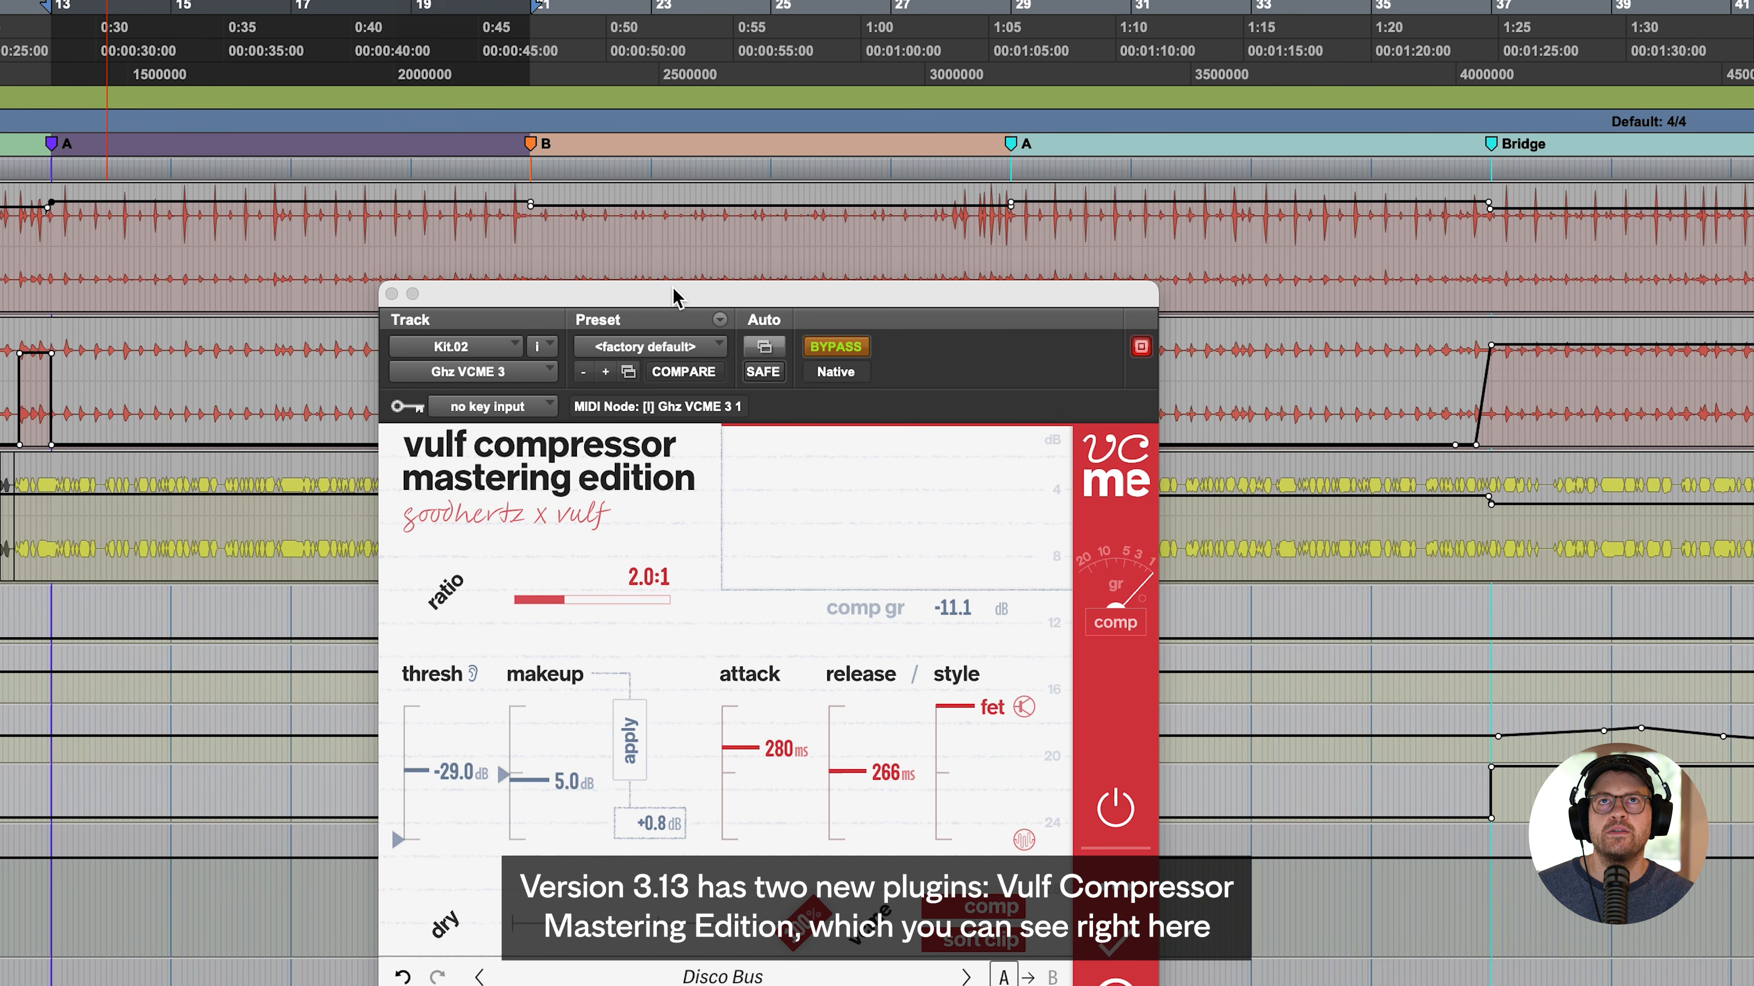
- Reposition the VCME plugin window and briefly expand its advanced settings to view the soft clip section
left_click_drag(675, 297, 504, 106)
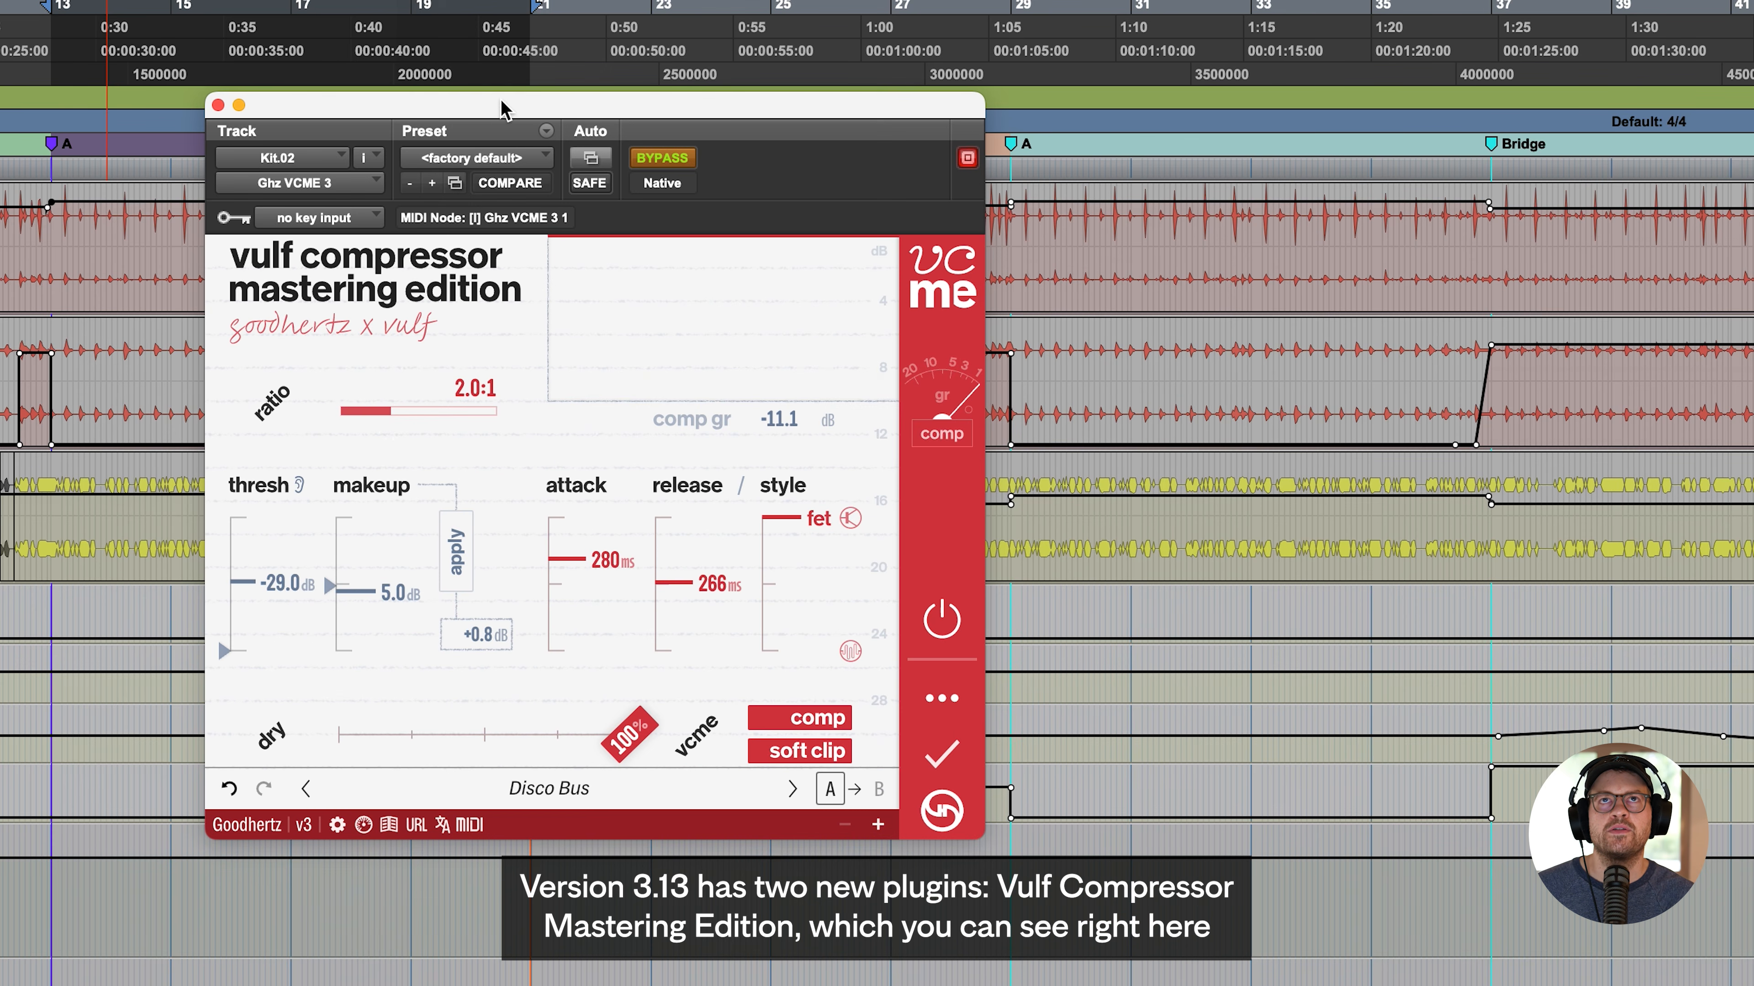
left_click(940, 699)
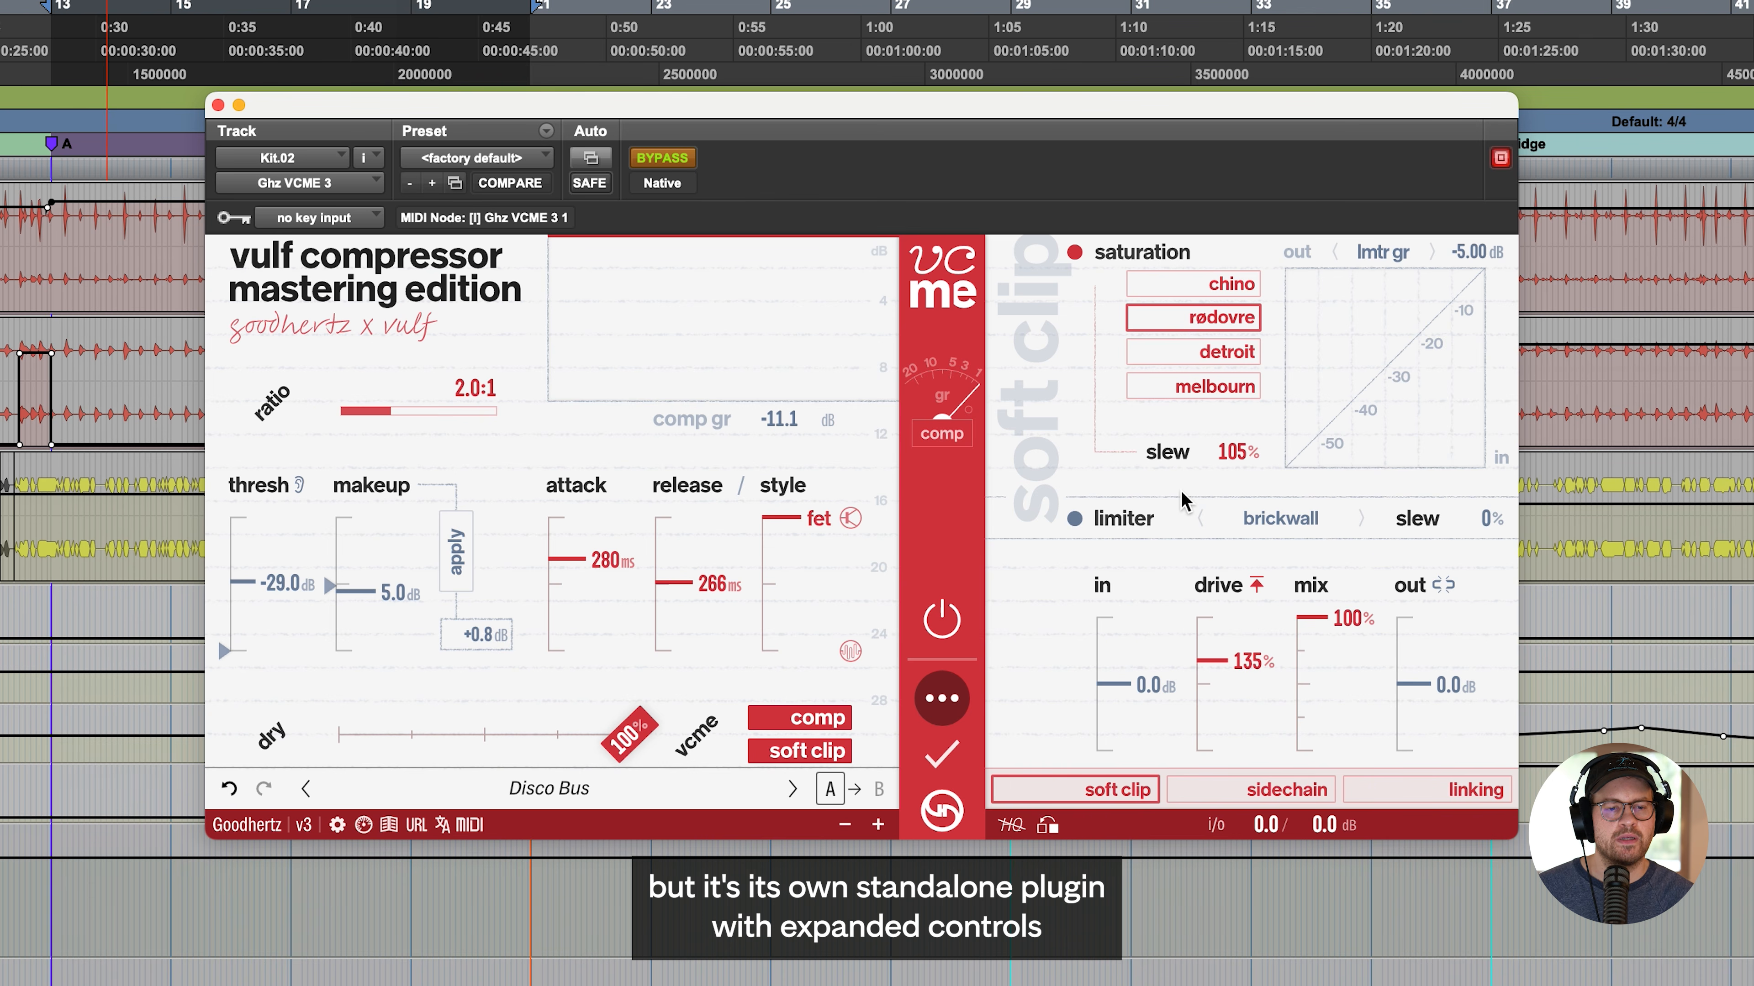
left_click(942, 698)
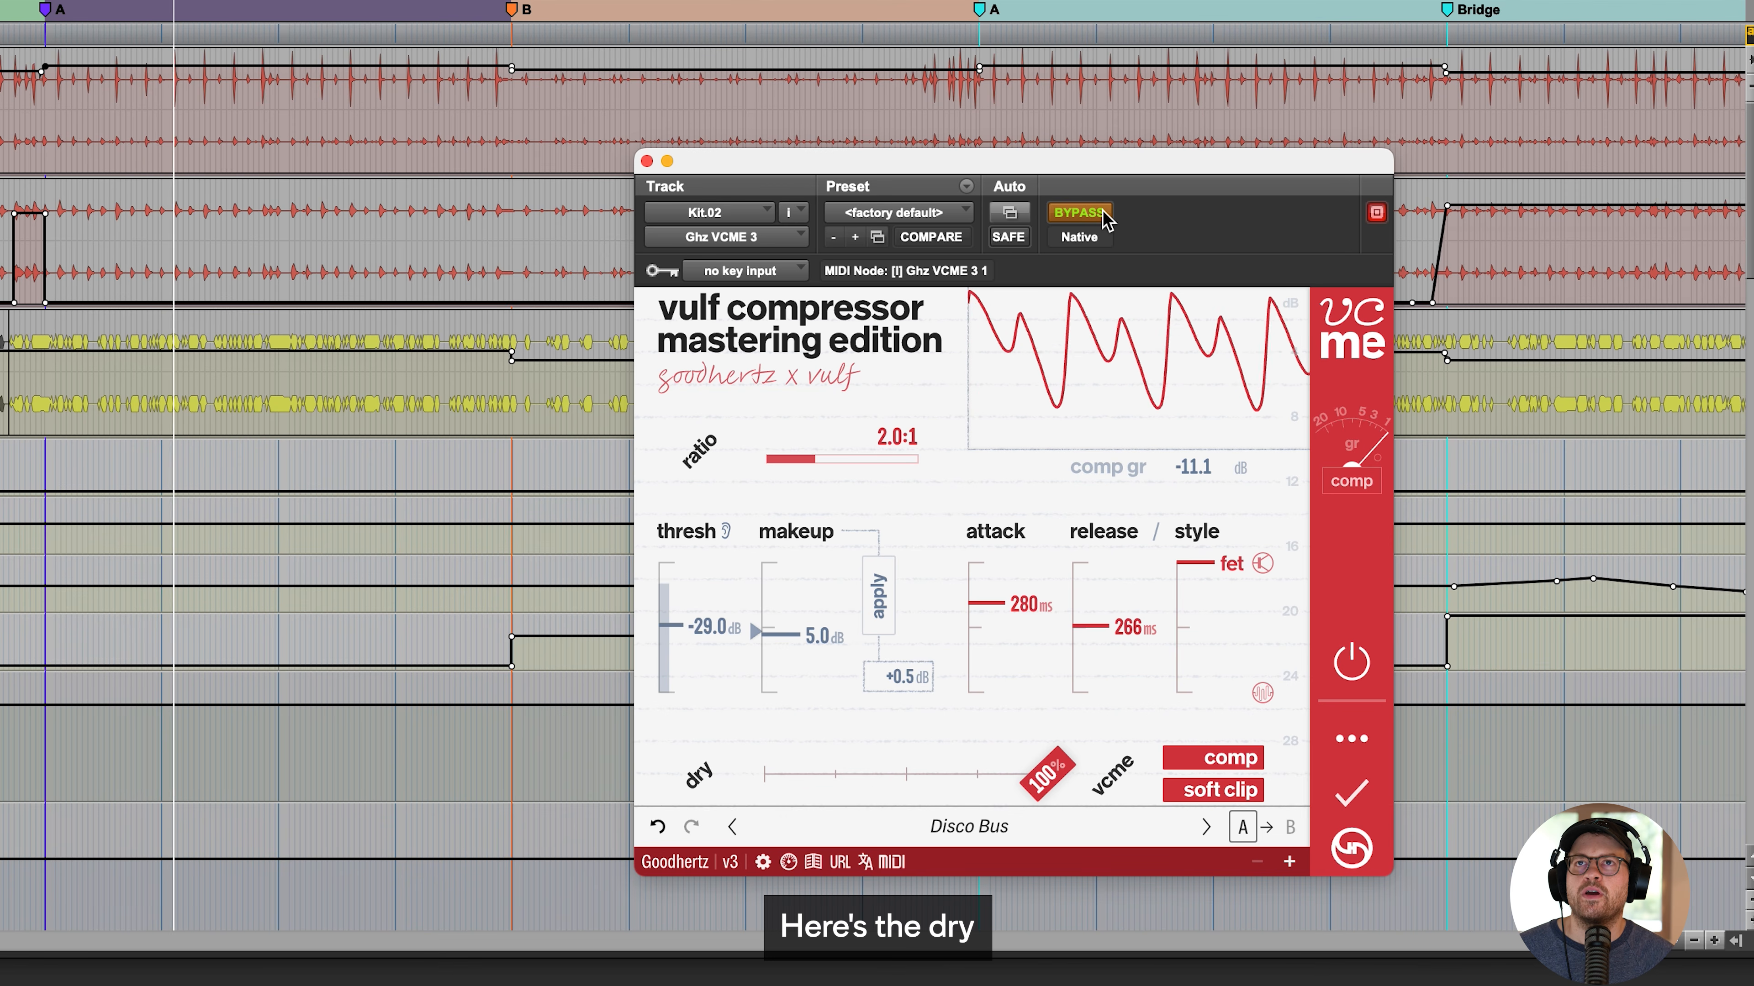
- Take the VCME plugin out of bypass and move its window clear of the later markers
left_click(1104, 218)
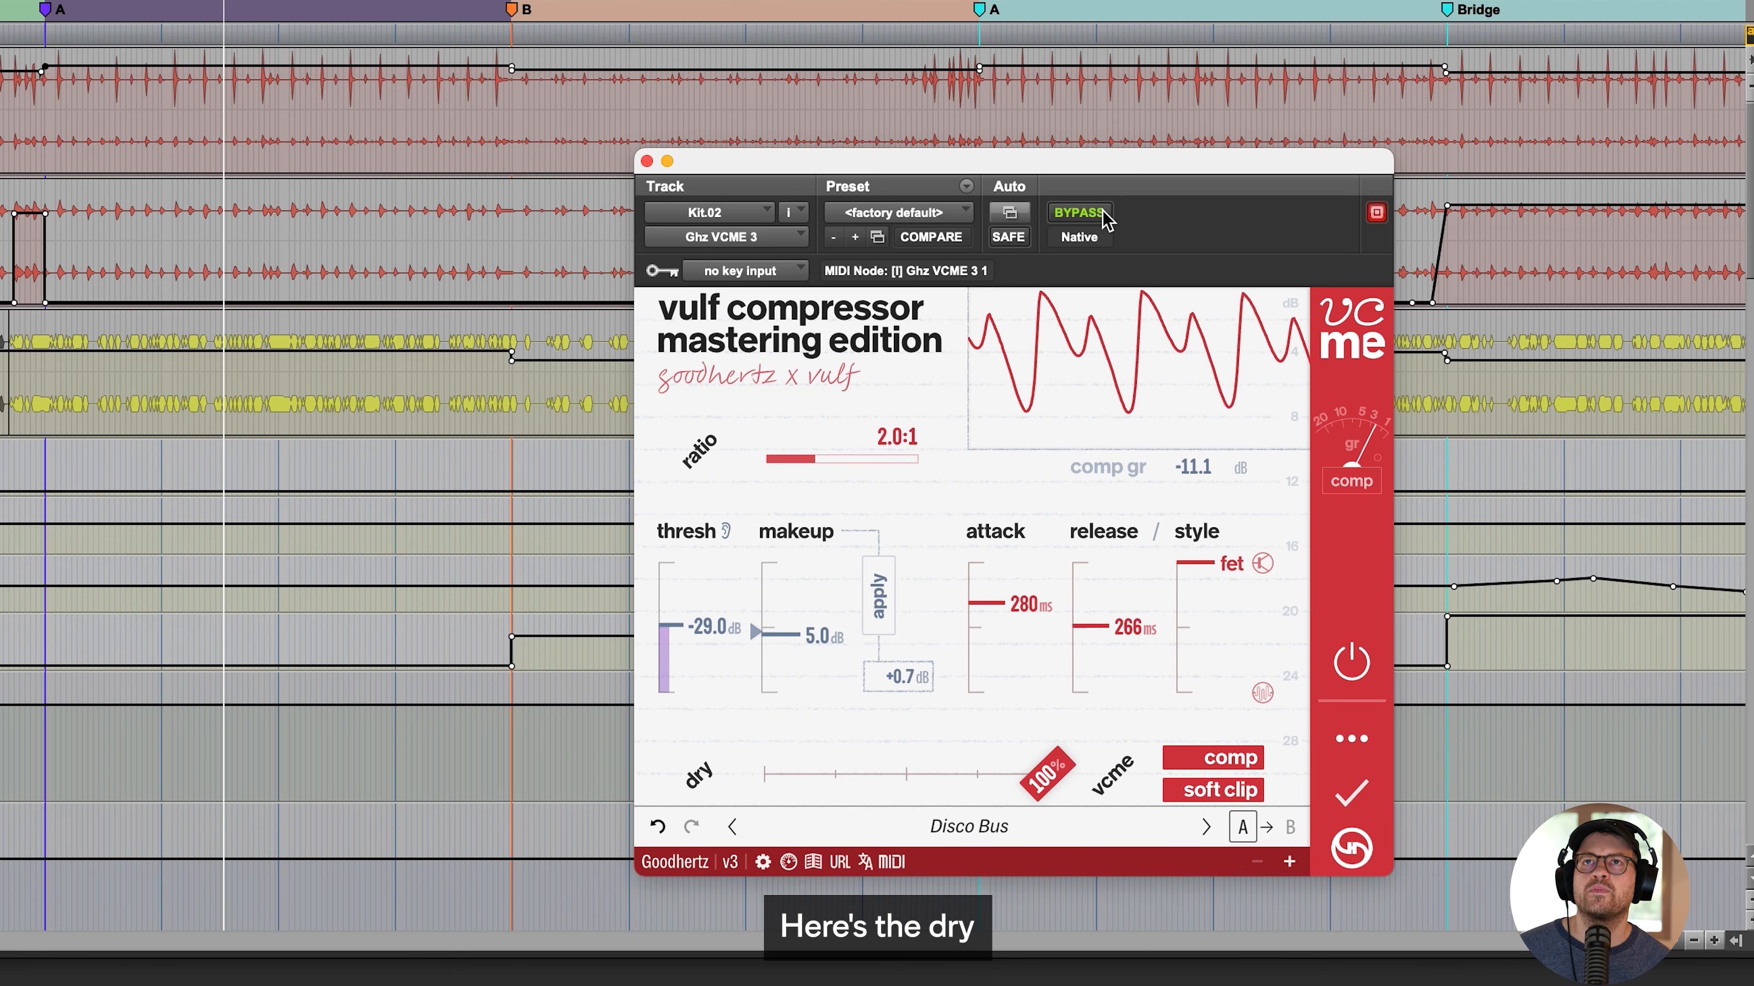
left_click_drag(1015, 161, 789, 139)
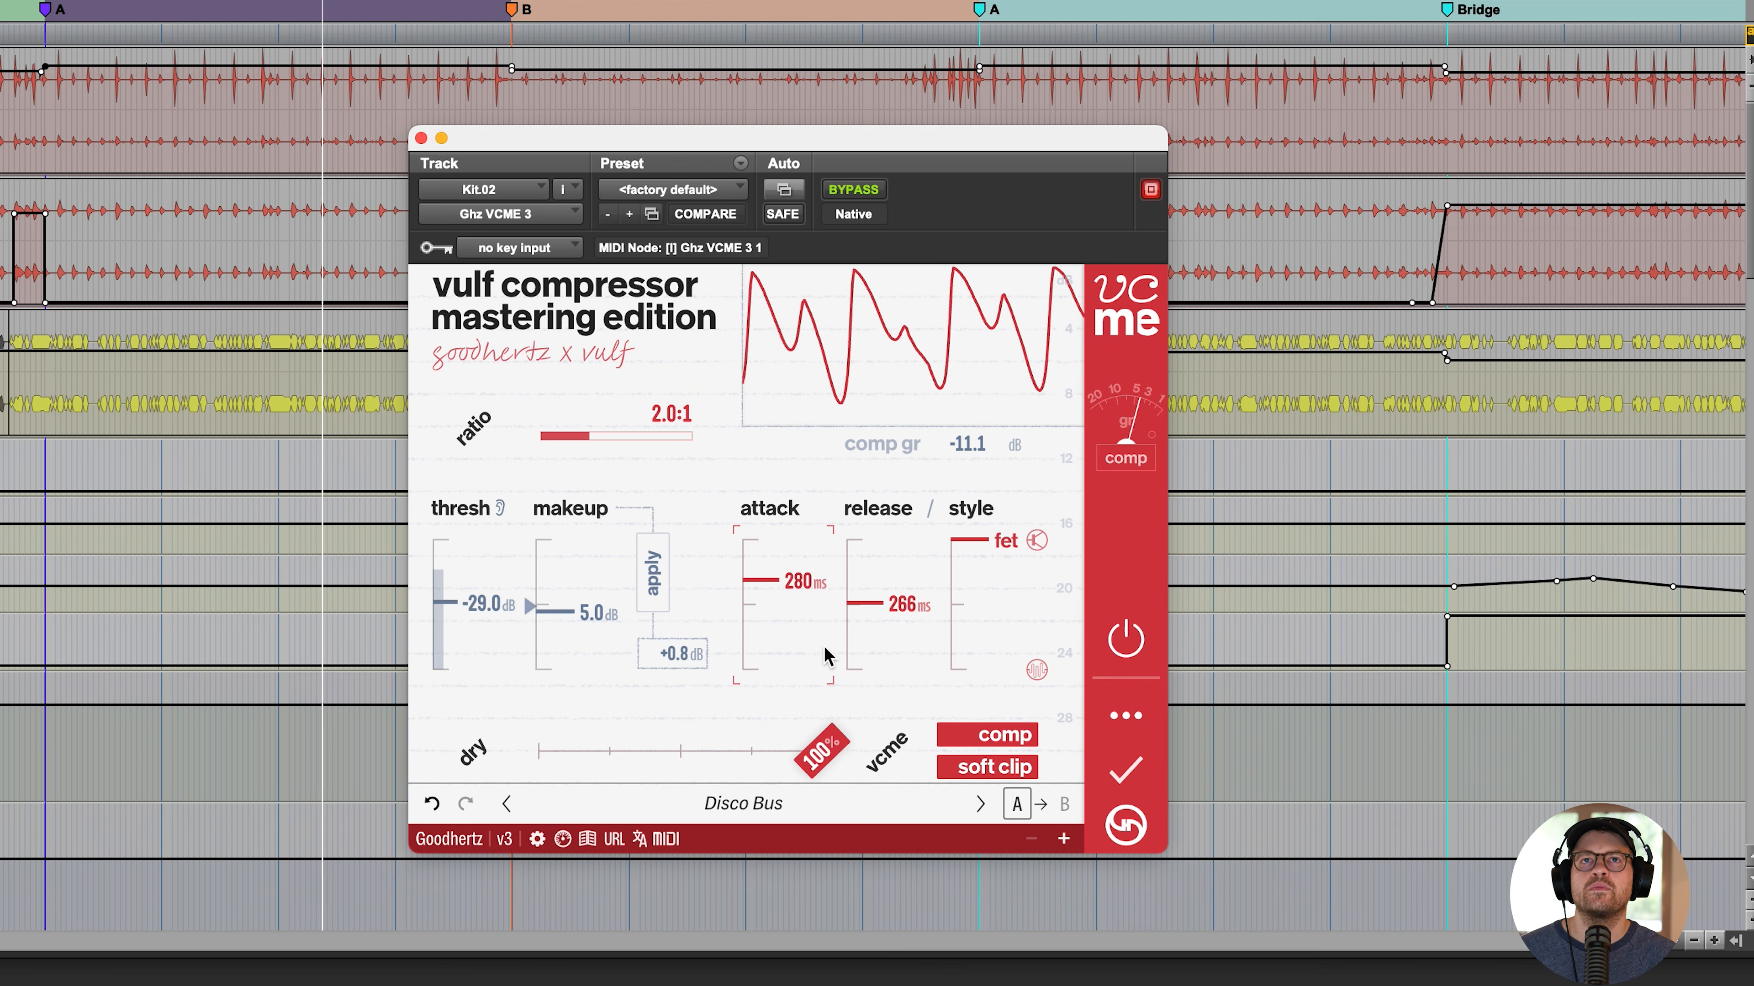
- Set the threshold to -44.0 dB, apply the suggested makeup gain, and compare the drums with the compressor off and on
left_click_drag(490, 606, 467, 639)
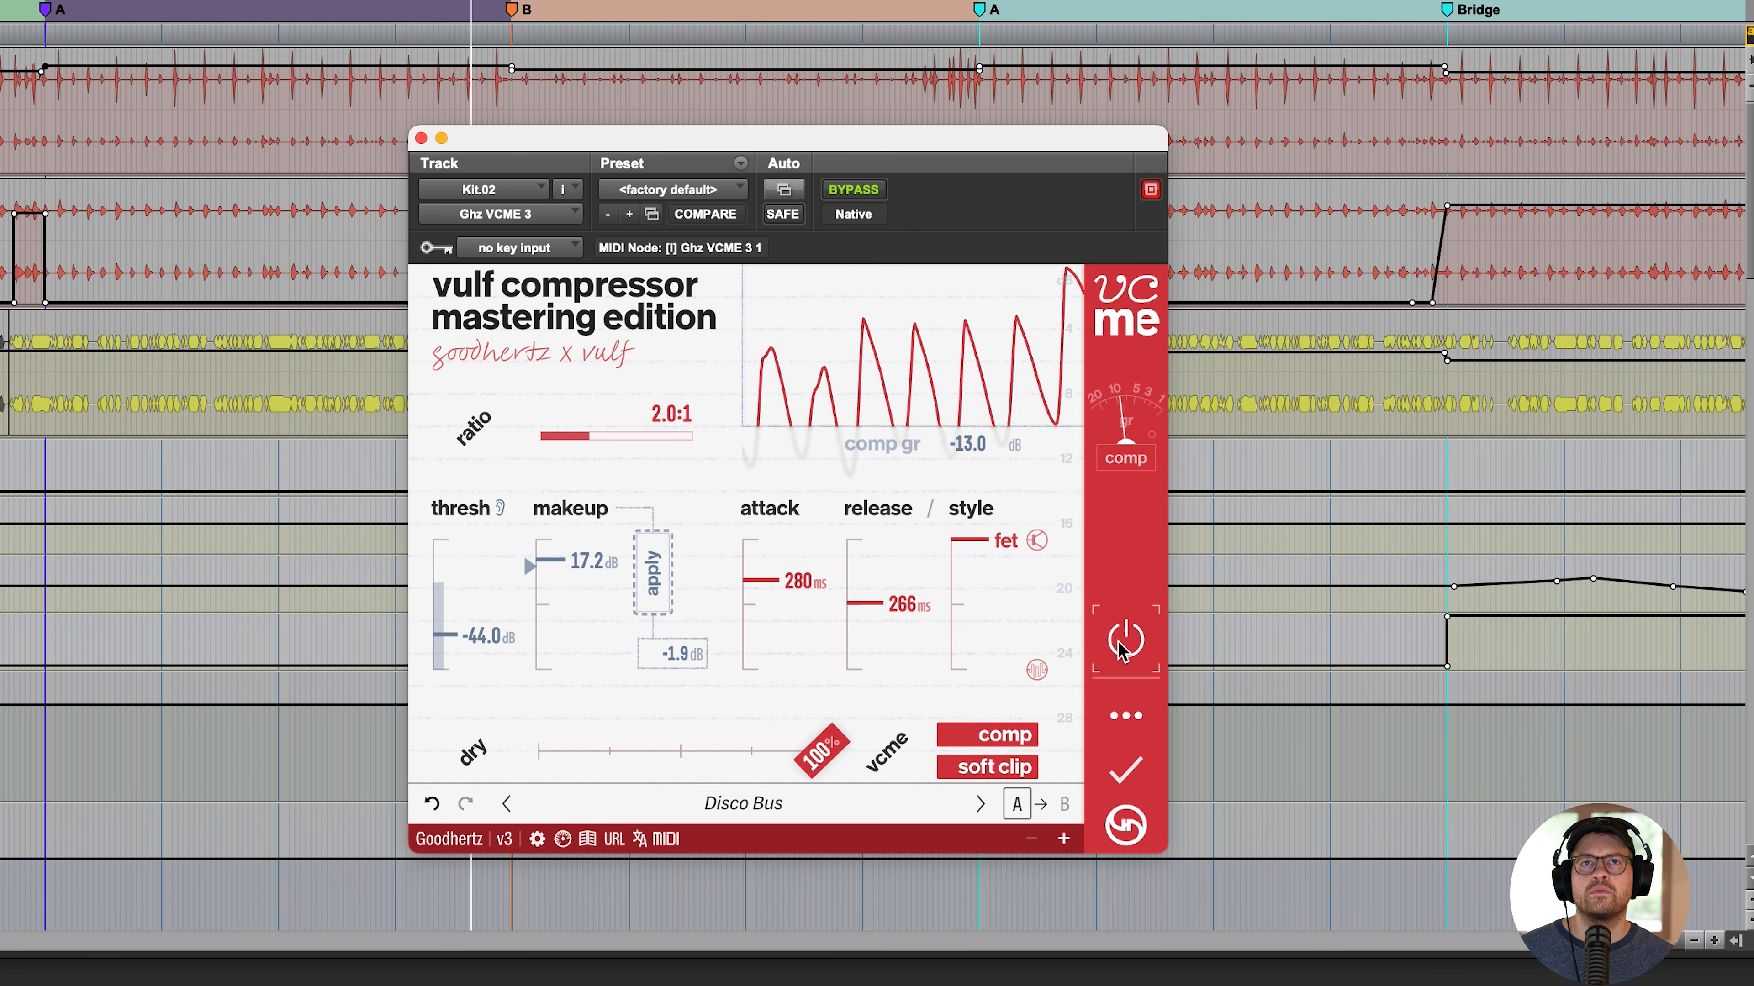
left_click(652, 577)
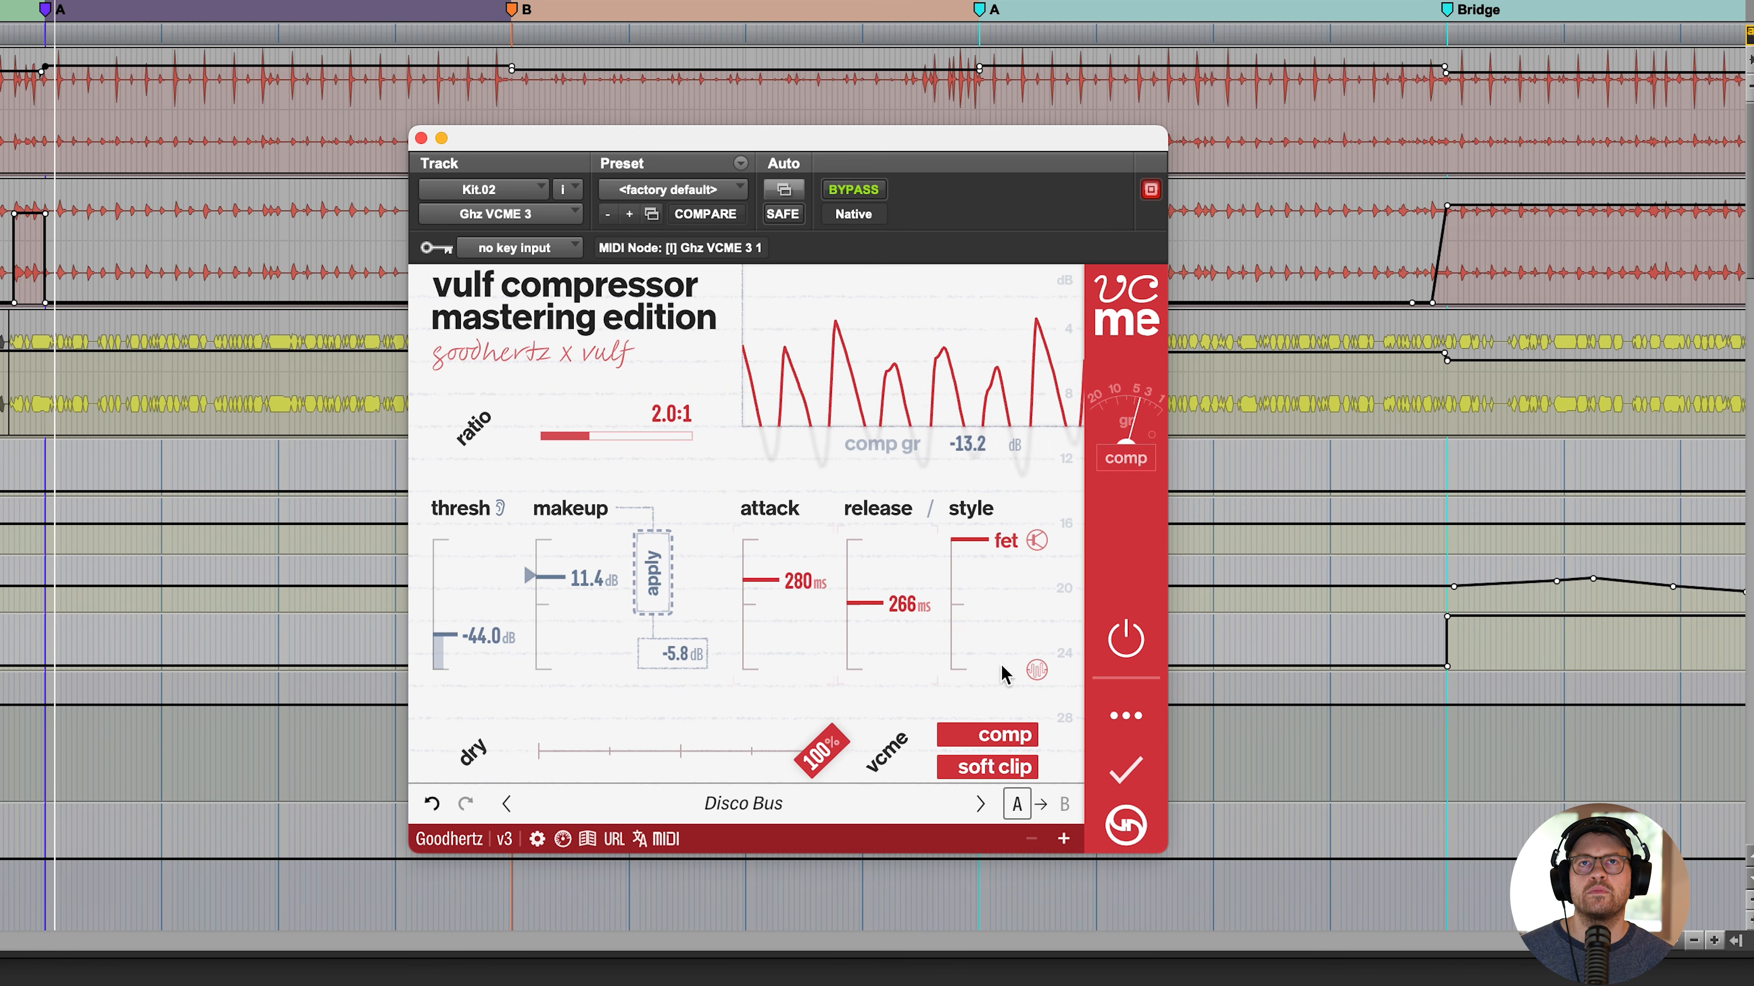
left_click(1130, 639)
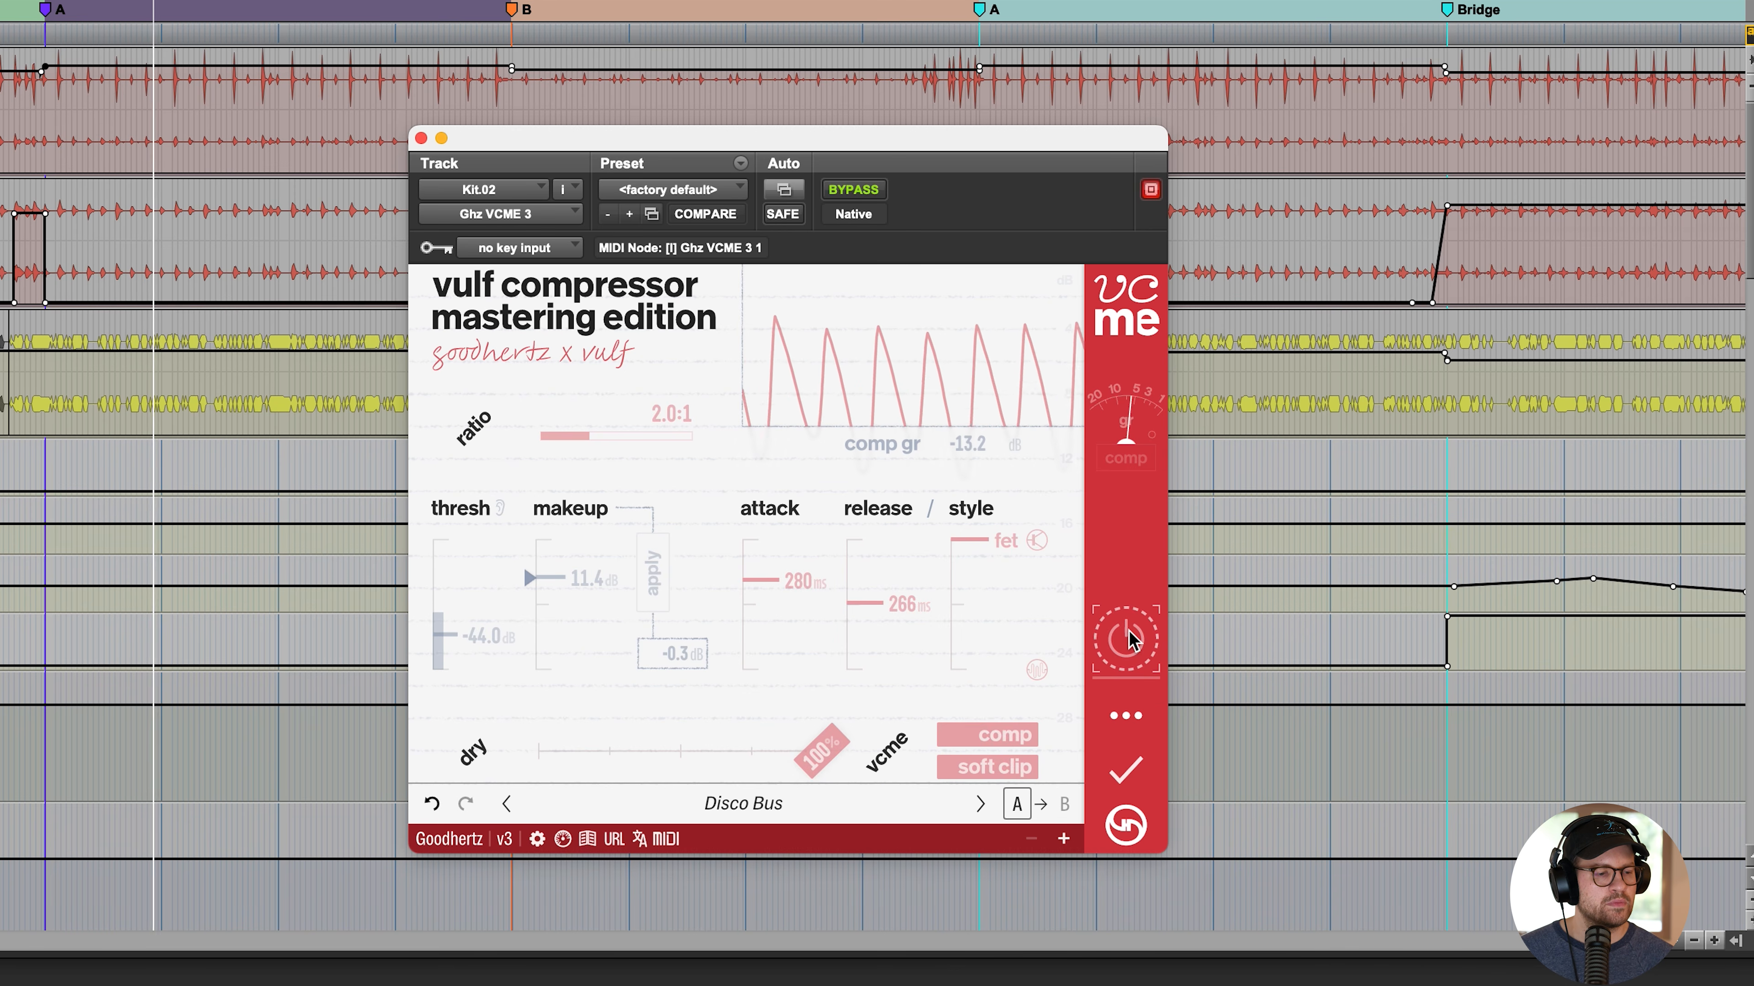
left_click(1130, 639)
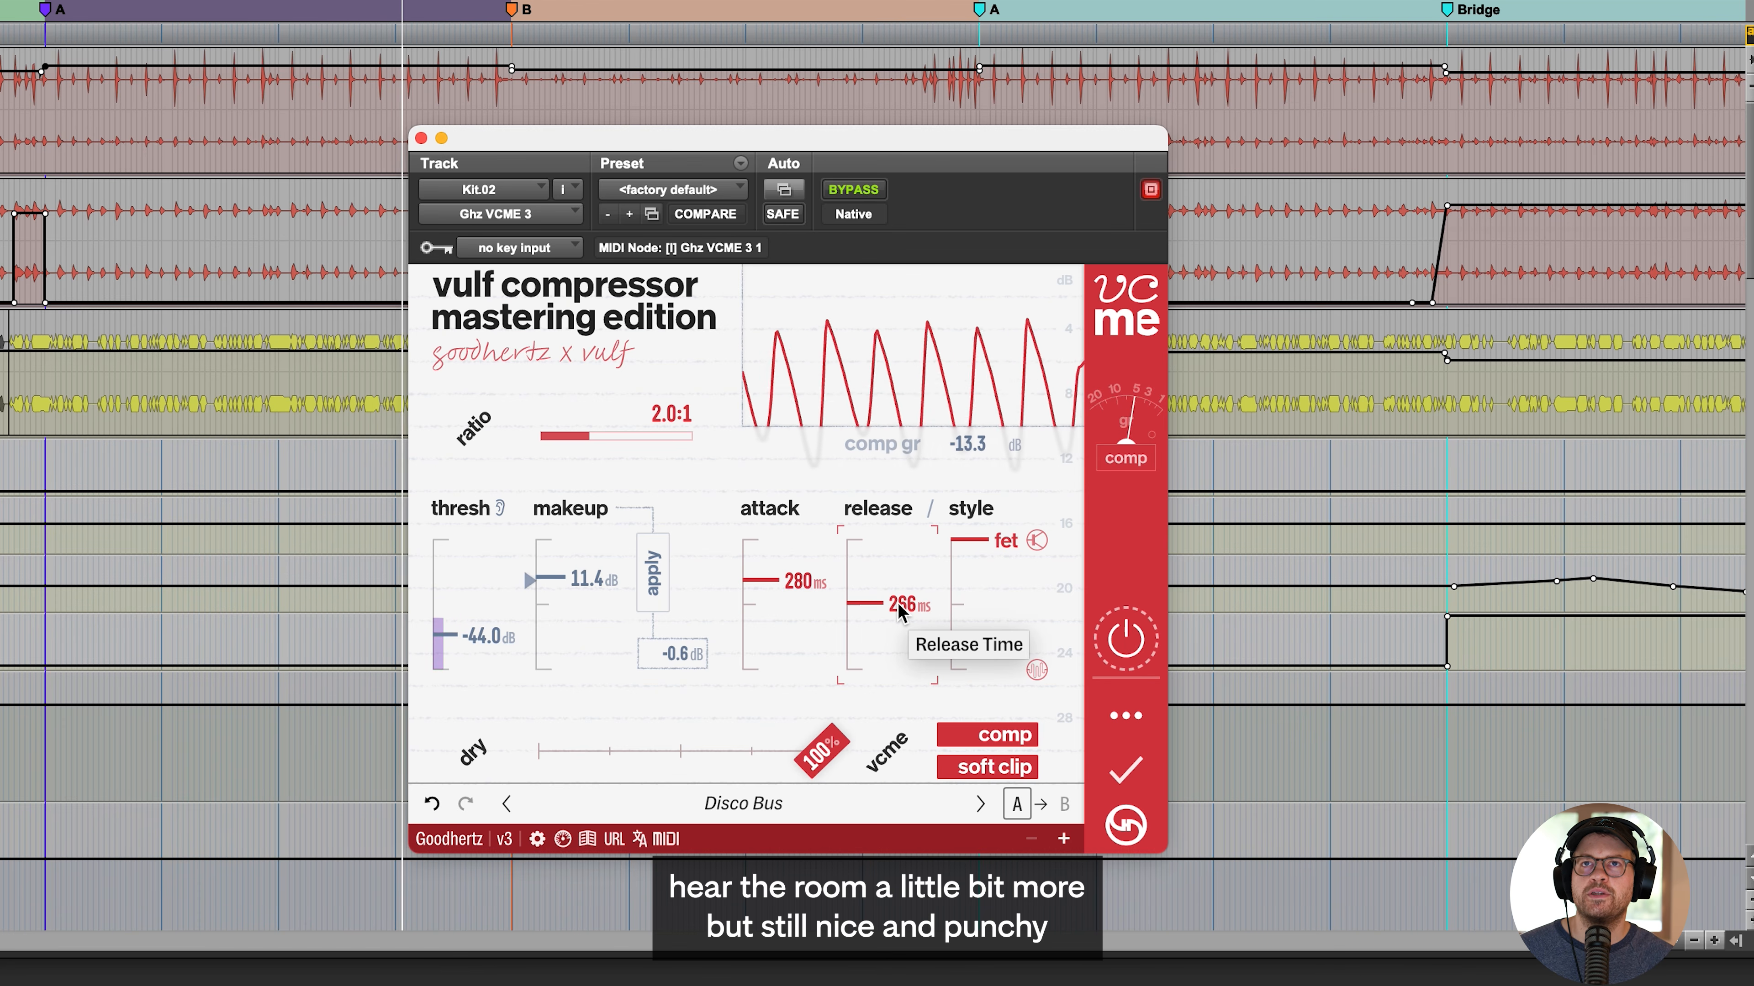
- Try slower compressor release times of 940 ms and 472 ms
left_click_drag(899, 613, 901, 602)
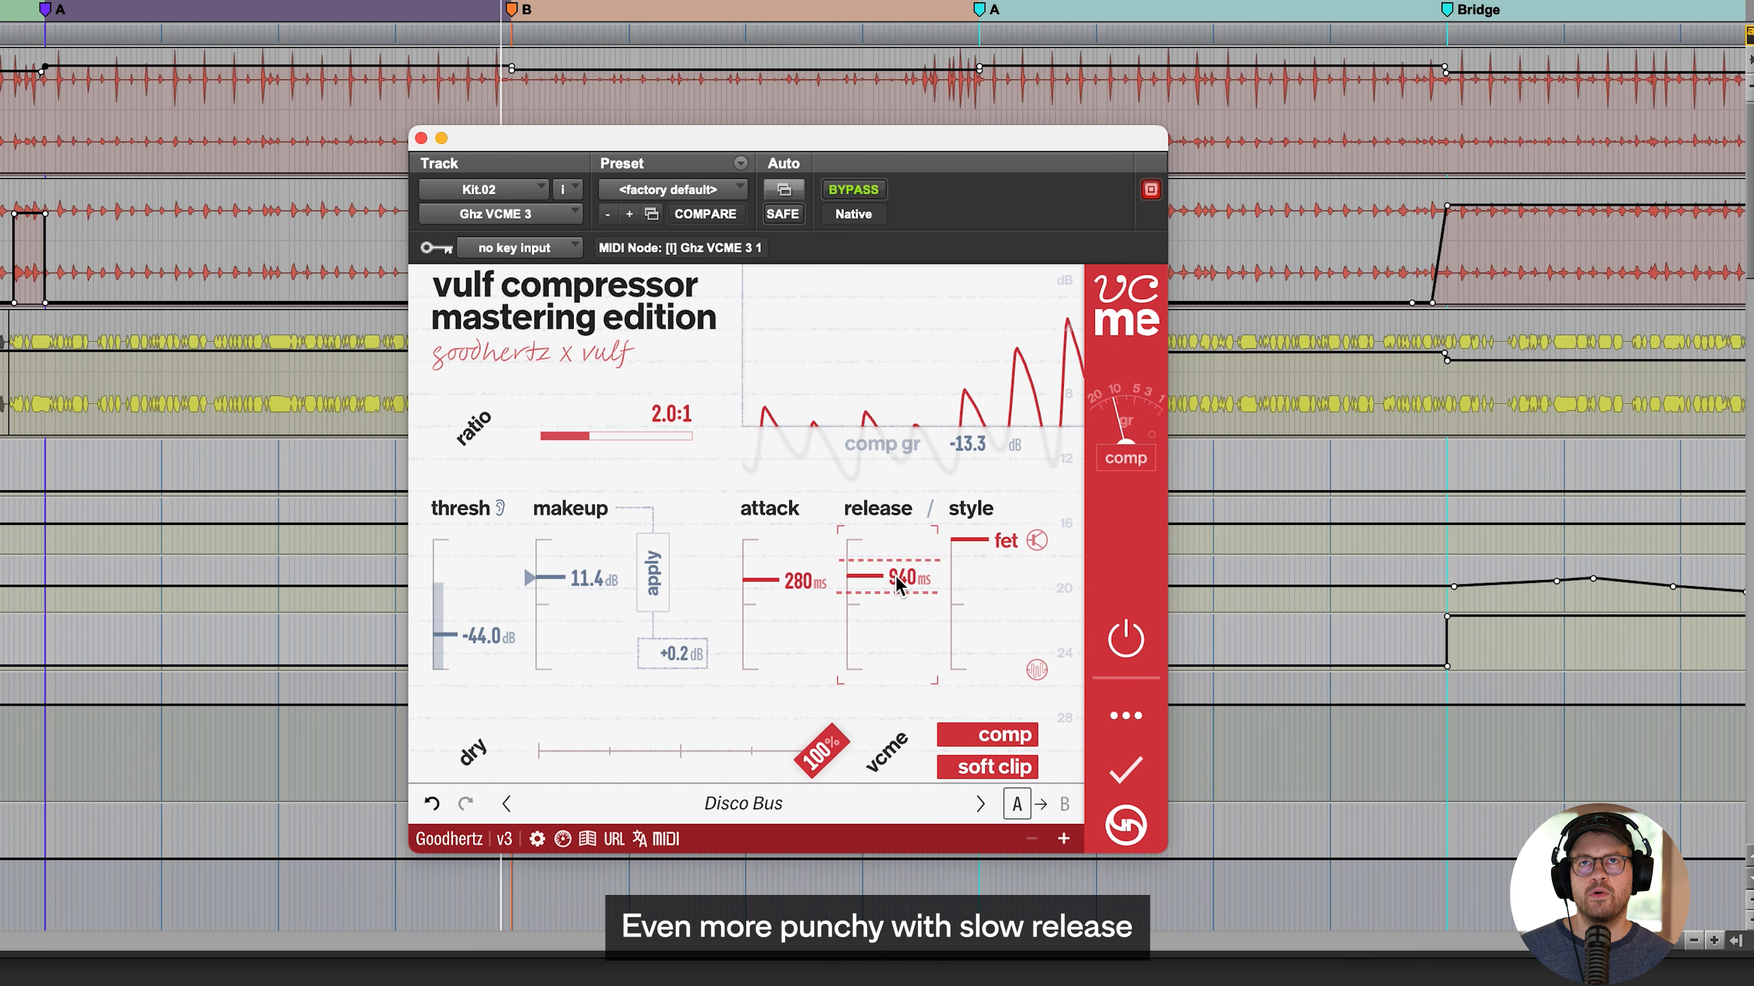
left_click_drag(899, 584, 899, 602)
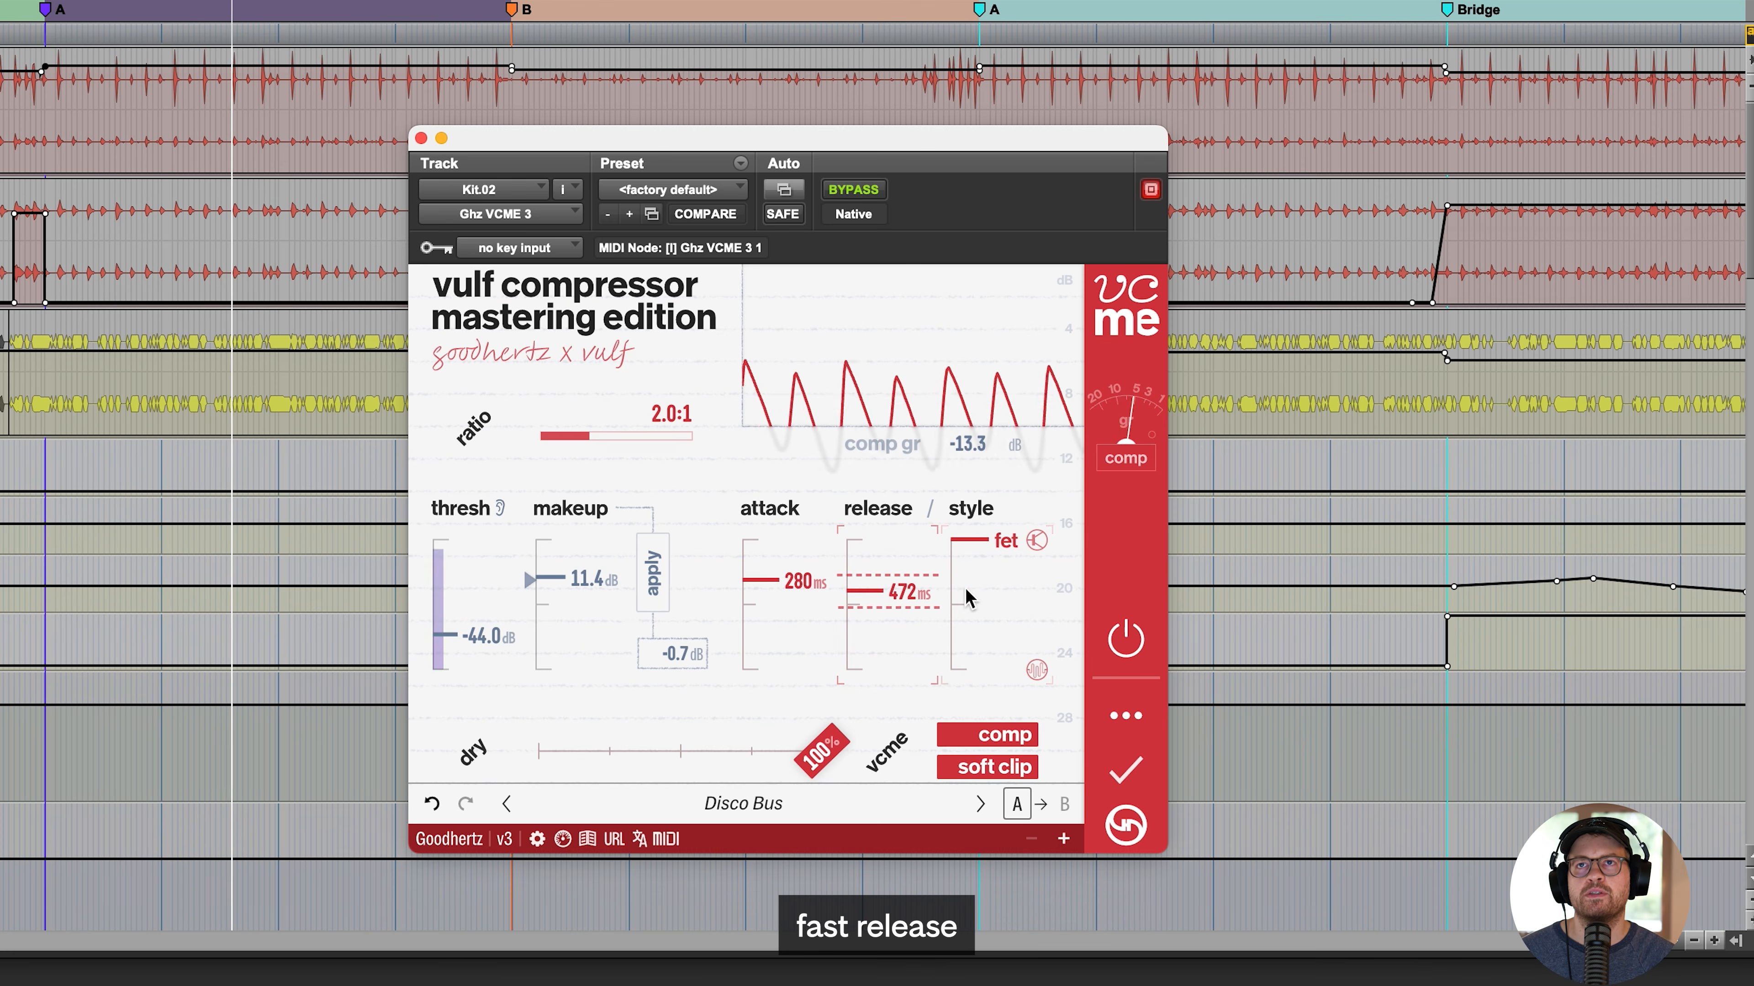
- Set the style to opto with a 9.7 ms release and 411 ms attack, and compare the compressor off and on
left_click_drag(950, 584, 960, 966)
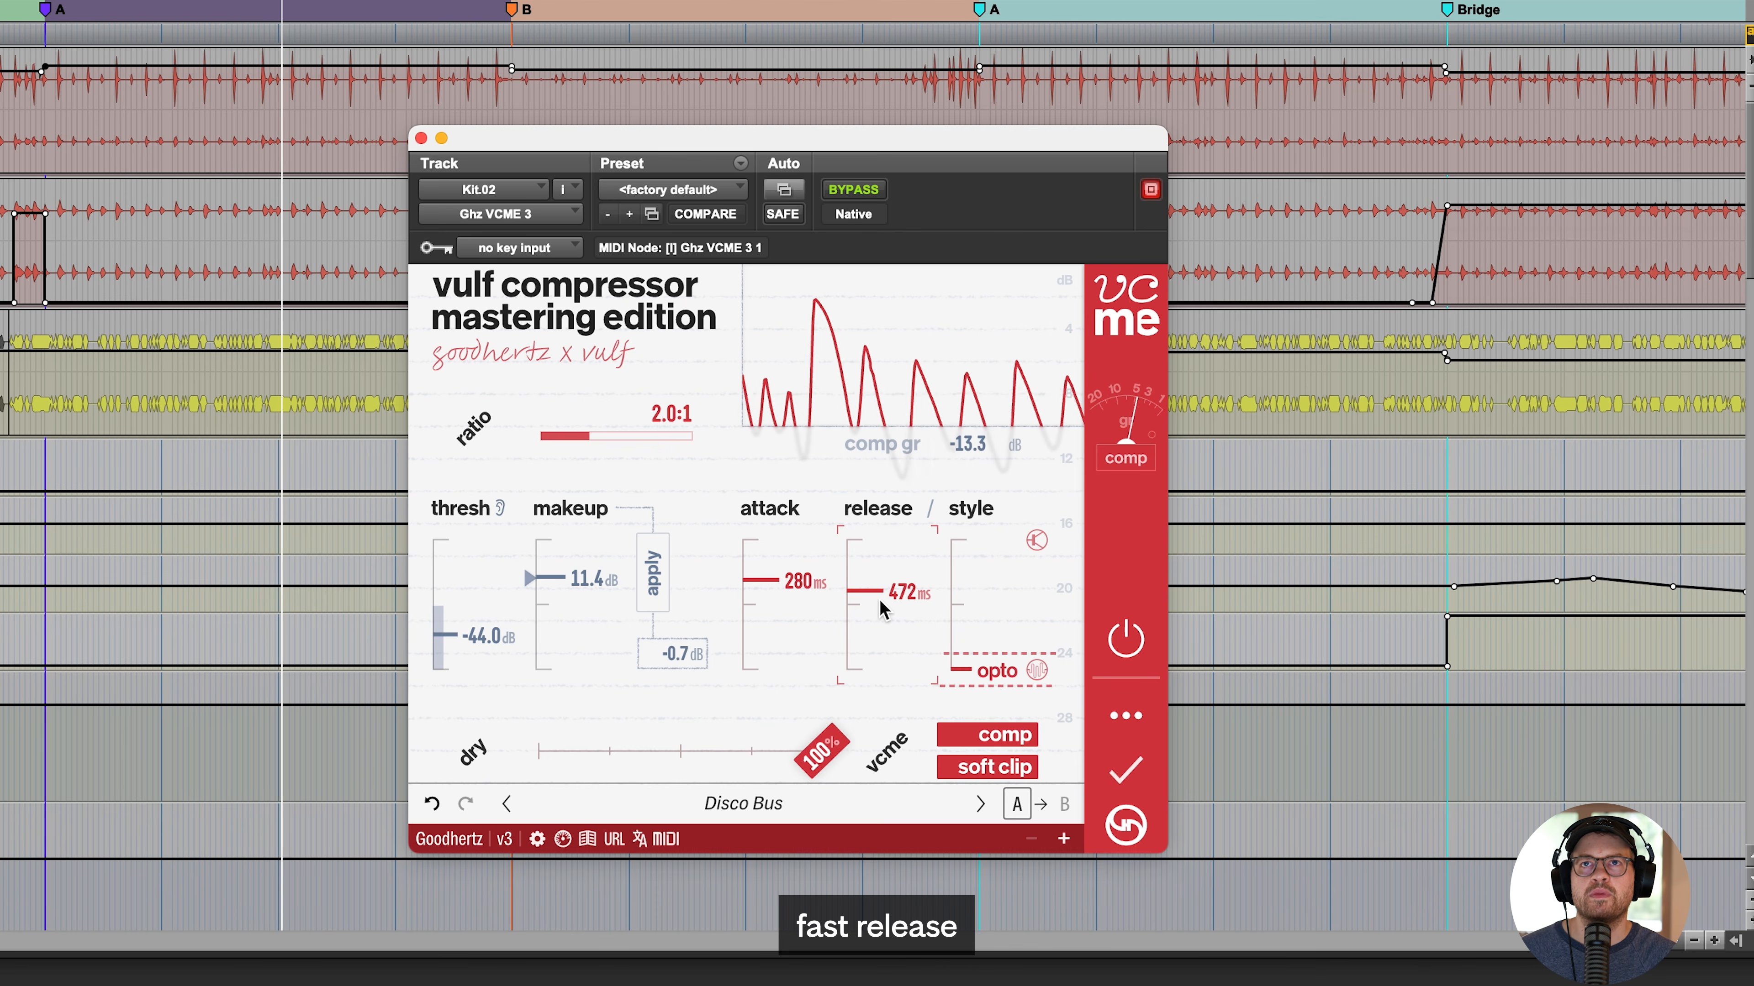
left_click_drag(904, 600, 901, 660)
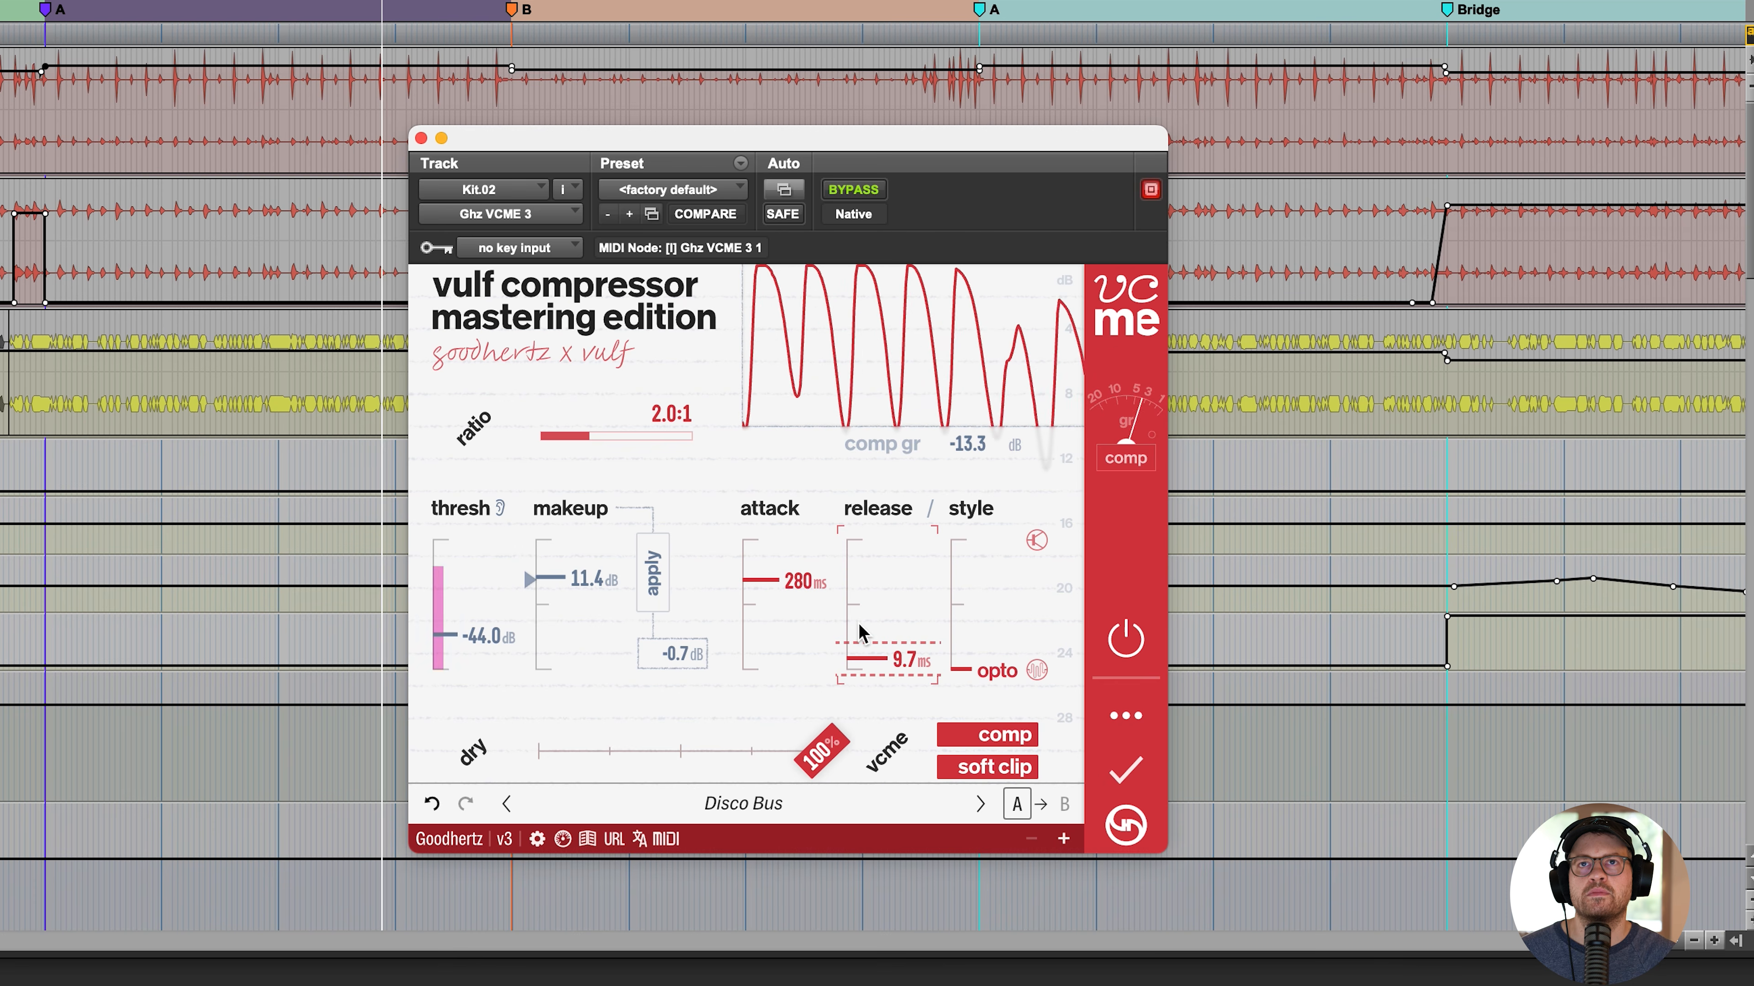
left_click_drag(798, 593, 795, 565)
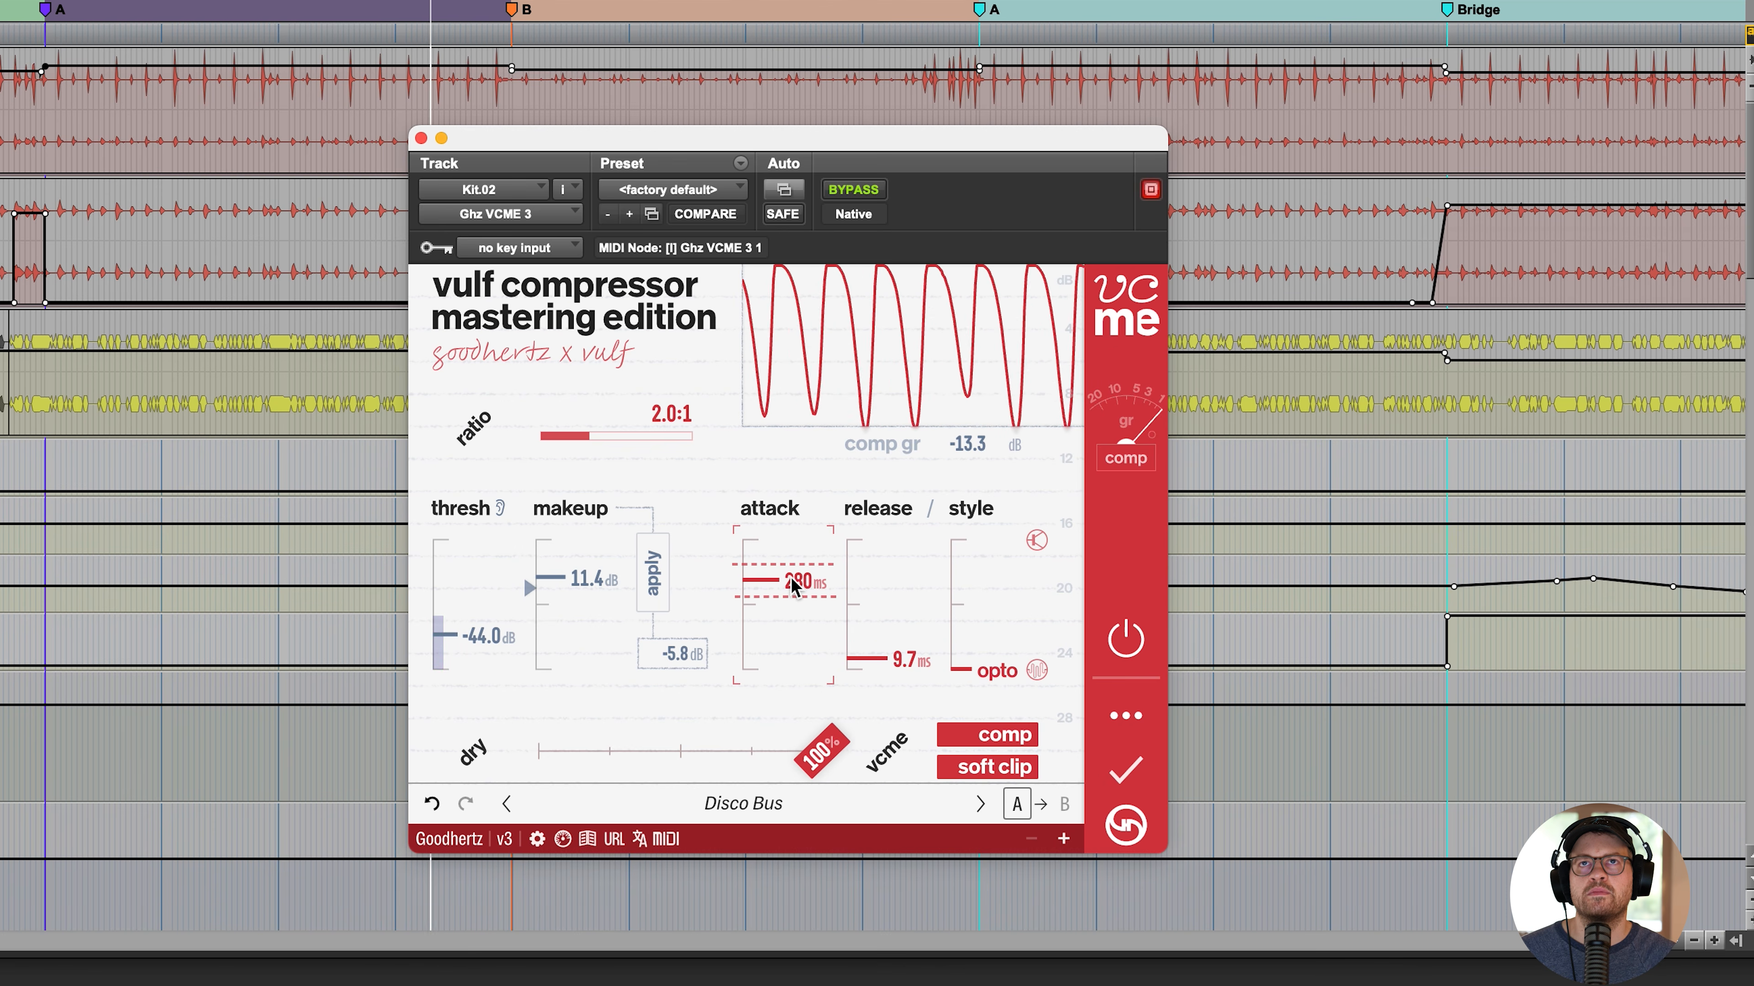
left_click(1124, 639)
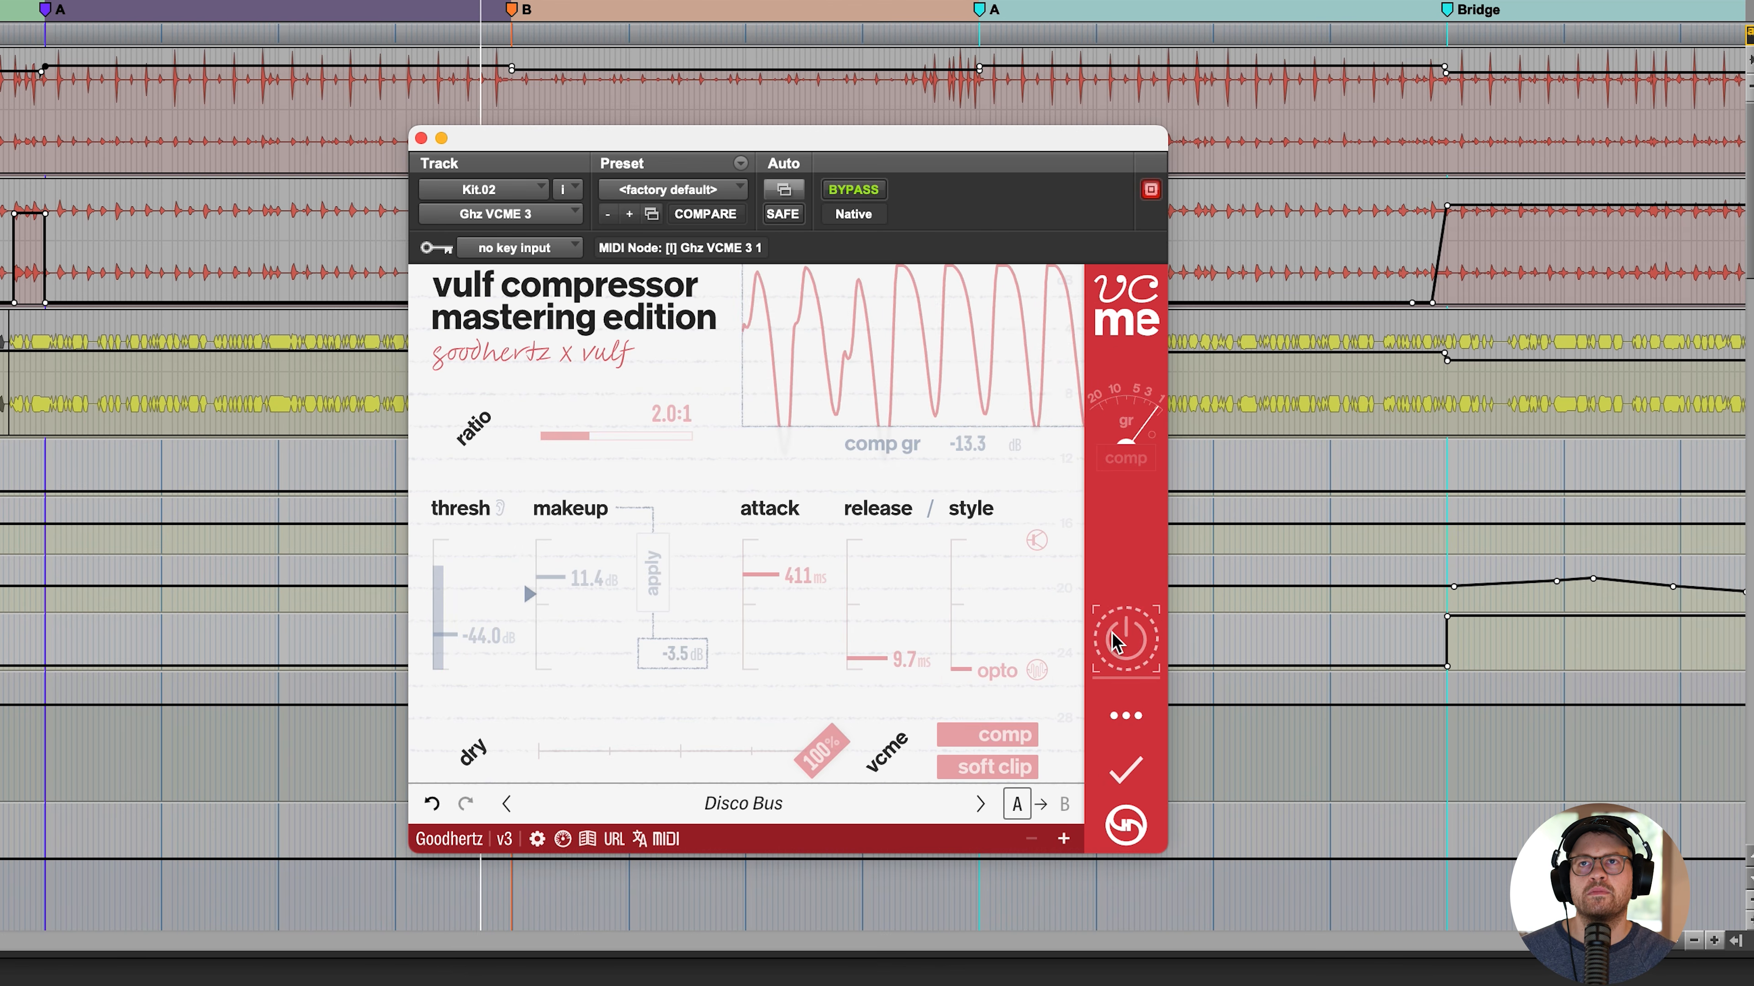
left_click(1120, 640)
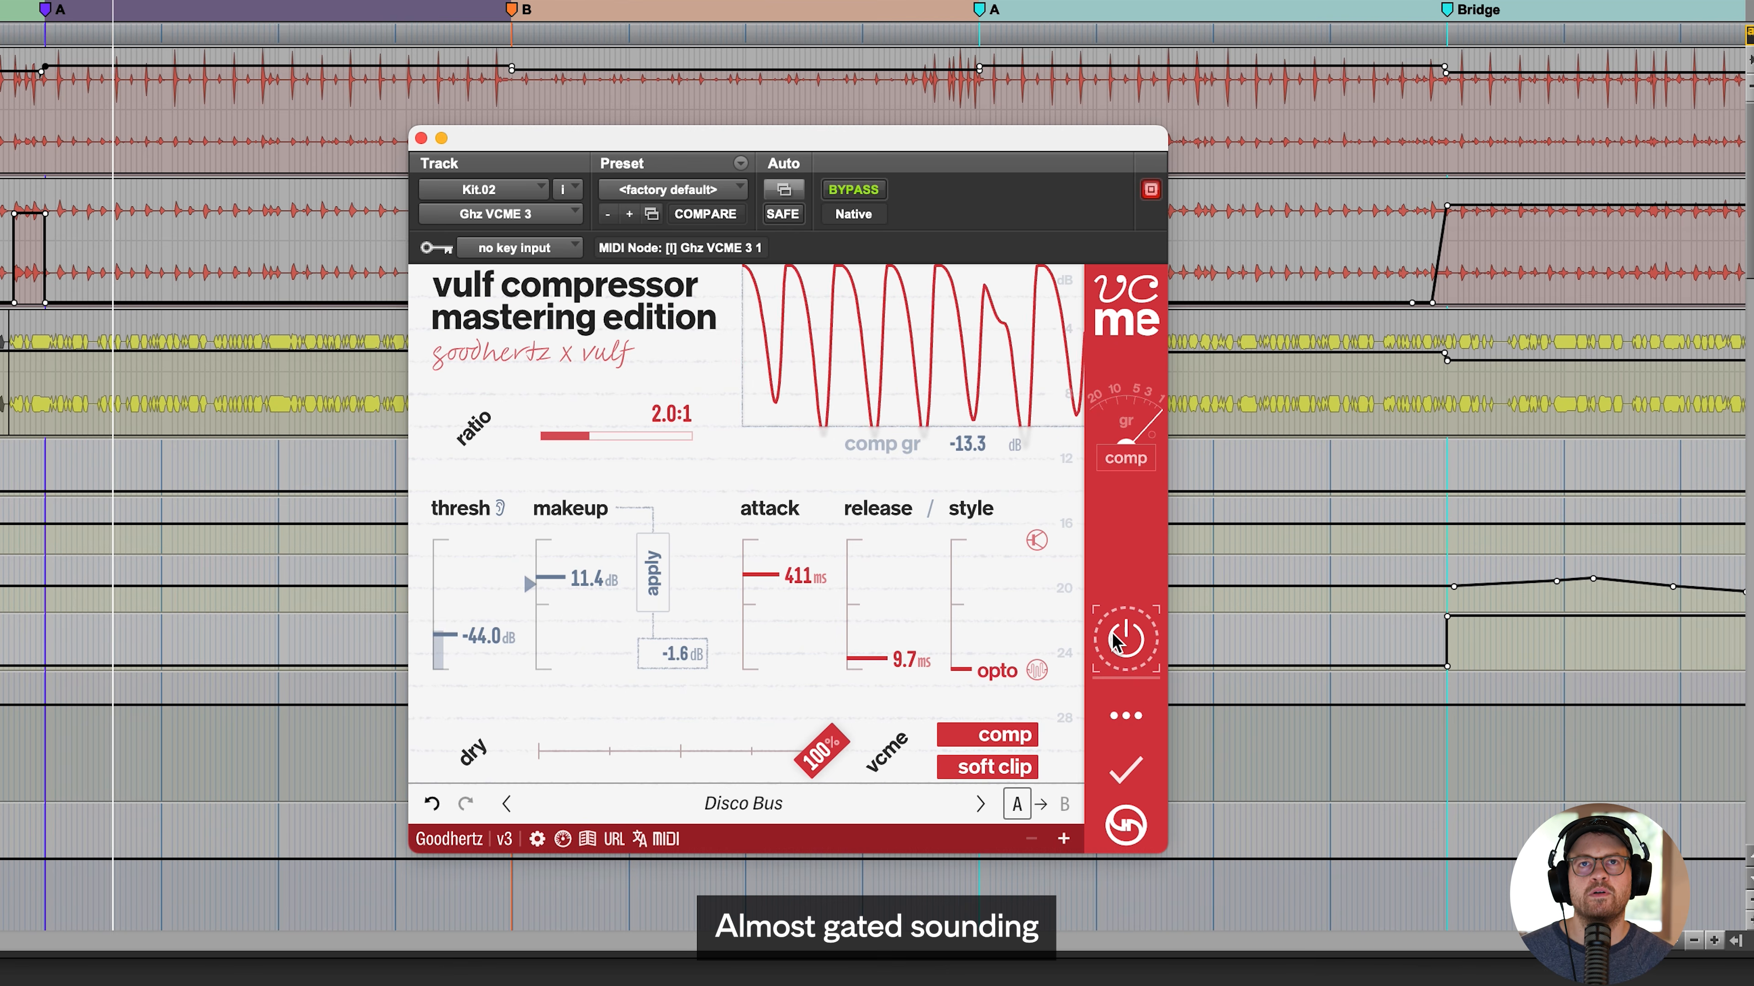
- Set the threshold to -54.5 dB with 13.5 dB of applied makeup gain, the ratio to 4.0:1 and the attack to 664 ms
left_click_drag(488, 639, 483, 660)
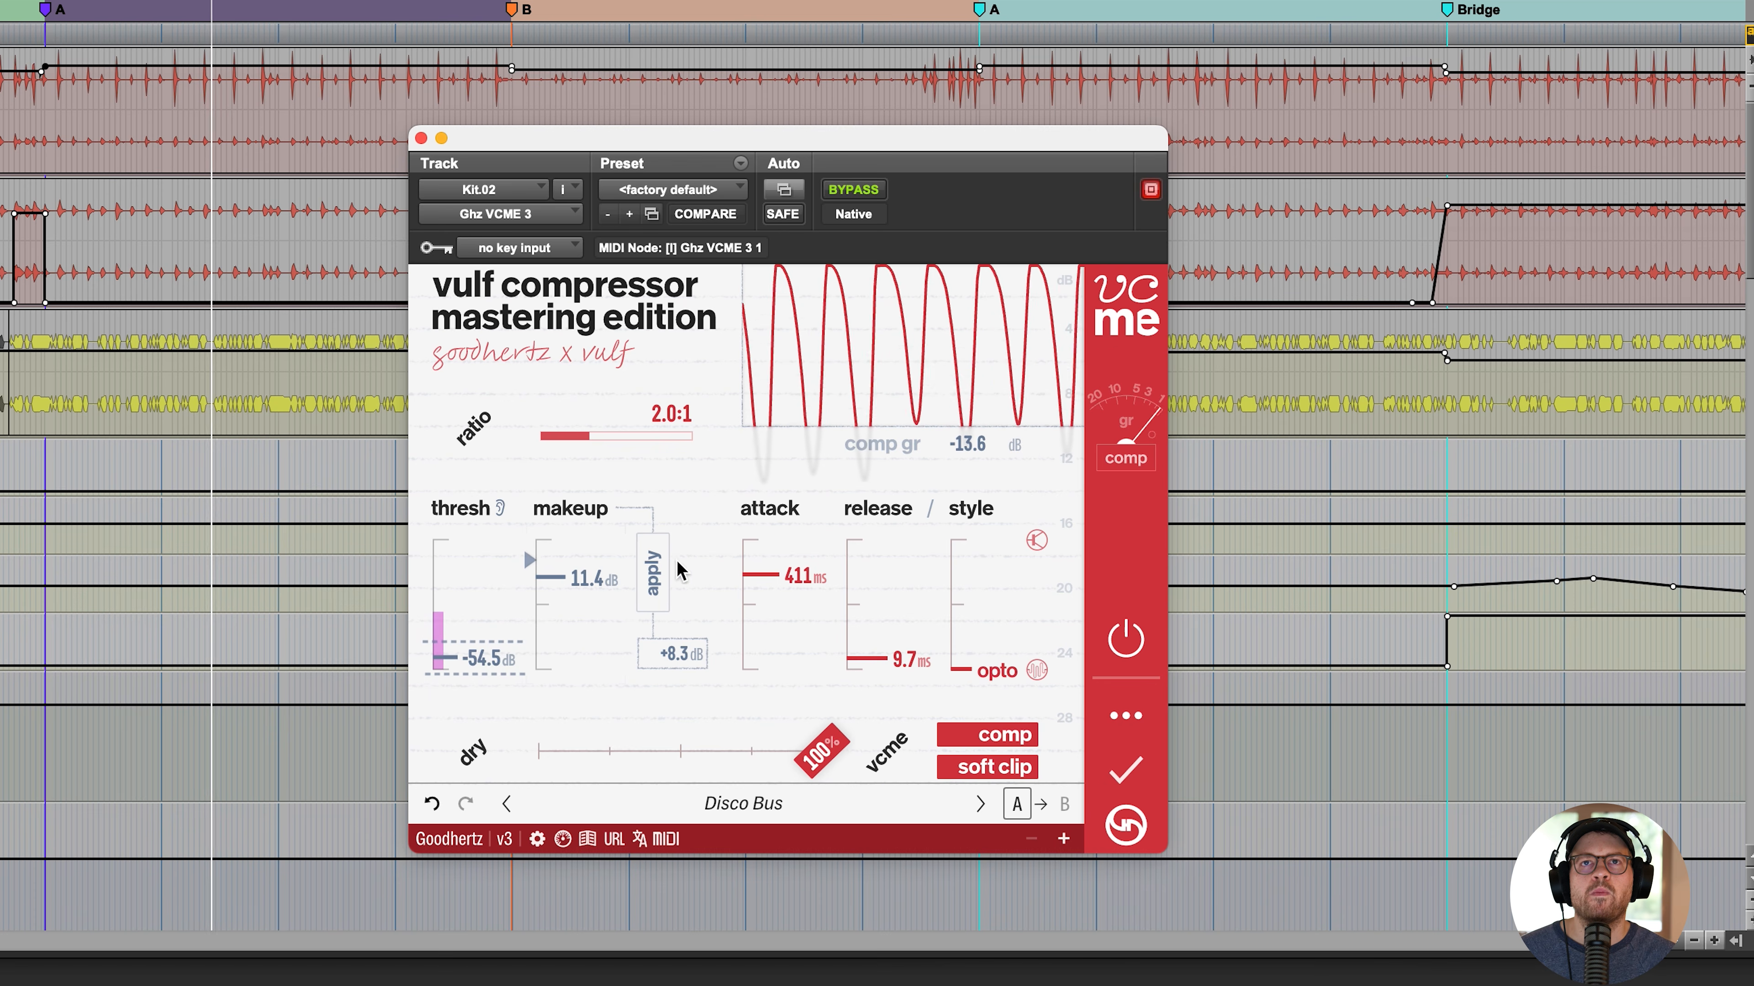
left_click(650, 573)
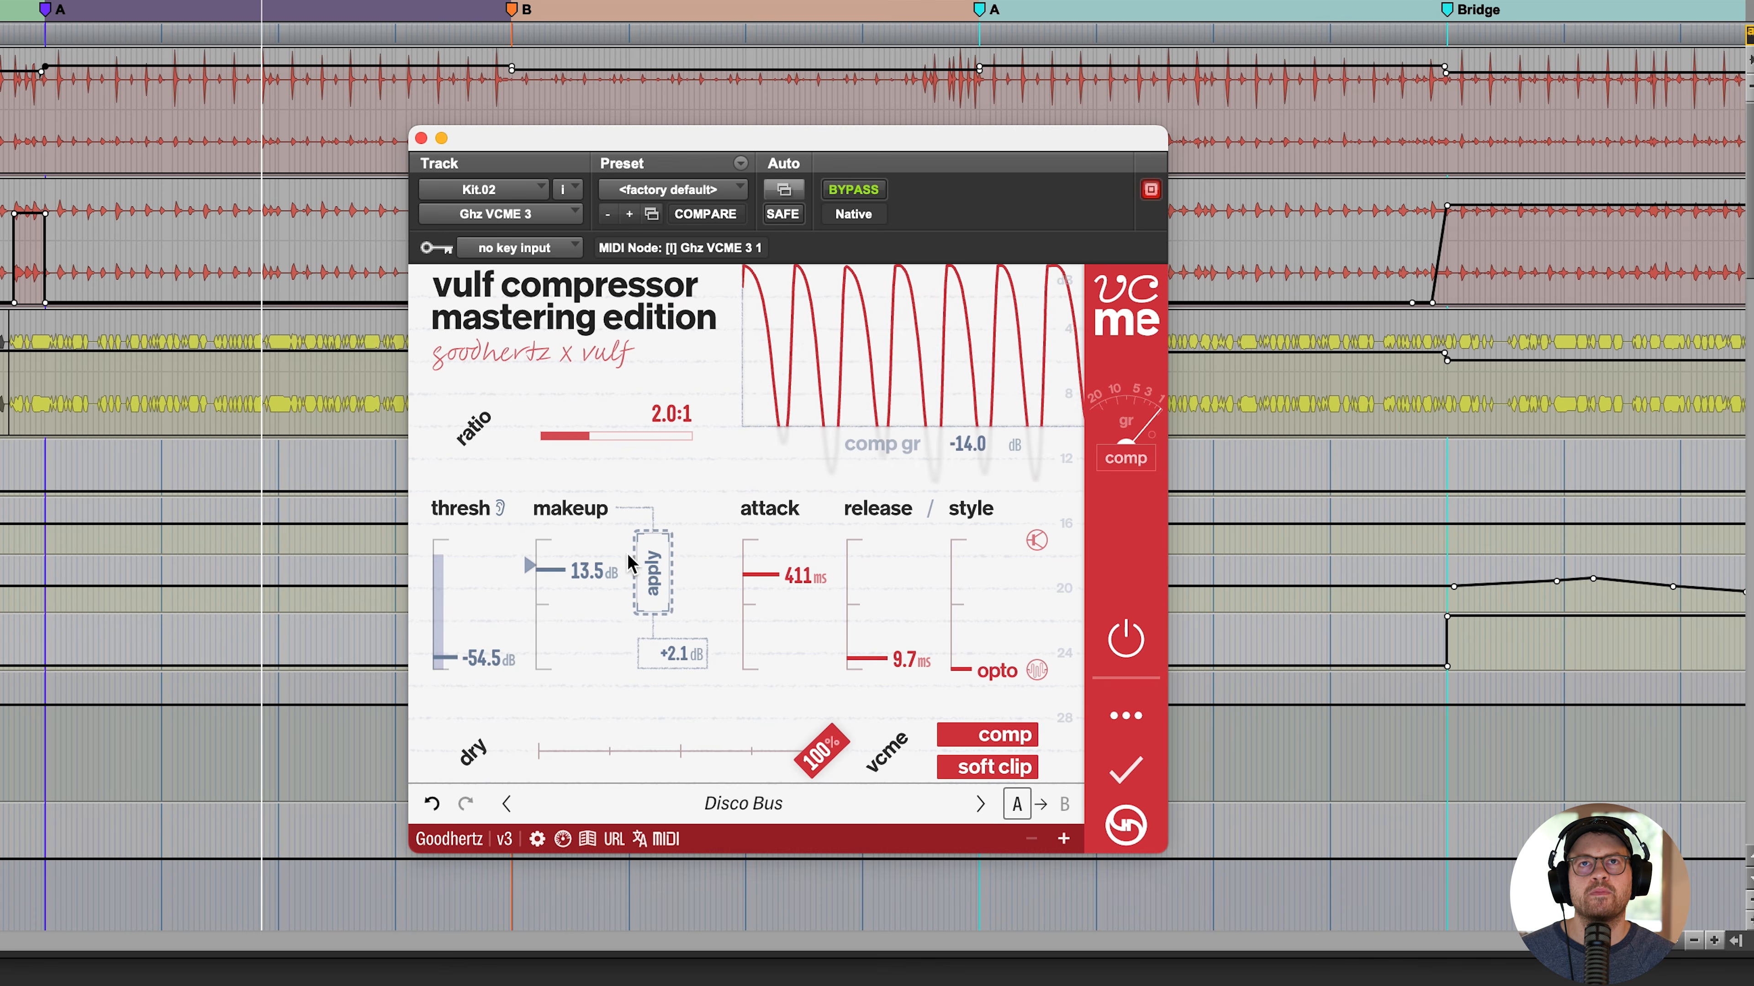
left_click_drag(653, 436, 591, 439)
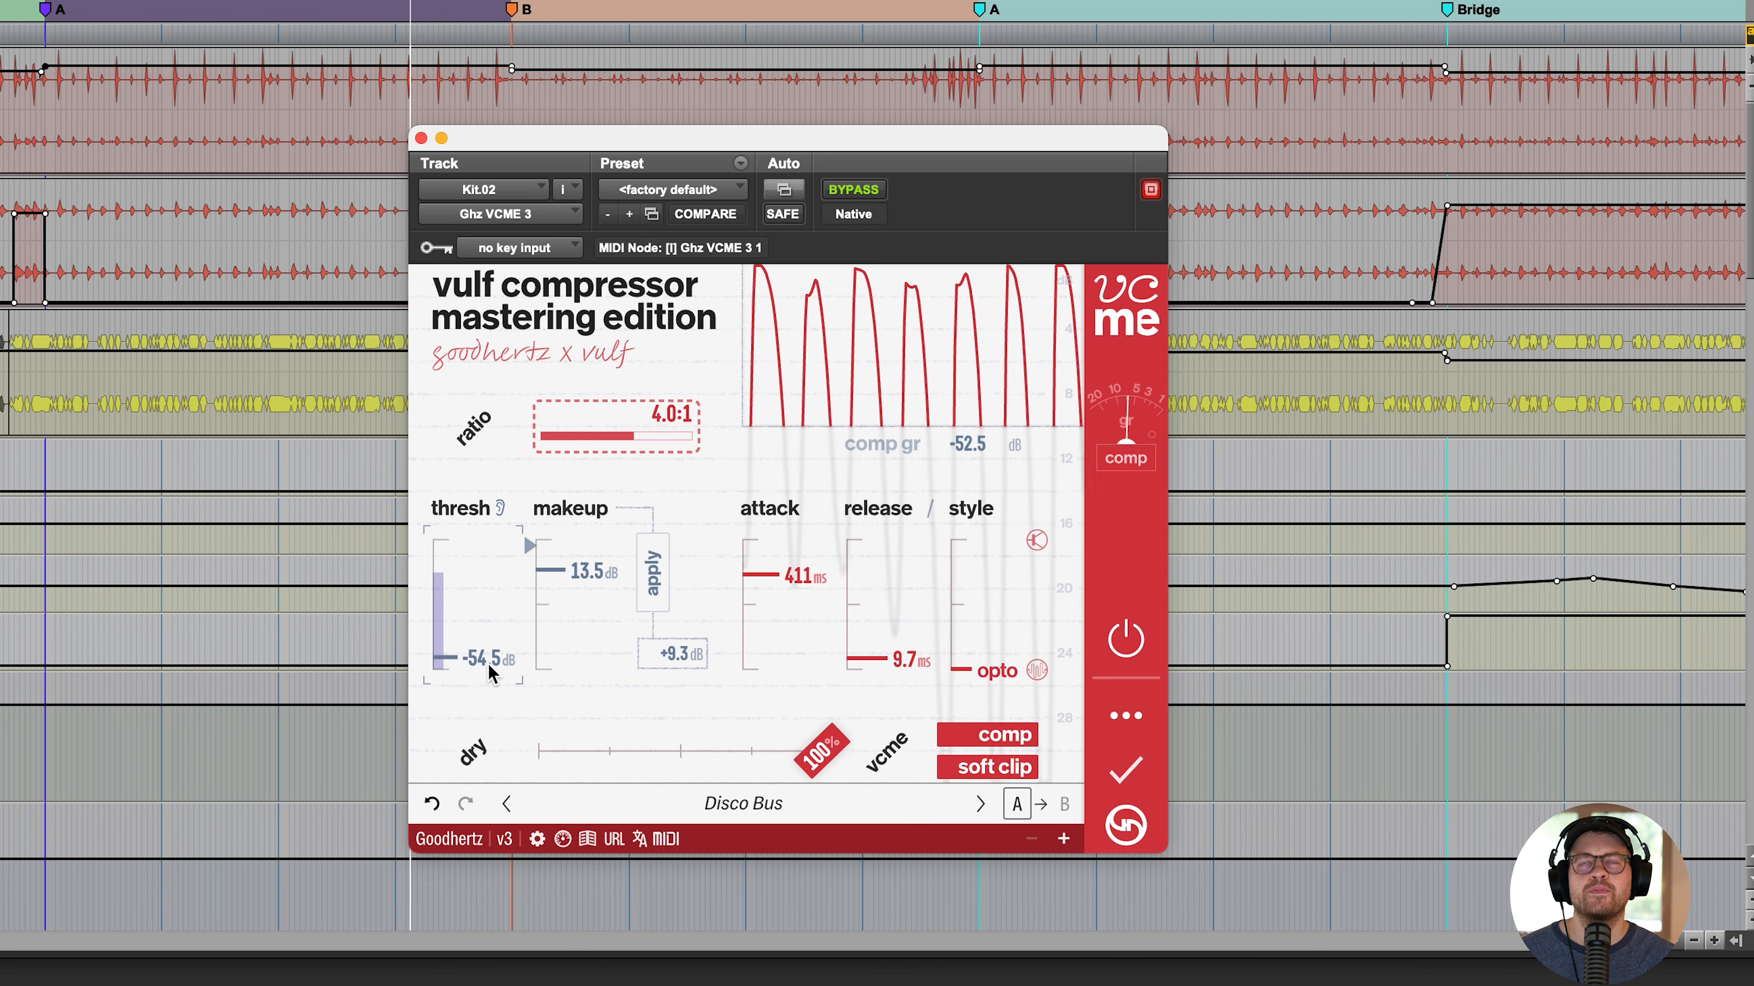
left_click_drag(785, 578, 780, 705)
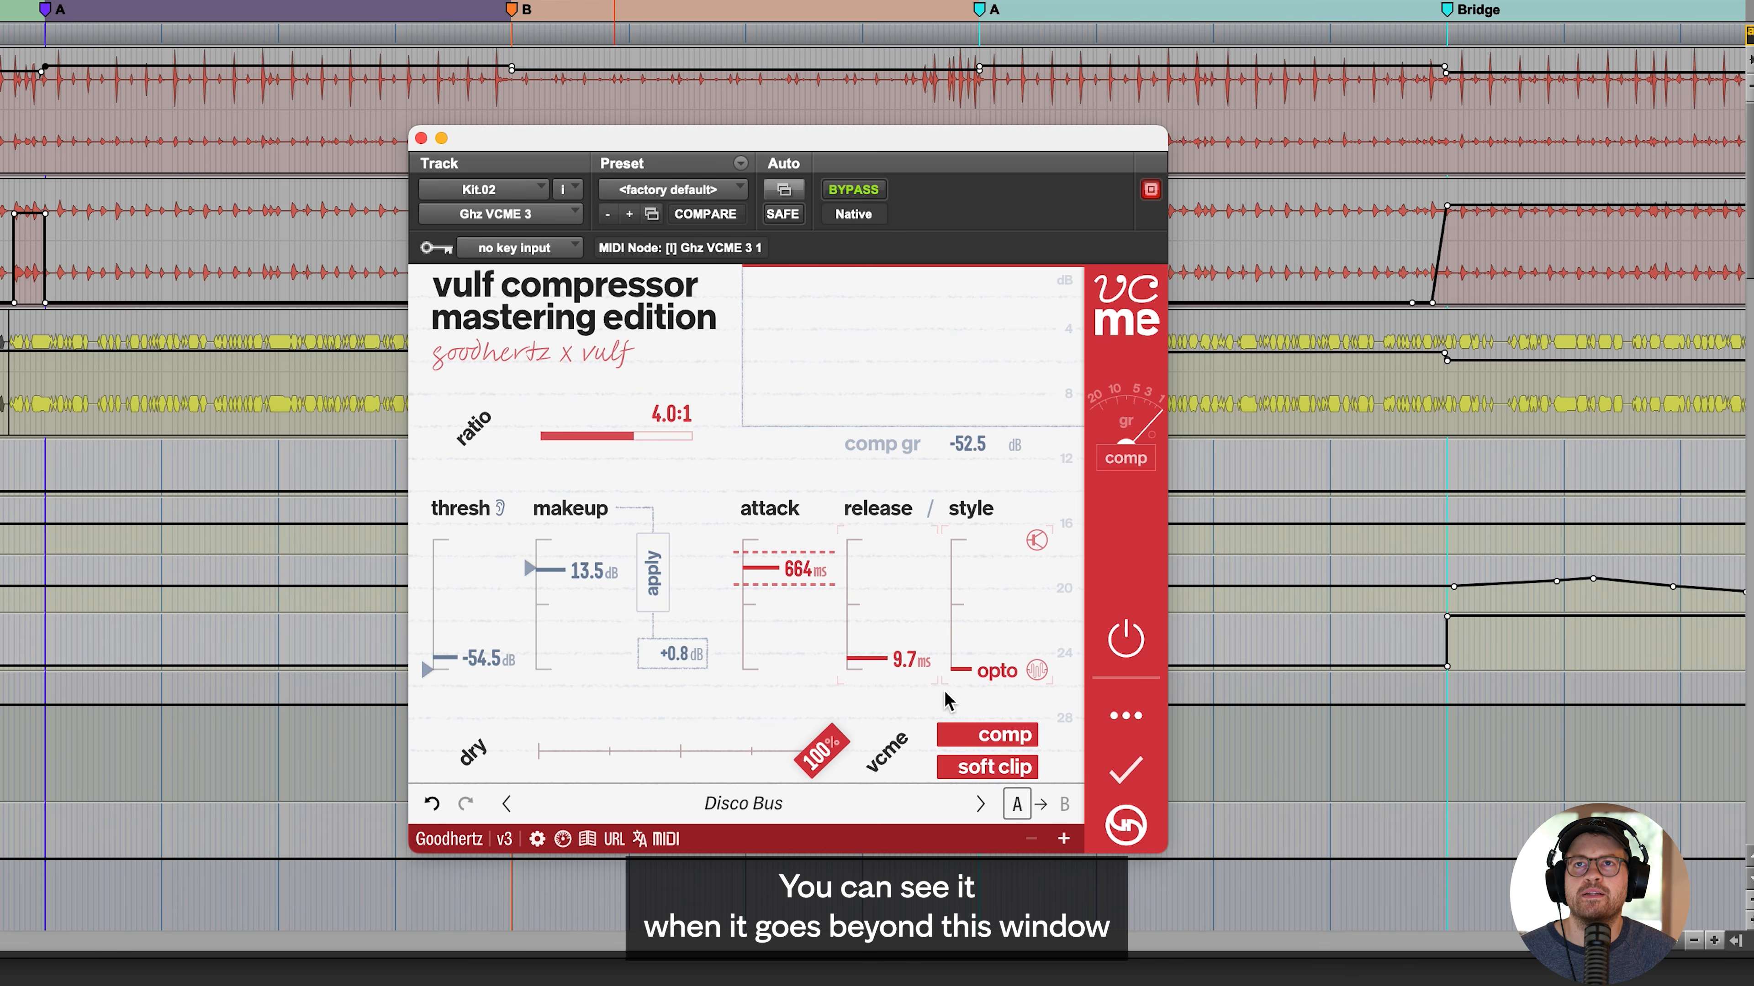
- Switch the gain reduction graph to the scale with 10 dB divisions and start playback
left_click(1073, 373)
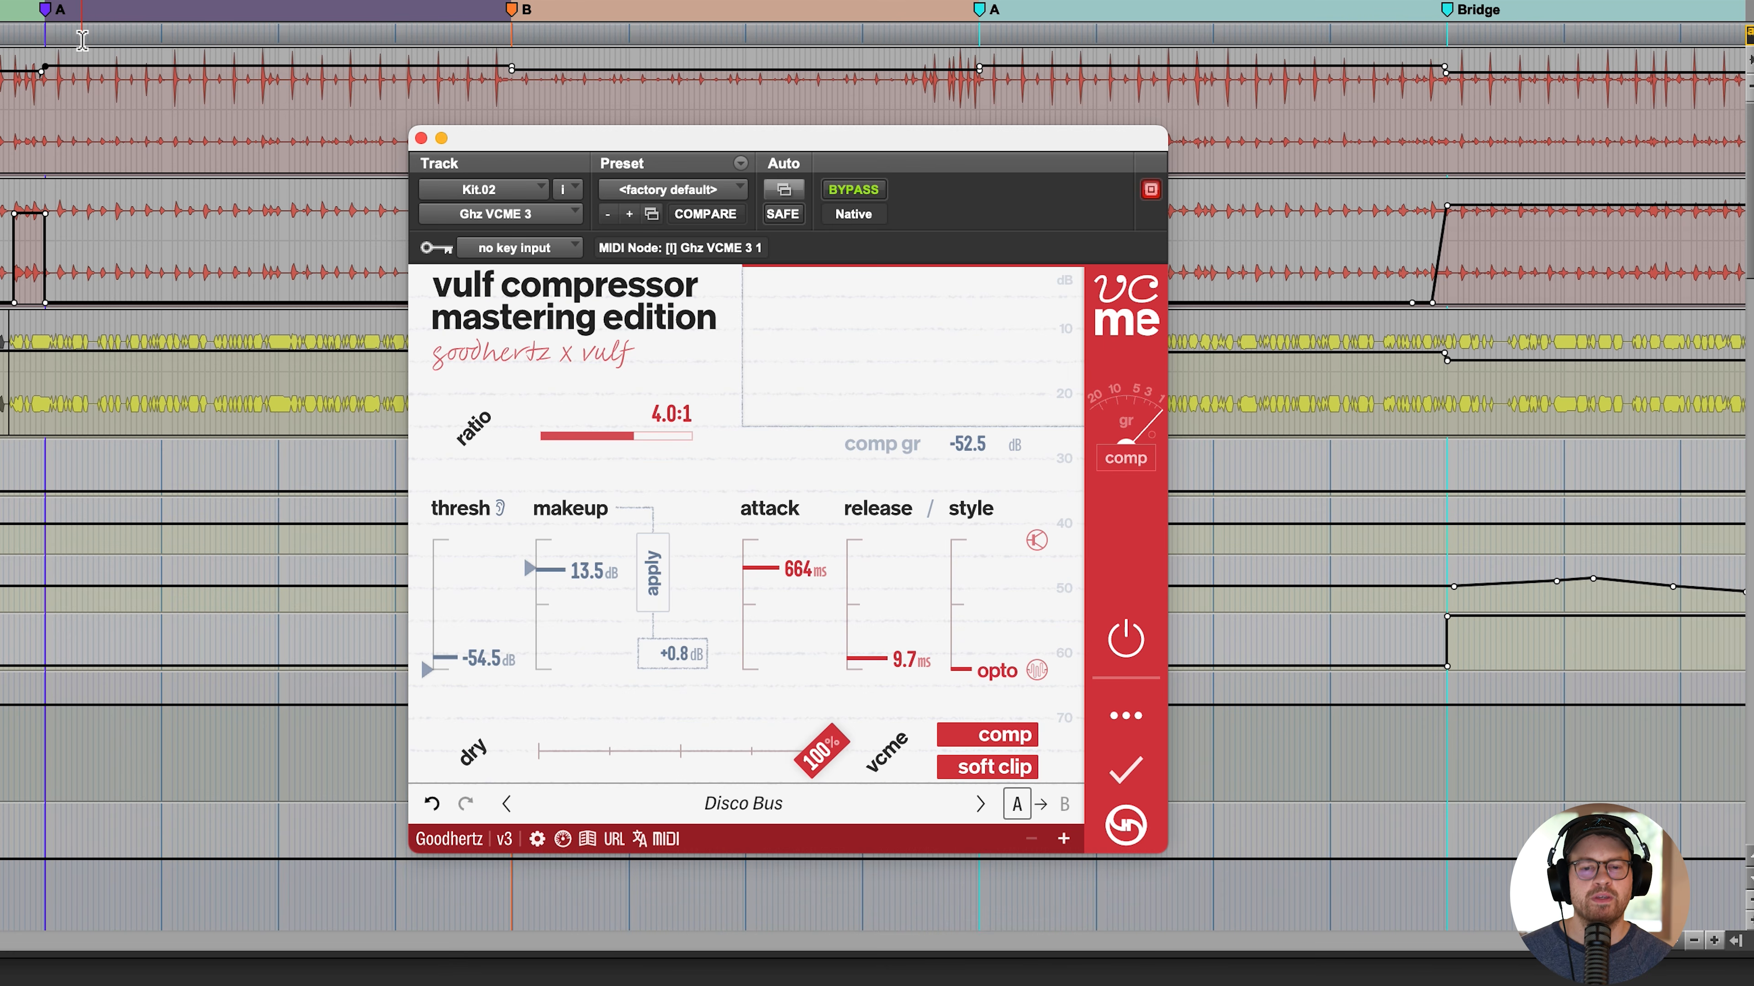
key("space")
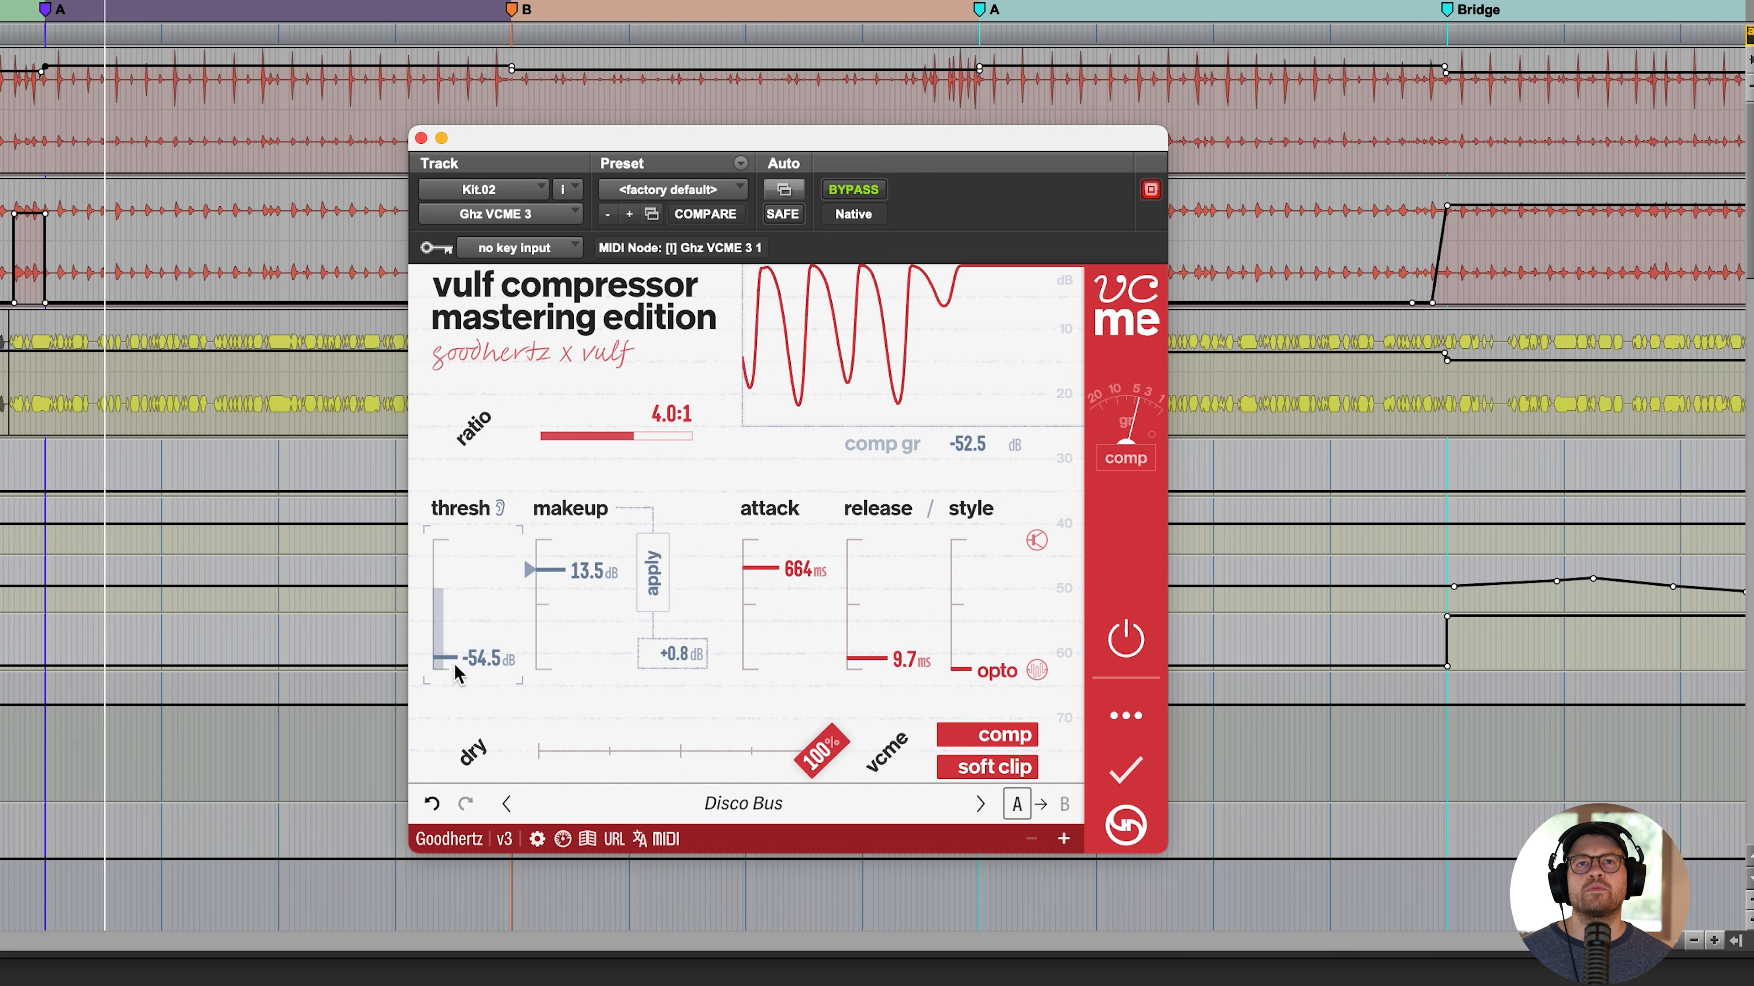
- Set the threshold to -60.0 dB with 17.2 dB of applied makeup gain, the release to 98 ms and the attack to 2.100 s
left_click_drag(451, 659, 456, 742)
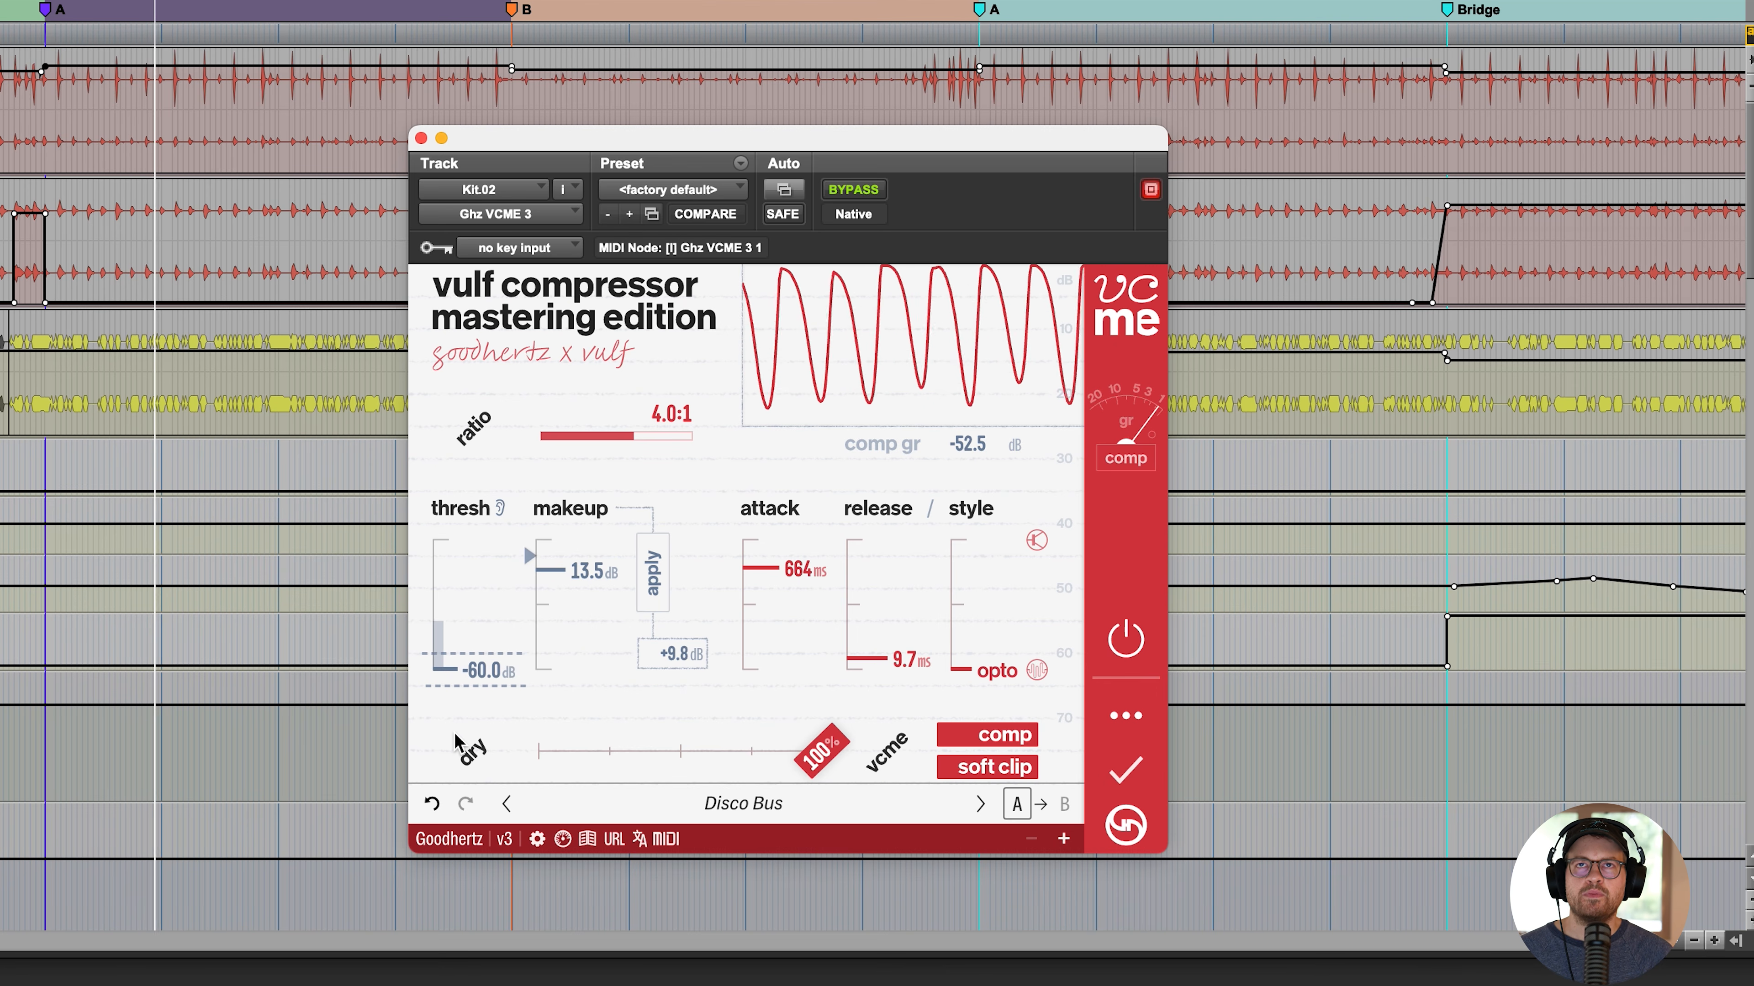
left_click(651, 593)
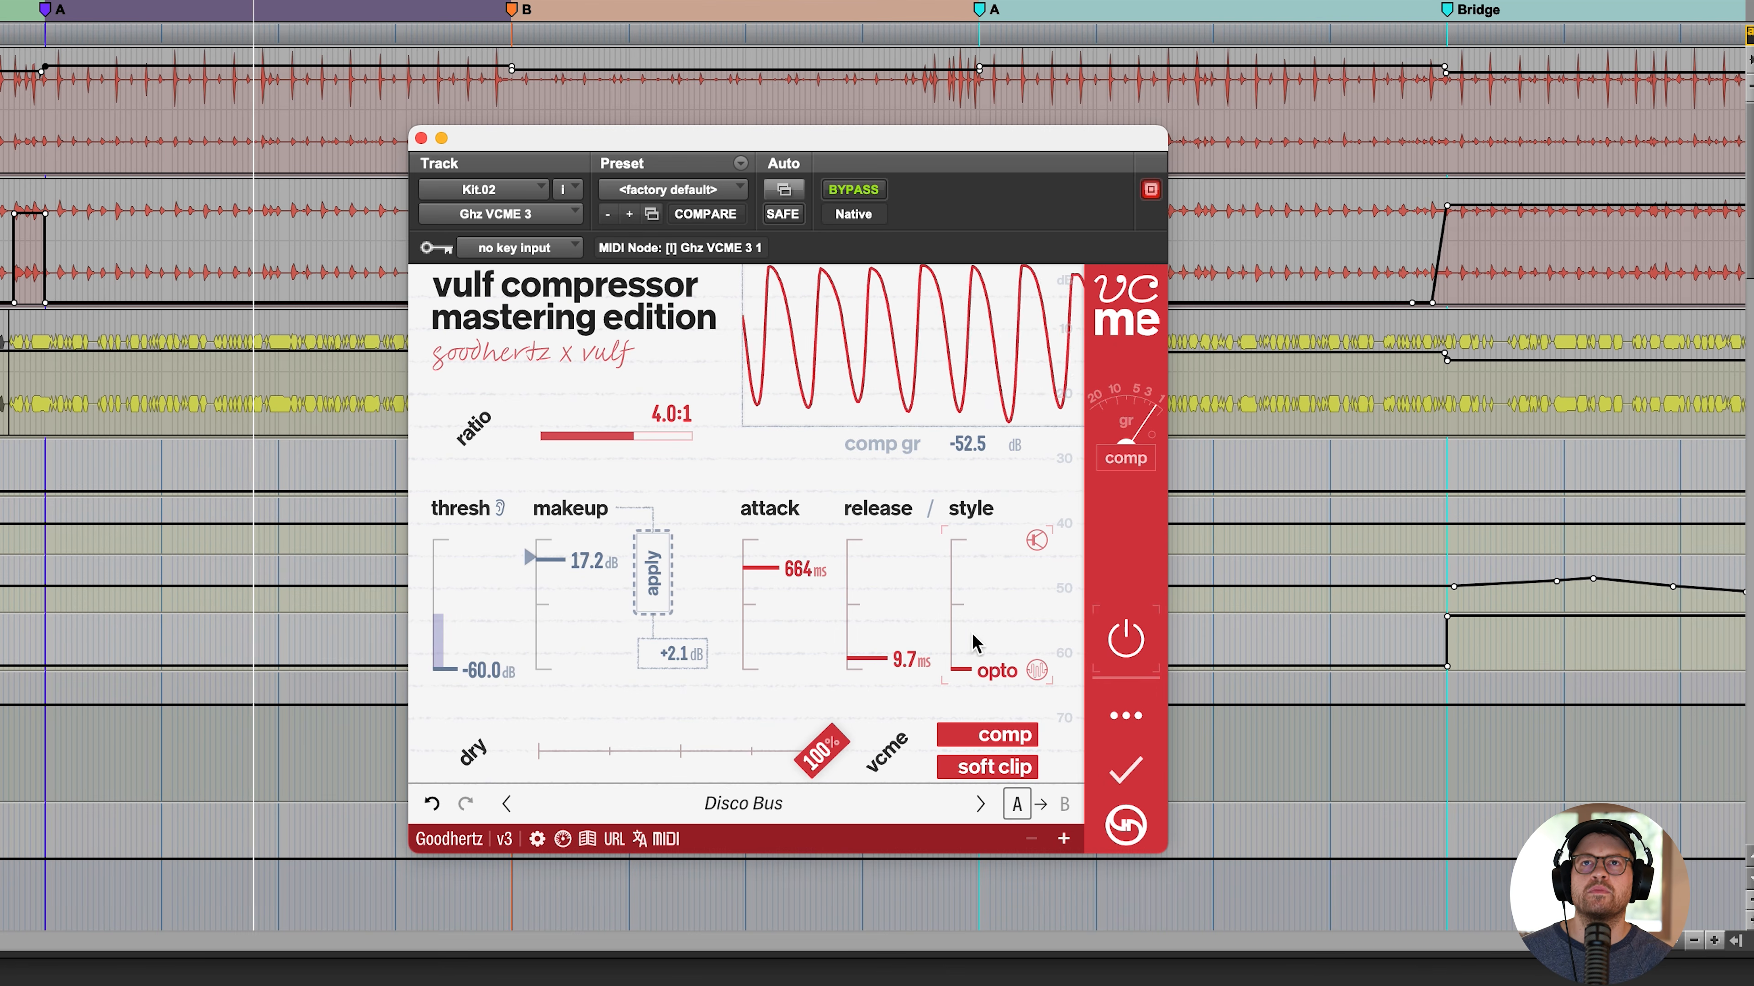
left_click_drag(867, 659, 876, 623)
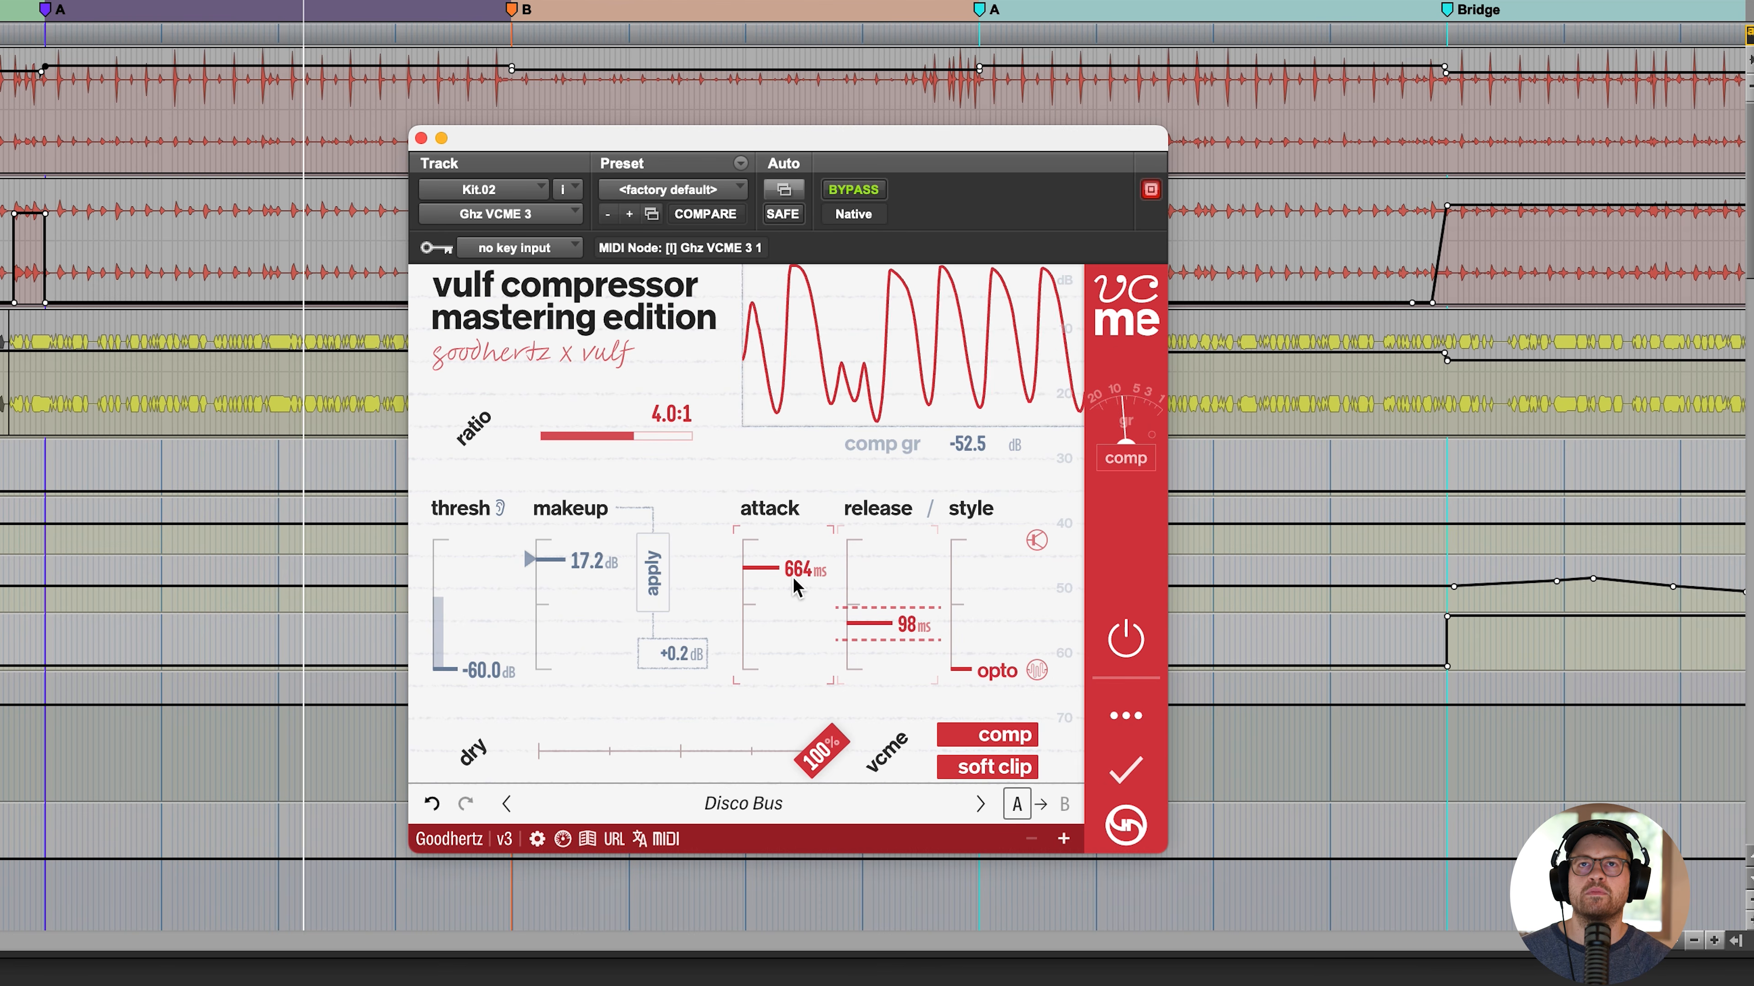
mouse_move(794, 573)
left_mouse_down()
mouse_move(799, 625)
mouse_move(798, 564)
left_mouse_up()
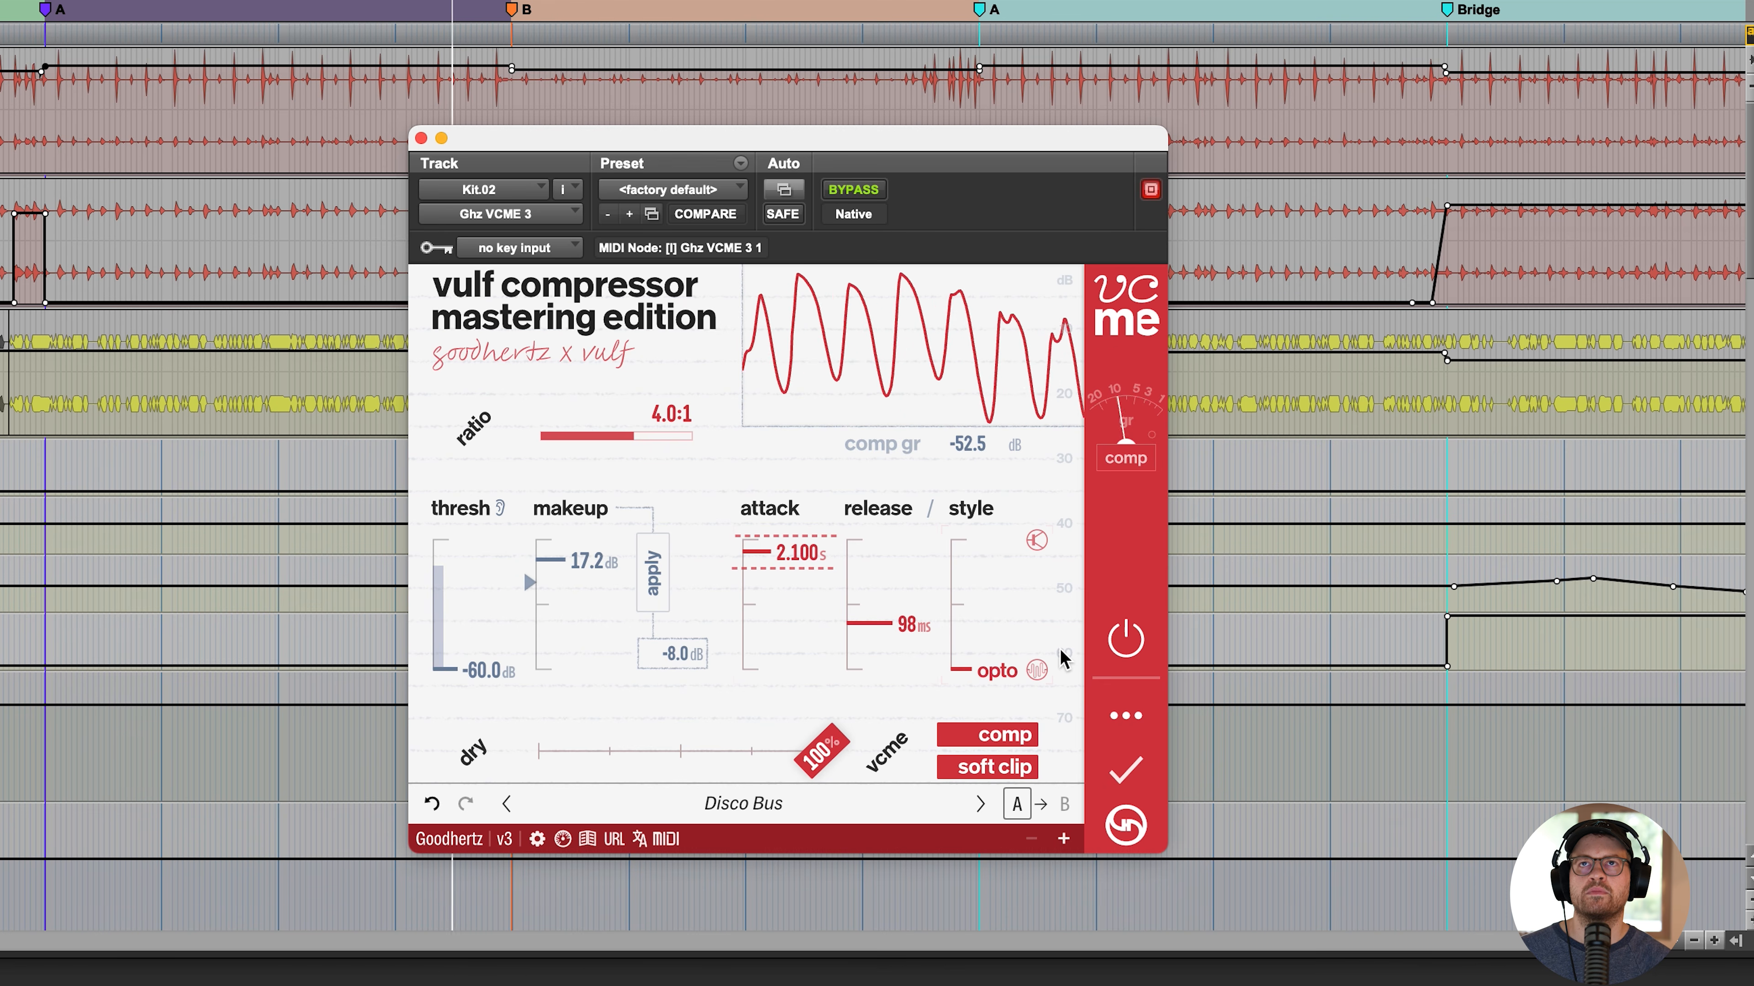
- Compare the compressor off and on, apply the suggested makeup gain of 8.4 dB, and stop playback
left_click(1126, 634)
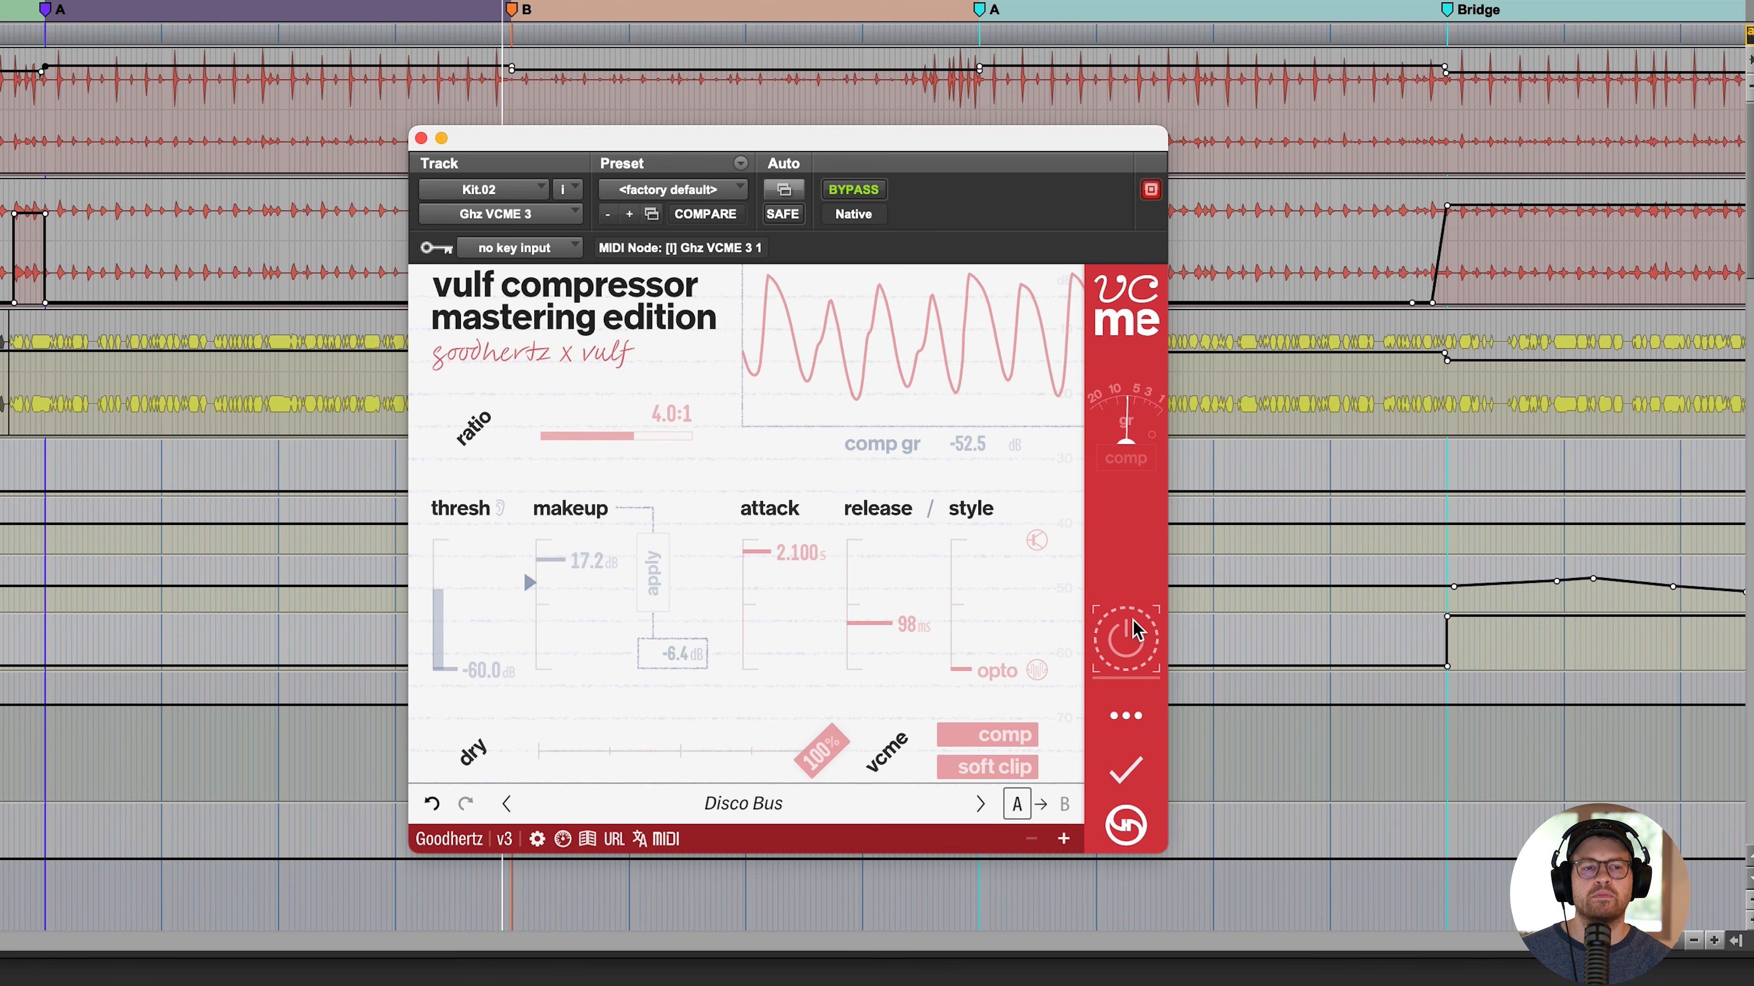
left_click(1133, 621)
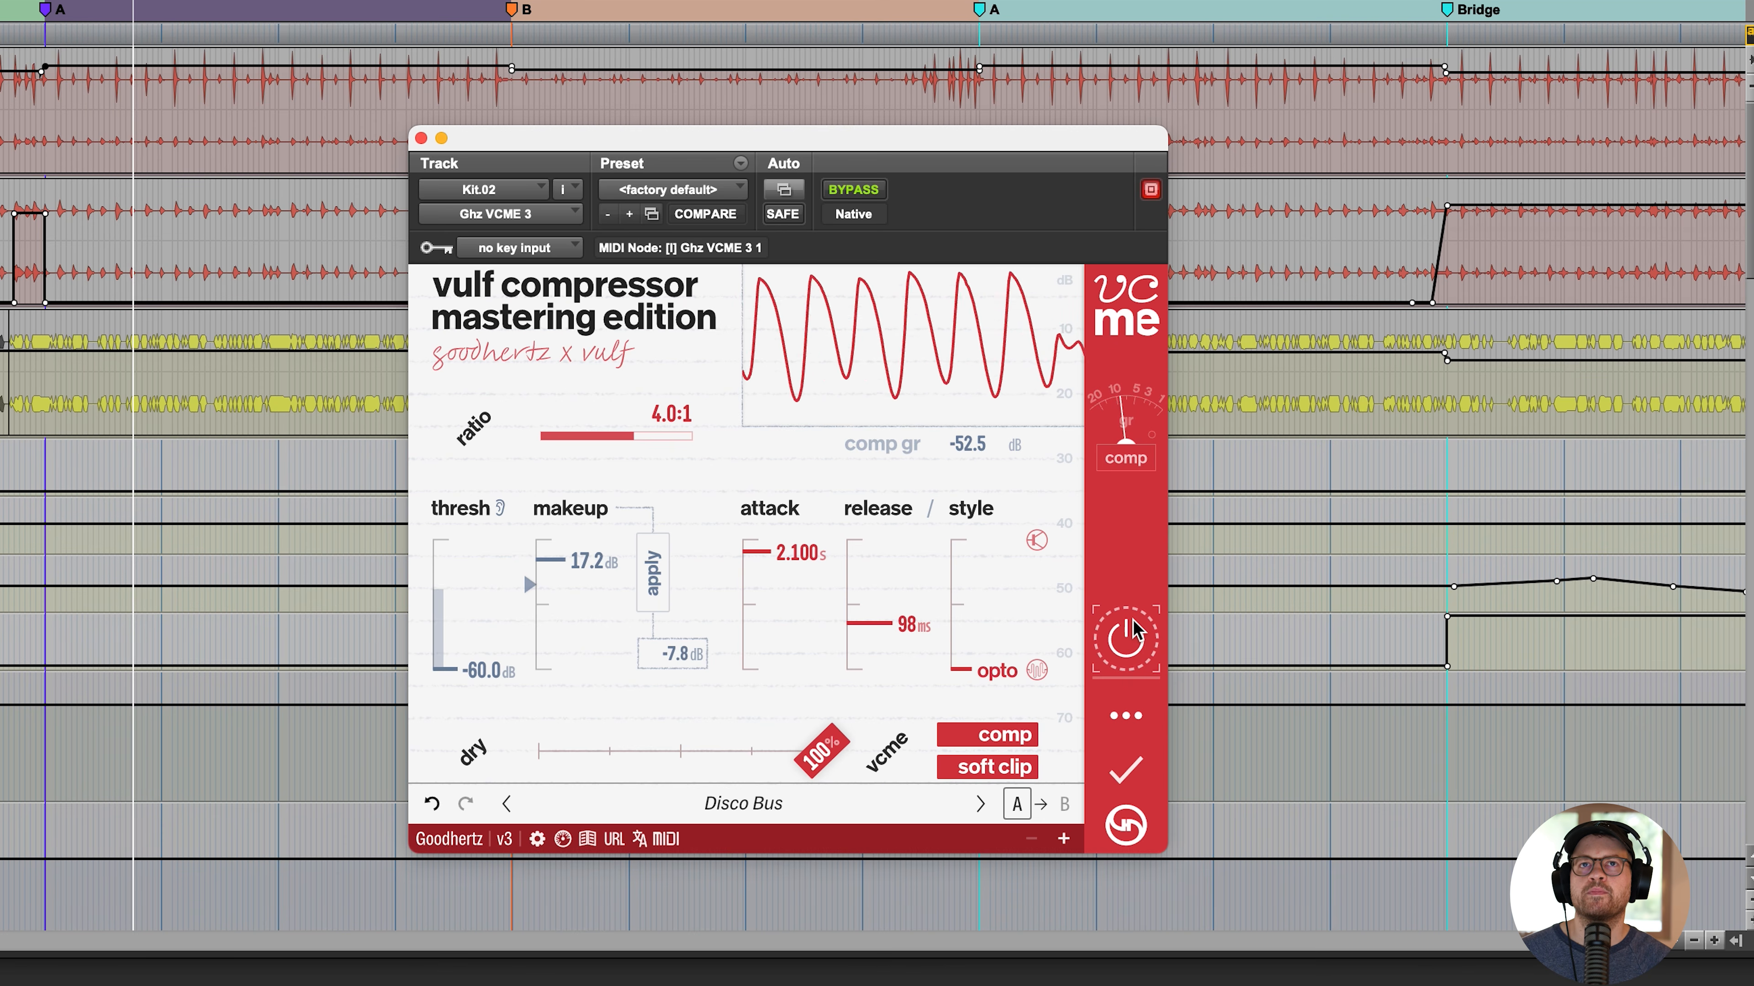
left_click(653, 573)
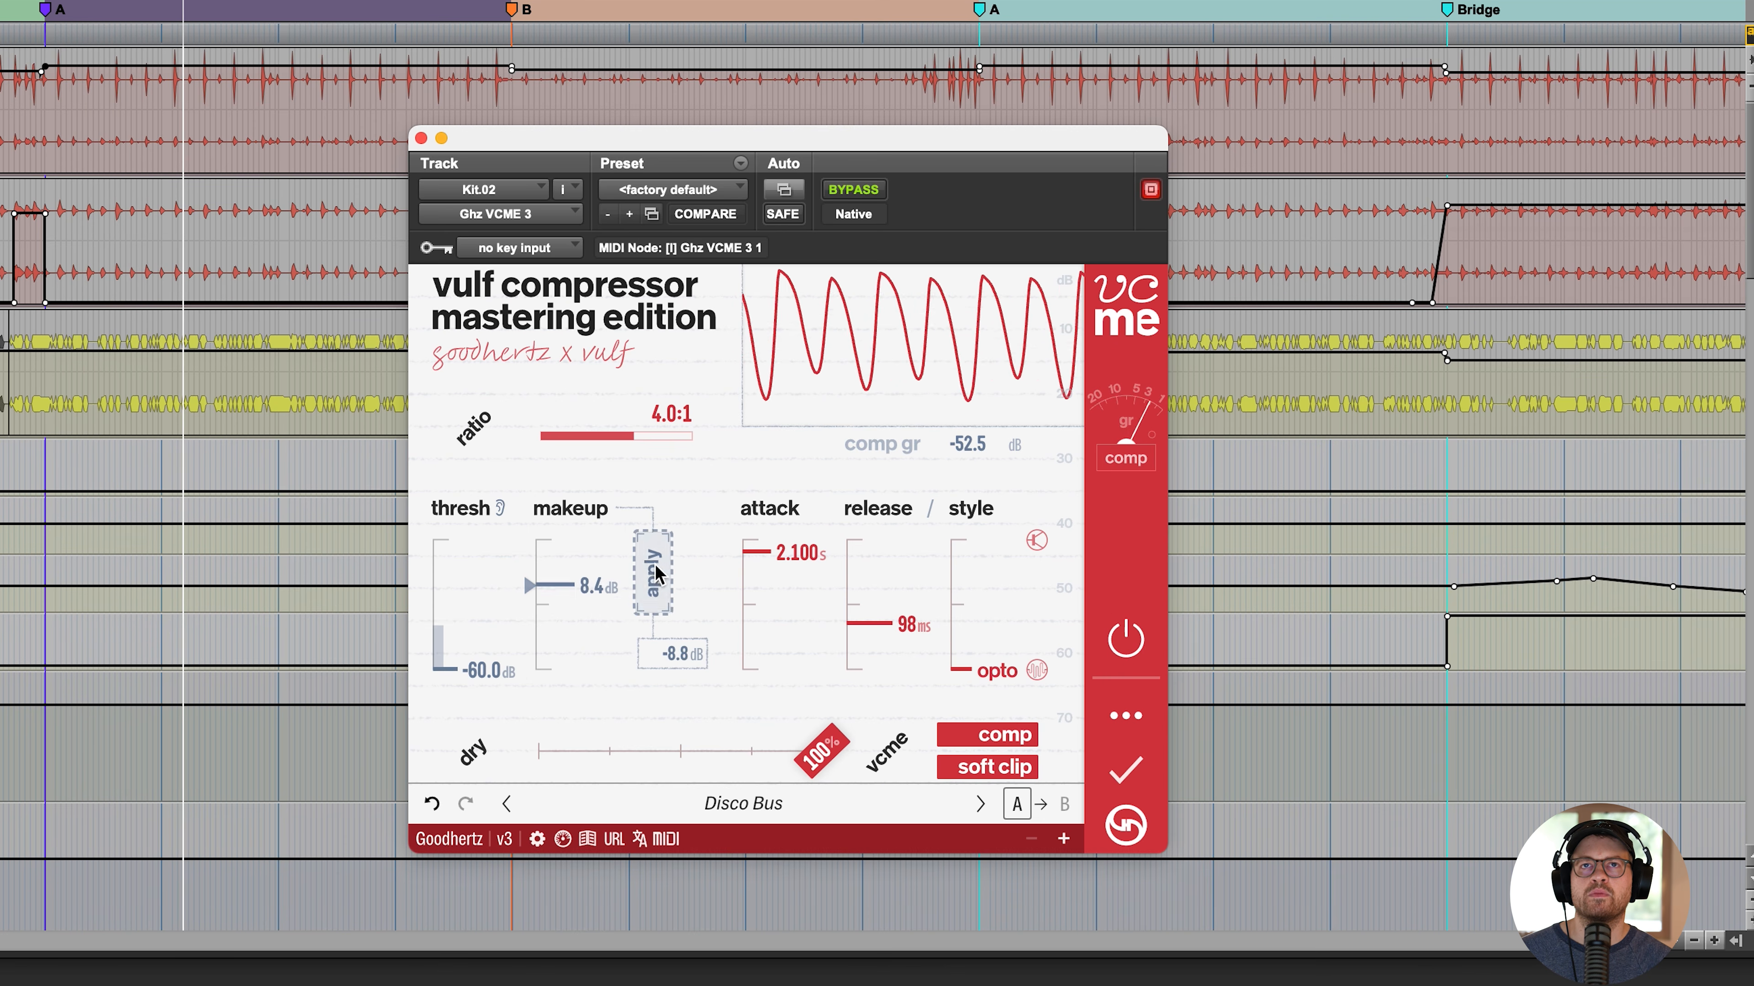
key("space")
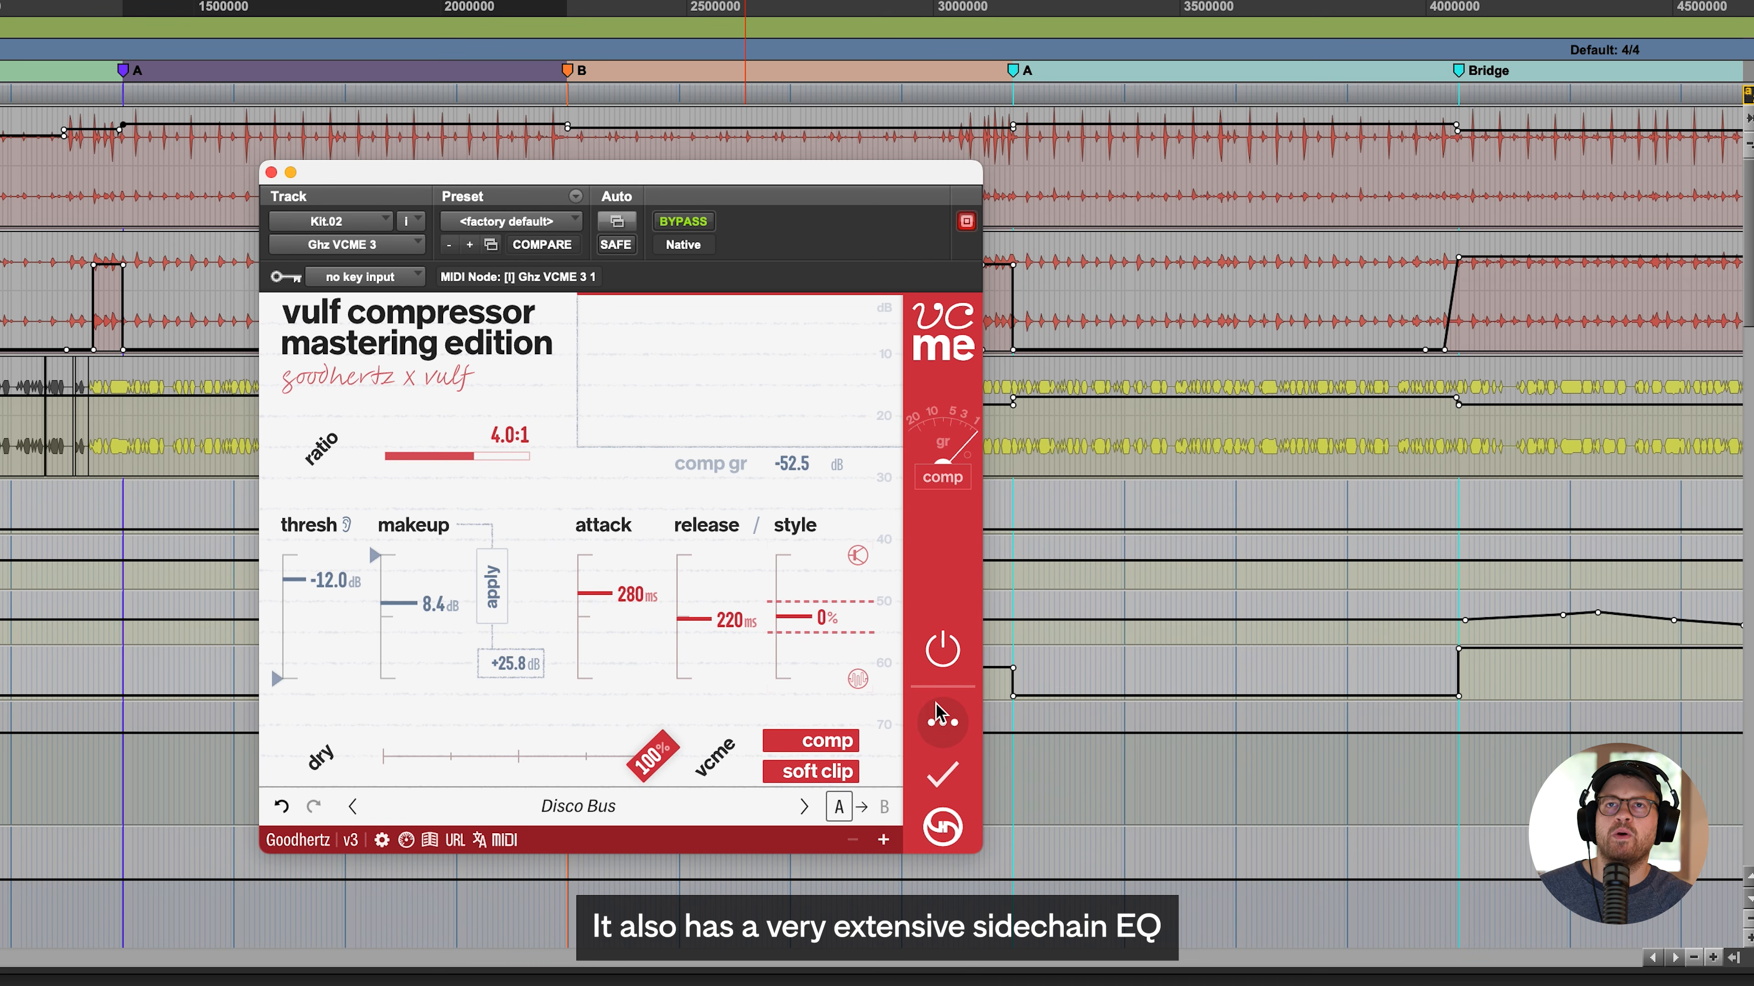
- Open the sidechain EQ, try the low band at -100% with a shifted frequency, and reset the band to its defaults
left_click(1316, 706)
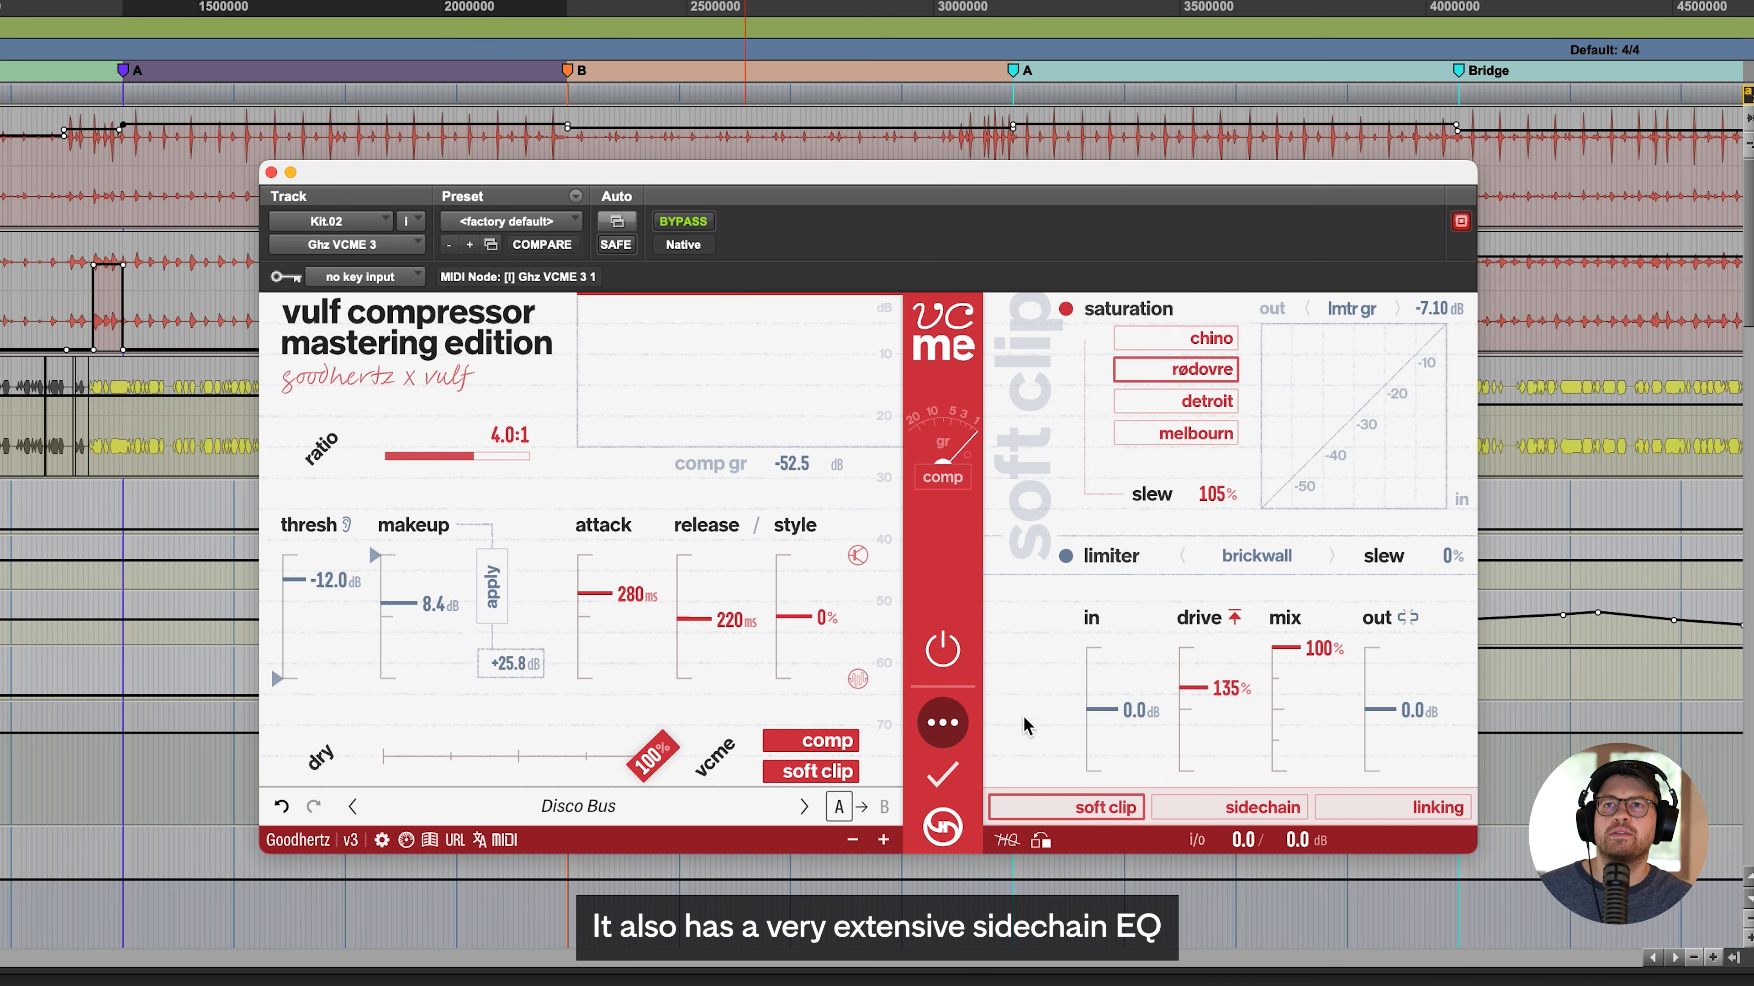
left_click(1307, 804)
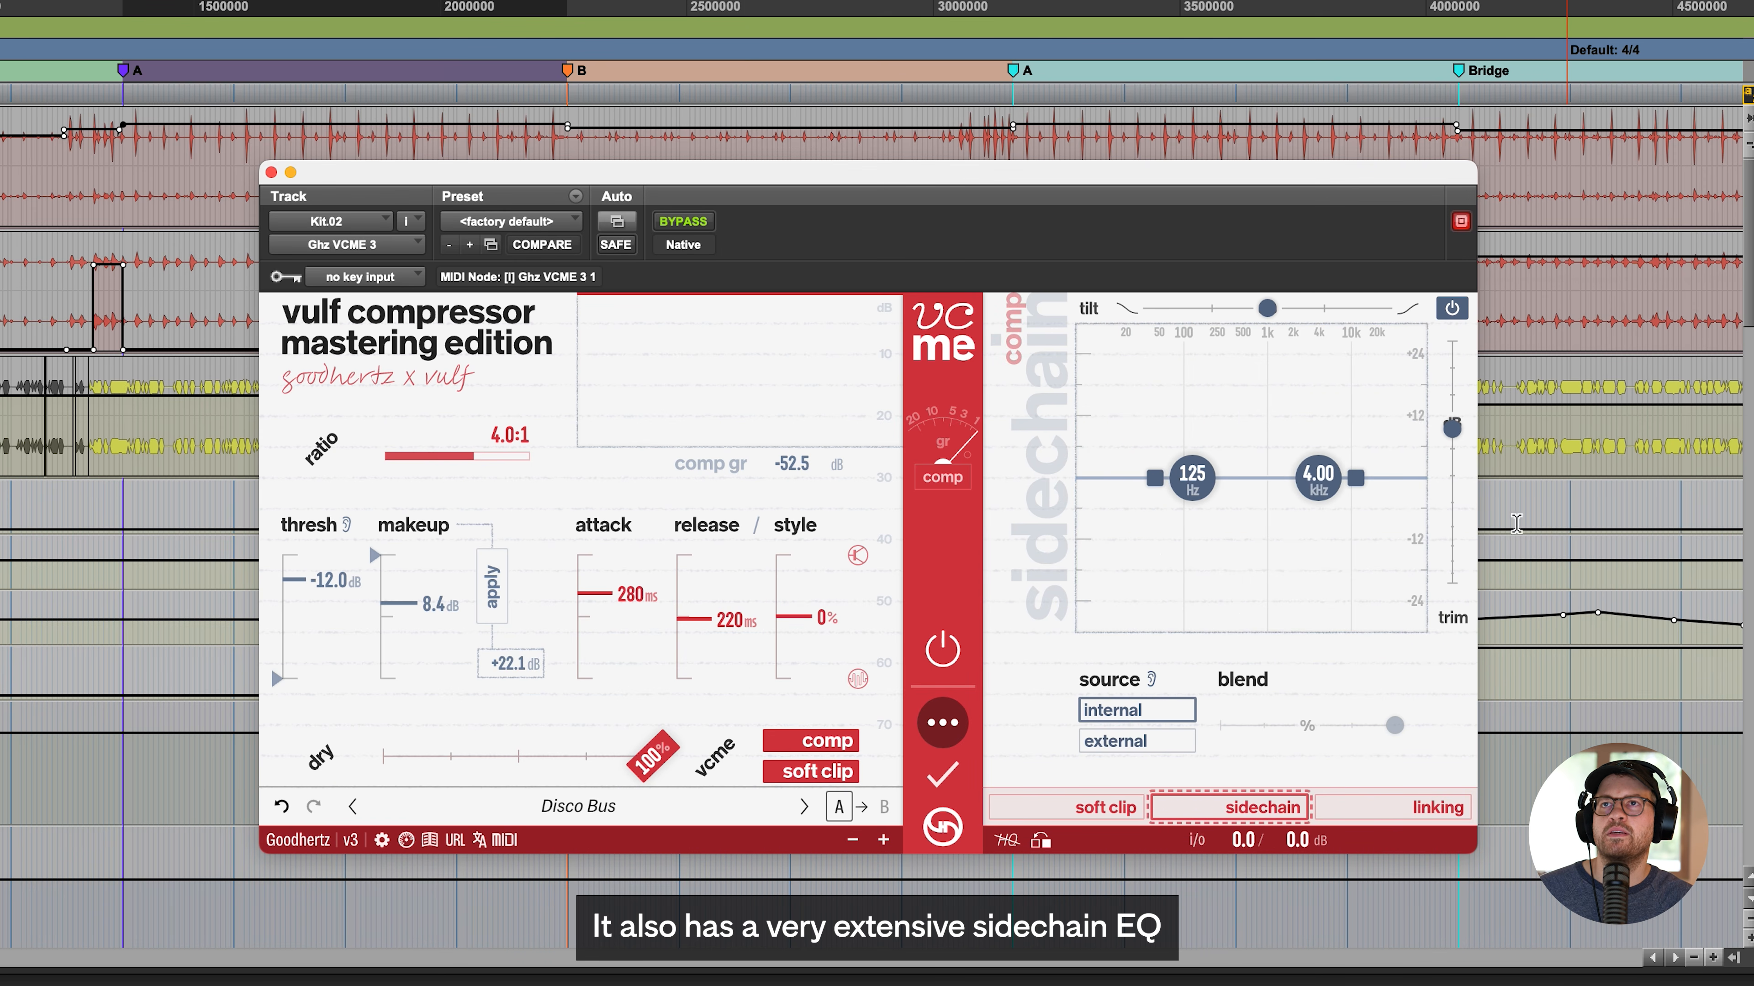
left_click_drag(1150, 478, 1149, 660)
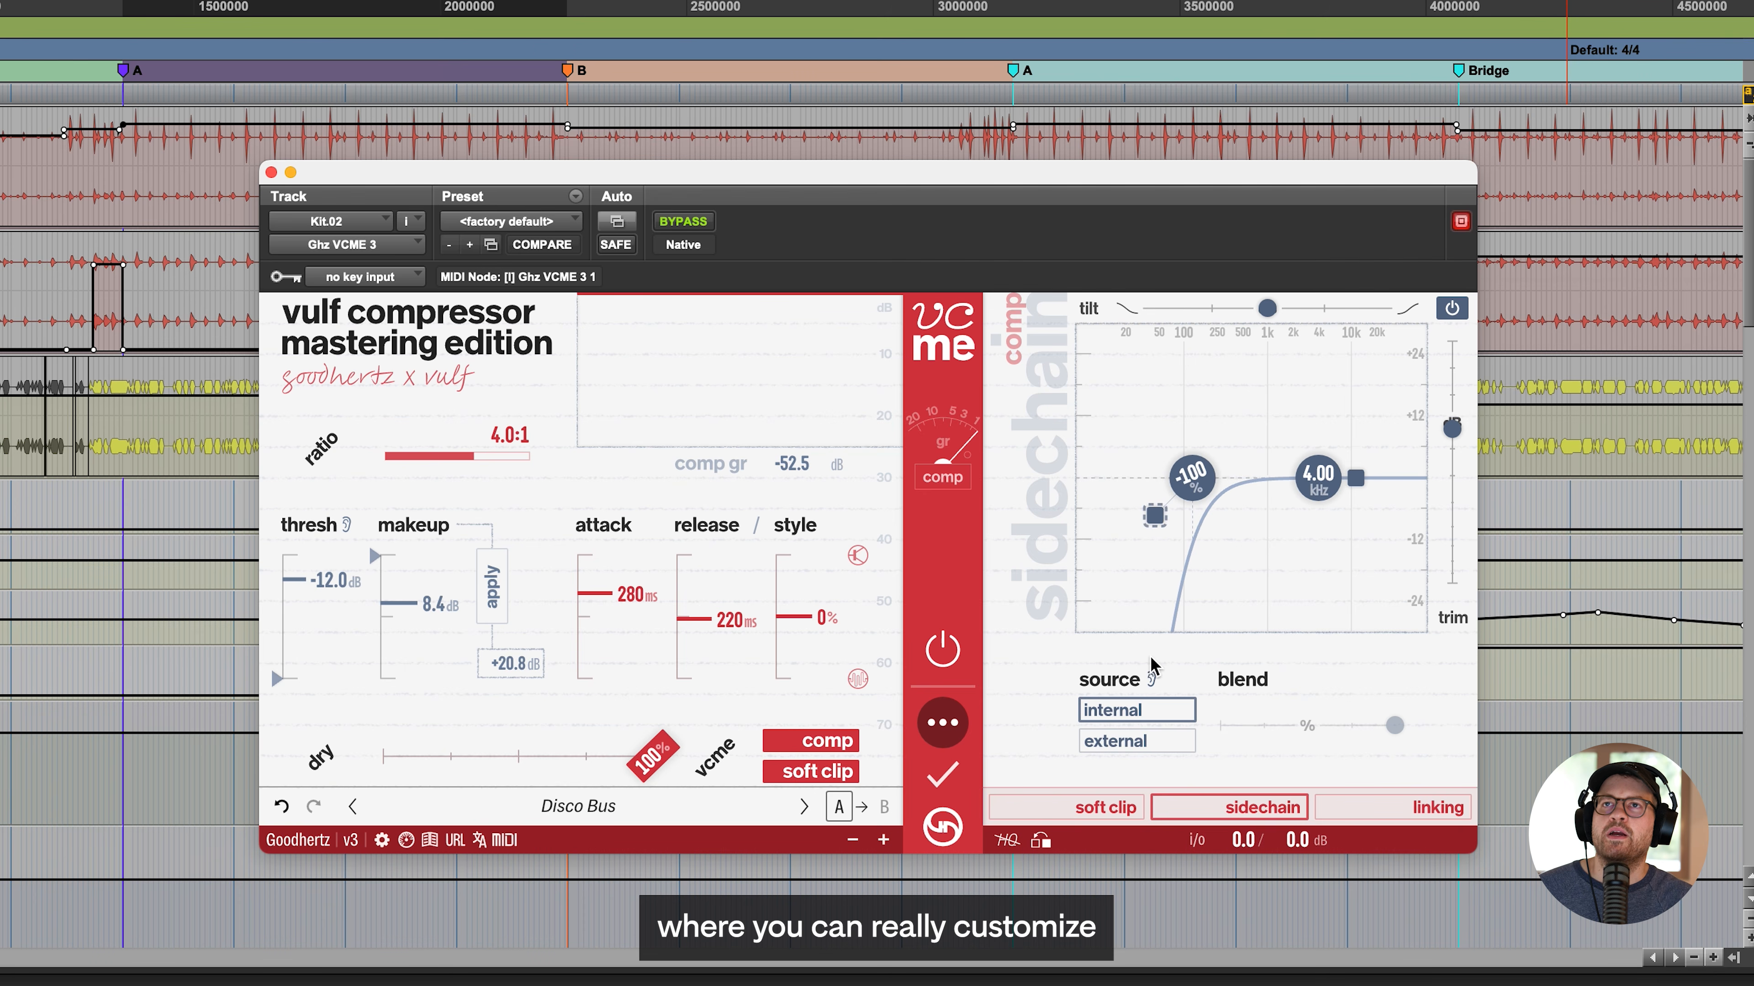
left_click_drag(1196, 476, 1172, 437)
double_click(1171, 427)
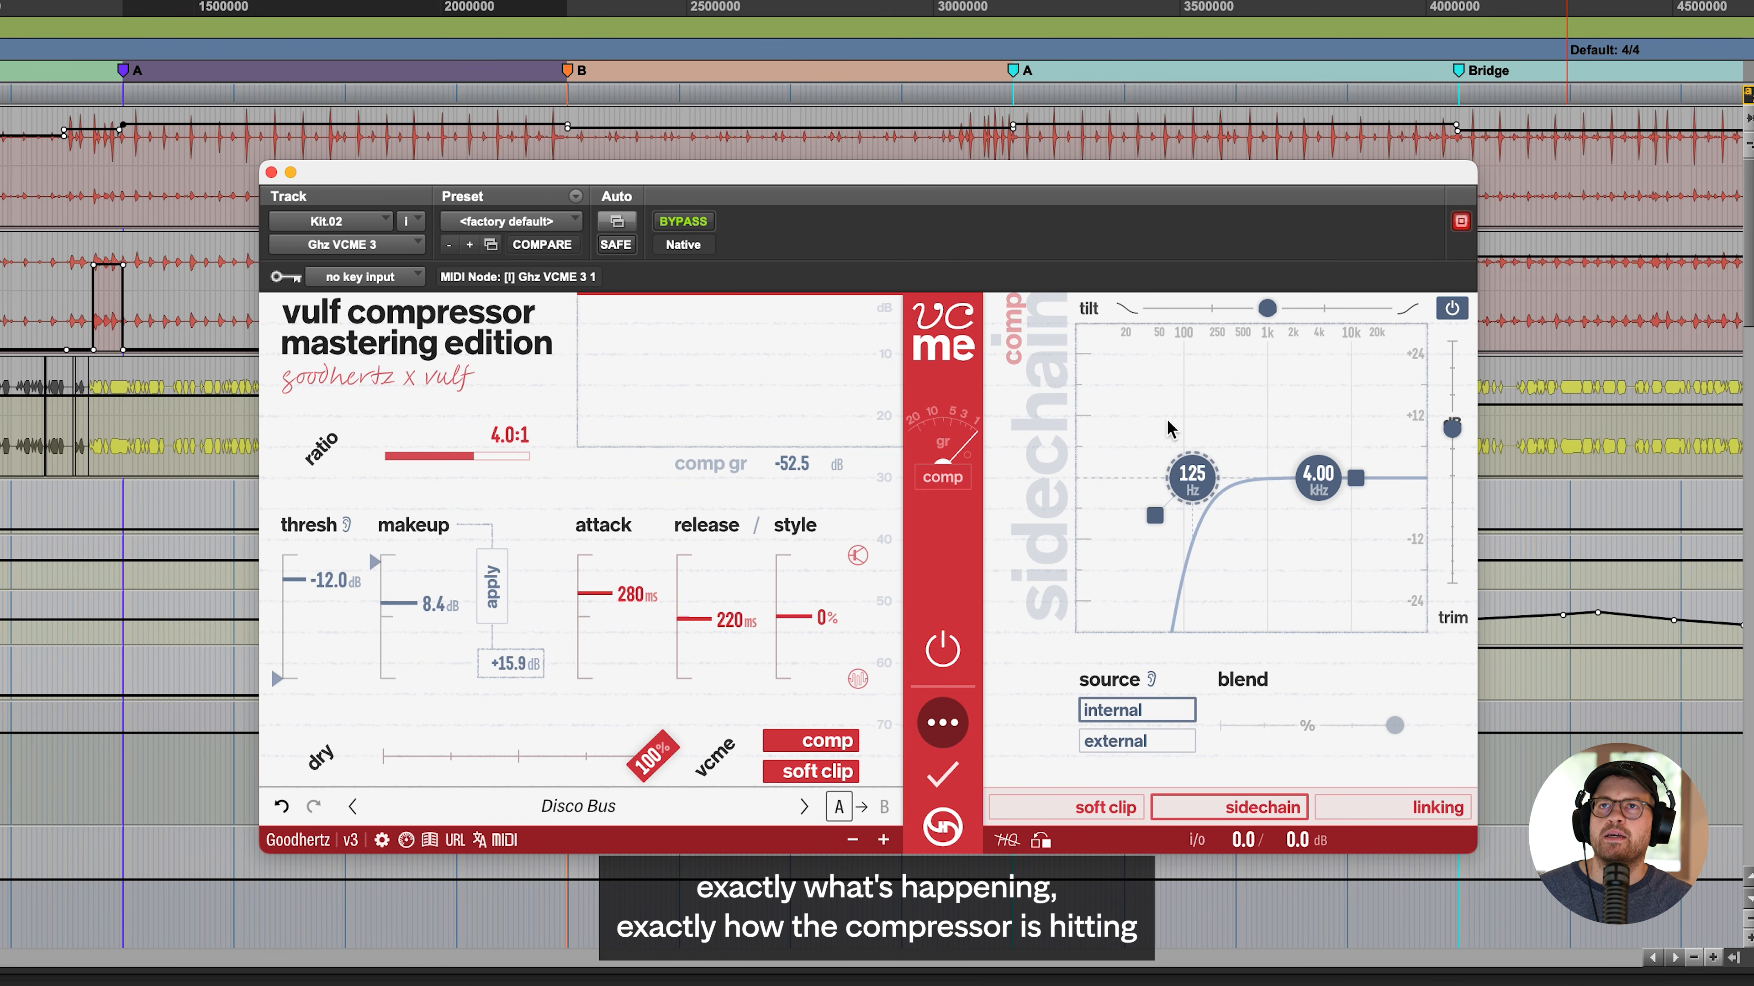
double_click(1159, 513)
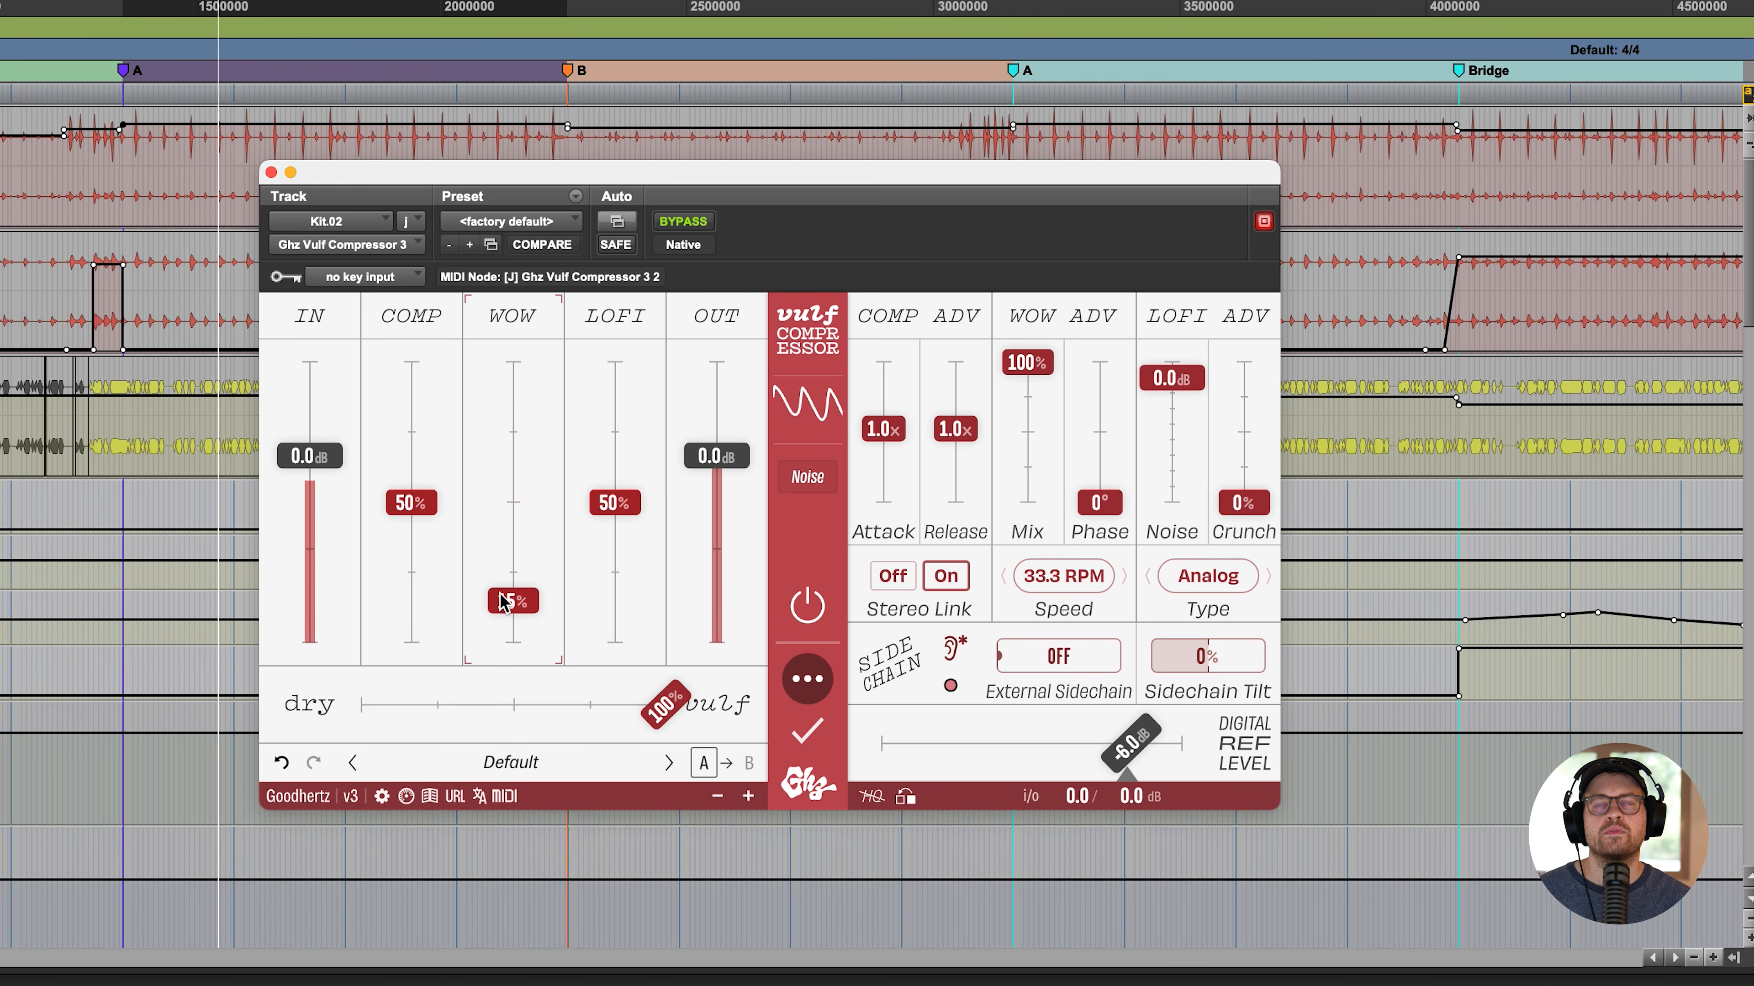
- Try the lofi amount at 100% and reset it, raise the compression amount to 57%, and compare the plugin off and on
left_click_drag(615, 503, 639, 362)
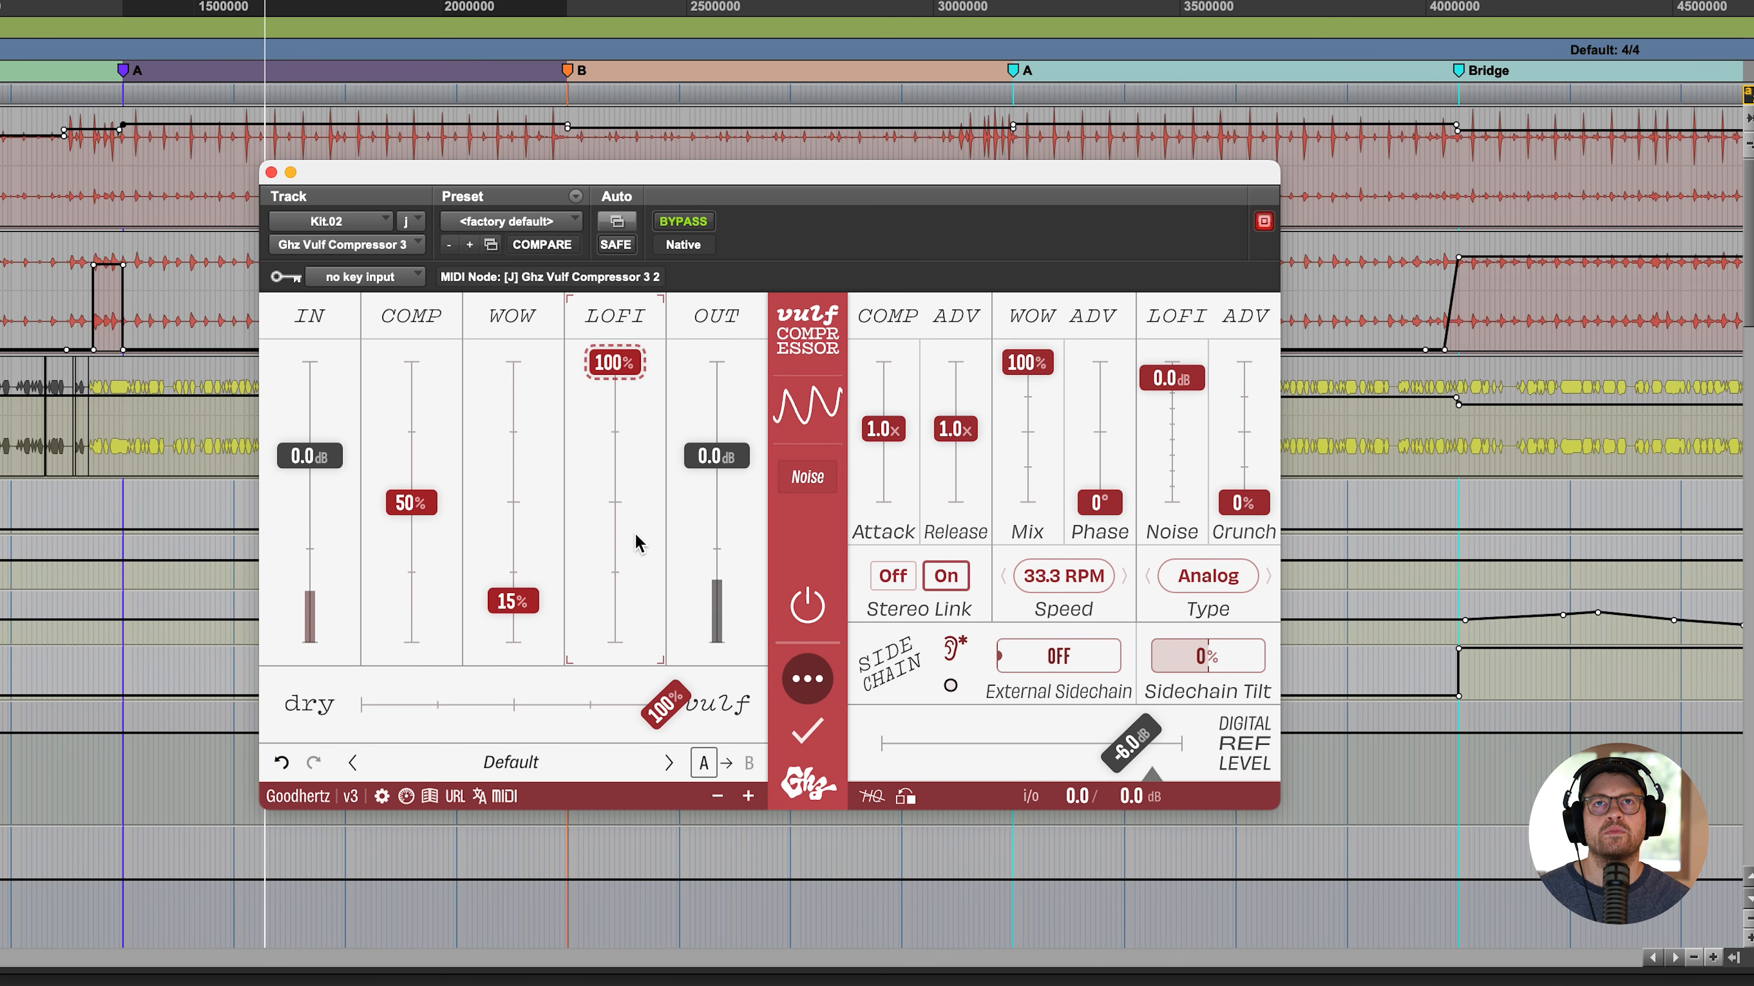
double_click(631, 511)
mouse_move(418, 505)
left_mouse_down()
mouse_move(410, 734)
mouse_move(413, 449)
mouse_move(417, 470)
left_mouse_up()
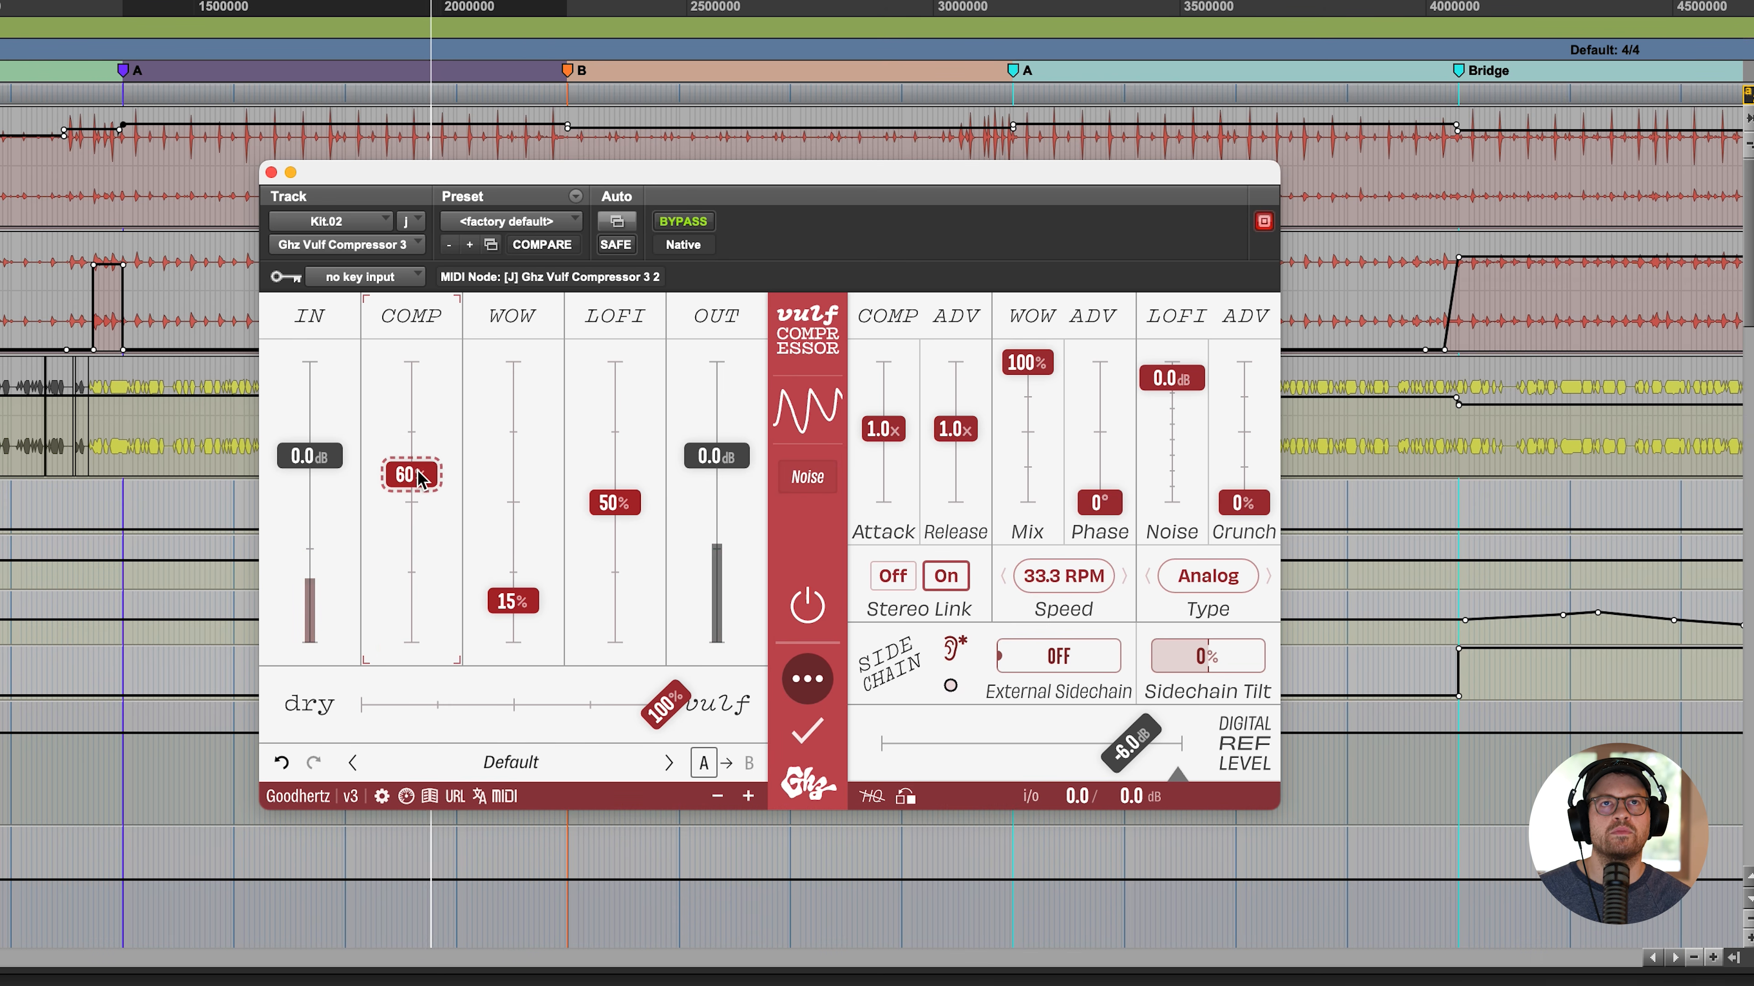
left_click(791, 598)
left_click(791, 596)
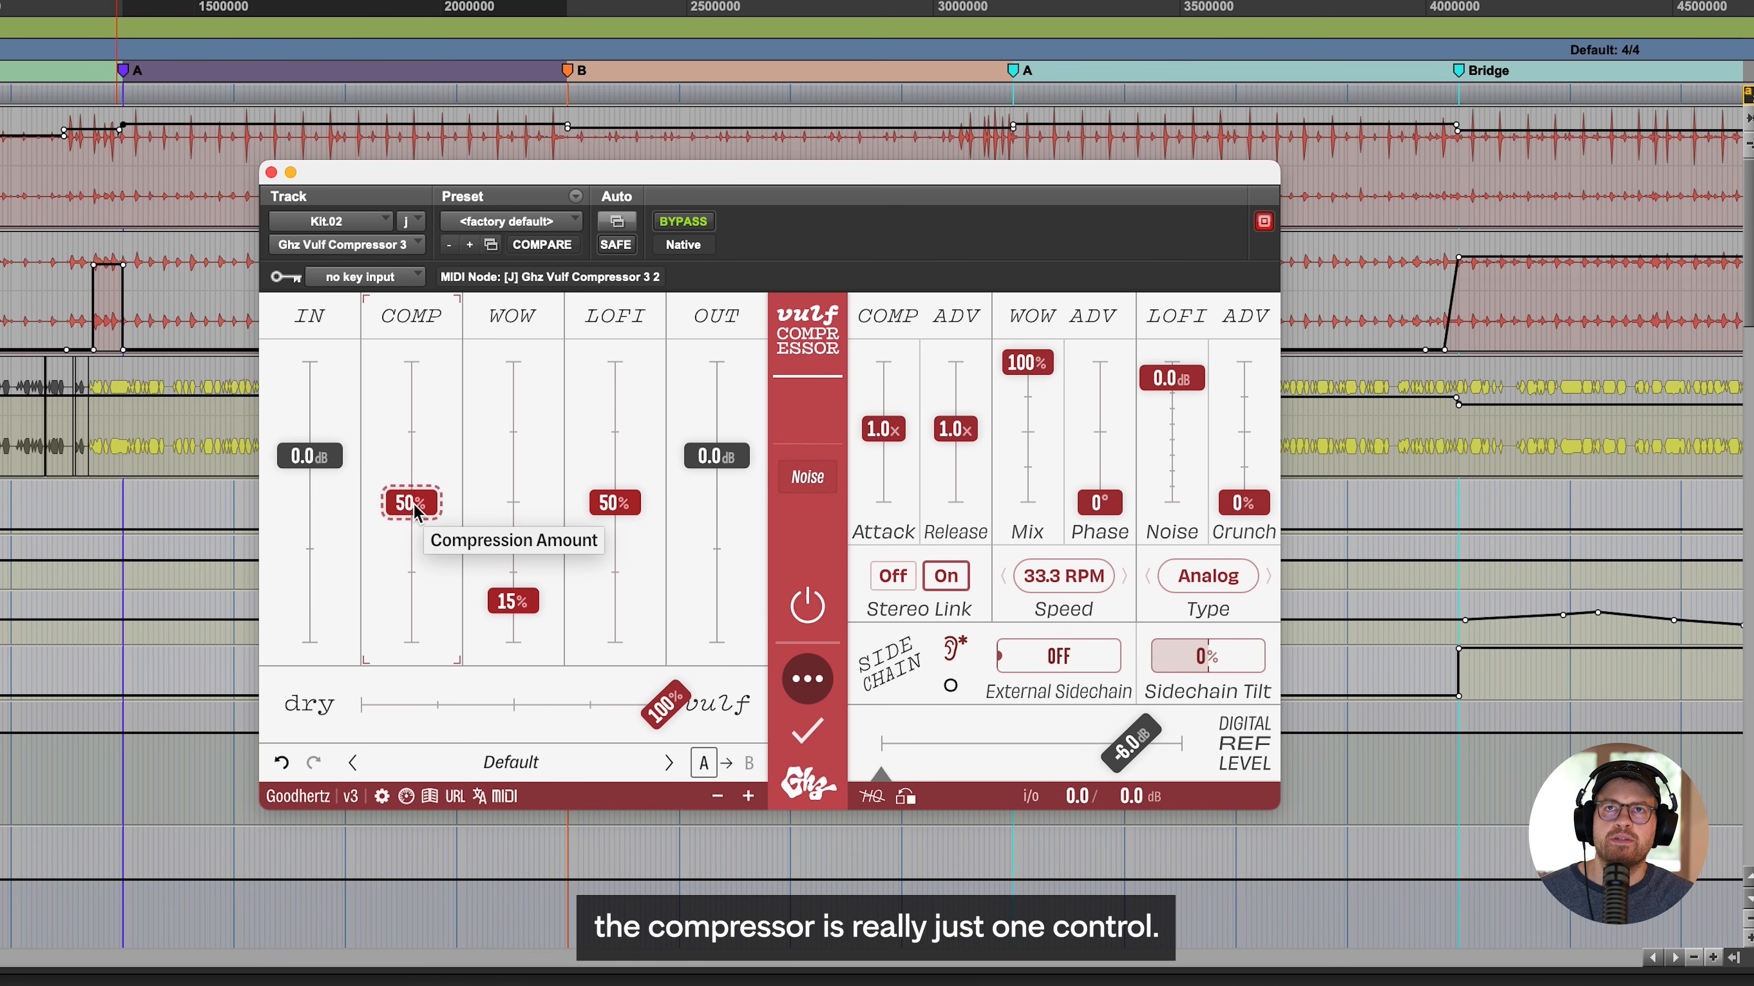
- Set the compression, wow and lofi amounts to 0% and the dry/vulf mix to 18%
left_click_drag(417, 512, 407, 664)
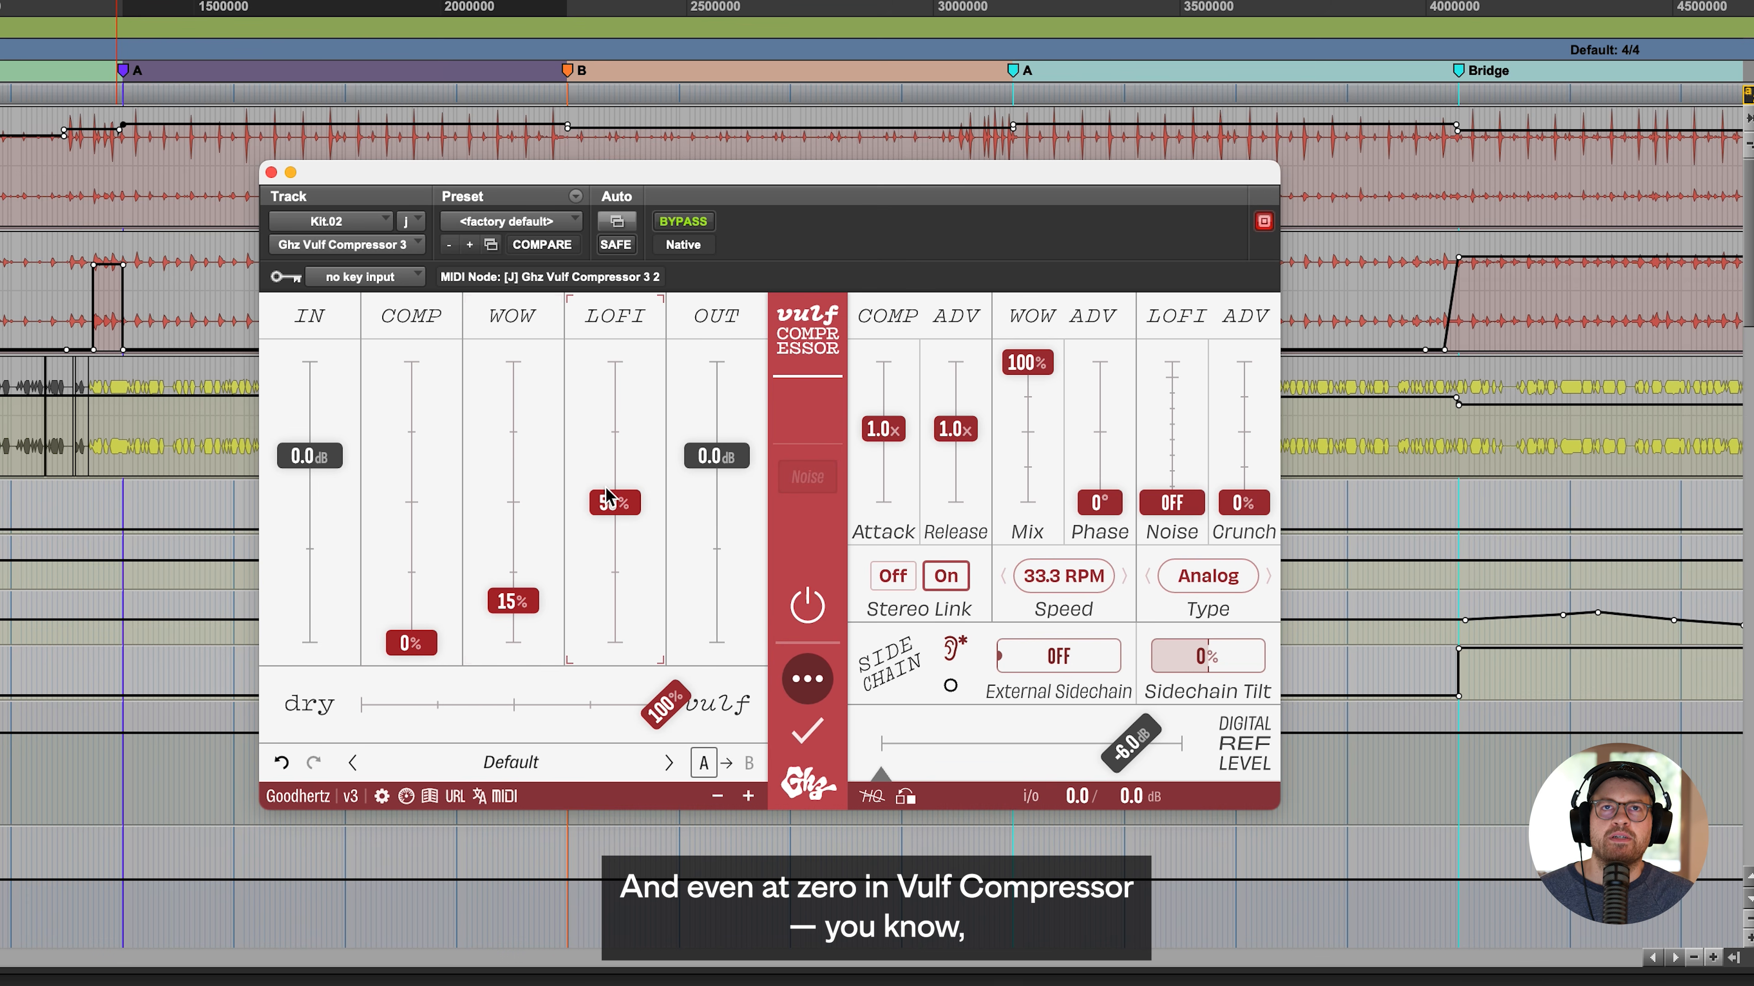
left_click_drag(608, 498, 613, 644)
left_click_drag(512, 601, 525, 643)
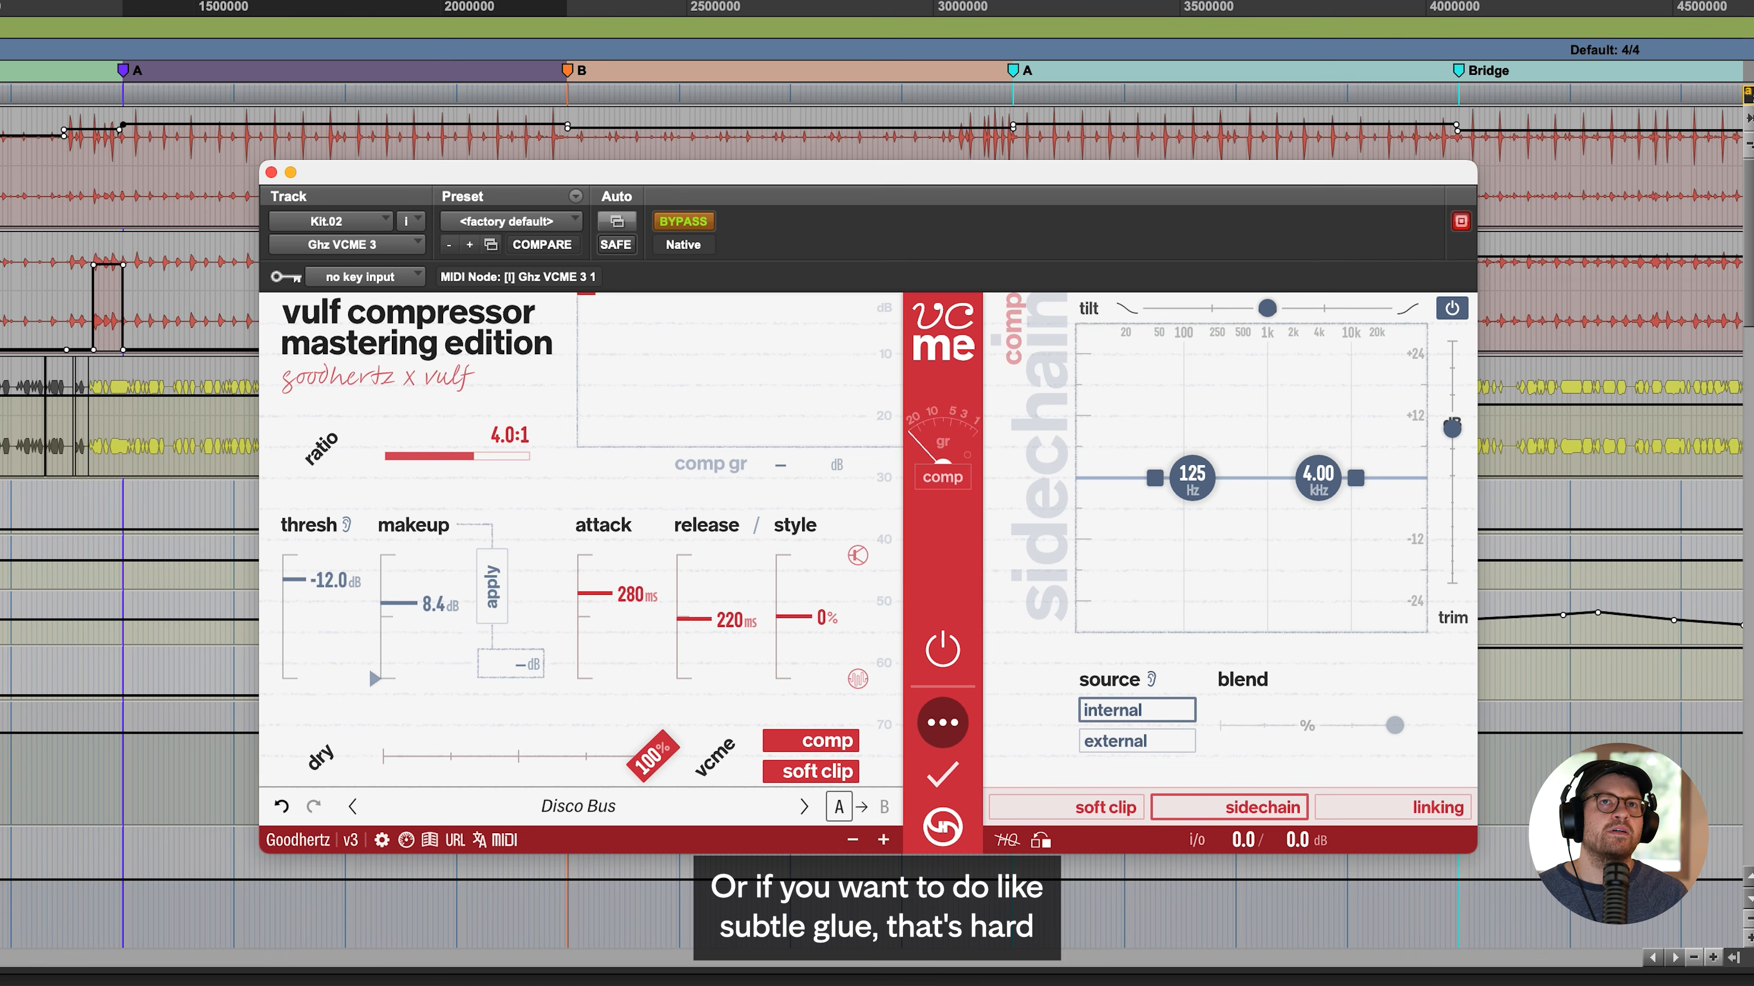
left_click_drag(475, 456, 413, 457)
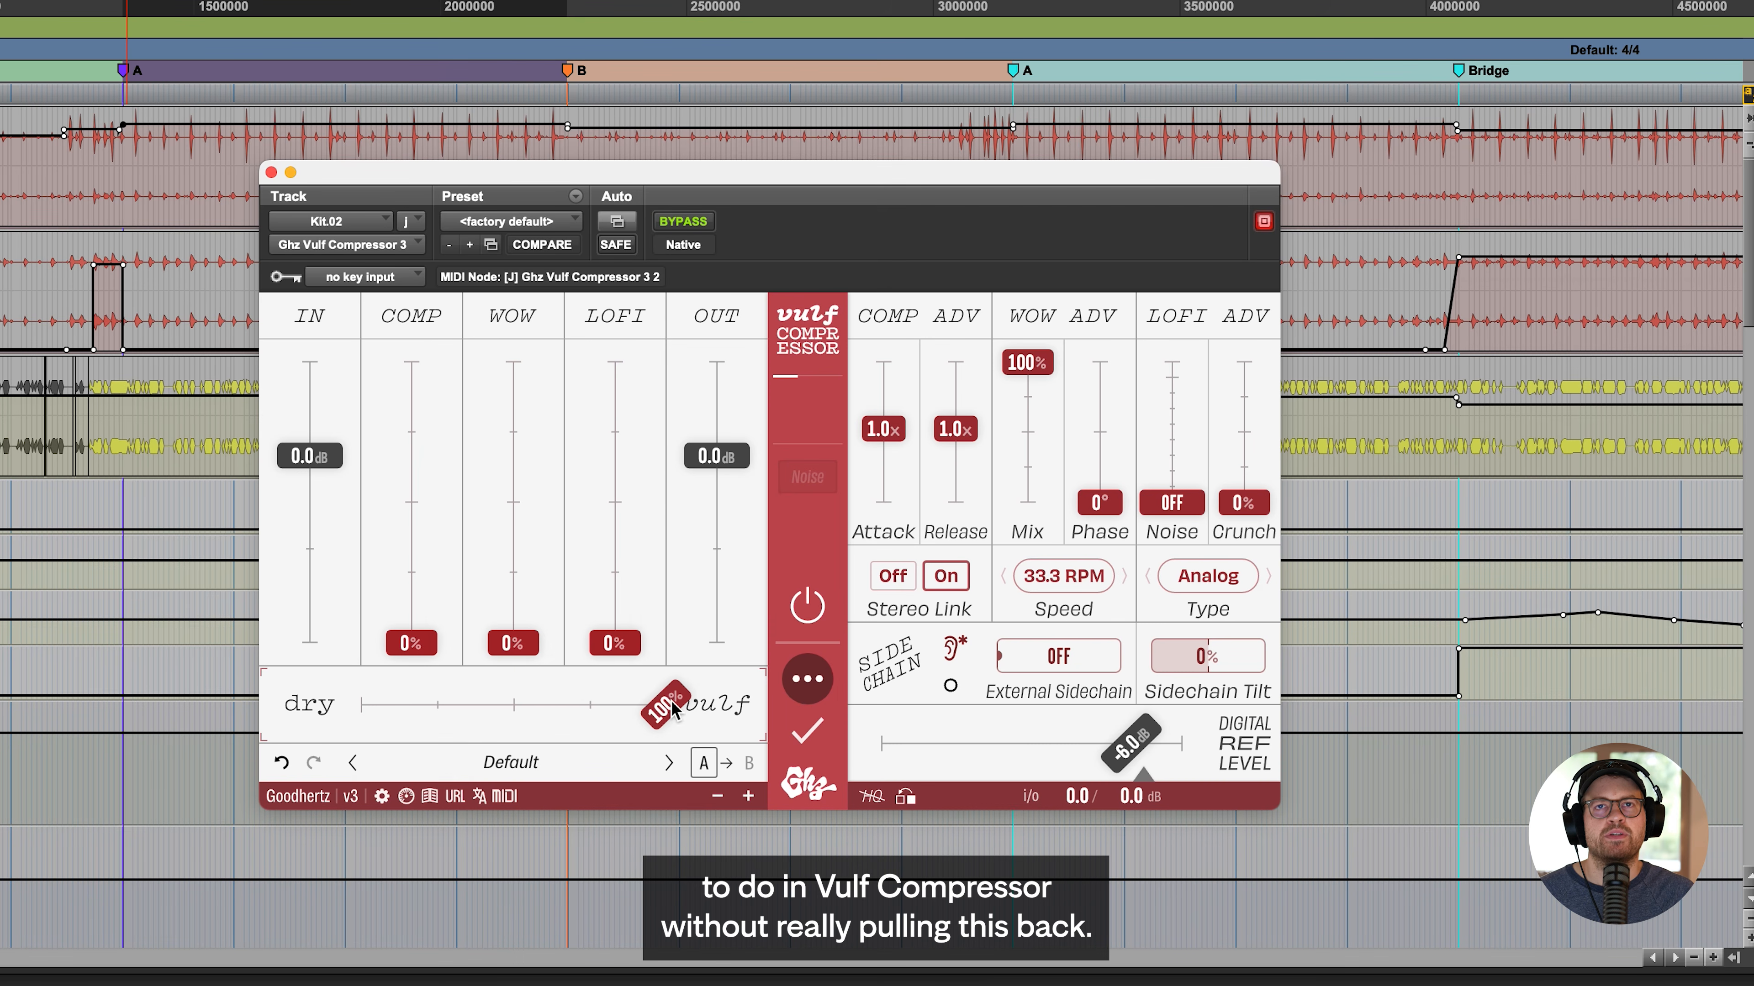
left_click_drag(680, 716, 414, 722)
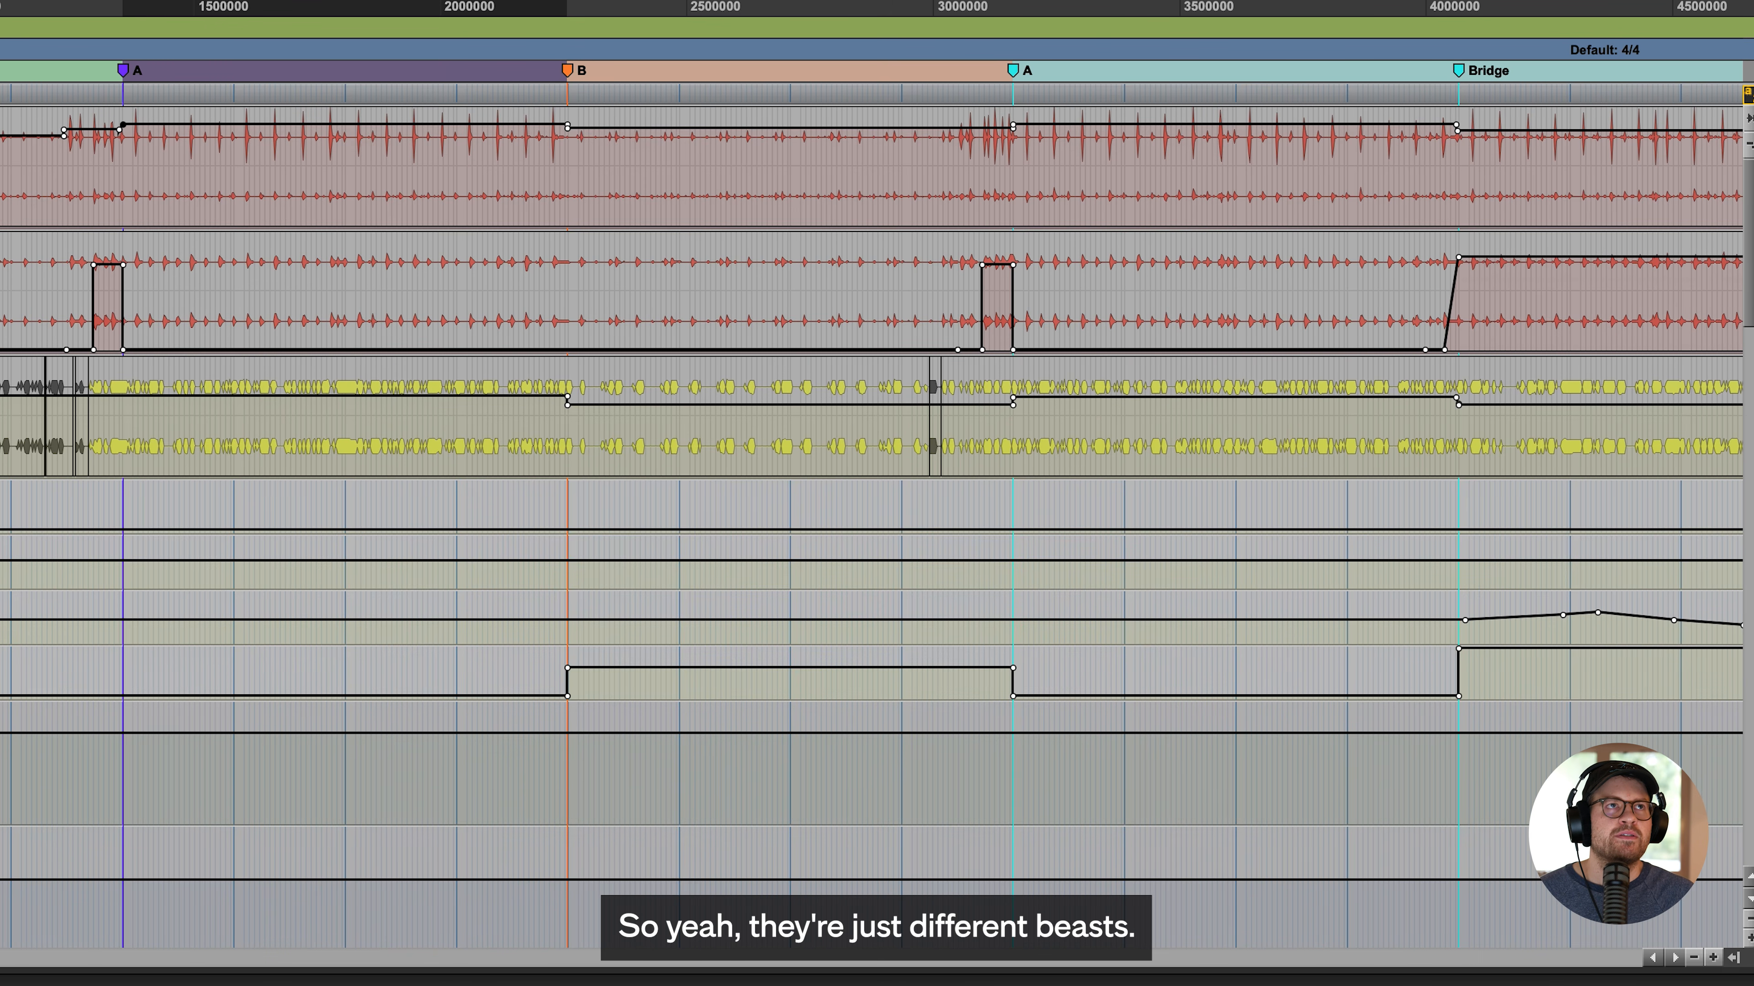
- Bring up the VCME Soft Clip plugin on the Rhodes Bus, reposition its window, and expand its emphasis section
scroll(104, 753, "down", 10)
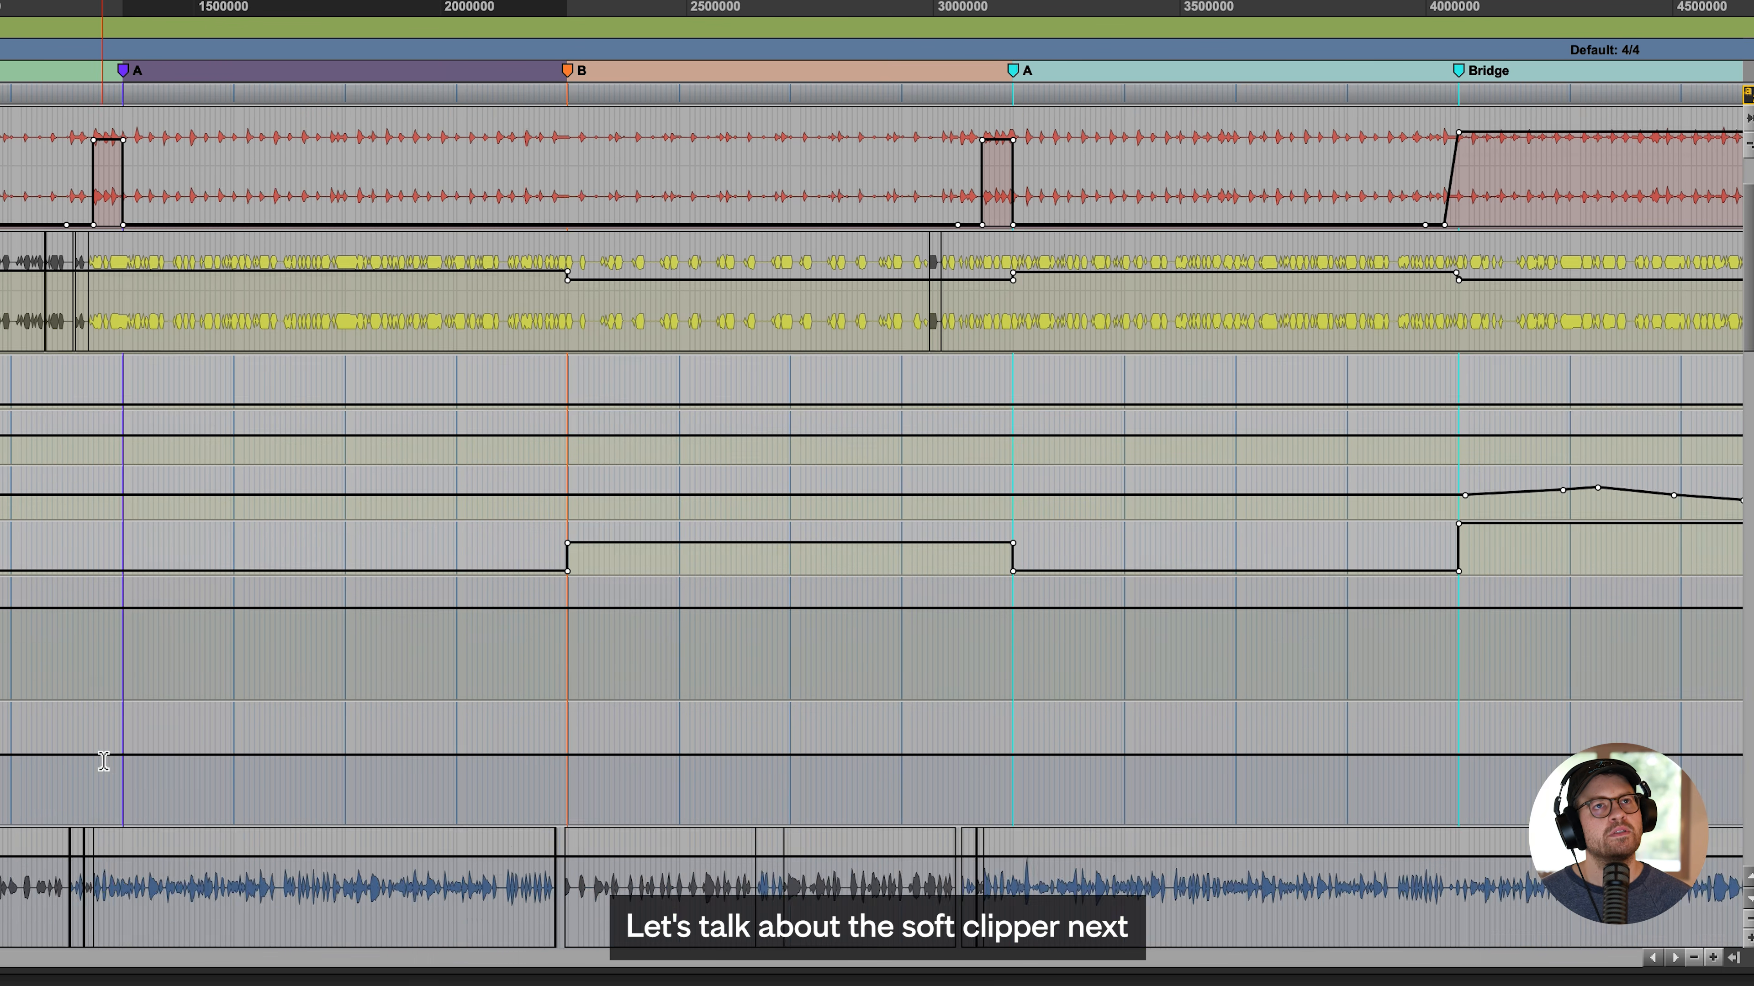
left_click(107, 752)
scroll(106, 752, "down", 7)
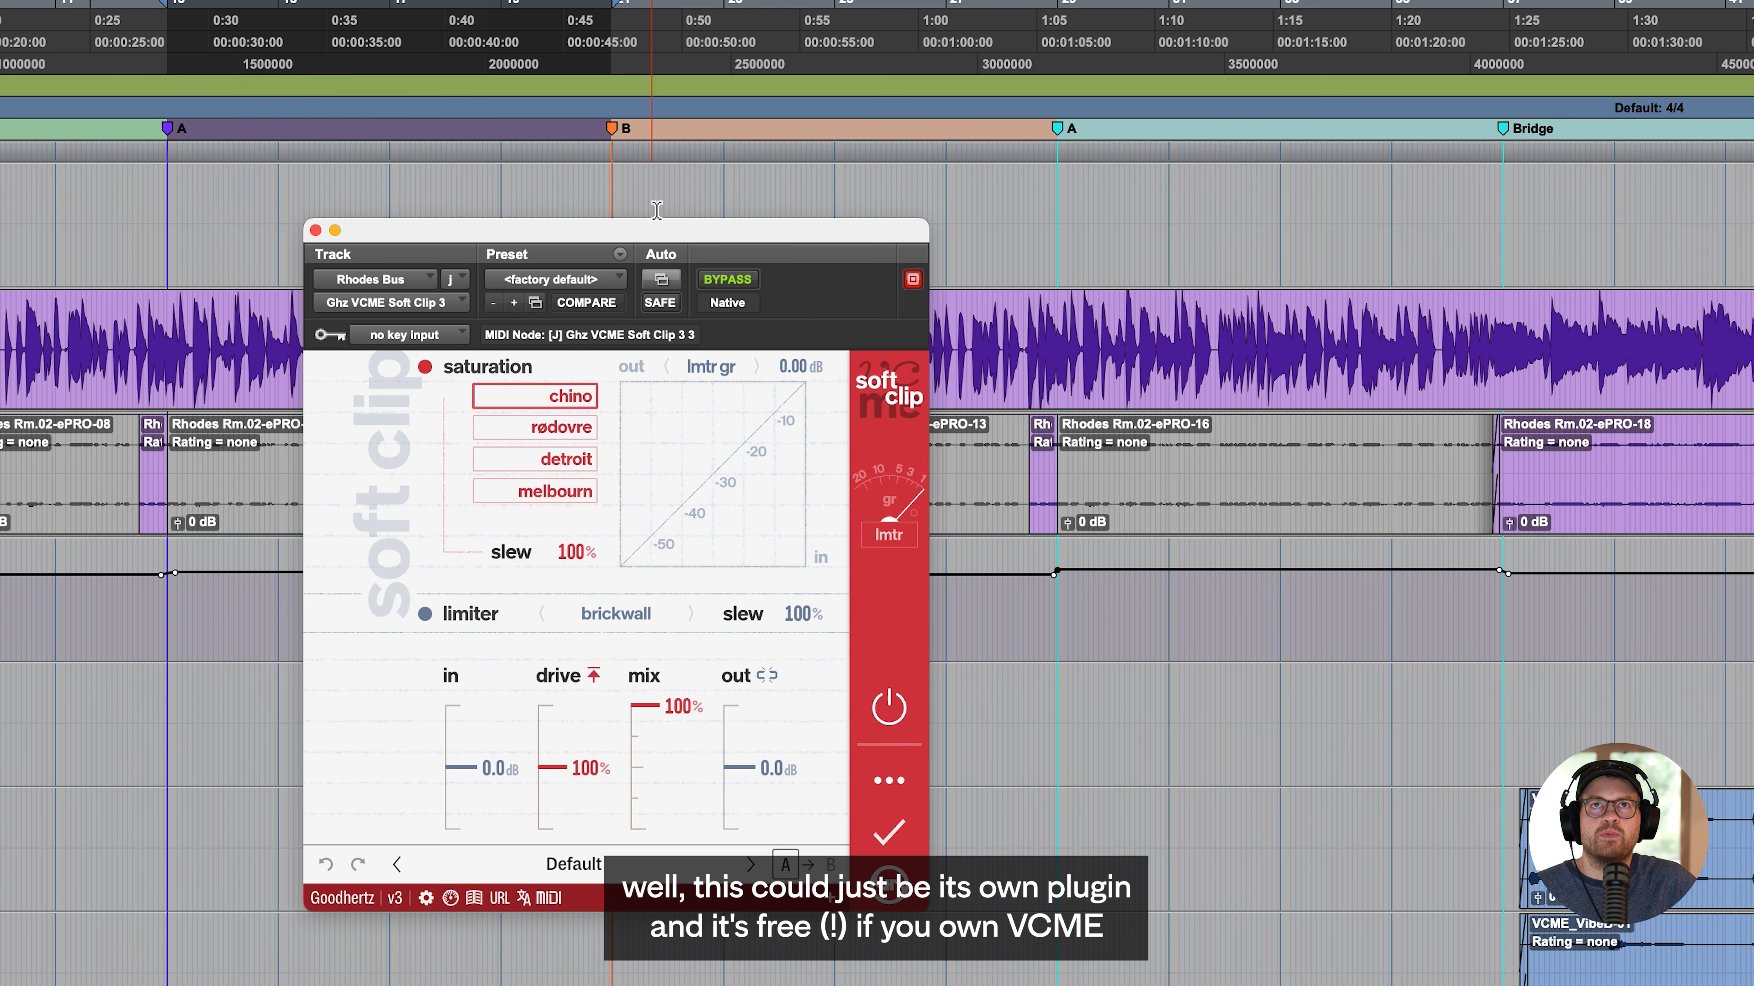
left_click_drag(659, 223, 405, 226)
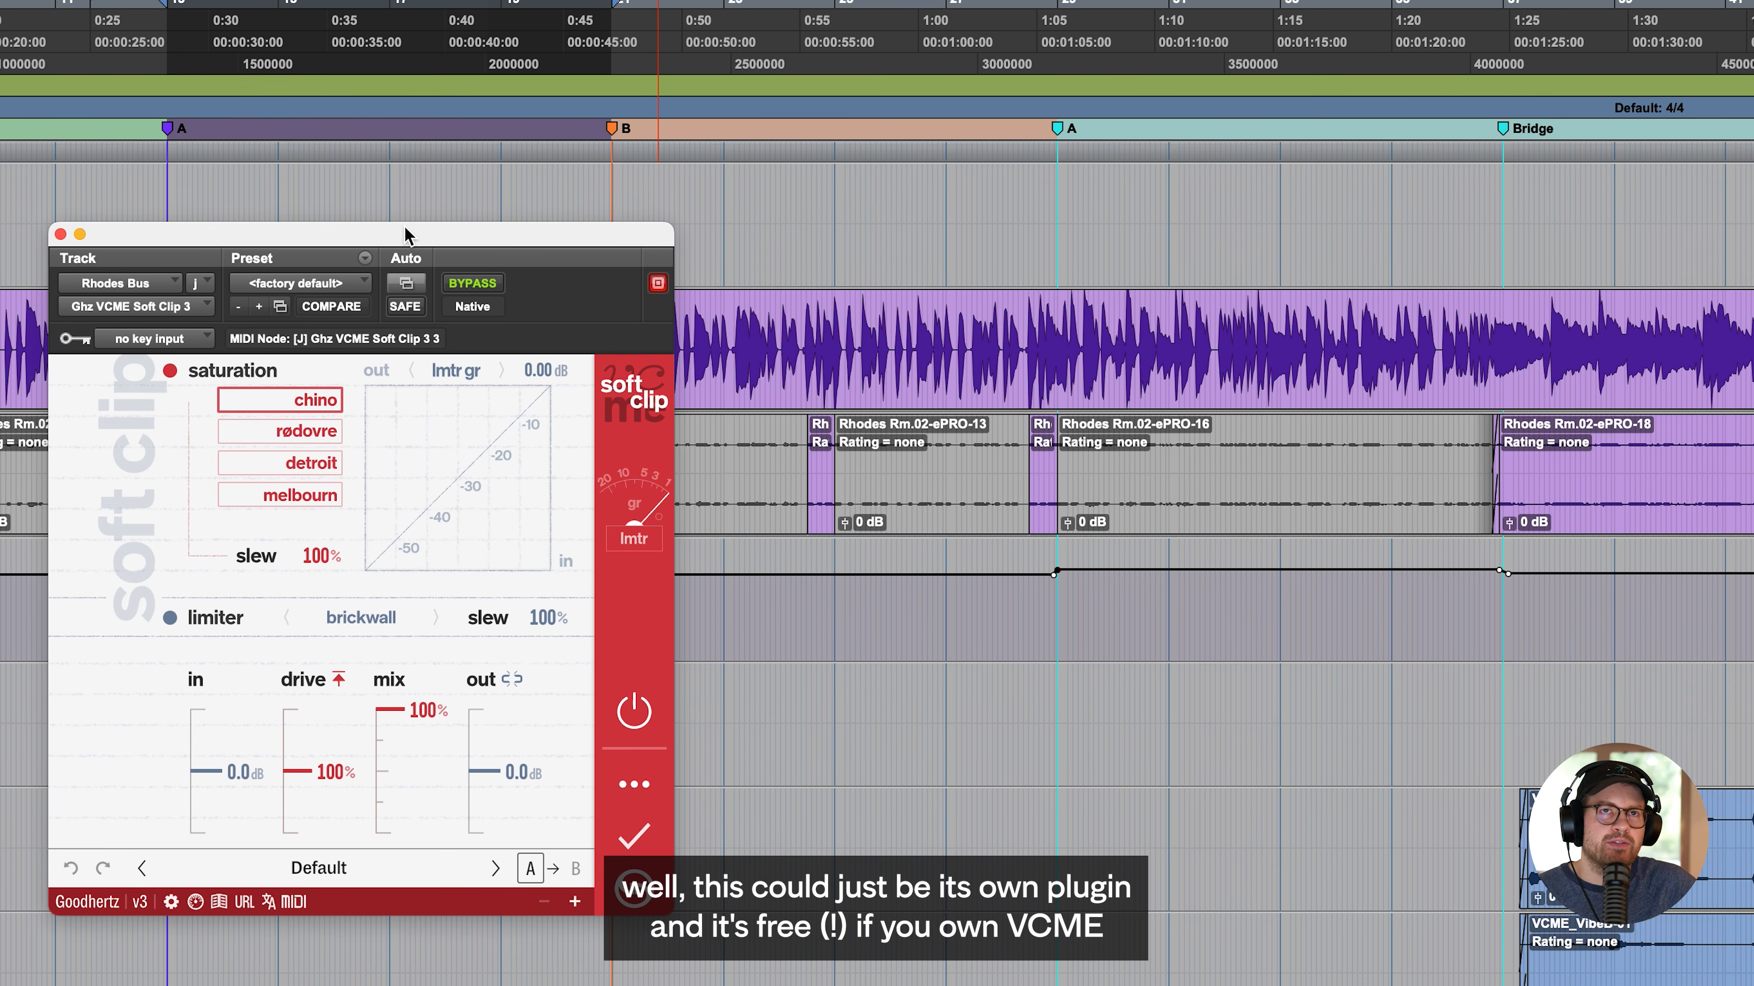
left_click_drag(405, 228, 650, 141)
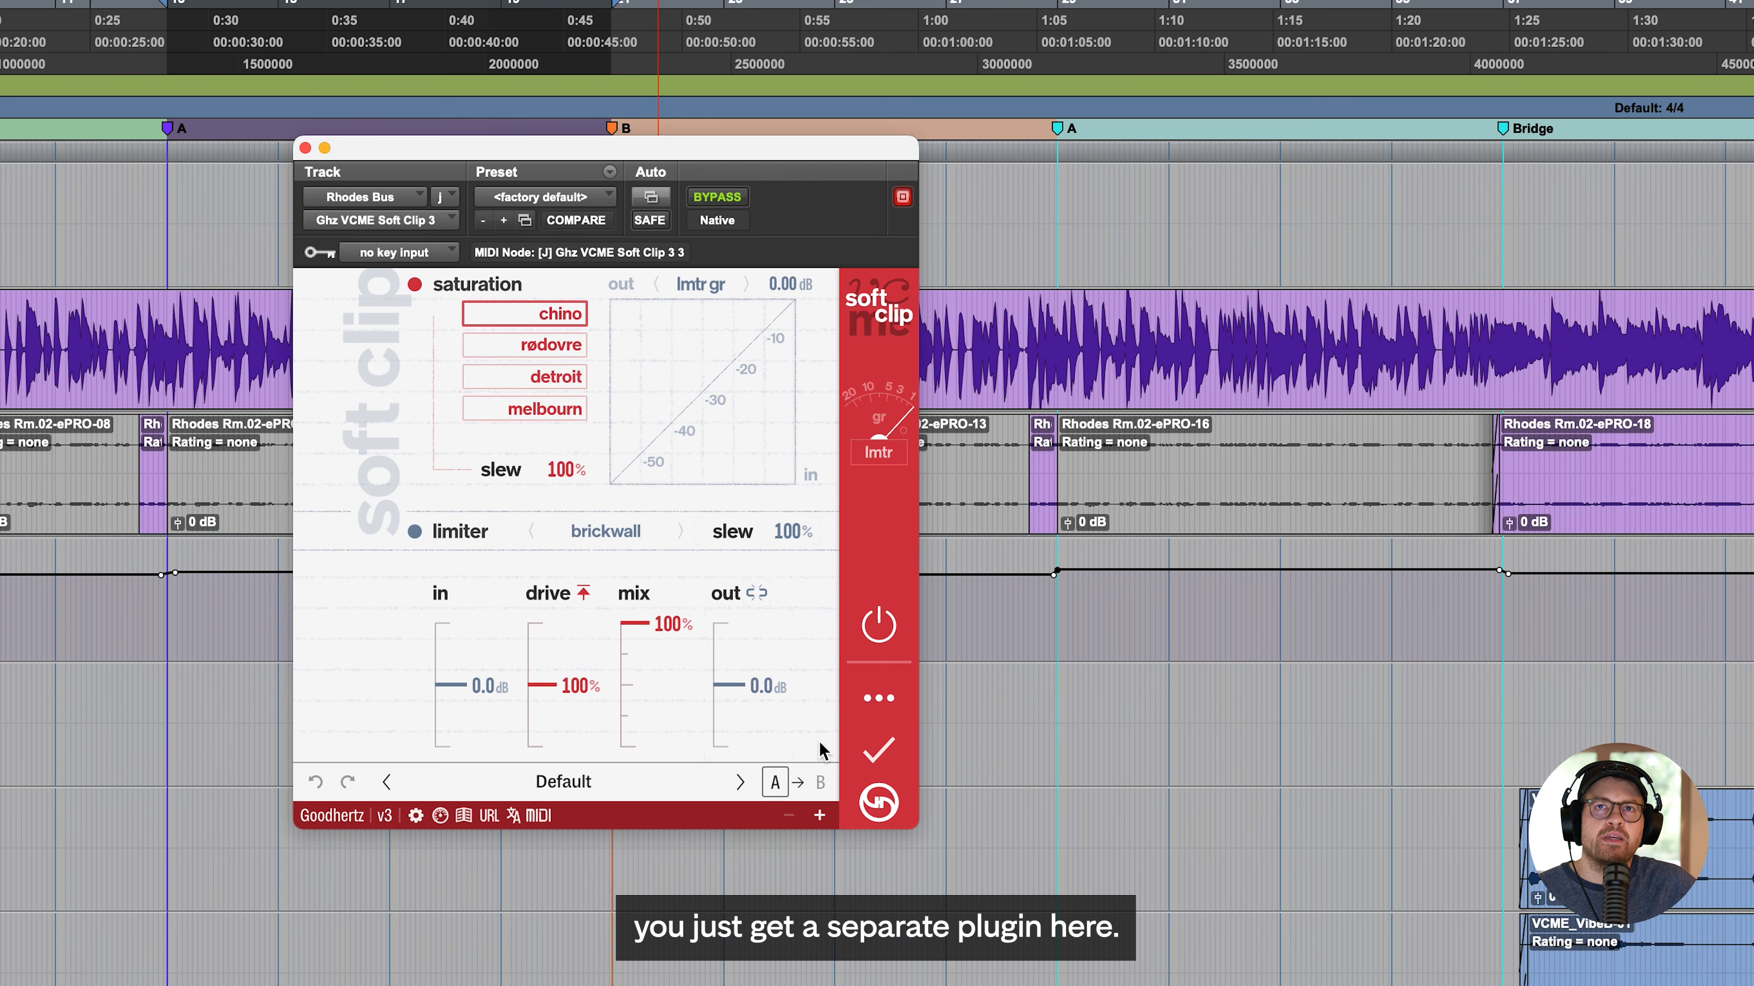
left_click(879, 698)
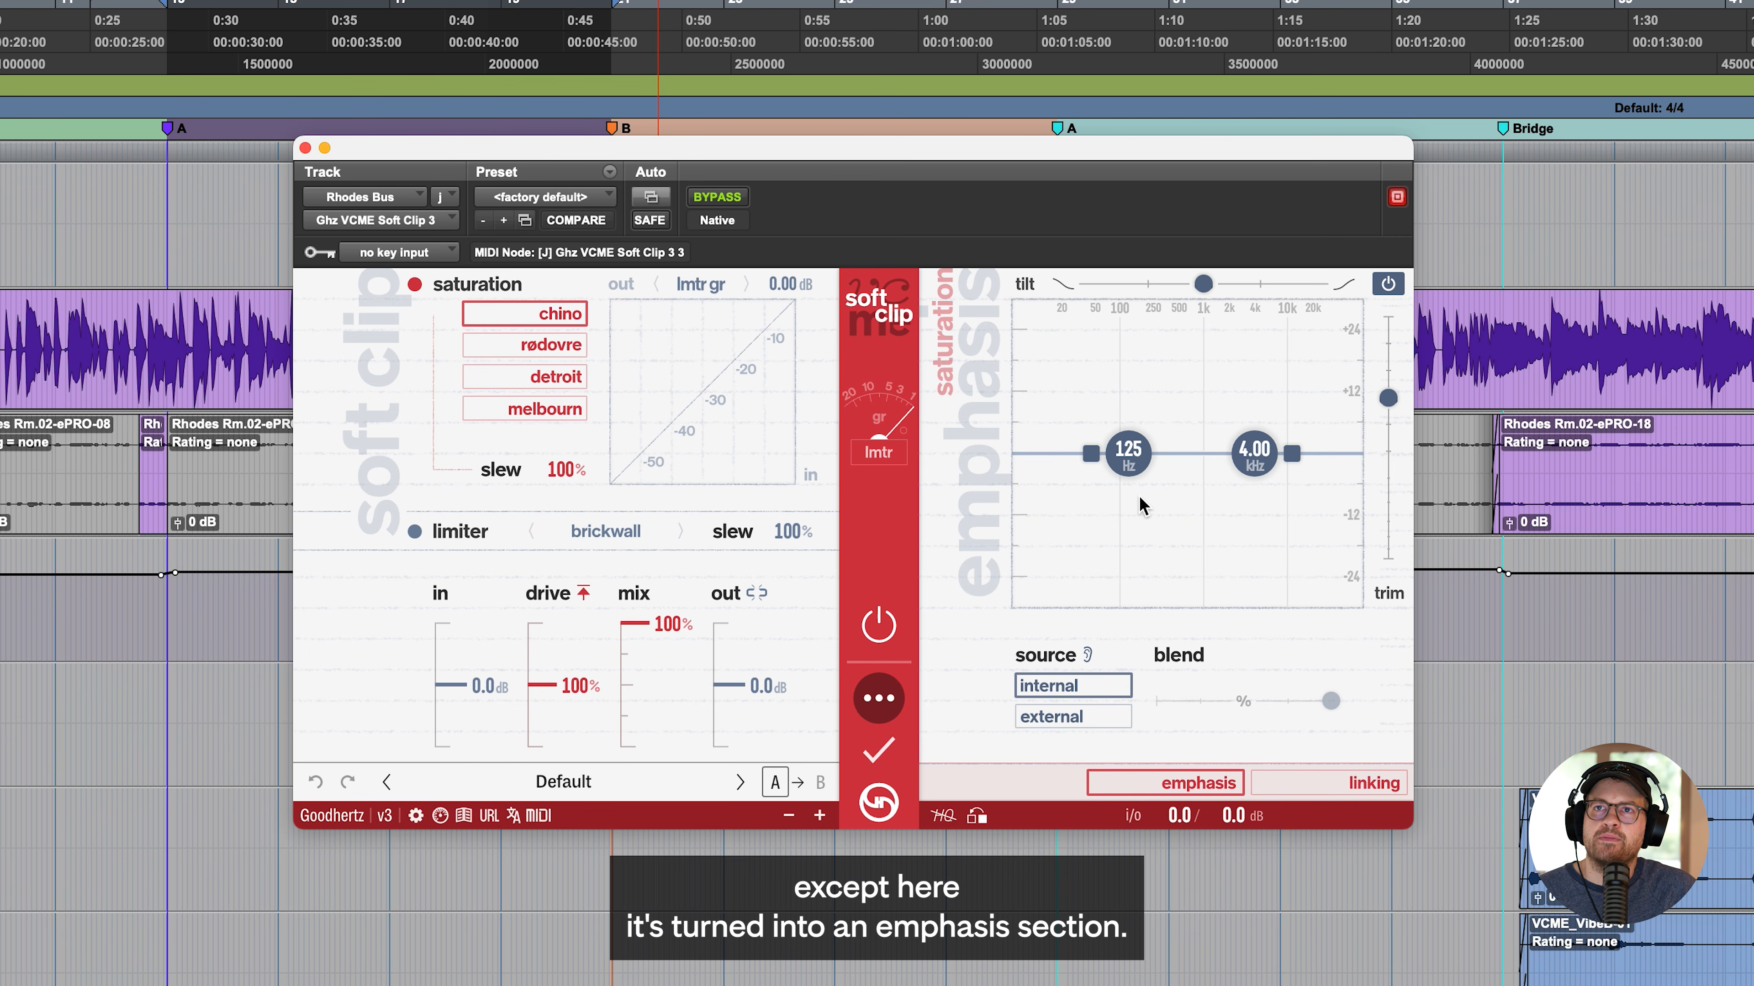
- Play the Rhodes with the low emphasis band boosted at 80 Hz, and reset the band to its defaults
key("space")
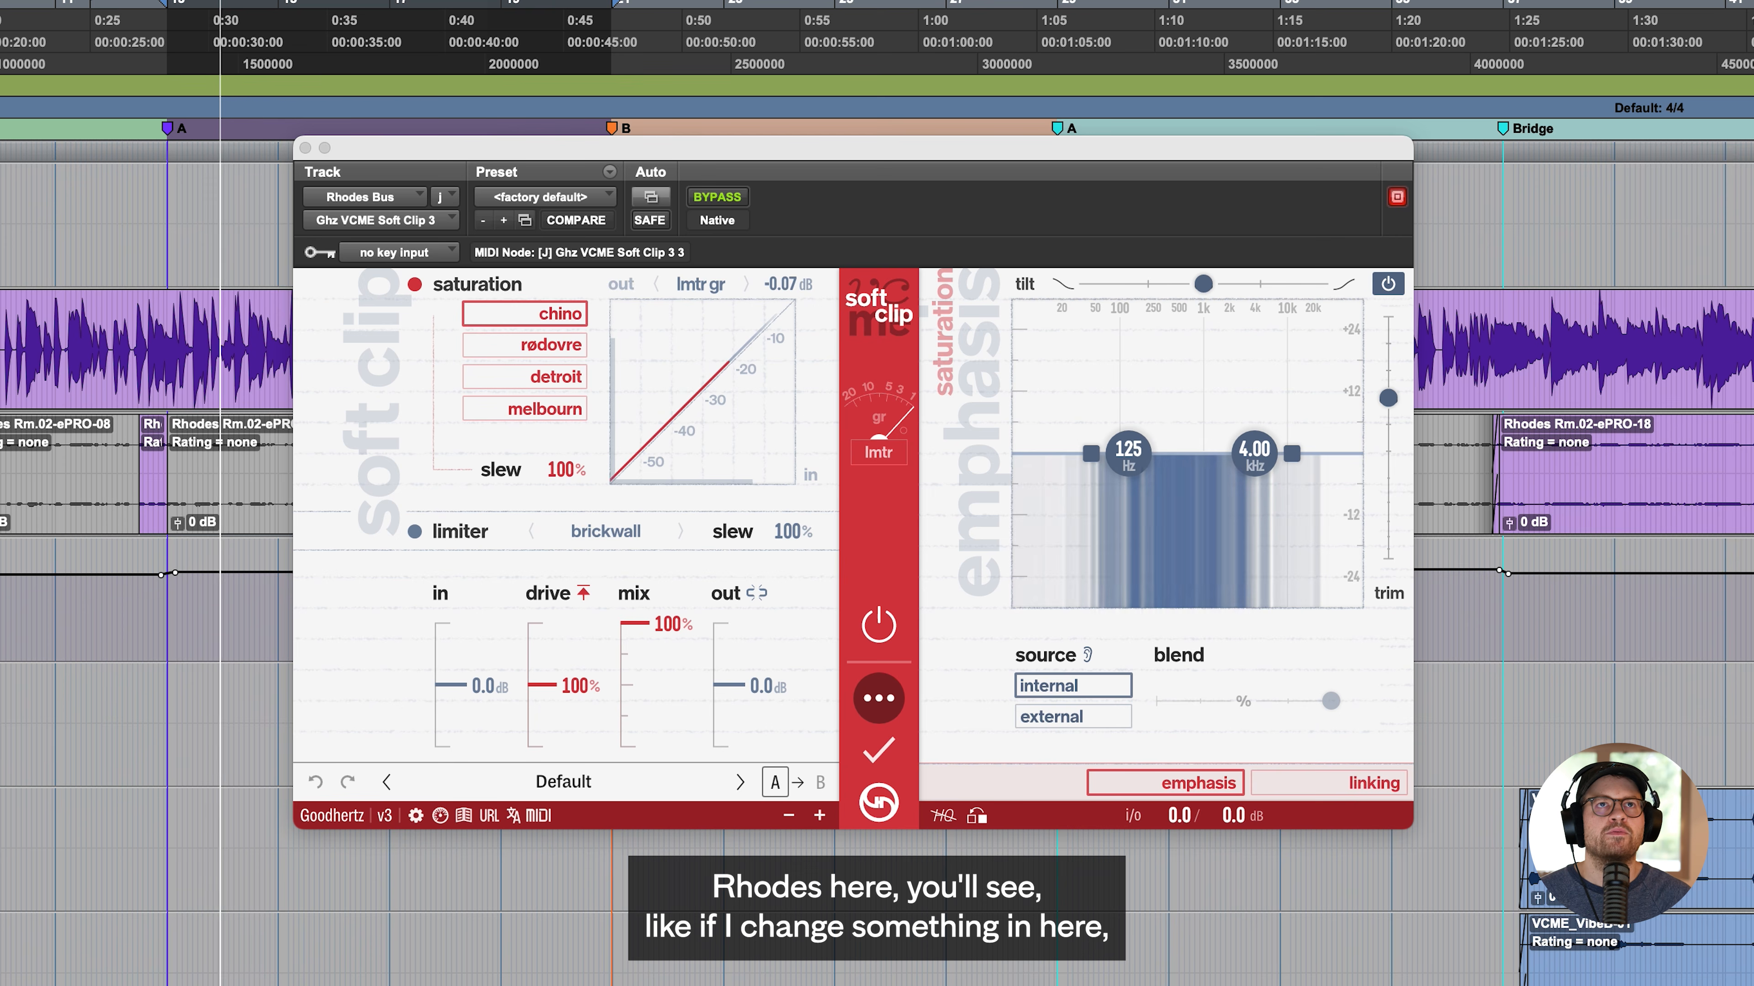
left_click(180, 318)
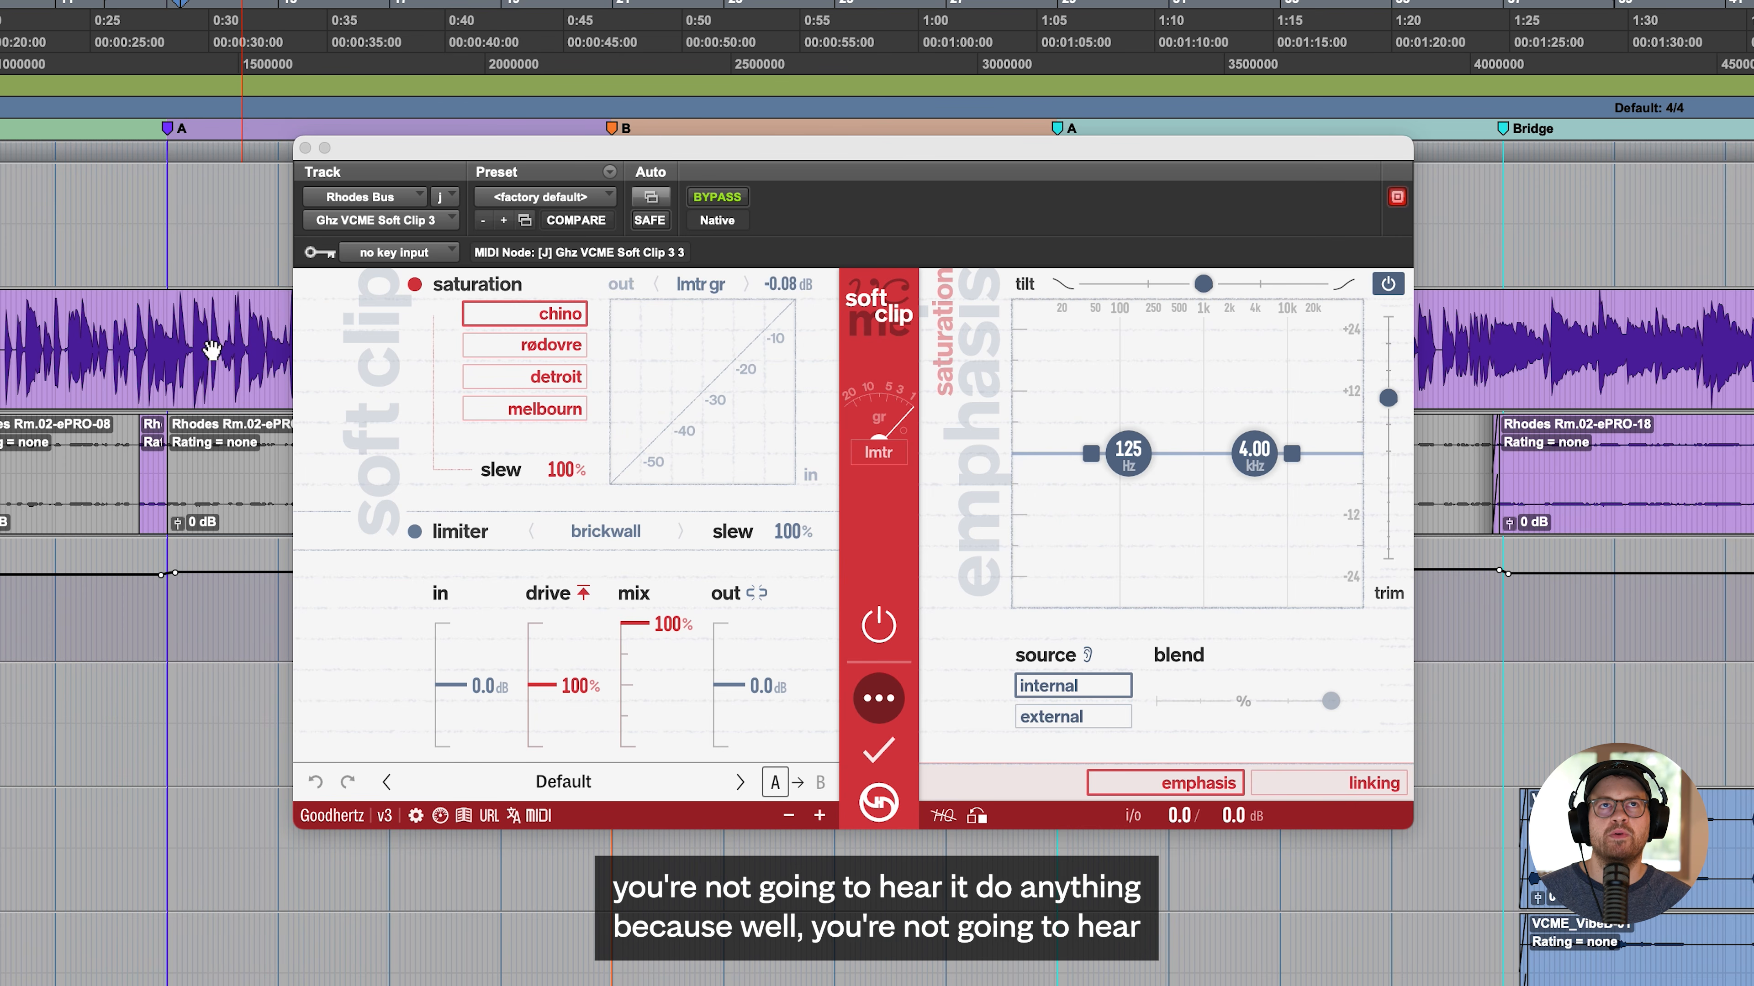
left_click(188, 207)
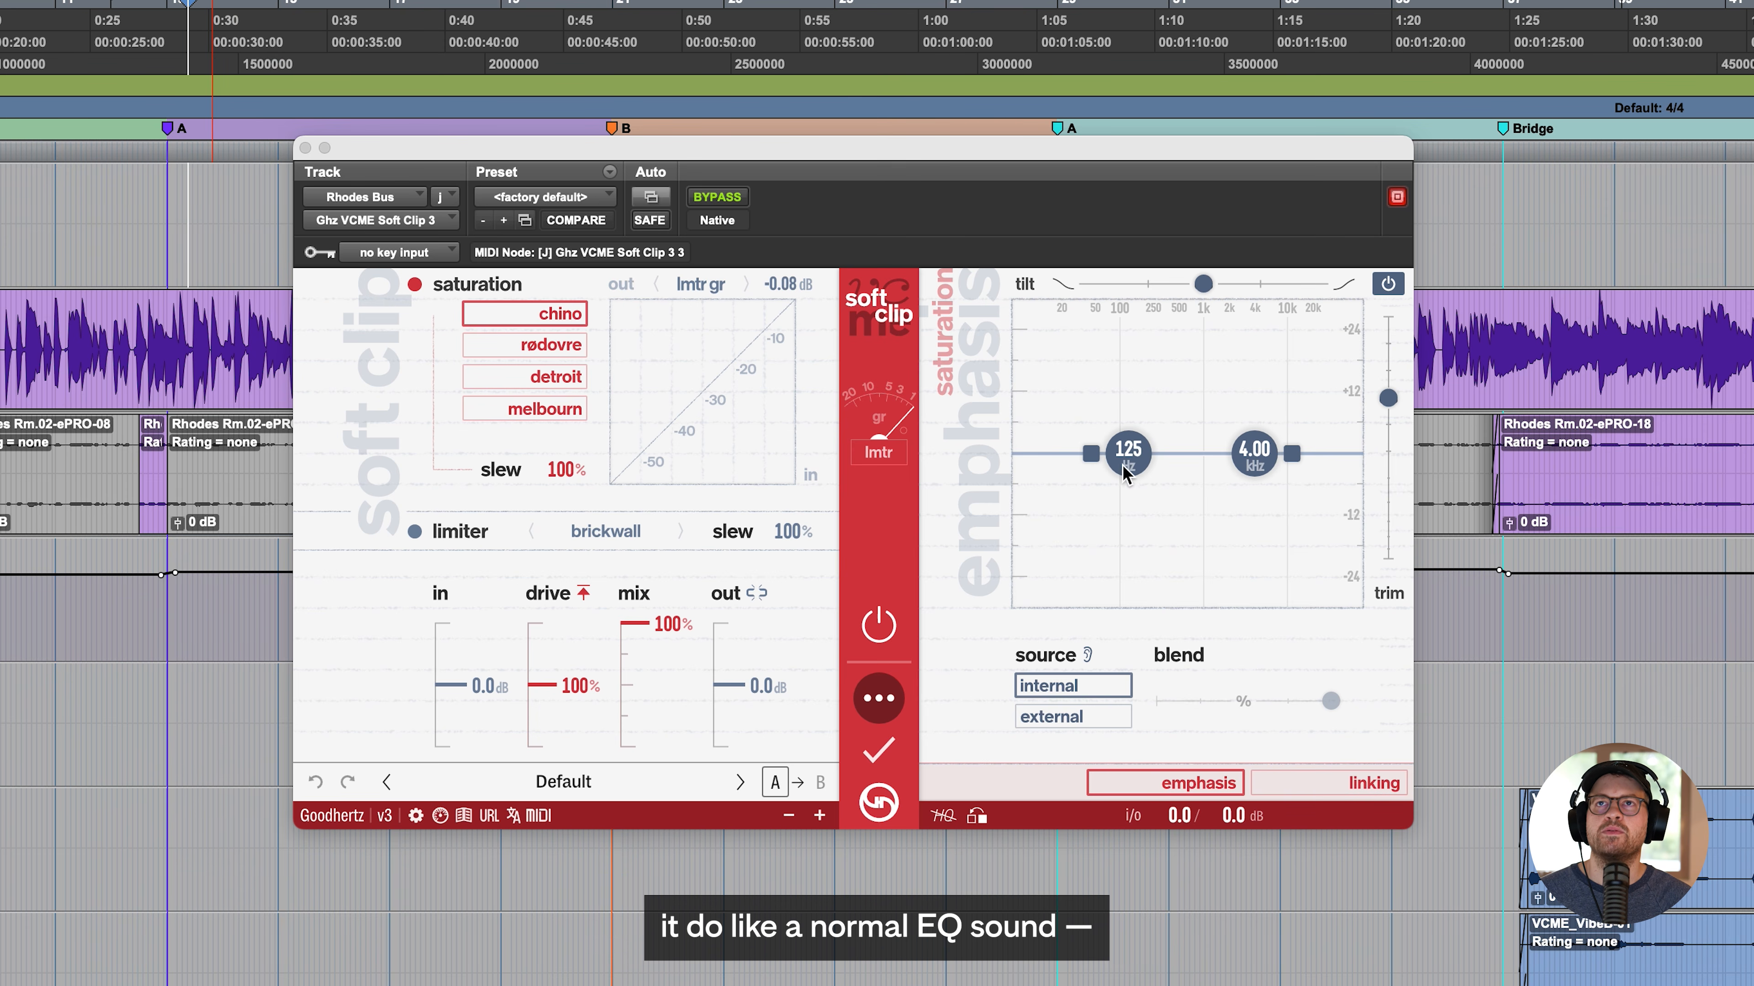
left_click_drag(1124, 476, 1099, 412)
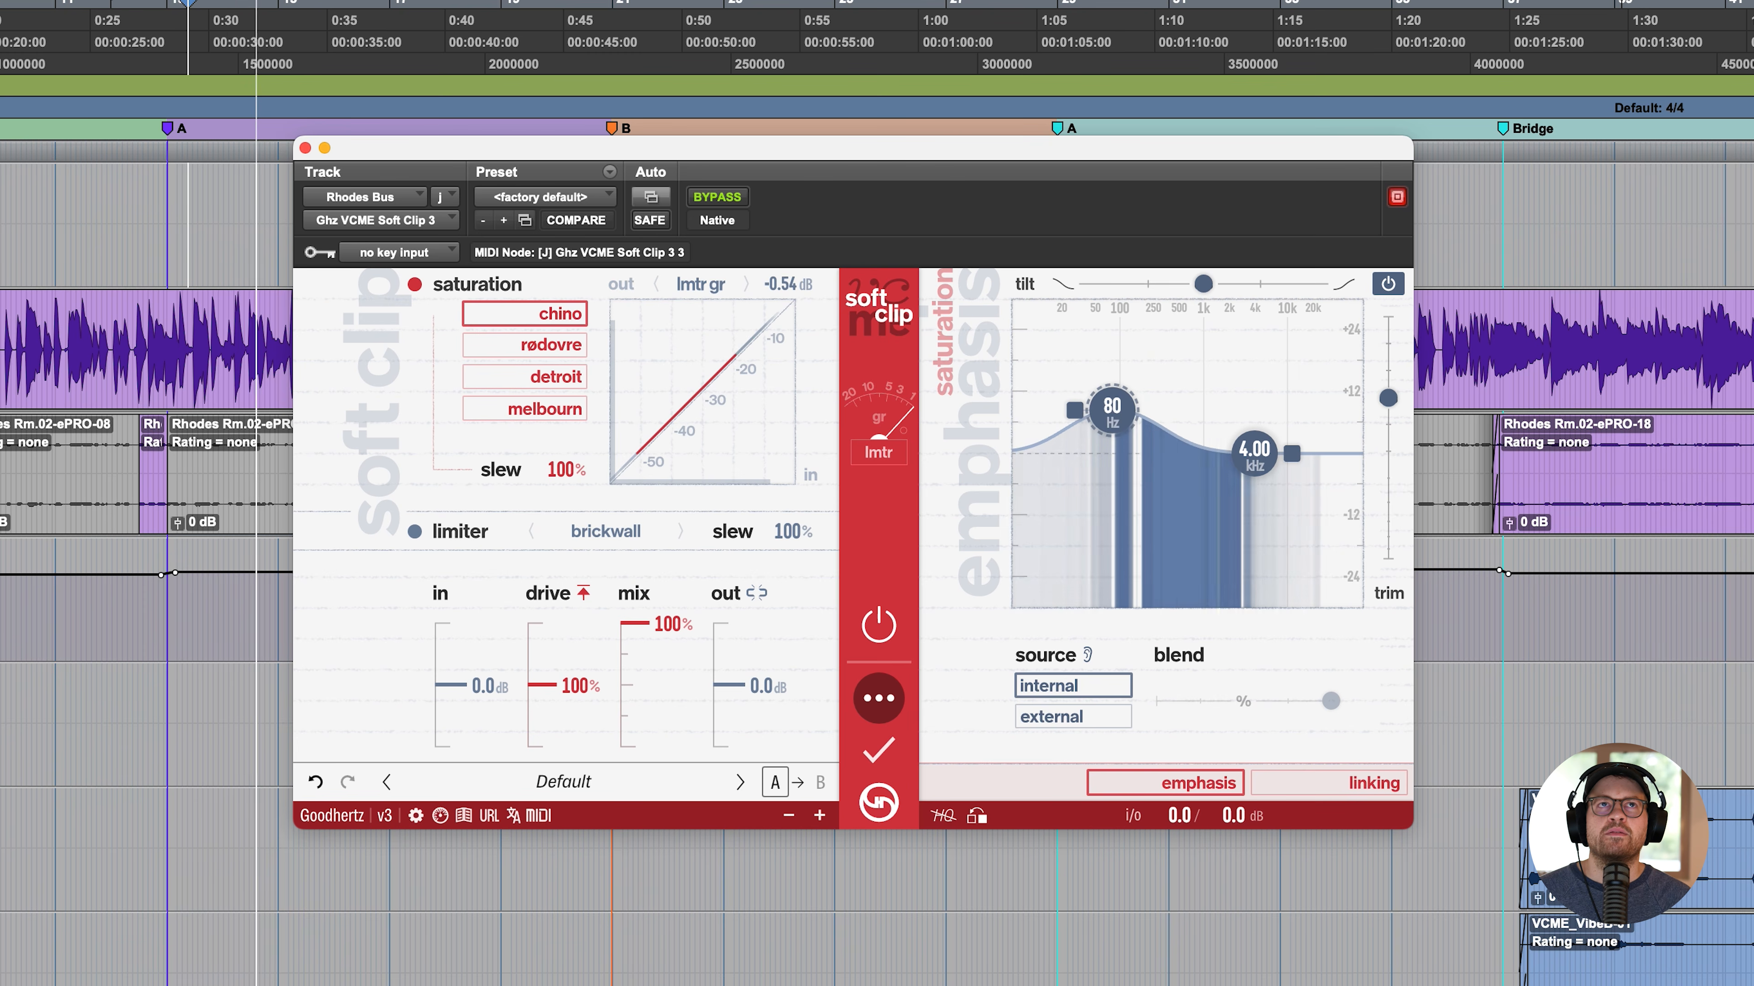
left_click(157, 194)
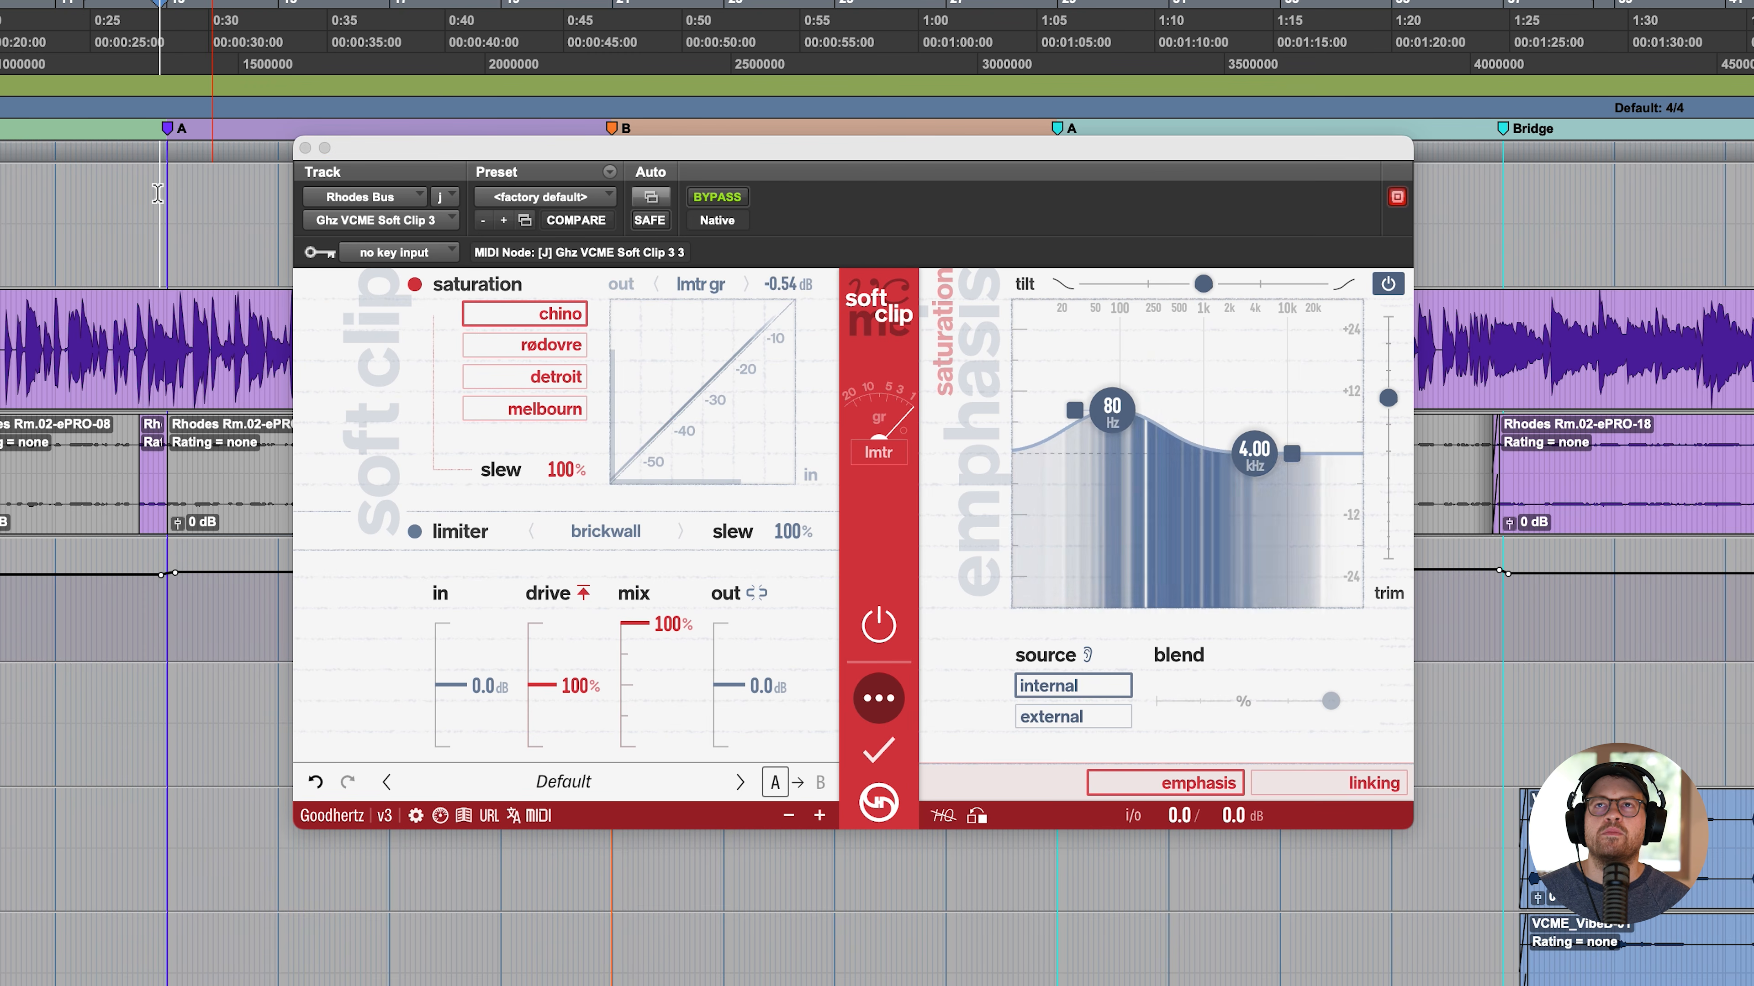
double_click(1105, 413)
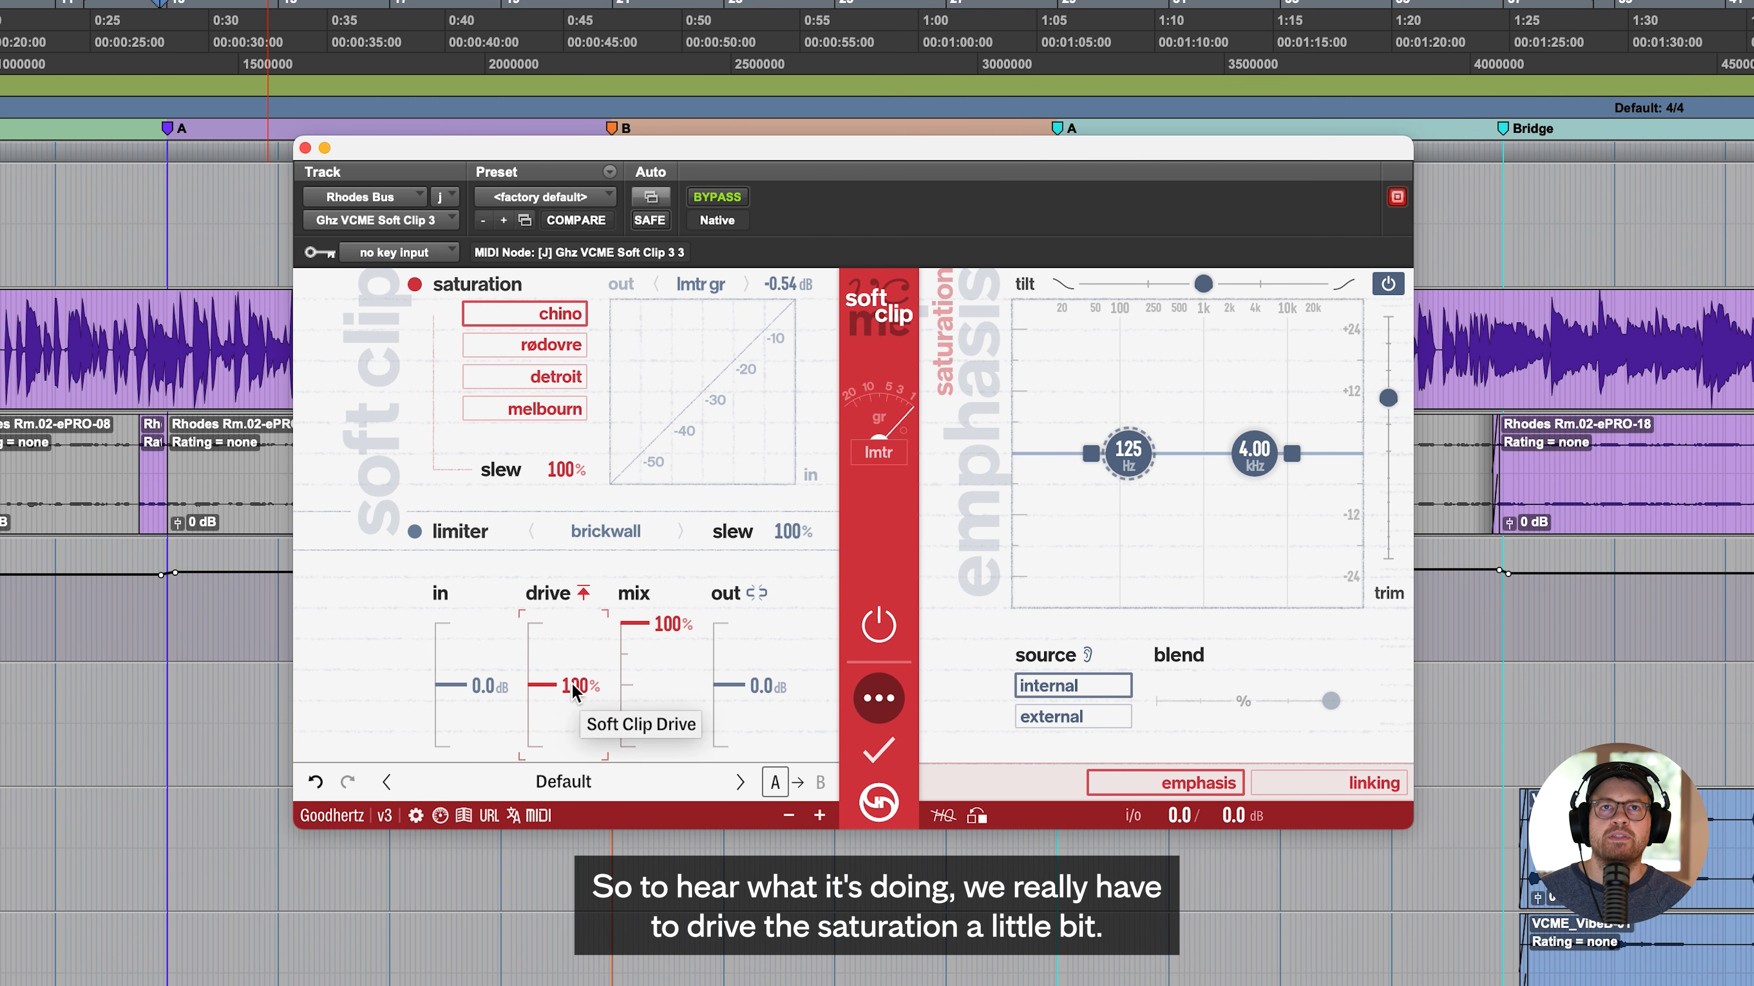
- Play the Rhodes with the soft clip drive at 200% and rødovre saturation, trying the slew and returning it to 100%
left_click_drag(568, 693, 567, 661)
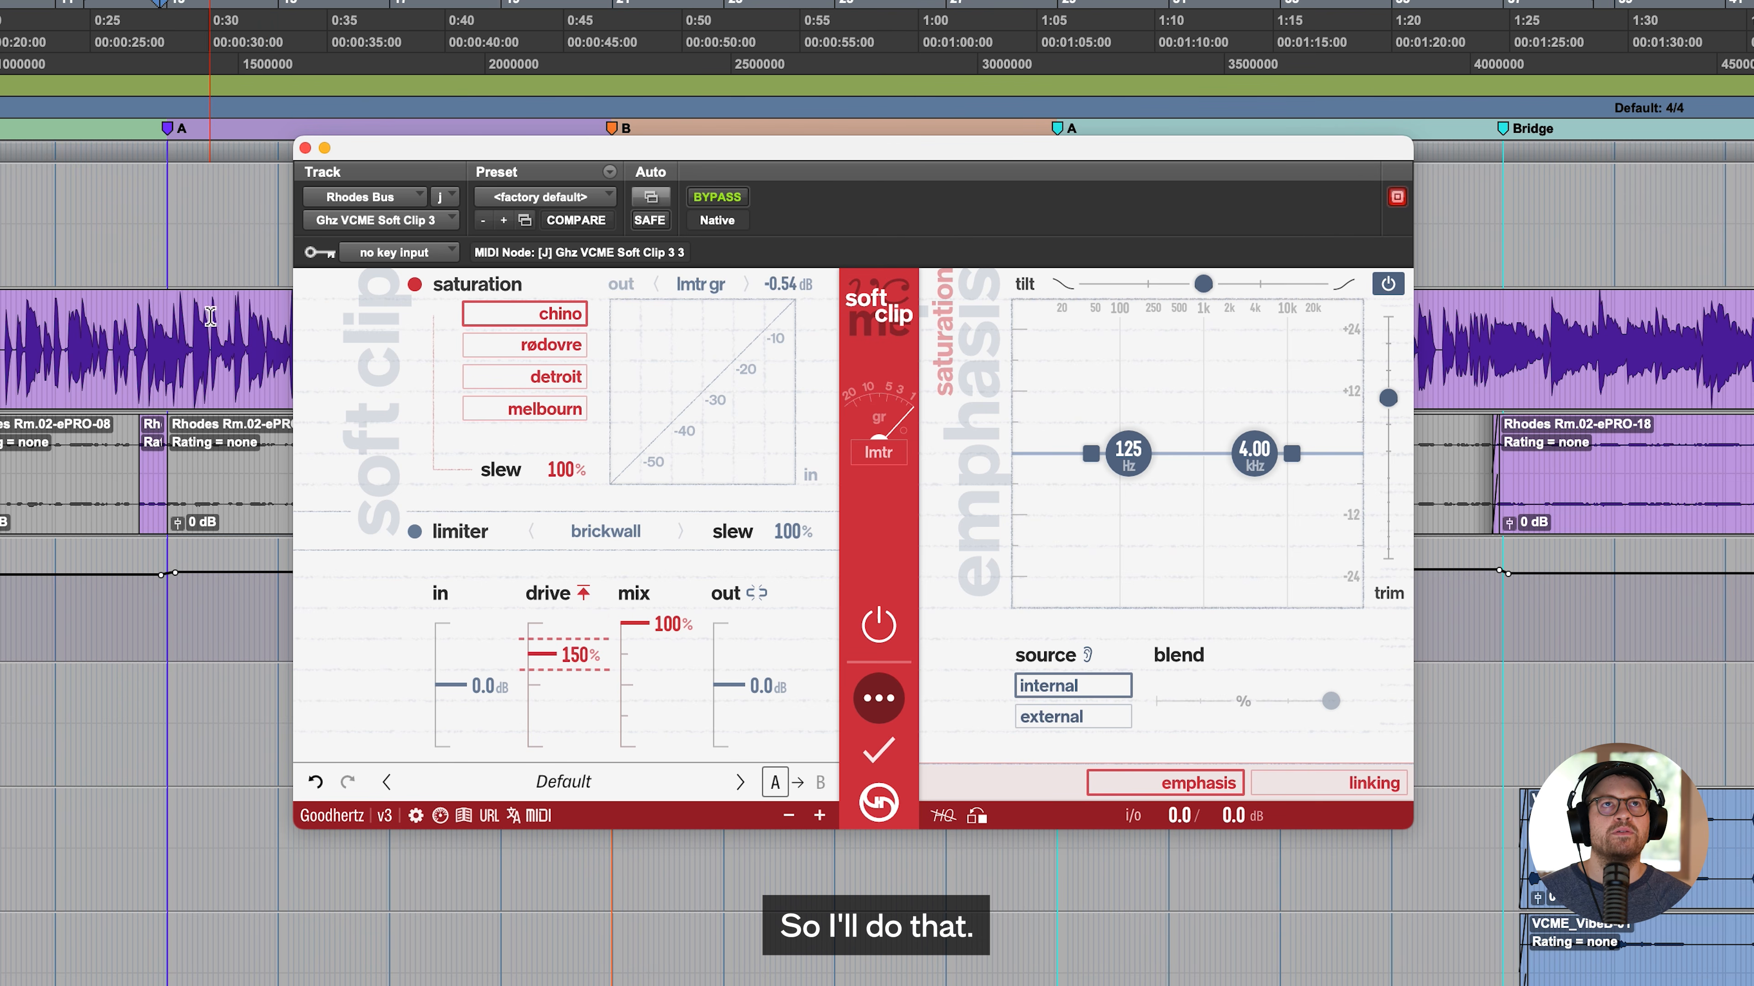
key("space")
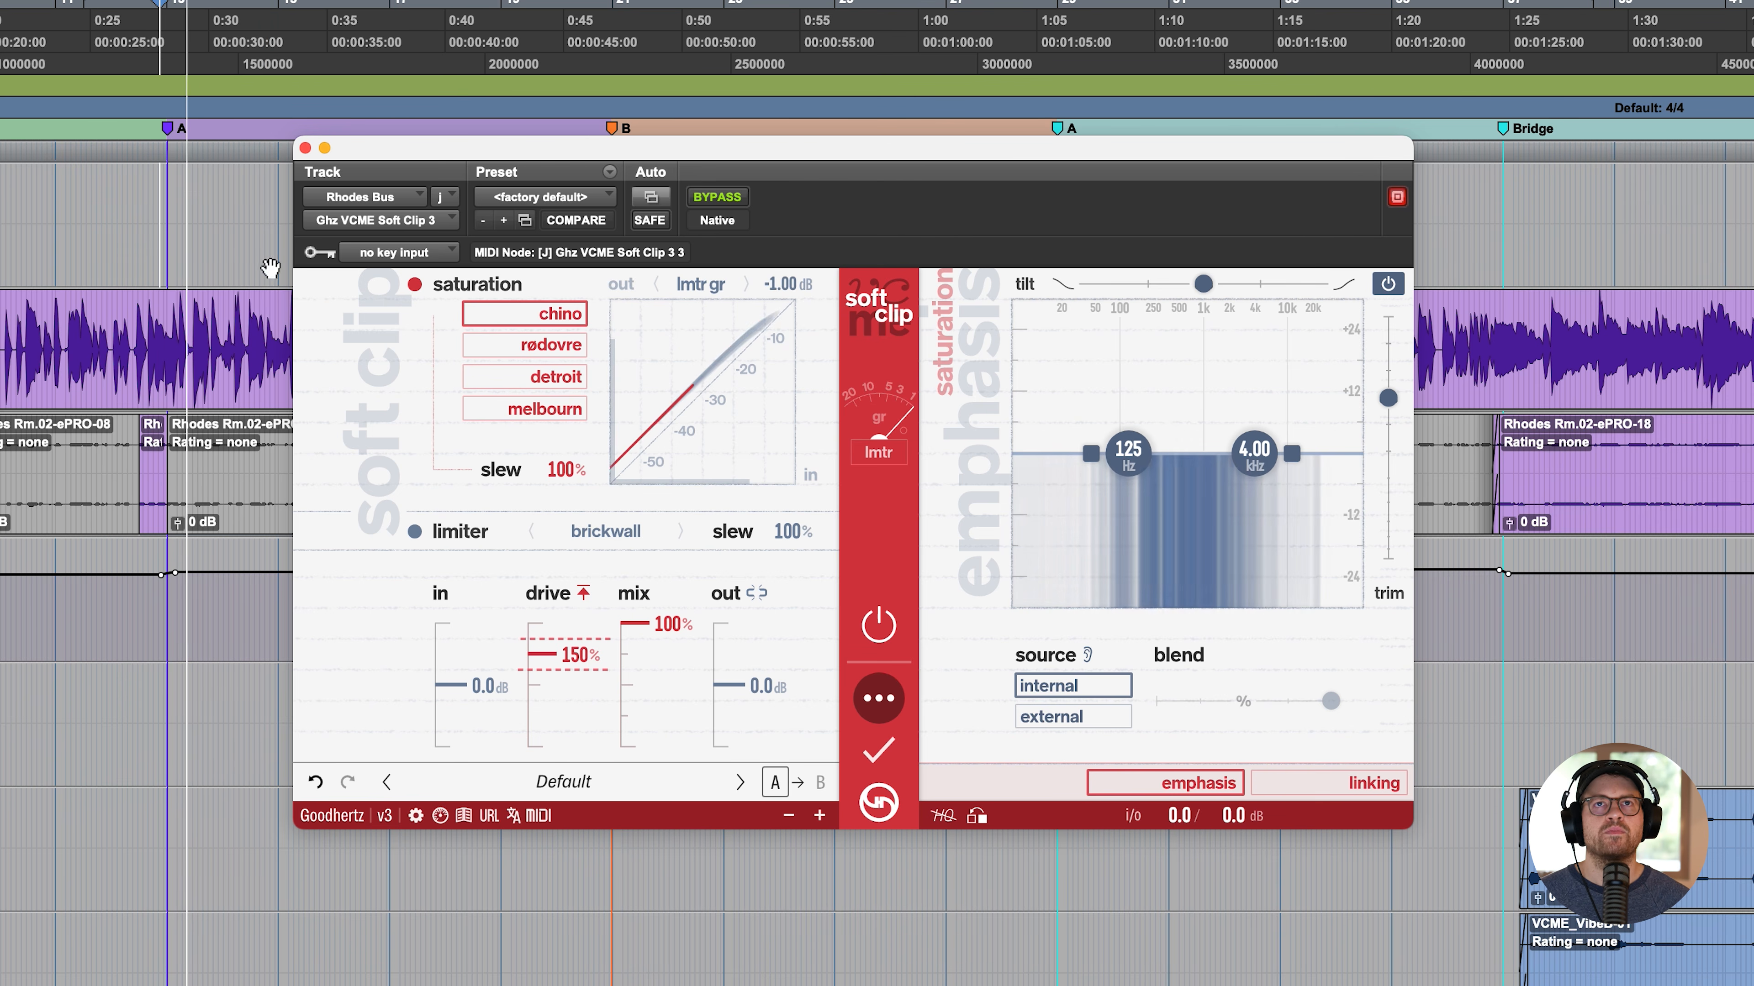
left_click_drag(580, 656, 567, 632)
left_click(546, 349)
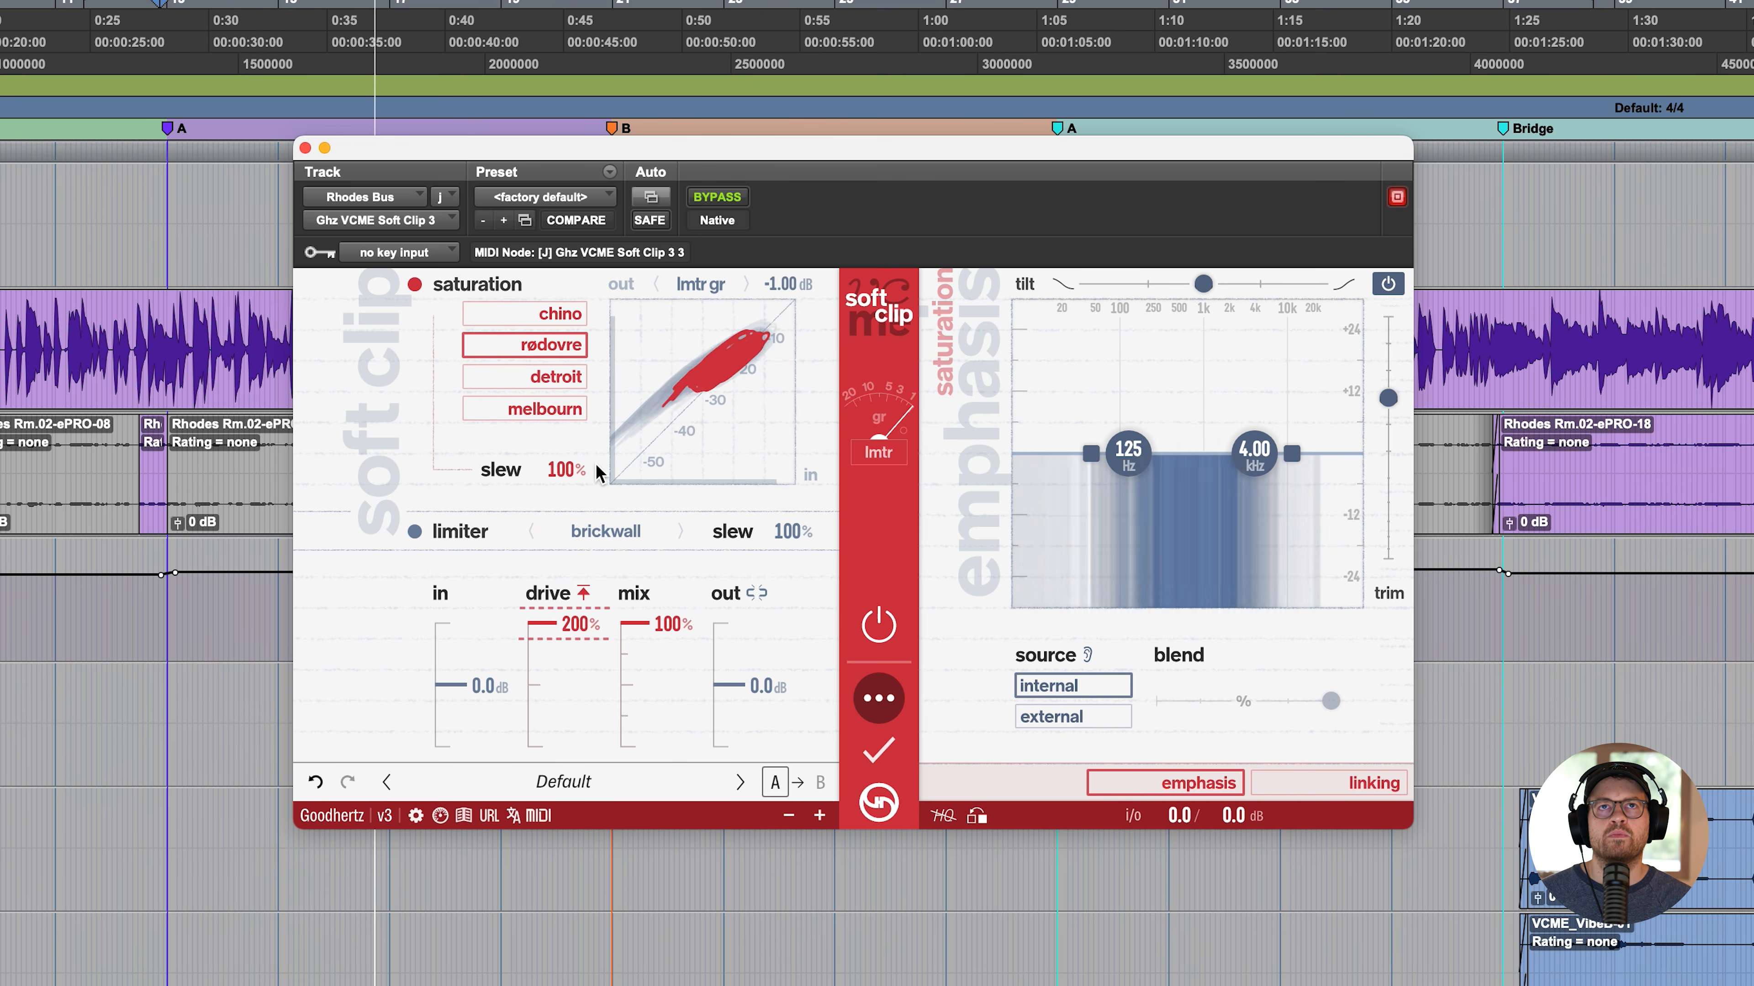
mouse_move(567, 470)
left_mouse_down()
mouse_move(578, 391)
mouse_move(585, 596)
mouse_move(586, 453)
left_mouse_up()
left_click(576, 464, "alt")
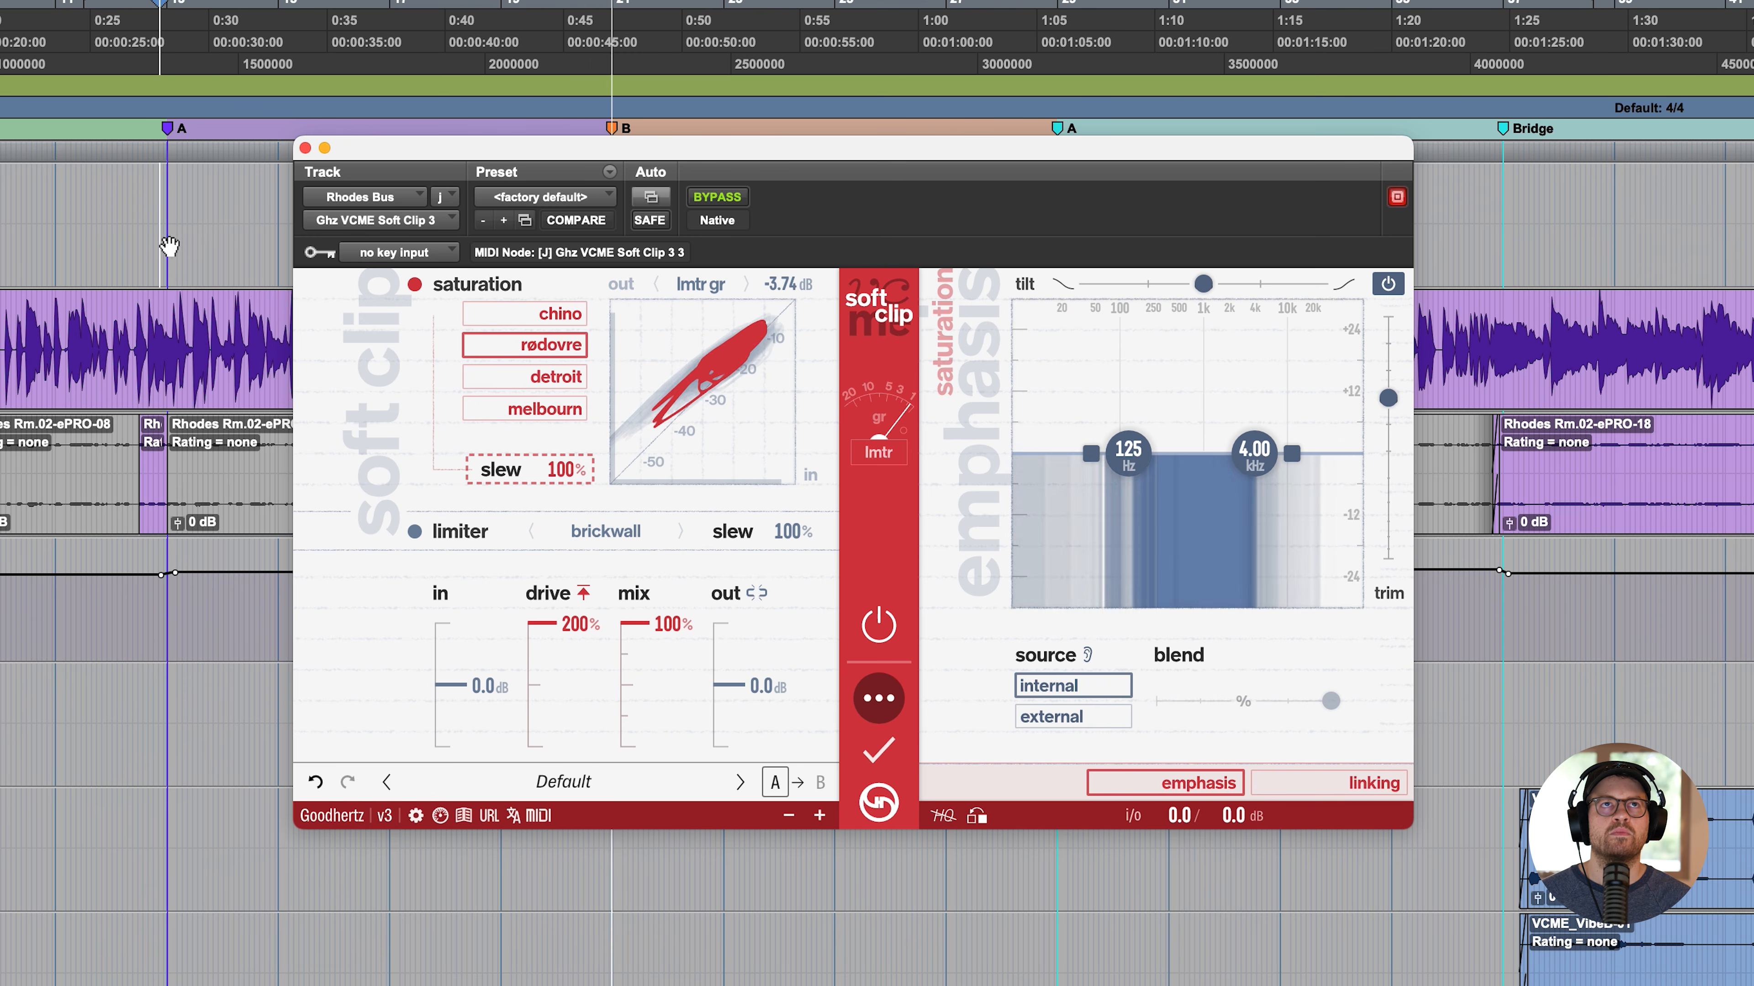
- Audition the high emphasis band at -100% from 13.4 kHz down to 668 Hz on the Rhodes, and try the tilt before resetting it
left_click(173, 194)
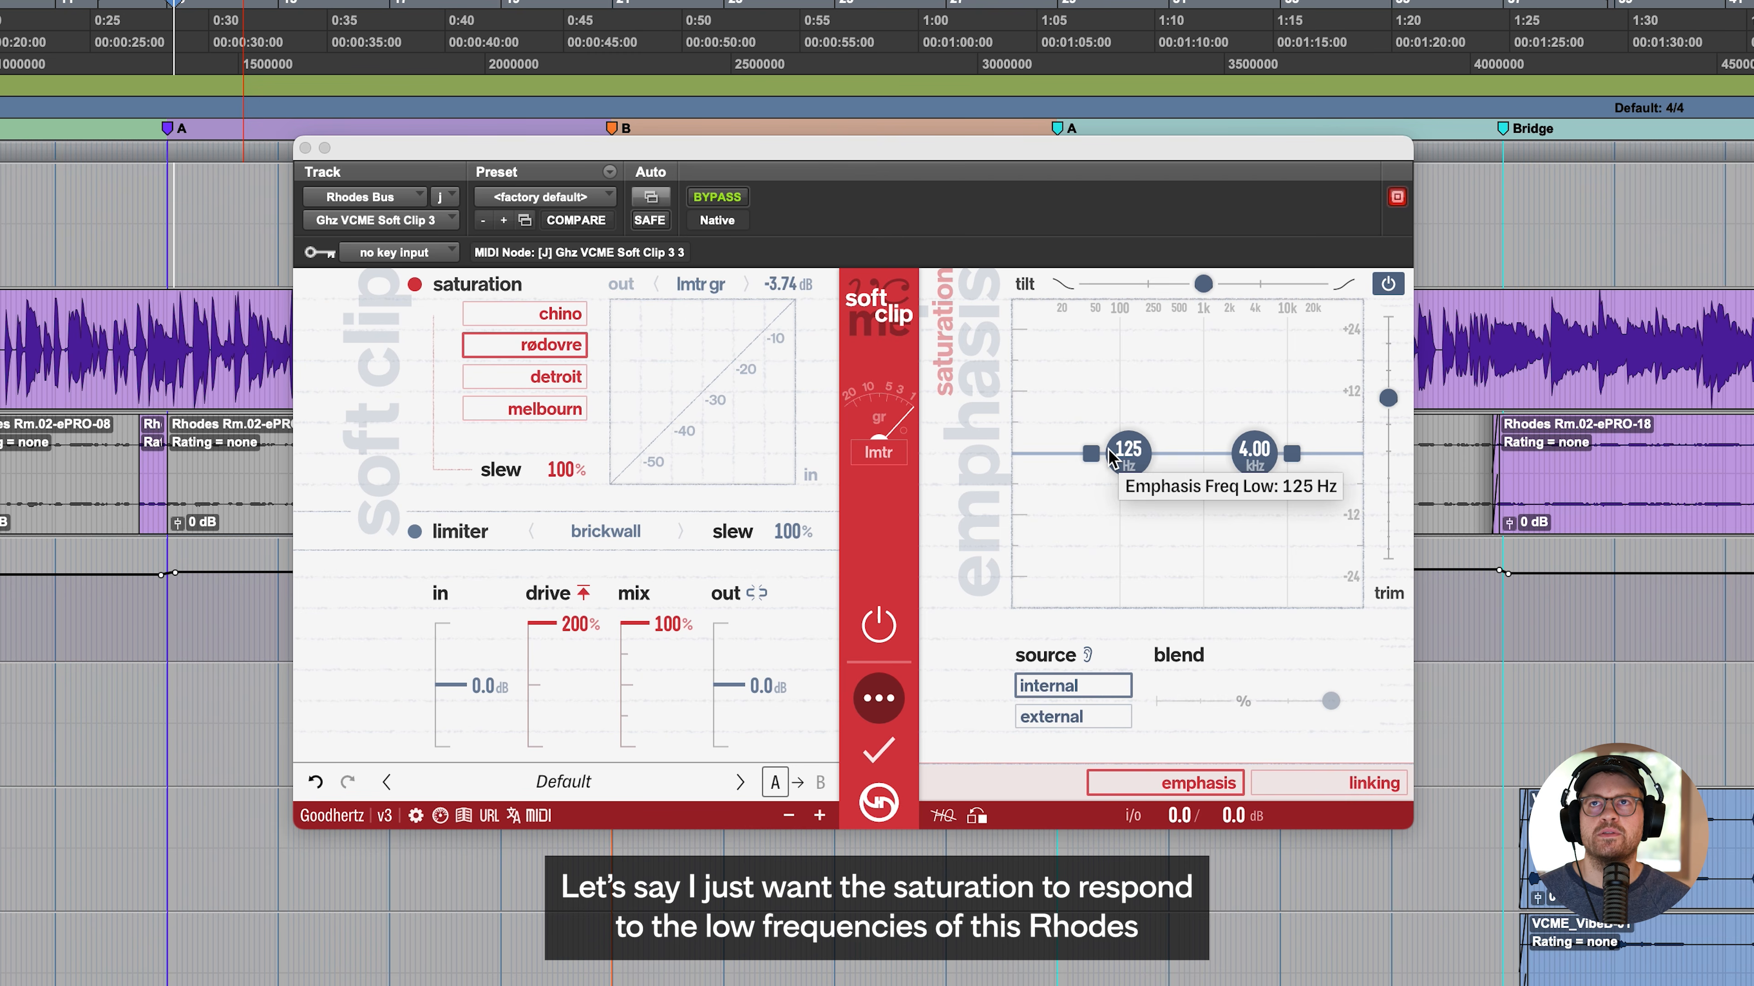
mouse_move(1292, 454)
left_mouse_down()
mouse_move(1292, 491)
mouse_move(1255, 453)
mouse_move(1149, 454)
mouse_move(1298, 453)
left_mouse_up()
left_click(189, 195)
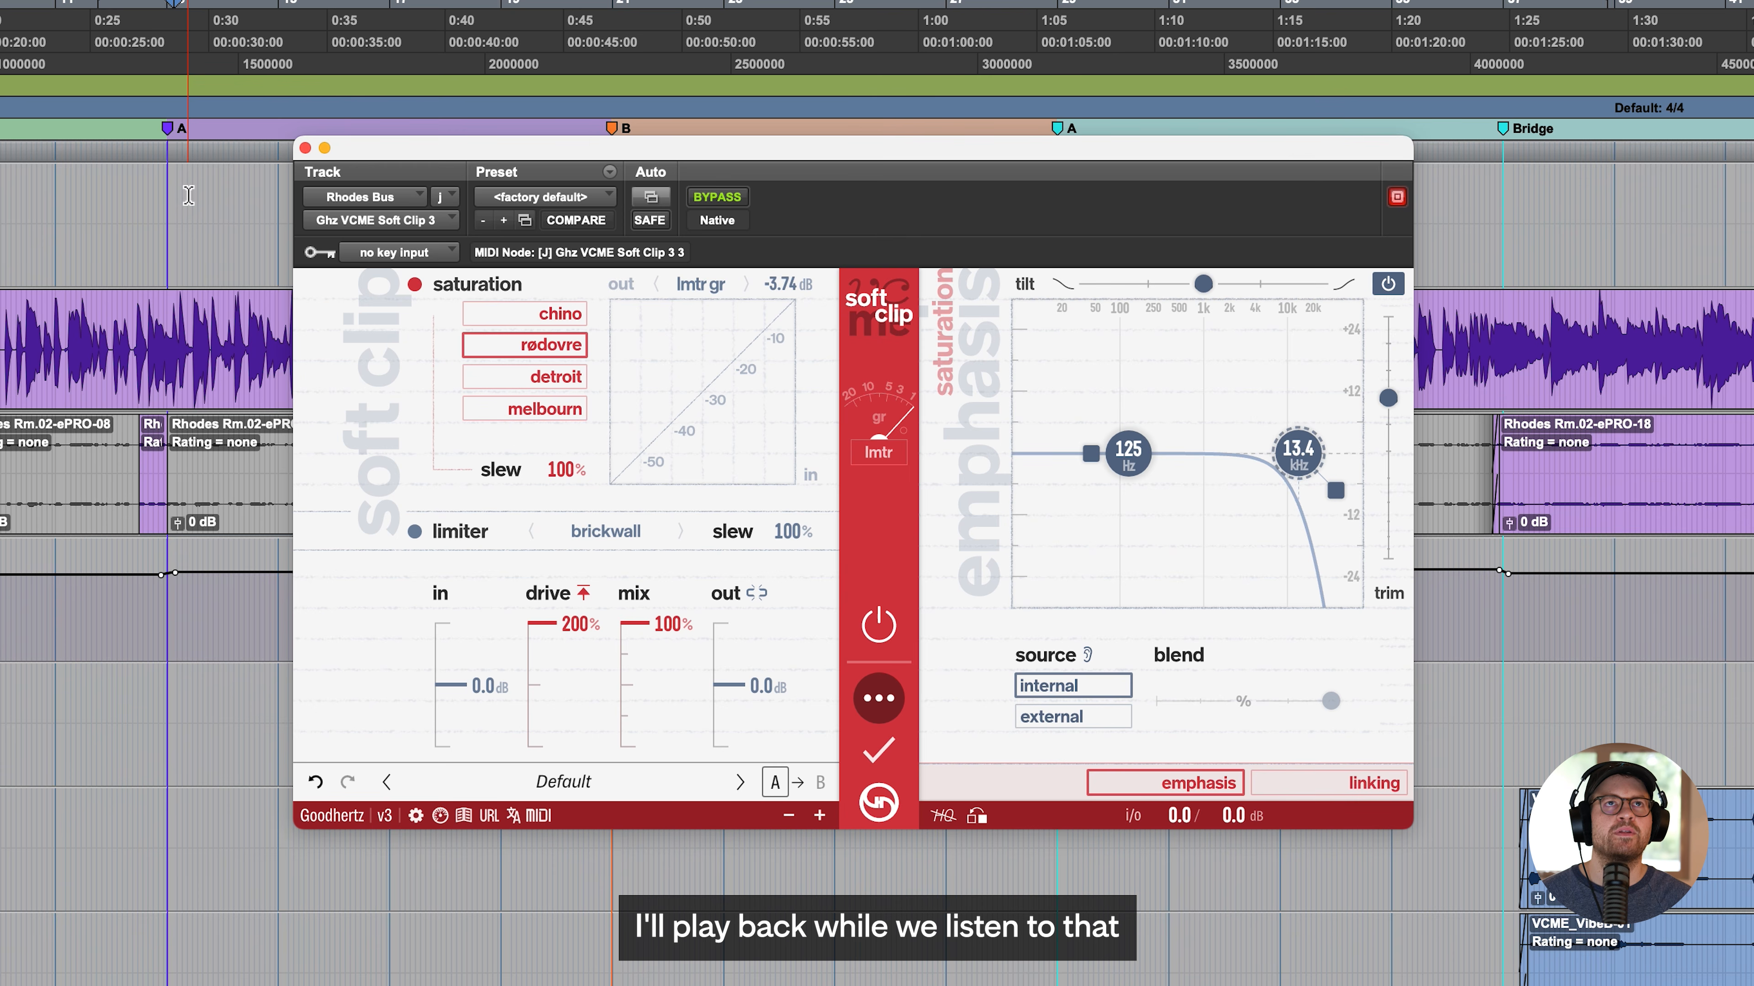
key("space")
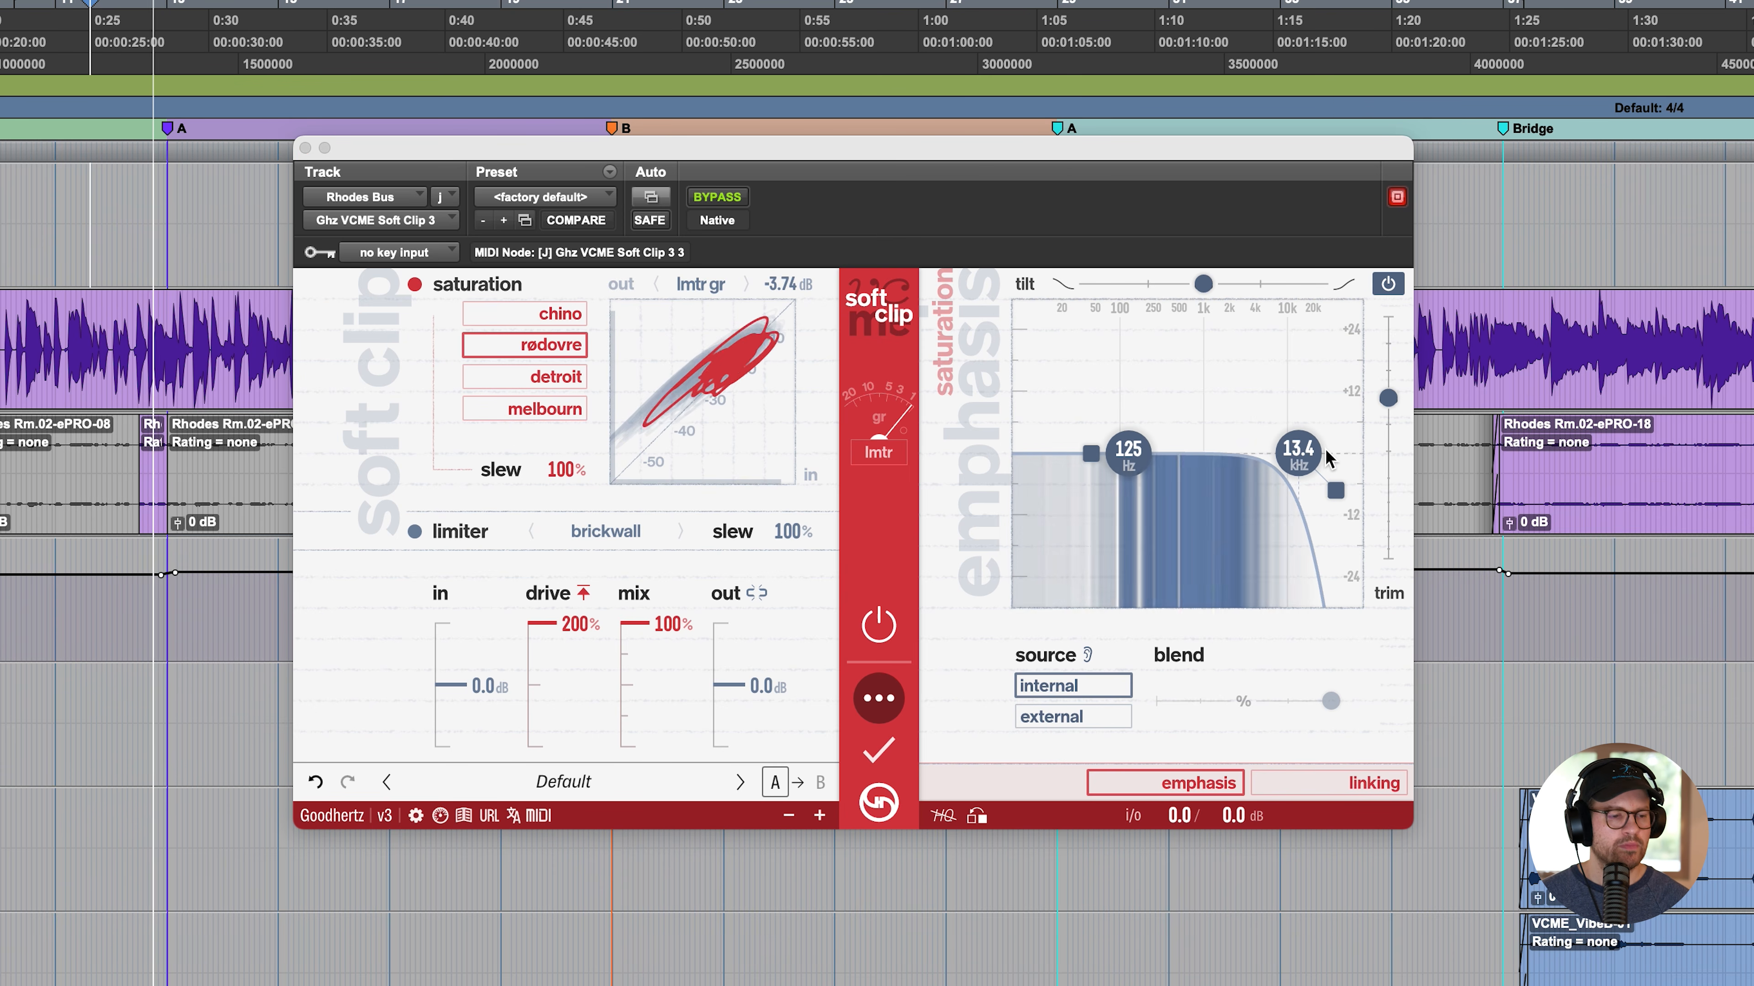
left_click_drag(1298, 454, 1225, 555)
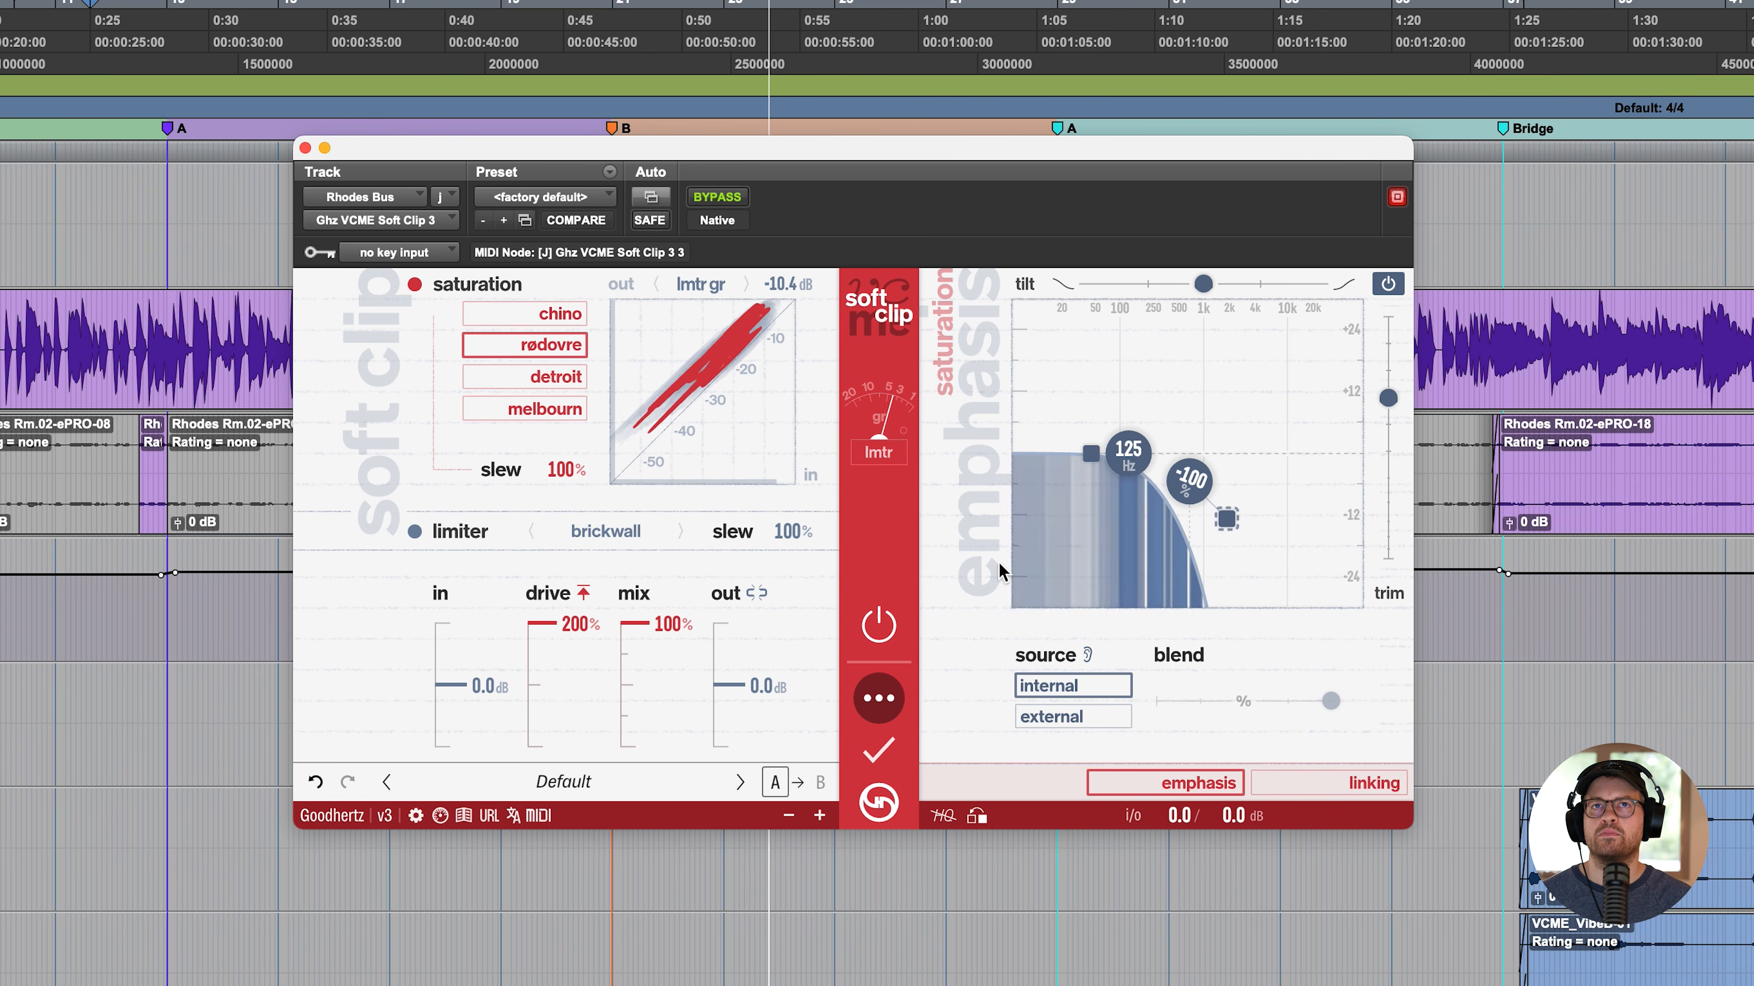
key("space")
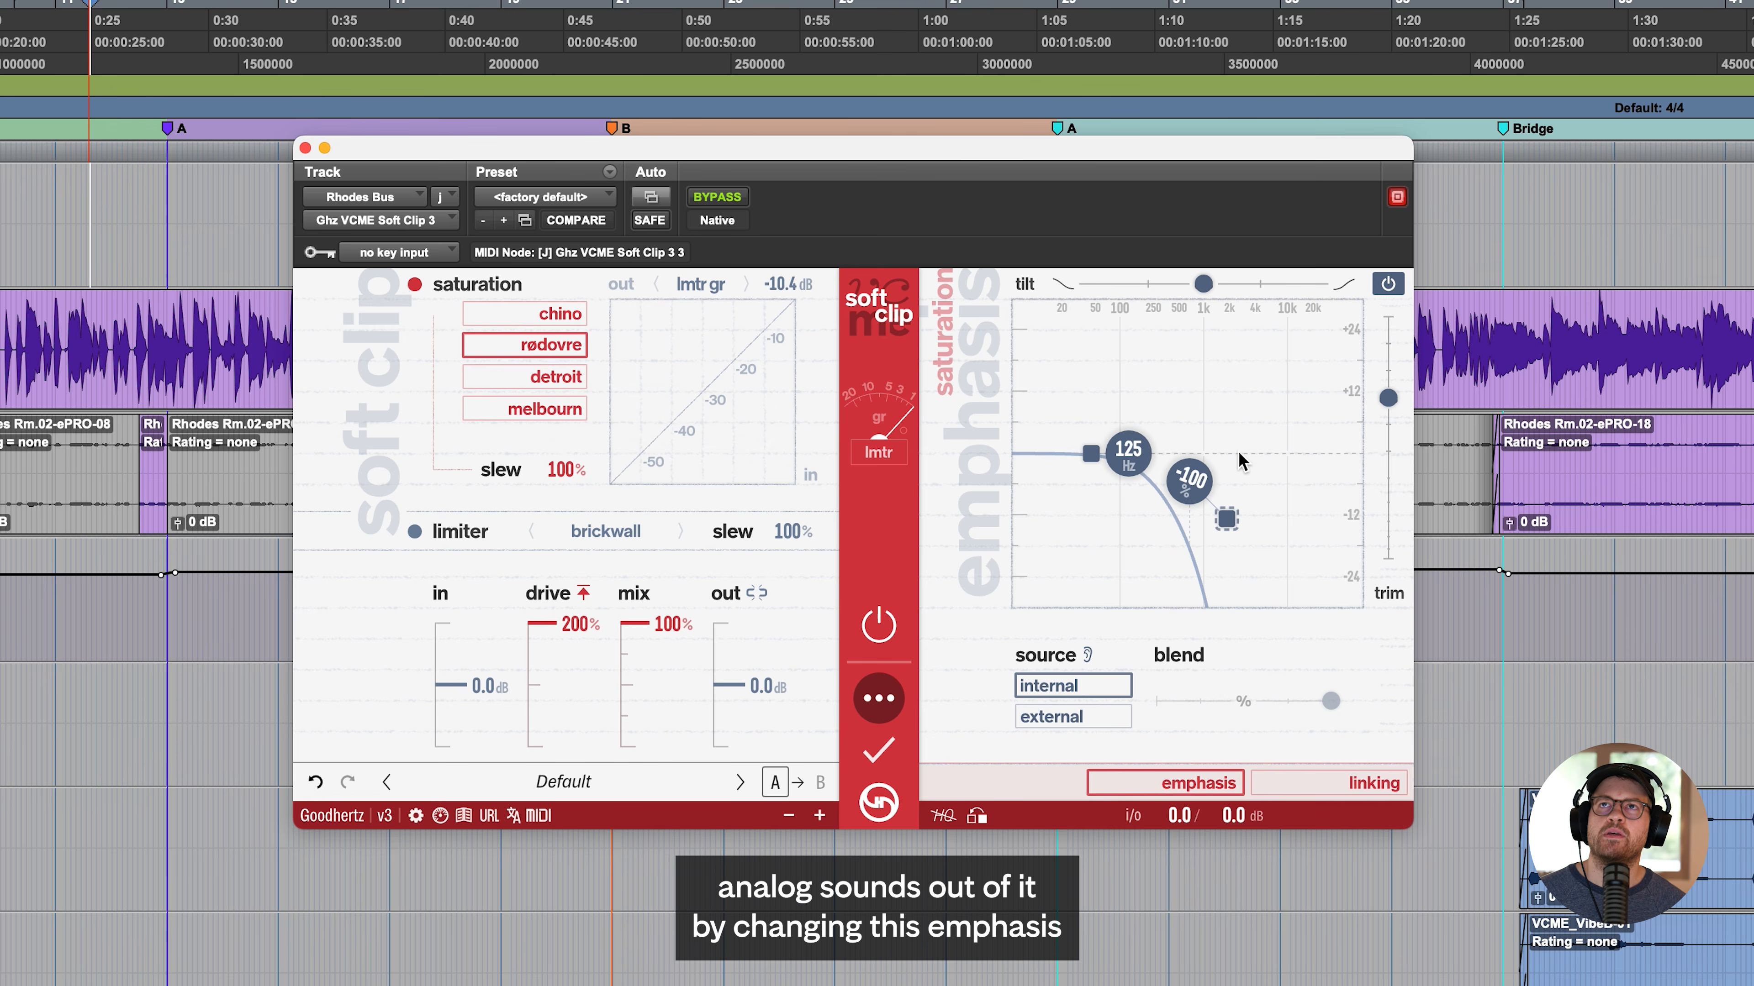
left_click_drag(1204, 283, 1277, 289)
double_click(1276, 291)
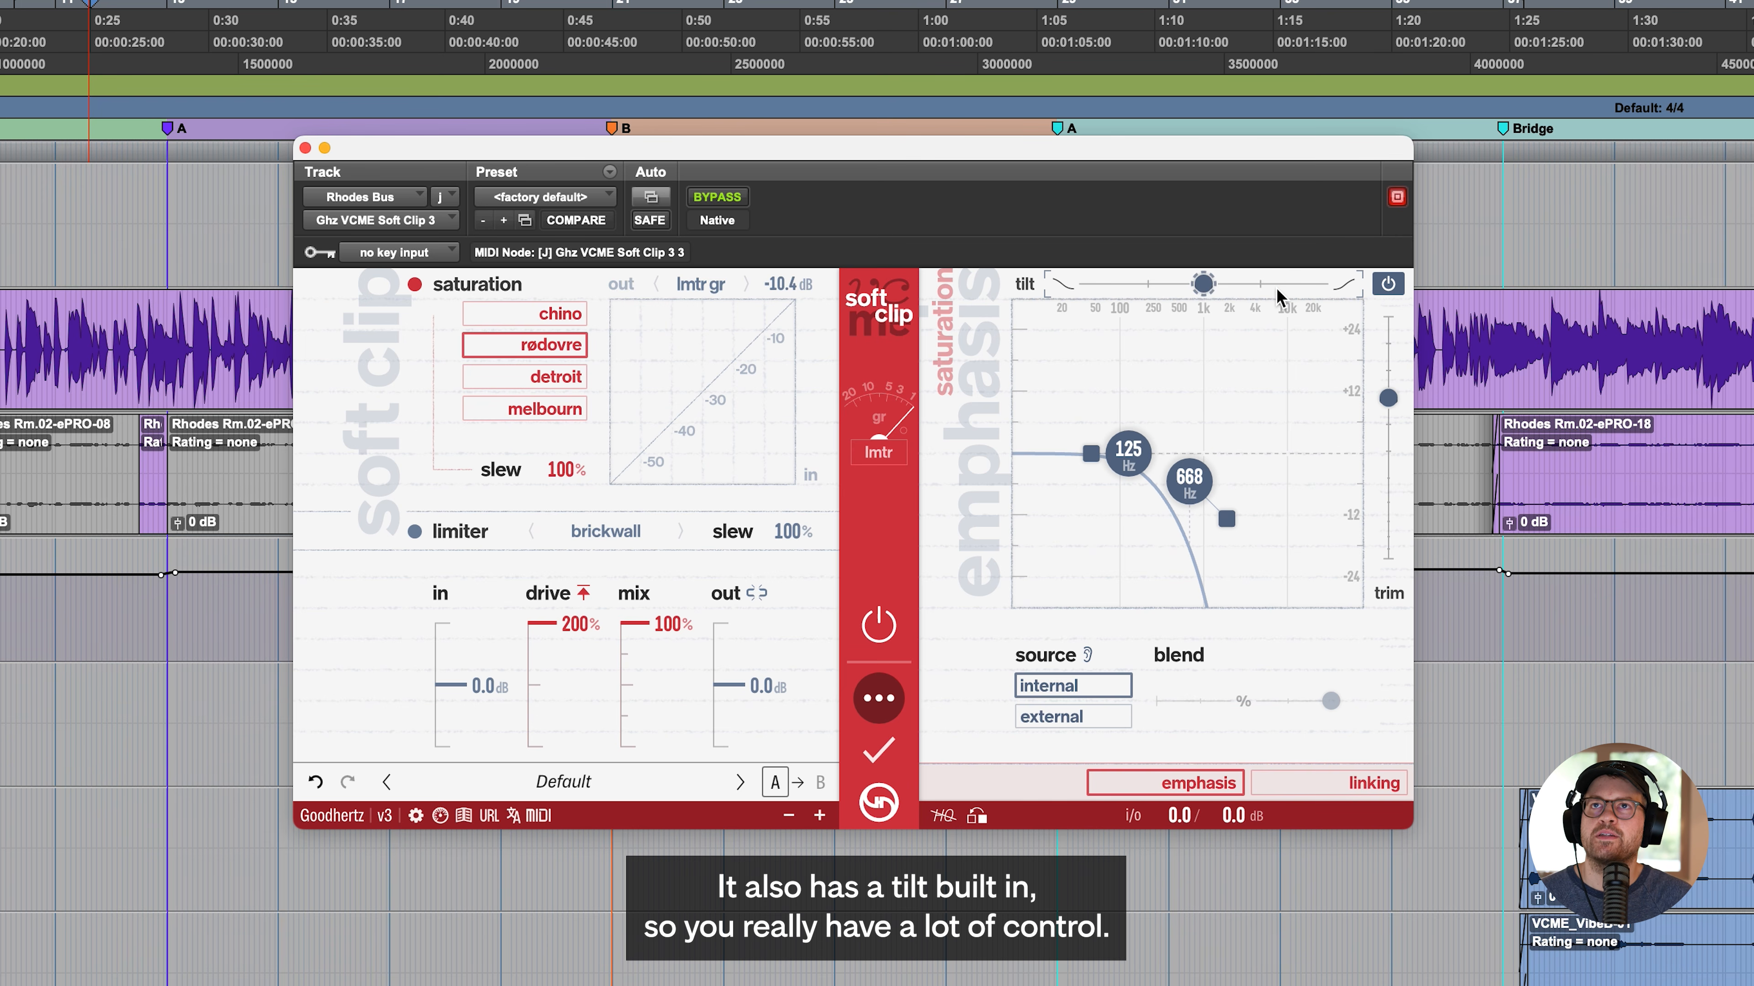
- Browse the soft clipper's Colorful / Saturation presets while keeping the present settings
left_click(598, 799)
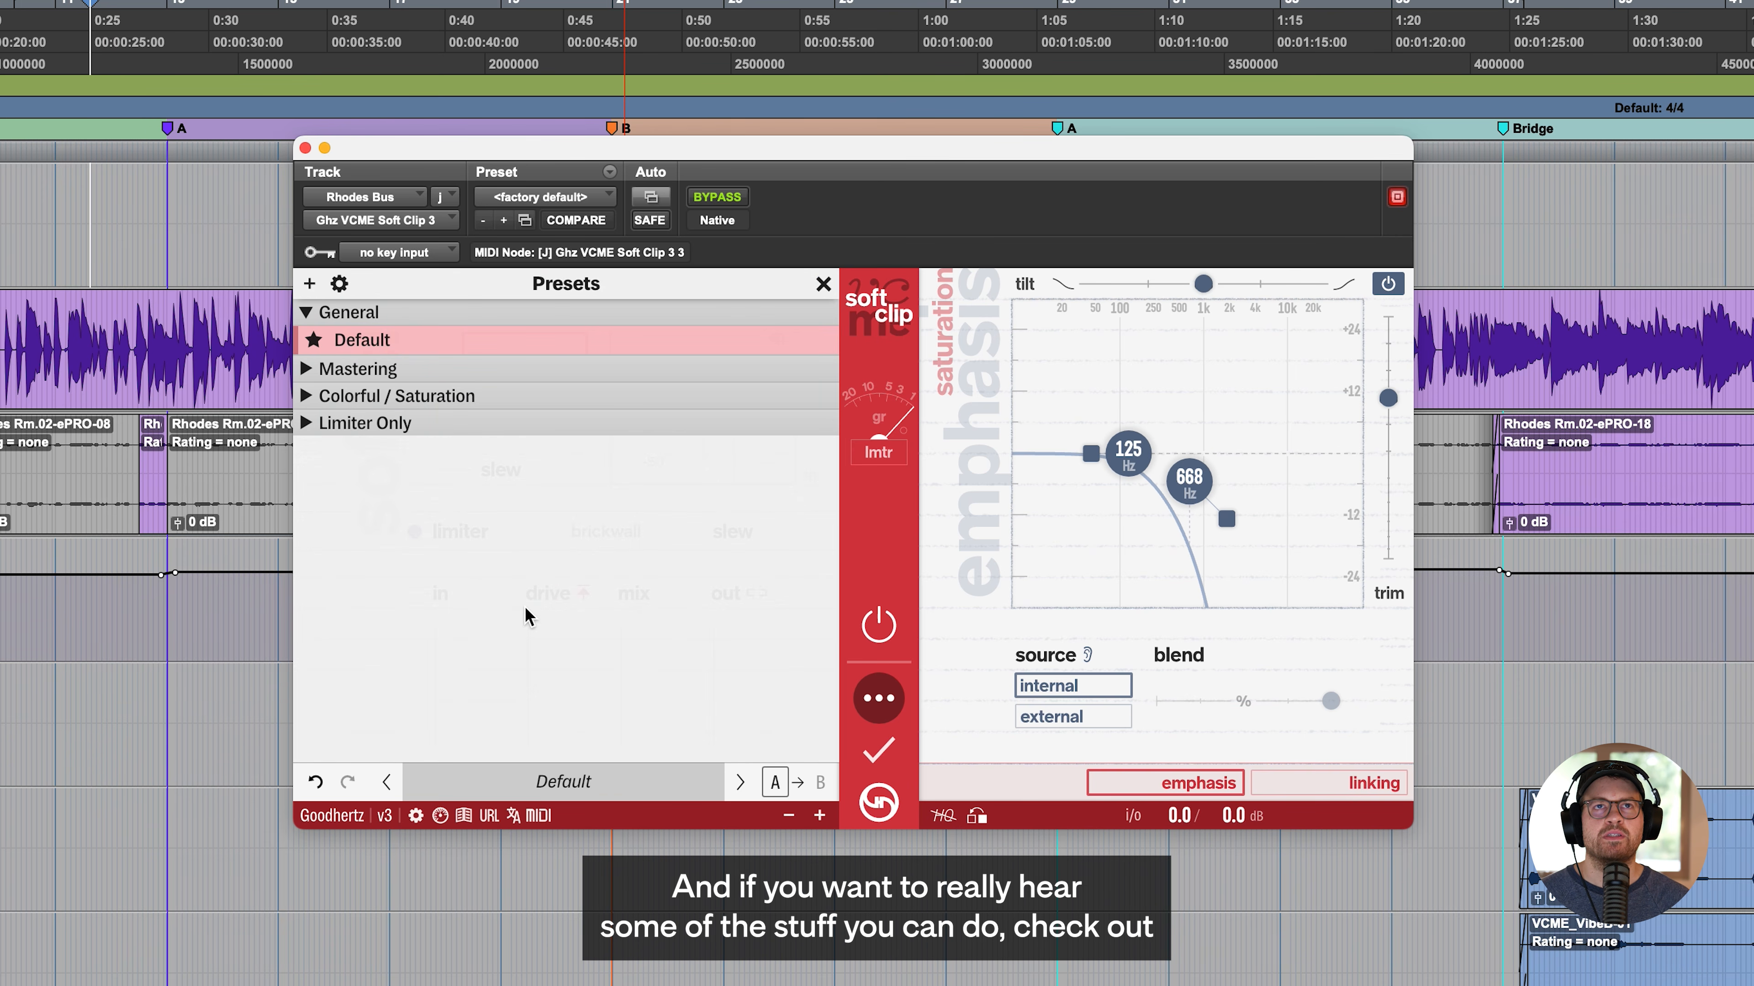
left_click(473, 388)
scroll(457, 502, "down", 2)
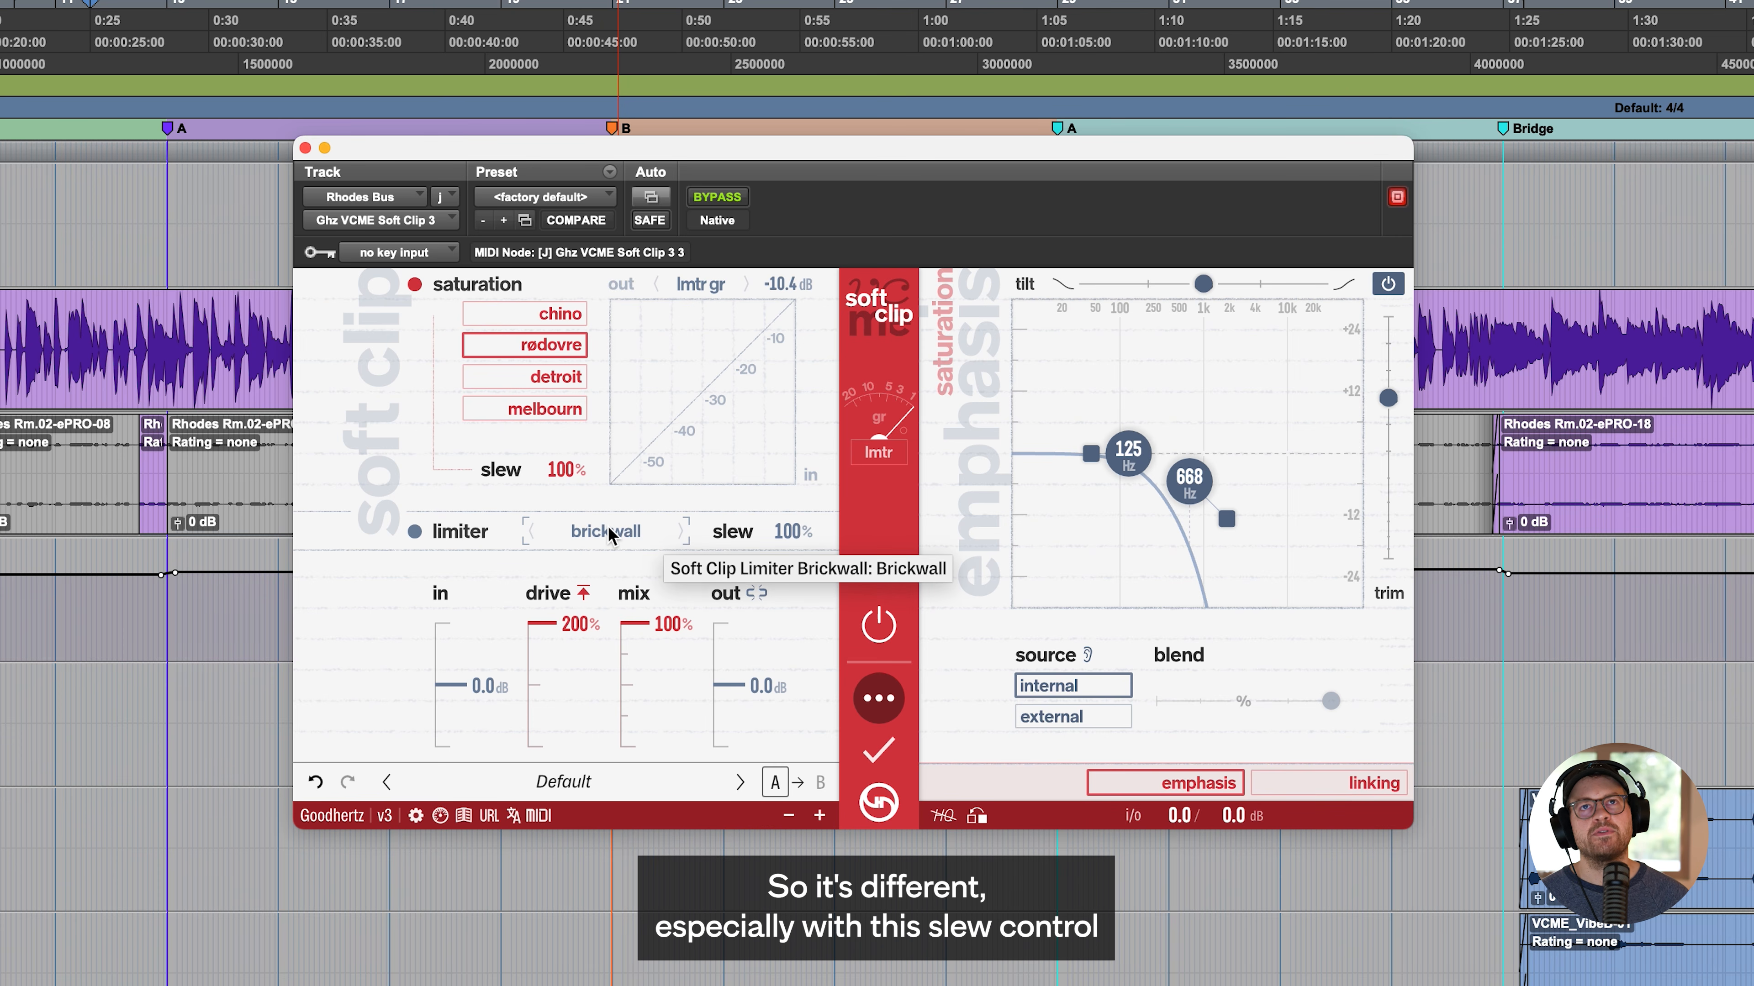
left_click_drag(783, 431, 792, 468)
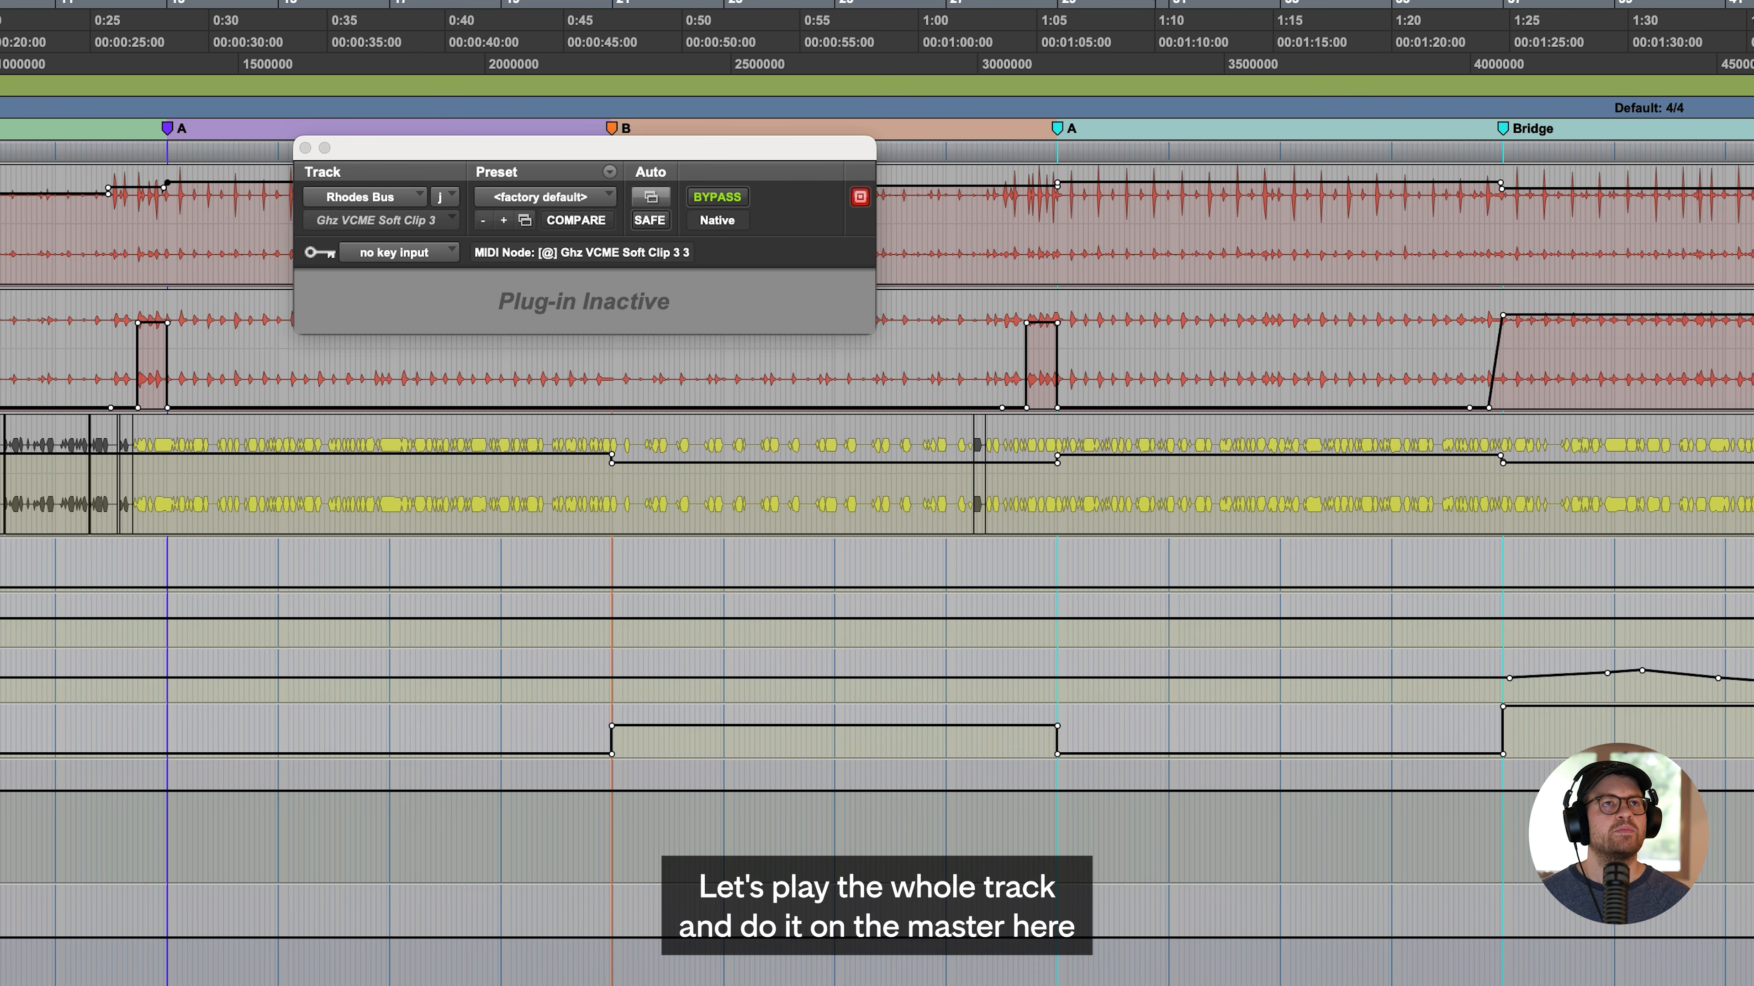
- Play the whole track through VCME on the MSTR track, compare the plugin off and on, and turn off the soft clip saturation
scroll(877, 518, "down", 10)
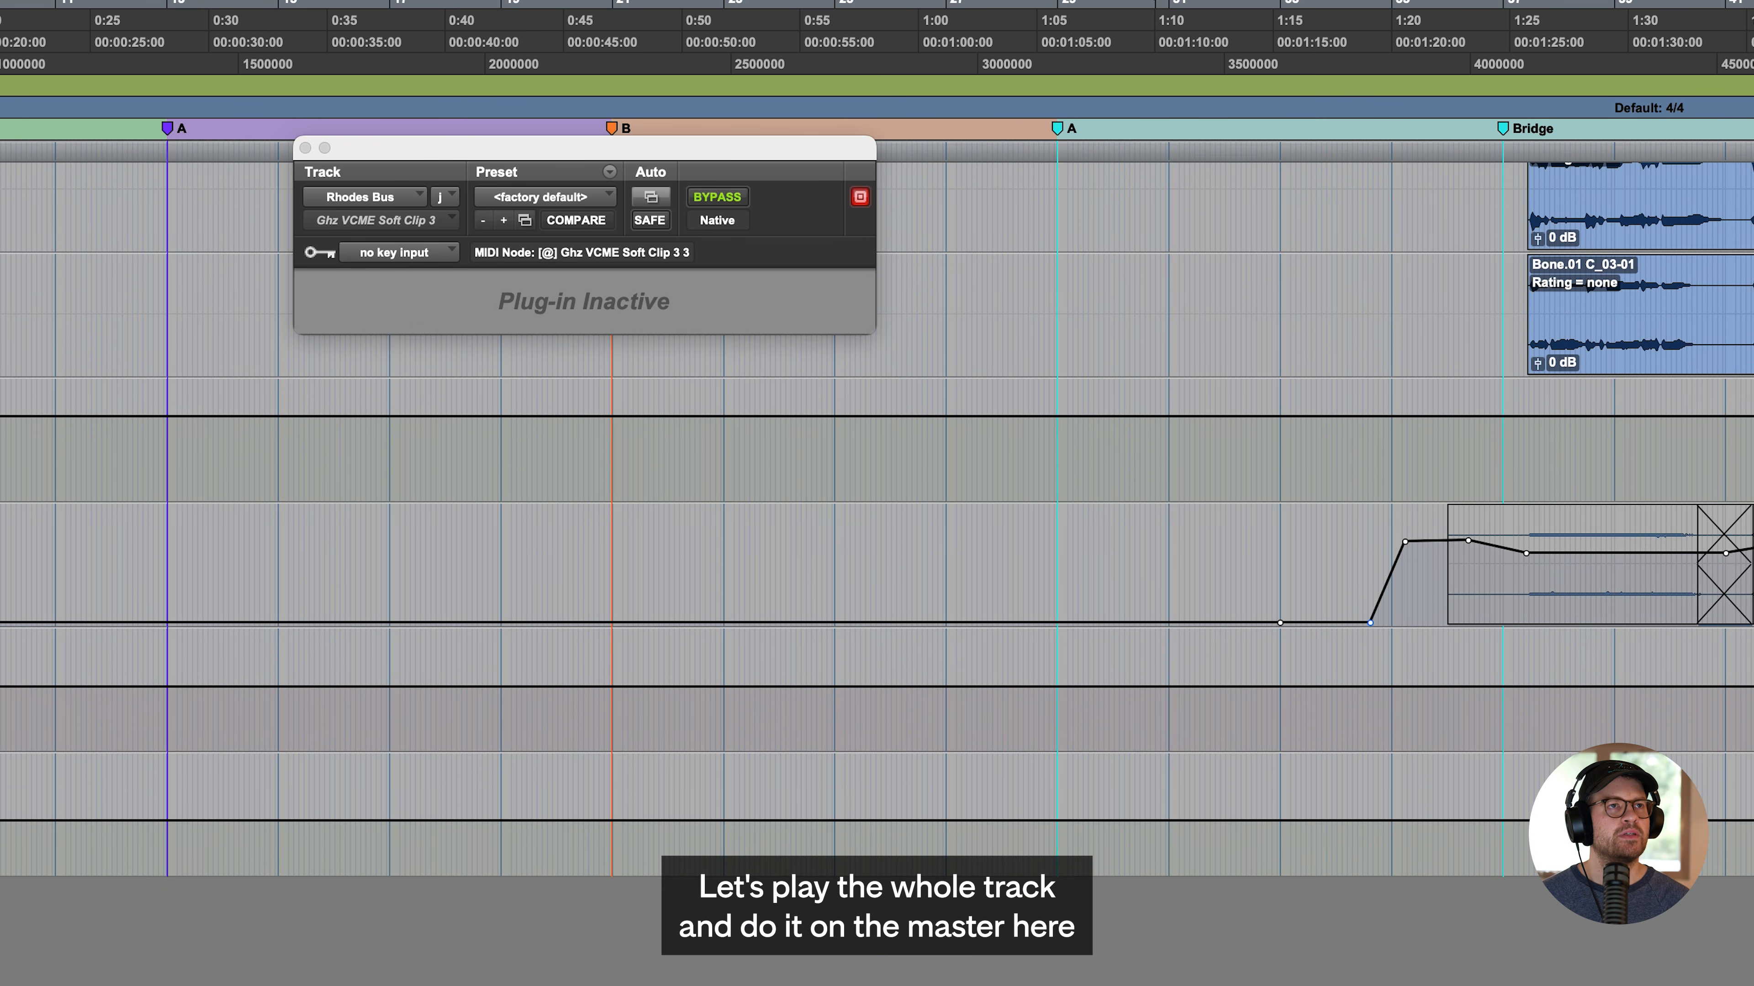
key("space")
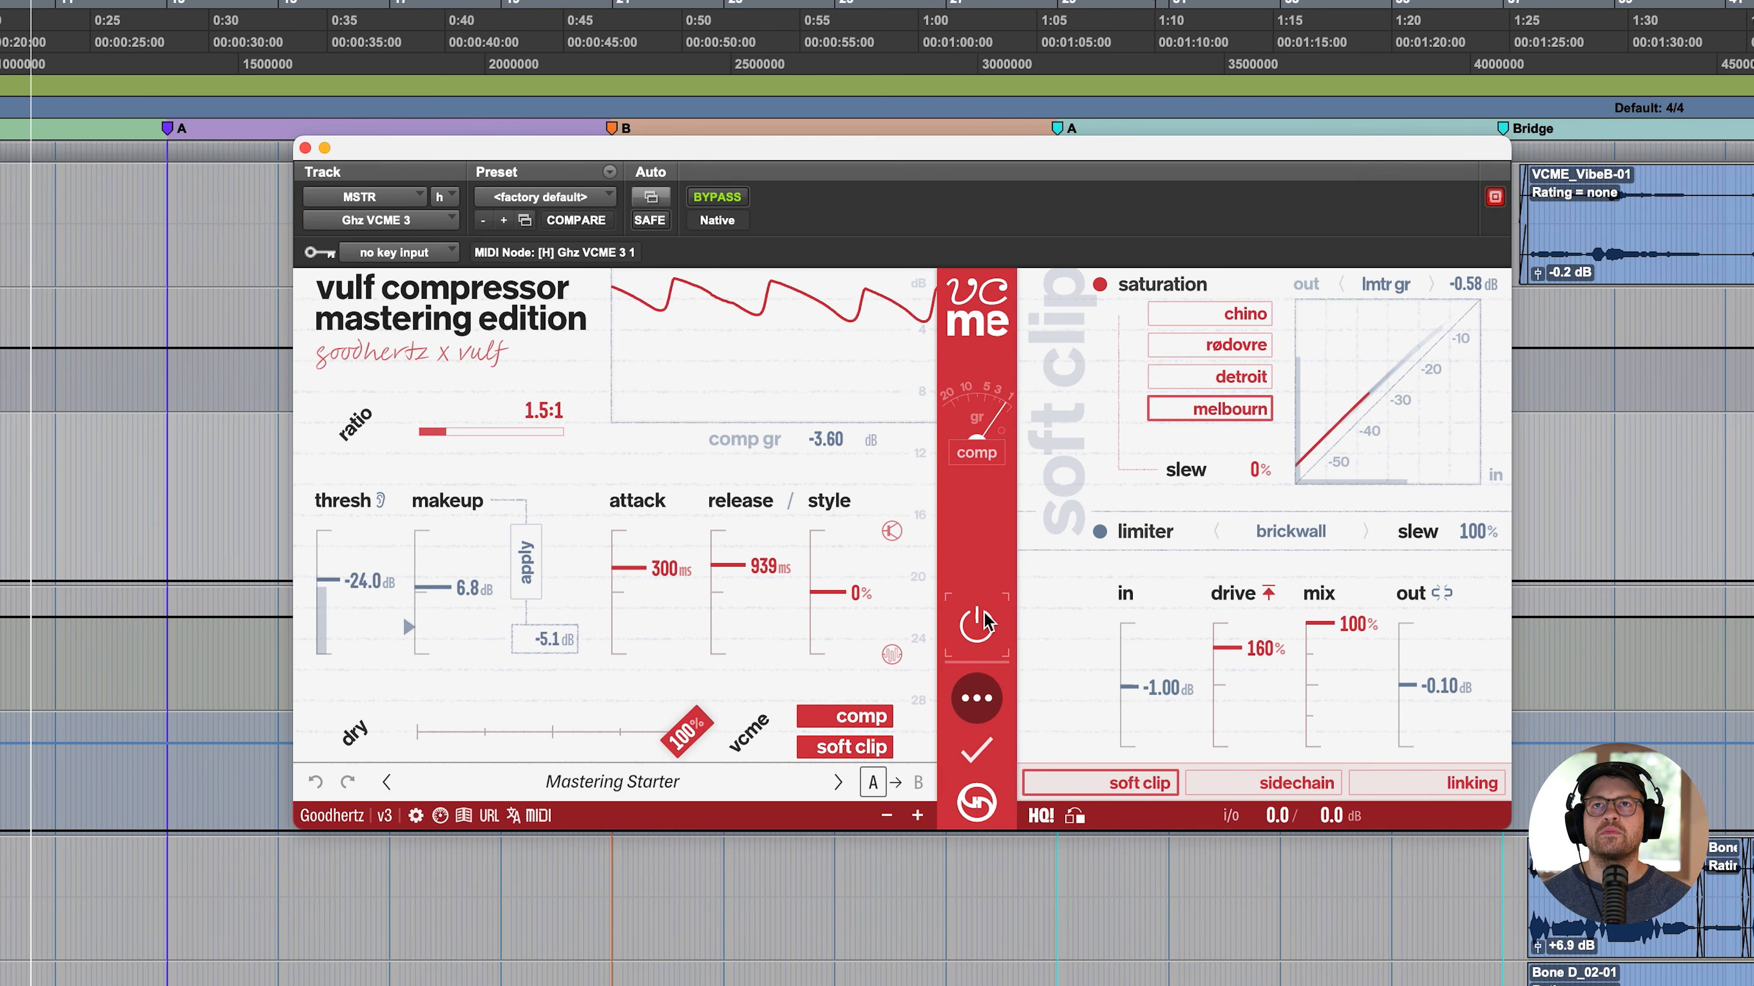
left_click(985, 630)
left_click(985, 630)
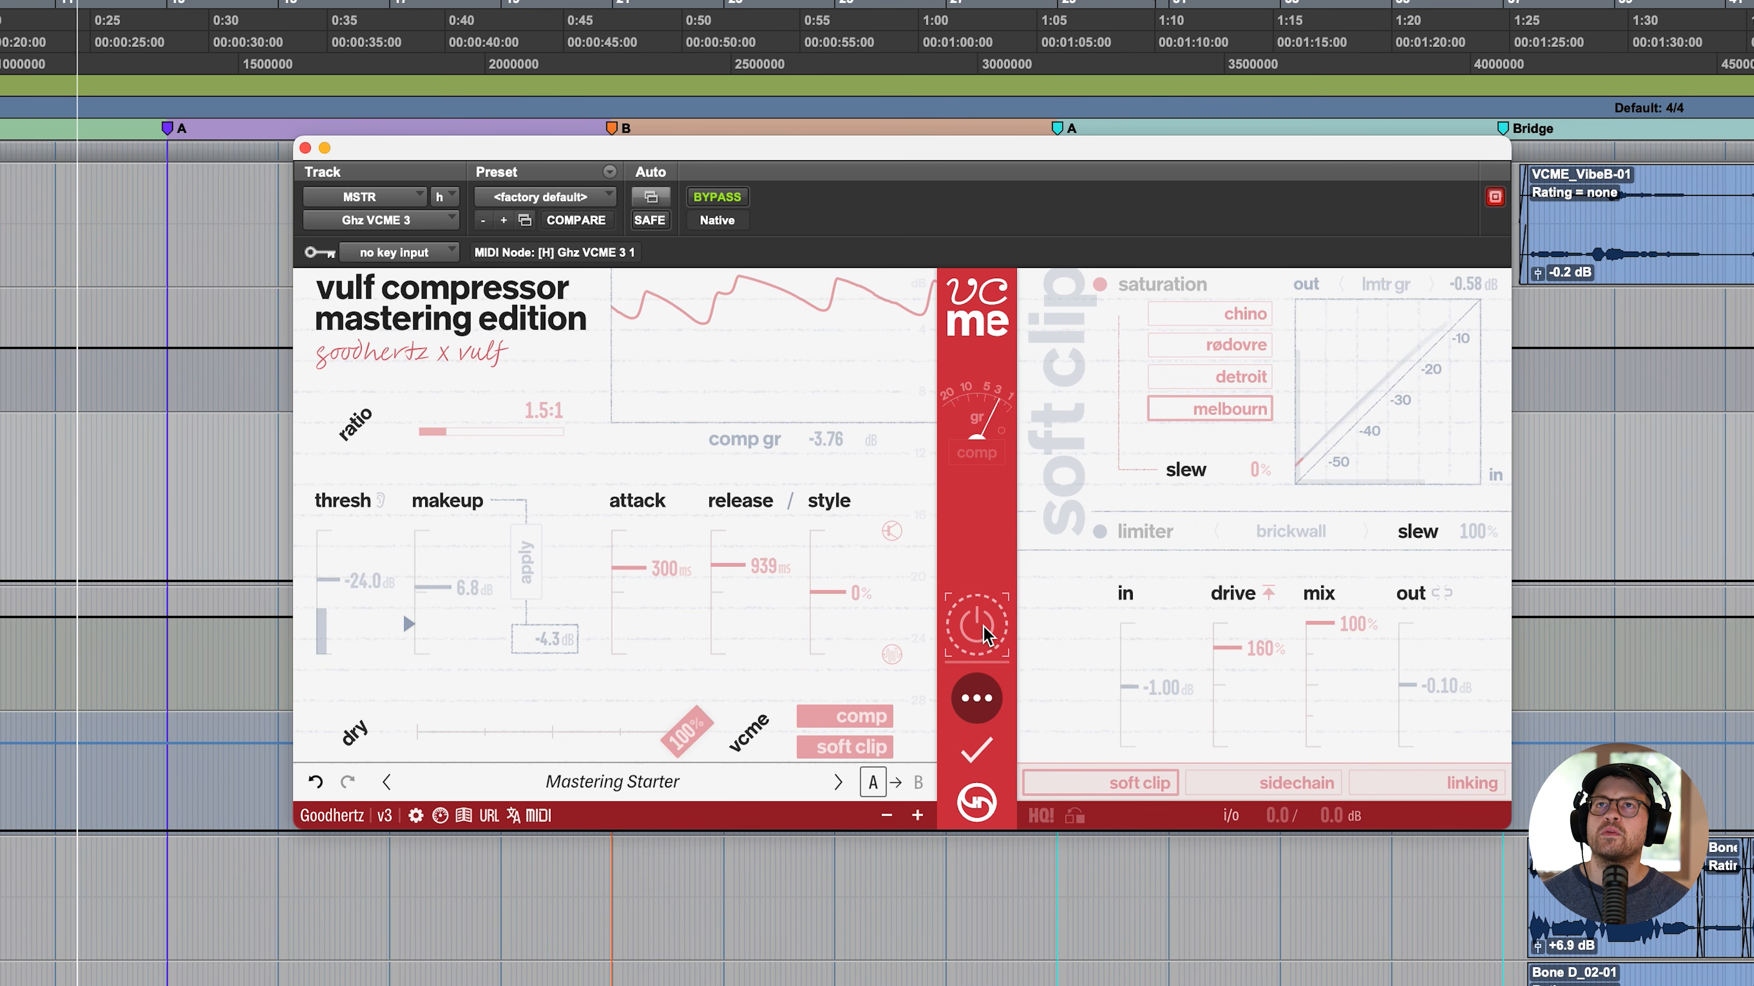
left_click(1100, 284)
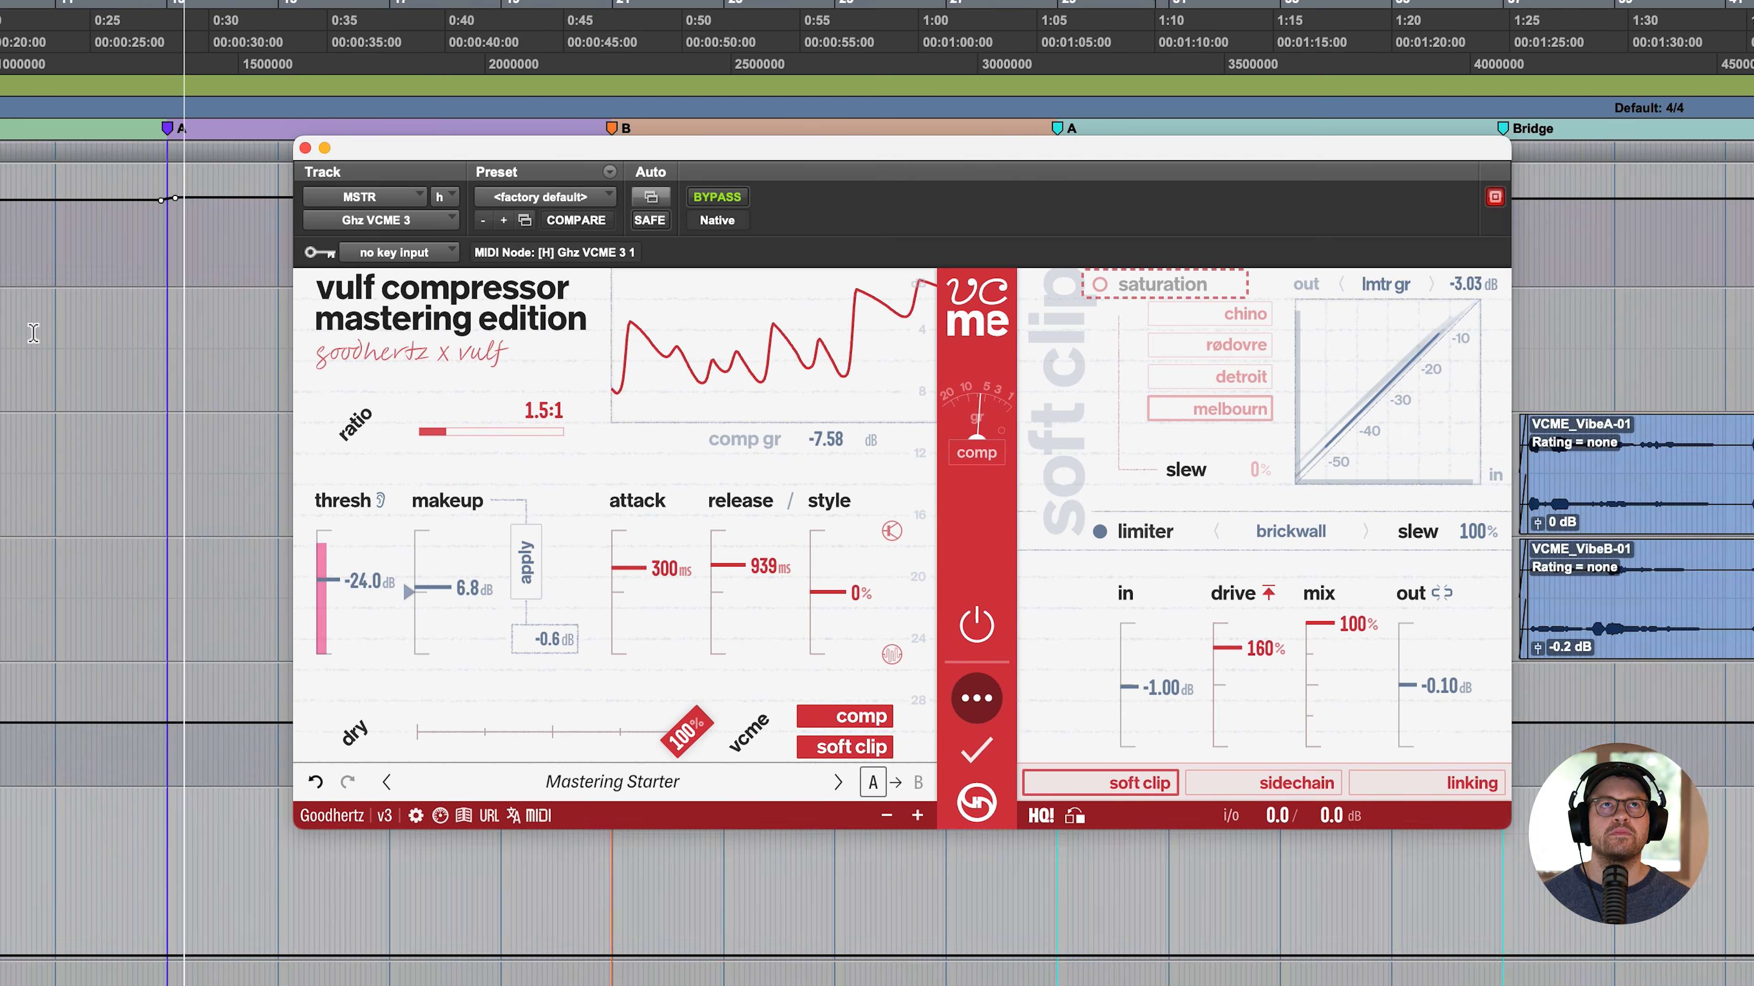
- Reset the soft clip input to 0.0 dB and raise its drive to 200% while the track plays
scroll(33, 334, "down", 10)
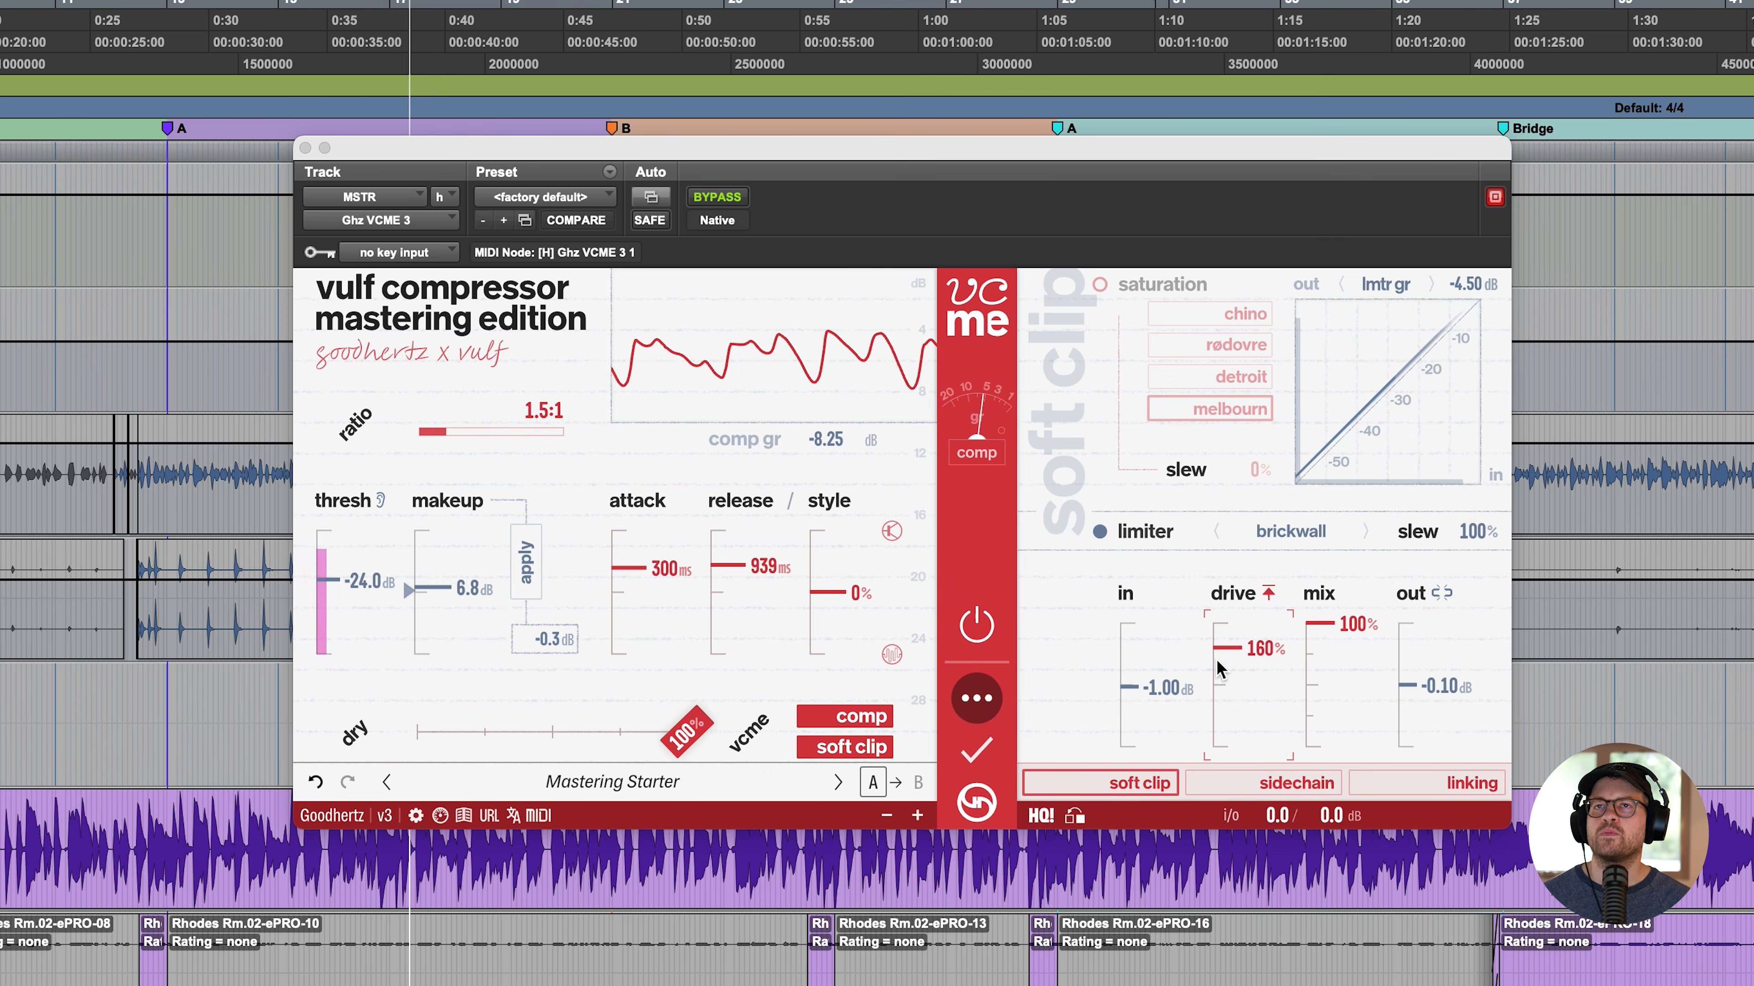
left_click(1172, 690, "alt")
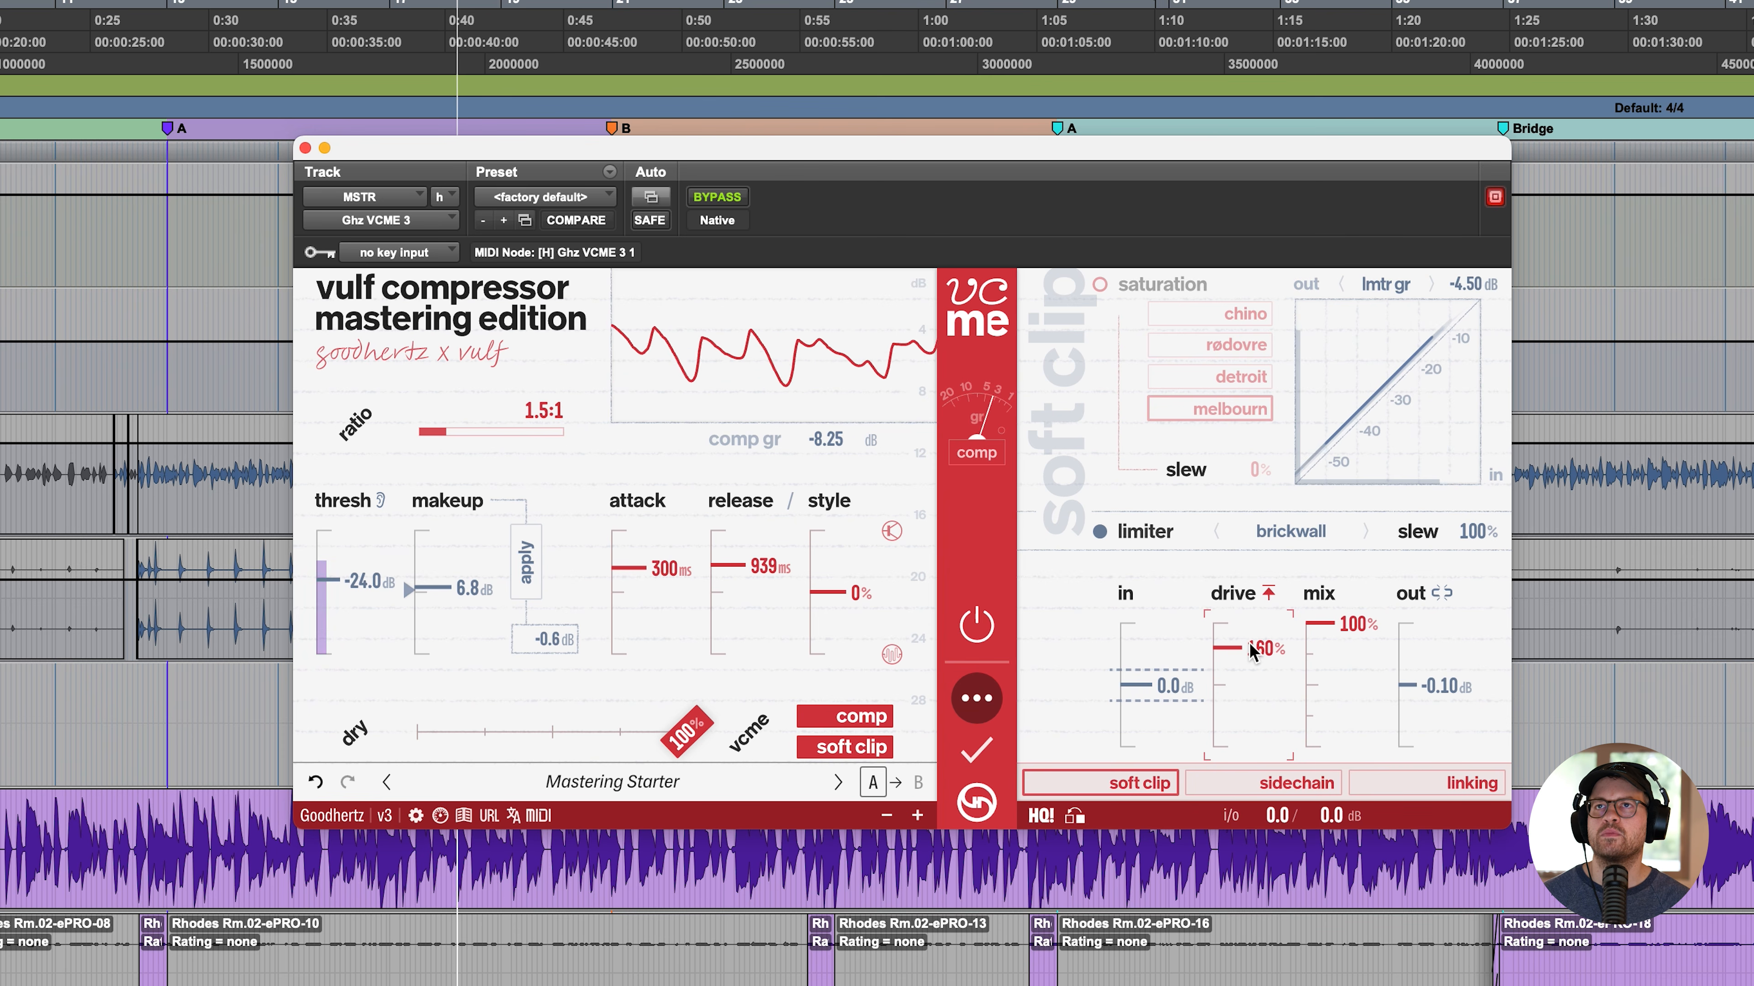
left_click_drag(1250, 651, 1259, 620)
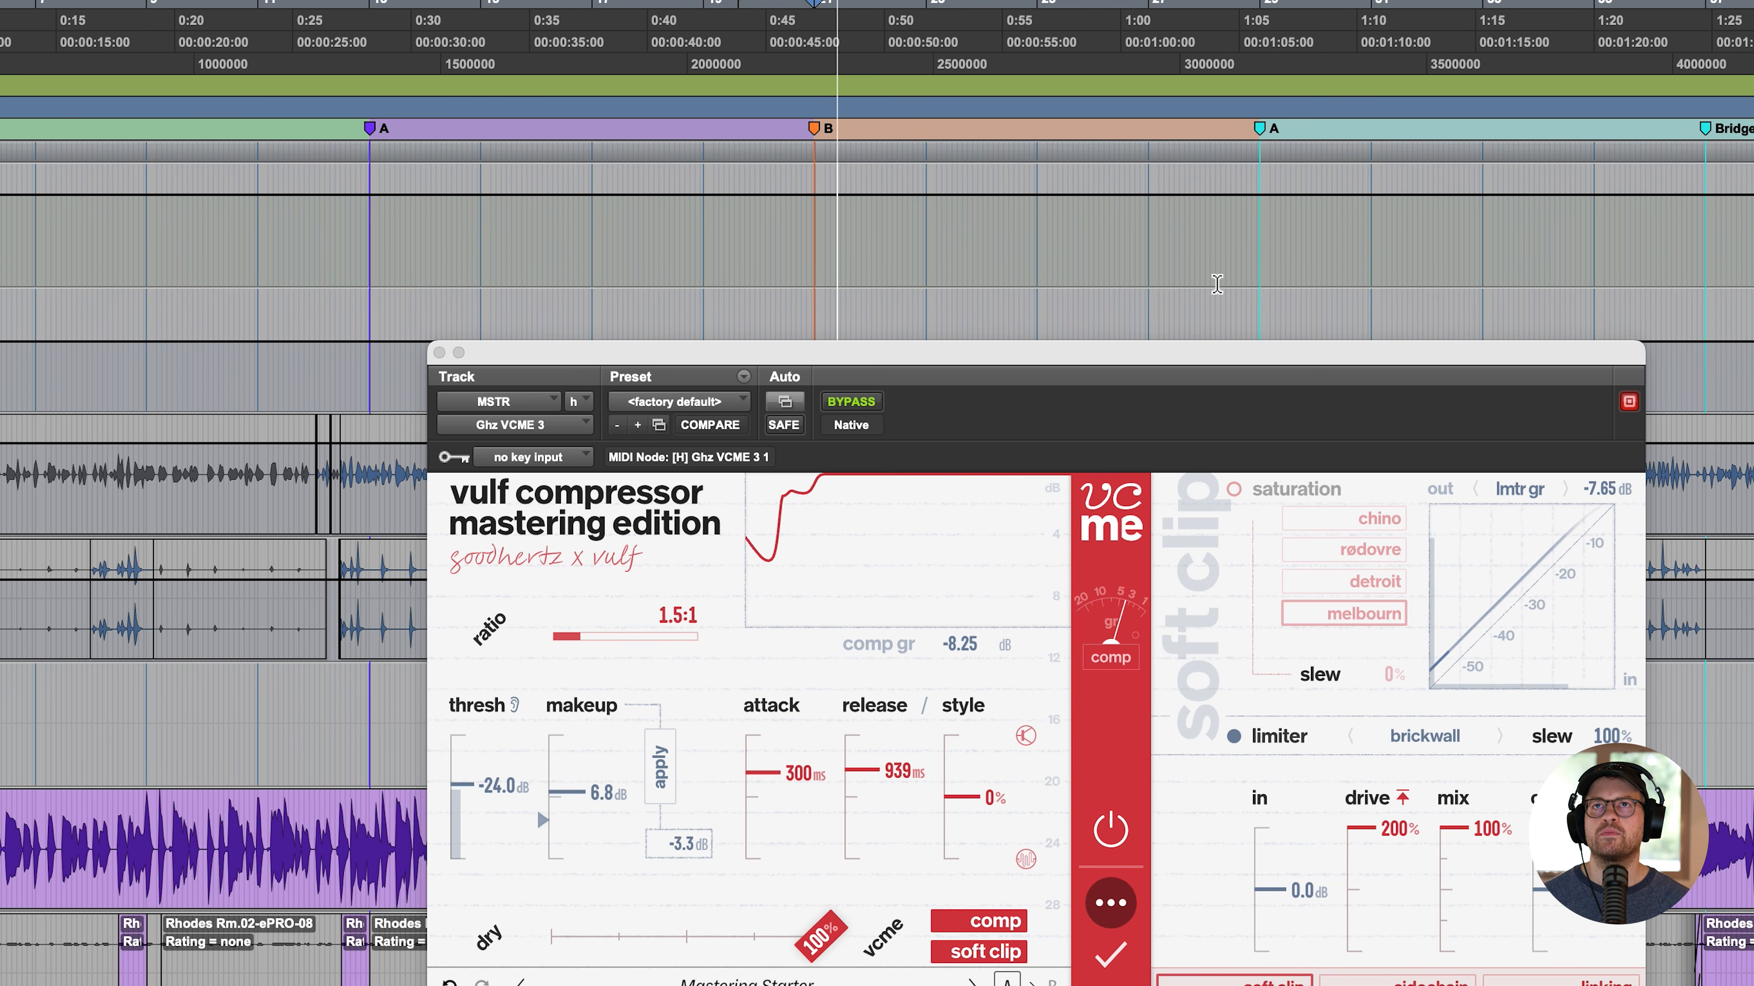
left_click_drag(1217, 353, 996, 112)
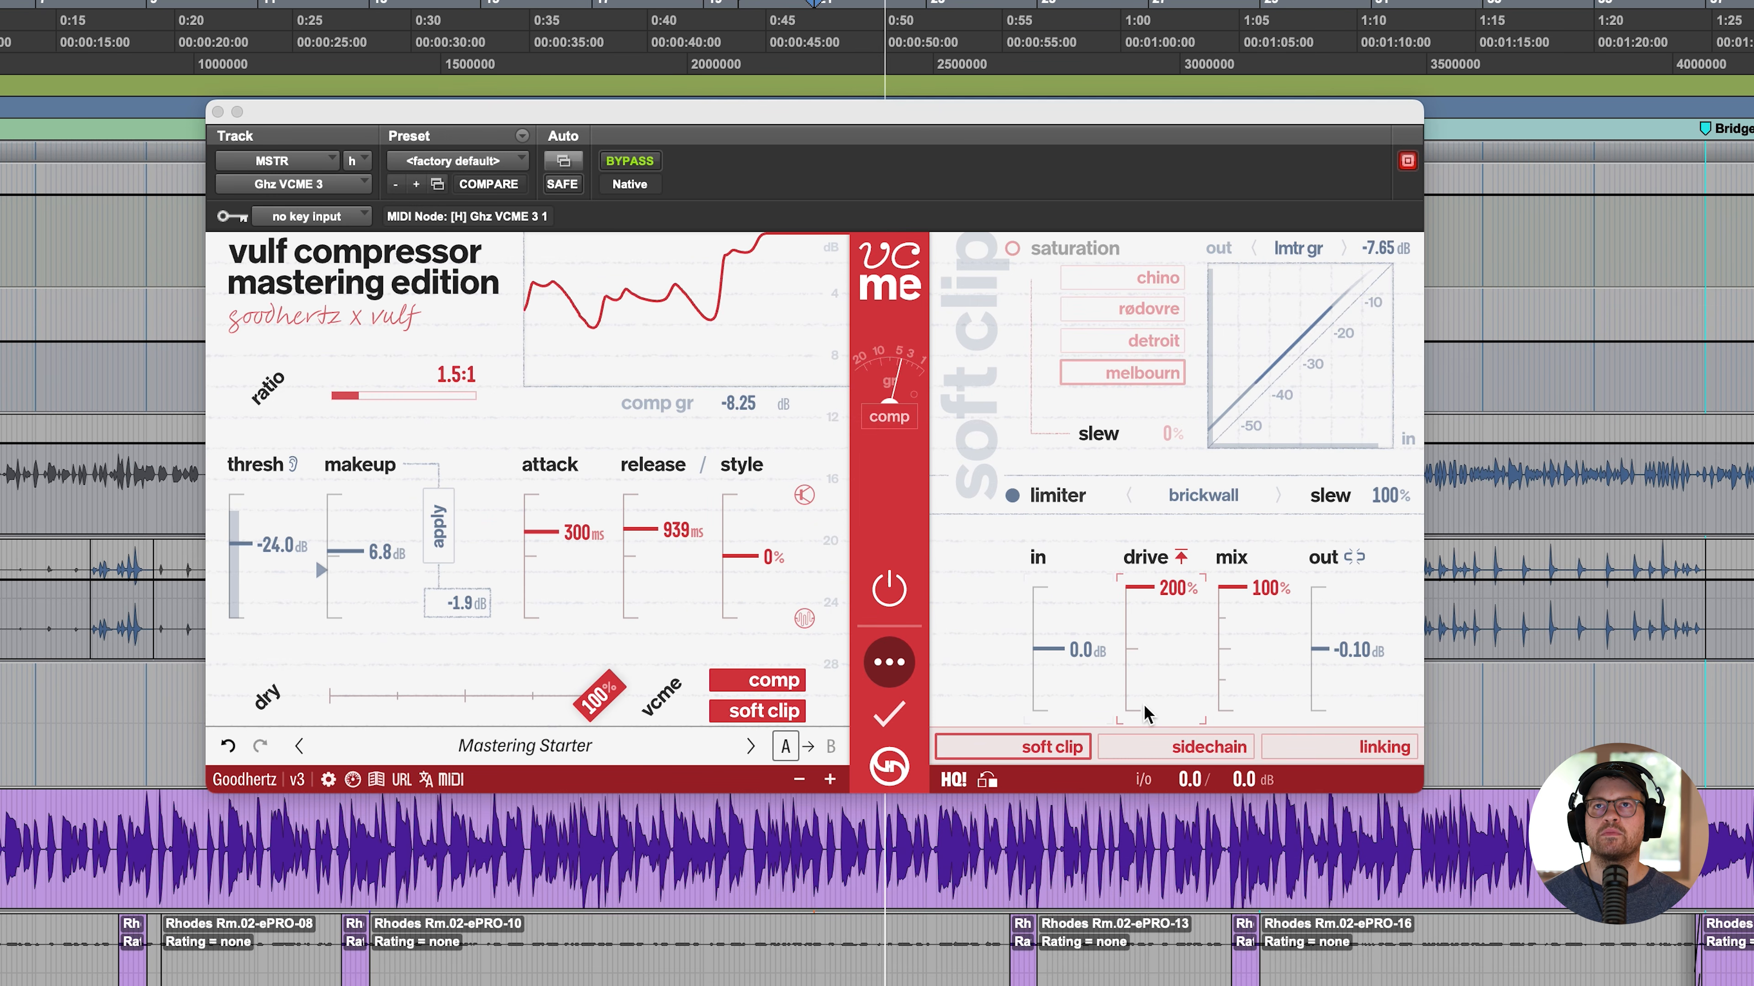
- Raise the soft clip input to 9.00 dB and link its output level to the input
left_click(1080, 642)
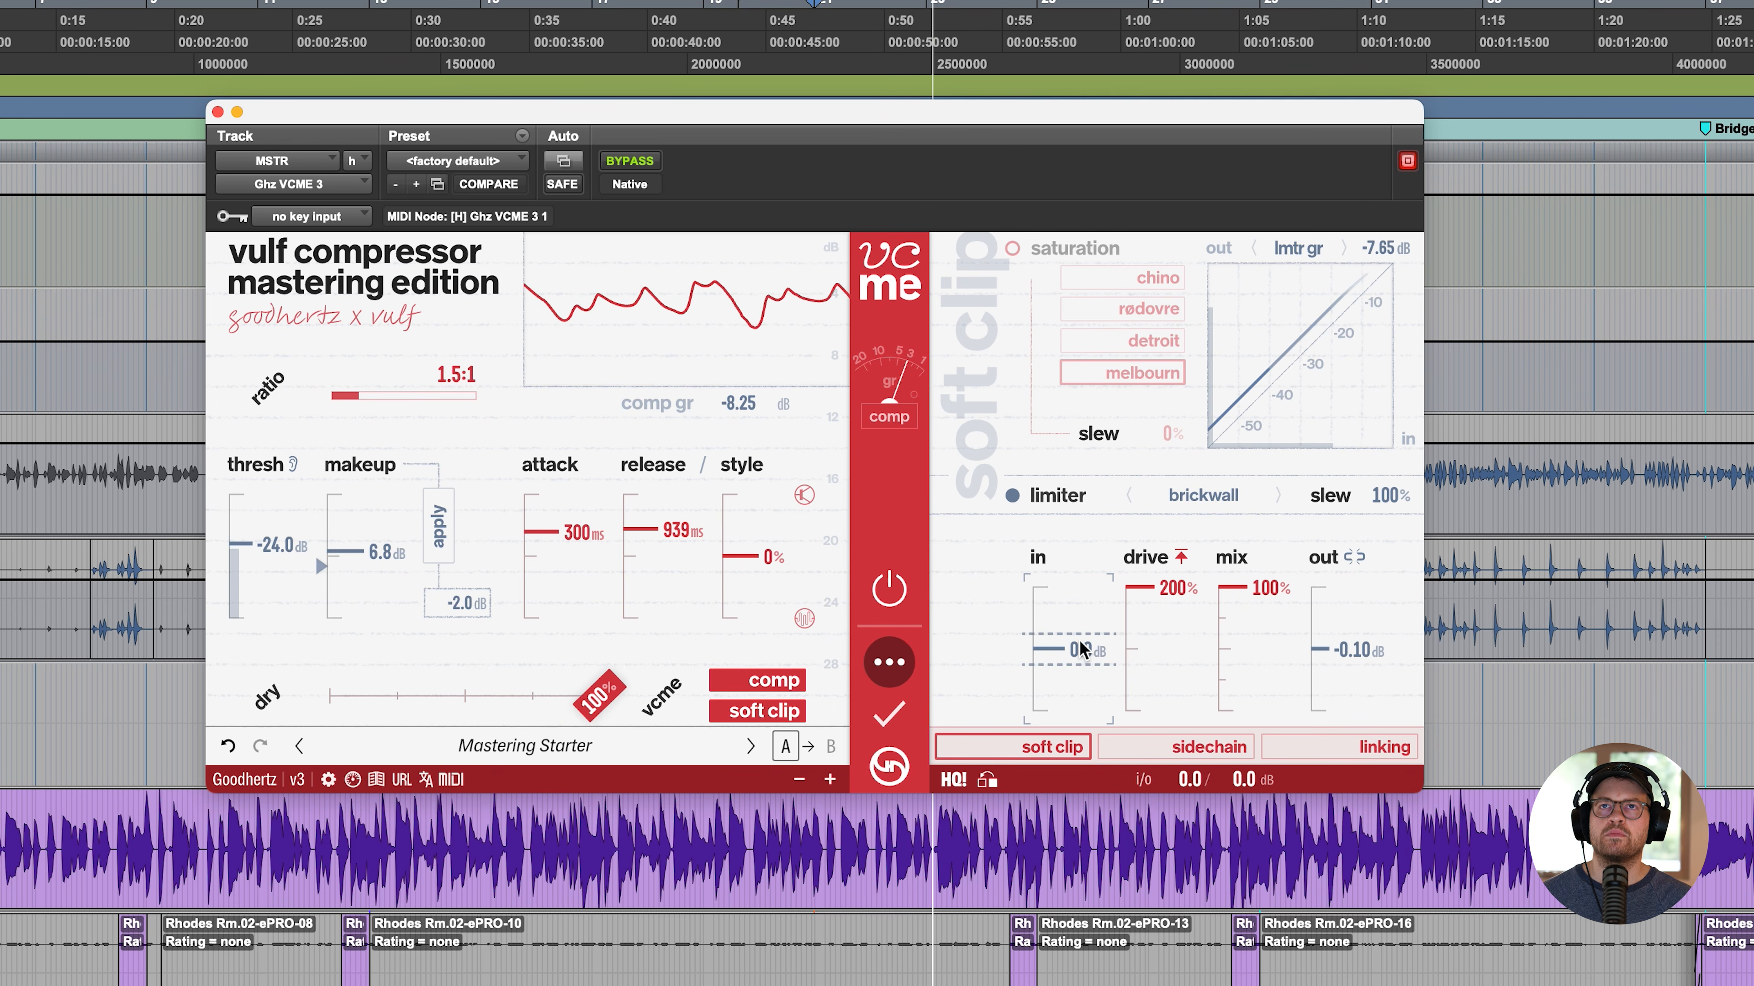
left_click_drag(1081, 649, 1081, 643)
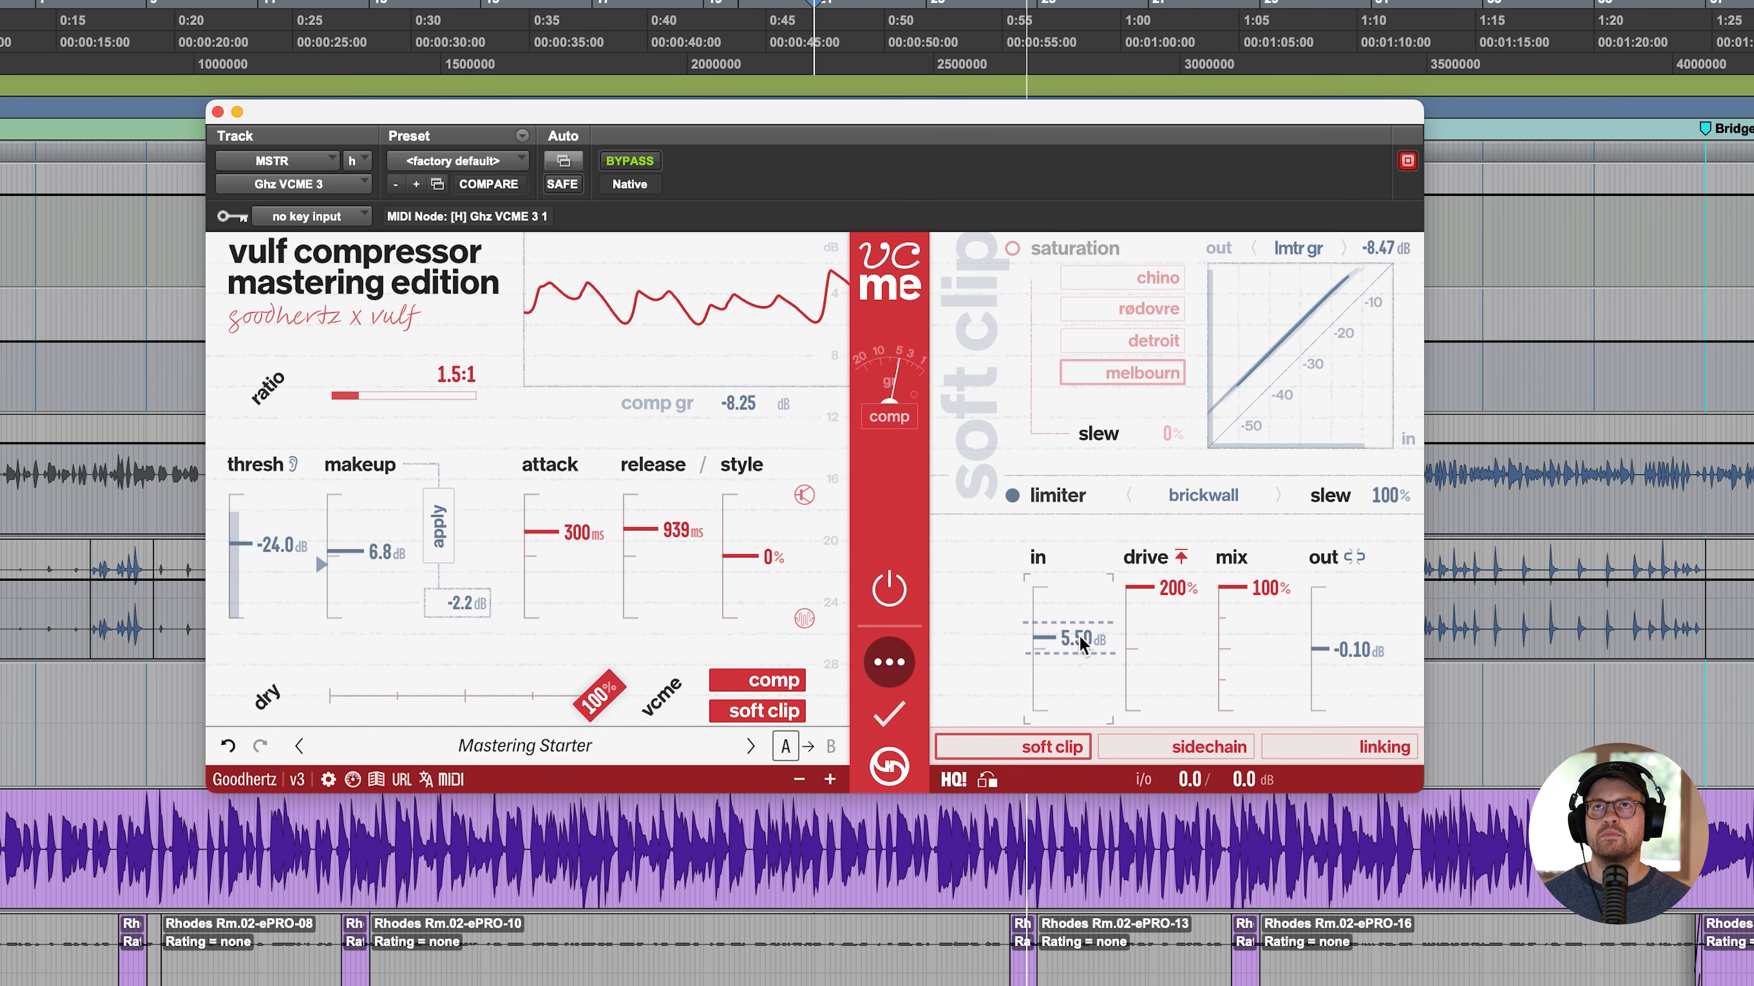
left_click_drag(1082, 643, 1082, 639)
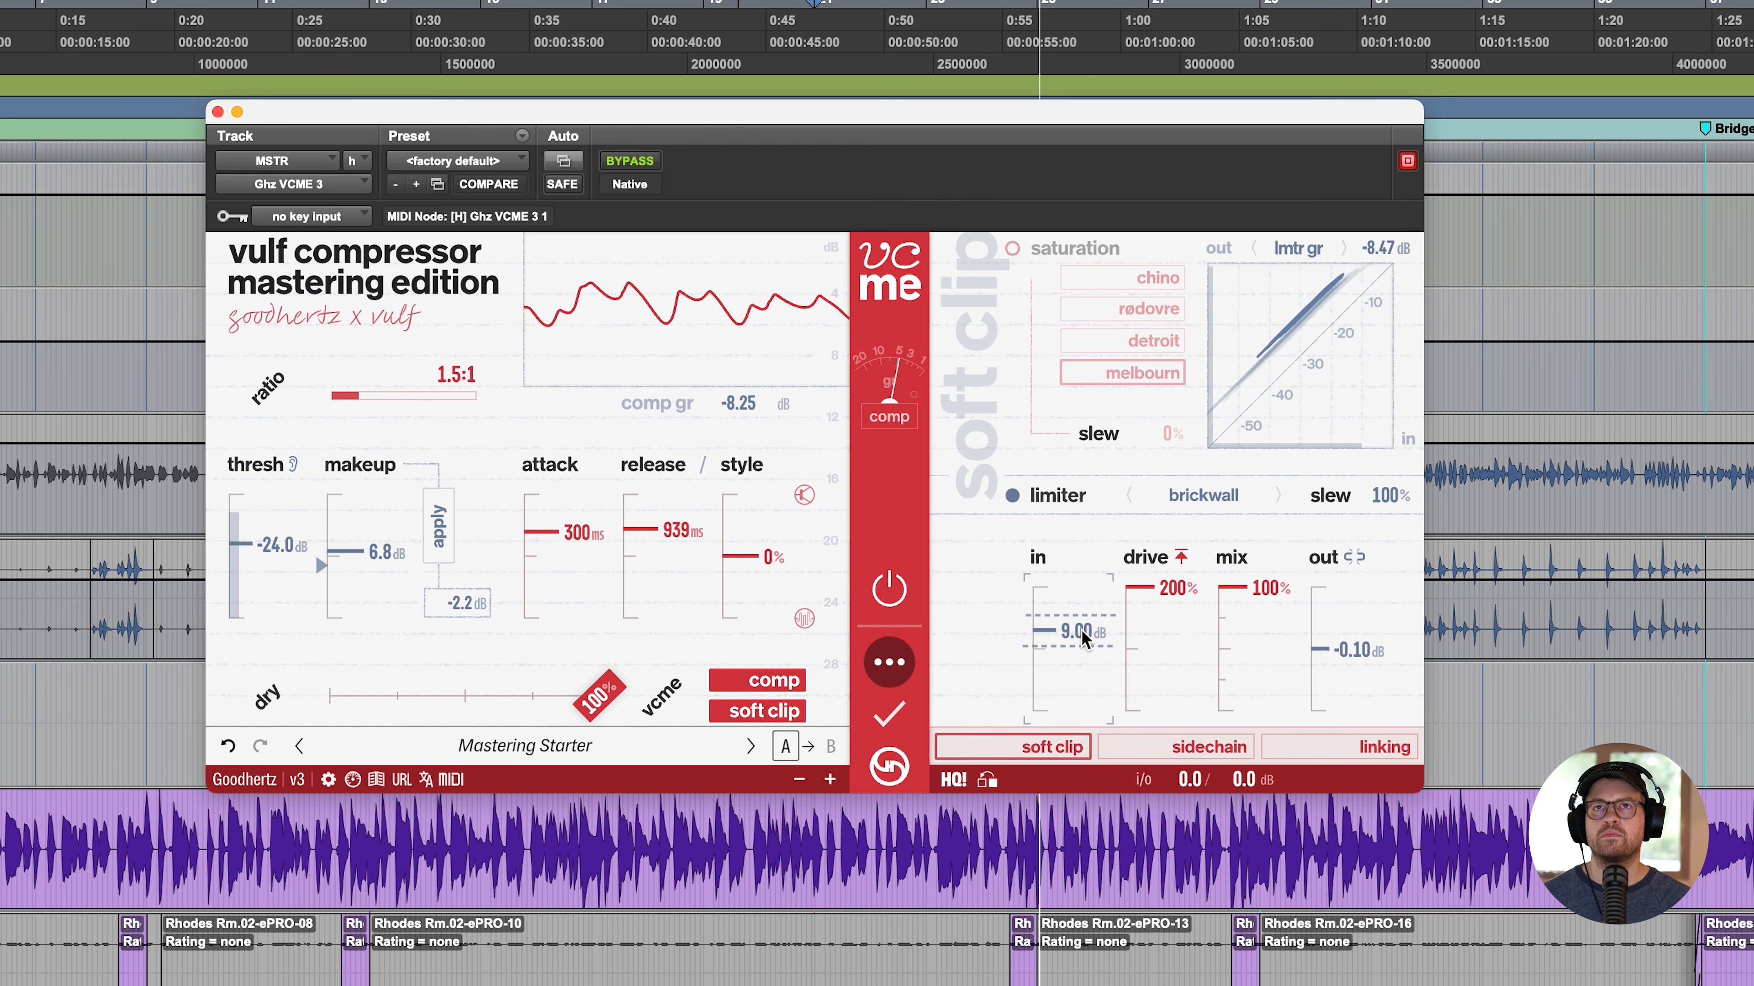
left_click(1354, 557)
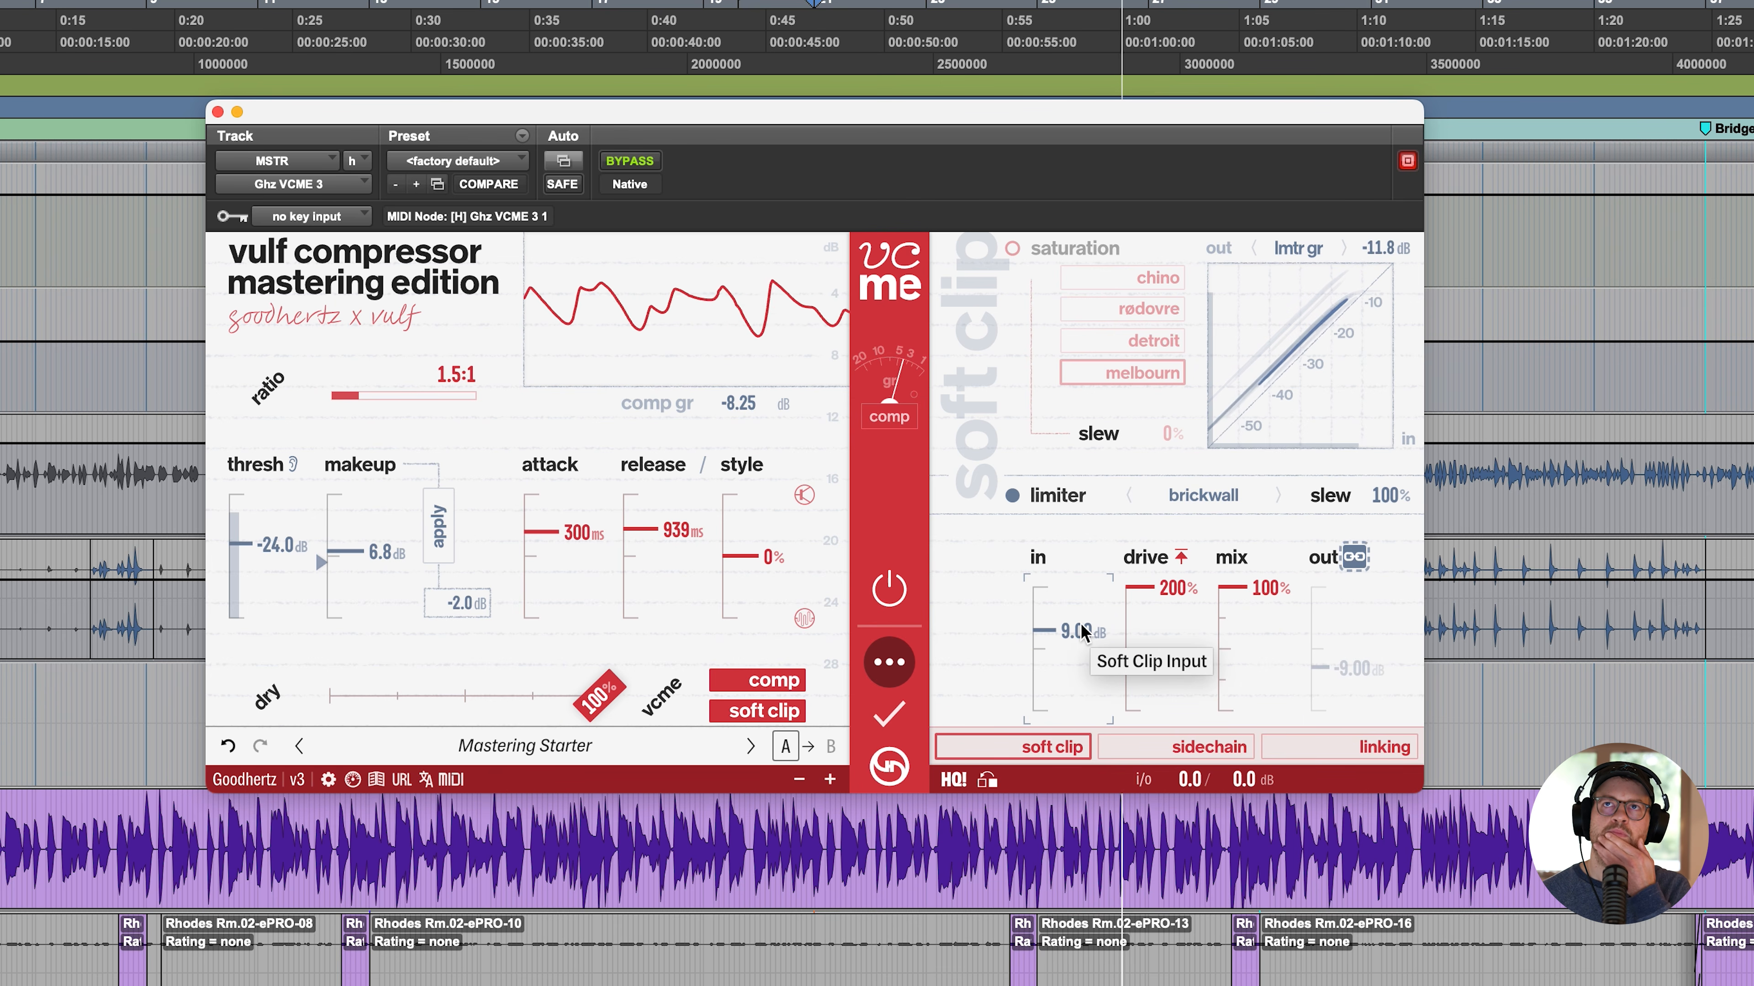
- Compare the whole plugin off and on, and the soft clip section off and on, during playback
left_click(901, 585)
left_click(901, 585)
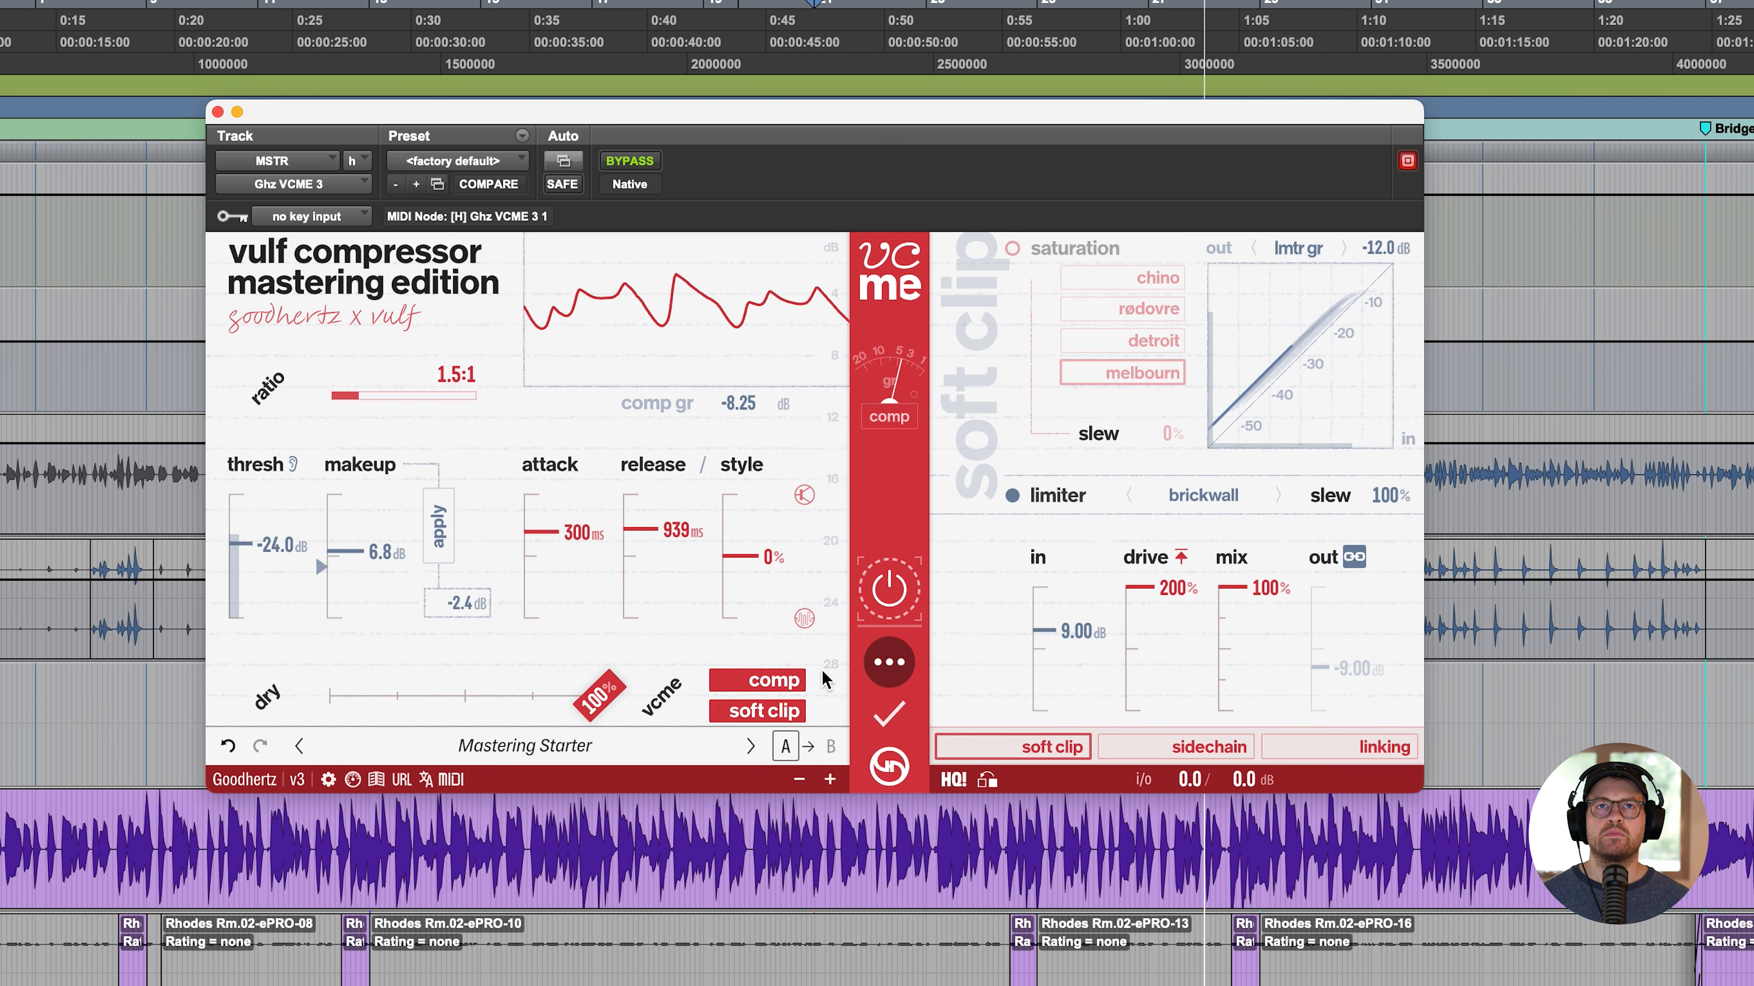
left_click(764, 711)
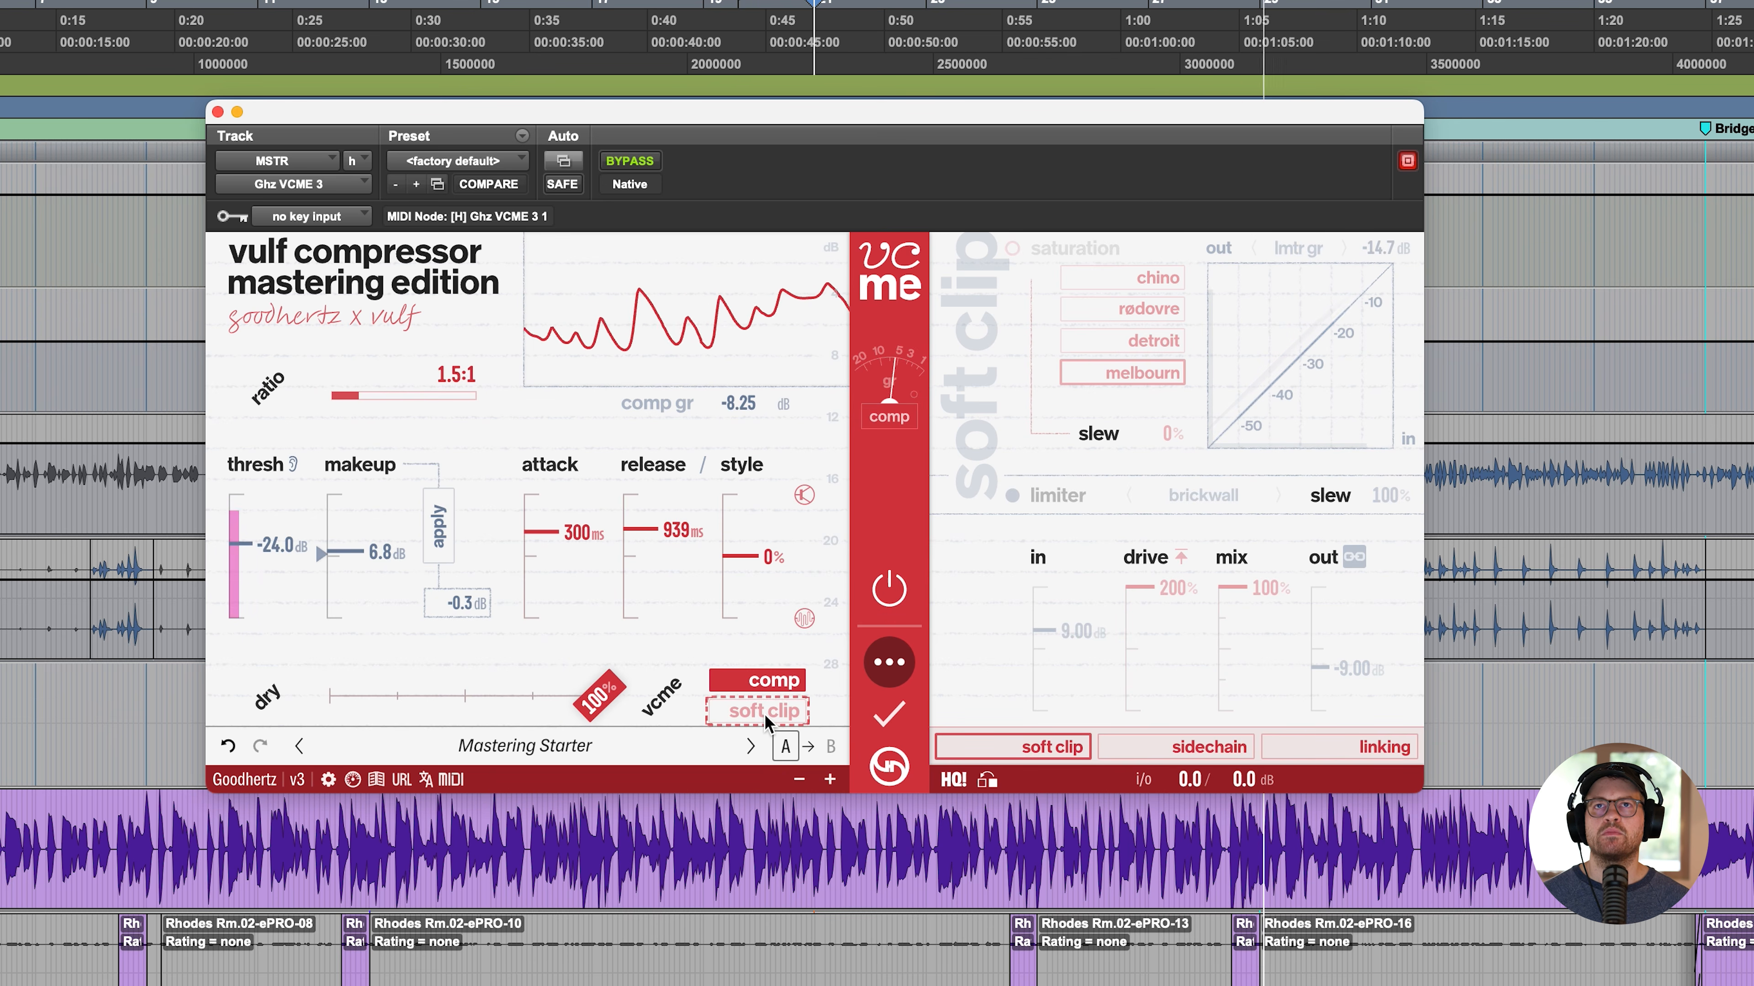
left_click(764, 712)
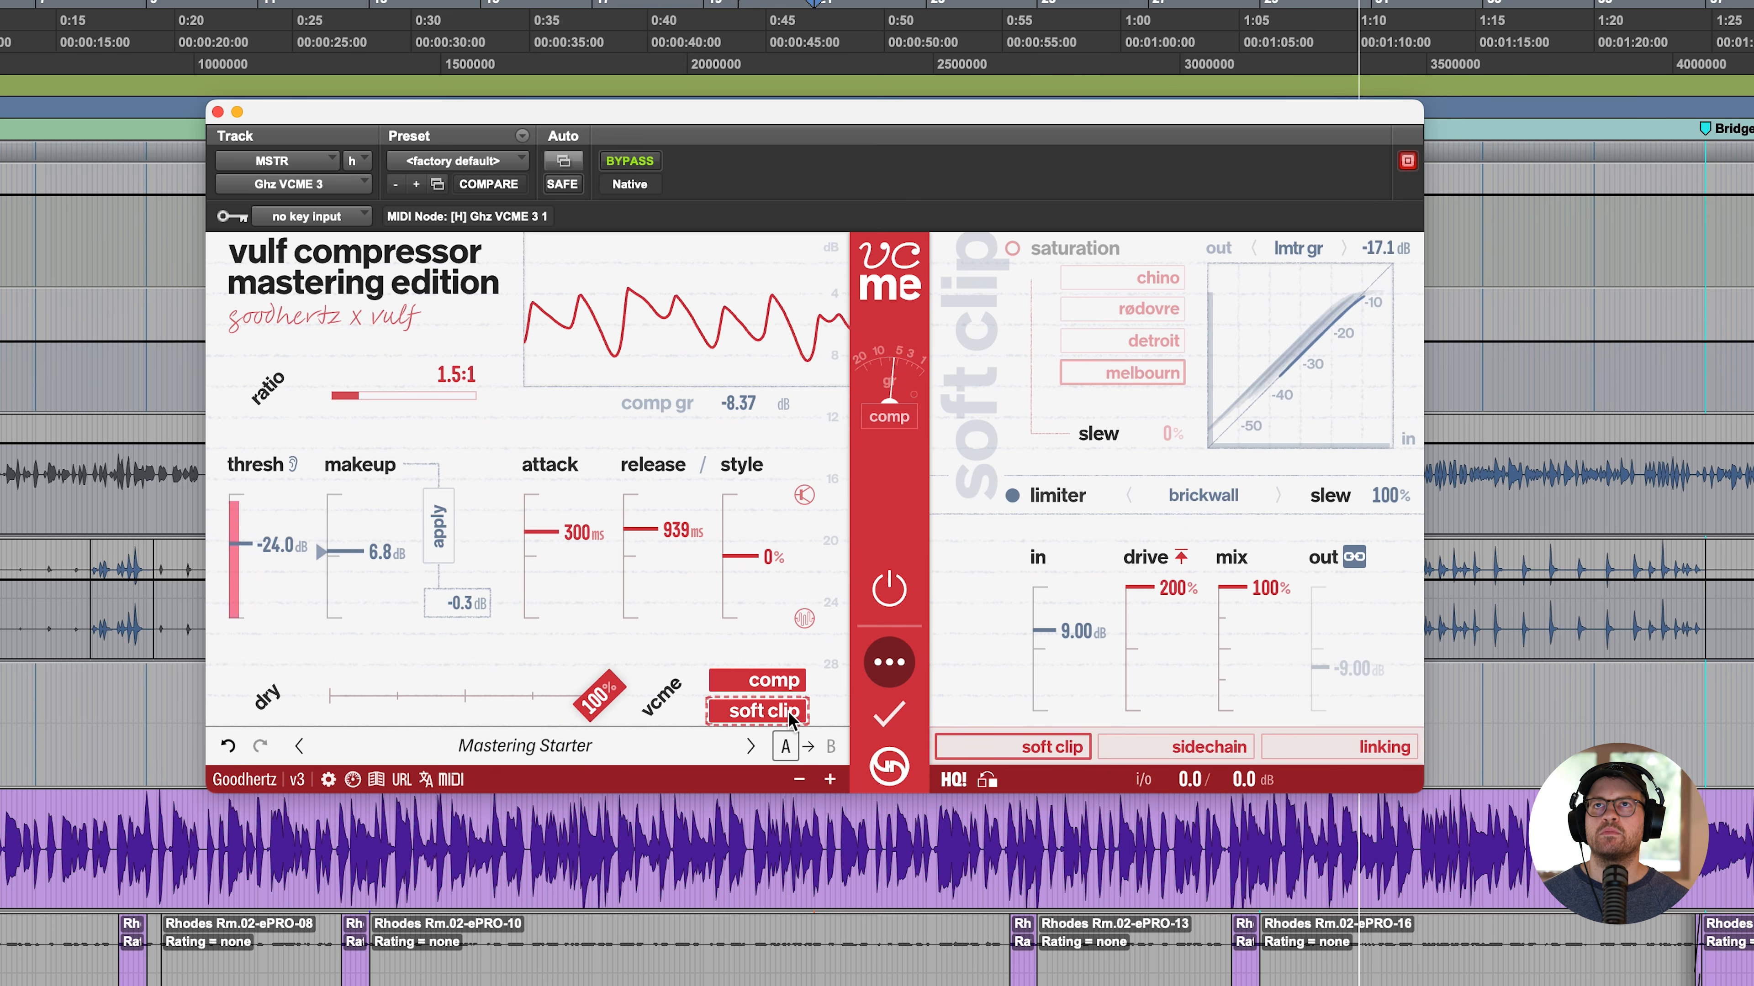
- Audition the brickwall limiter's slew on the master by alternating between 0% and slower settings, including 121%
left_click_drag(1389, 496, 1374, 585)
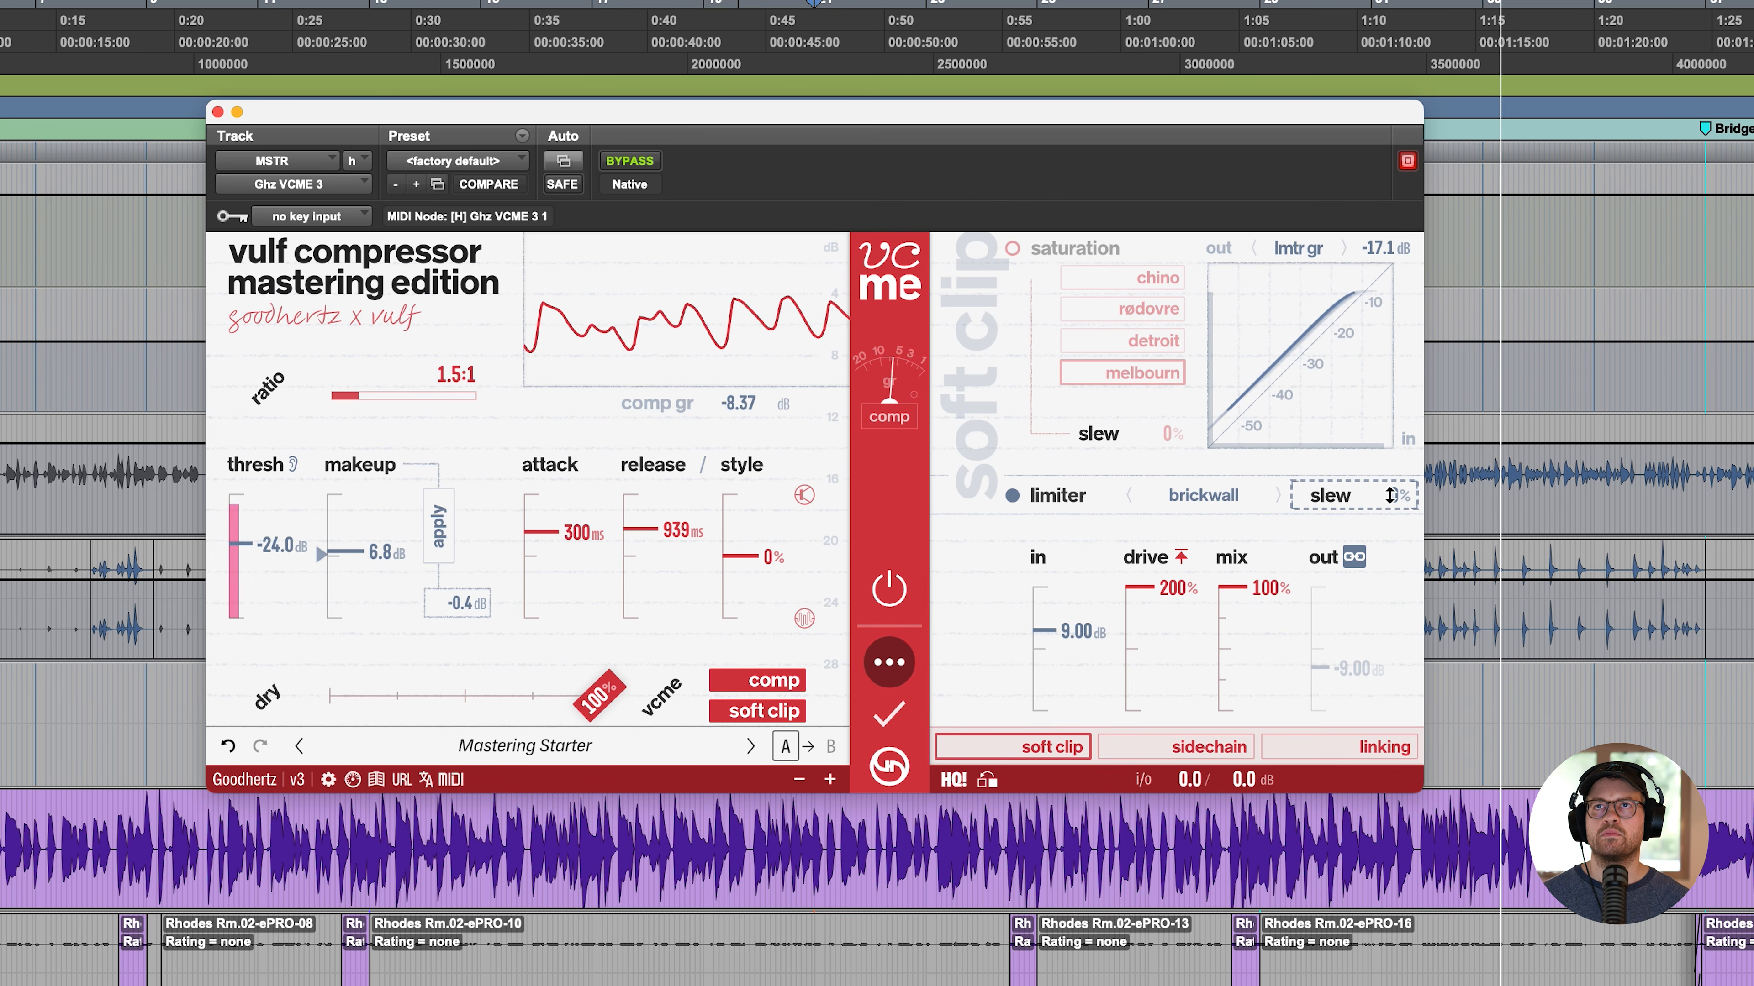
left_click_drag(1390, 496, 1403, 340)
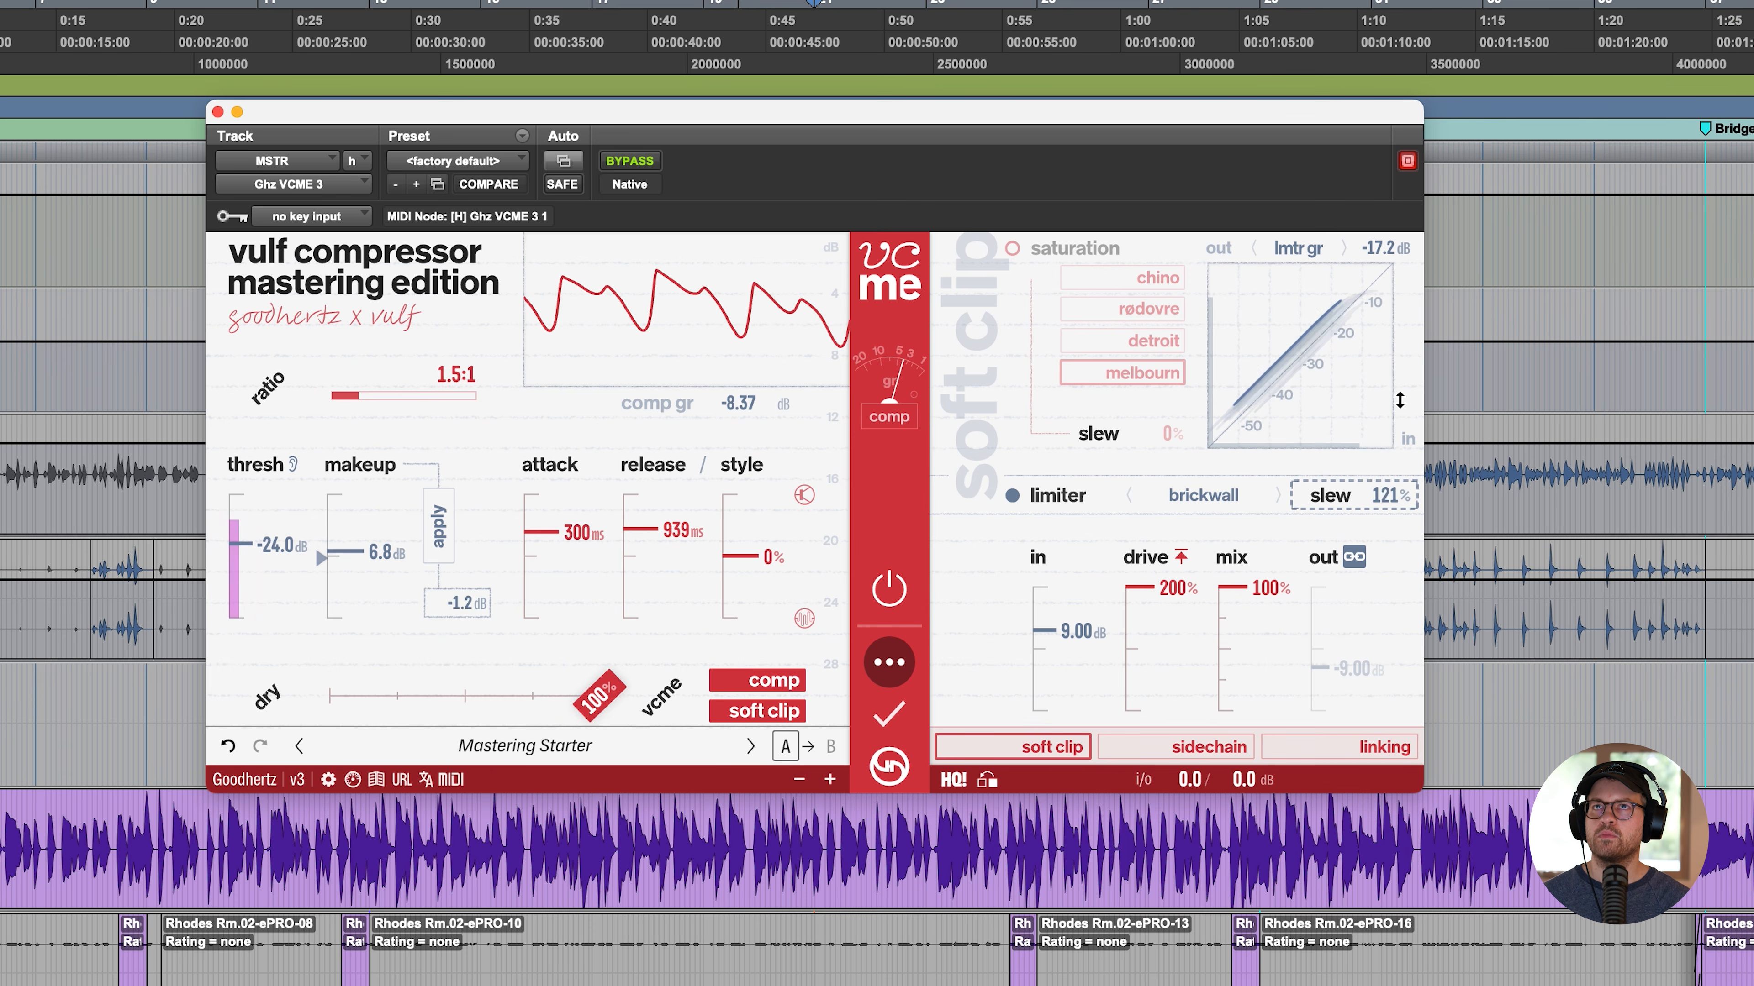
left_click_drag(1394, 417, 1391, 433)
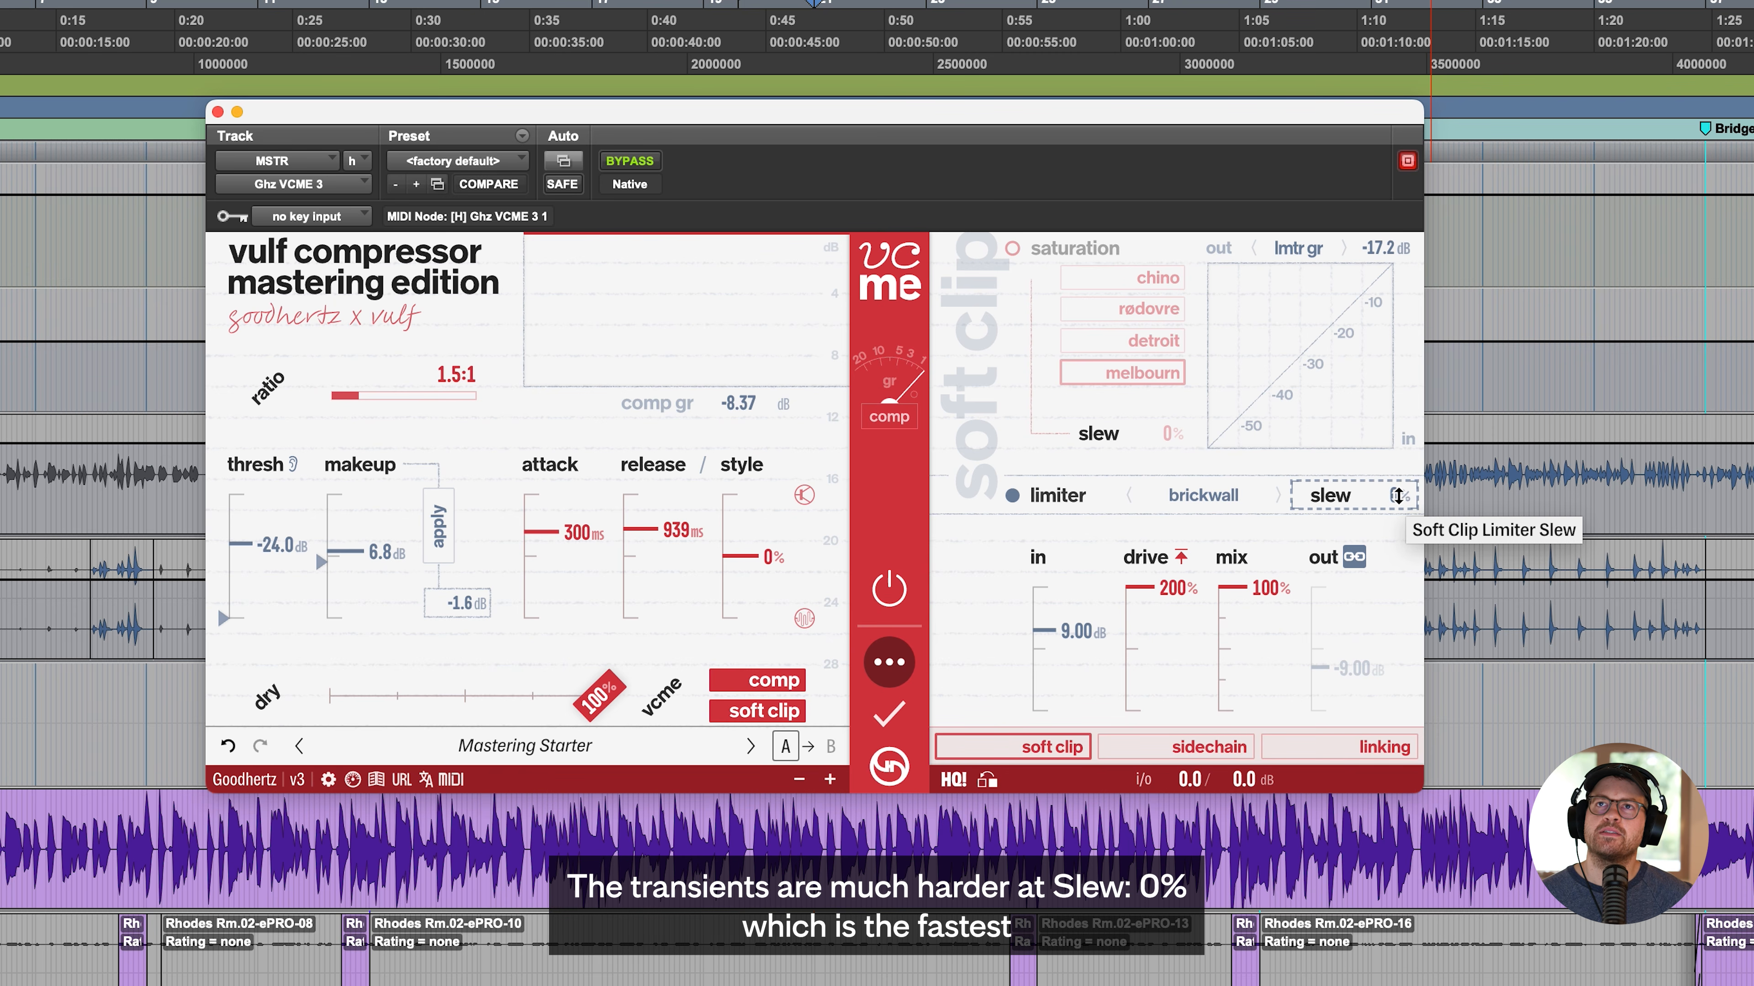
left_click_drag(1397, 495, 1399, 430)
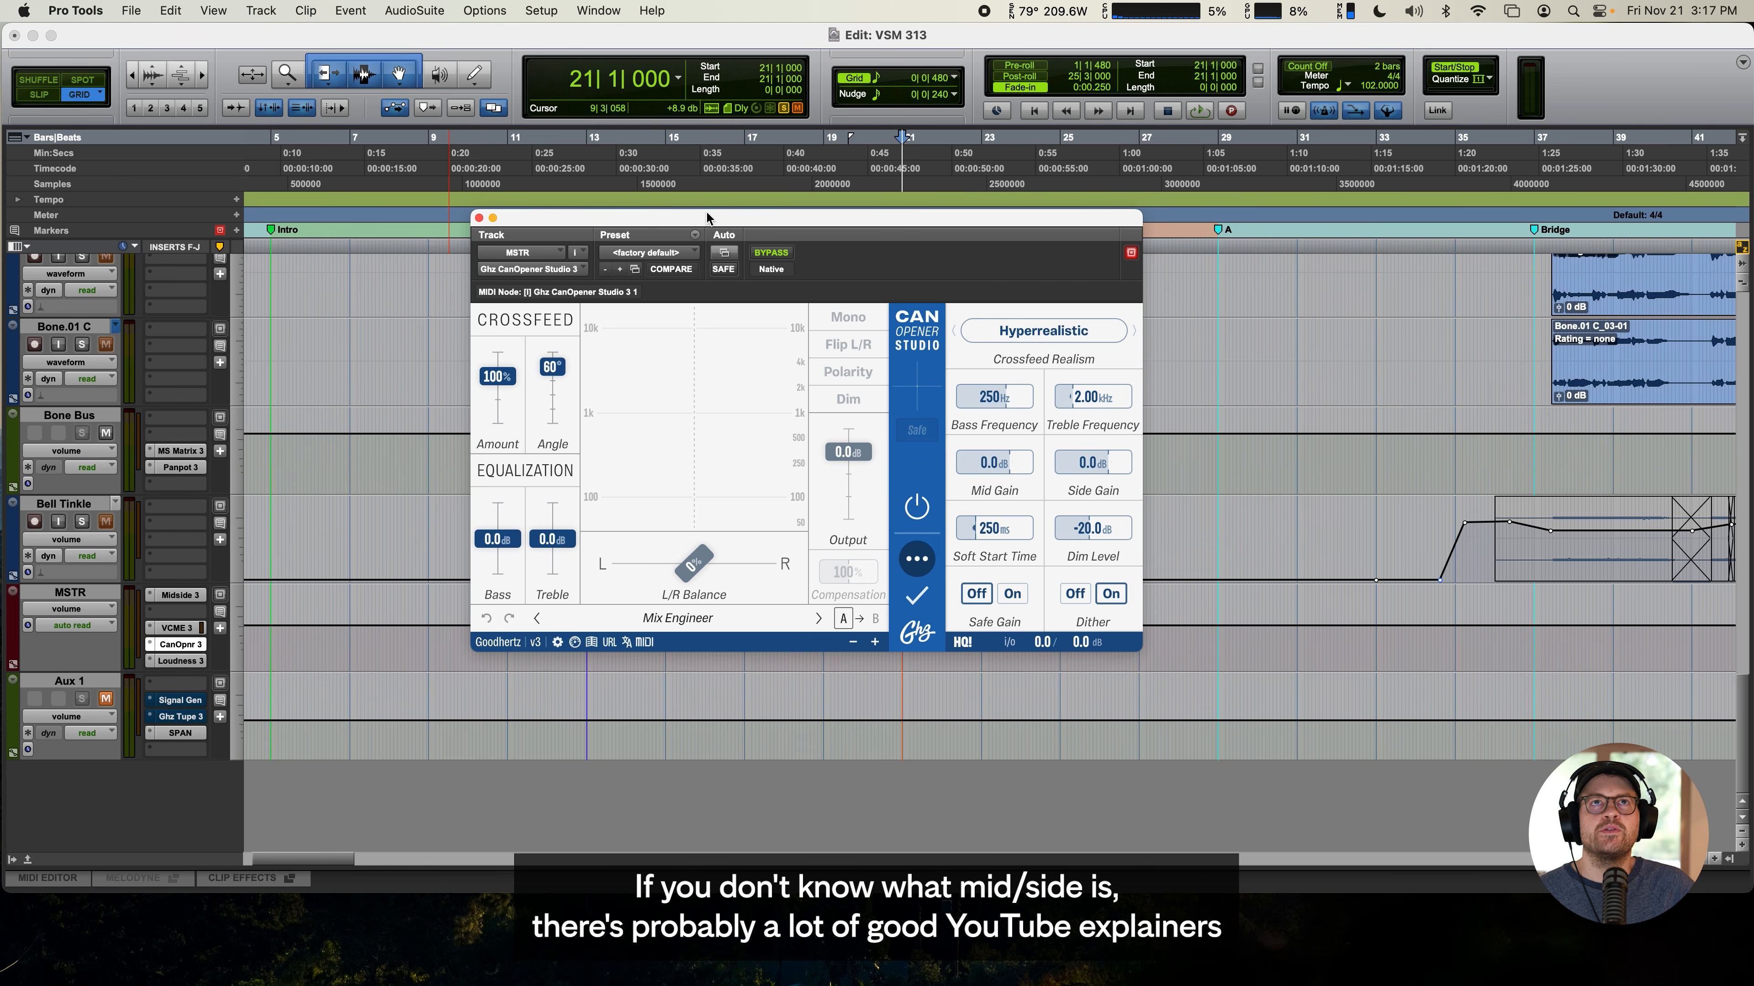
- Play the track through CanOpener Studio on MSTR with the side gain at -INF, and reset the side gain to 0.0 dB
left_click_drag(706, 218, 814, 316)
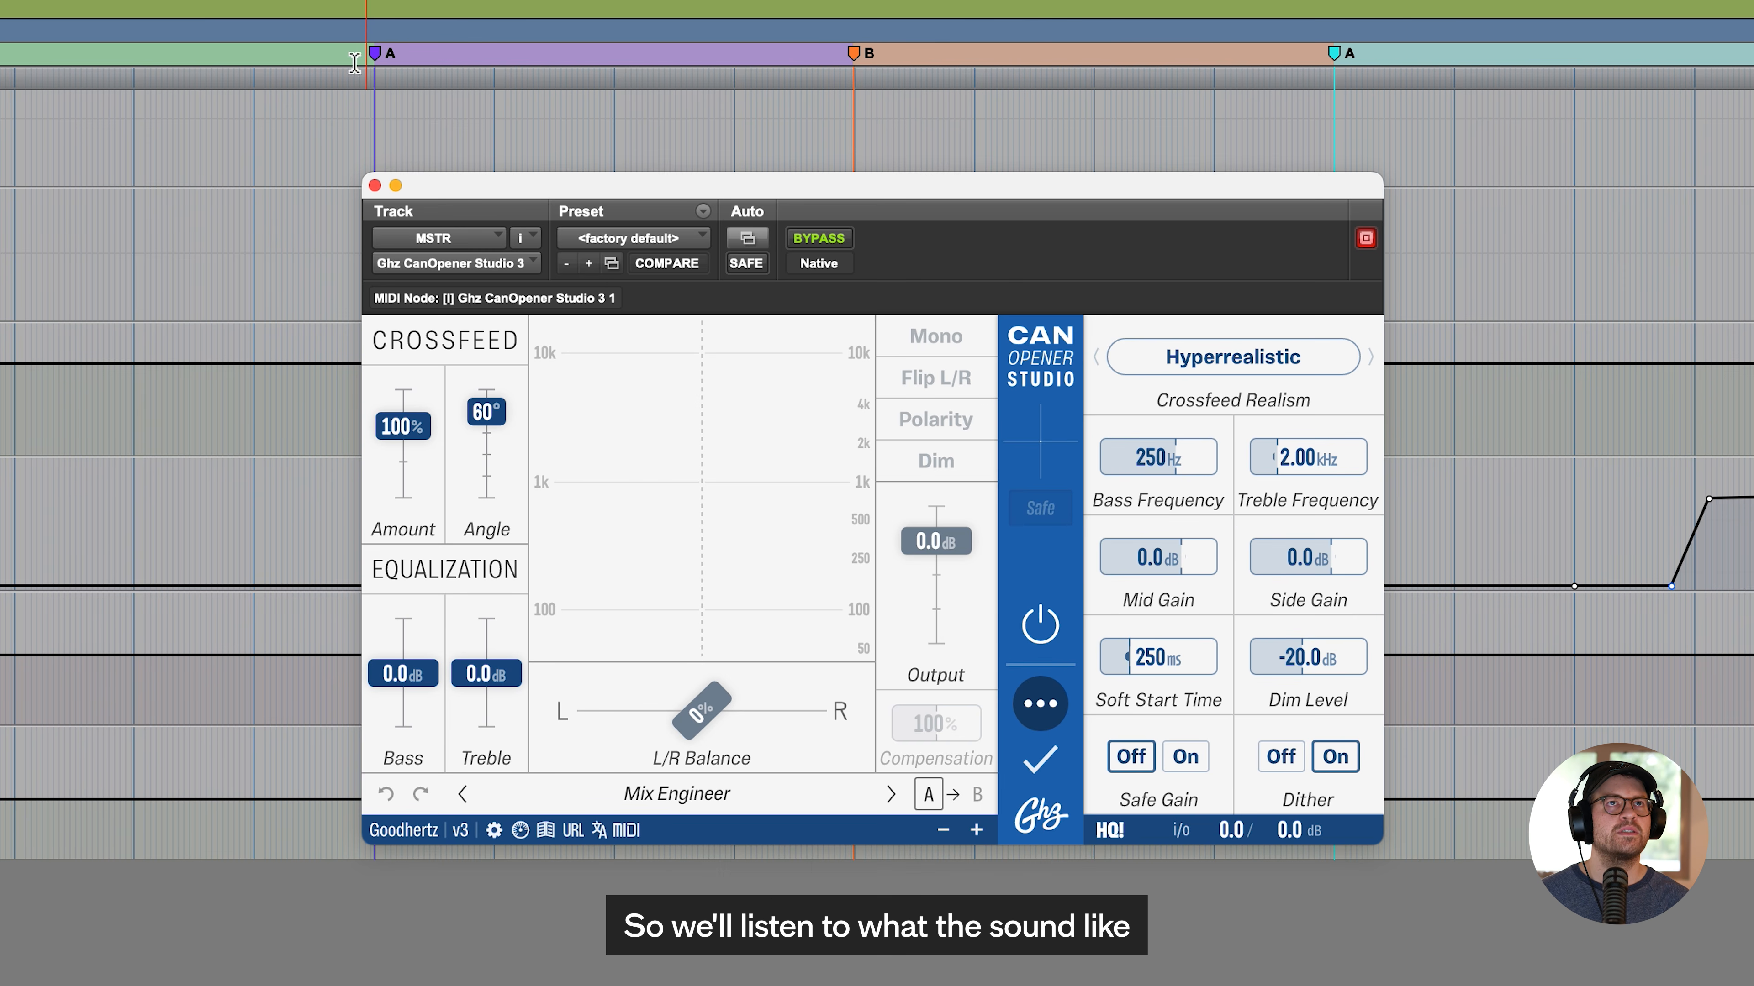
scroll(296, 155, "up", 10)
key("space")
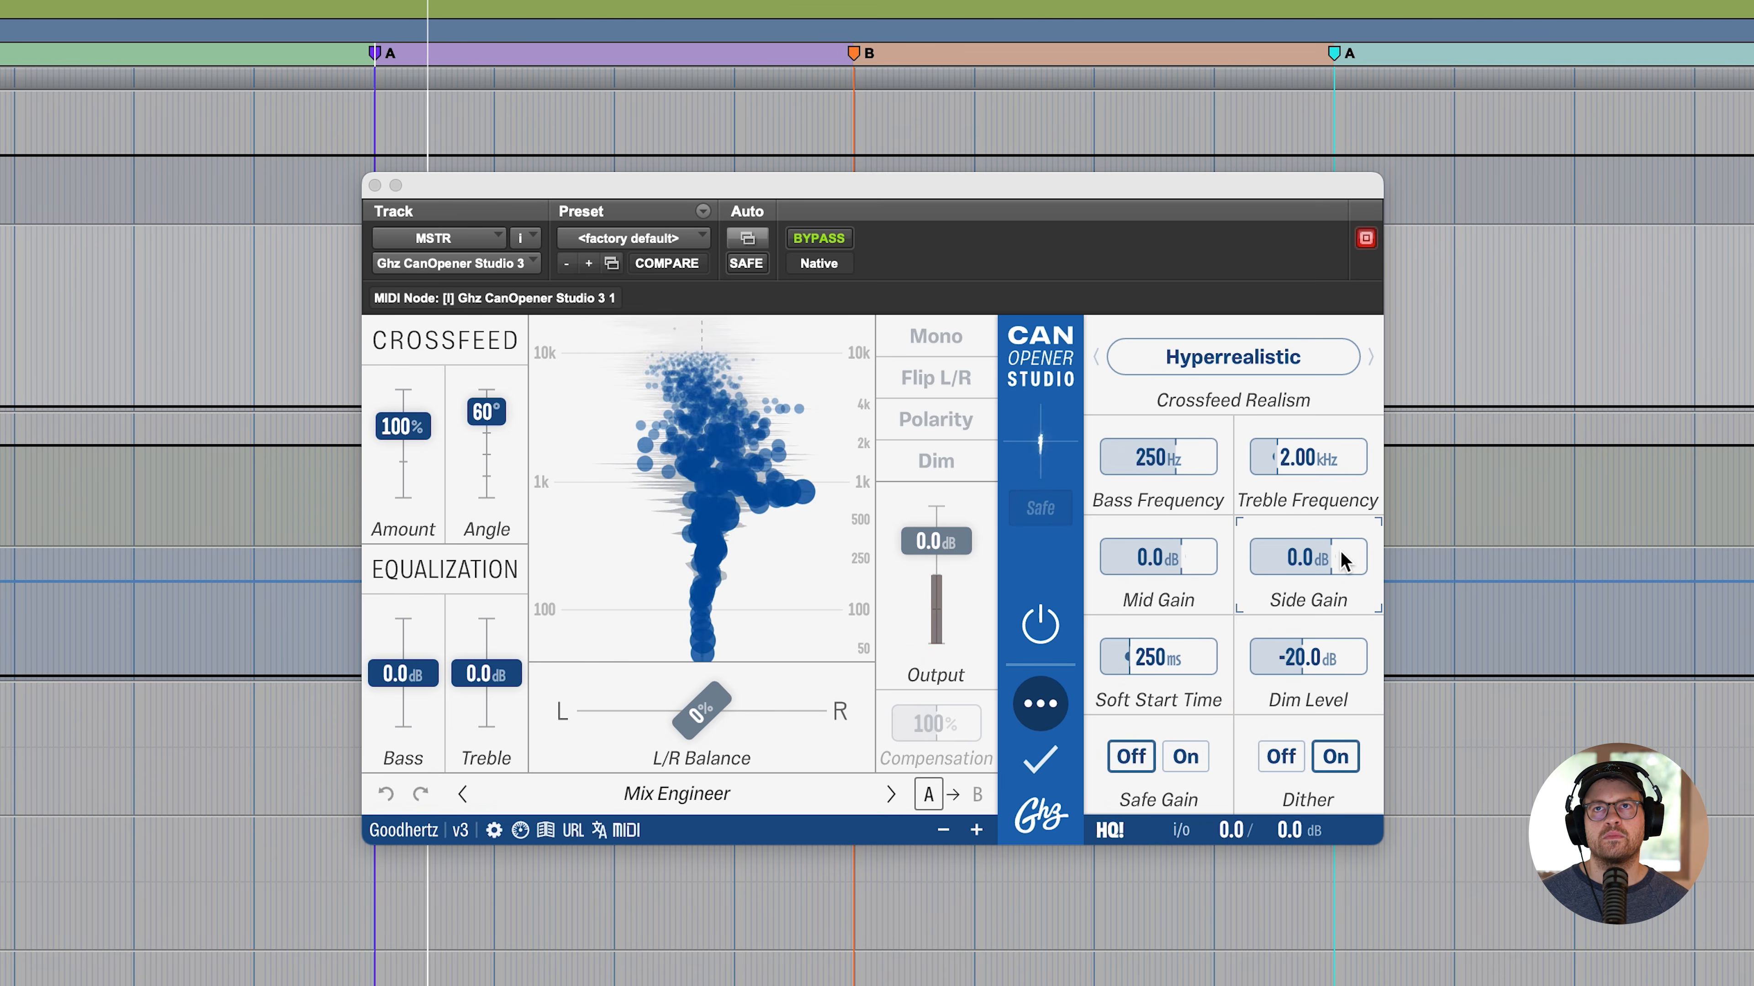
left_click_drag(1333, 558, 930, 567)
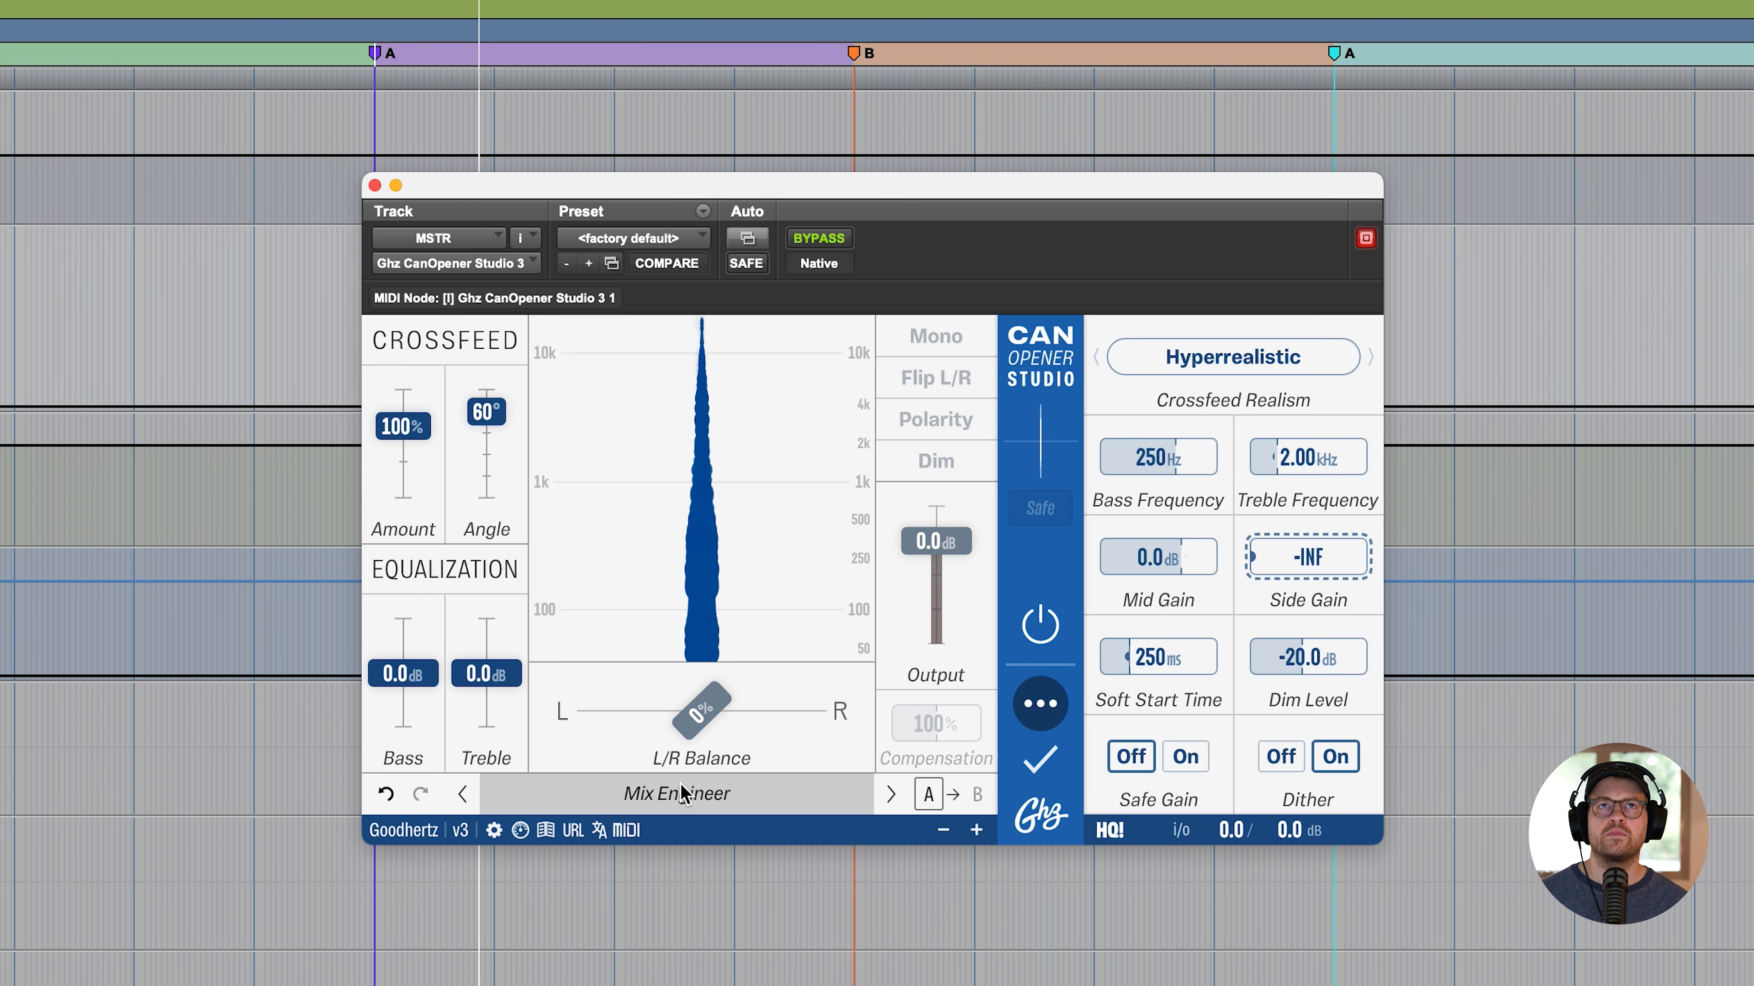
double_click(1269, 558)
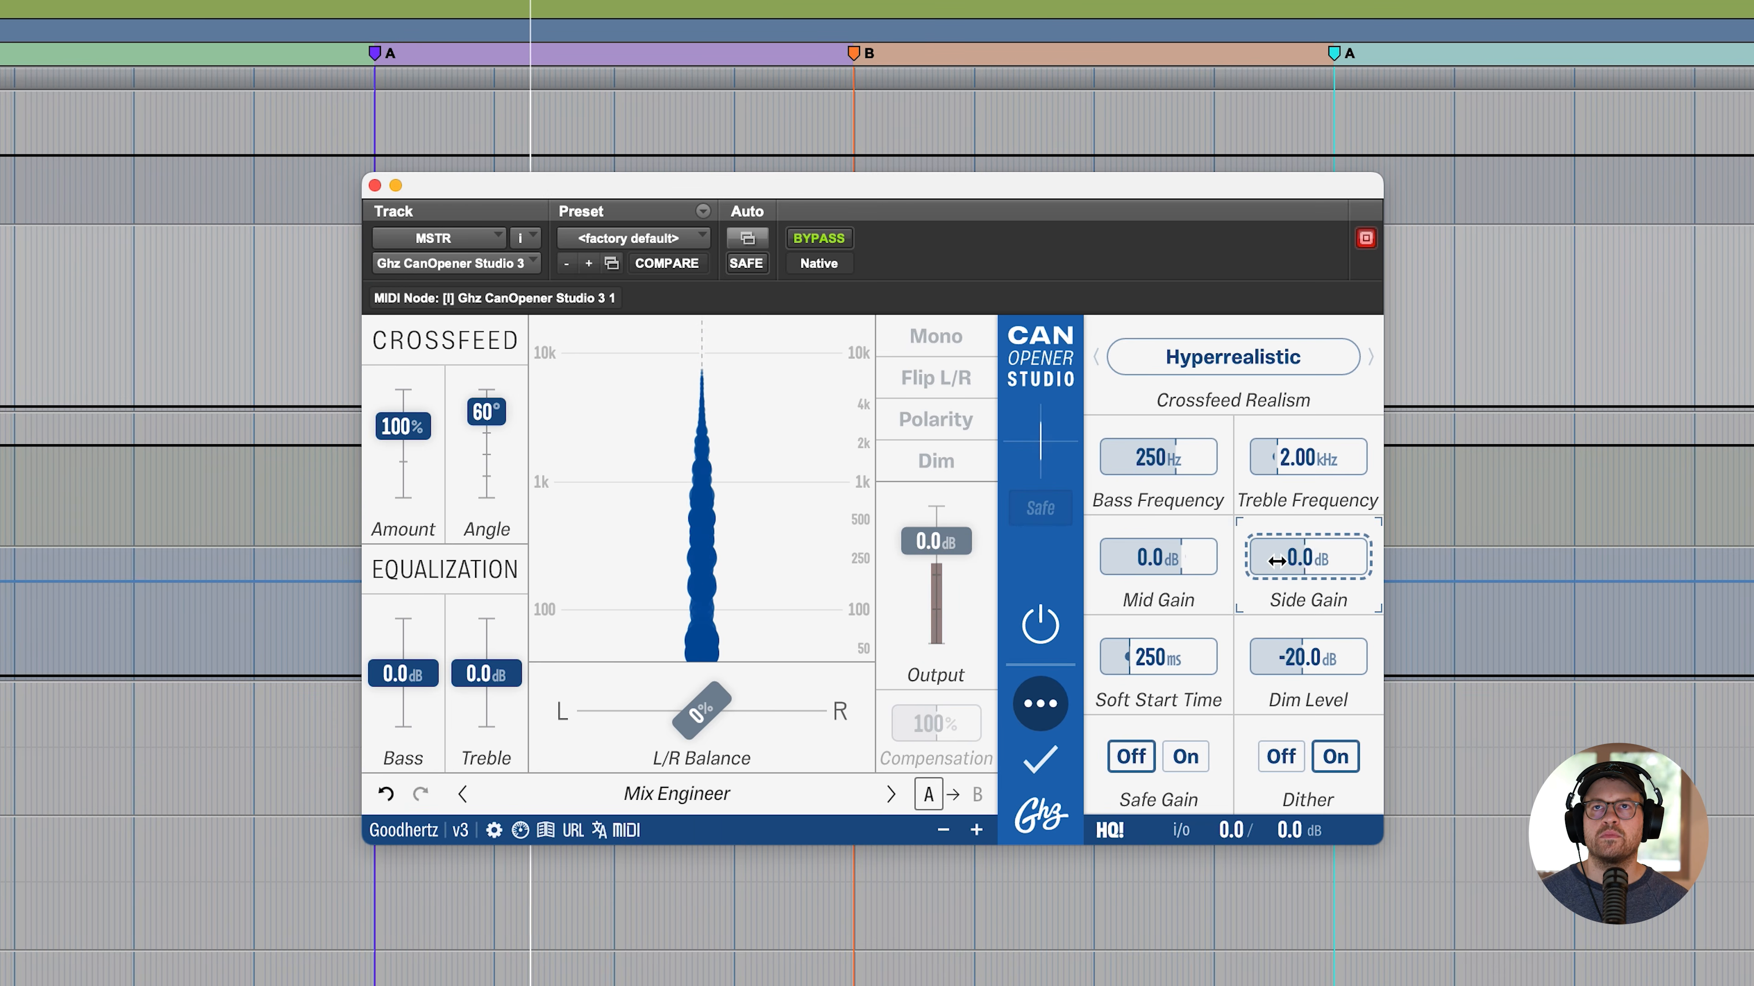
- Audition the side signal with the mid gain at -INF, try the crossfeed amount at 0%, and reset both controls
left_click_drag(1182, 566, 580, 603)
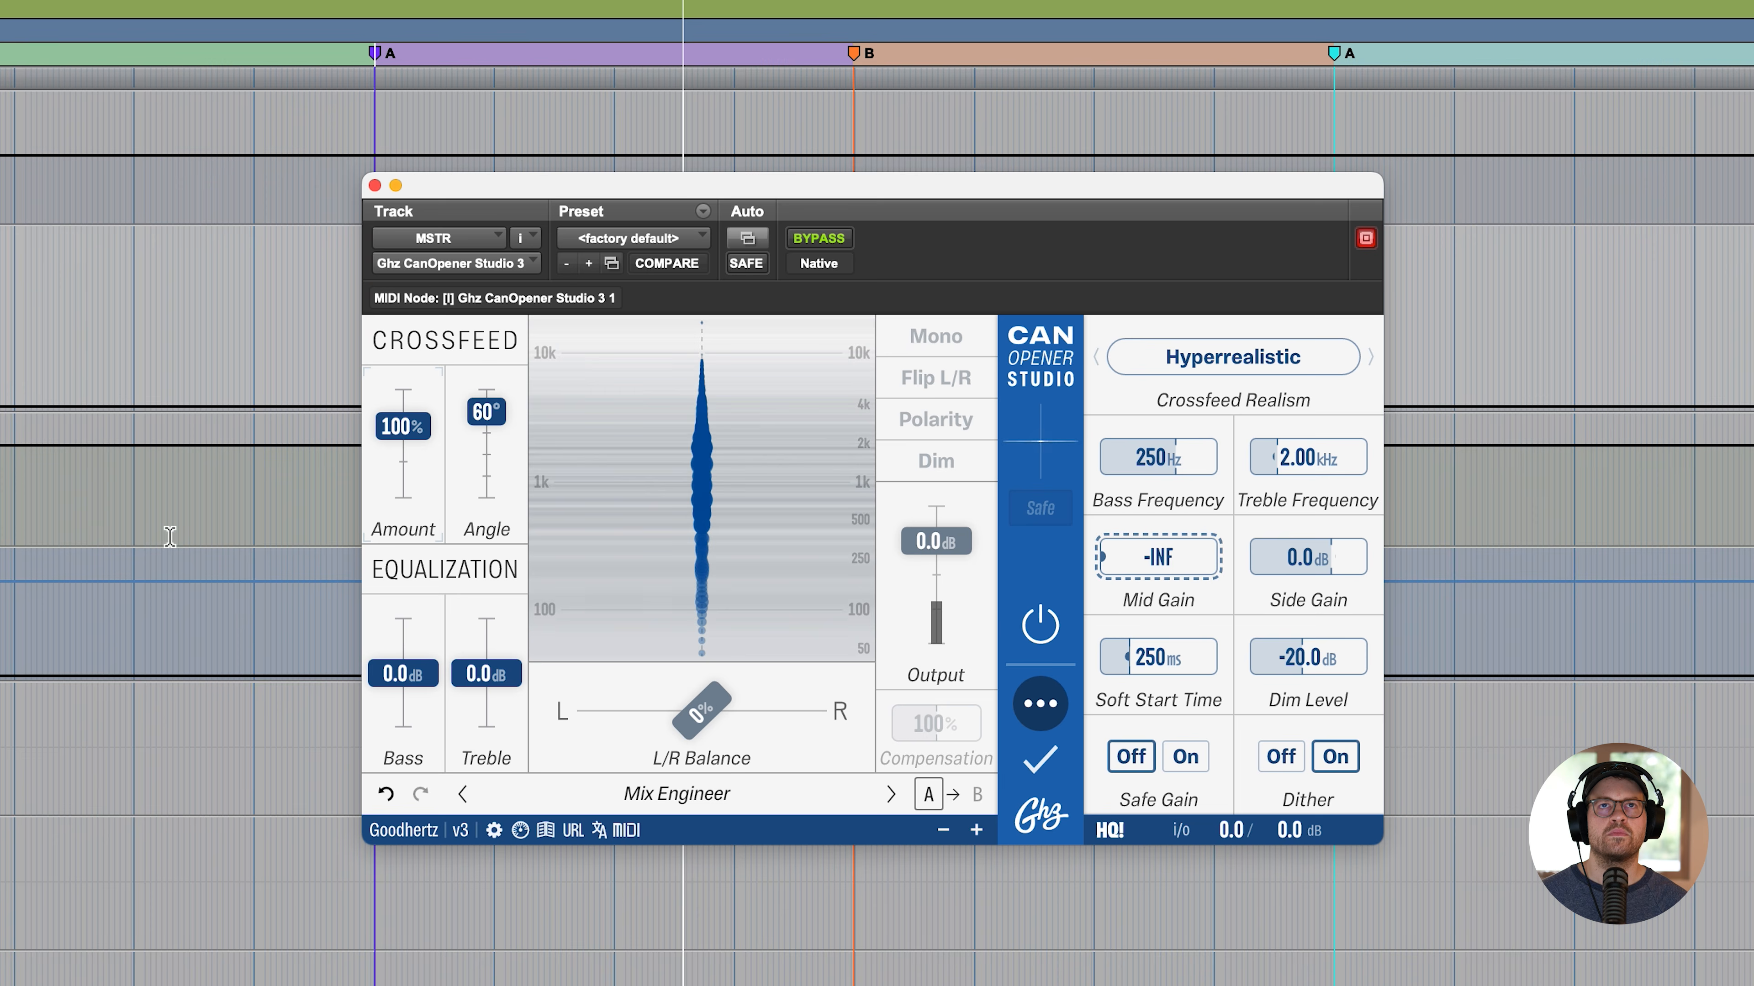
scroll(166, 546, "down", 5)
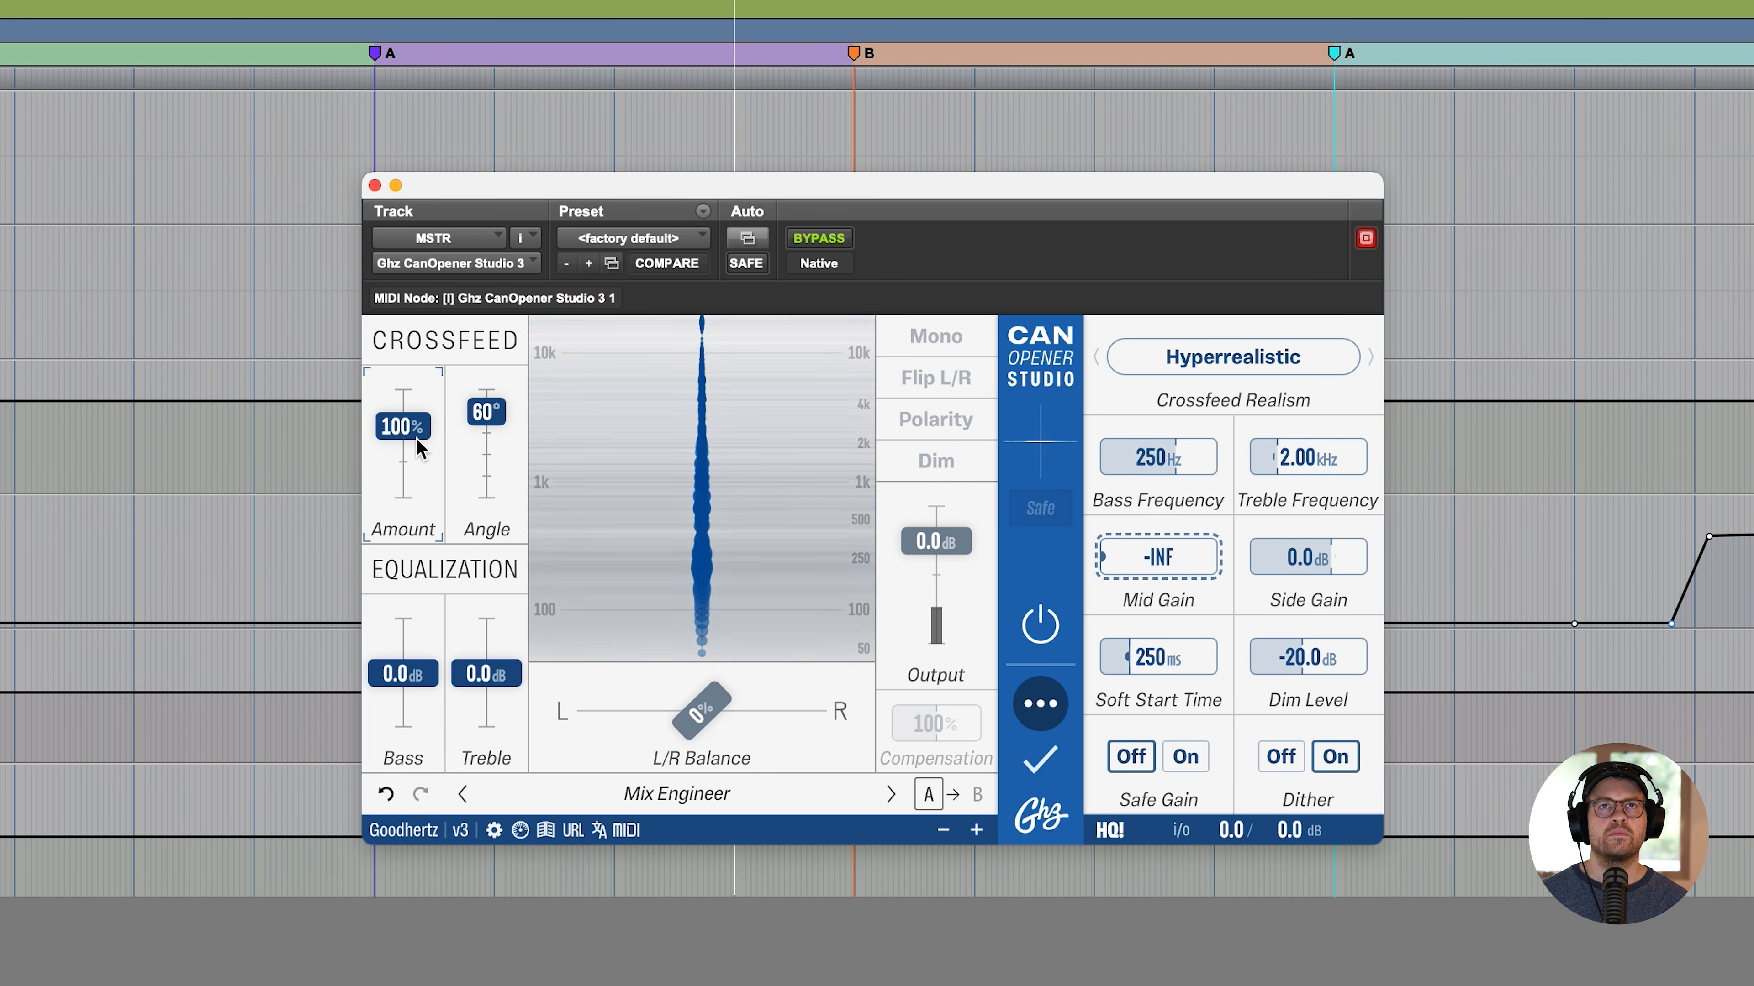
left_click_drag(414, 434, 401, 503)
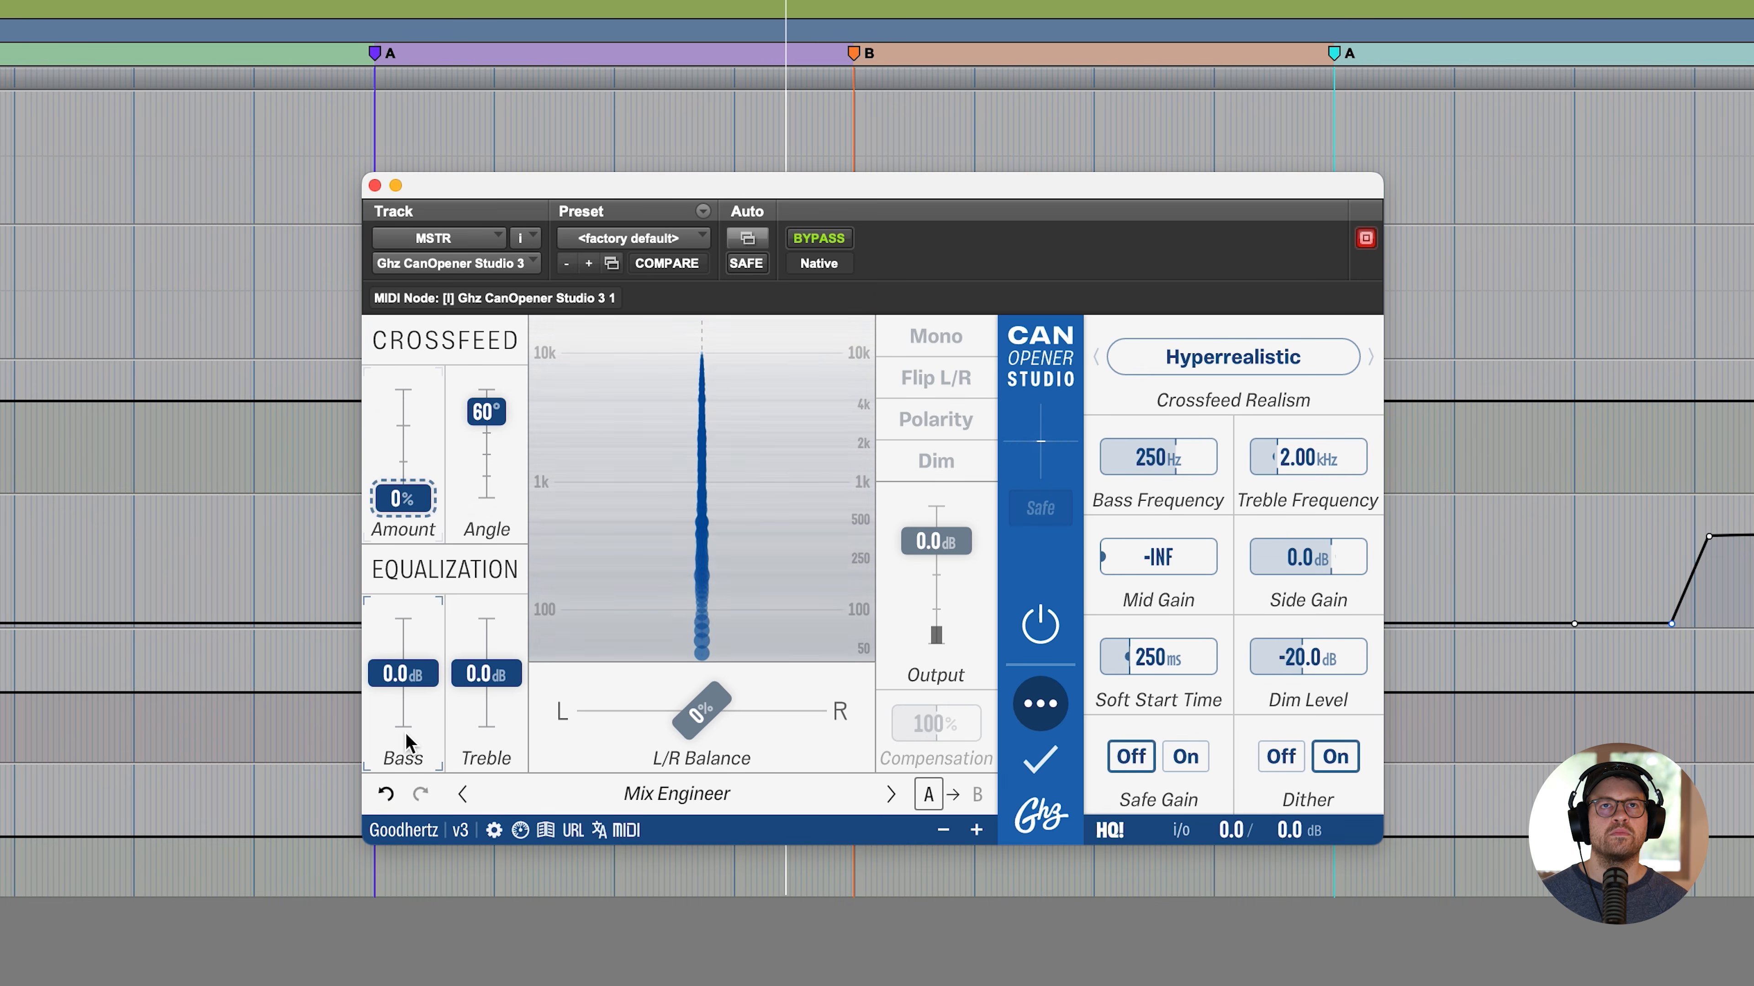
double_click(392, 506)
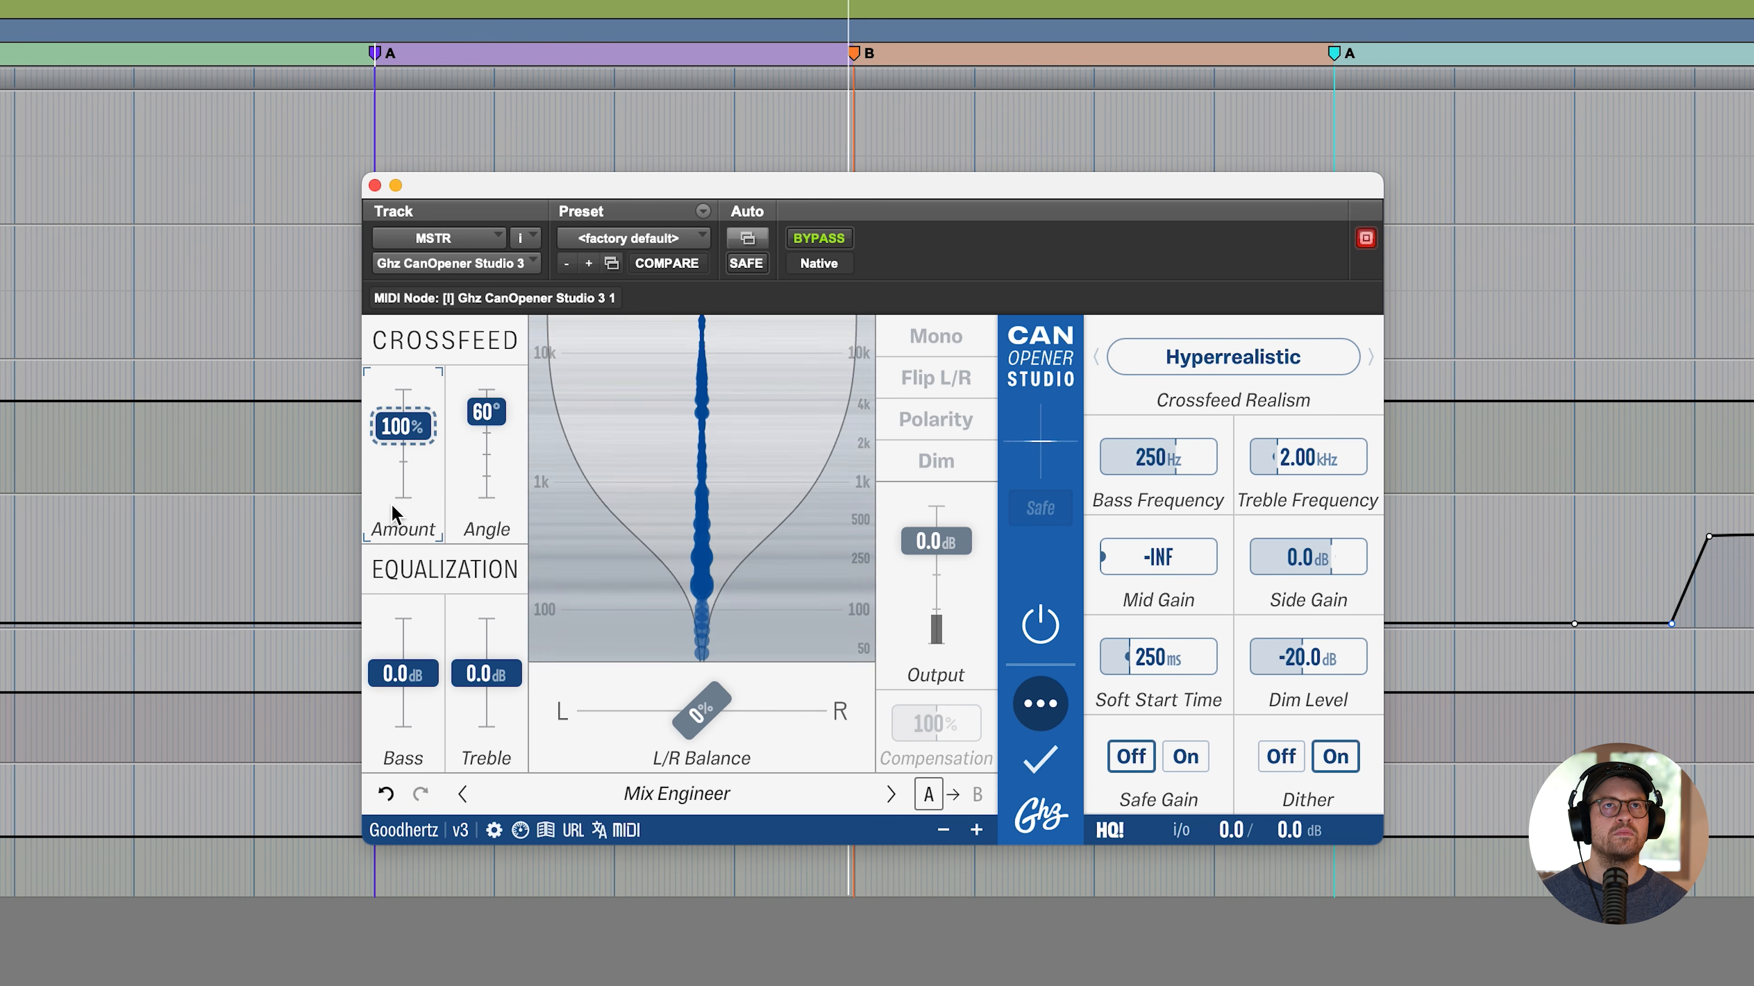
double_click(1137, 576)
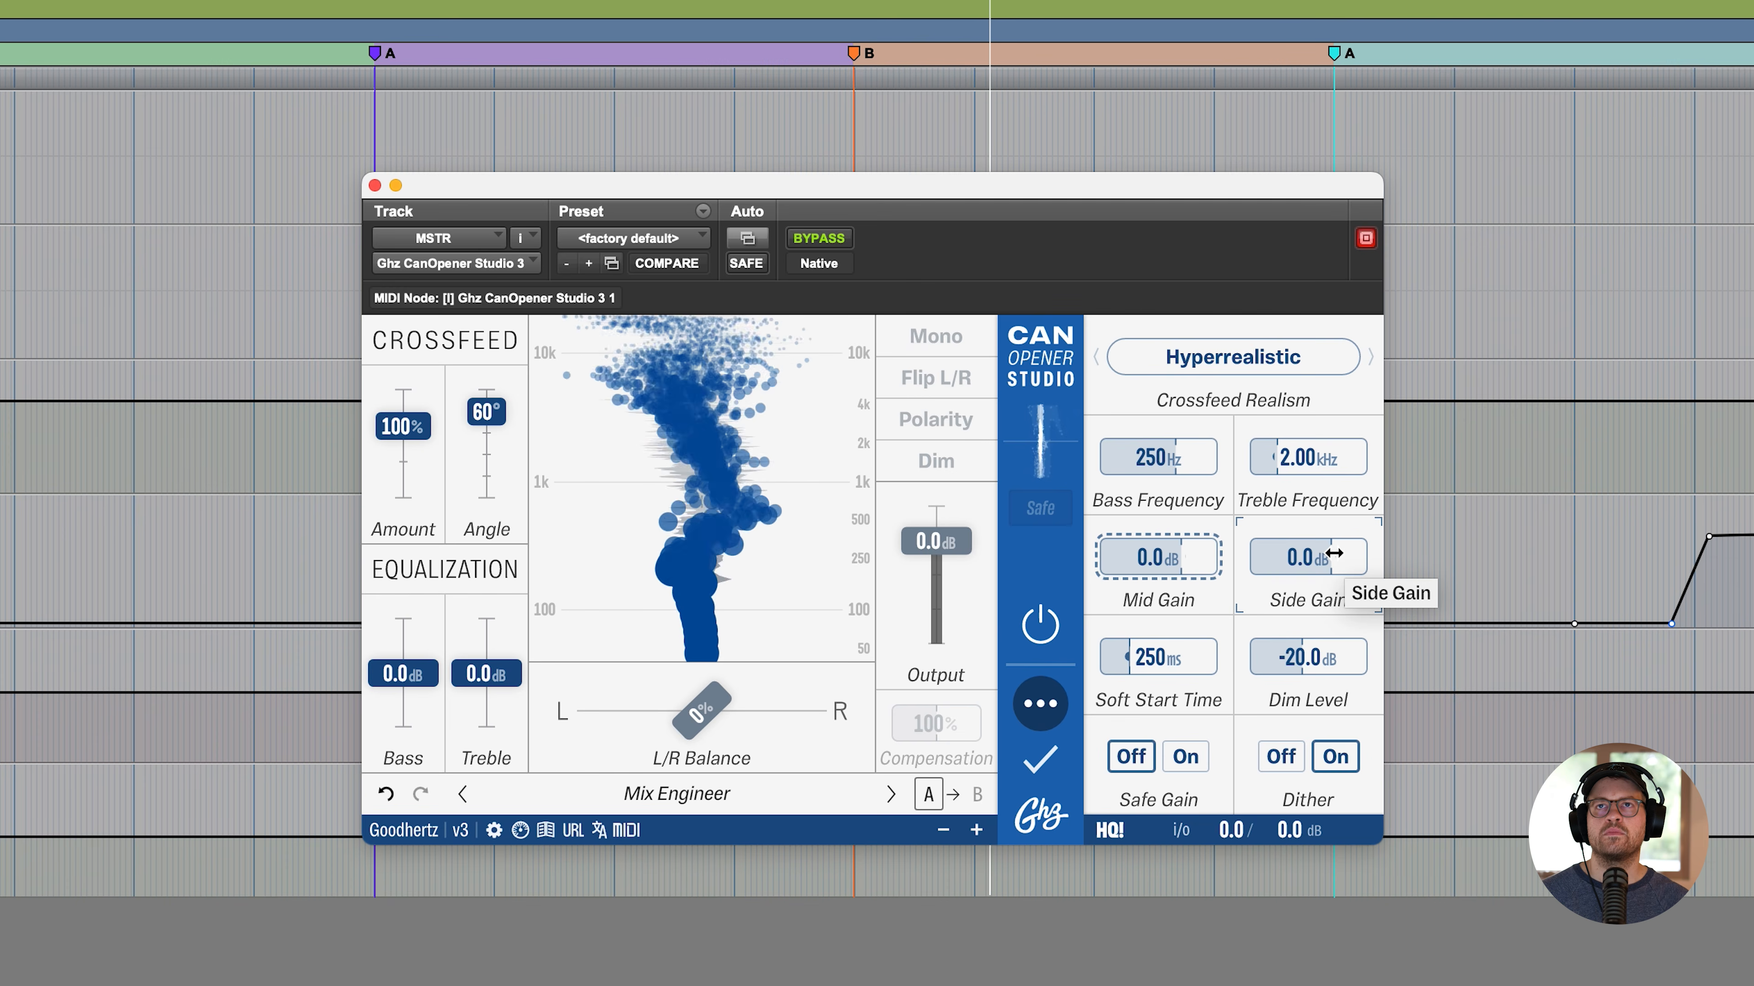
- Compare the mid and side signals by setting the side gain and the mid gain to -INF in turn, resetting each to 0.0 dB
left_click_drag(1334, 552, 1307, 563)
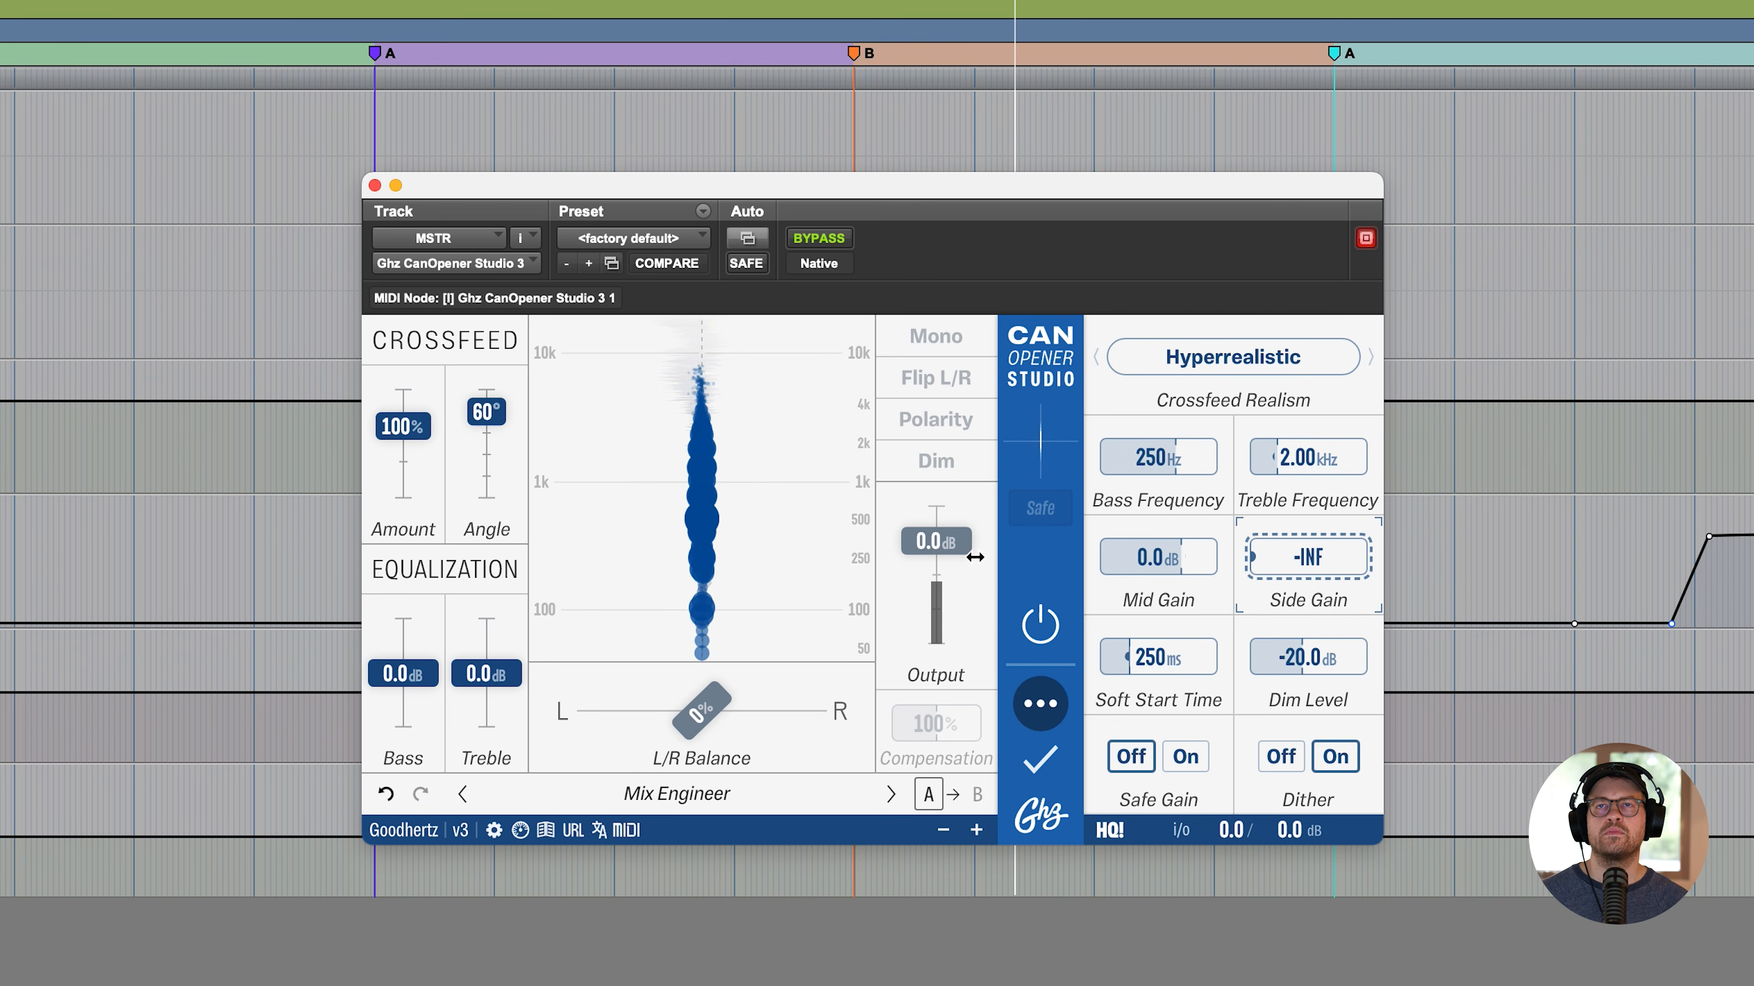
double_click(1296, 563)
left_click_drag(1169, 559, 782, 563)
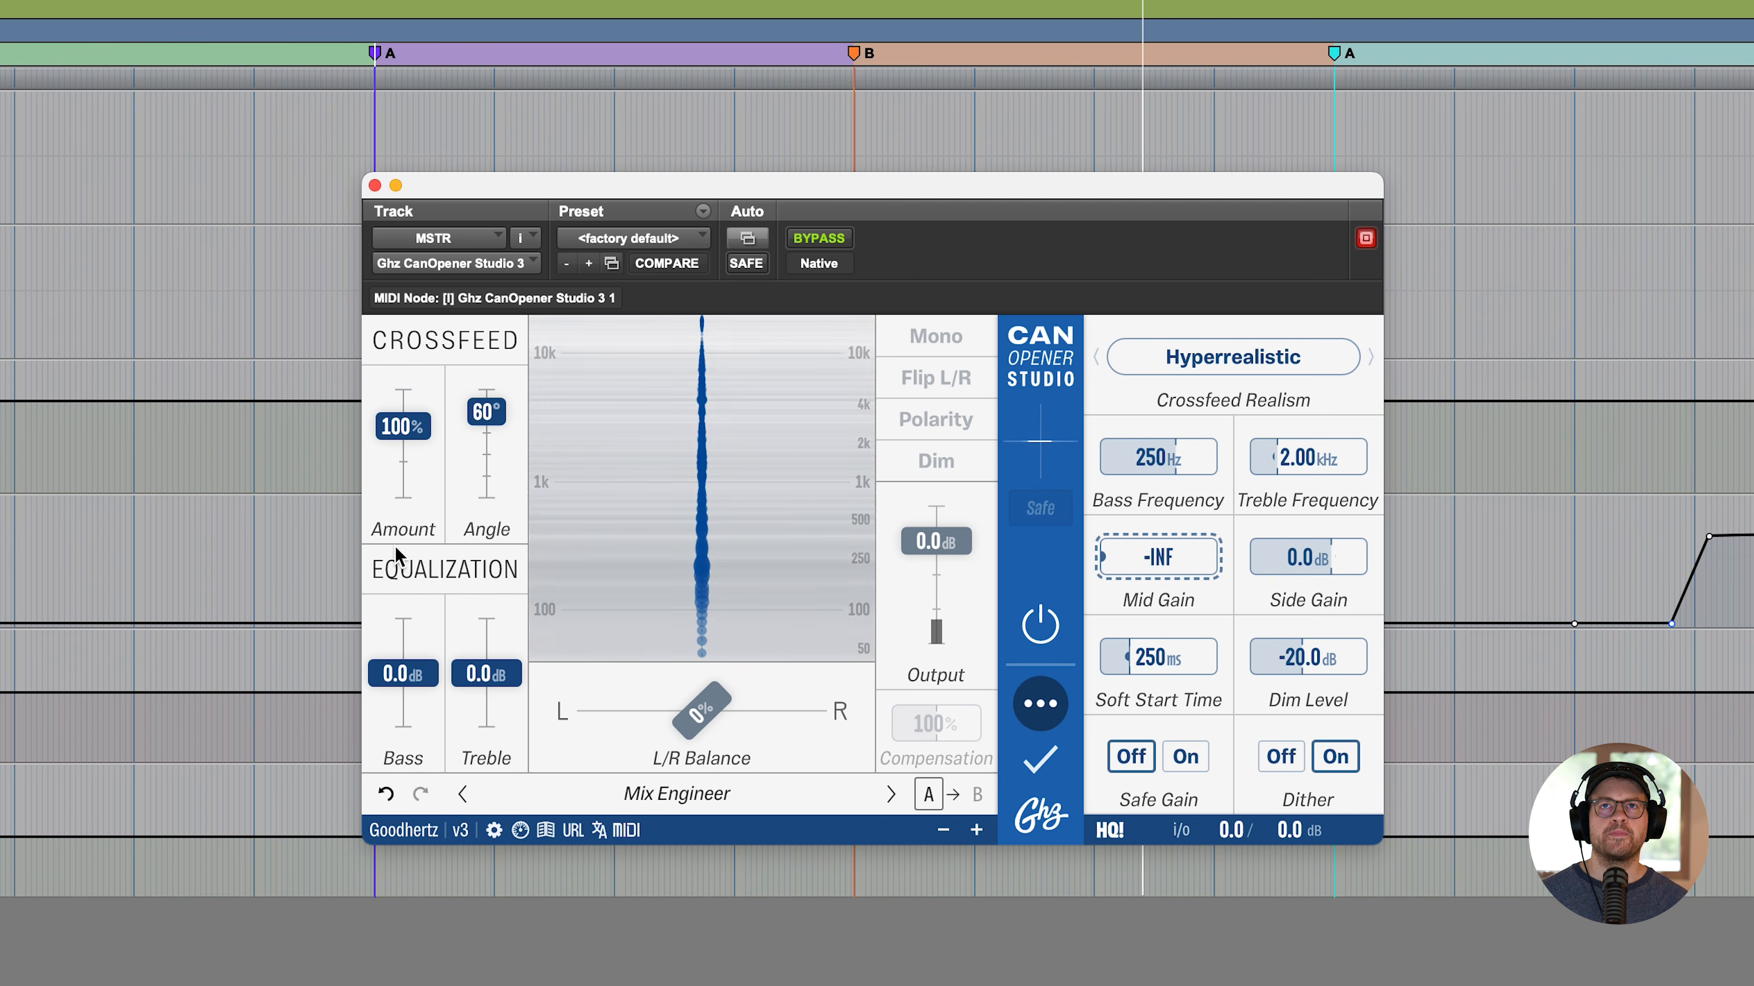
double_click(1158, 557)
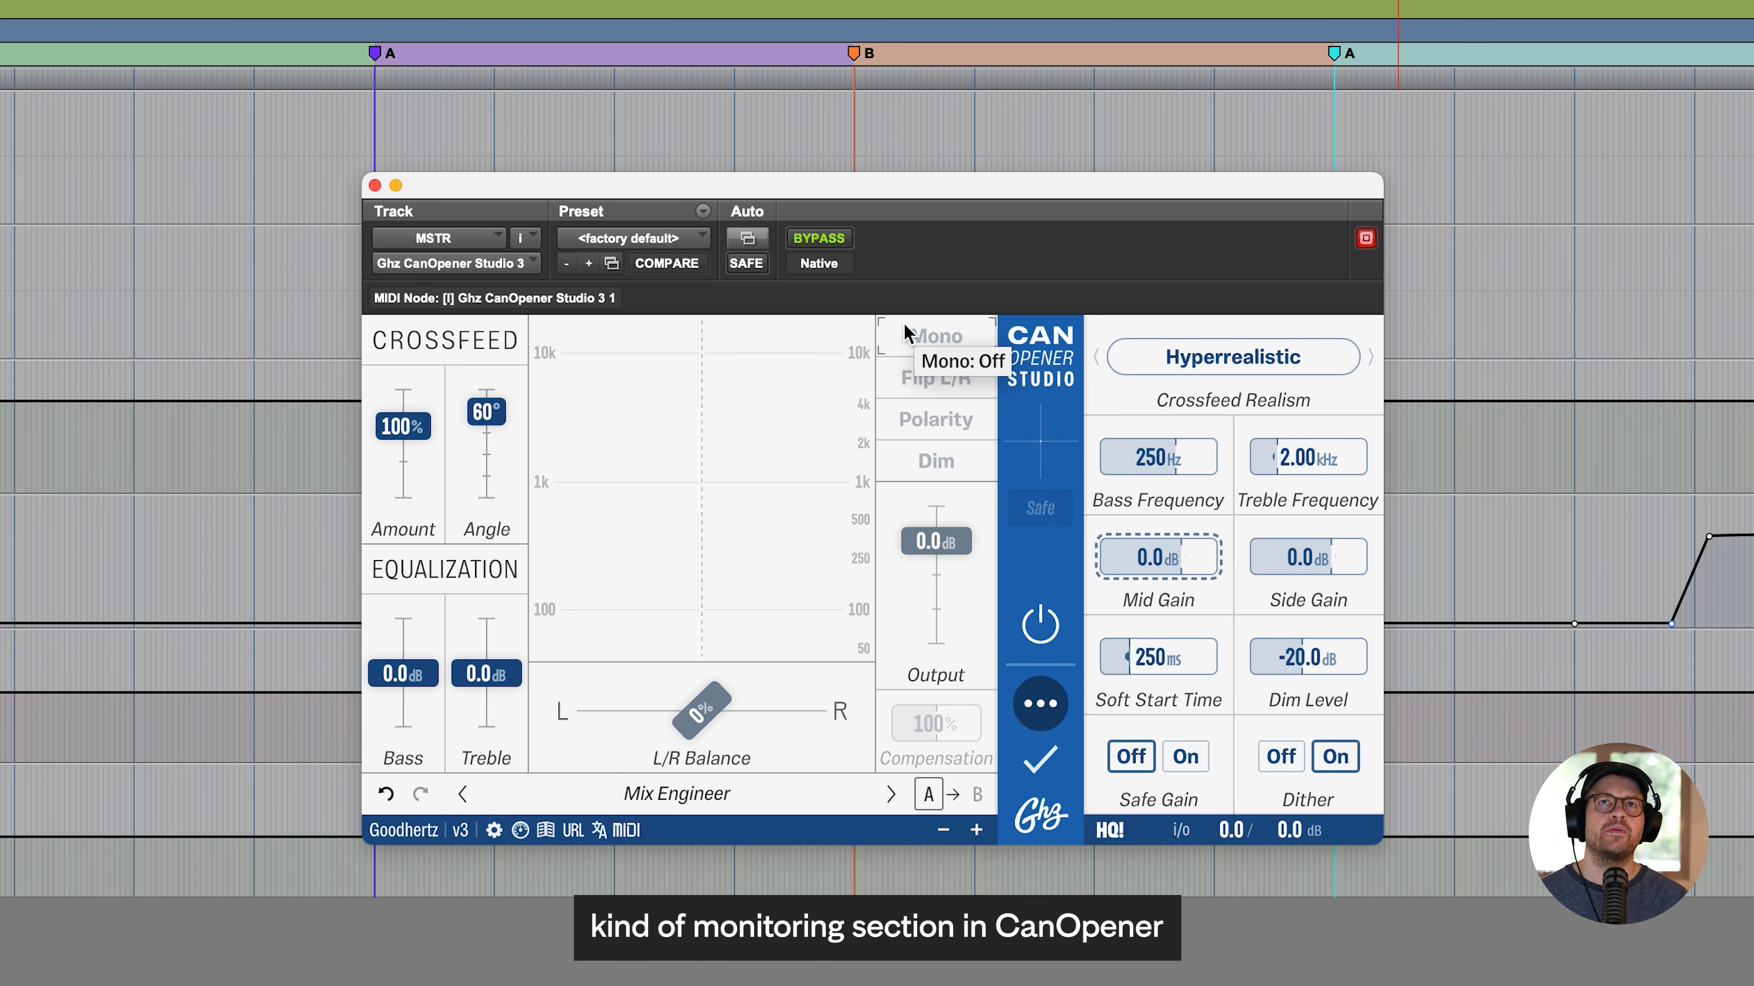
- Monitor the mid signal with Mono on, and compare it with the side signal by toggling Polarity during playback
left_click(927, 339)
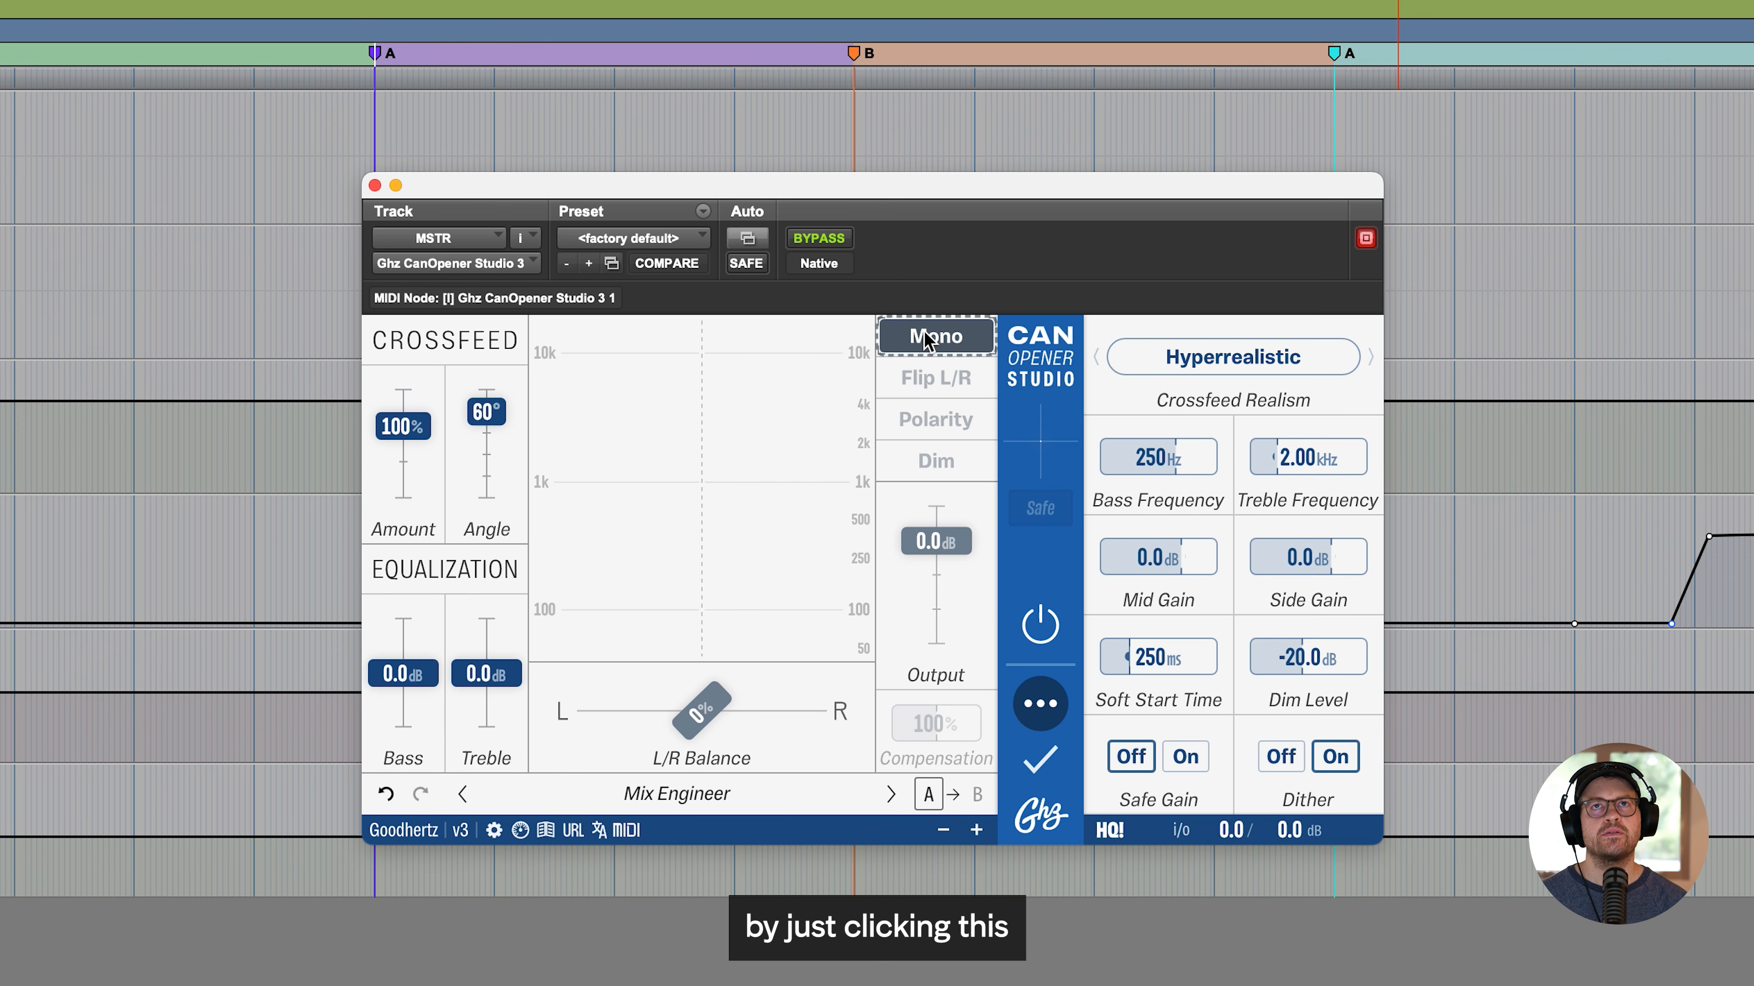
key("space")
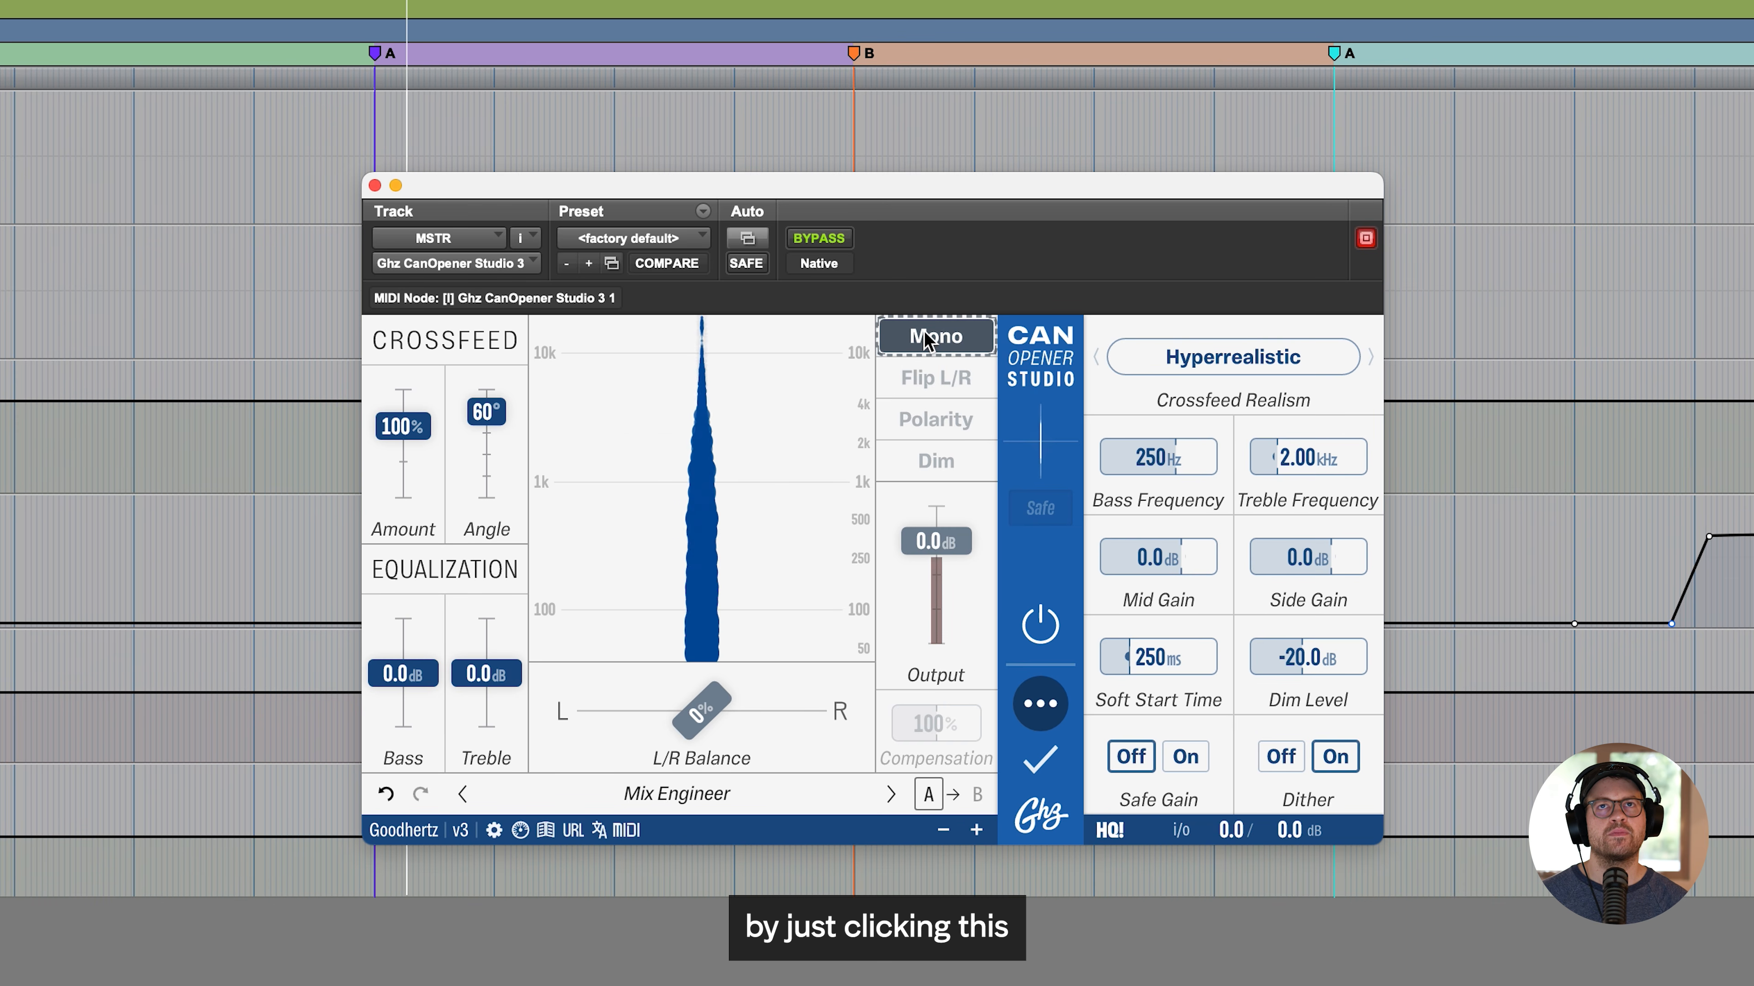
key("space")
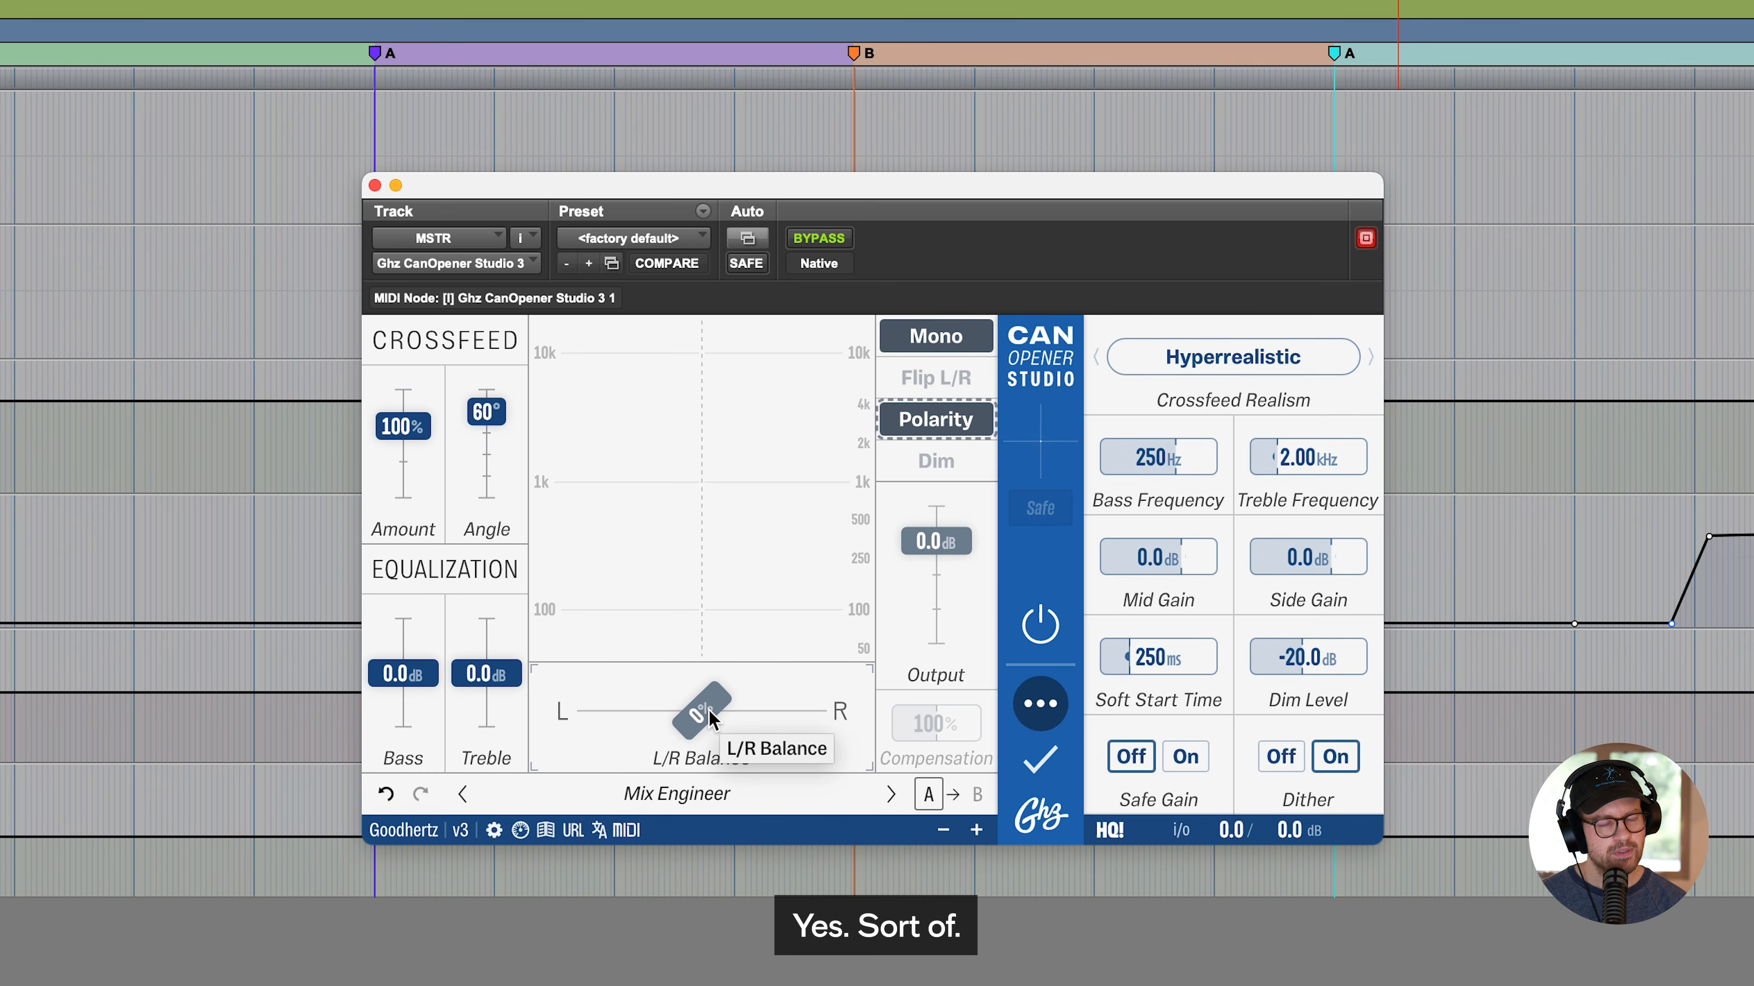
key("space")
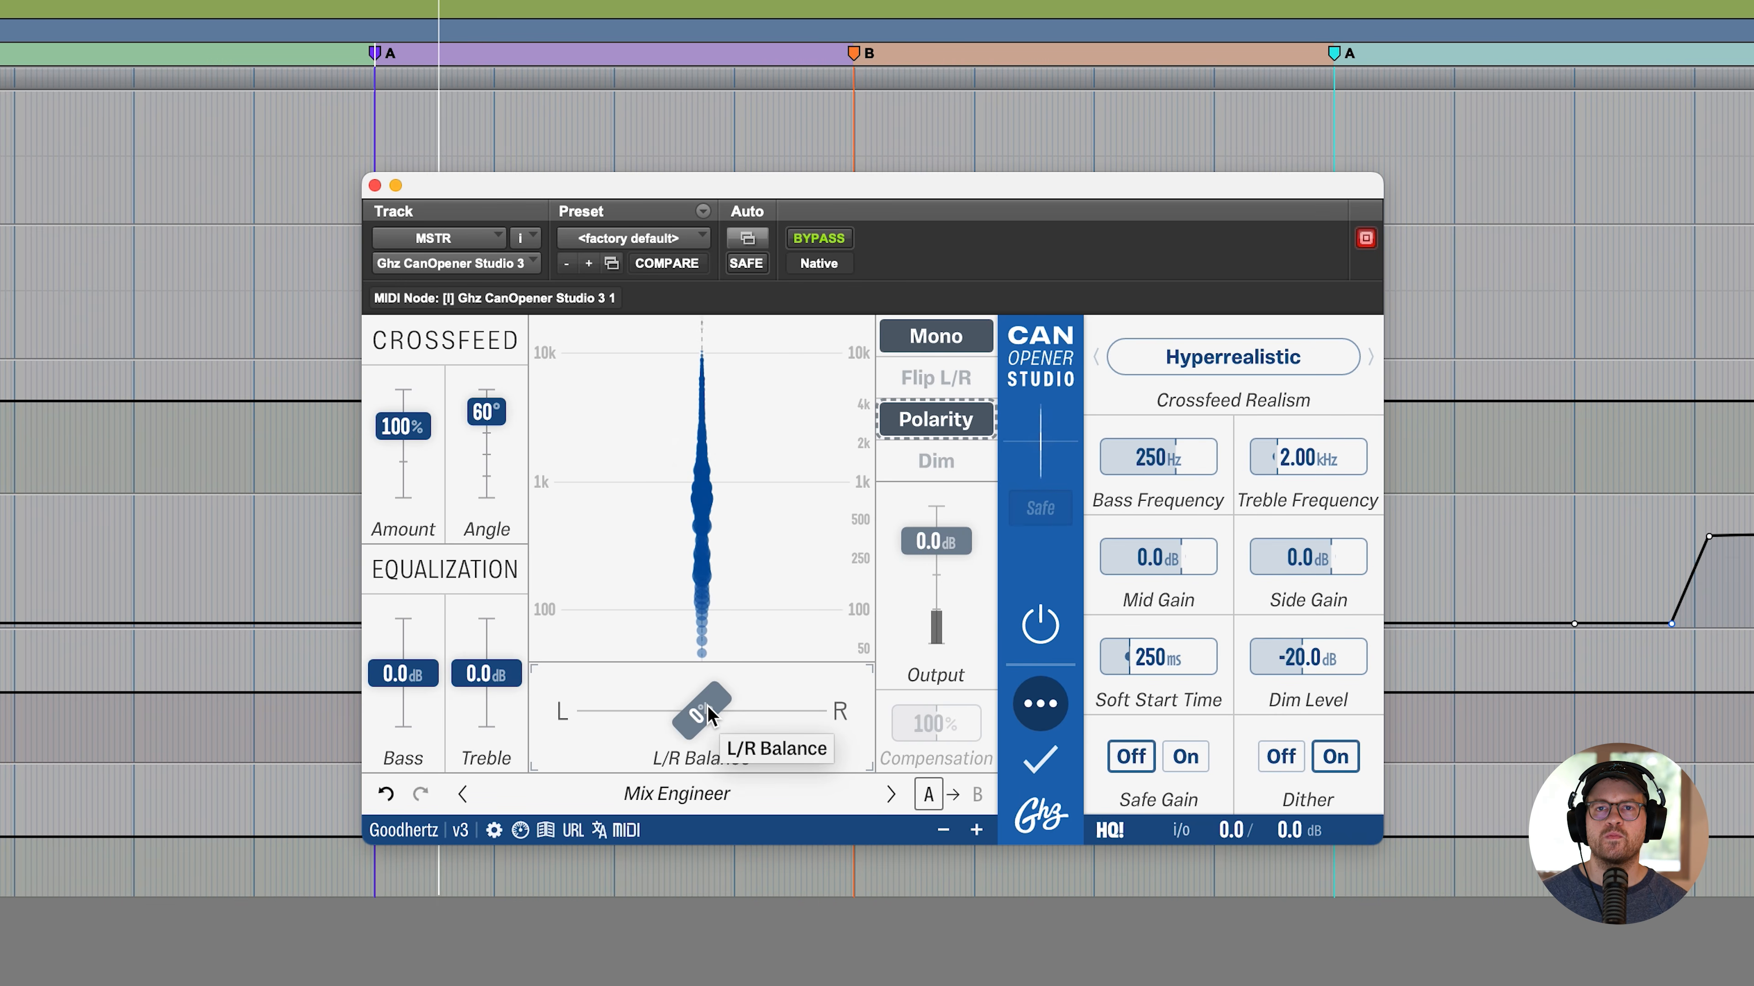
left_click(947, 420)
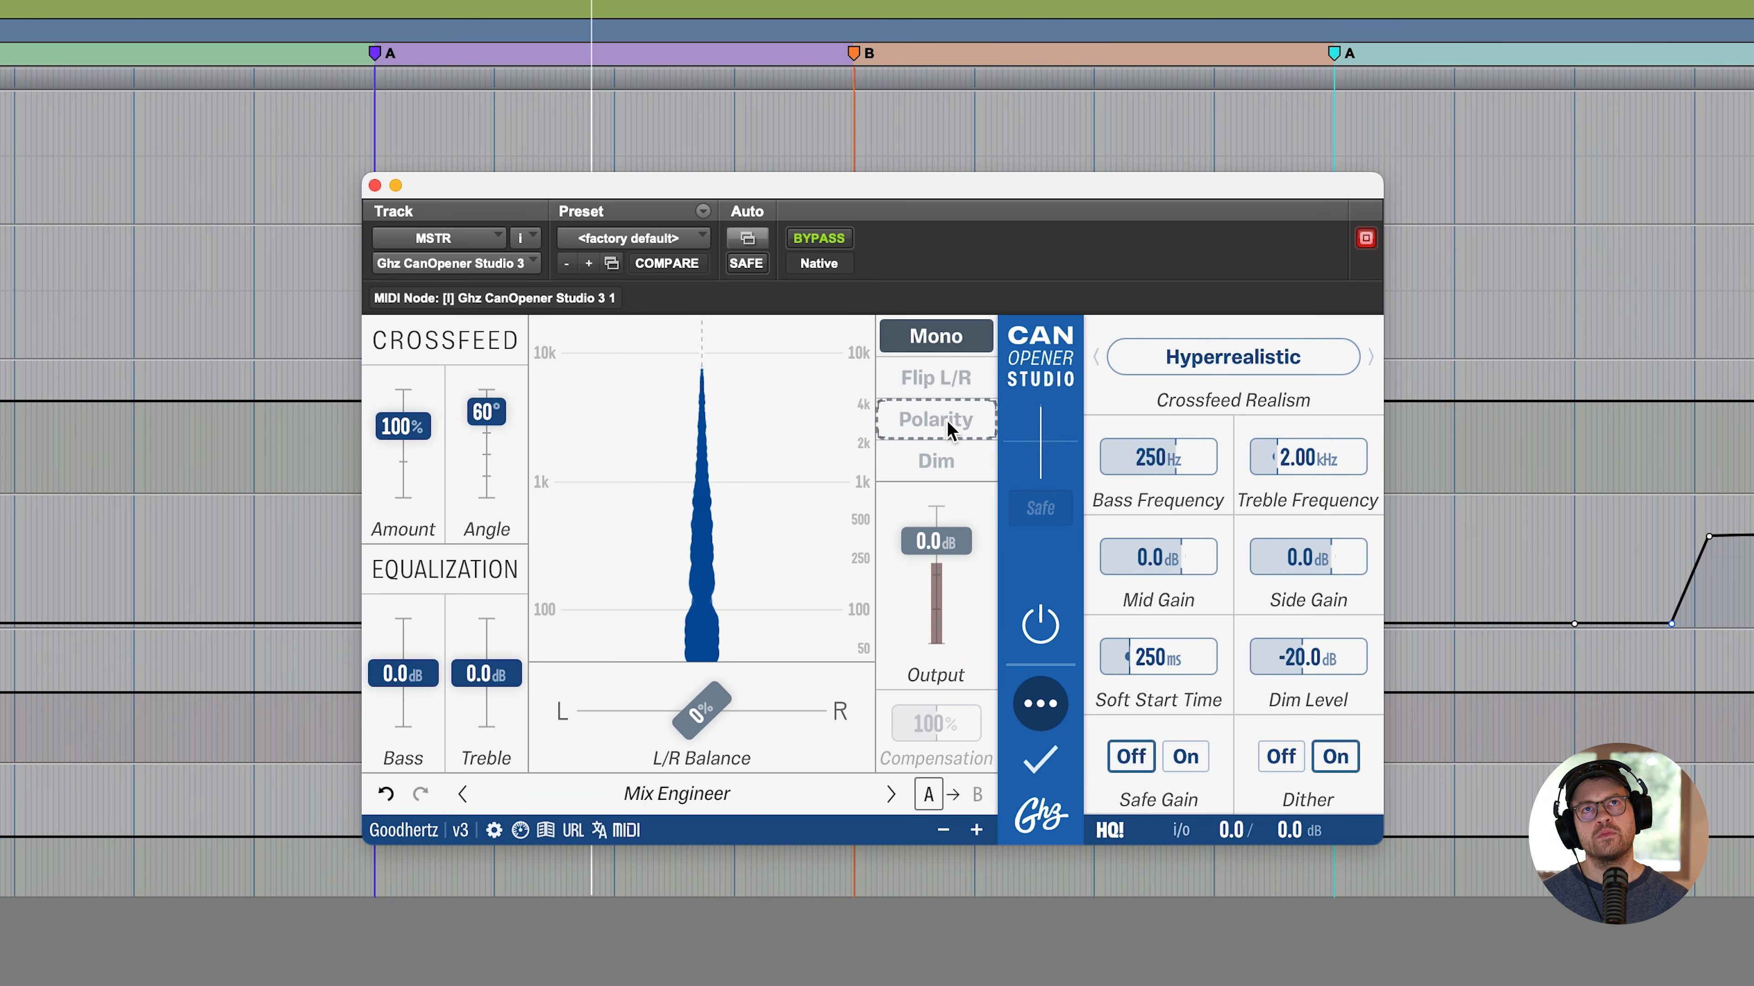
left_click(950, 427)
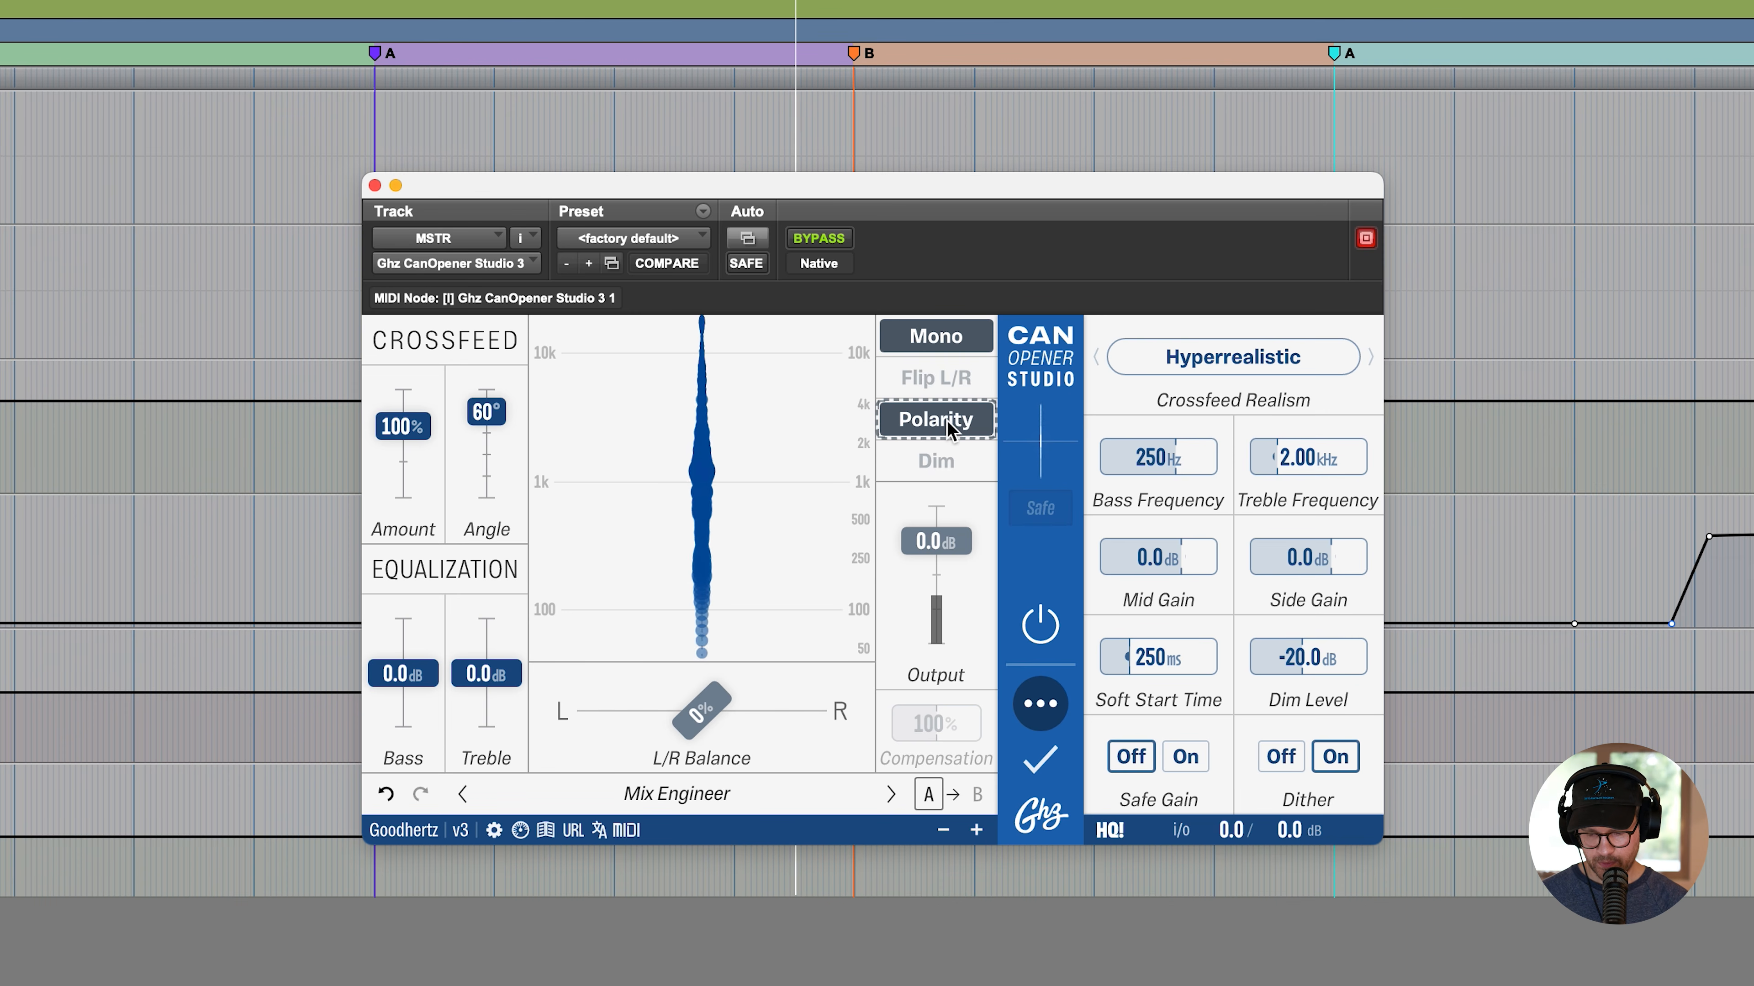
key("space")
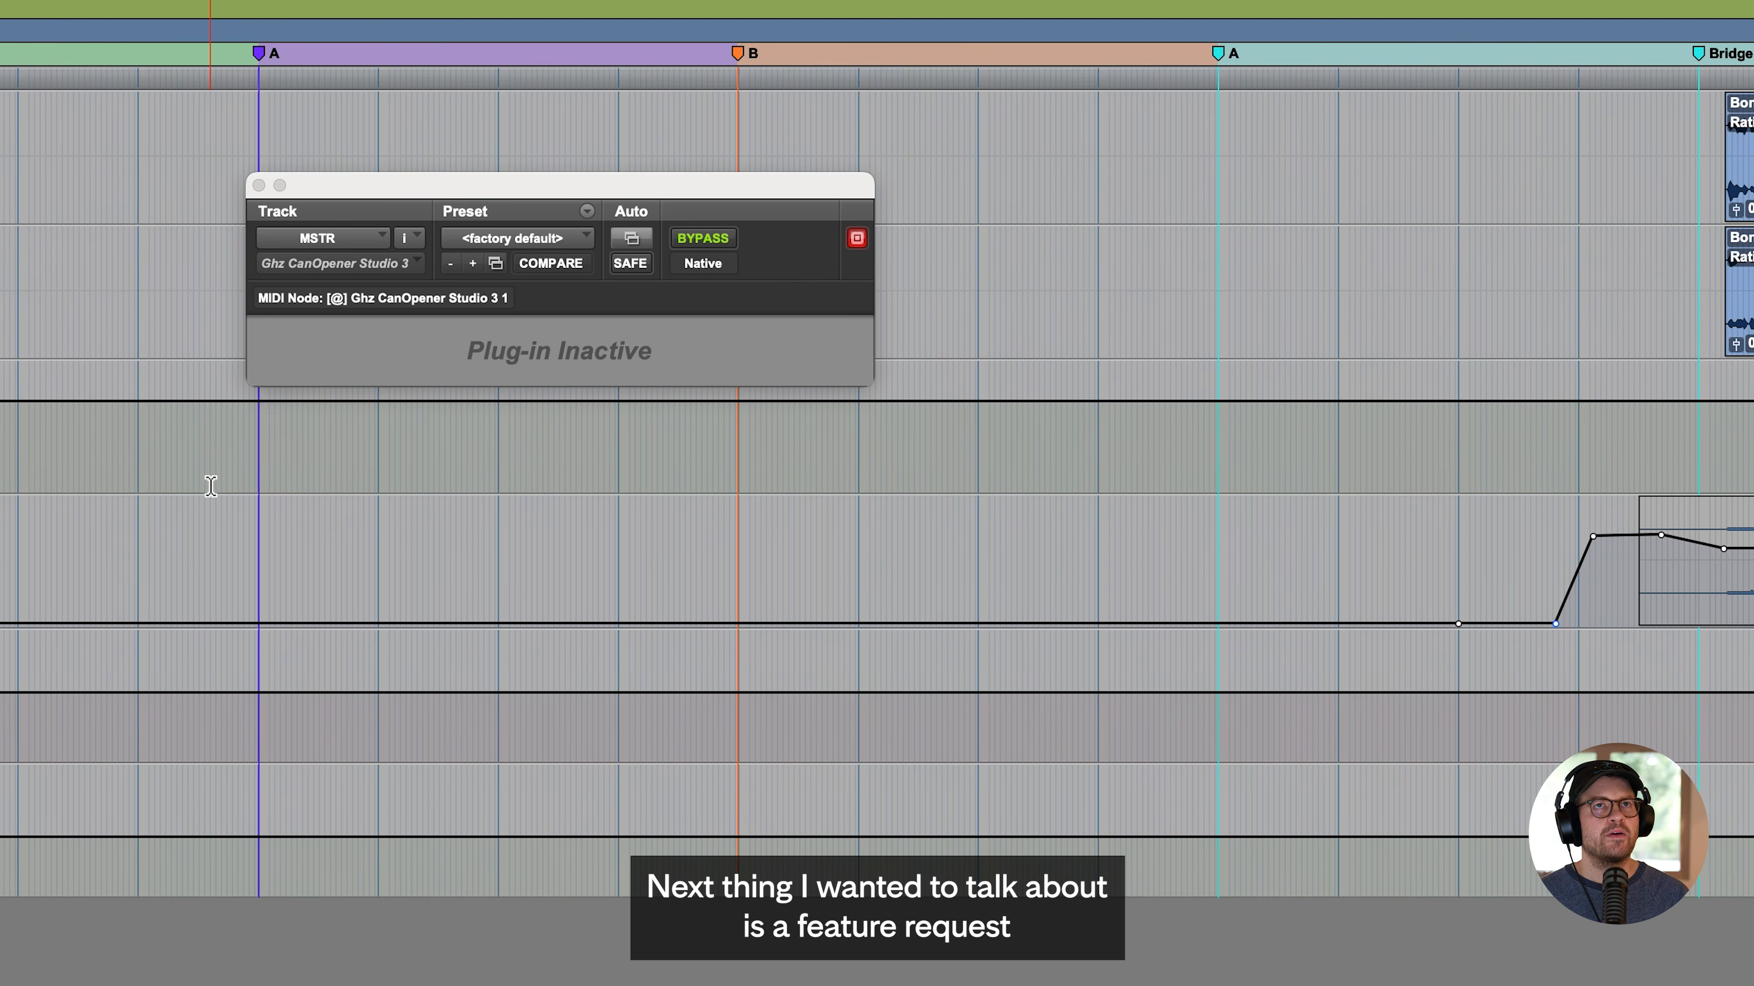
scroll(203, 483, "up", 8)
scroll(203, 483, "down", 8)
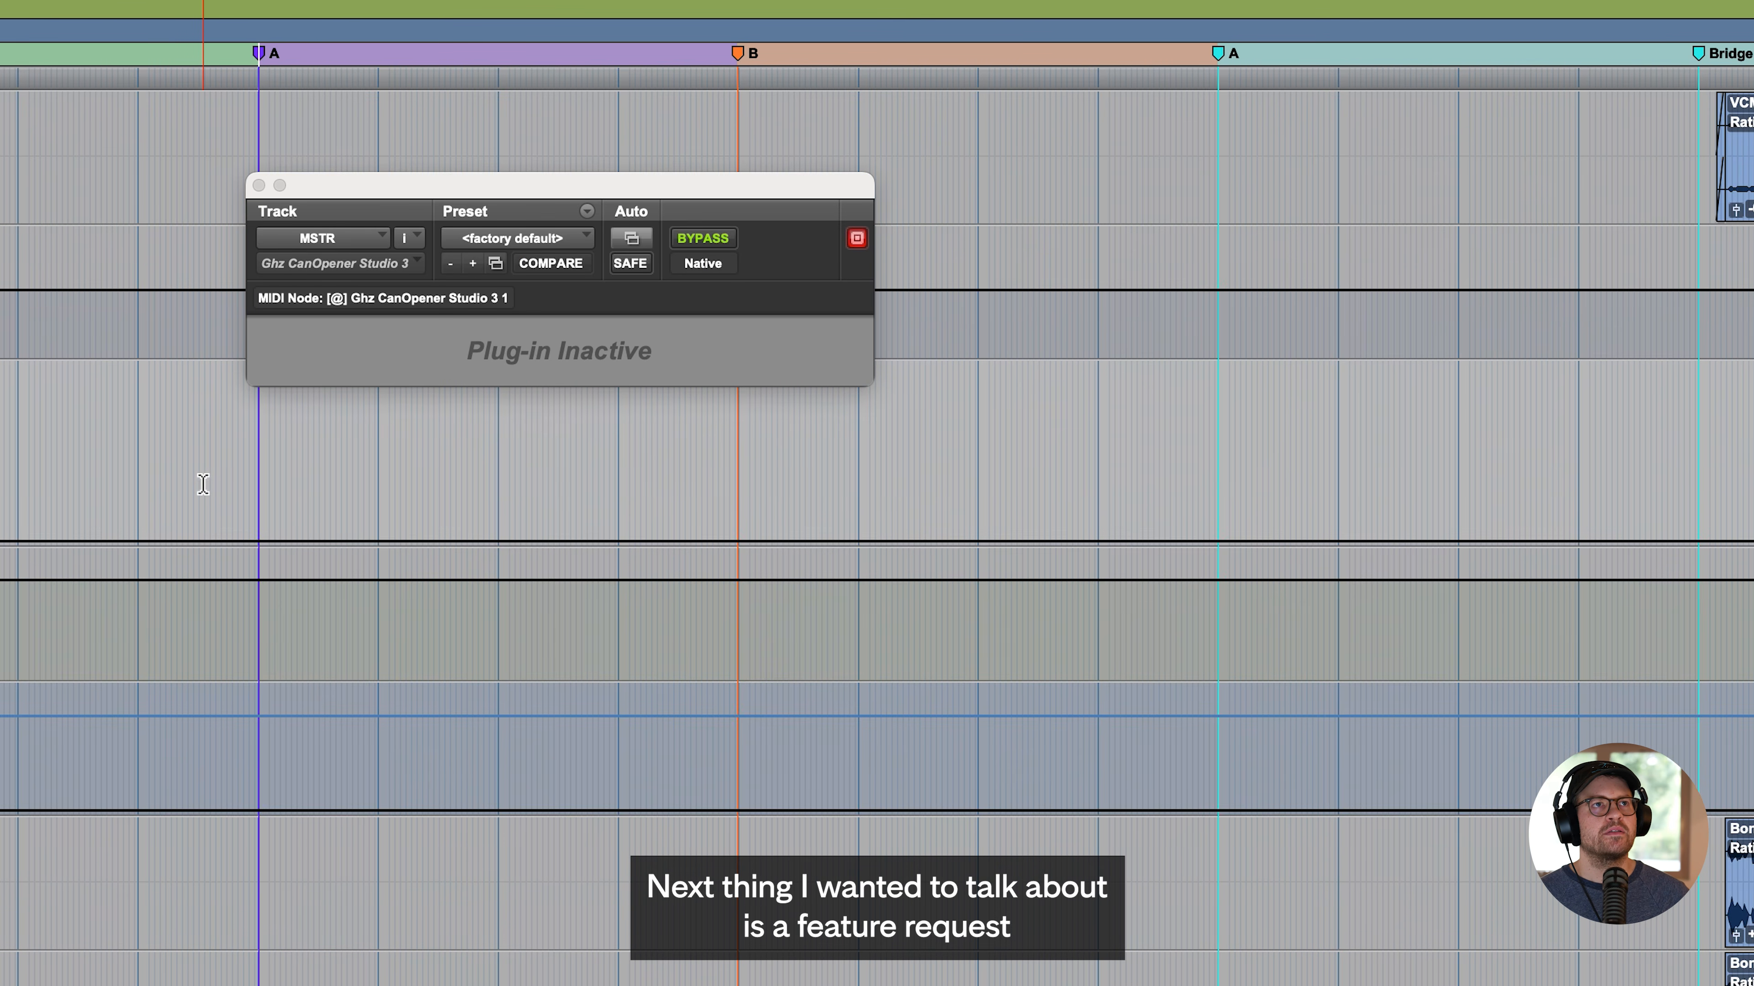
- Close the CanOpener Studio window and insert the stereo Ghz Wow Control 3 on the Rhodes Bus
scroll(202, 484, "up", 12)
left_click(259, 185)
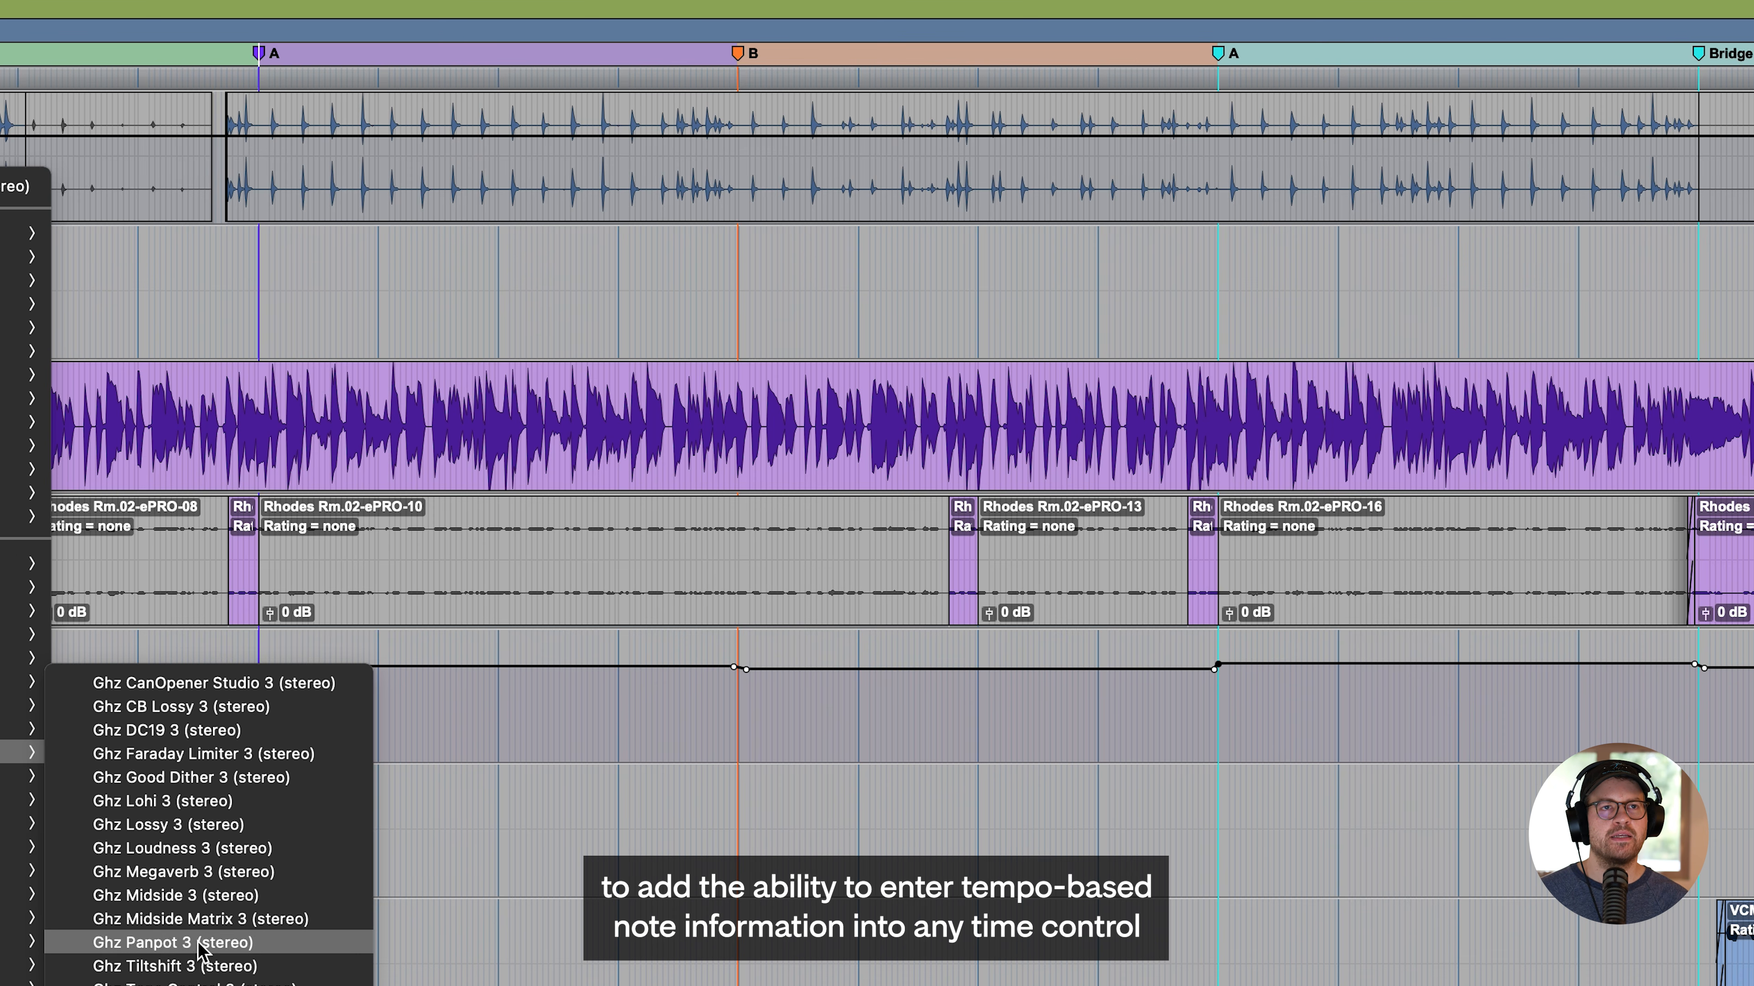
left_click(756, 560)
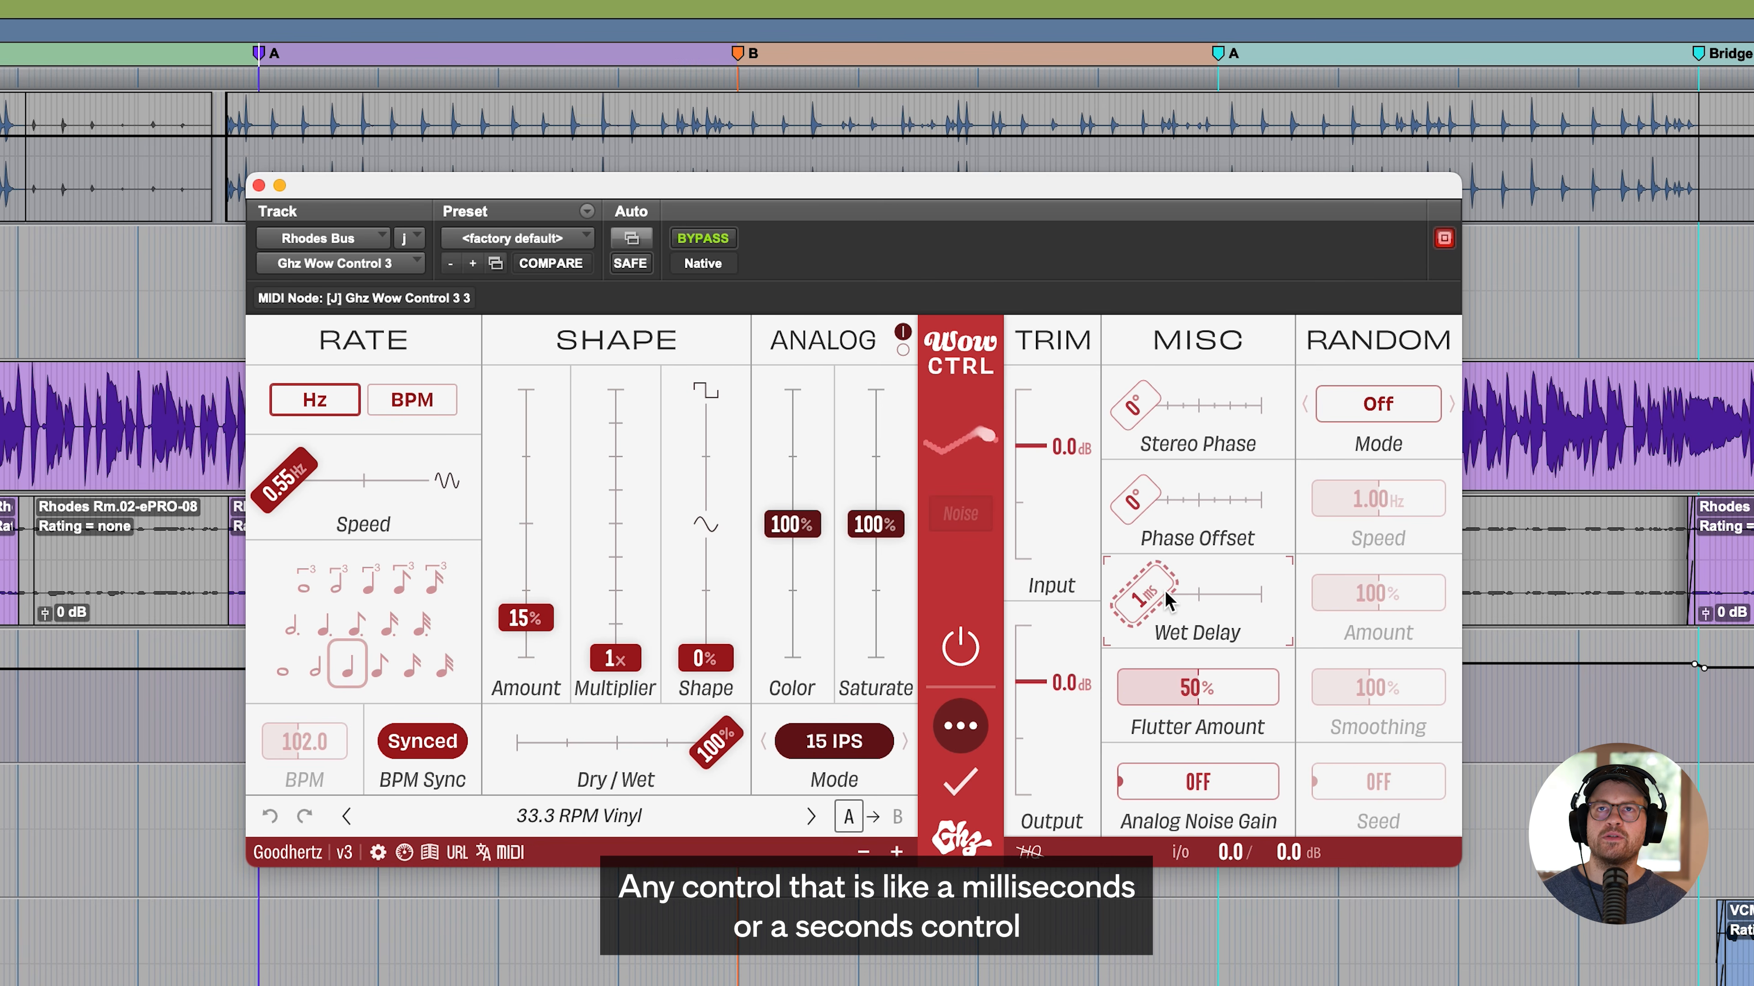
- Set Wow Control's Wet Delay to 20 ms, and replace it with the tempo-based note value 1/16
left_click_drag(1165, 590, 1190, 591)
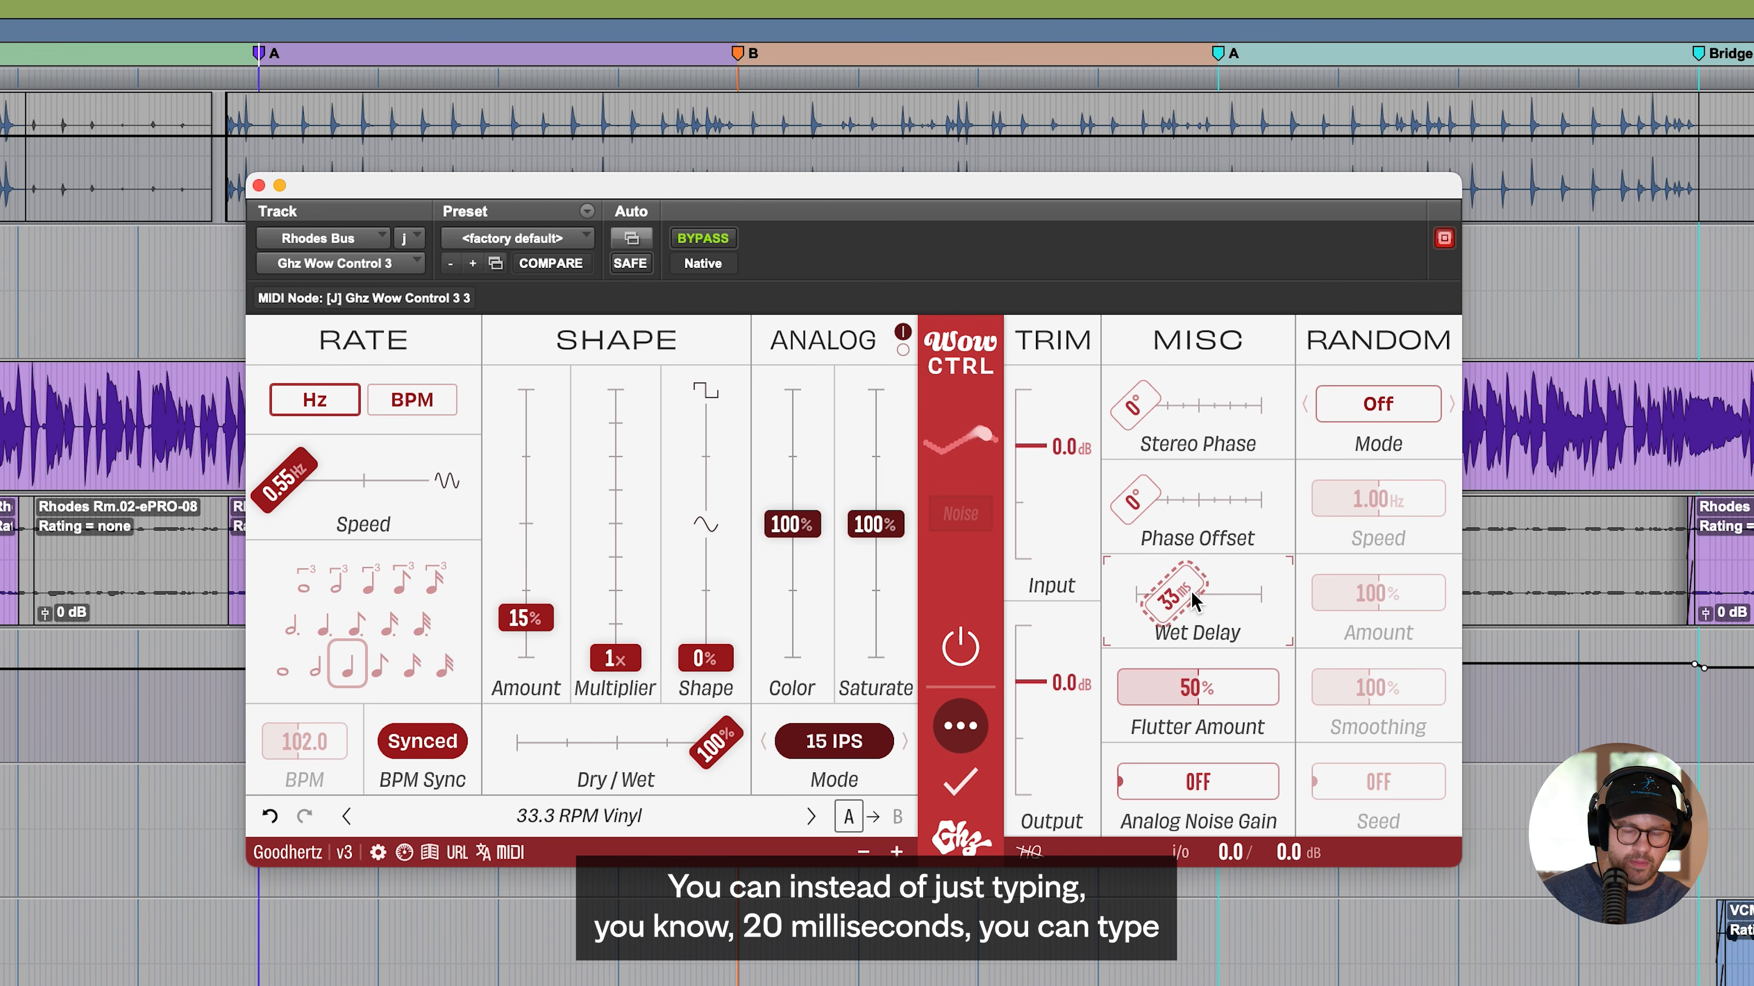
type("20")
key("Return")
type("1/16")
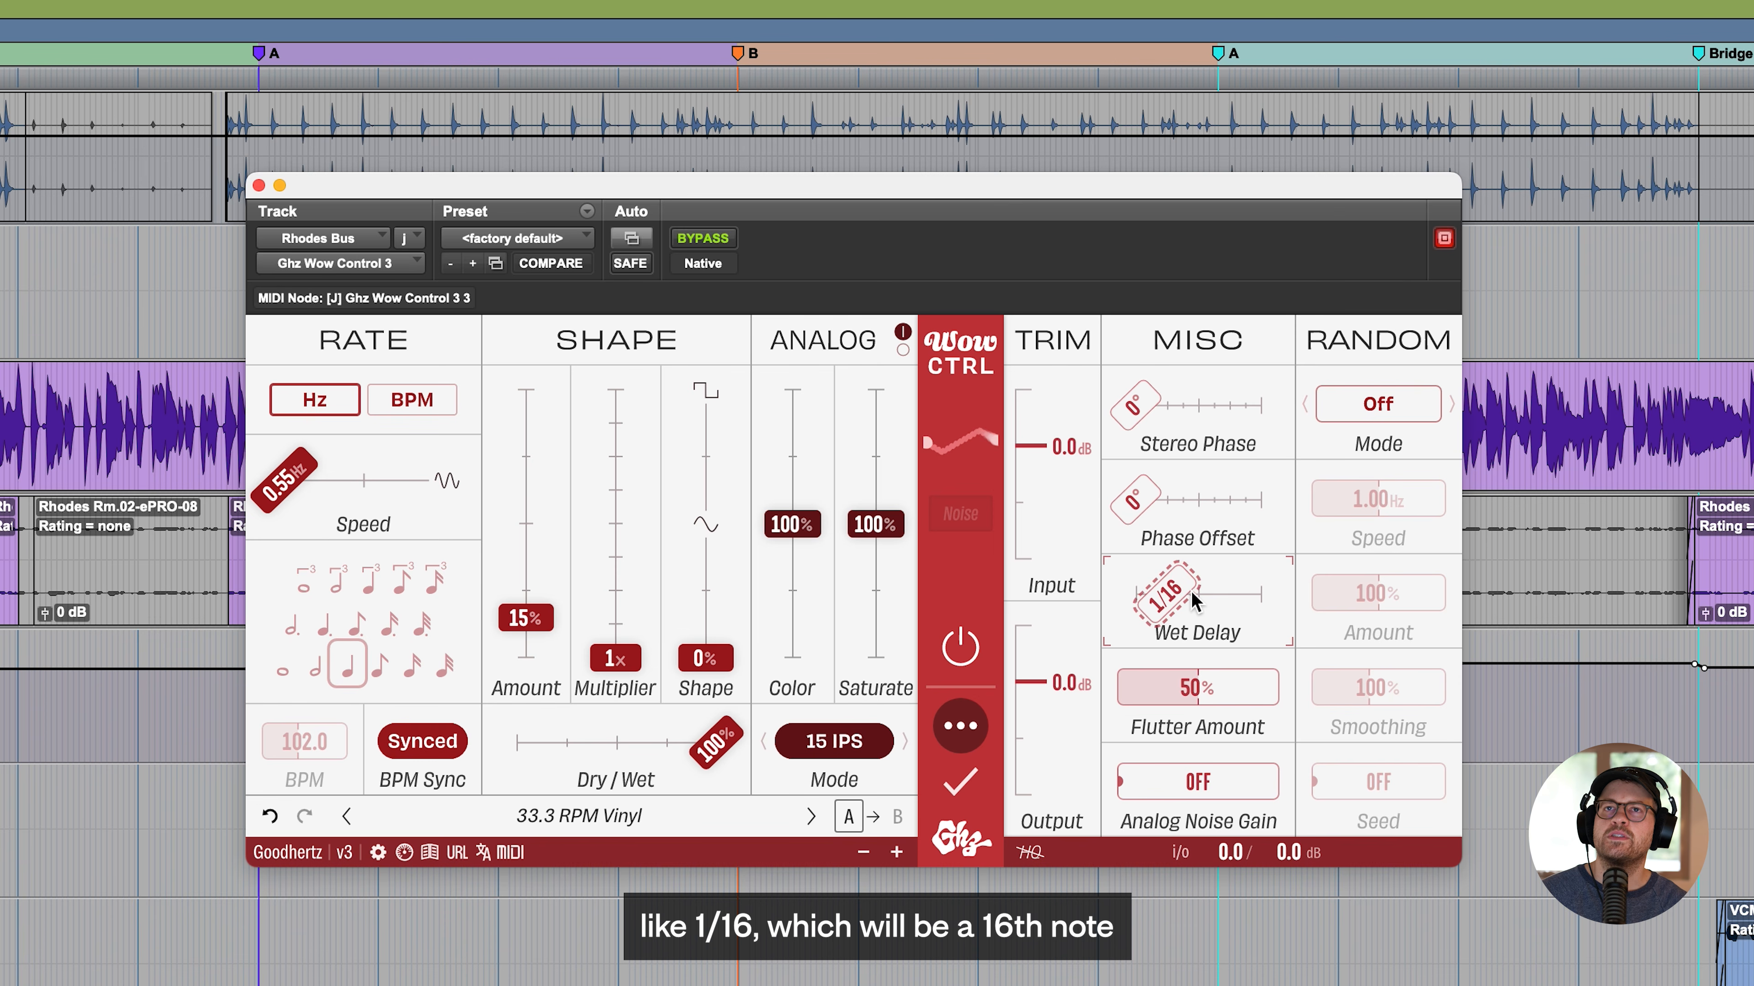
key("Return")
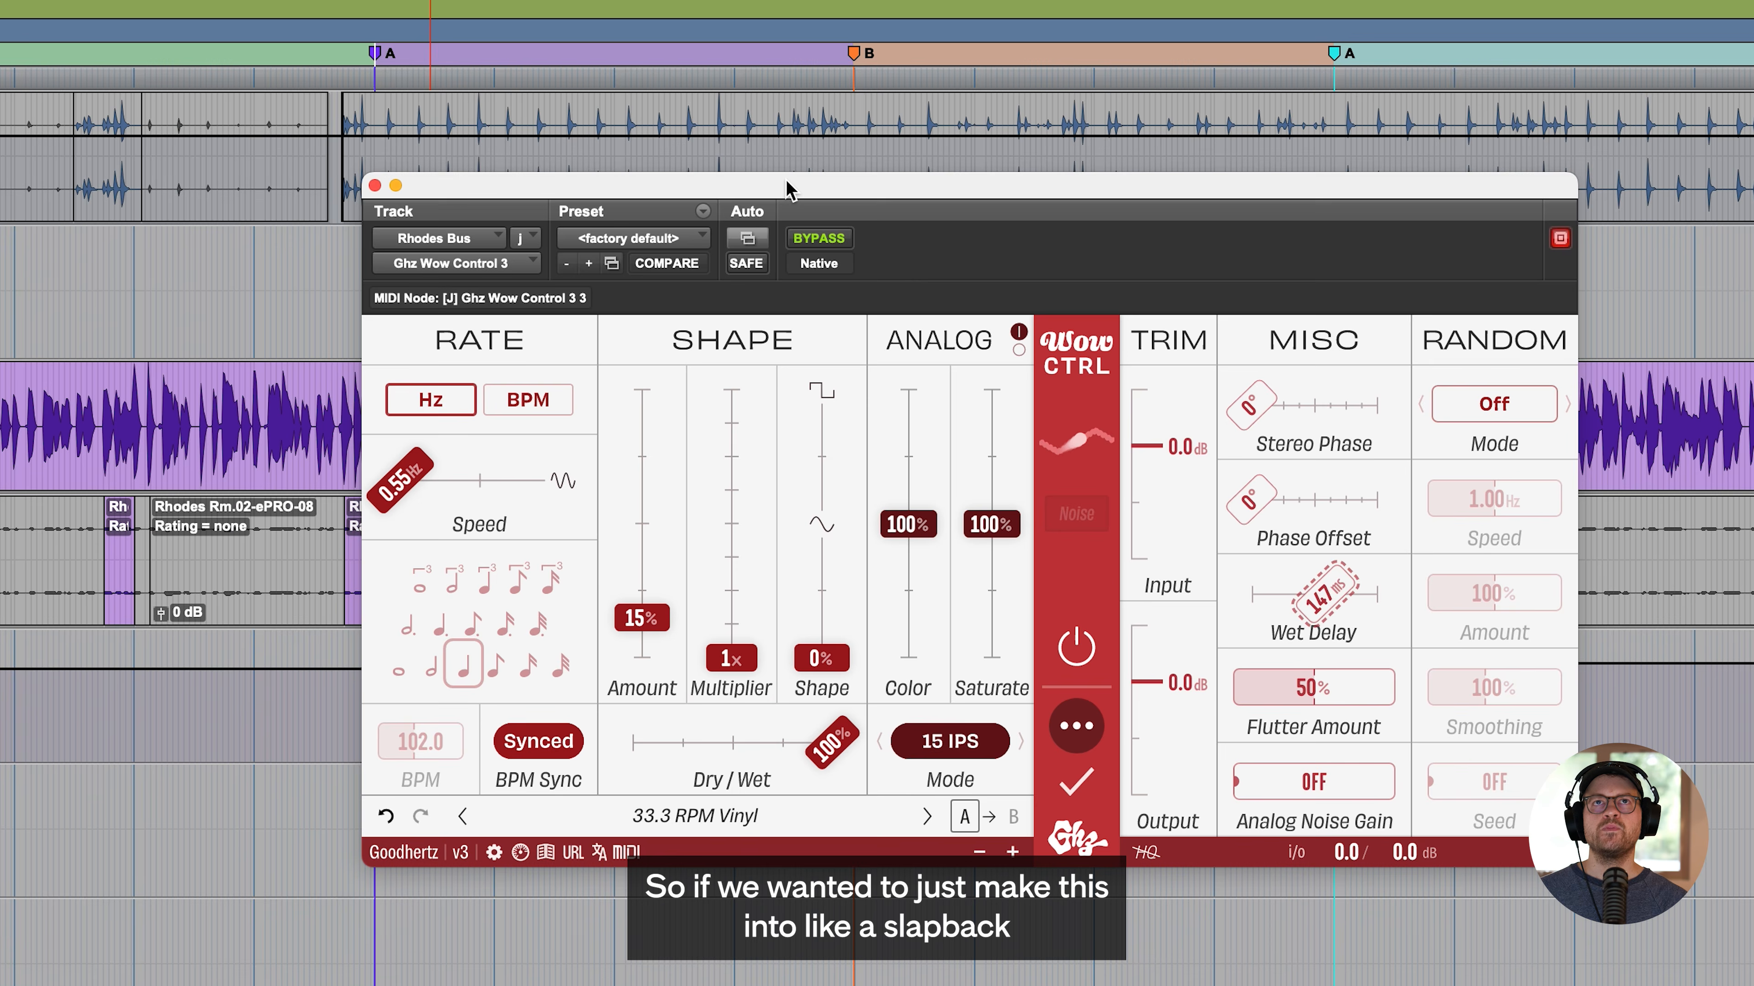
- Set Wow Control's Dry/Wet to 50% and play the song from the first A marker
left_click_drag(786, 182, 926, 211)
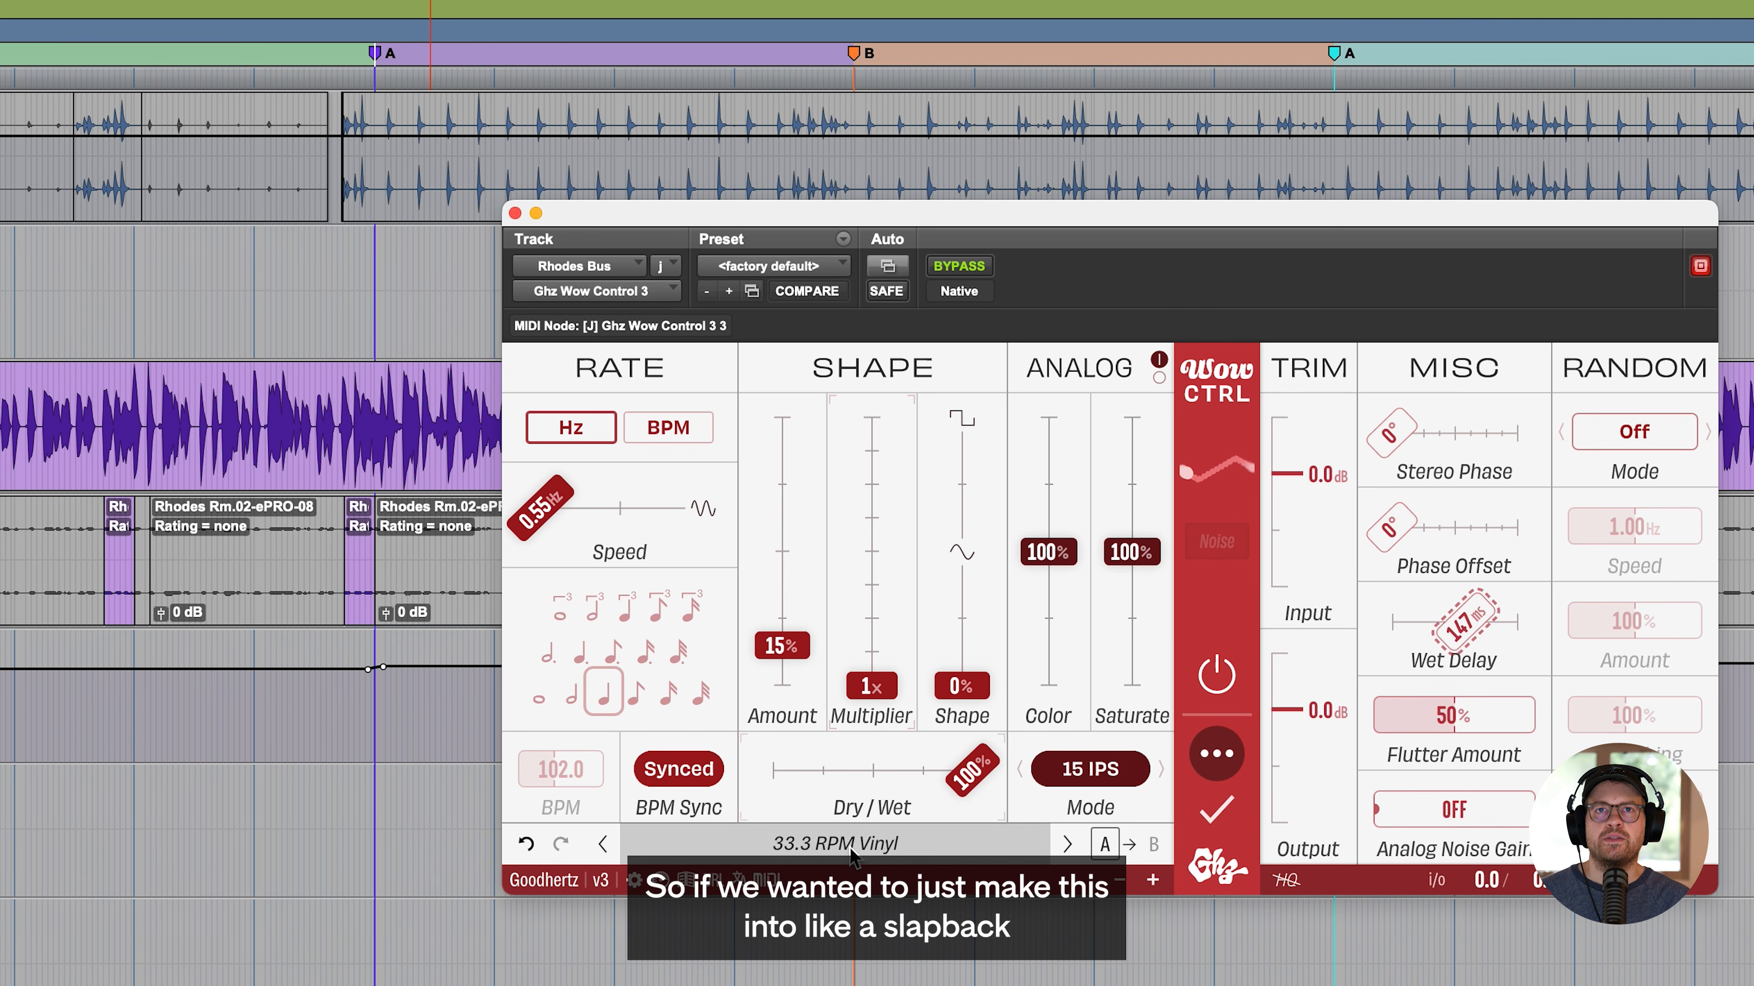
left_click_drag(972, 771, 890, 782)
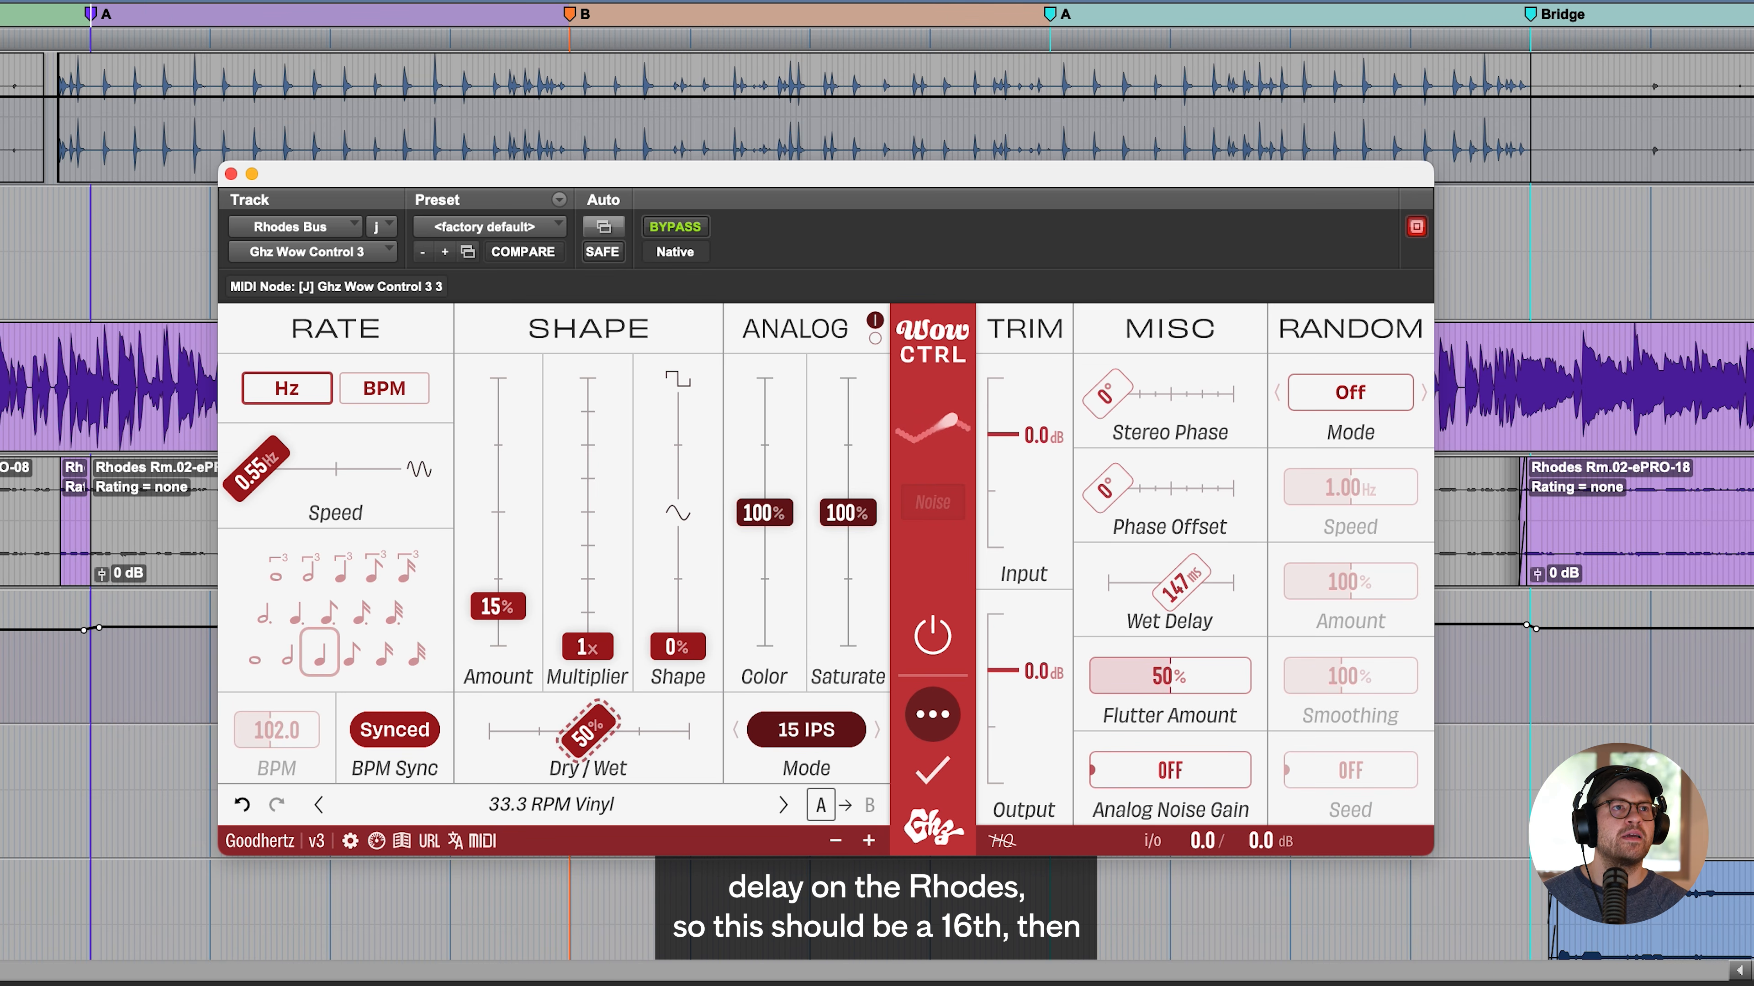
left_click(97, 13)
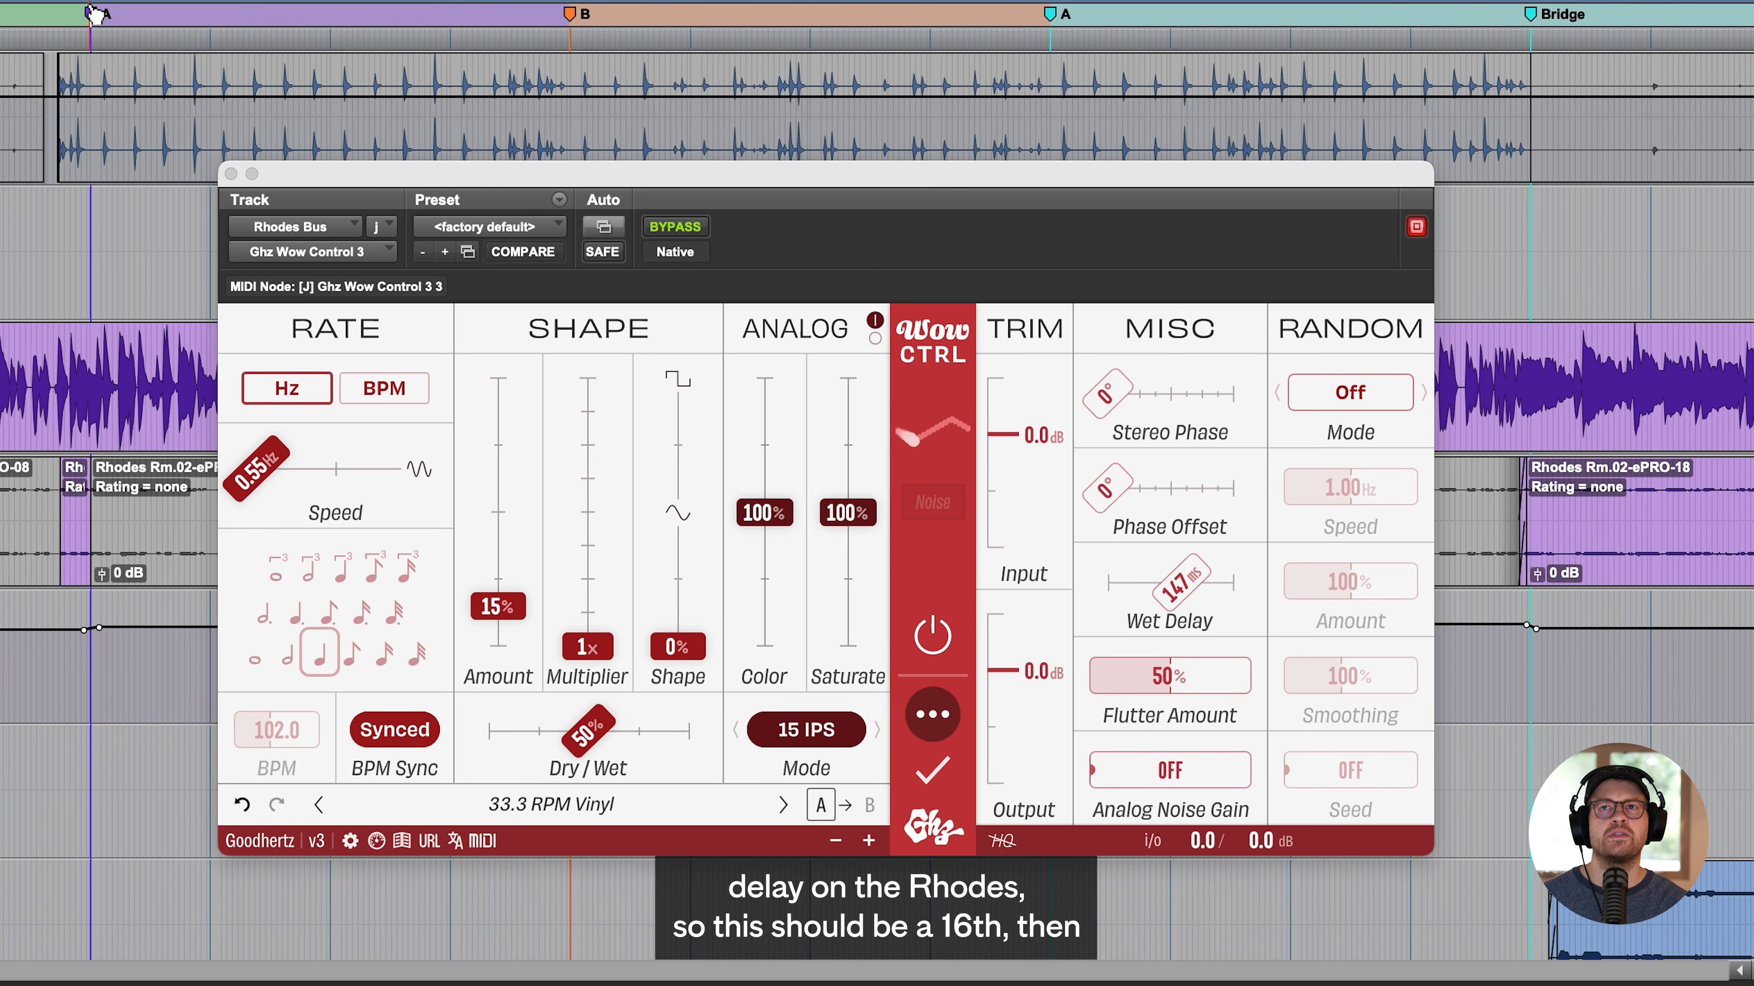
key("space")
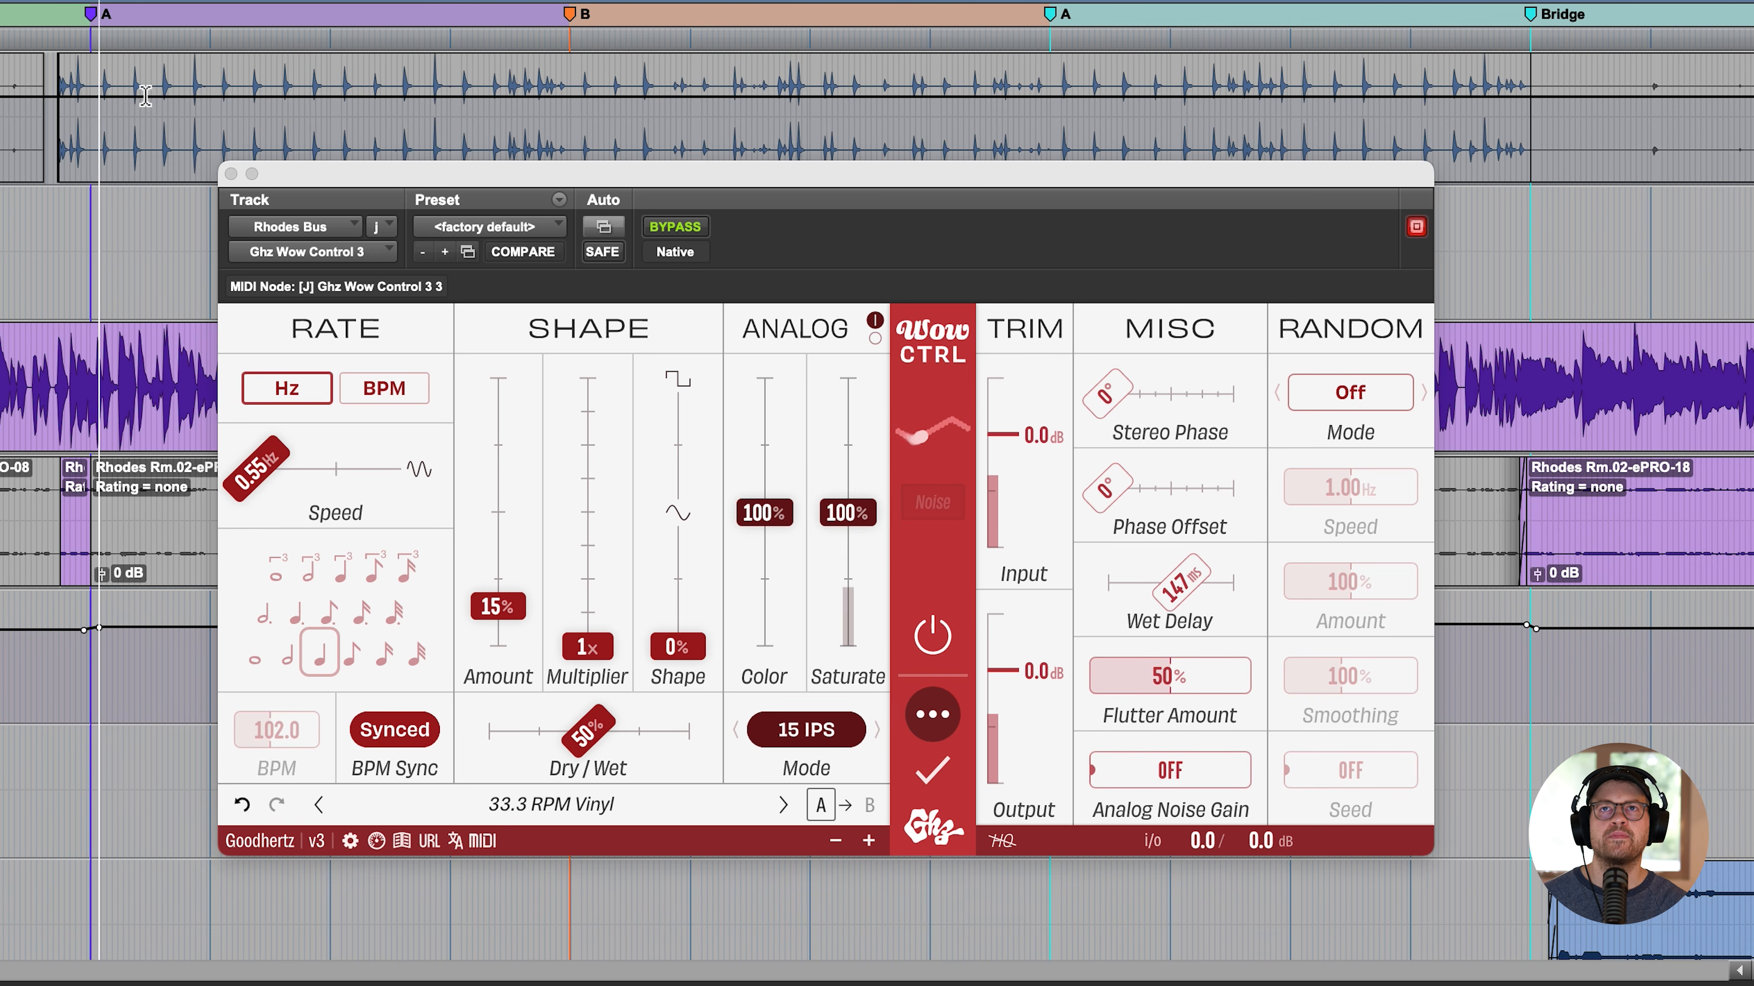
- Set the Stereo Phase to 180° and the Dry/Wet to 17% during playback, and stop playback
left_click(1172, 393)
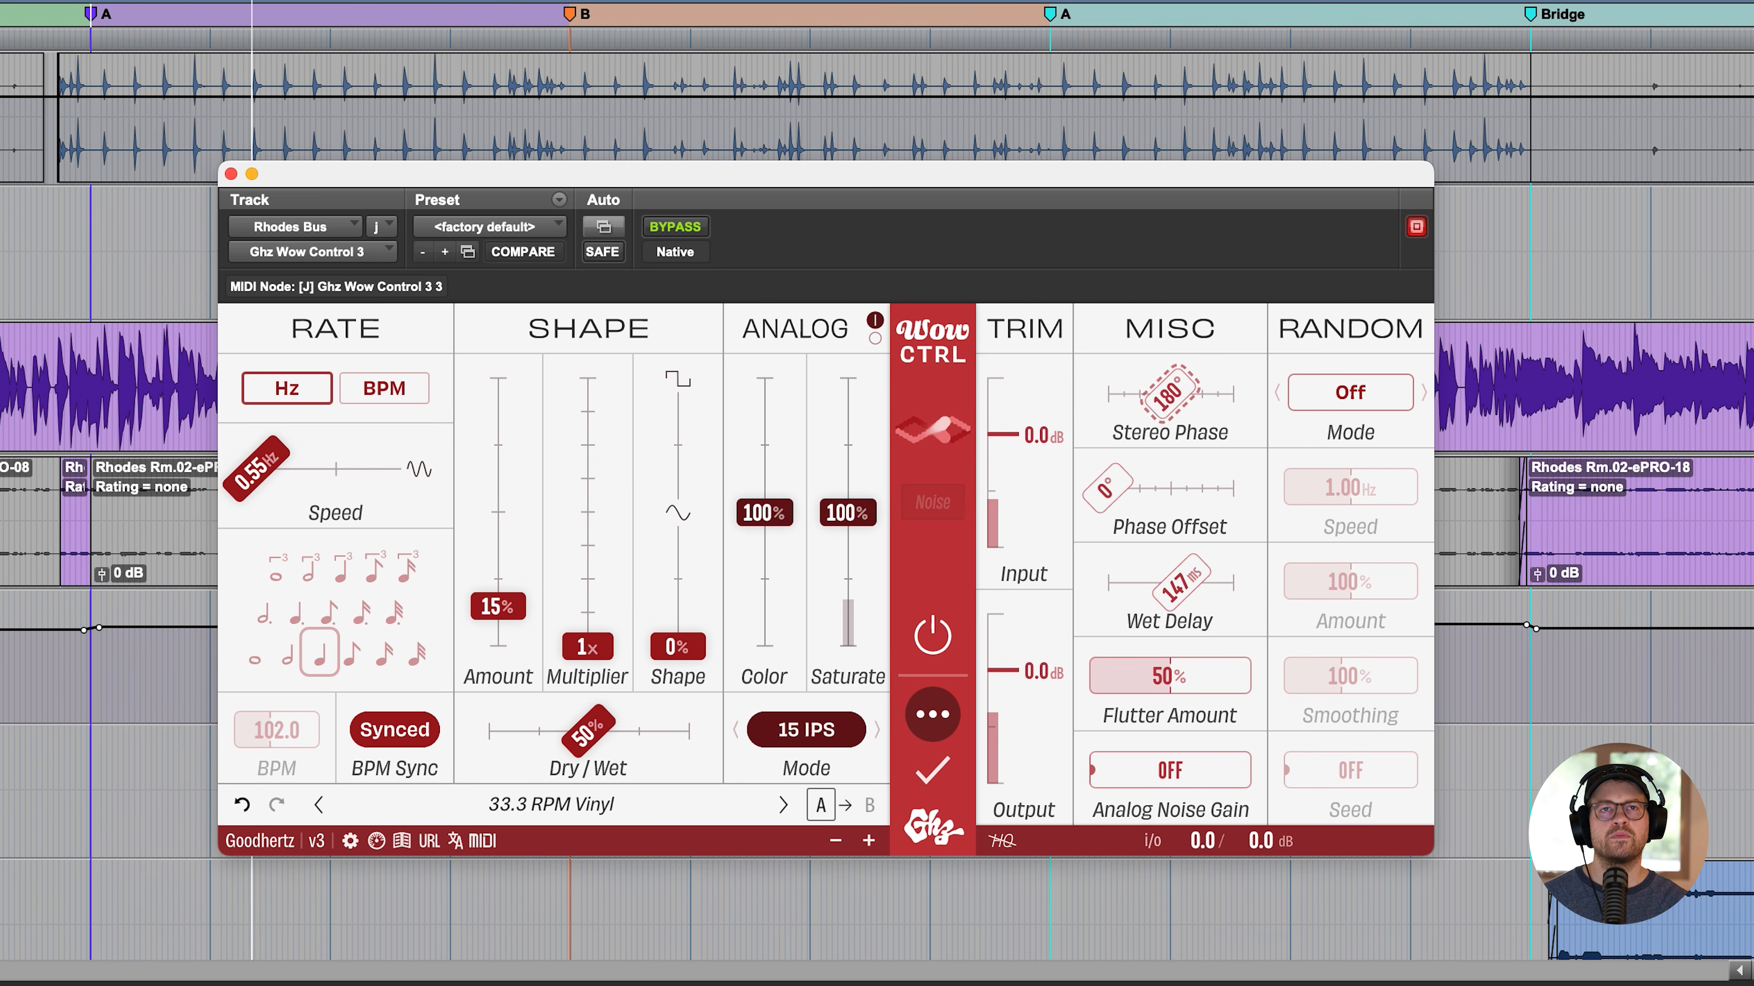
left_click_drag(607, 732, 544, 735)
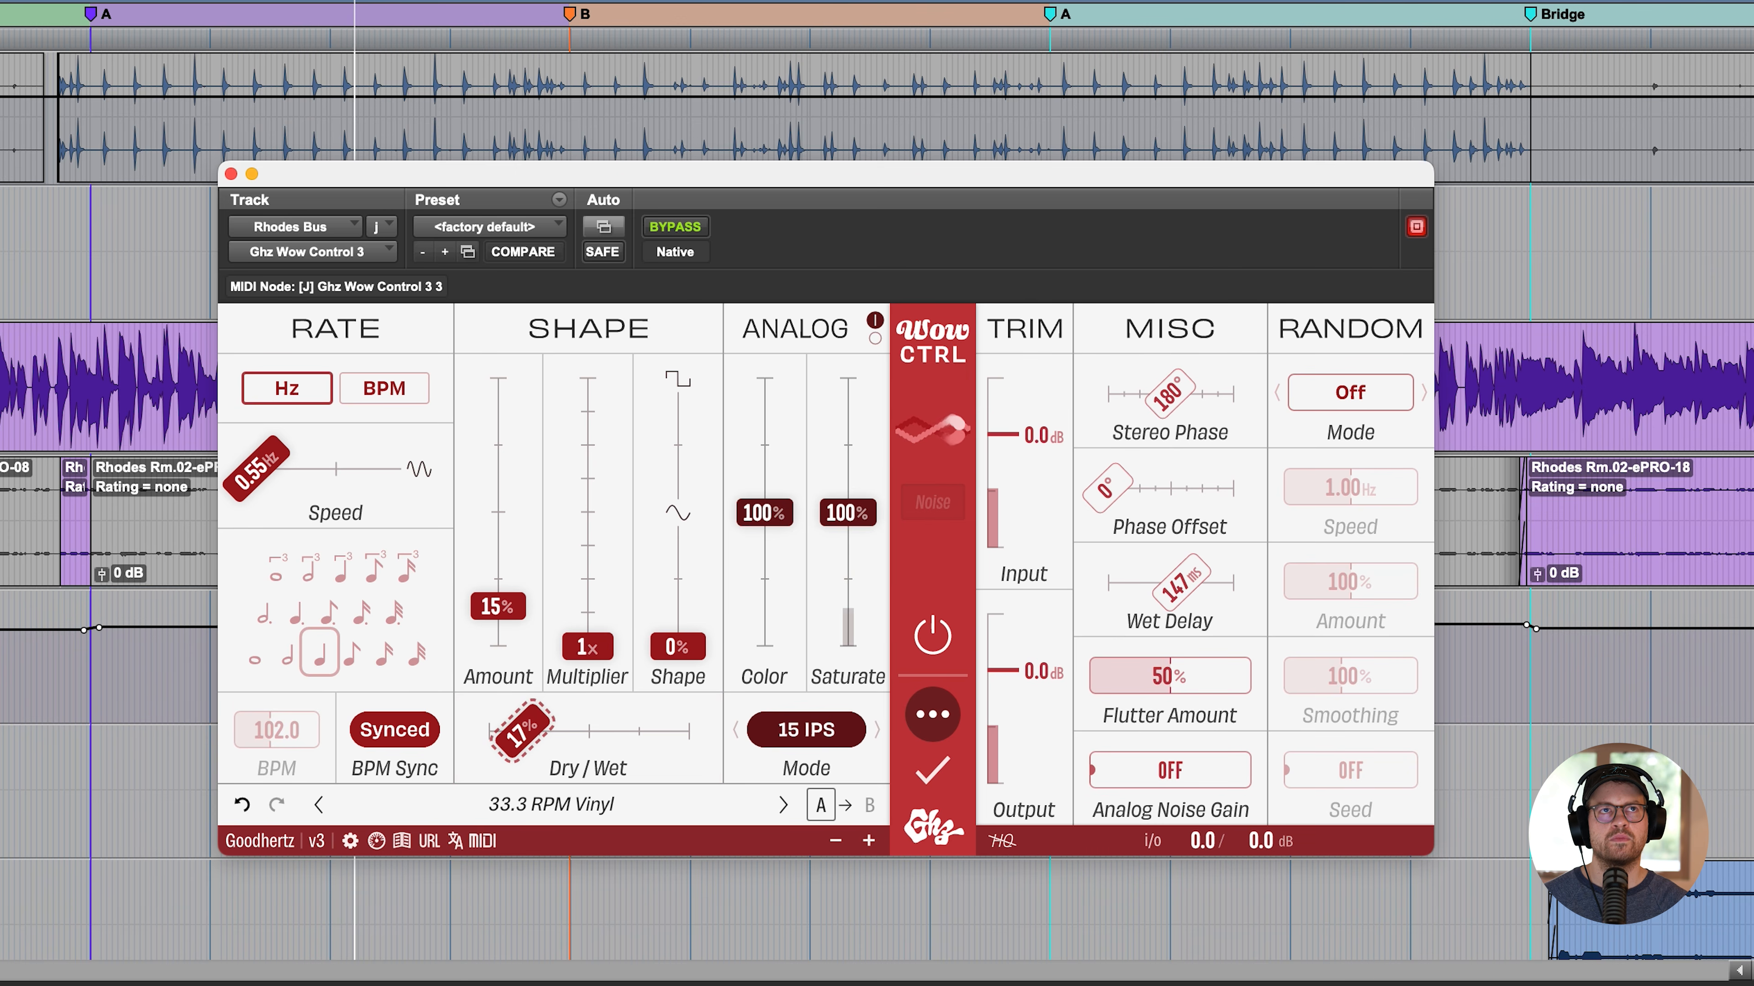
key("space")
- Set the Wet Delay to a 1/32 note and audition it on the Rhodes
left_click(1174, 586)
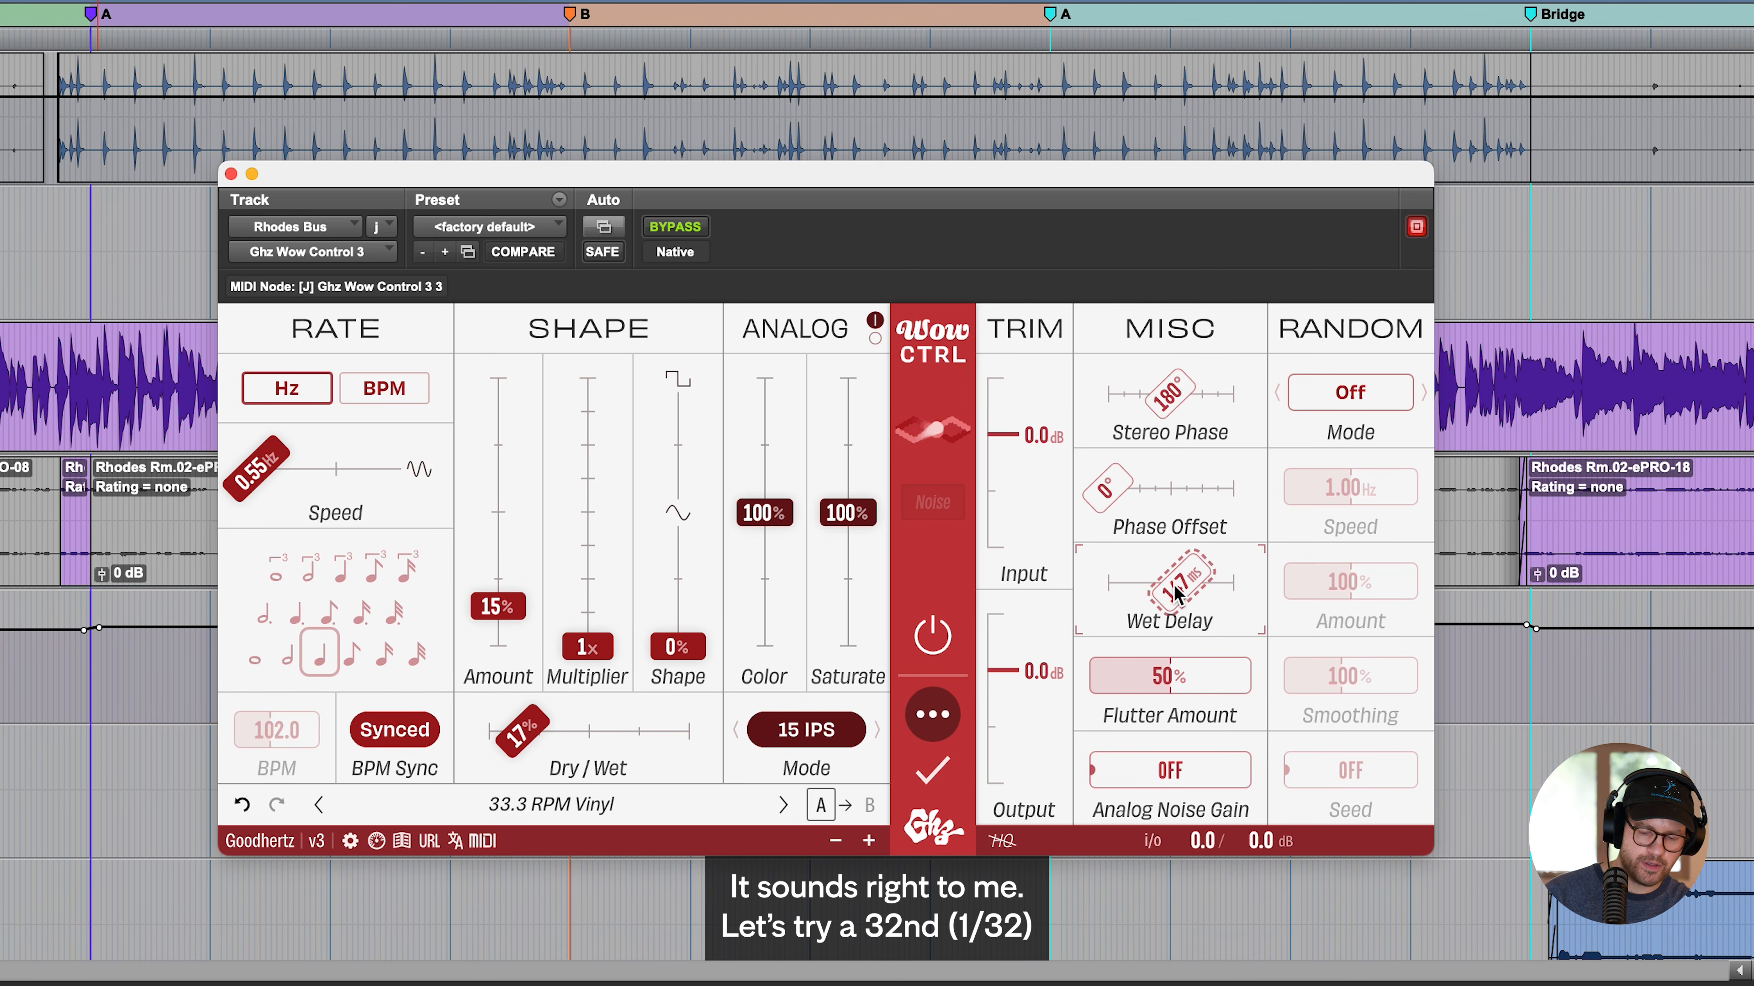
type("1/32")
key("Return")
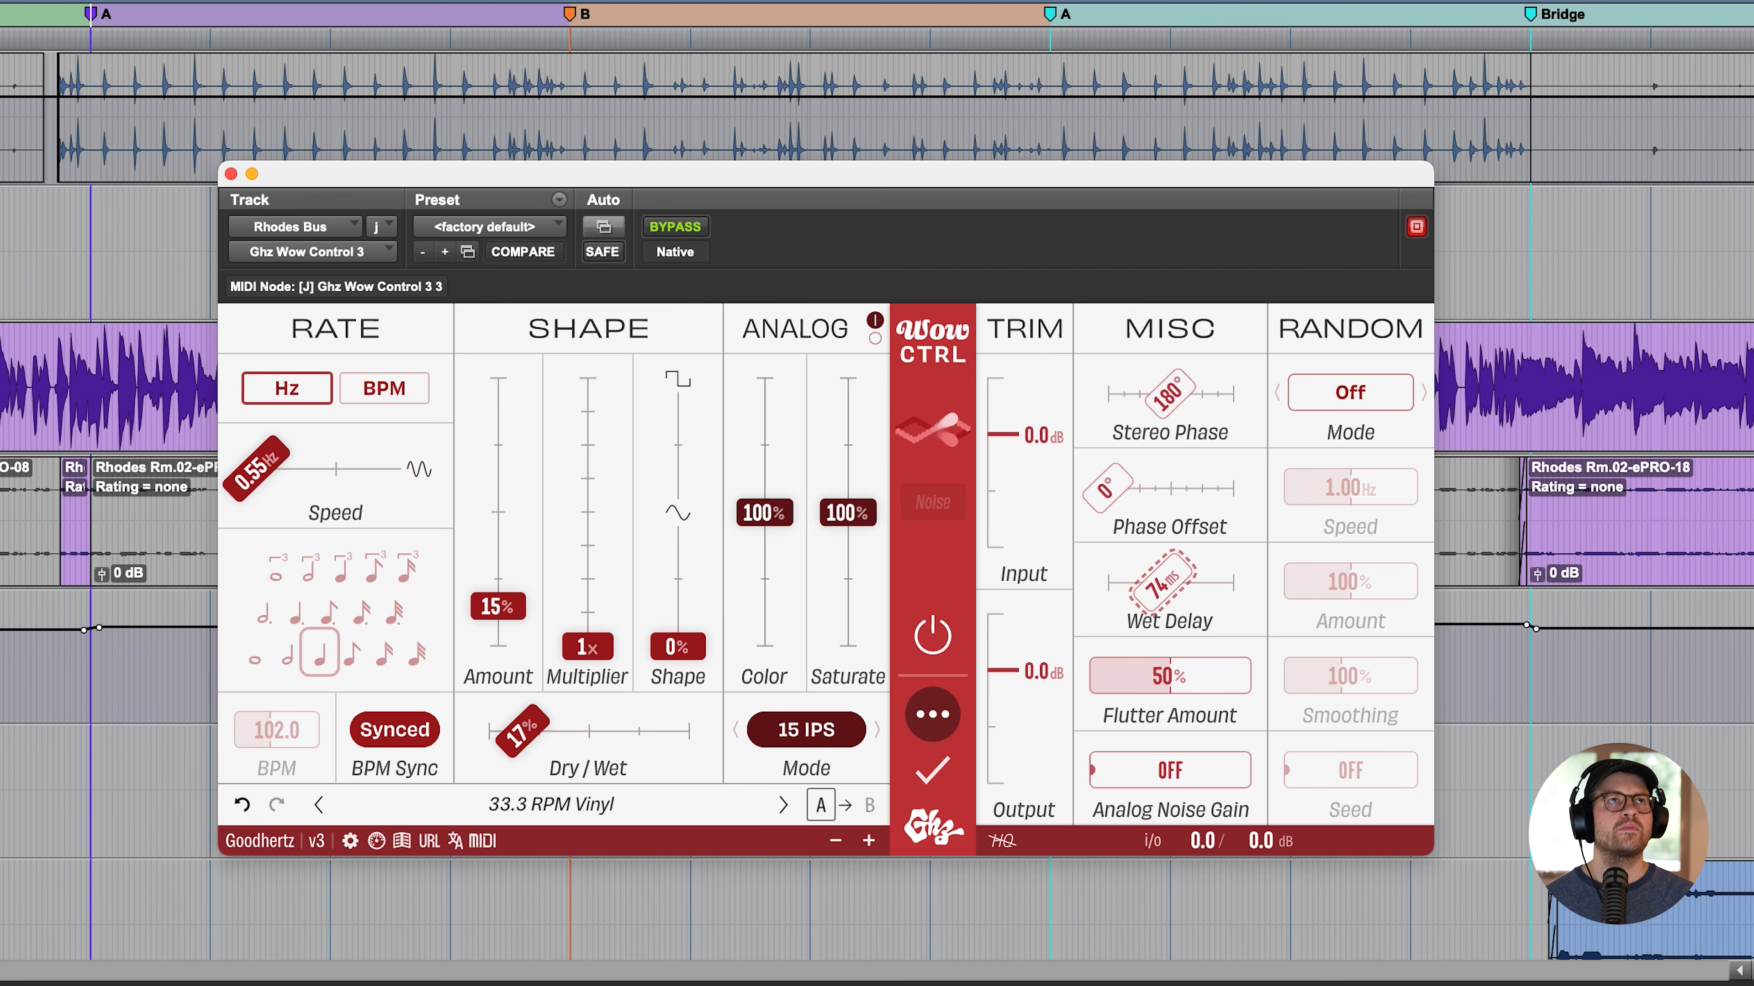
key("space")
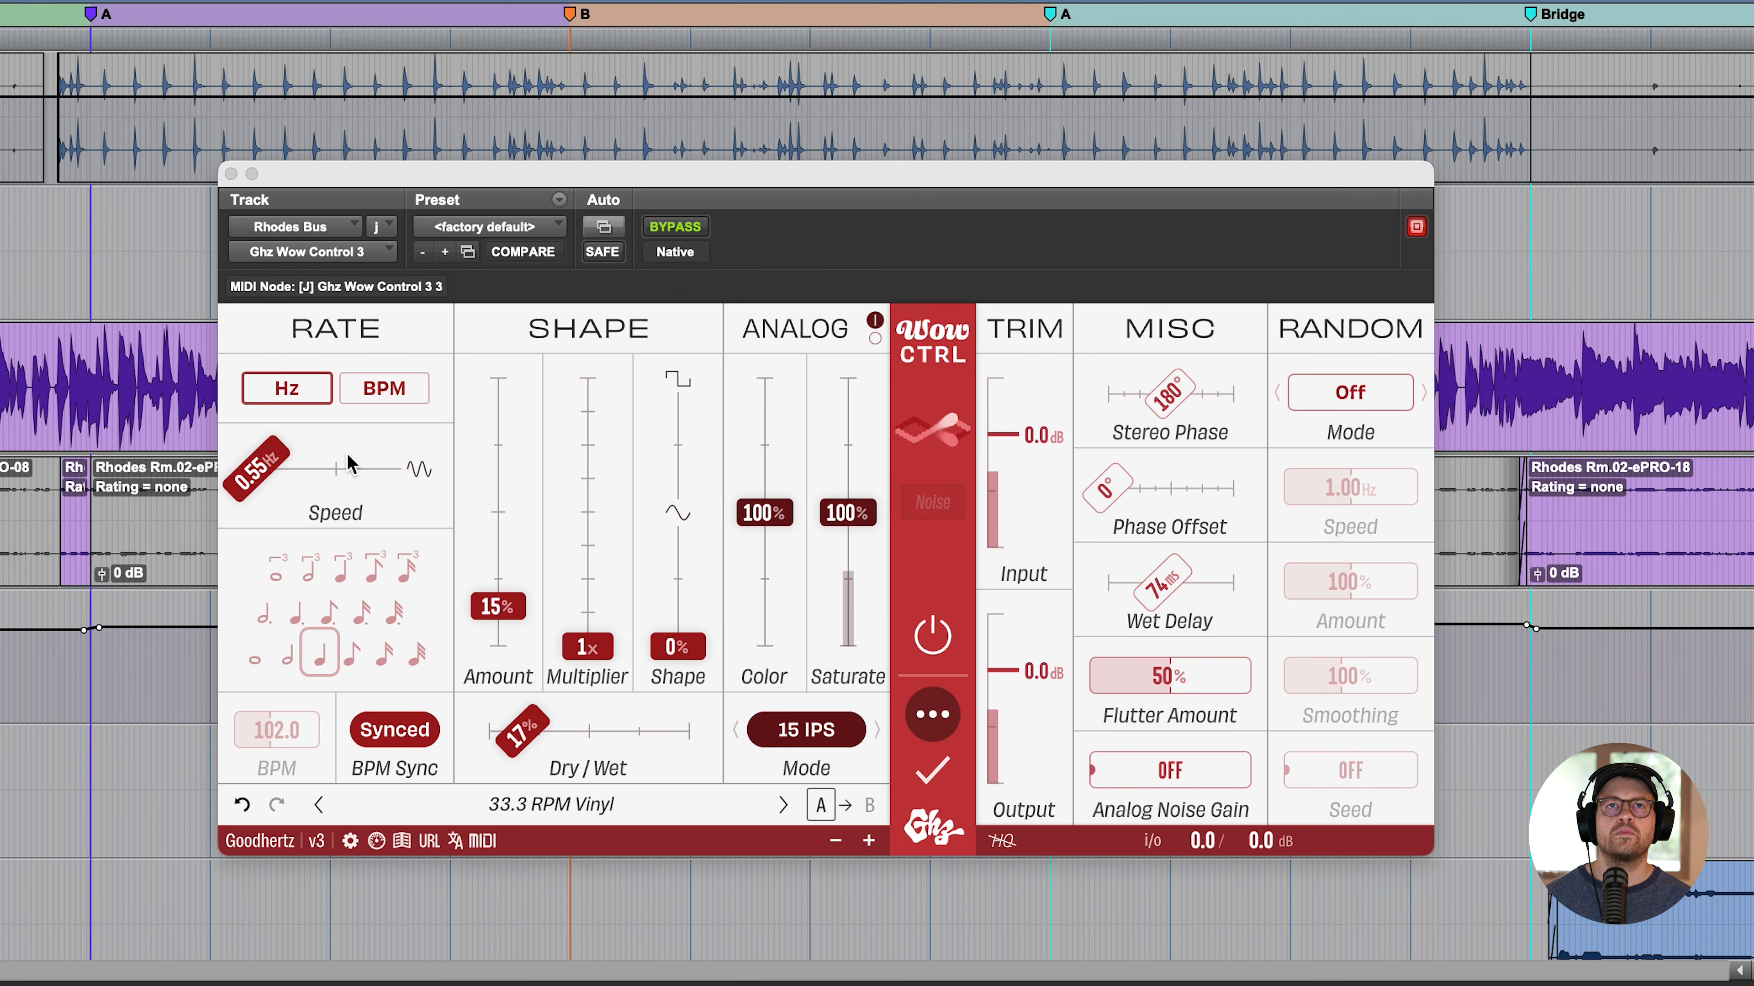
- Try the Dry/Wet higher, settle it at 24%, and stop playback
left_click(565, 731)
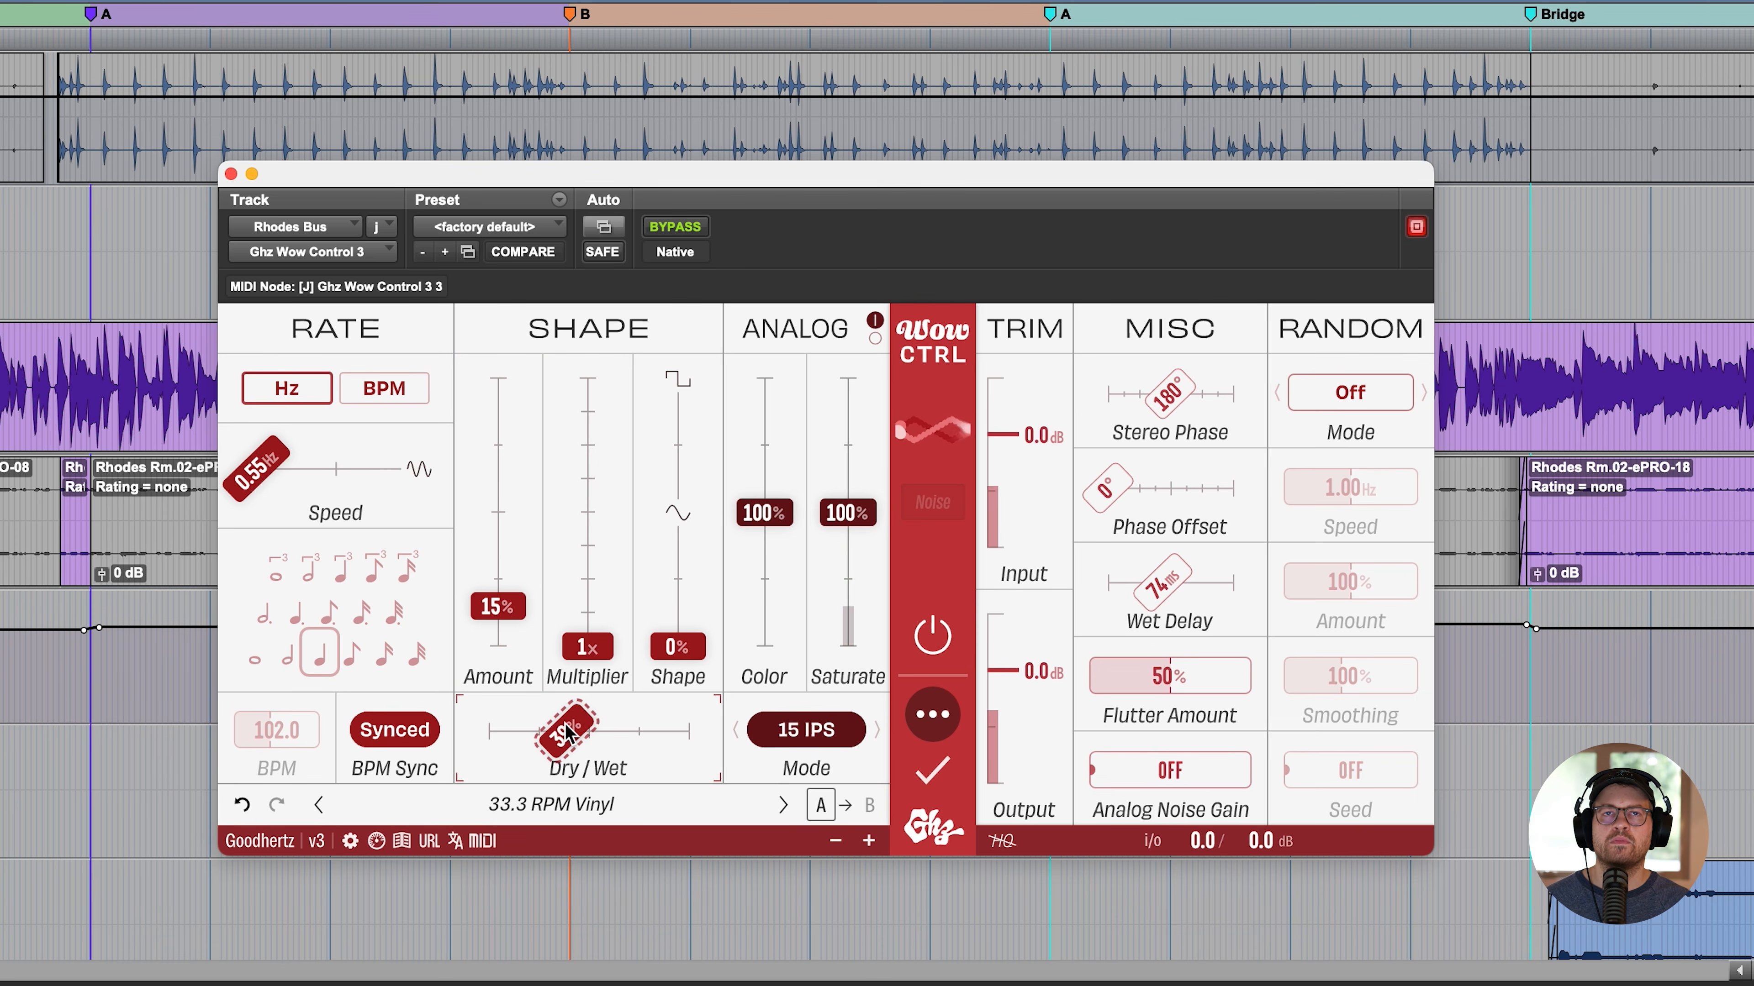
left_click_drag(565, 731, 536, 732)
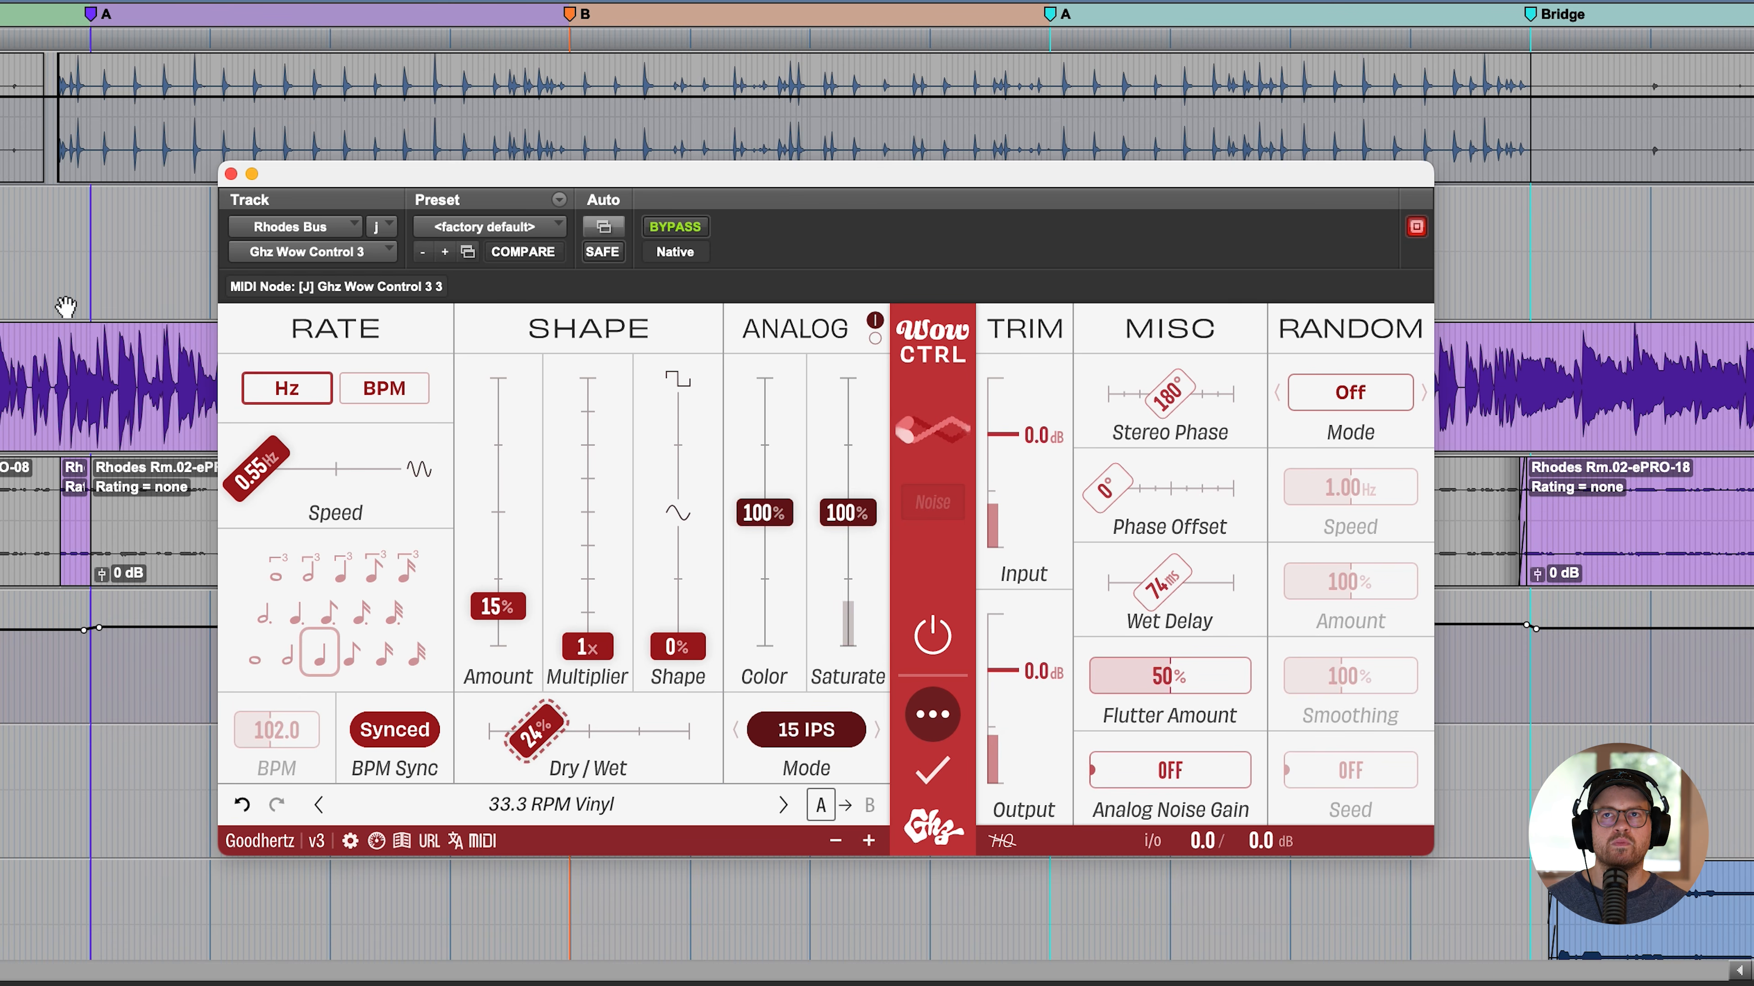
key("space")
- Set the Wet Delay to a dotted sixteenth note, 1/16D
left_click(1167, 587)
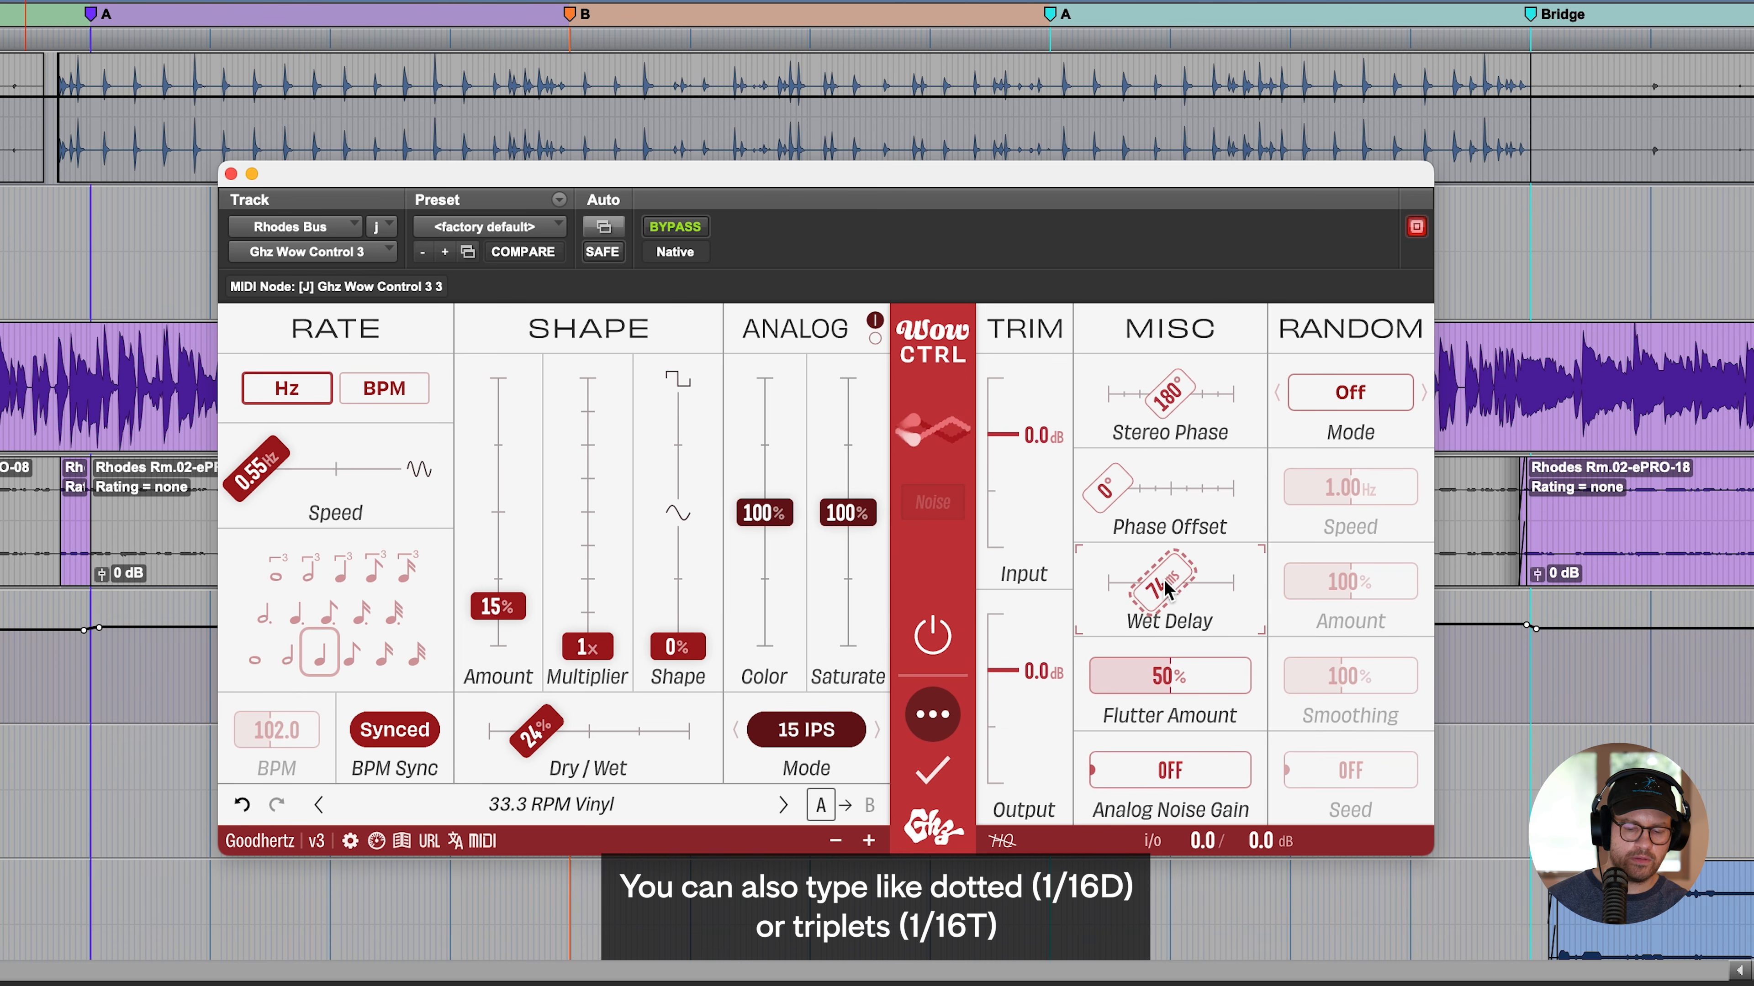
type("1/16")
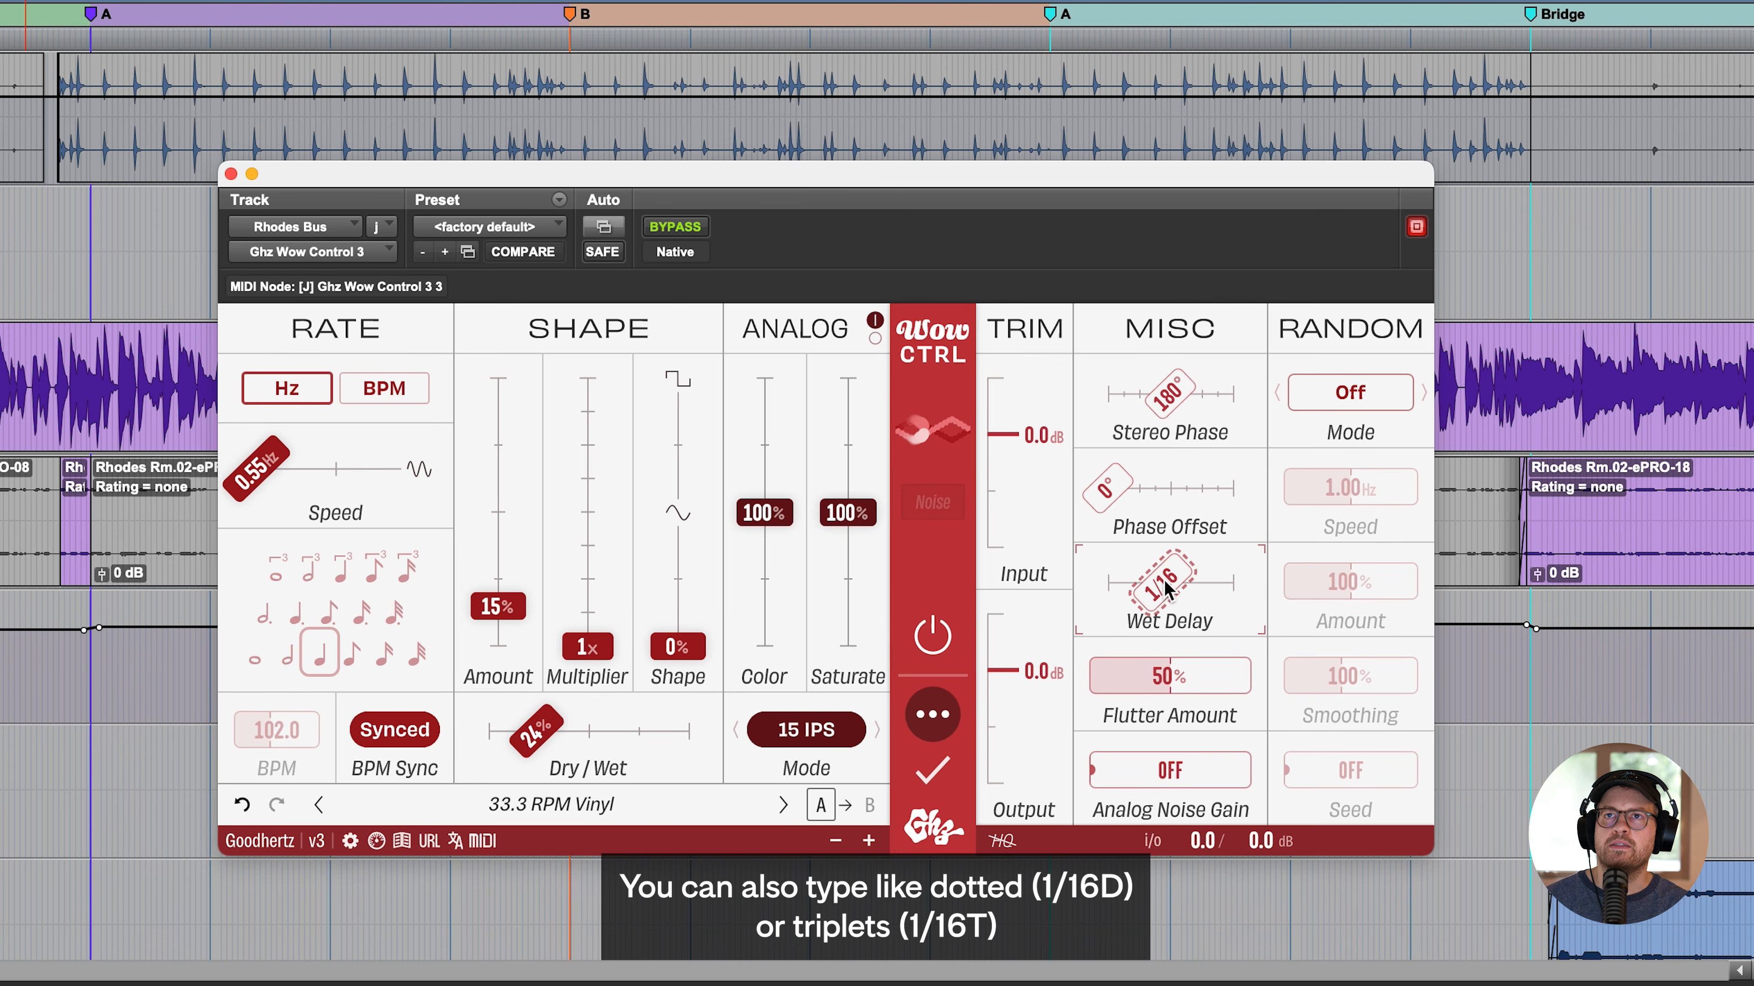
type("D")
key("Return")
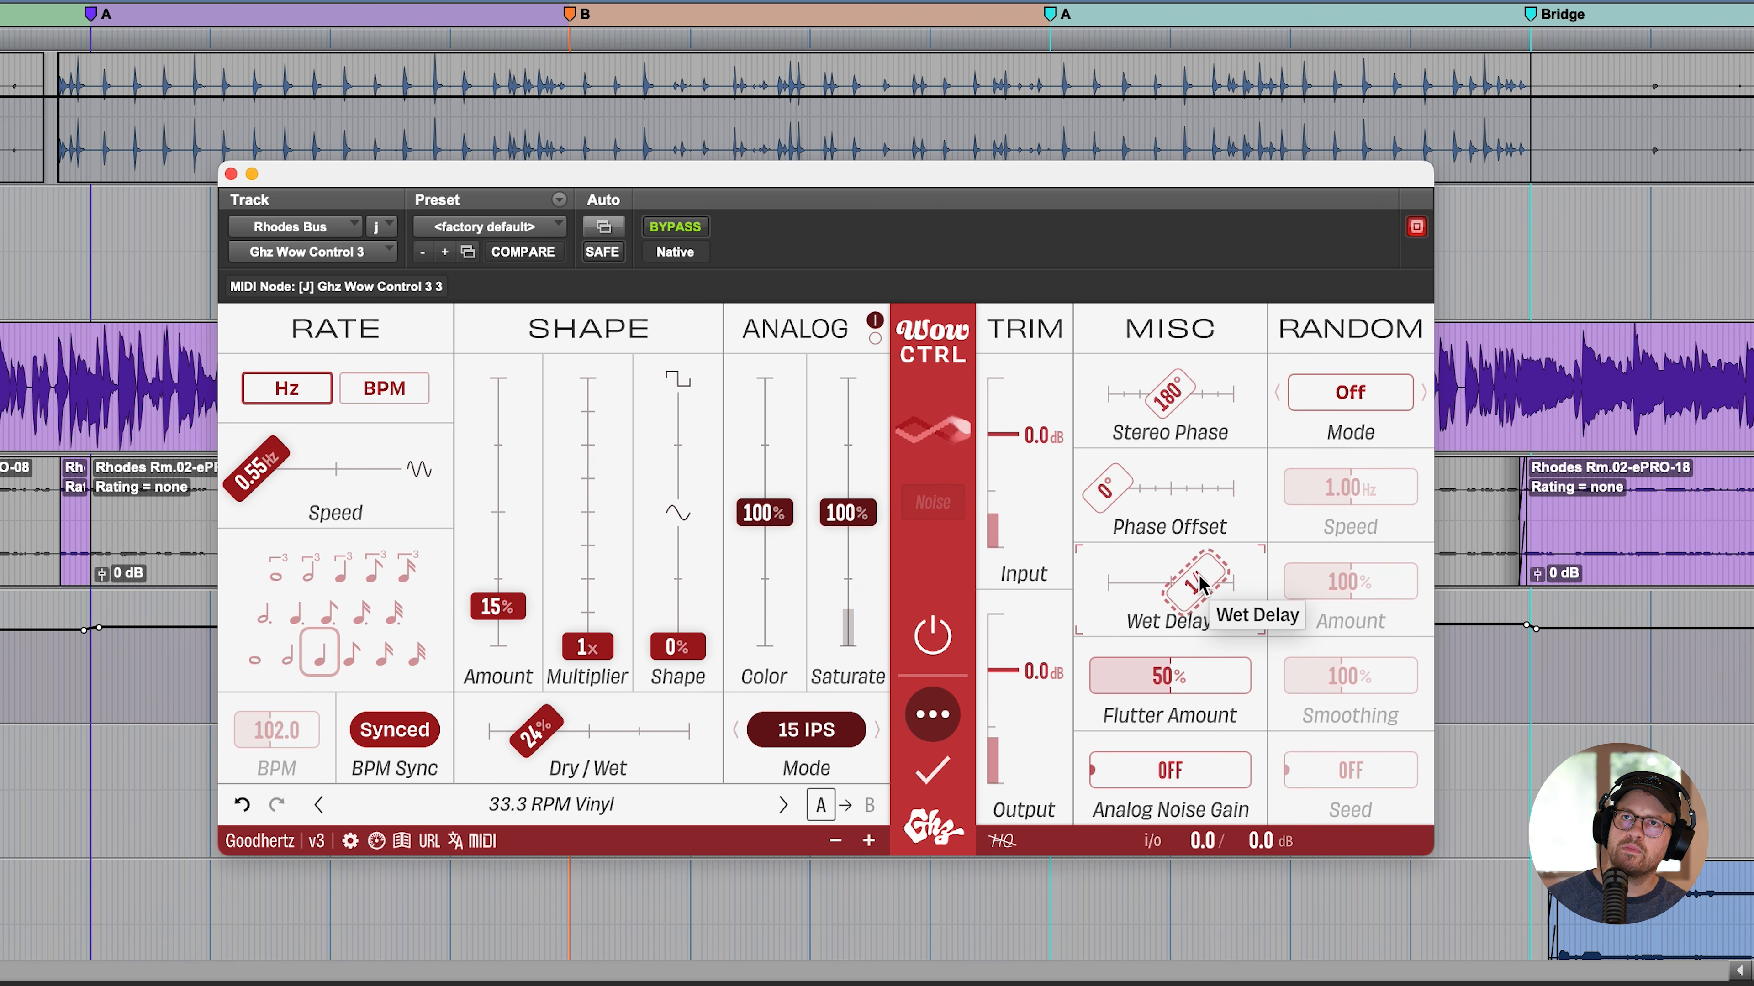
- Try the Wet Delay as a sixteenth-note triplet, 1/16T, and set it to 196 ms
type("1/16T")
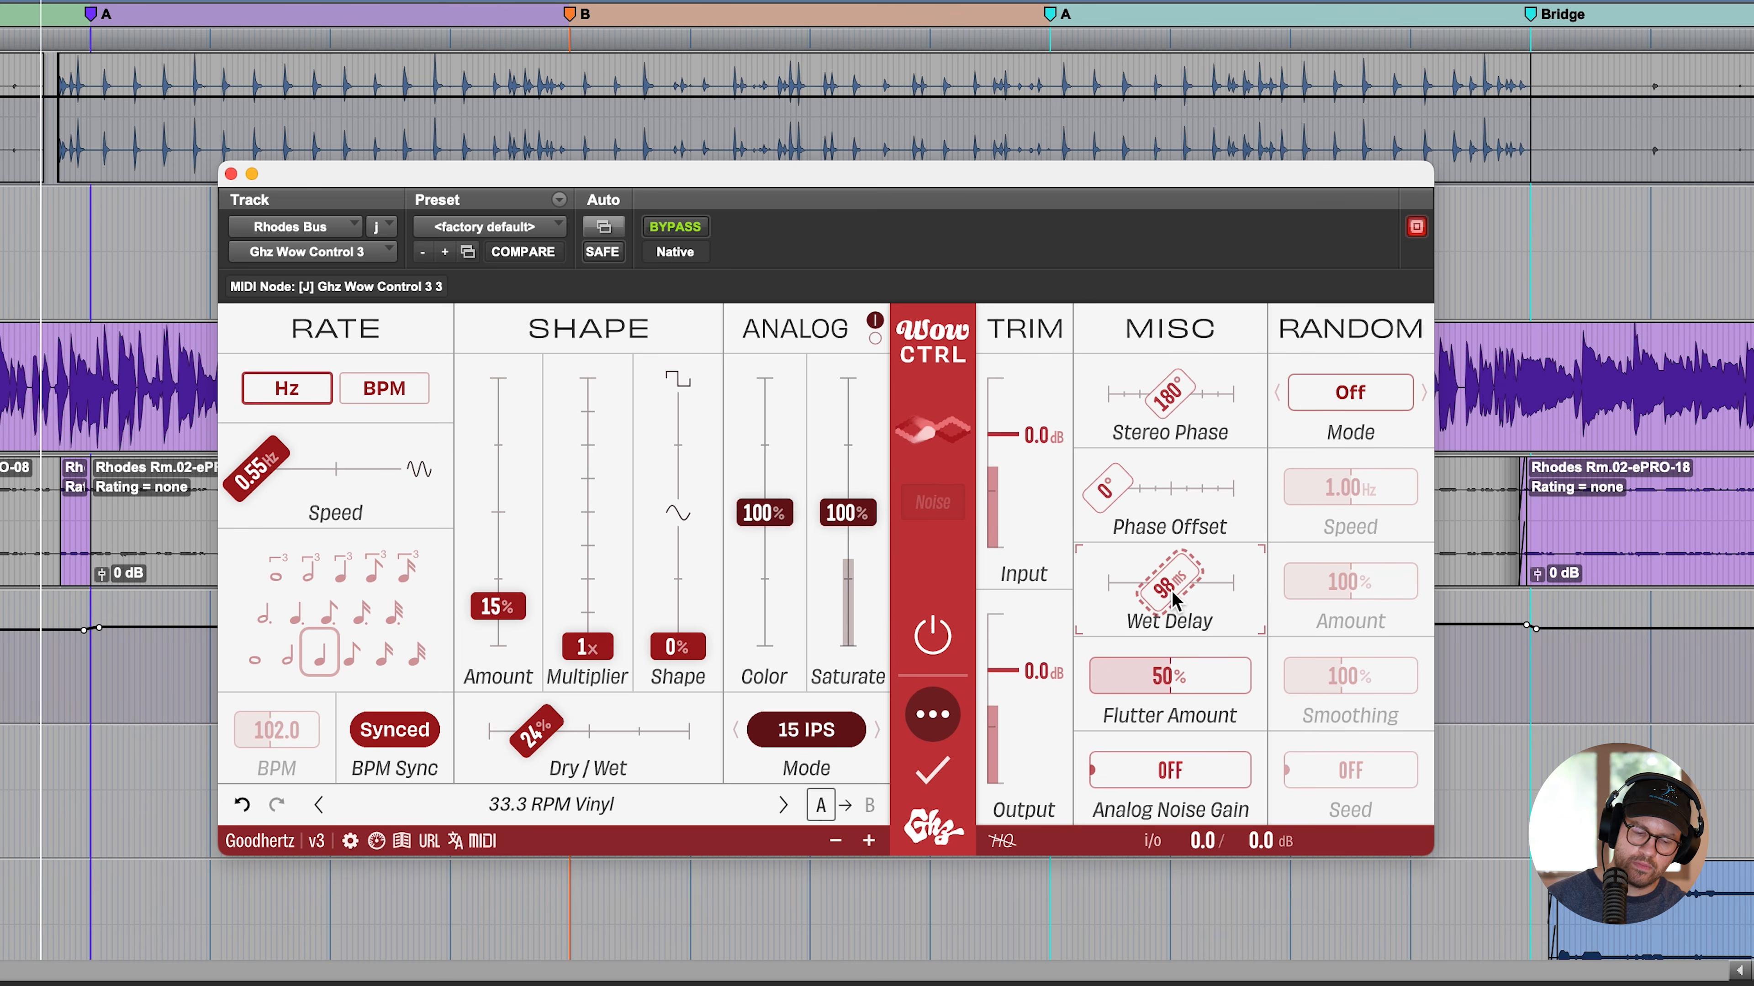
type("196")
key("Return")
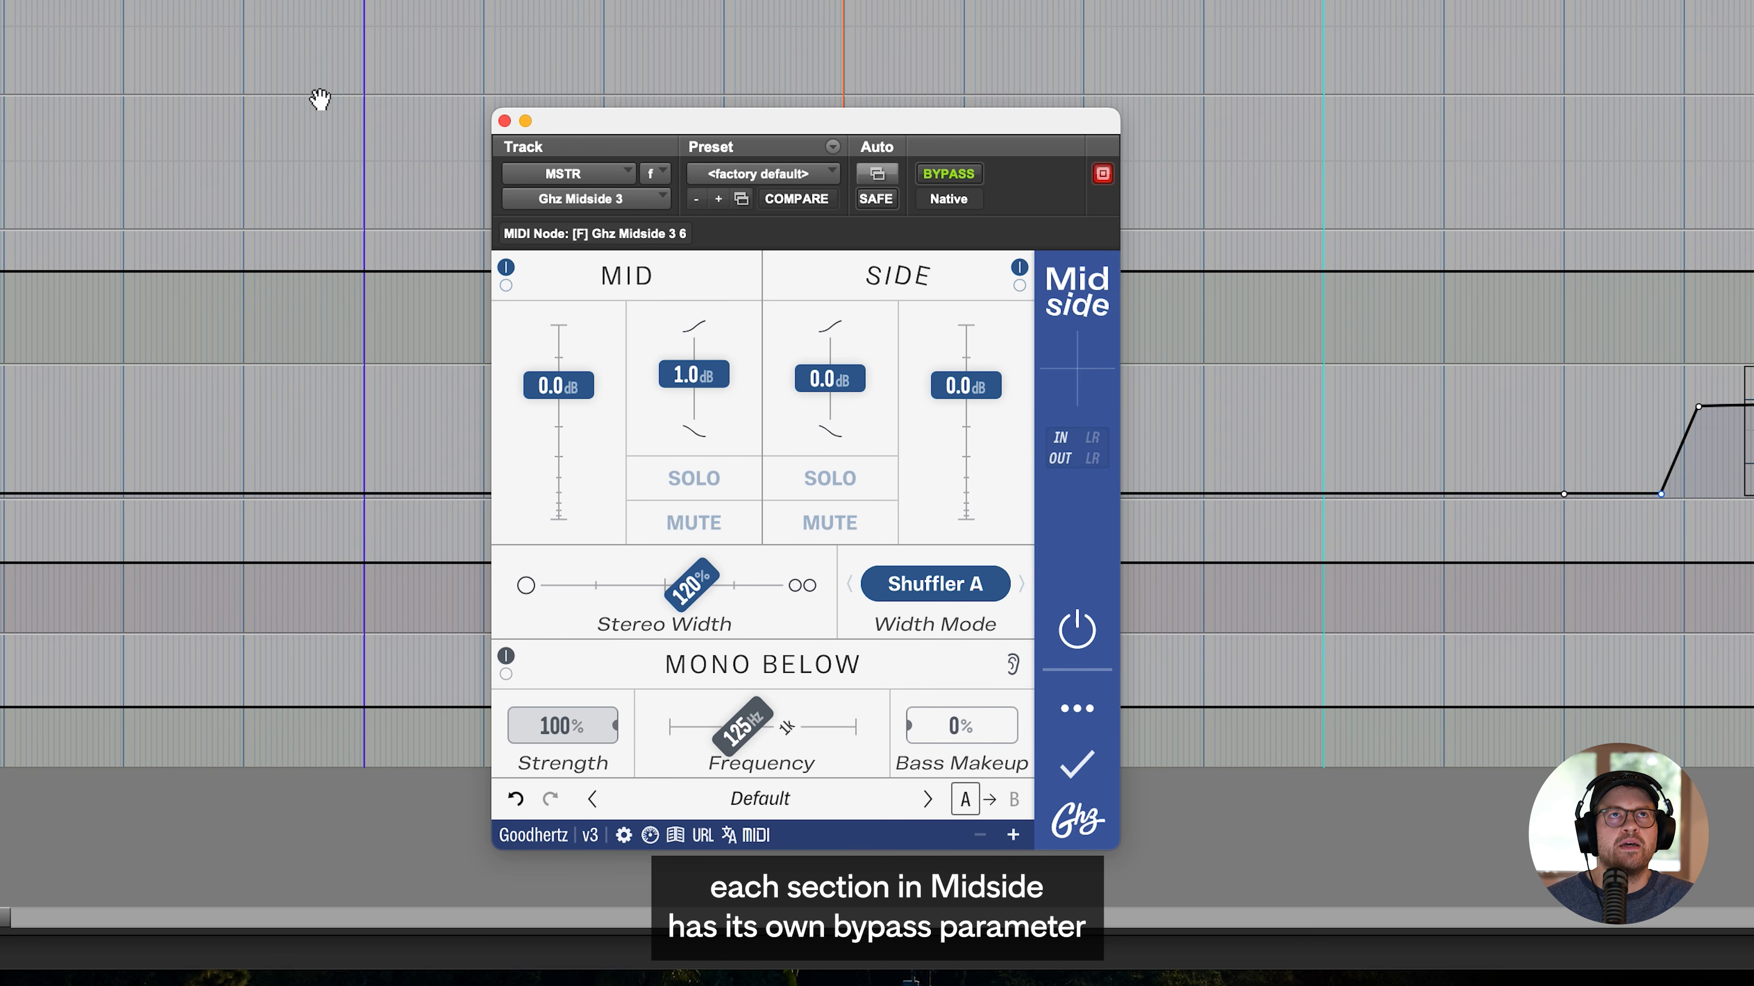
- Bypass the Mono Below section of Midside on MSTR and re-enable it
left_click(504, 674)
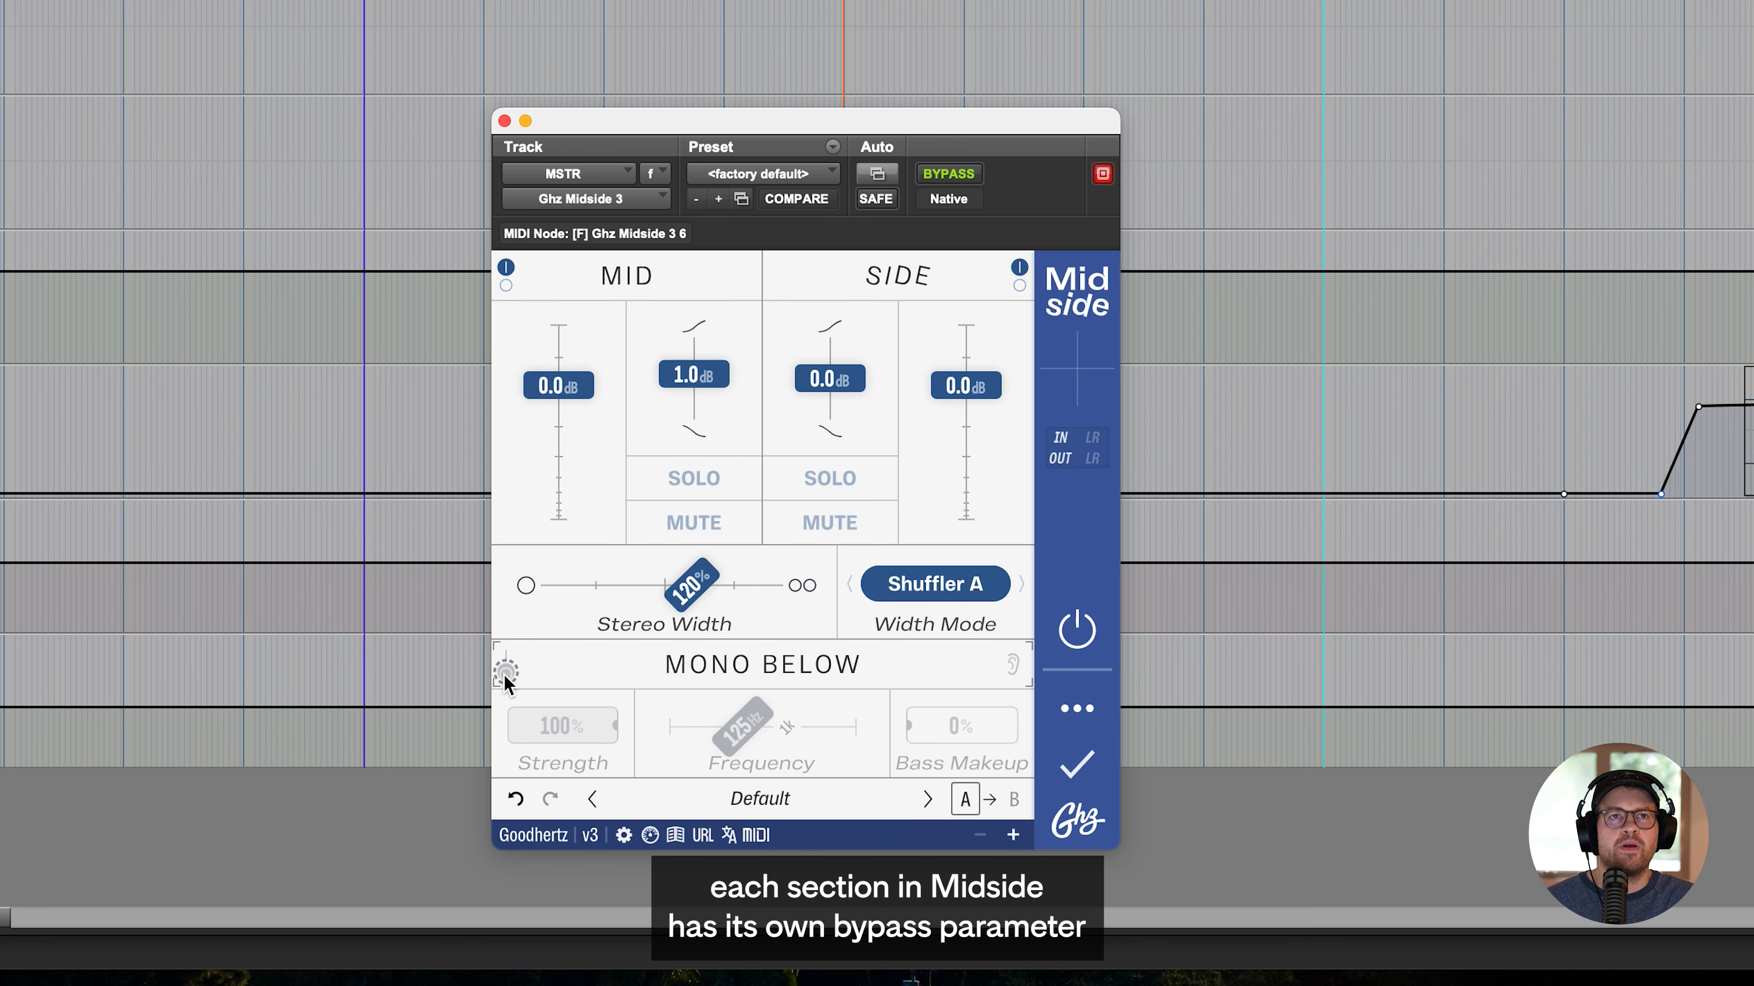
left_click(504, 675)
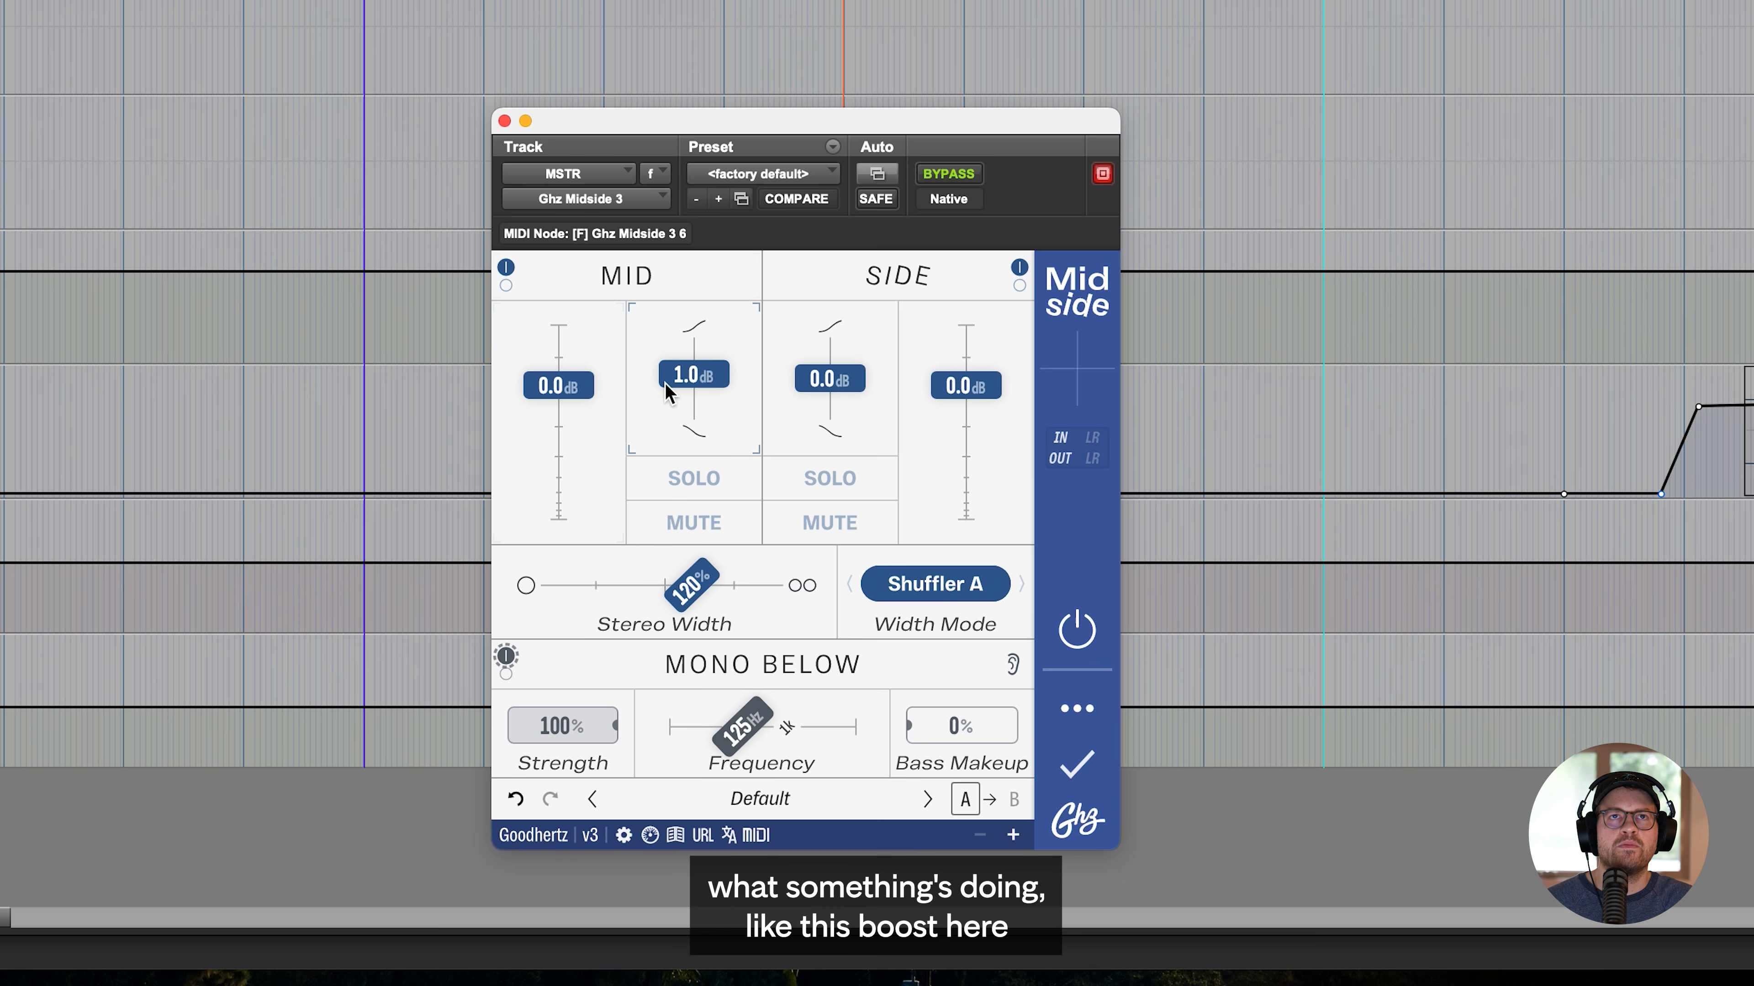
- Raise the mid channel's tilt to 5.0 dB and toggle the Mid section's bypass on and off
left_click_drag(680, 385, 682, 373)
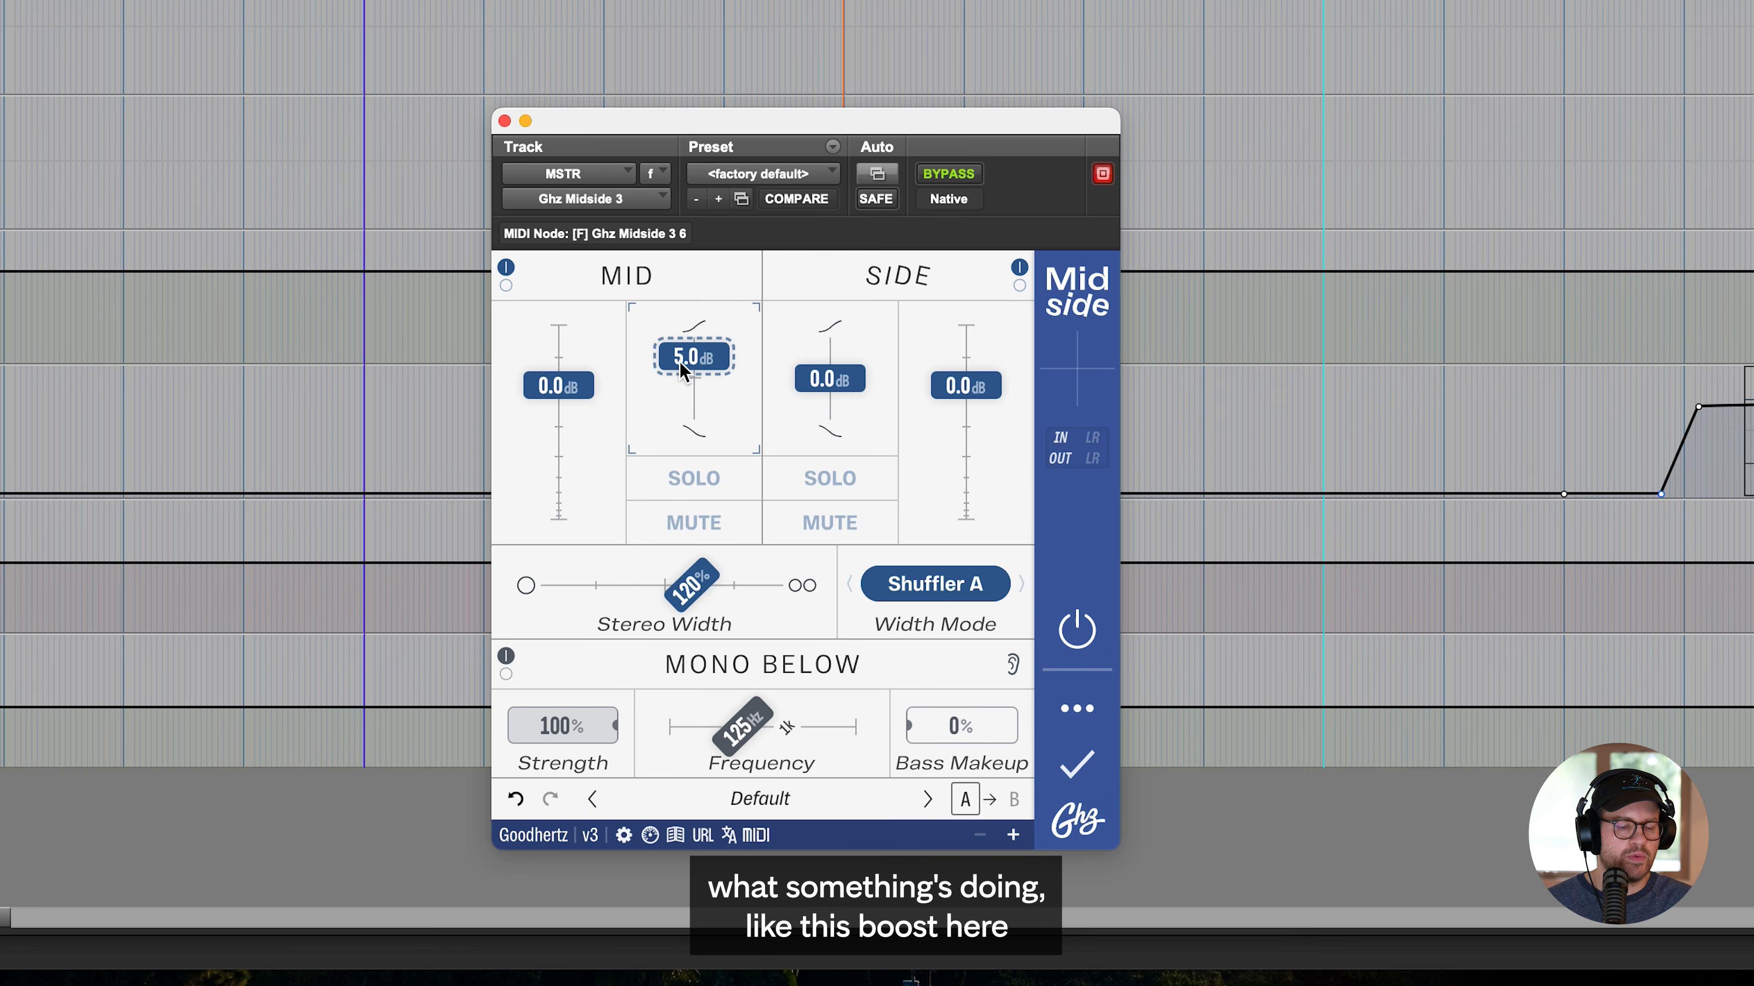
left_click(506, 269)
left_click(507, 269)
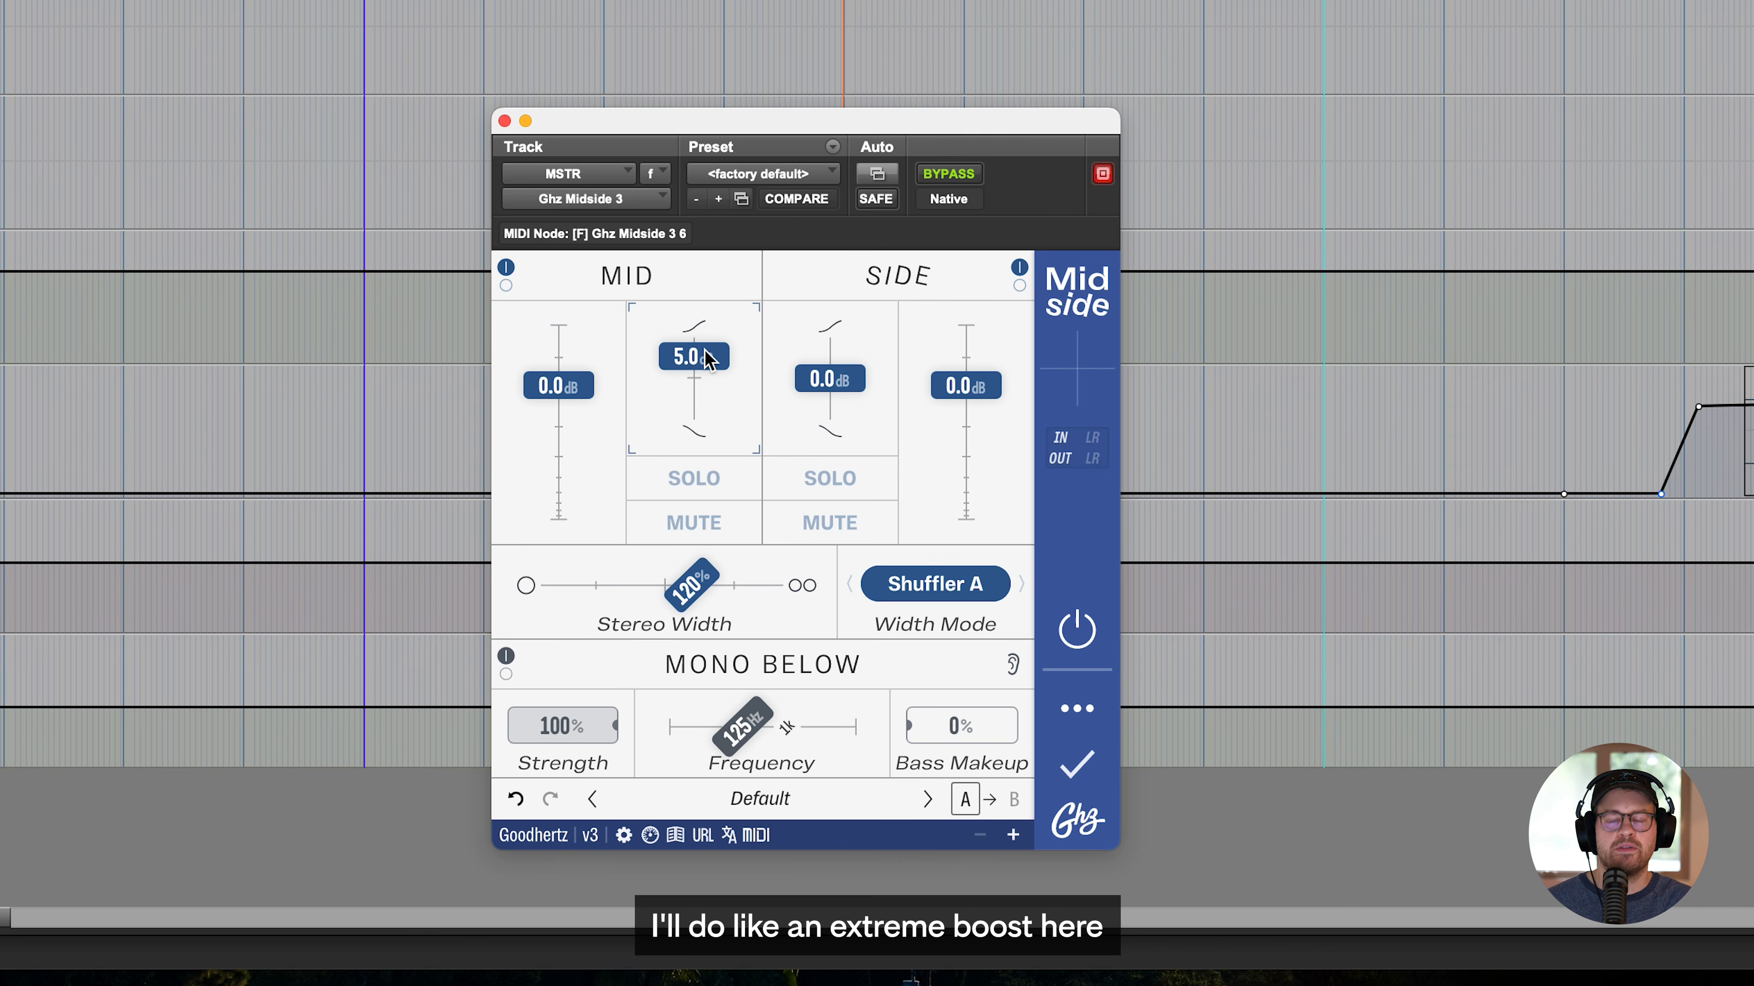
- Boost the mid tilt to 10.0 dB, compare it with the Mid section bypassed during playback, and reset the tilt to 0.0 dB
left_click_drag(709, 358, 710, 334)
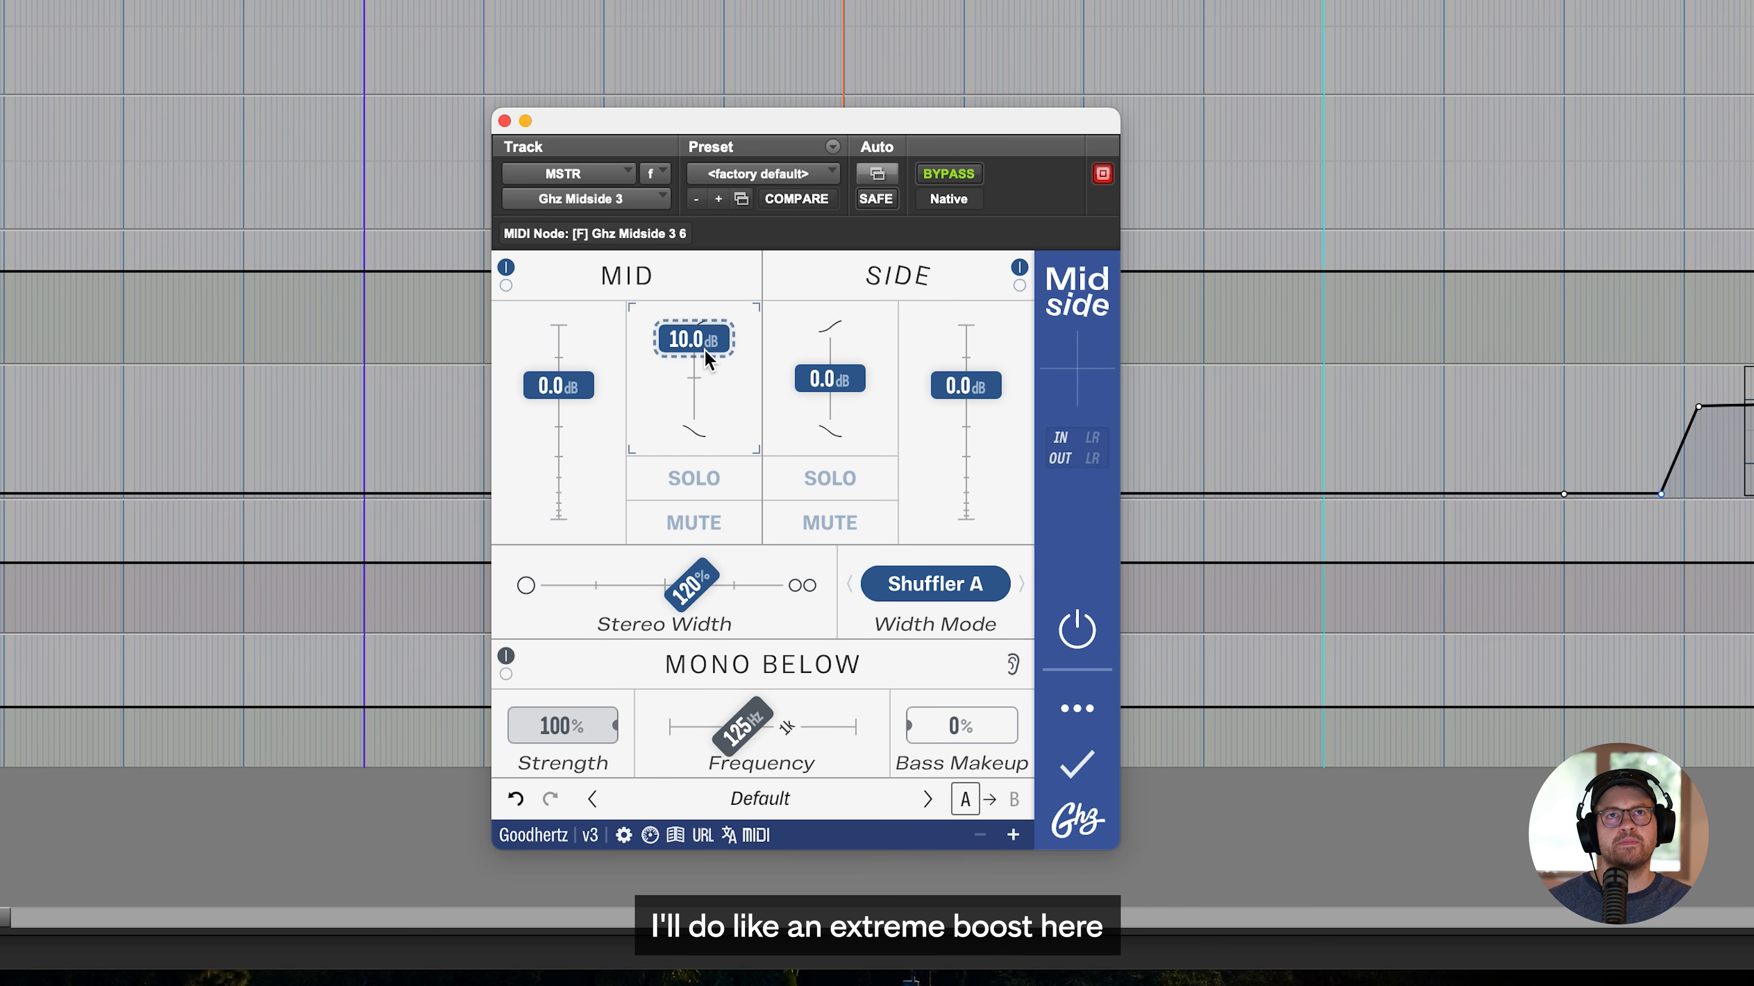
key("space")
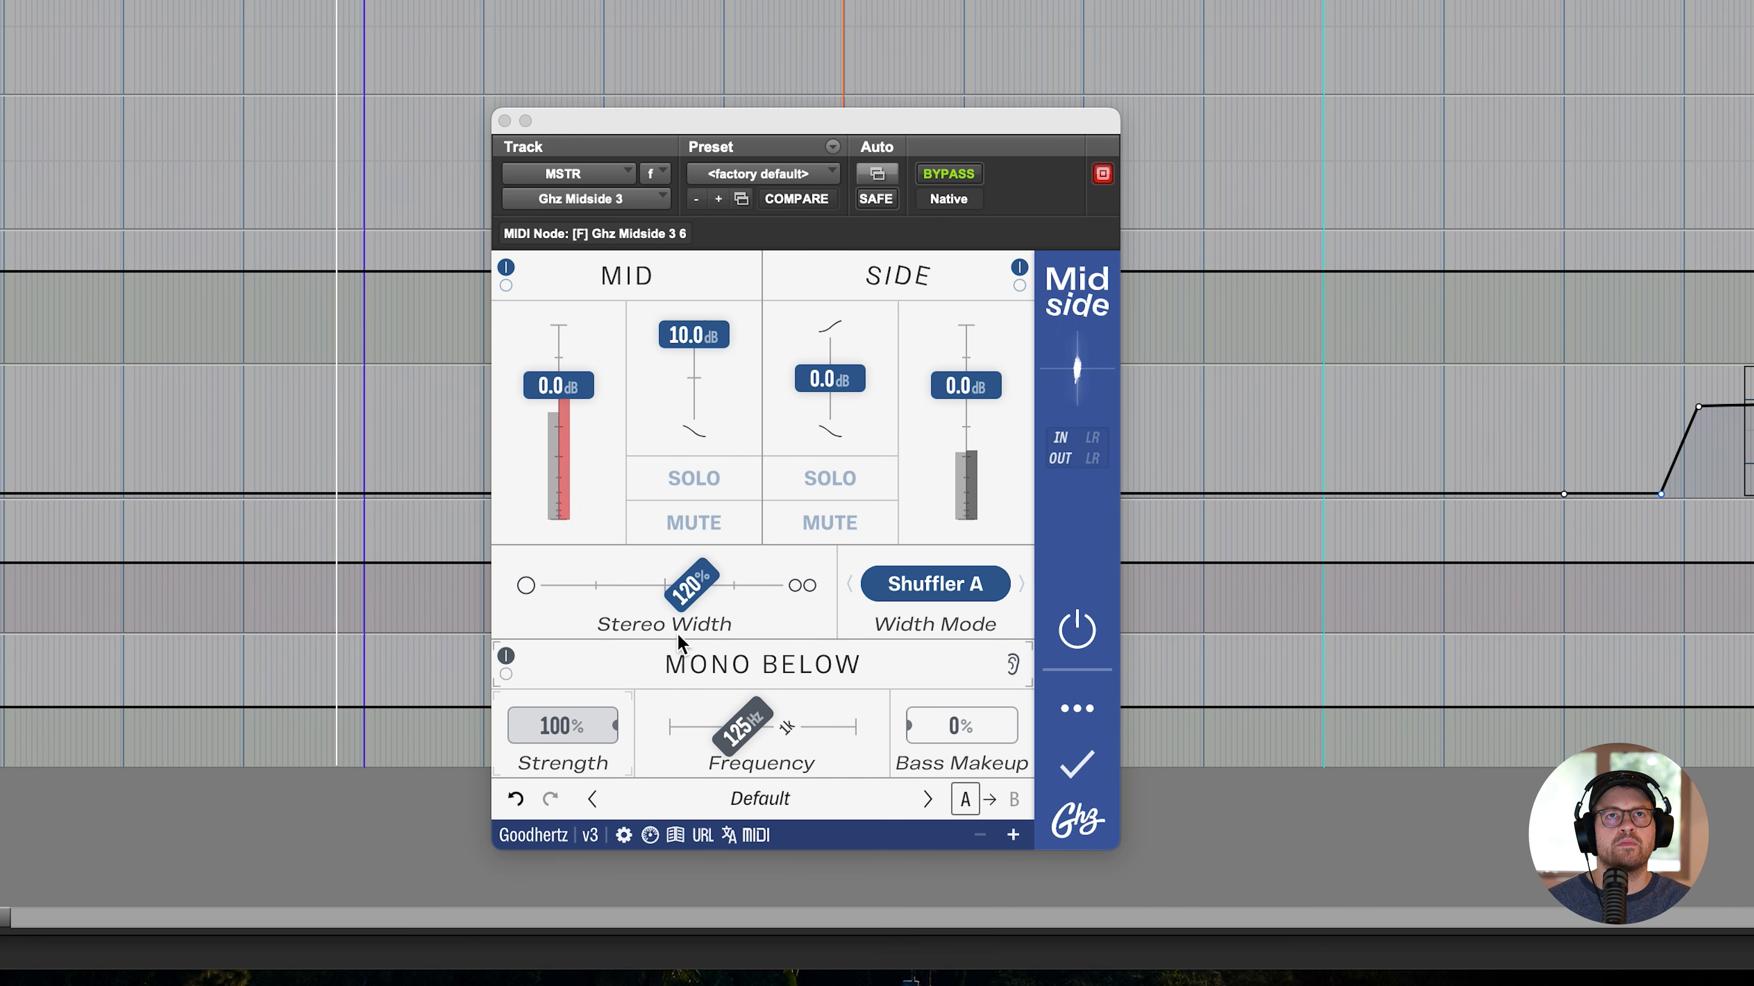
left_click(510, 281)
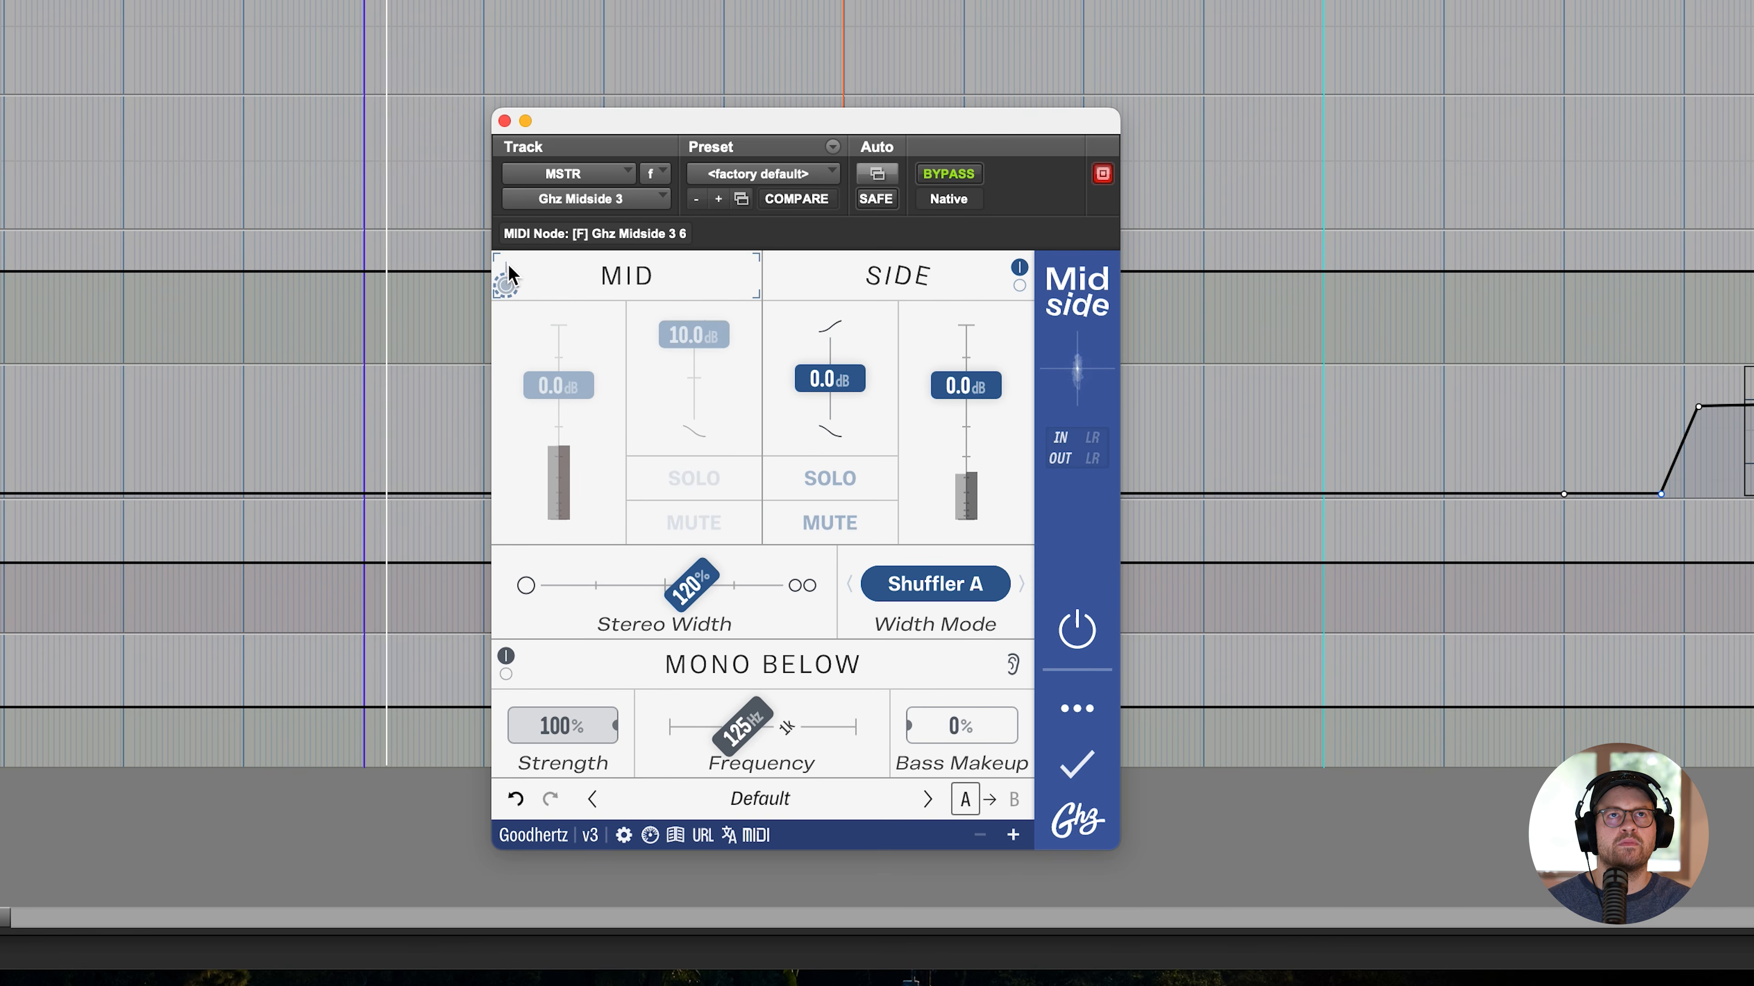
left_click(507, 263)
left_click(716, 334, "alt")
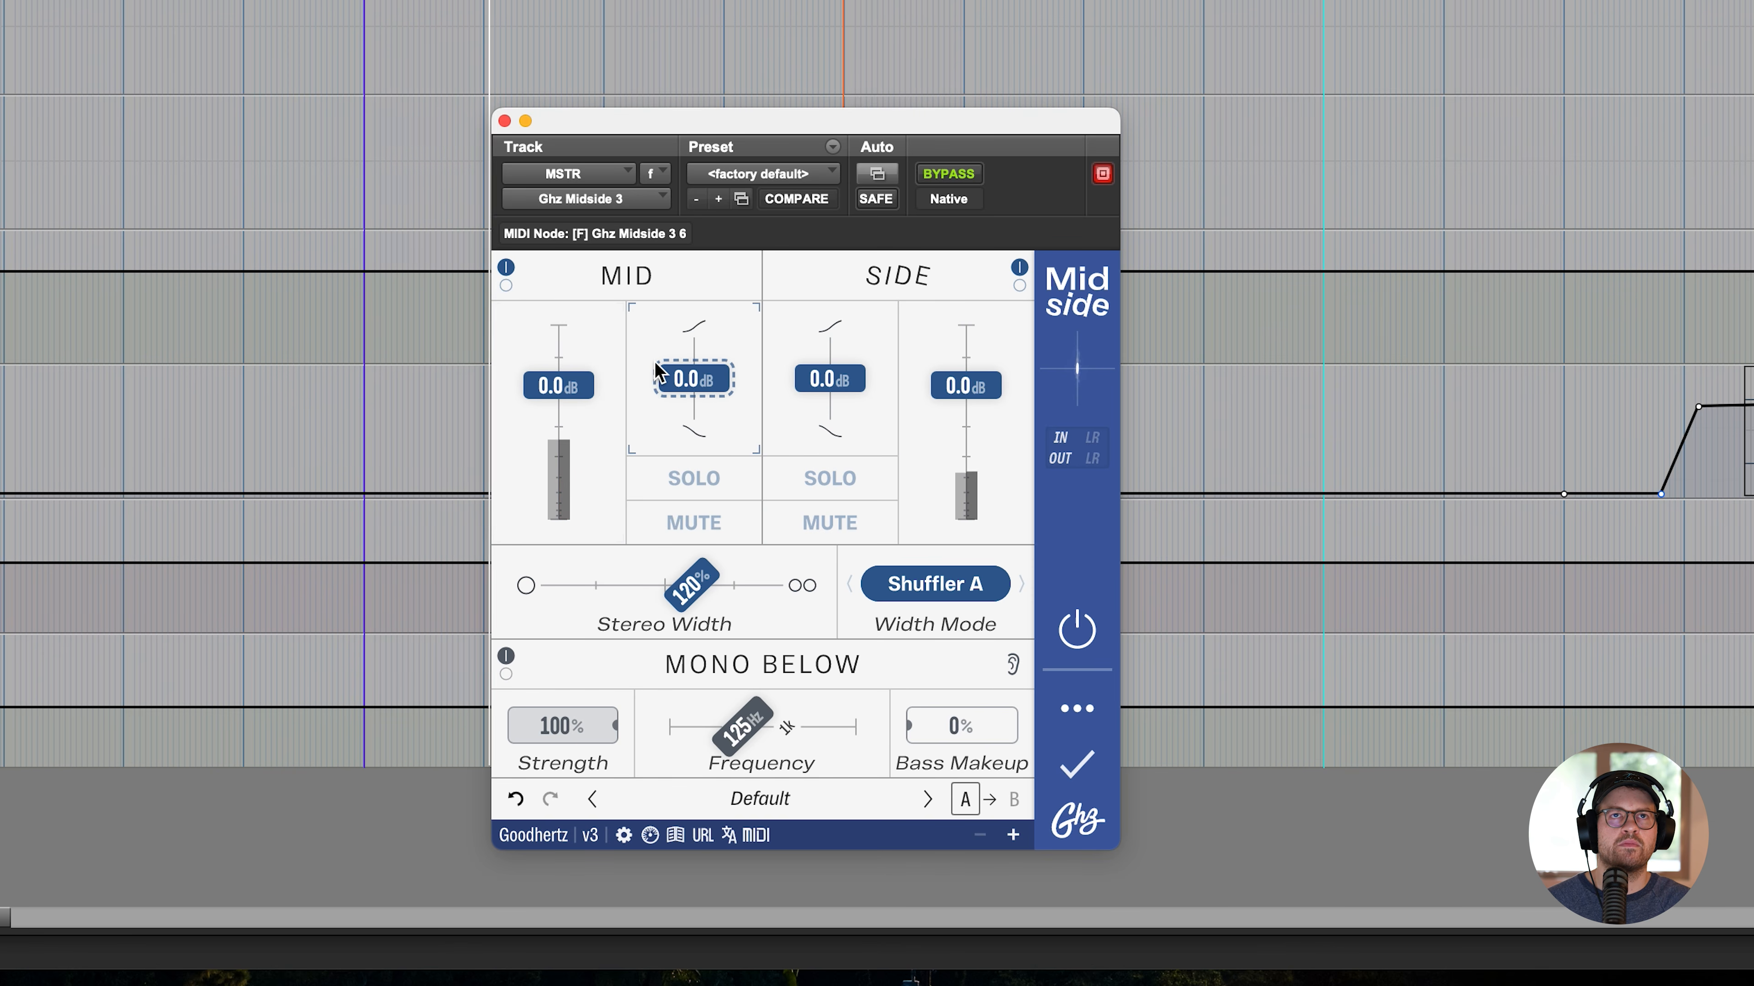
- Raise the mid tilt to 7.0 dB, compare it by toggling the Mid section's bypass, and reset the tilt to 0.0 dB
left_click_drag(667, 374, 666, 344)
left_click(504, 284)
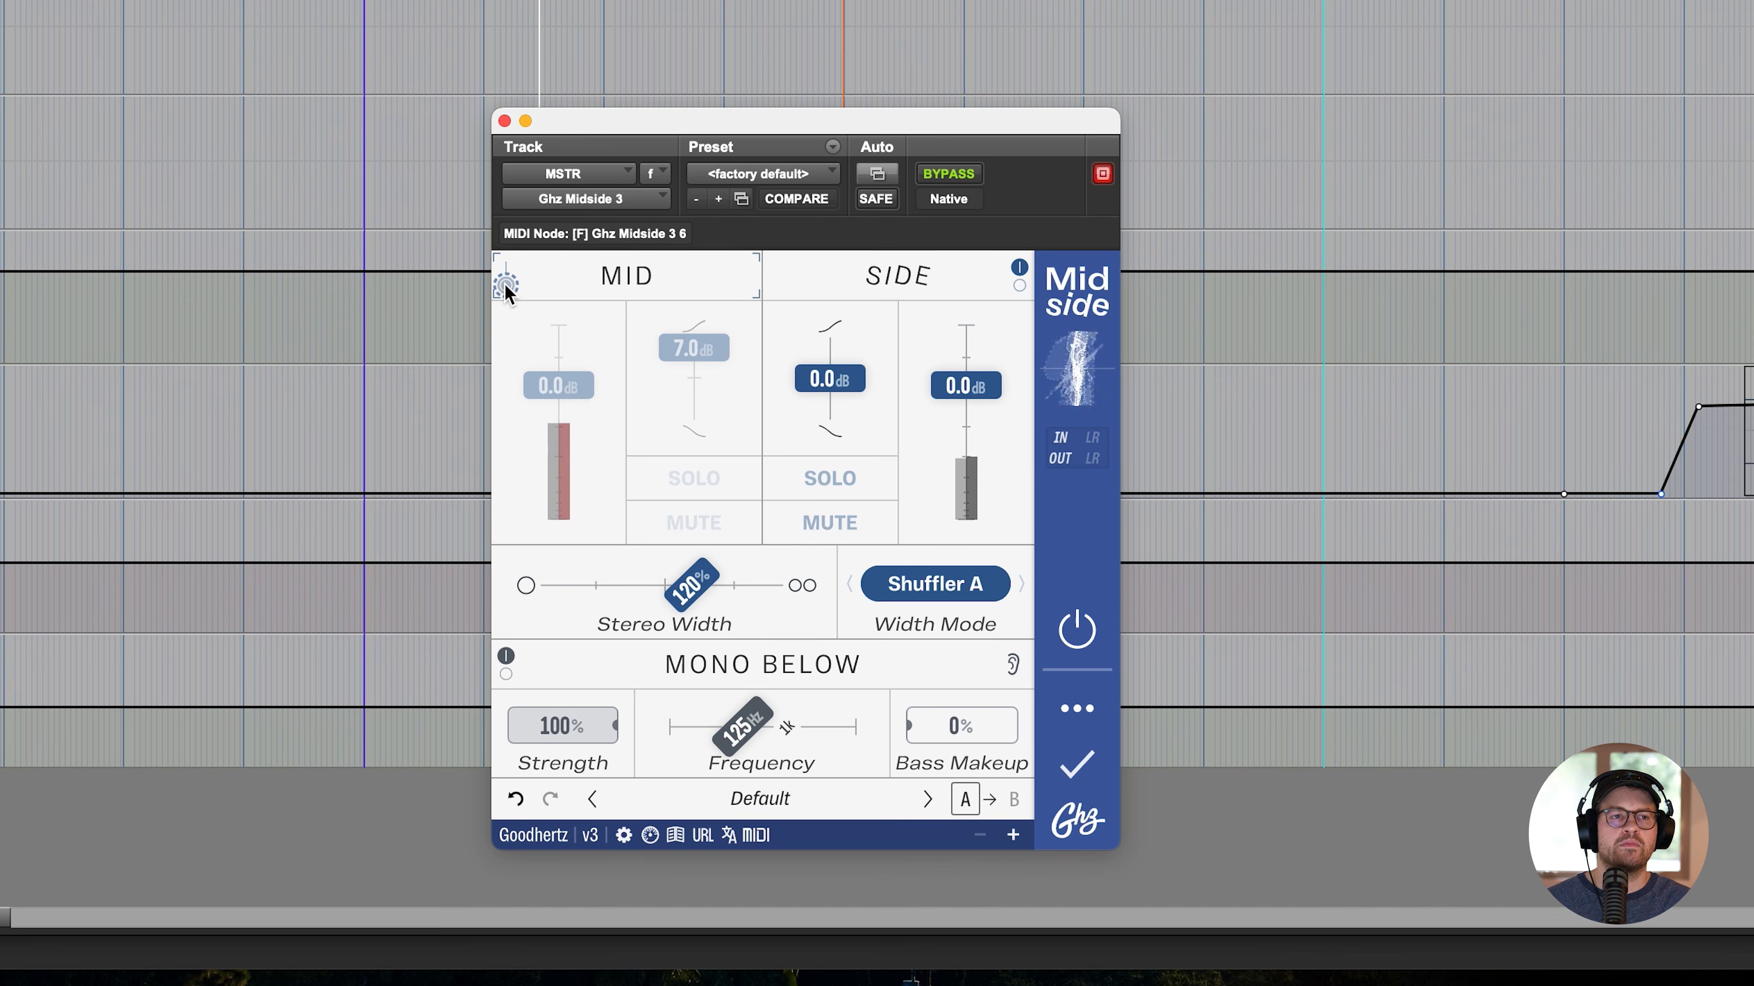
left_click(504, 285)
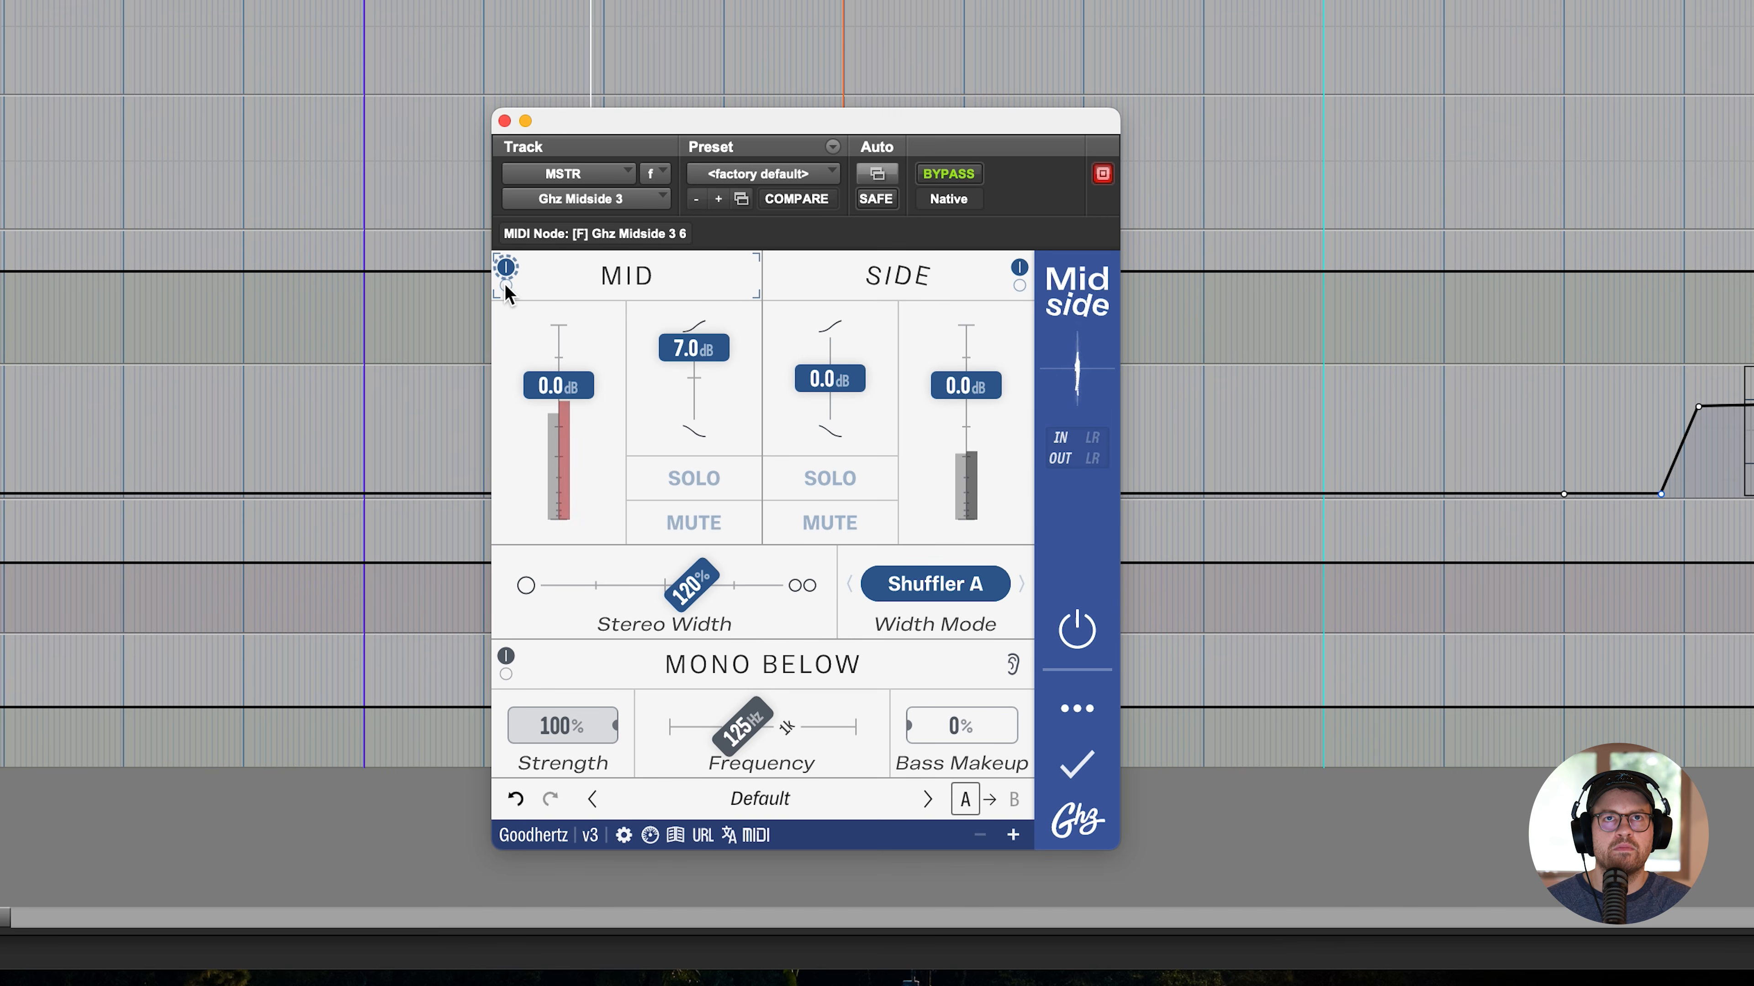
left_click(504, 285)
left_click(716, 368, "alt")
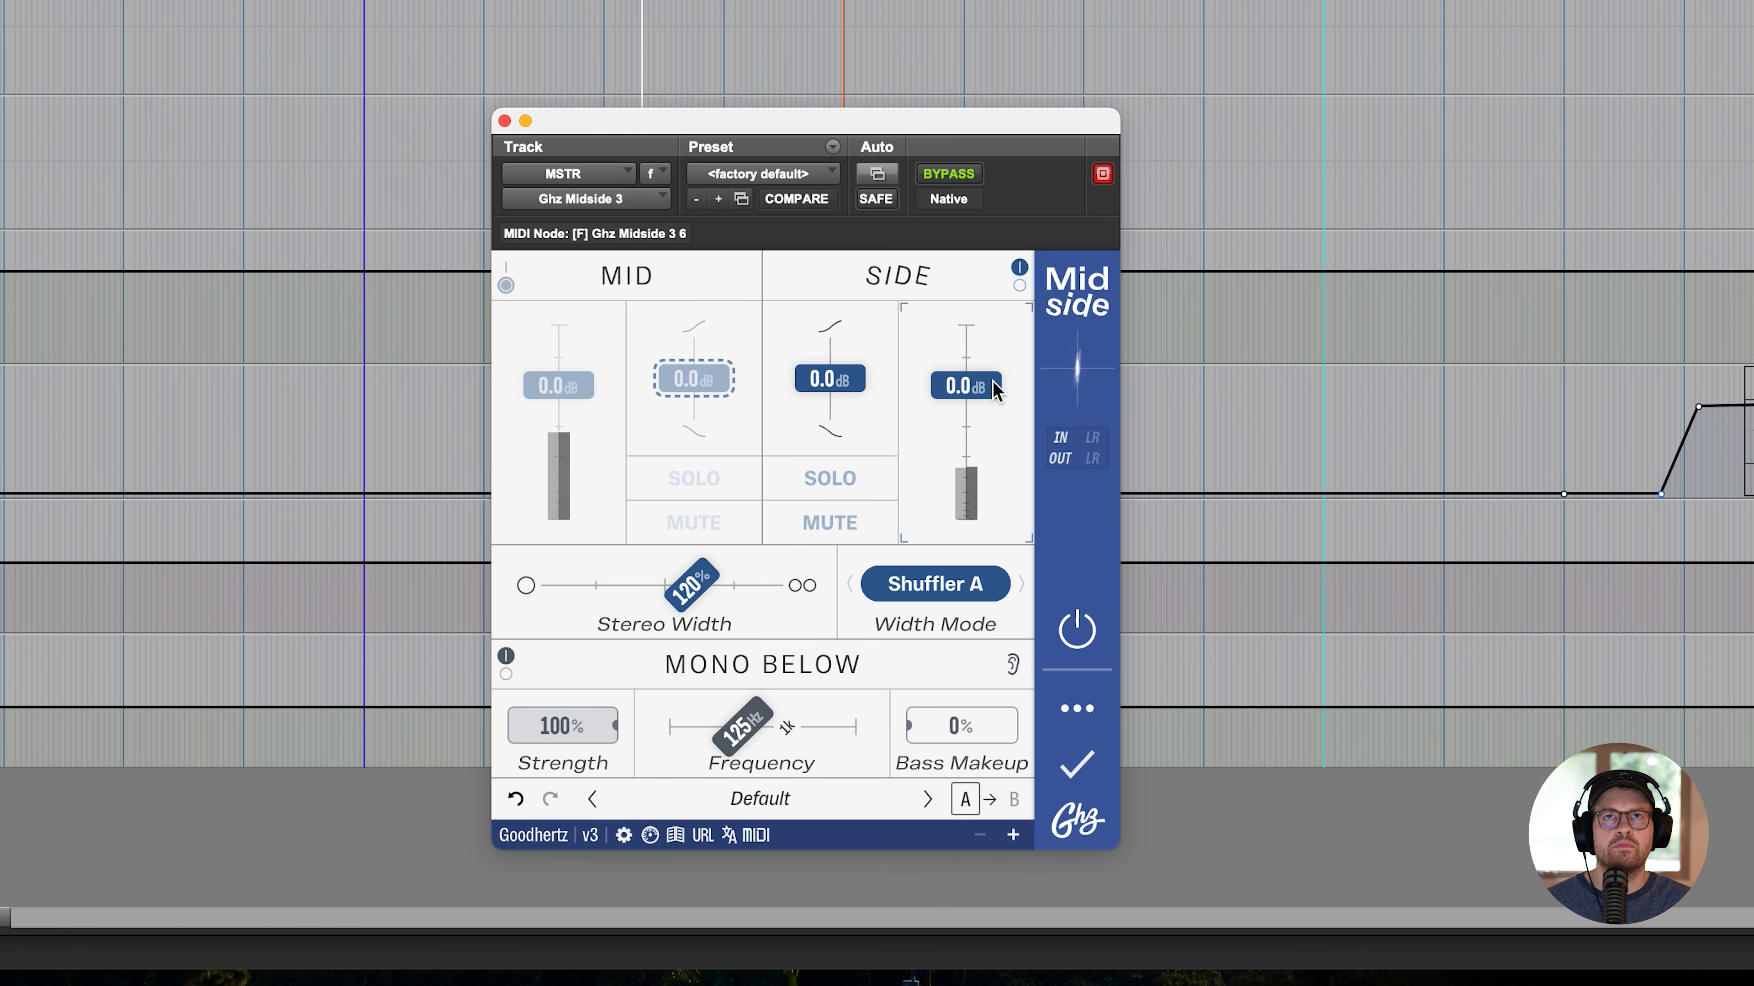
- Raise the side gain to 9.0 dB, re-enable the Mid section, and compare the boost by toggling the Side section's bypass
left_click_drag(984, 387, 996, 336)
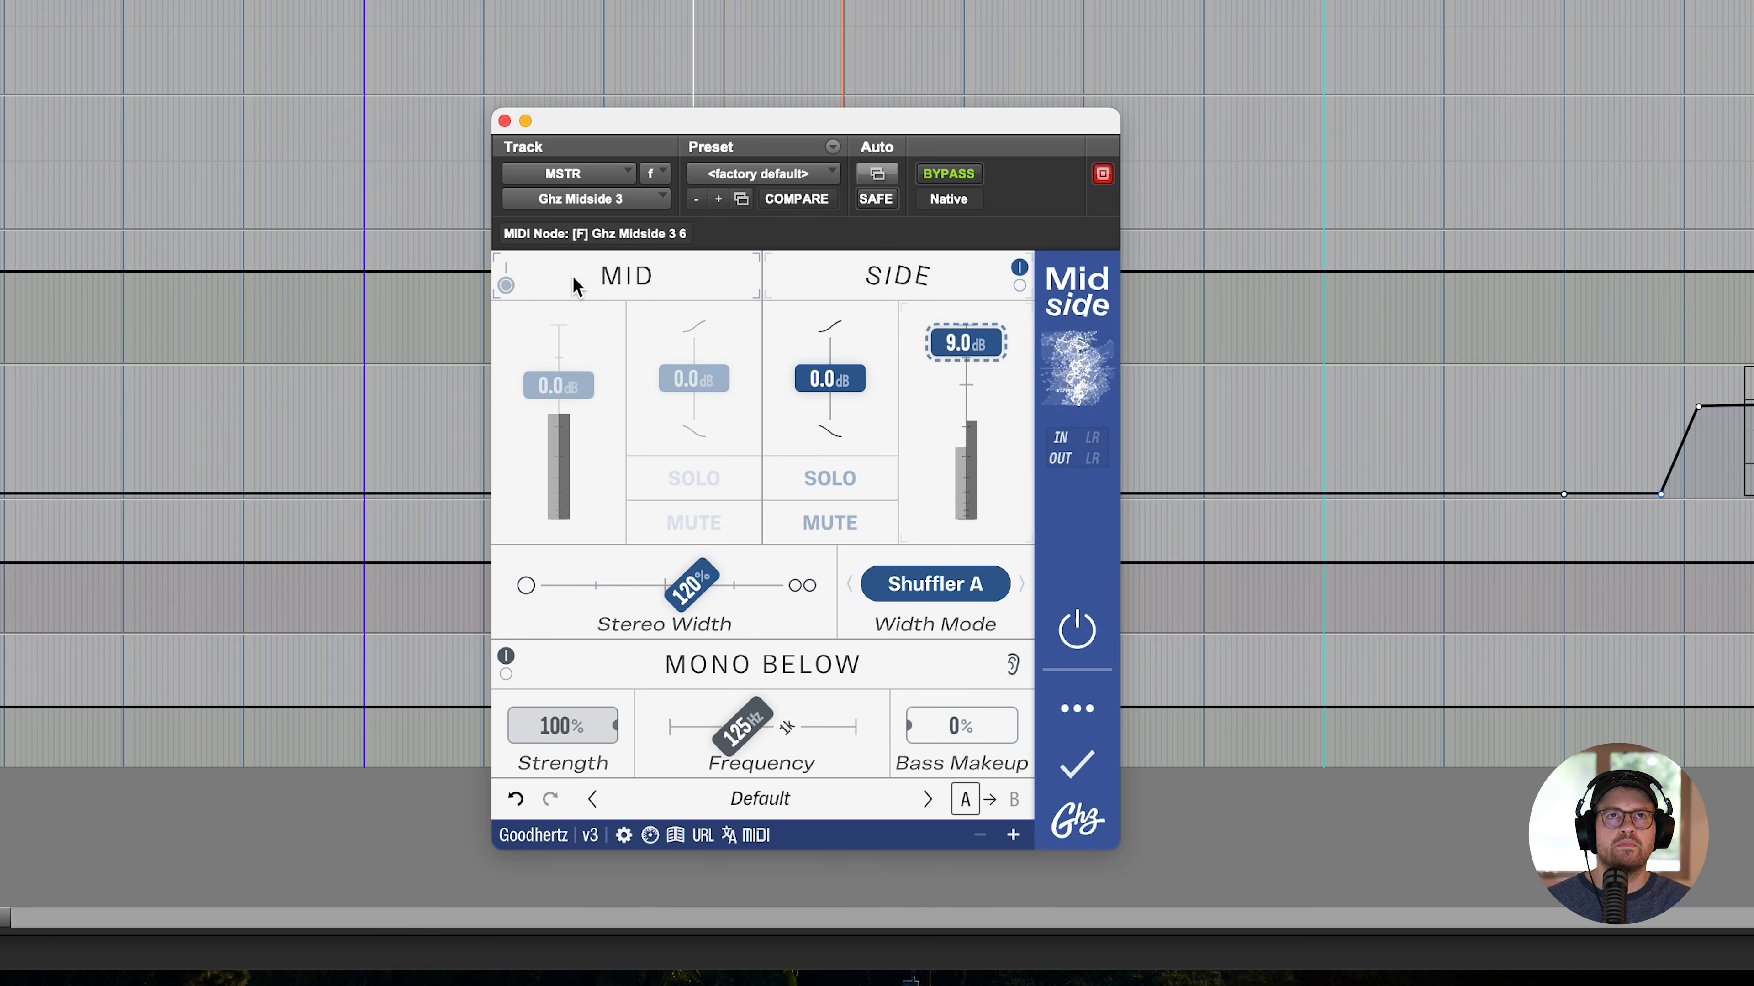
left_click(504, 285)
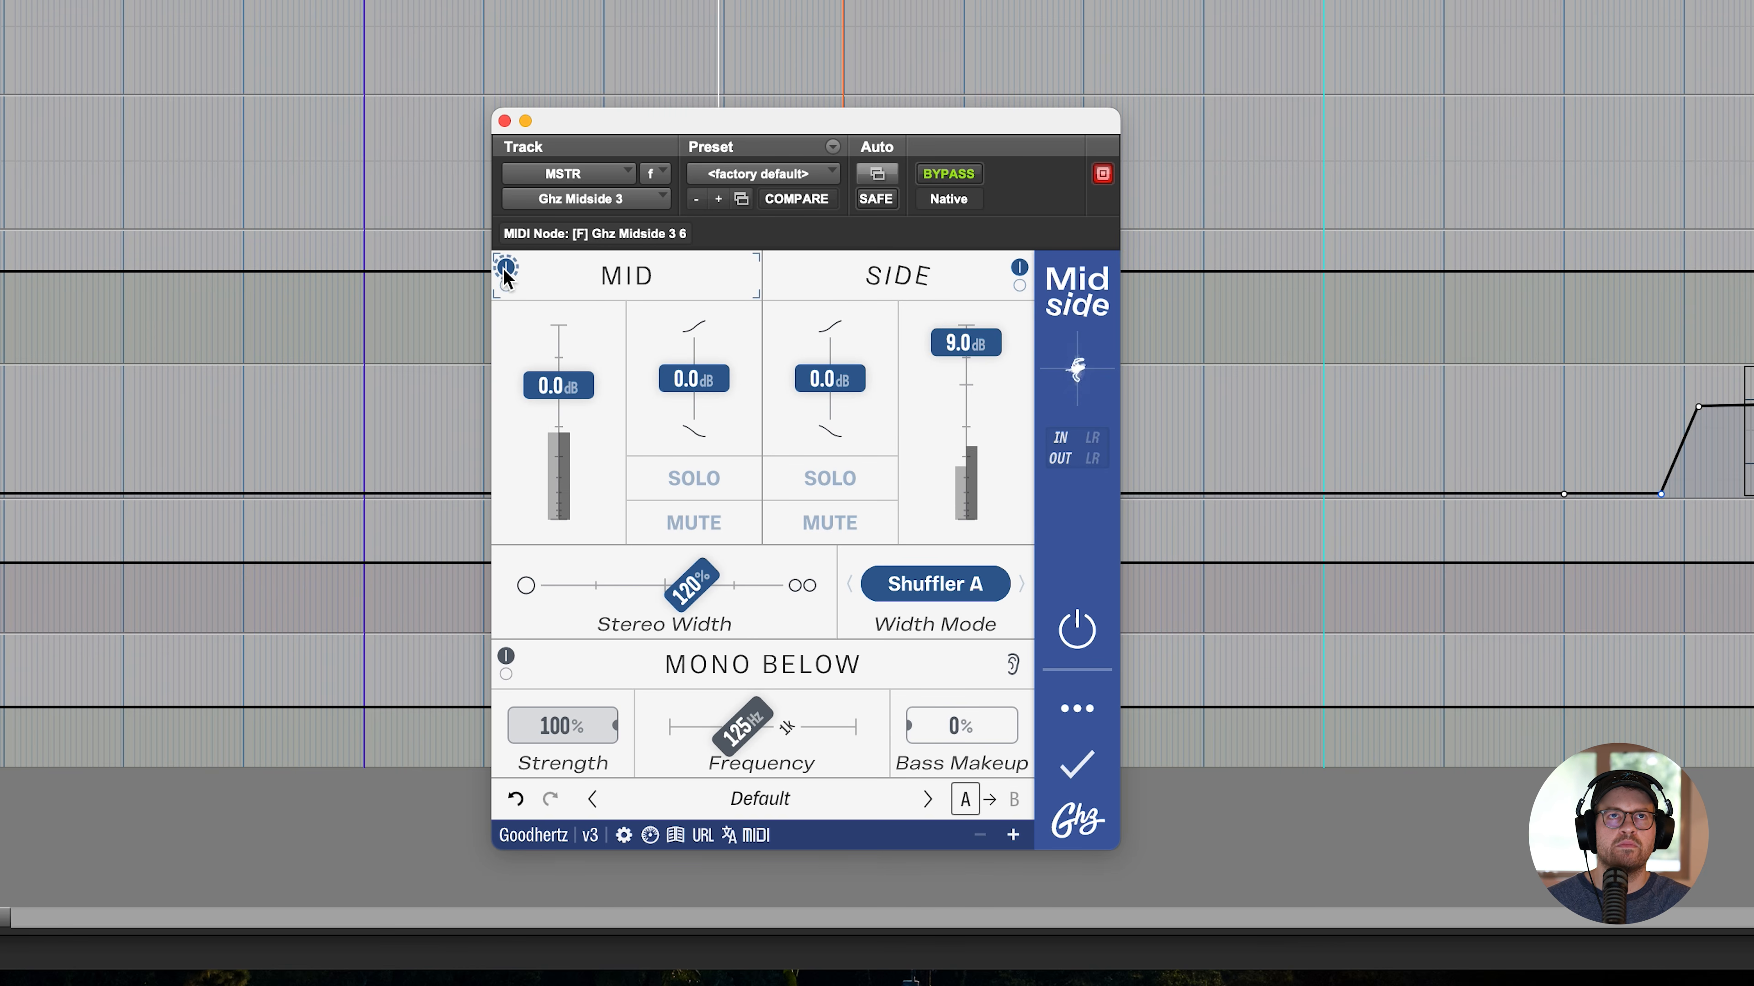
left_click(1019, 285)
left_click(1019, 285)
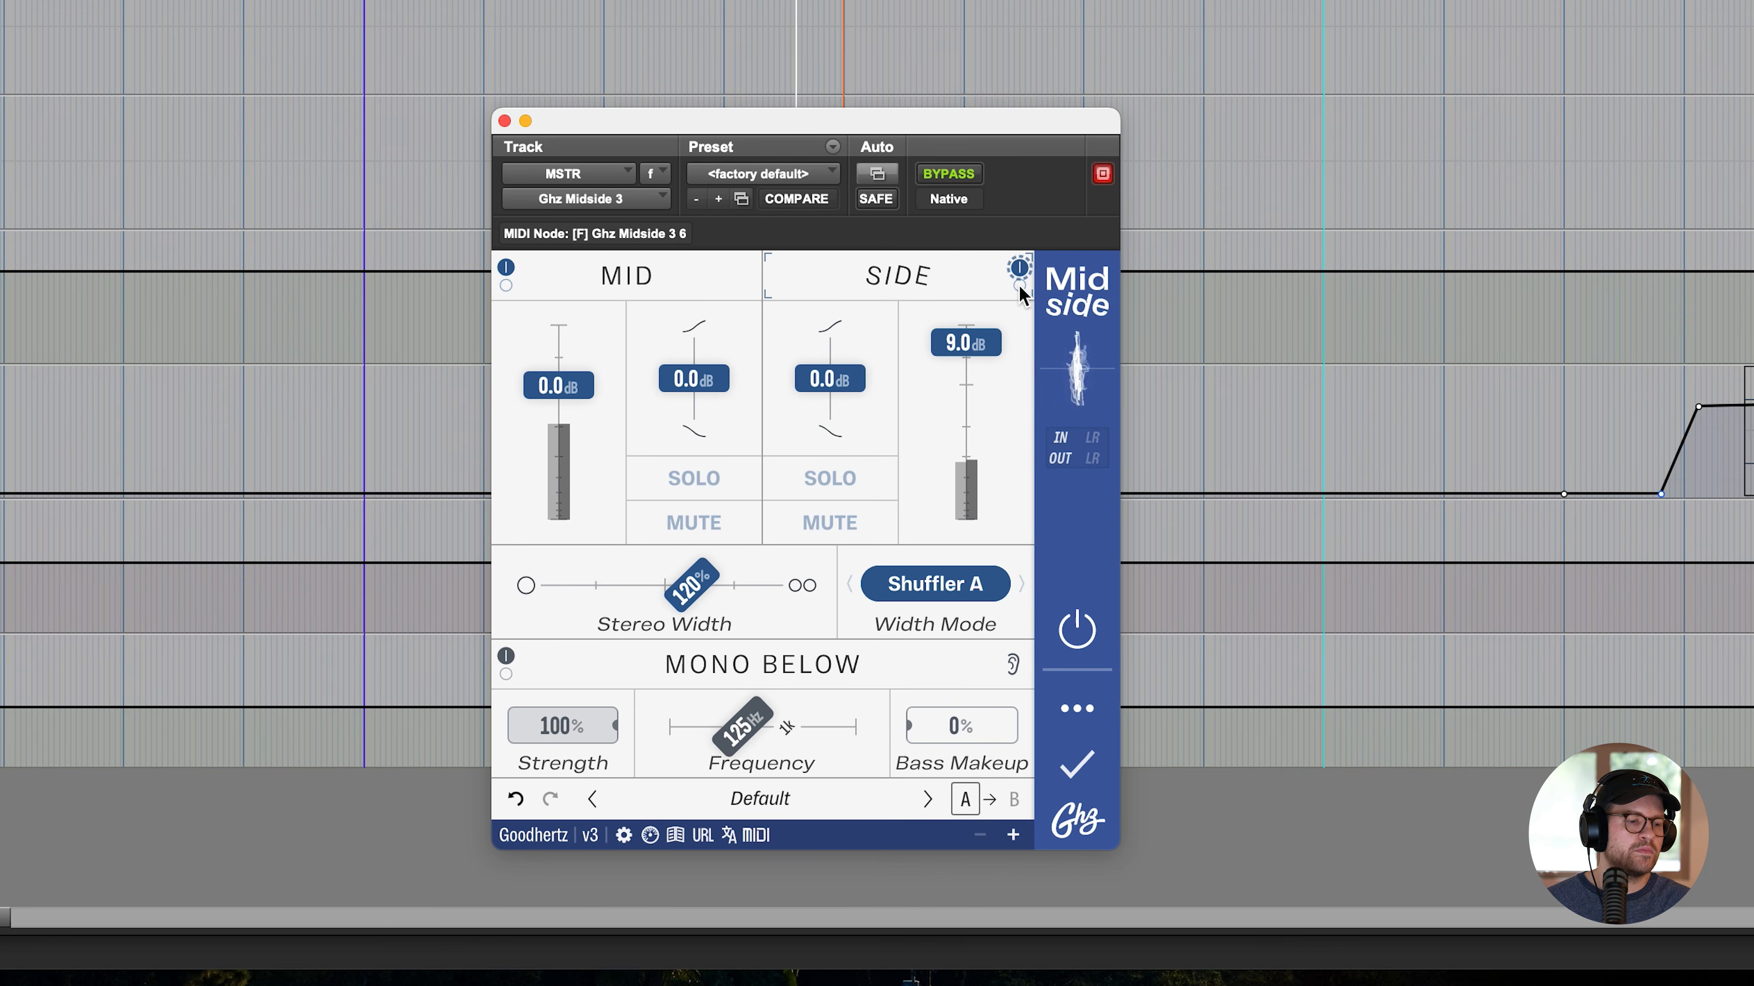
- Reset the Side section's gain to its default
double_click(985, 380)
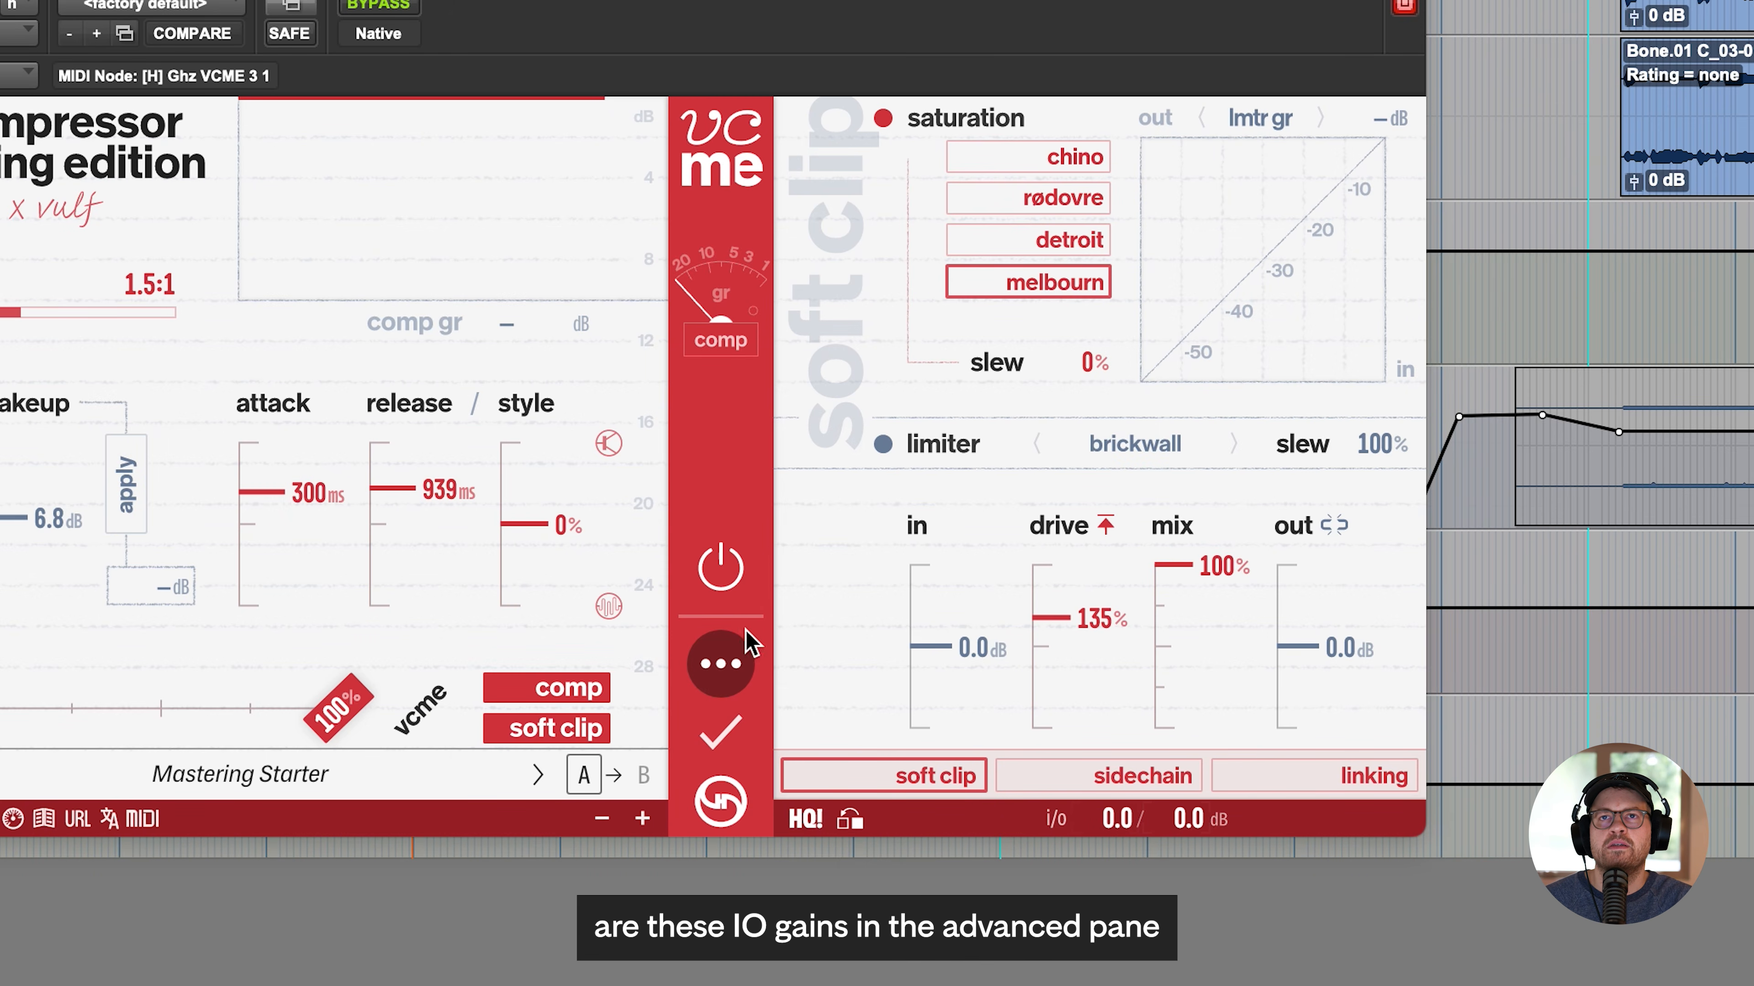
- Toggle the Vulf Compressor Mastering Edition's advanced pane and try lowering the soft clip output and the postprocess output gain
left_click(721, 672)
left_click(721, 671)
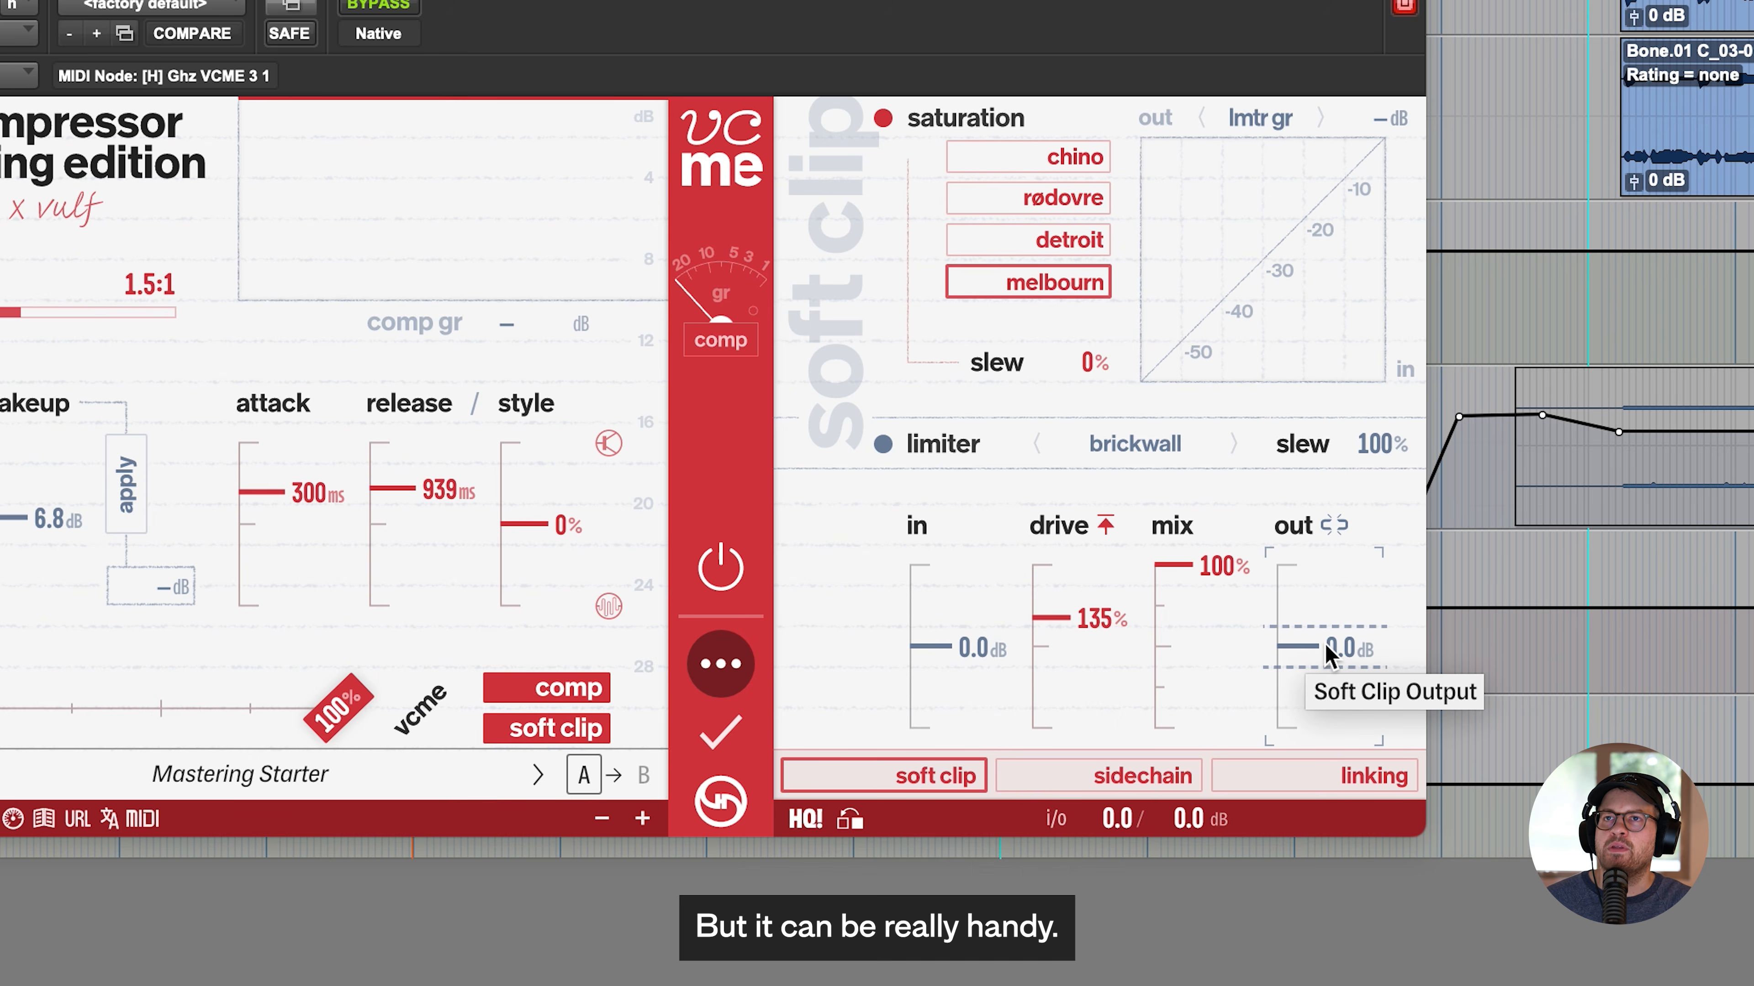
mouse_move(1324, 650)
left_mouse_down()
mouse_move(1300, 618)
mouse_move(1317, 665)
left_mouse_up()
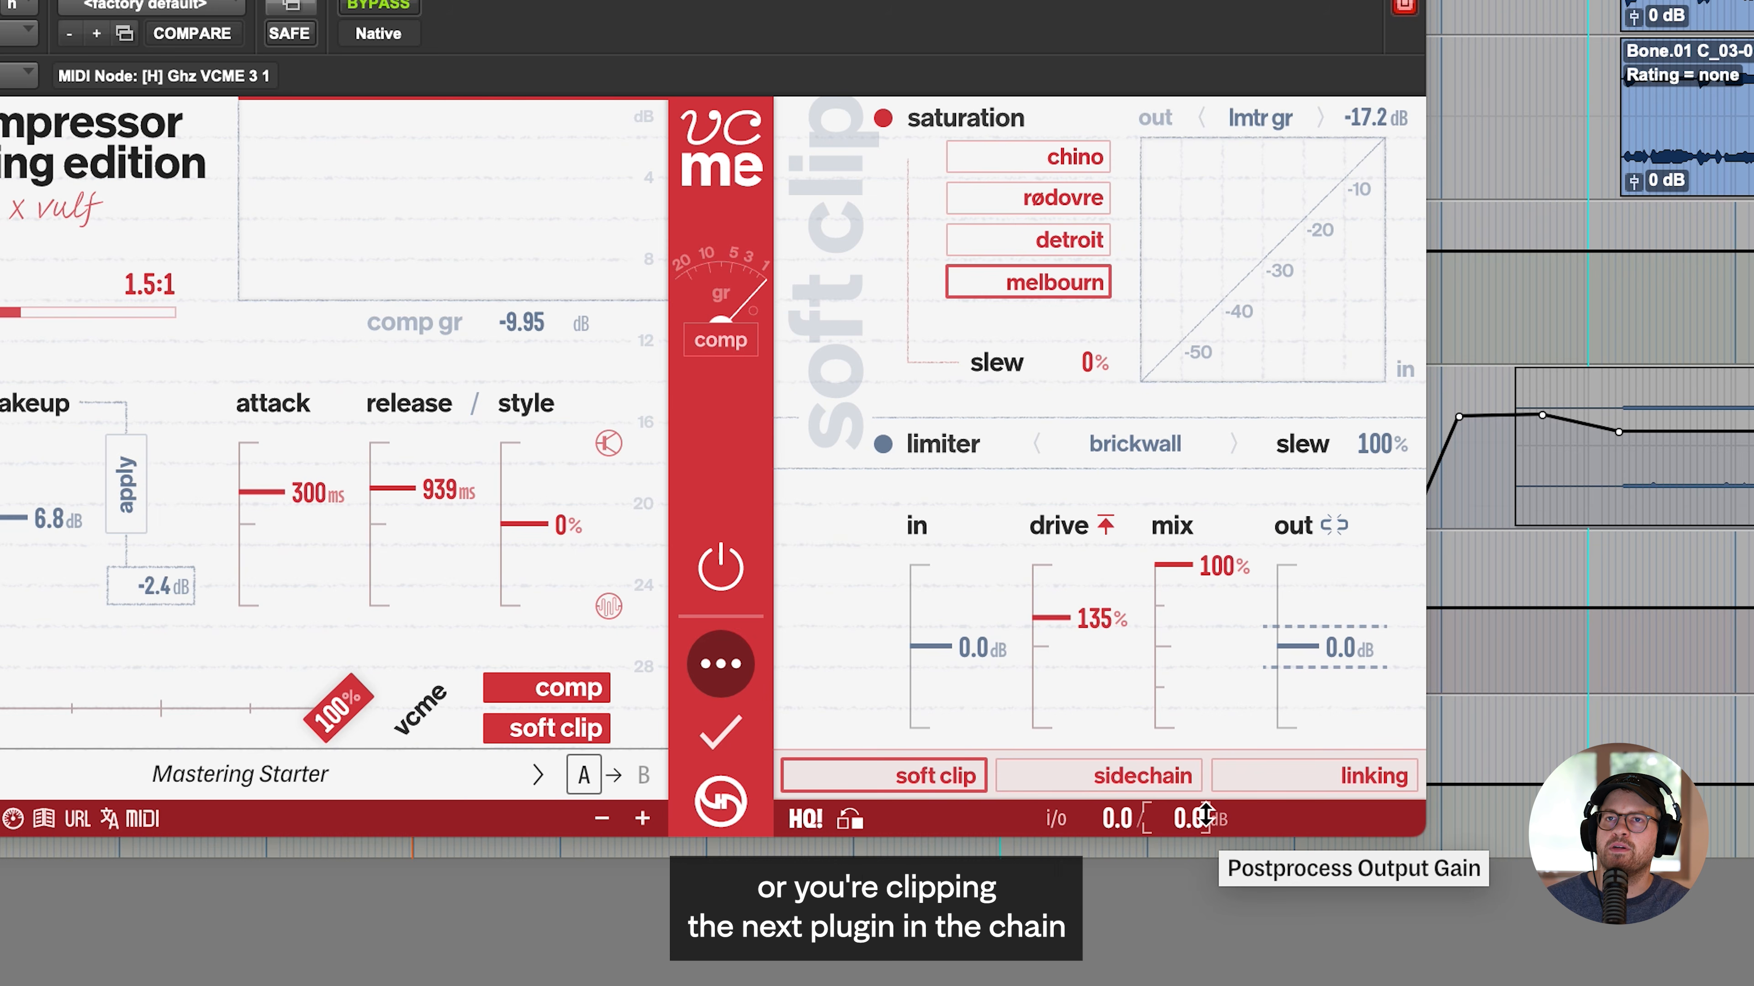
left_click_drag(1205, 816, 1201, 827)
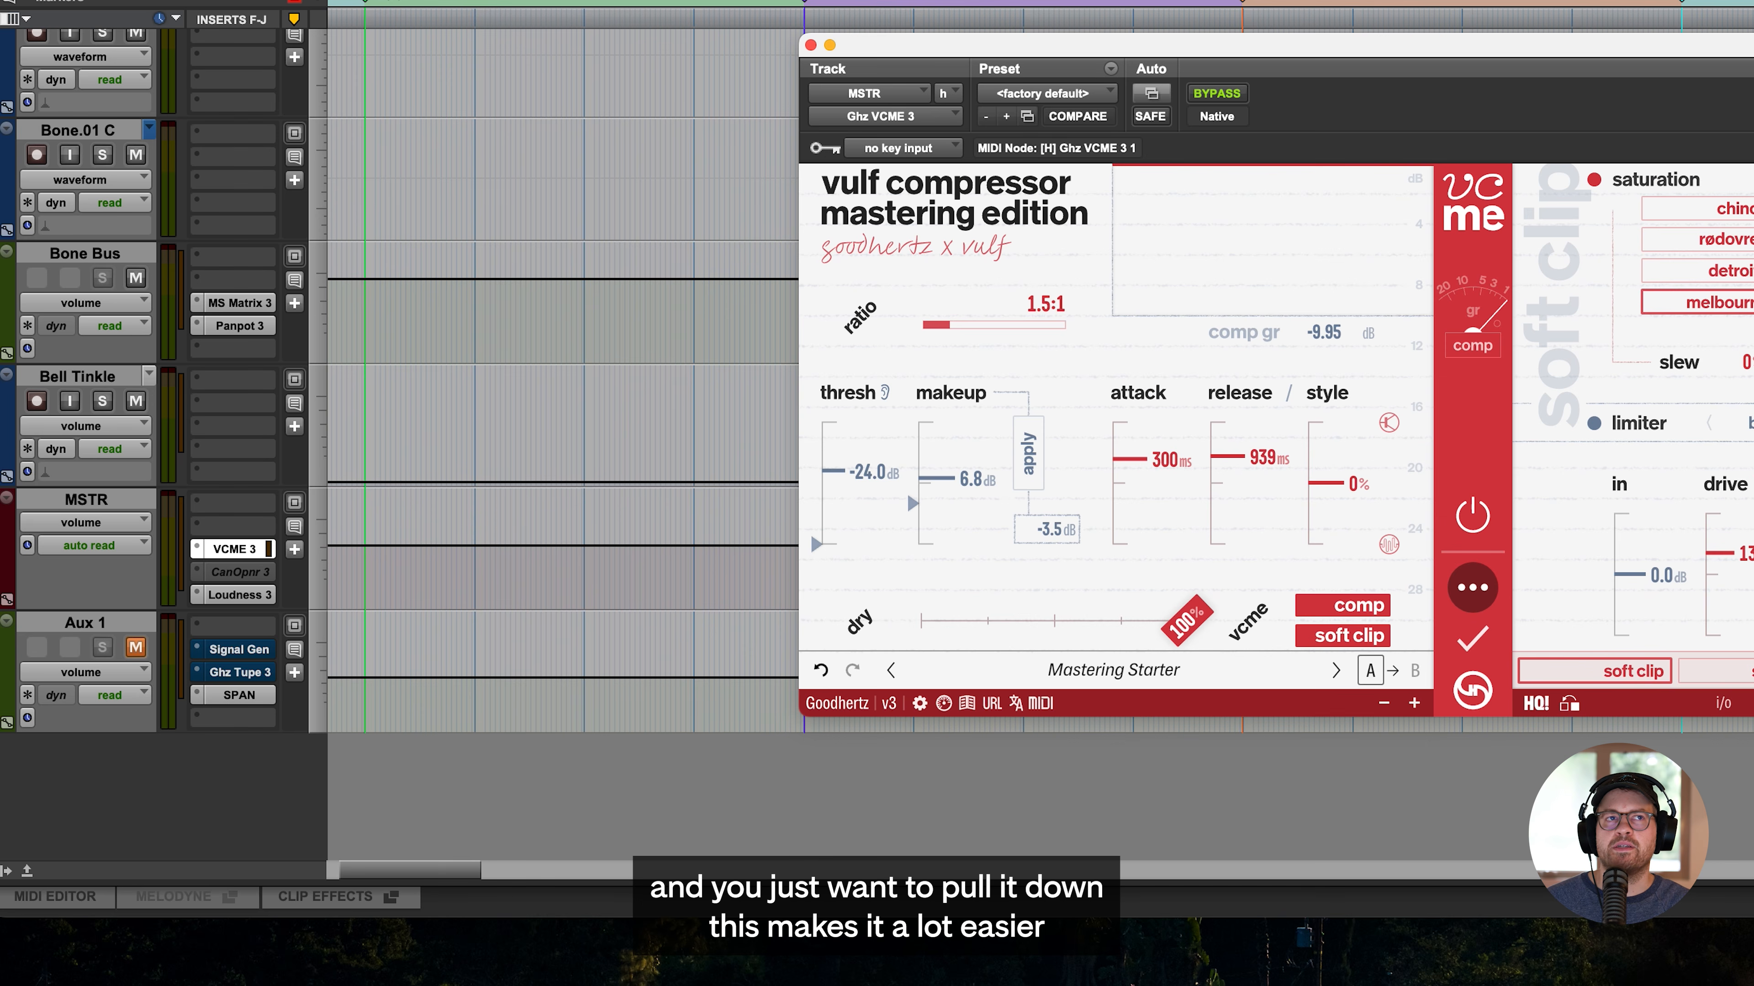
- Show the MSTR track's automation view choices, including volume trim, and keep volume selected
left_click(103, 524)
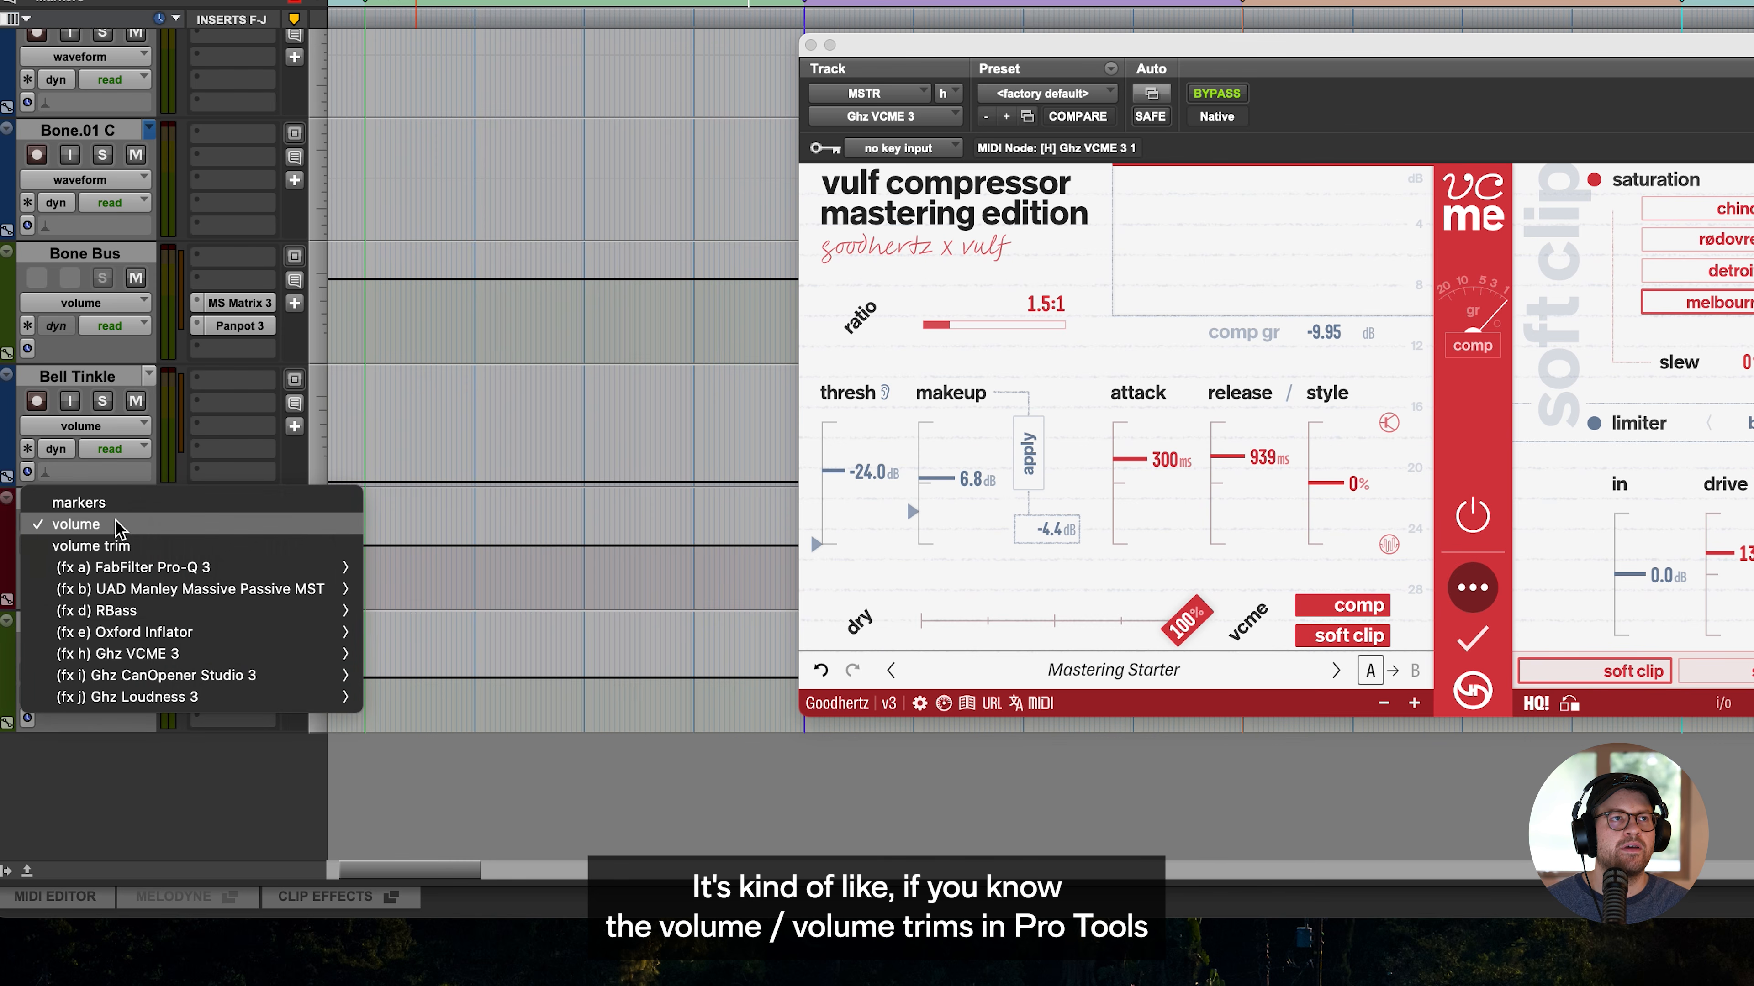
left_click(104, 527)
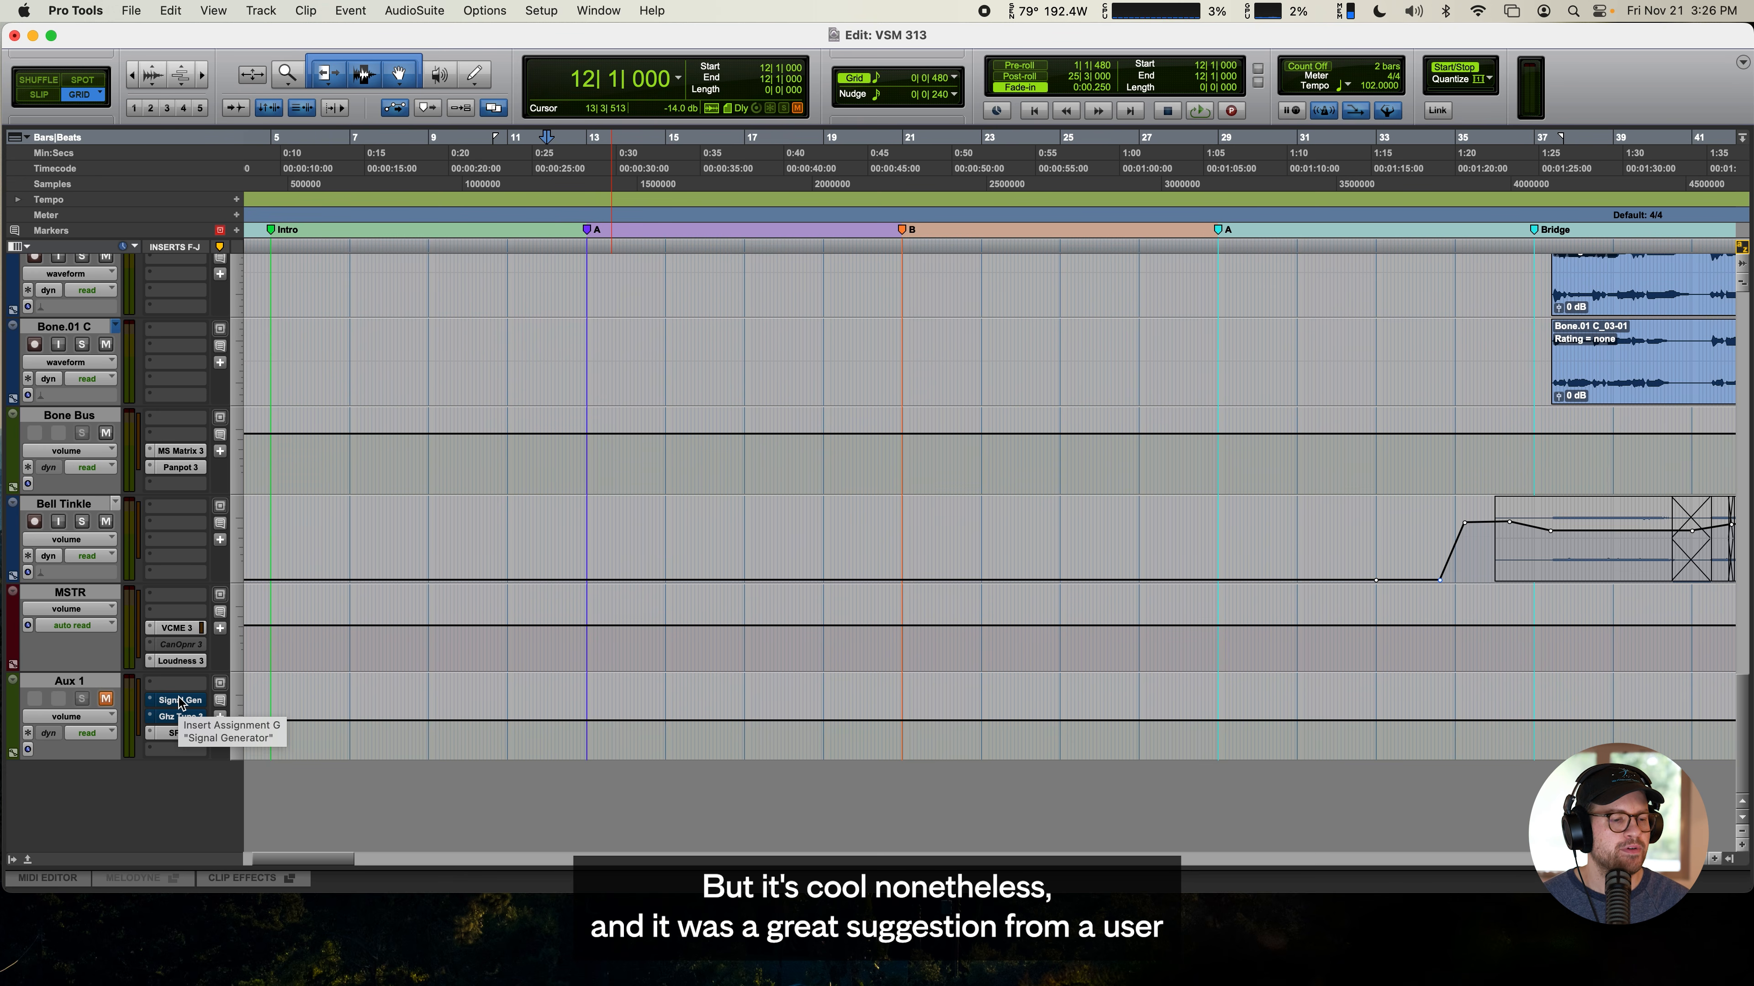
- Roll off the highs in the Tupe filter on Aux 1, trying the 4.00 kHz node boosted at 20.0 kHz before resetting it
left_click(180, 717)
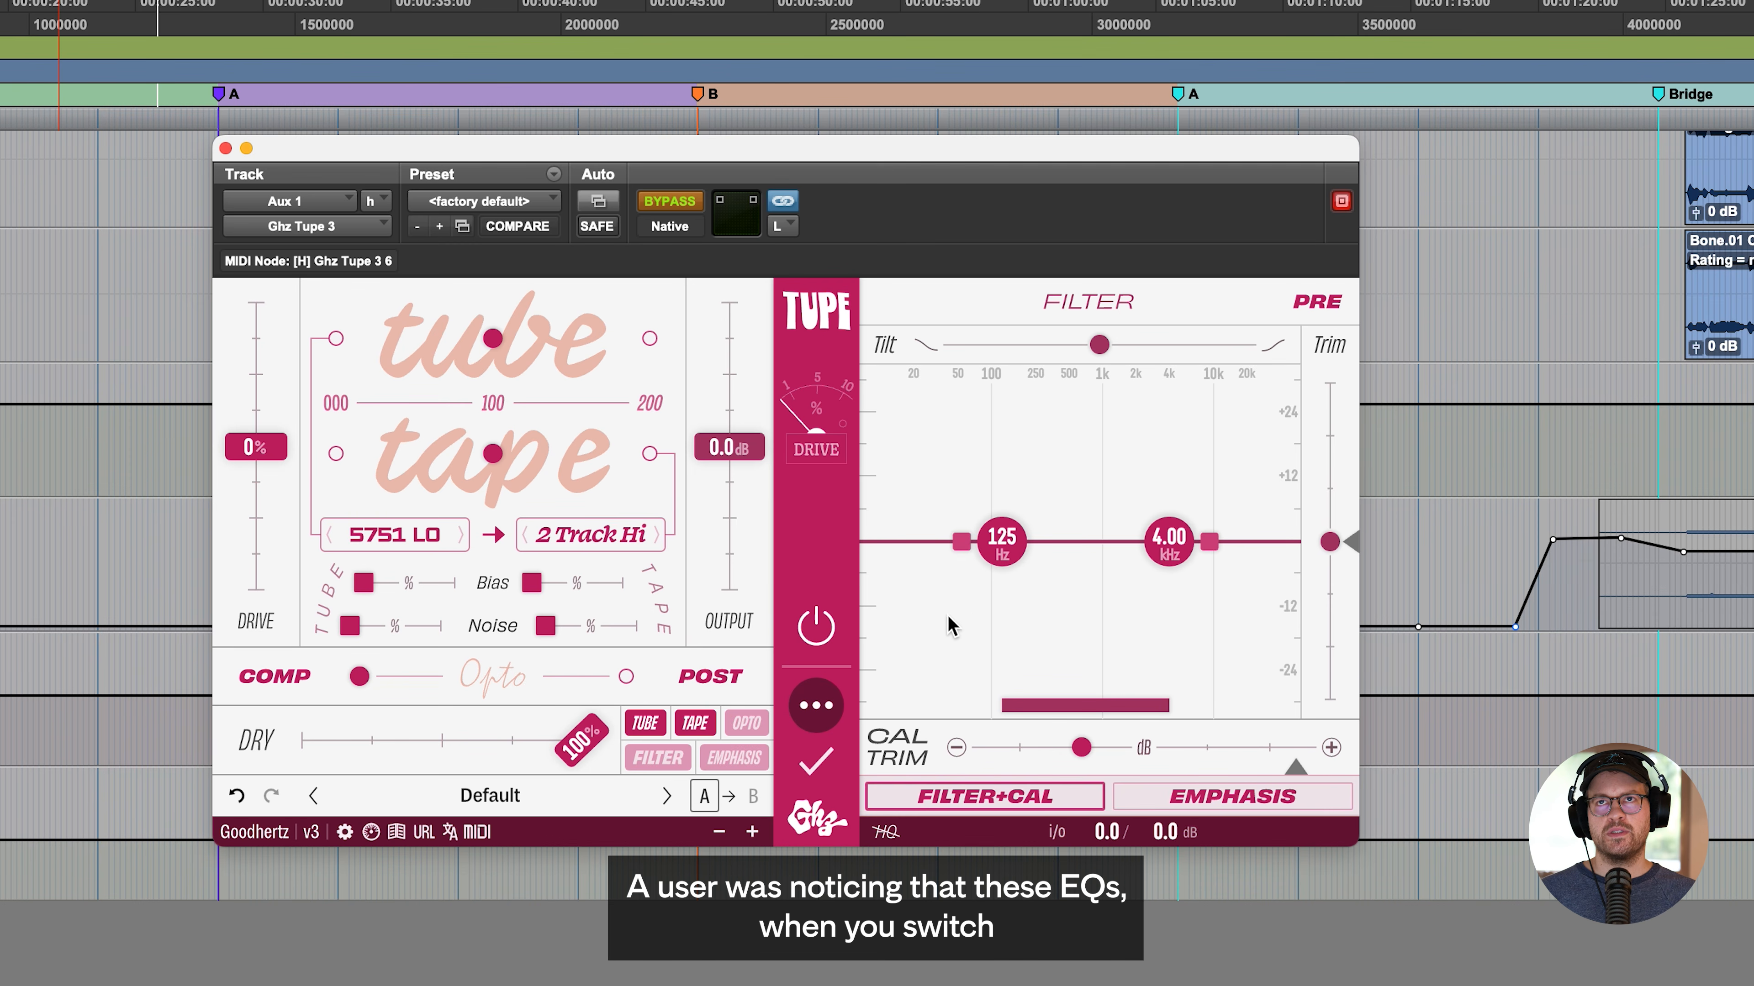
left_click_drag(1213, 537, 1204, 623)
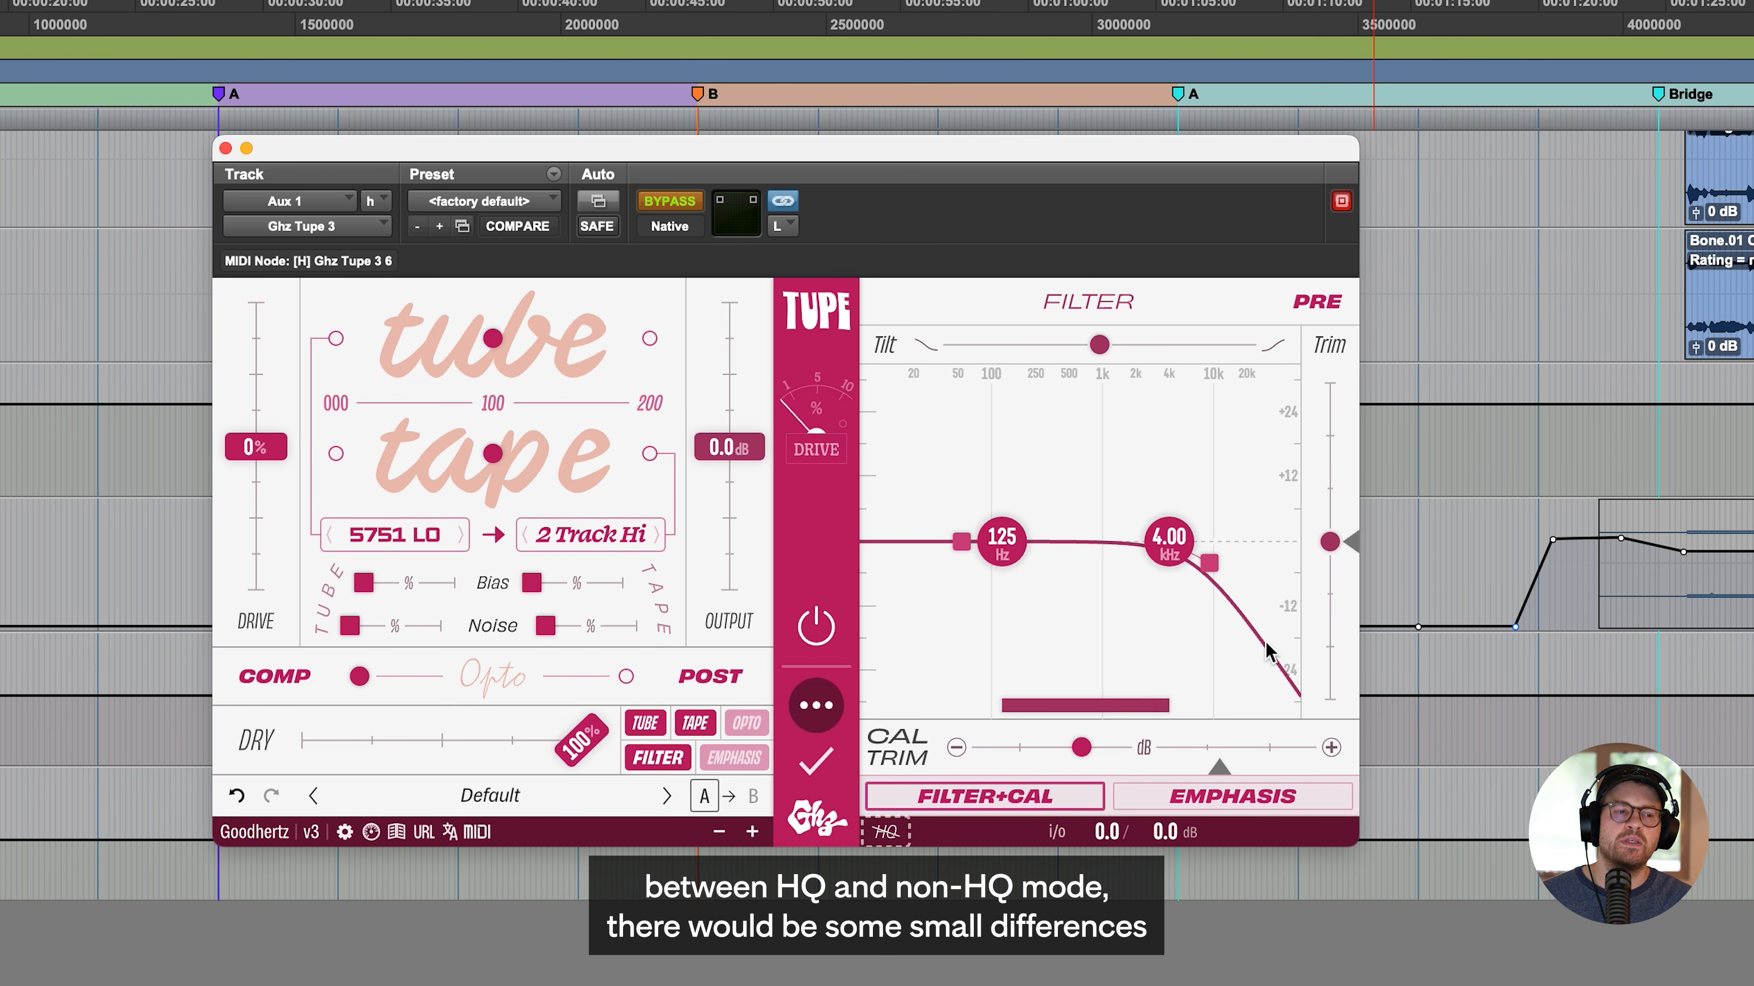
left_click_drag(1192, 553, 1267, 515)
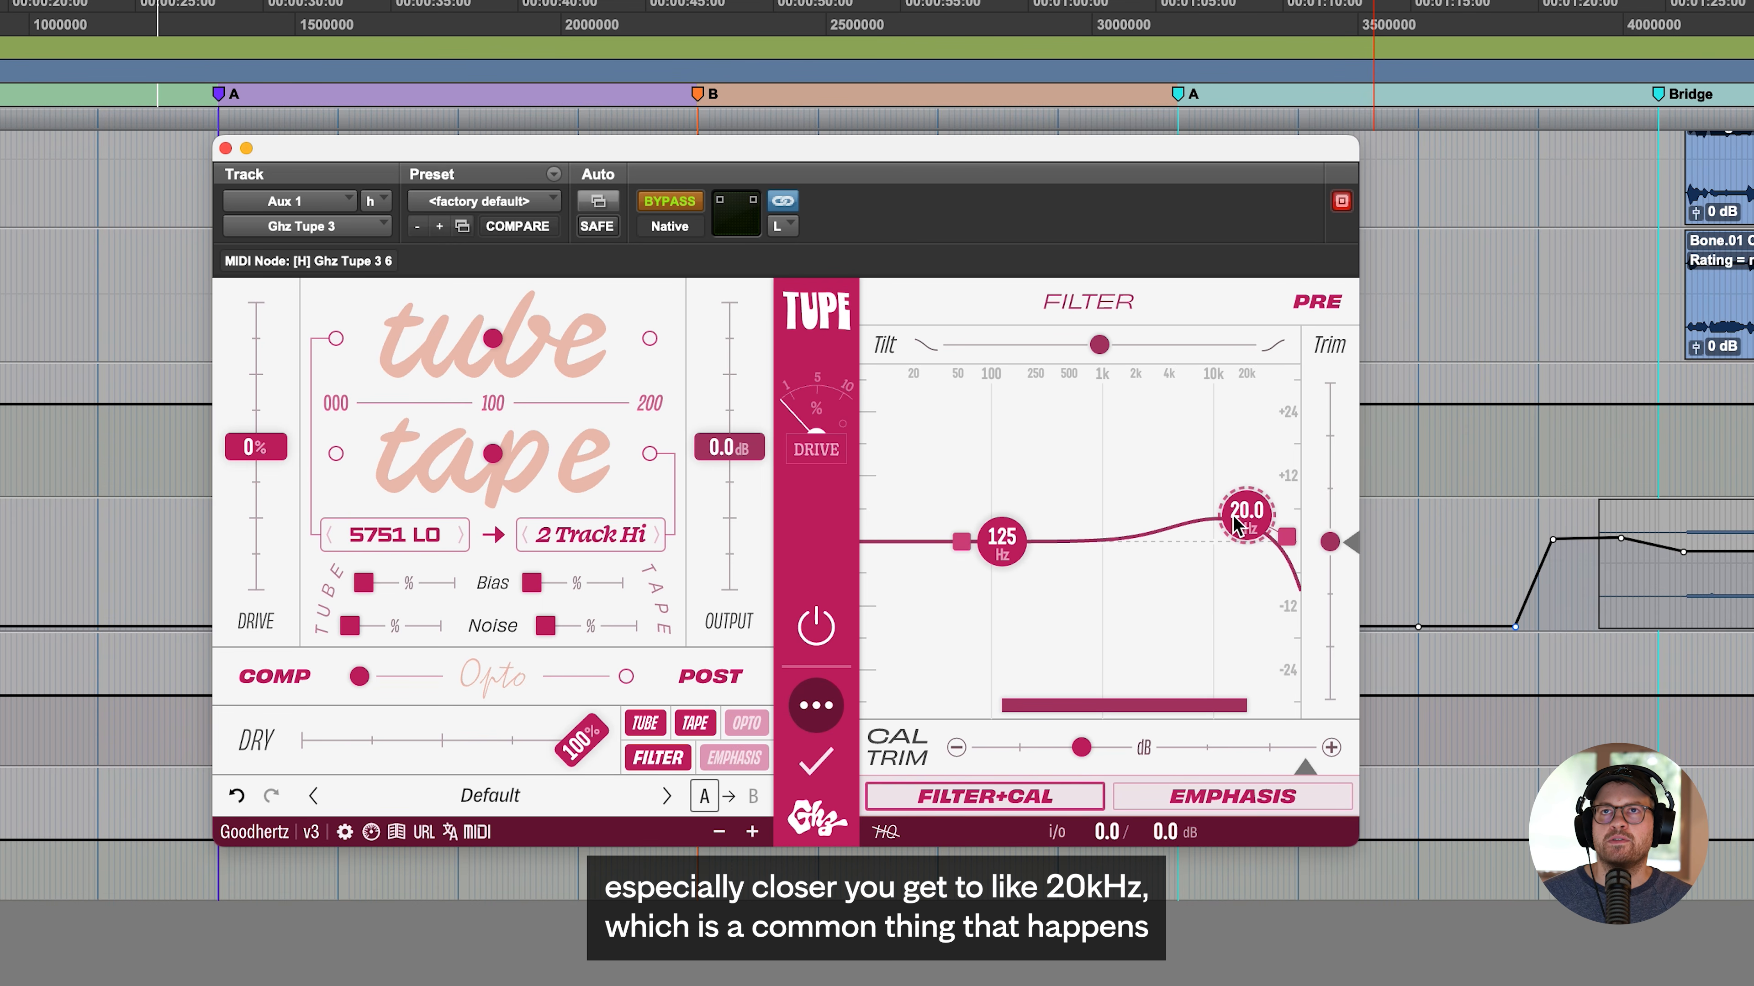
double_click(1256, 518)
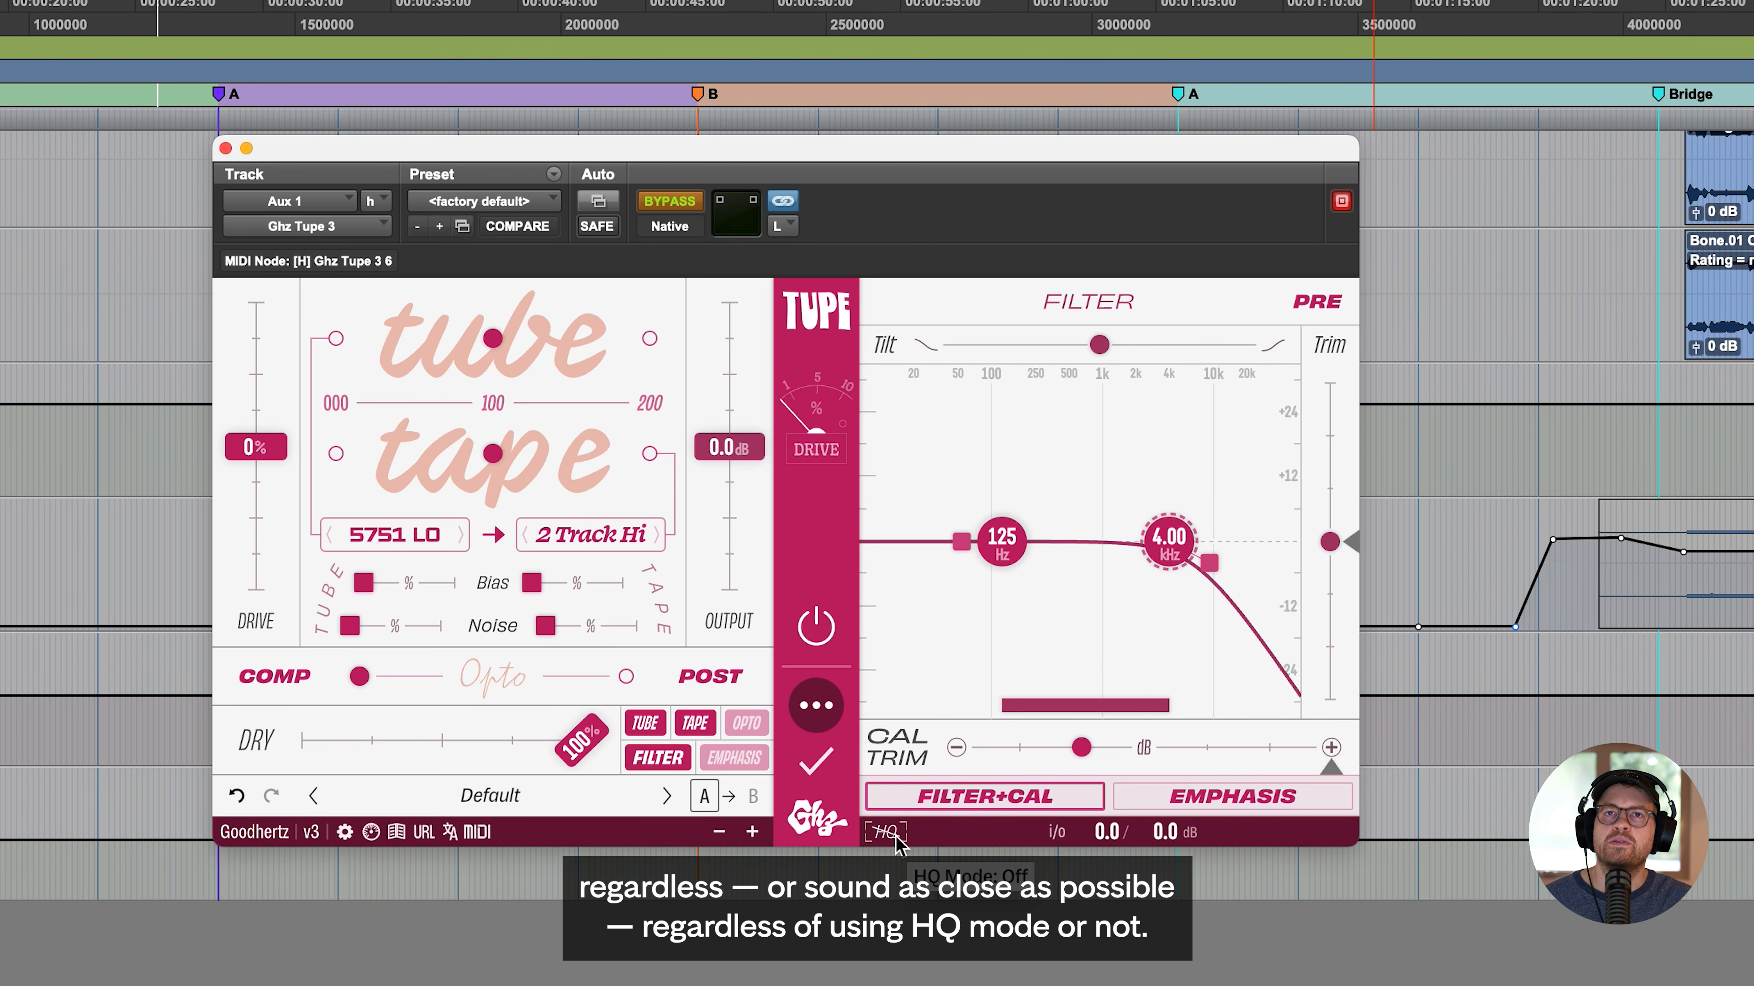
right_click(499, 673)
left_click(476, 671)
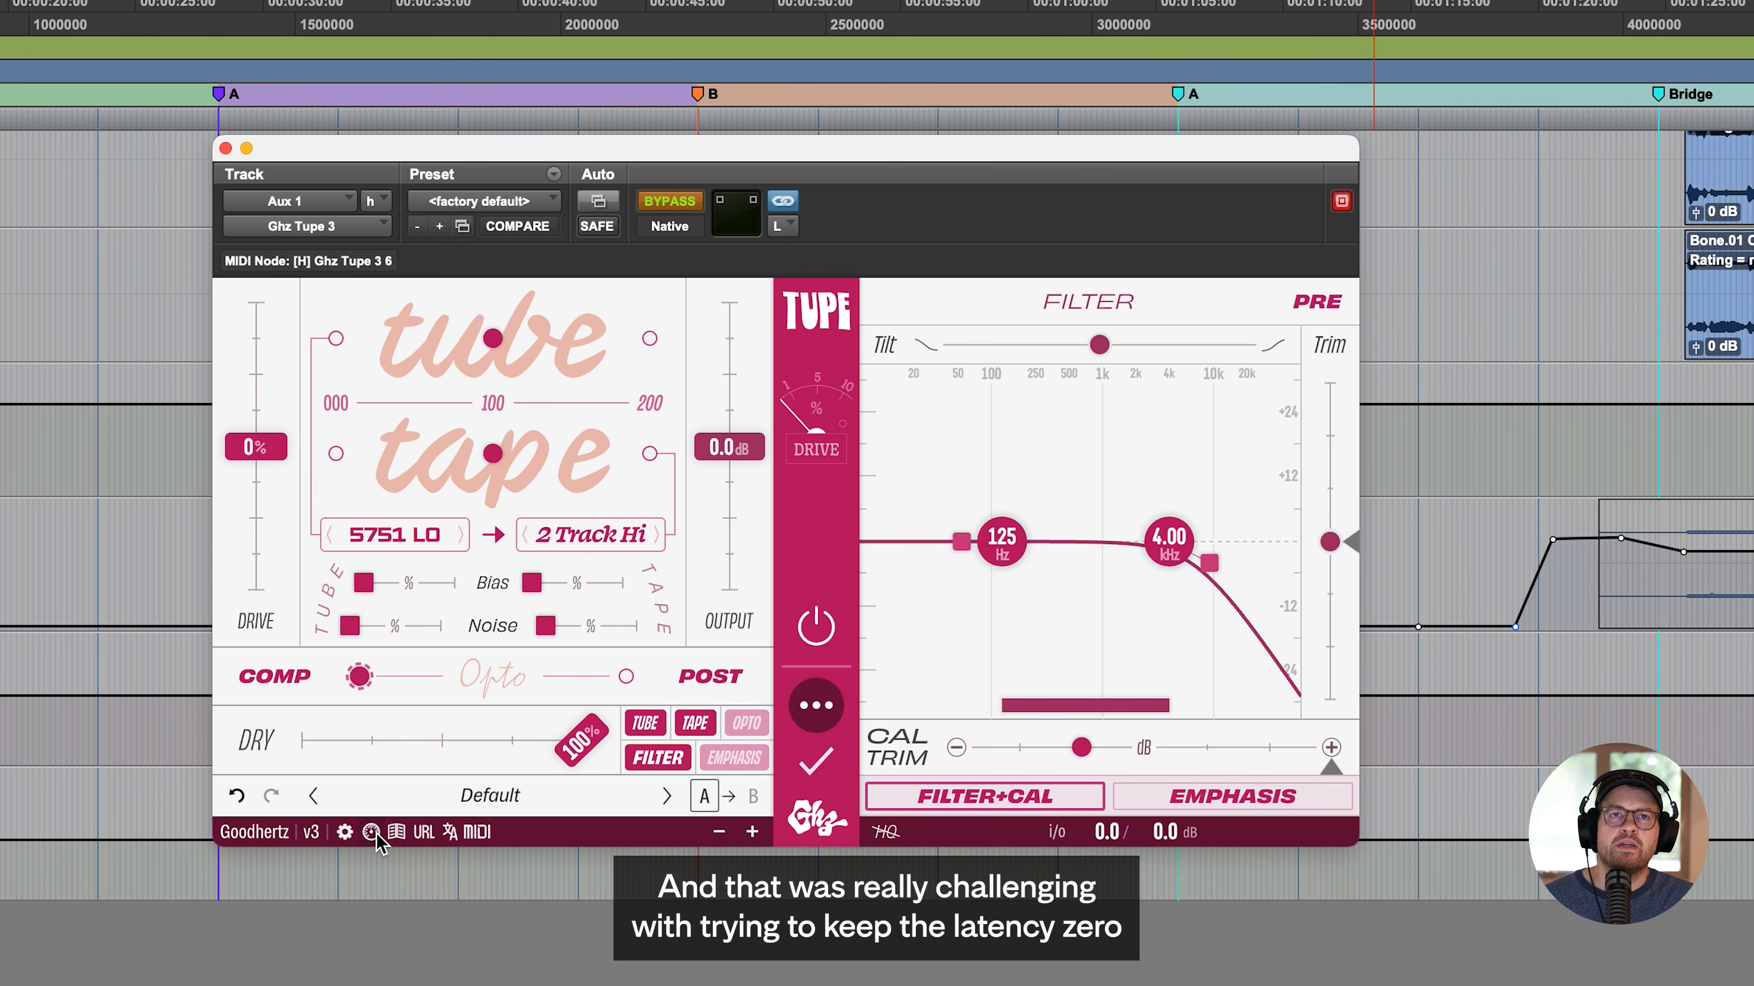
mouse_move(373, 835)
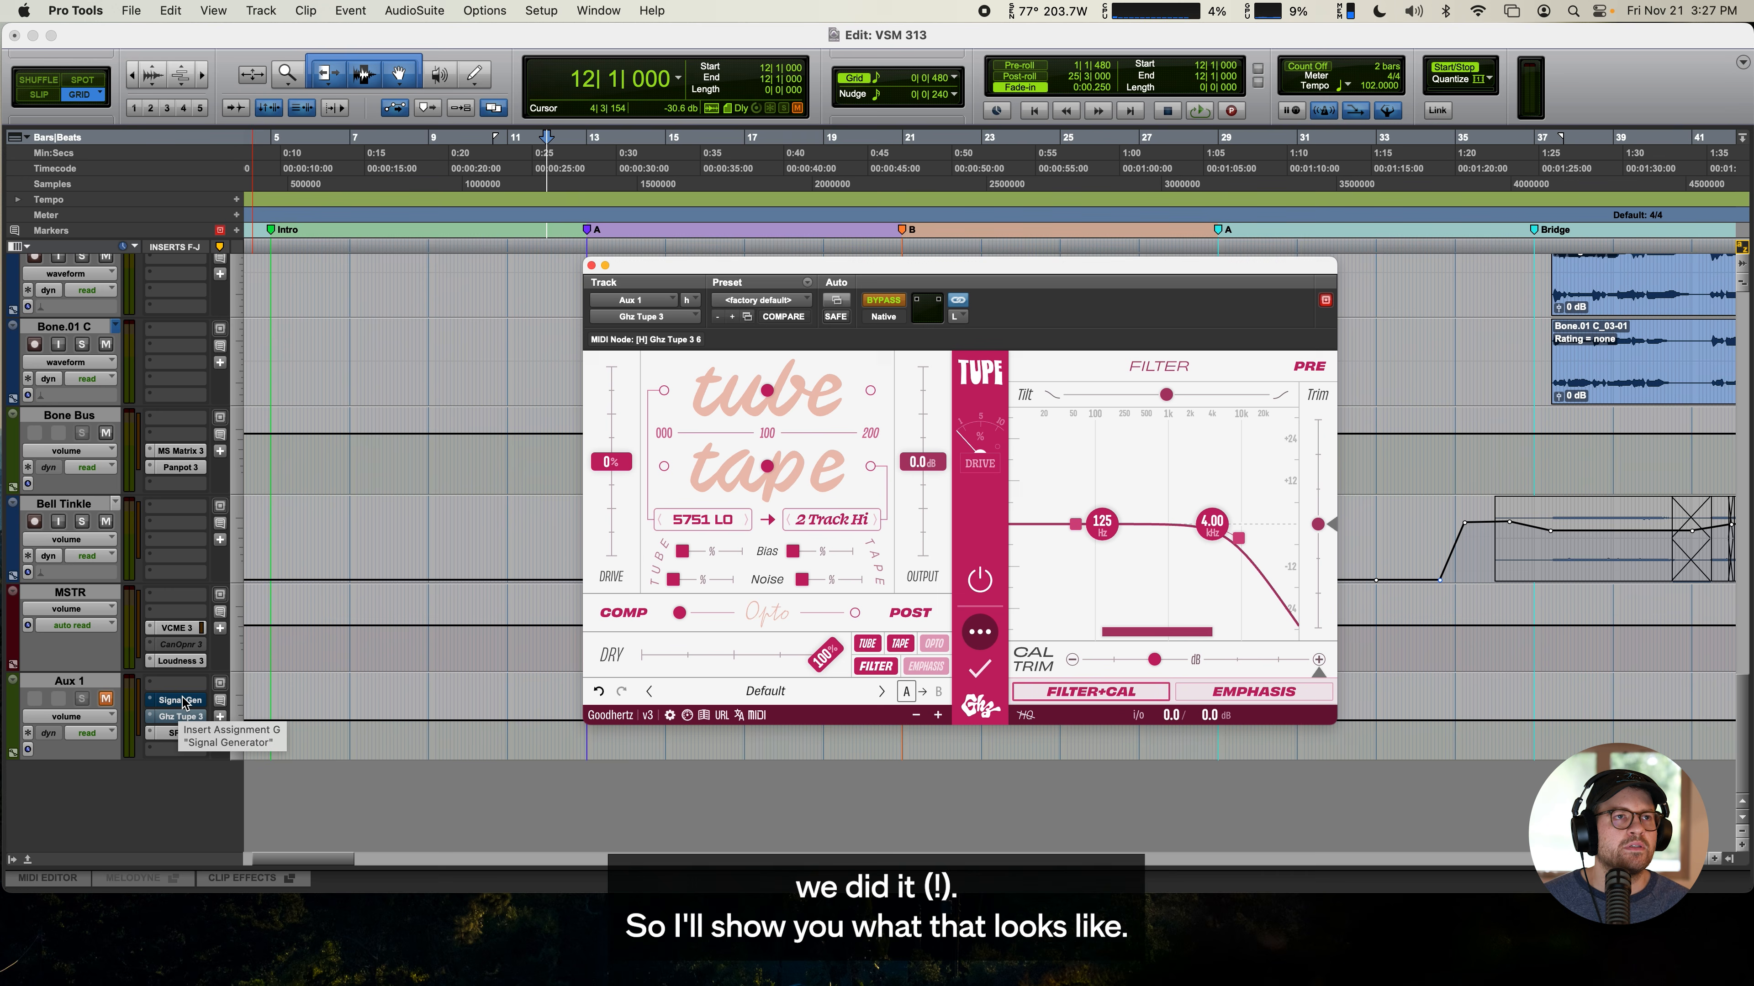
- Activate the Signal Generator on Aux 1, briefly unmute the track, and display its noise spectrum in SPAN
left_click(183, 702, "super")
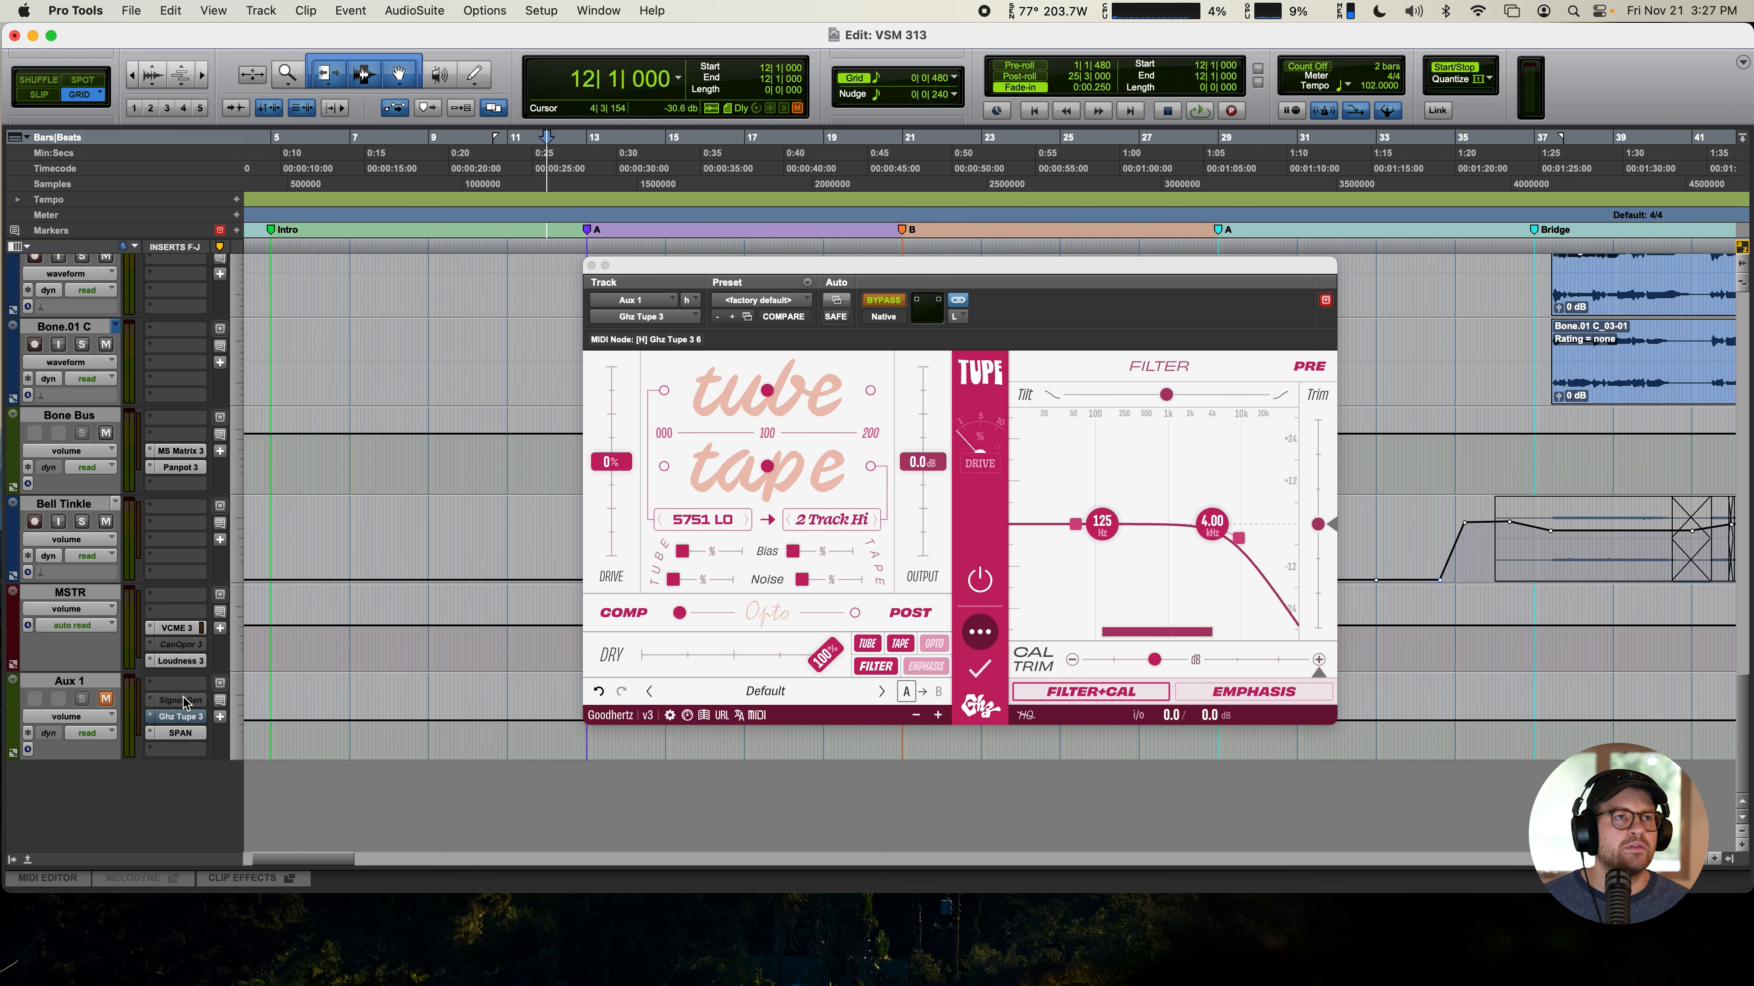
left_click(185, 701, "super")
left_click(184, 701, "super")
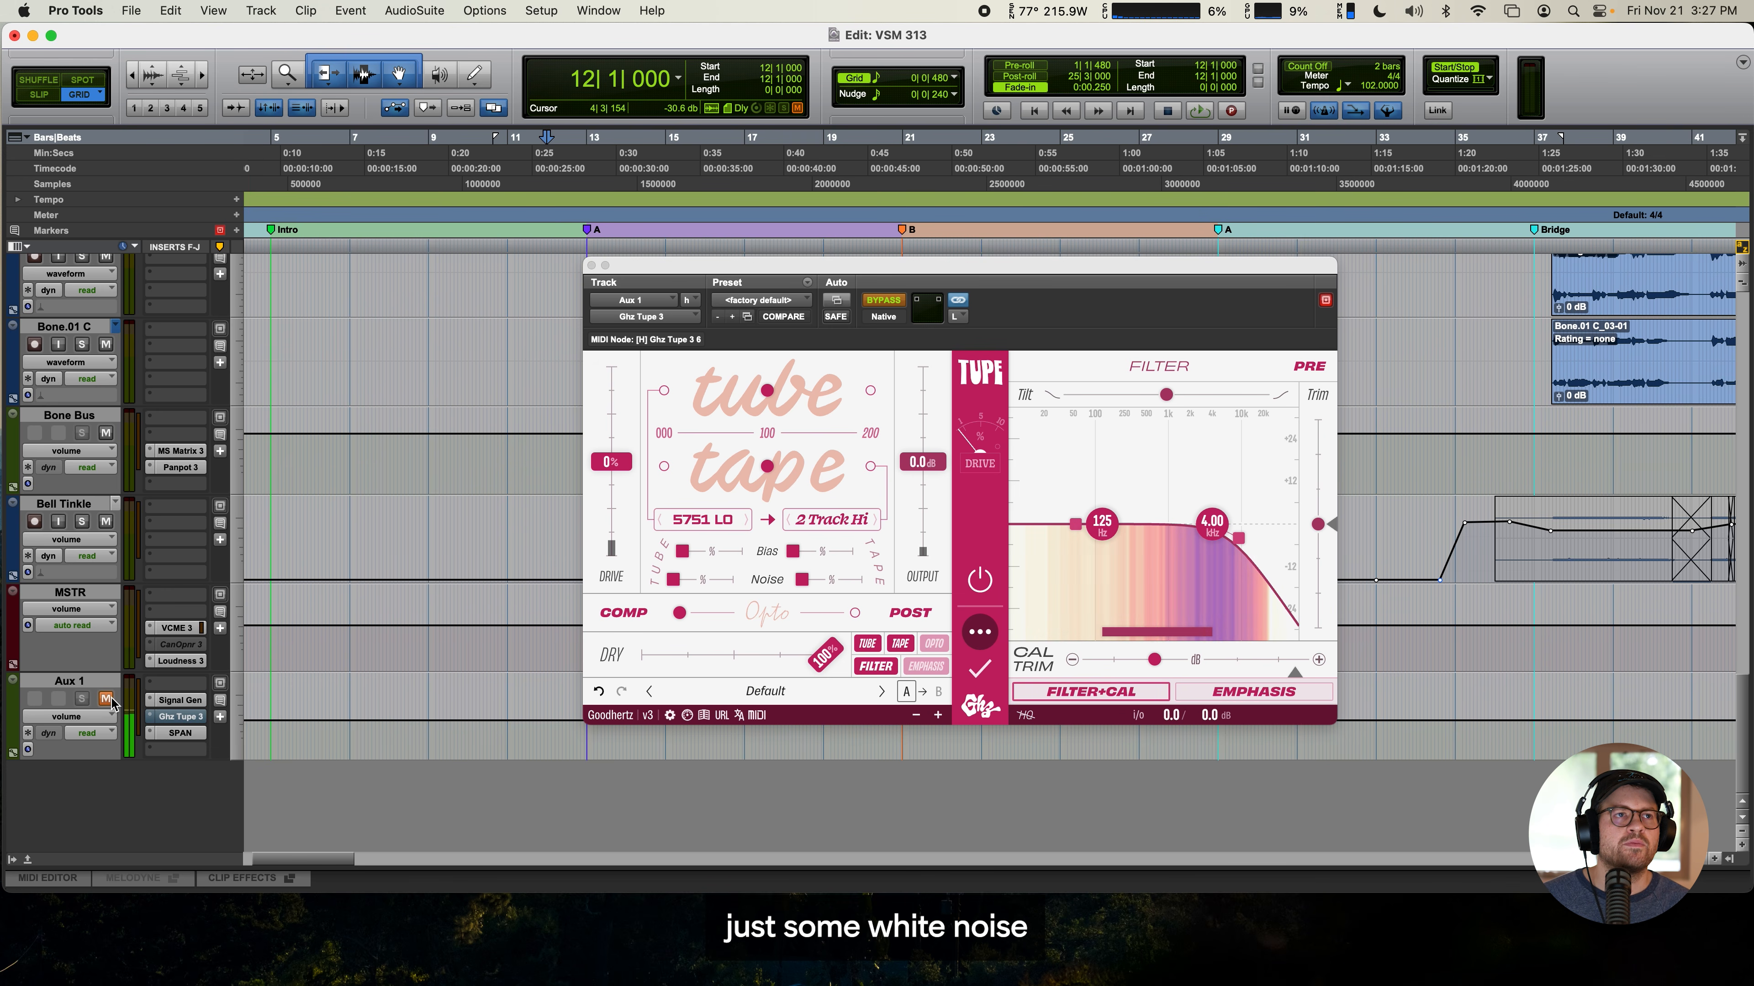
left_click(107, 700)
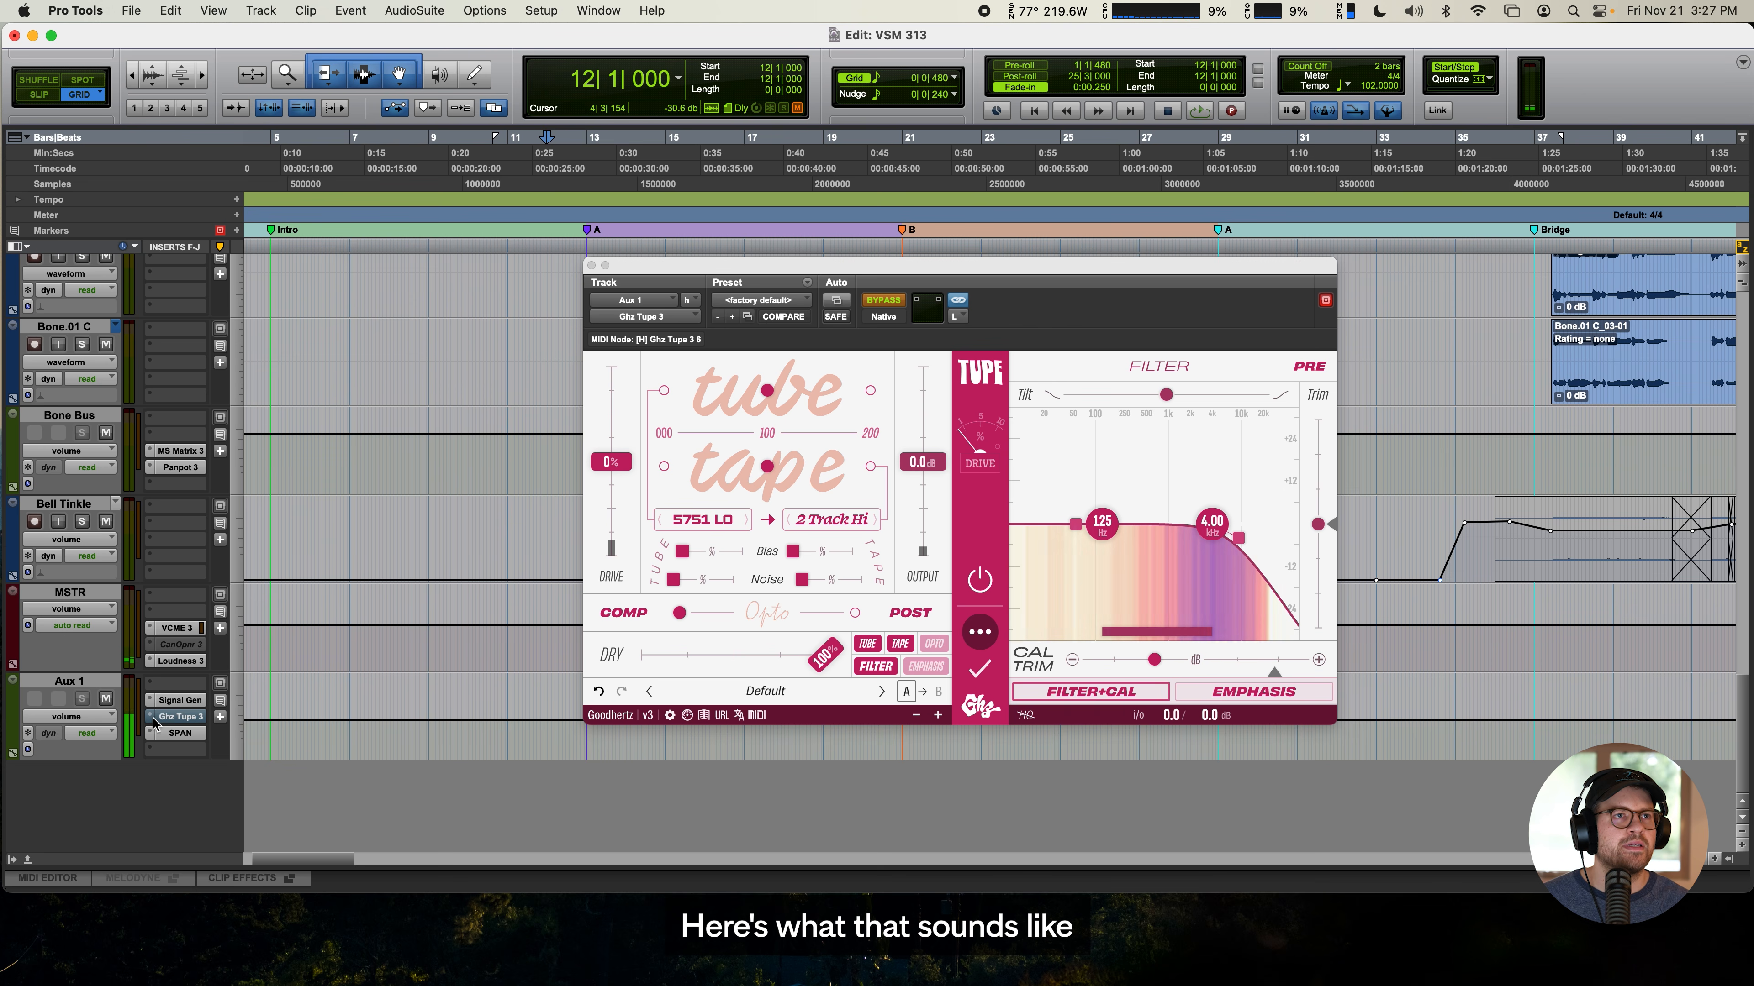
left_click(187, 732)
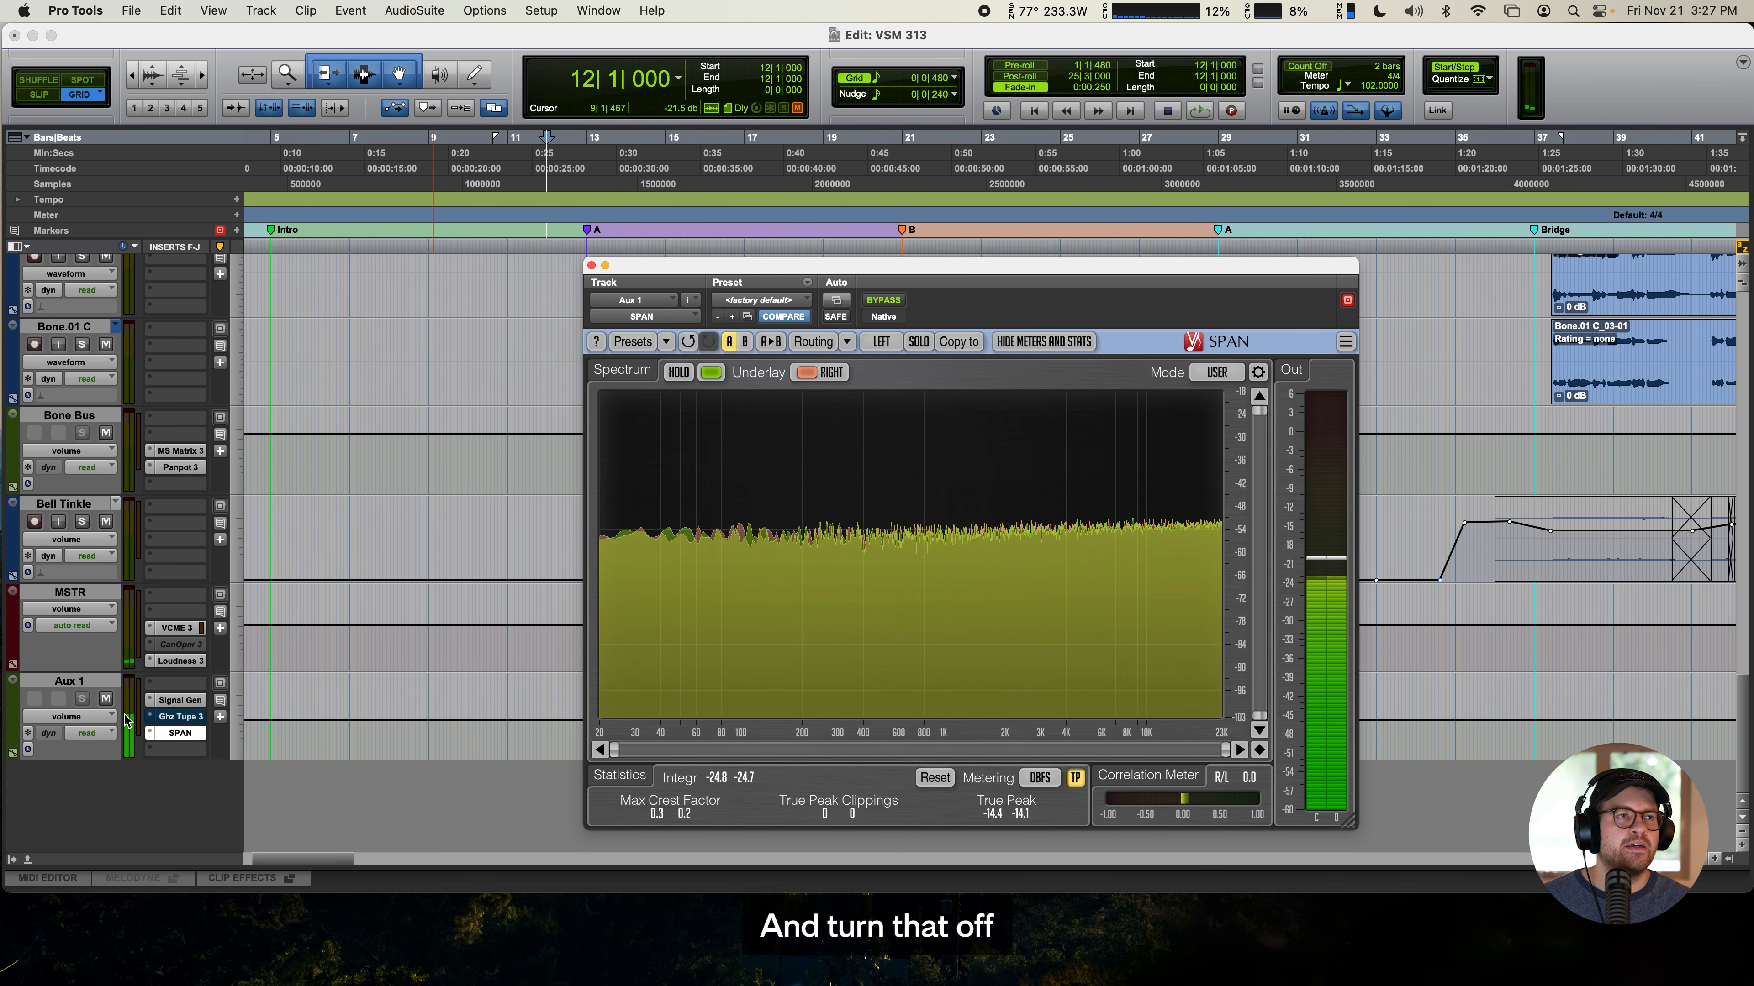
left_click(107, 699)
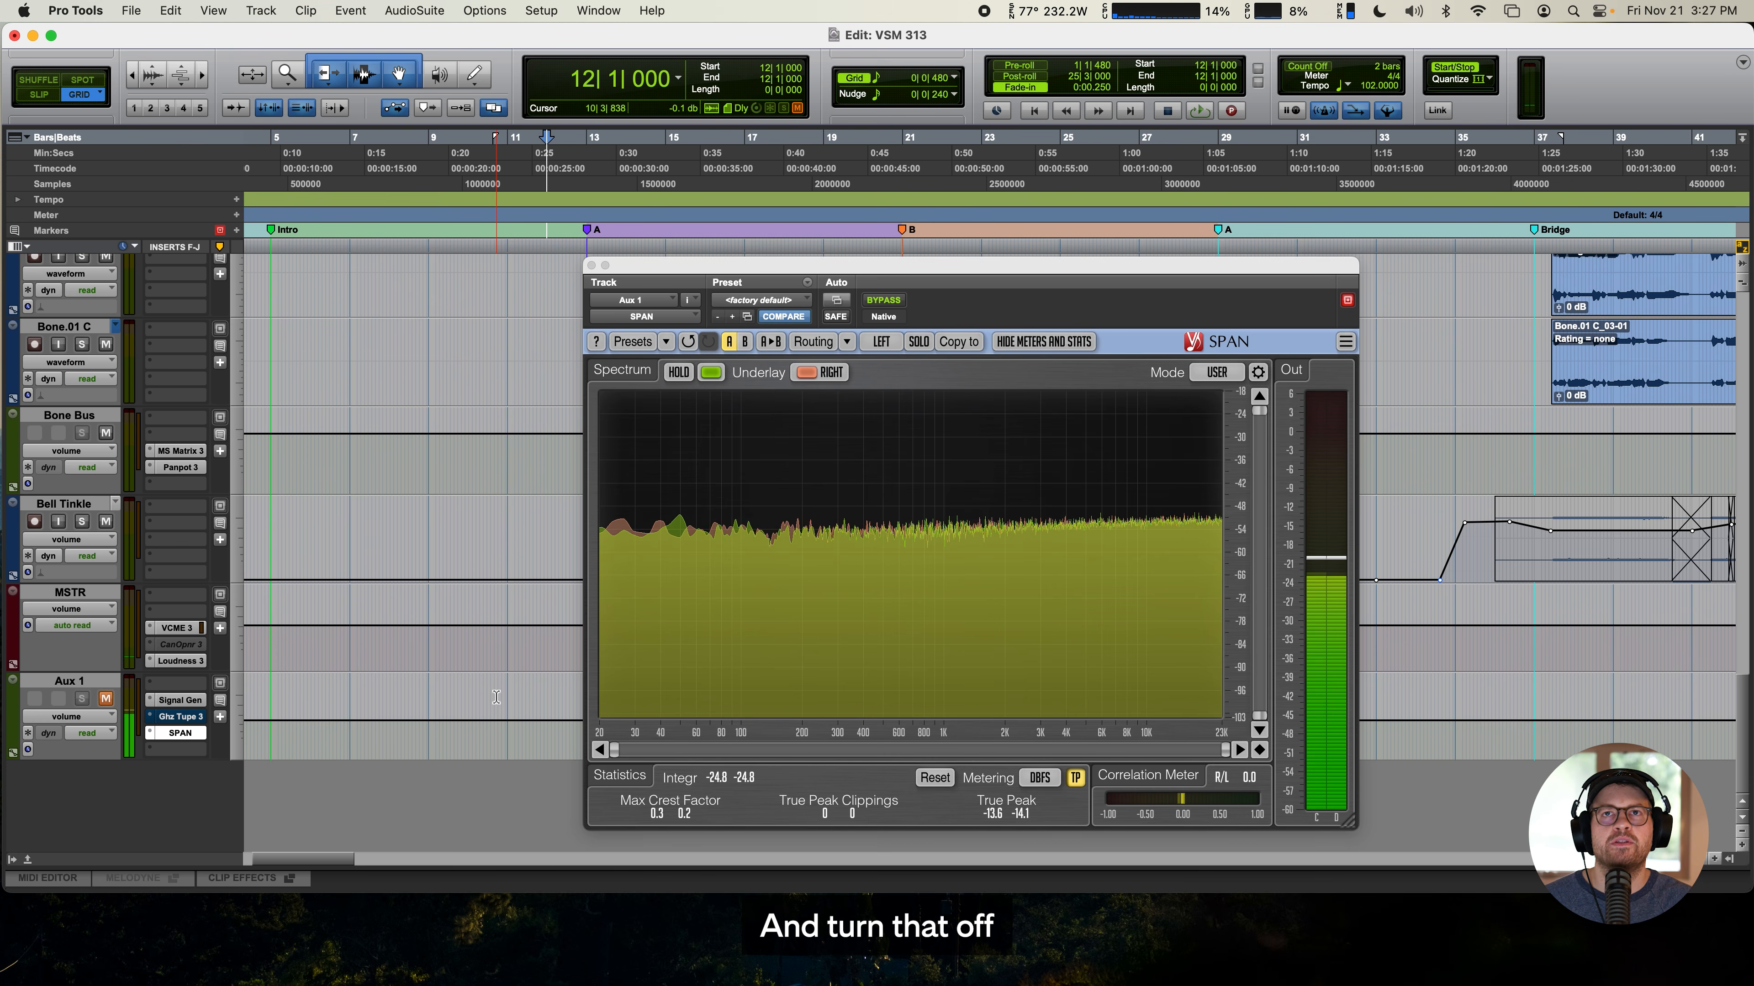
- Un-bypass Tupe on Aux 1 and show its window beside the SPAN analyzer
left_click(178, 717, "super")
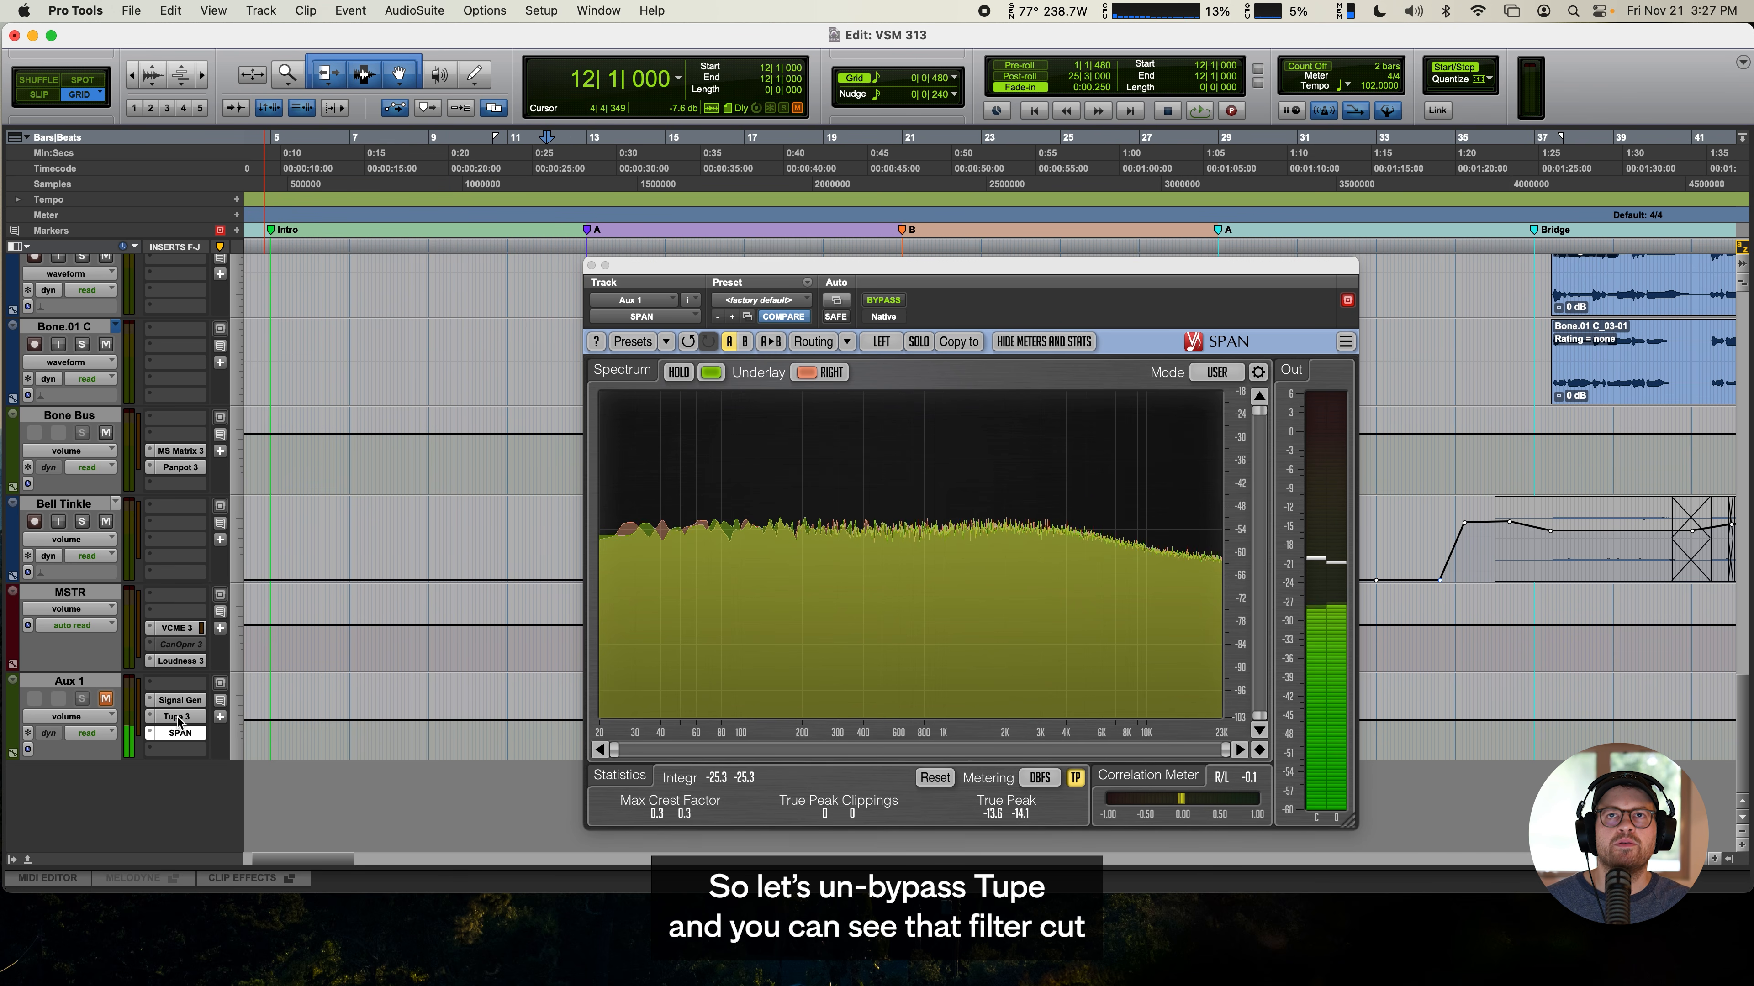
left_click_drag(1291, 265, 1428, 243)
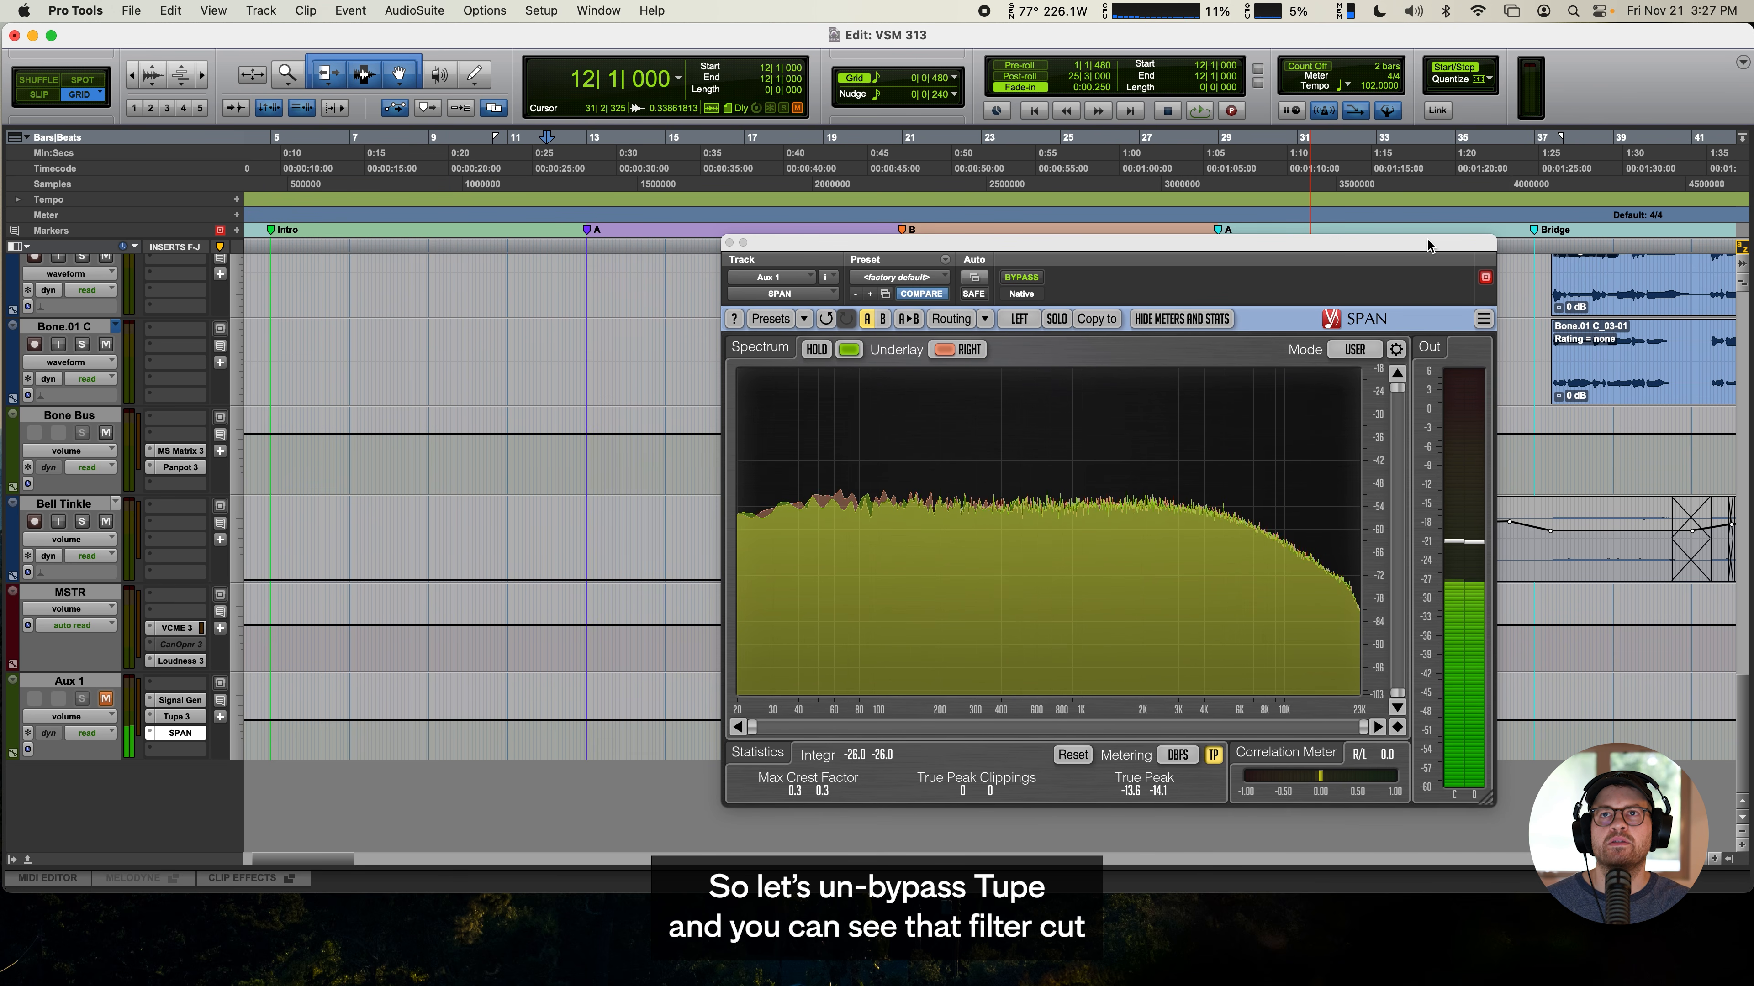
left_click(178, 717)
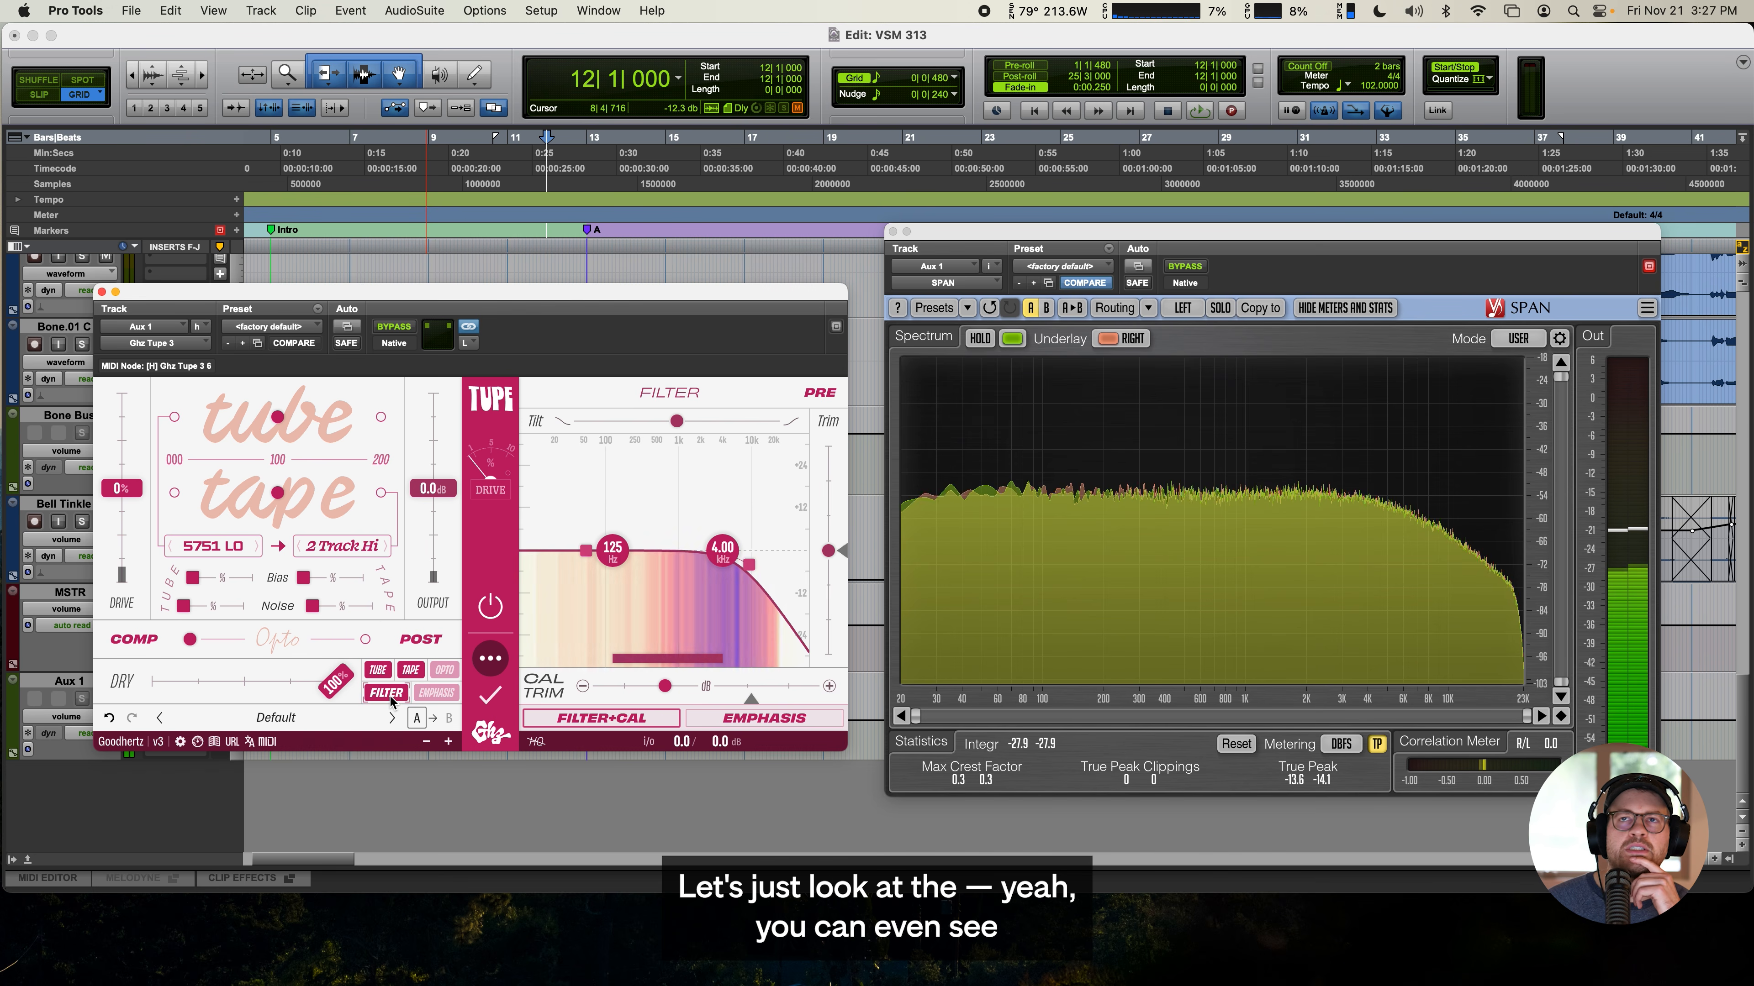
- Compare the spectrum with Tupe's filter off and the tape amount at 200, resetting the tape and re-enabling the filter
left_click(386, 692)
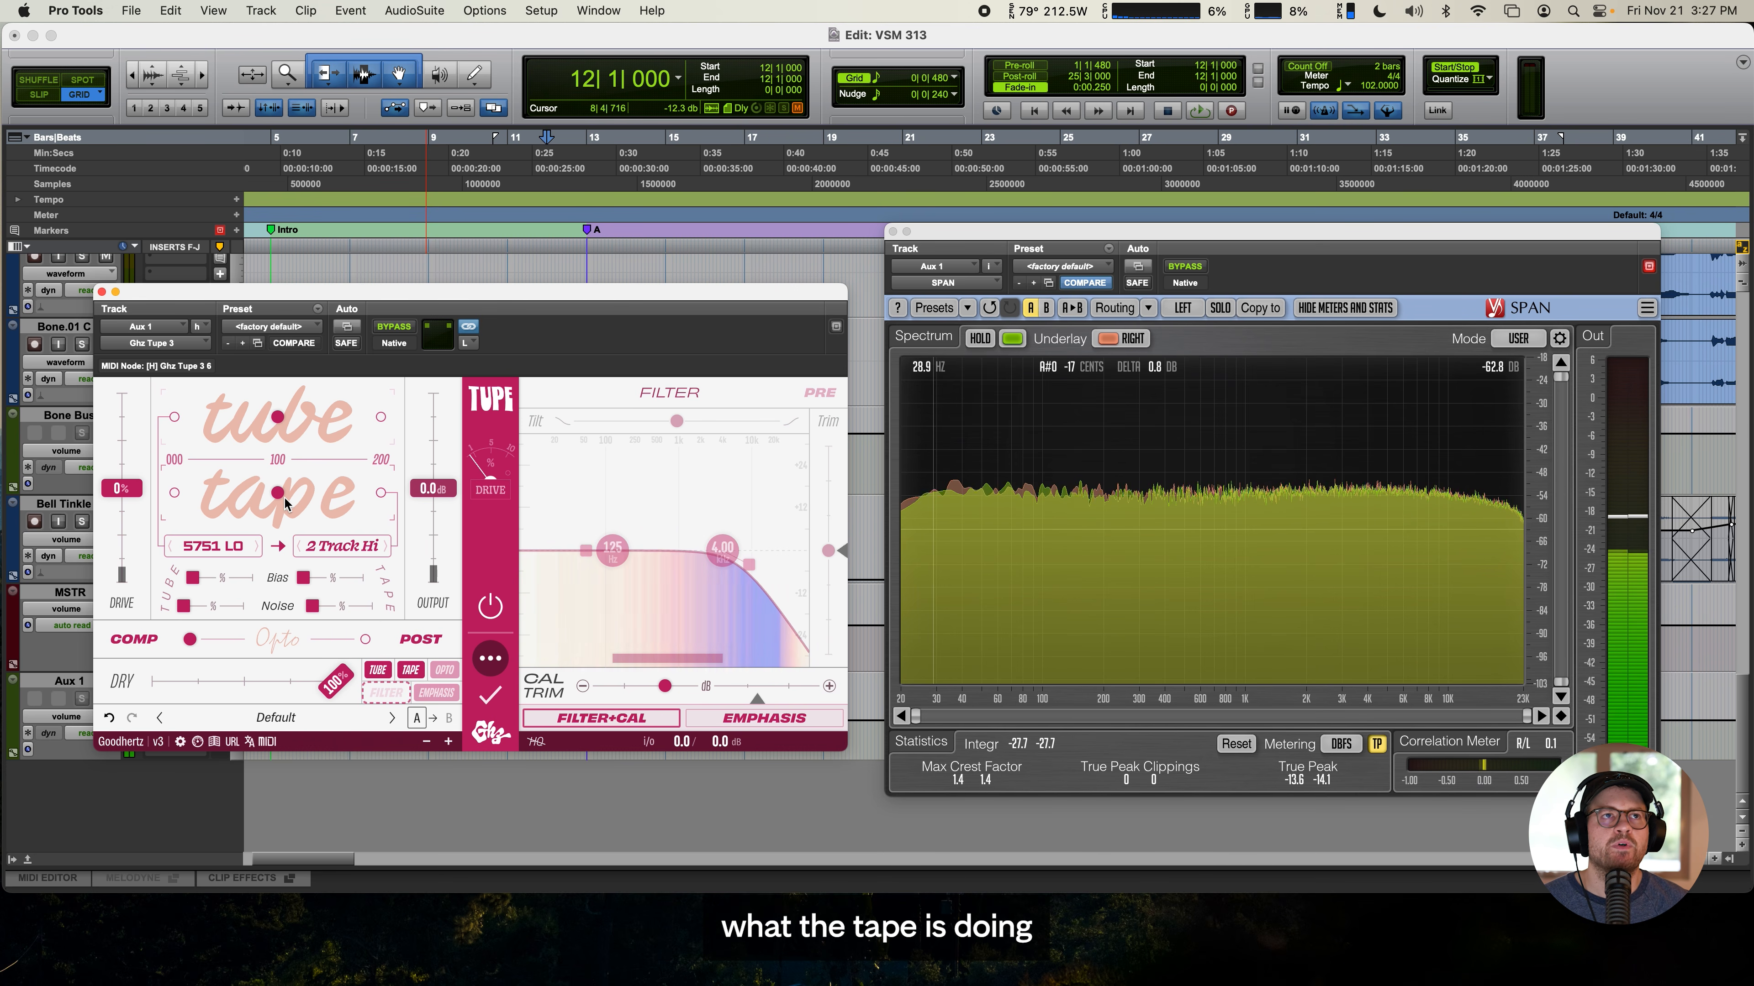
left_click_drag(278, 493, 424, 489)
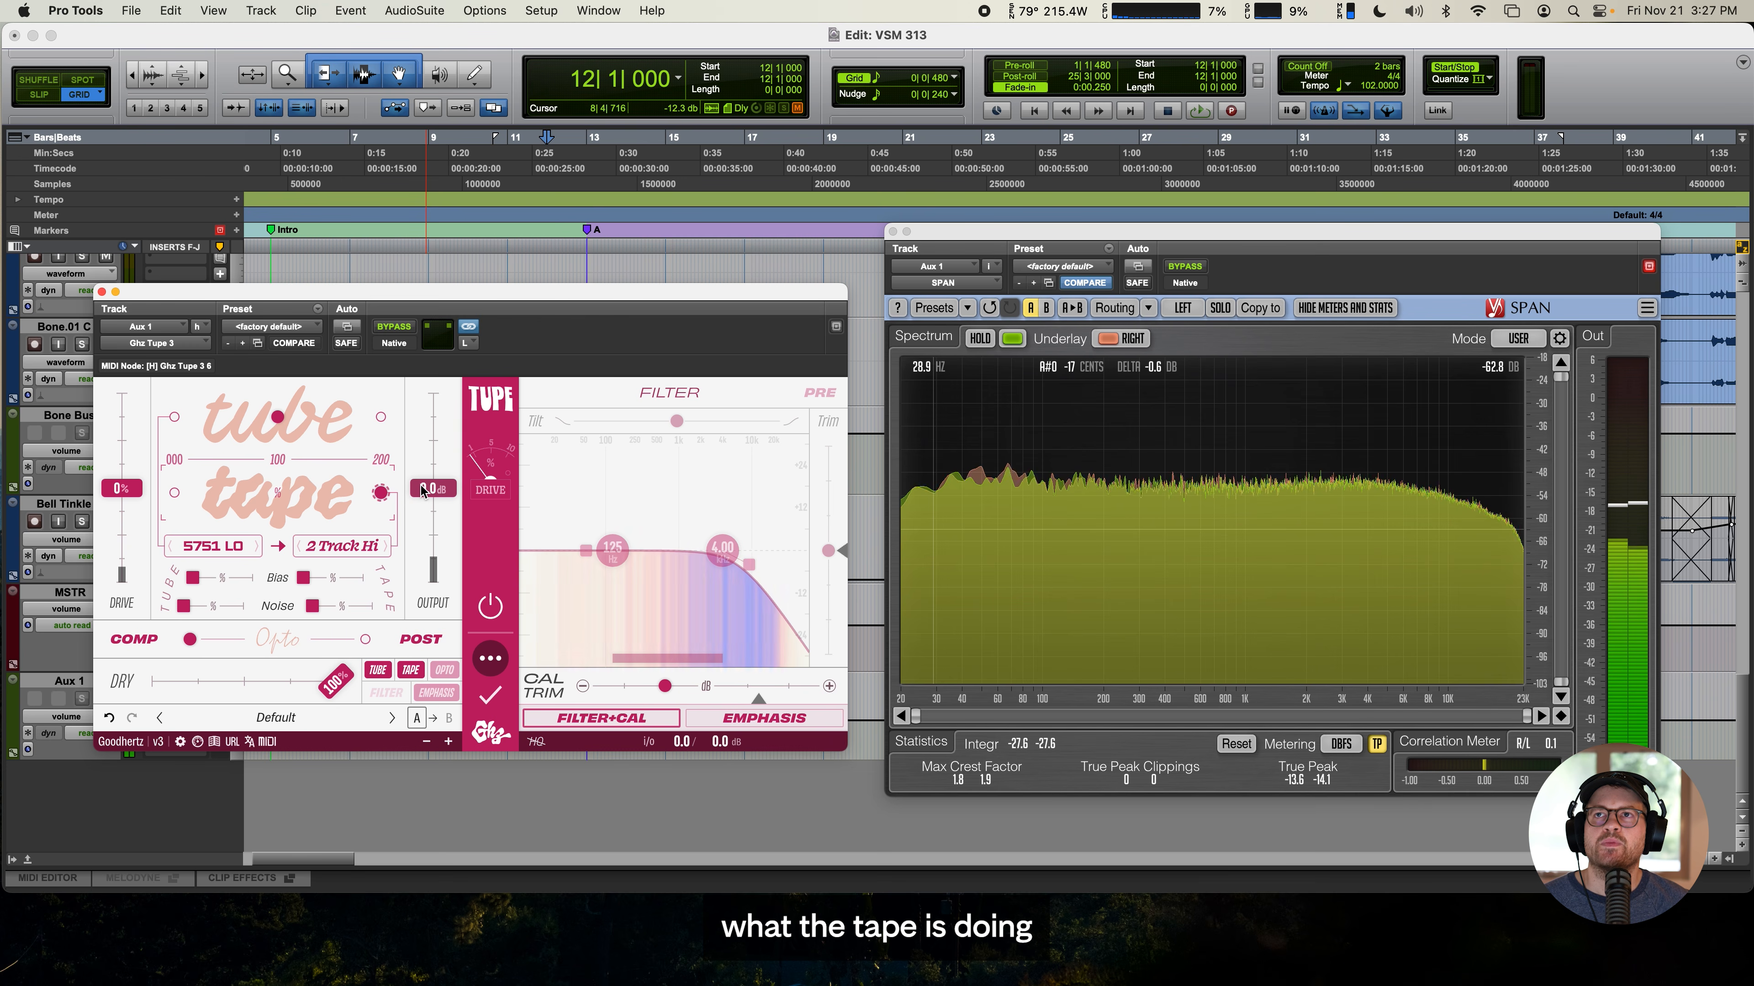
double_click(343, 495)
left_click(394, 694)
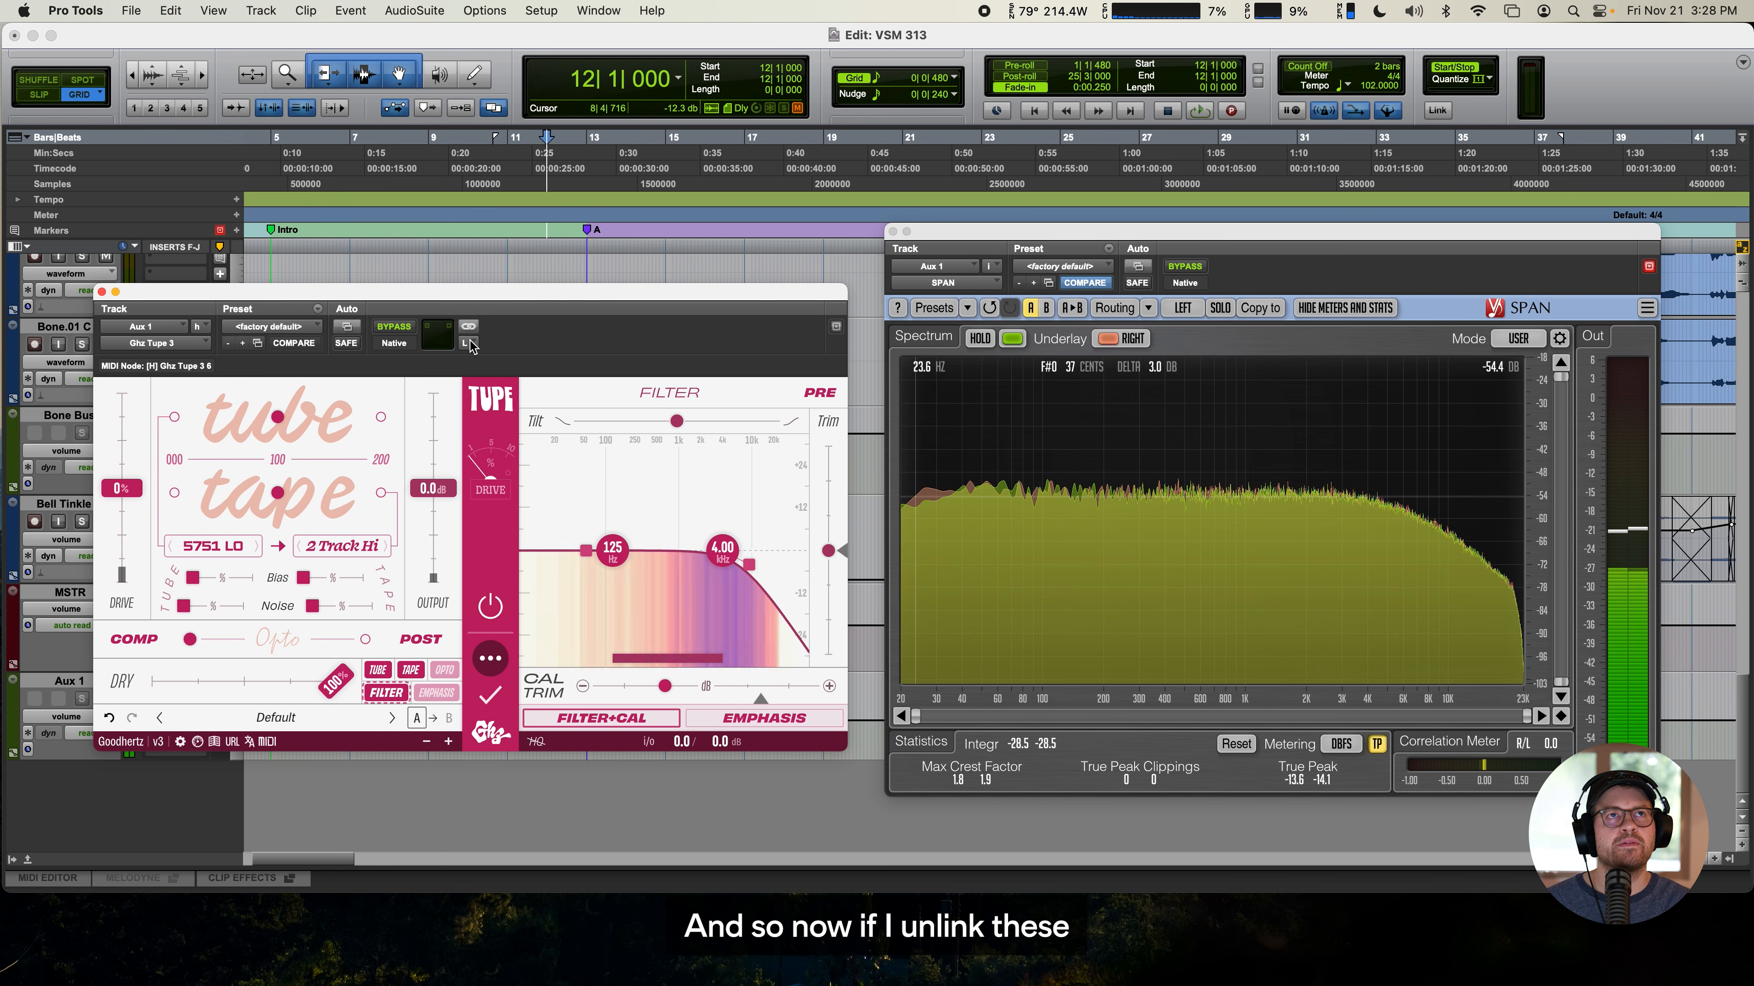
- Turn on HQ mode for one unlinked channel in Tupe and boost its 4.00 kHz filter node at 8.13 kHz
left_click(538, 741)
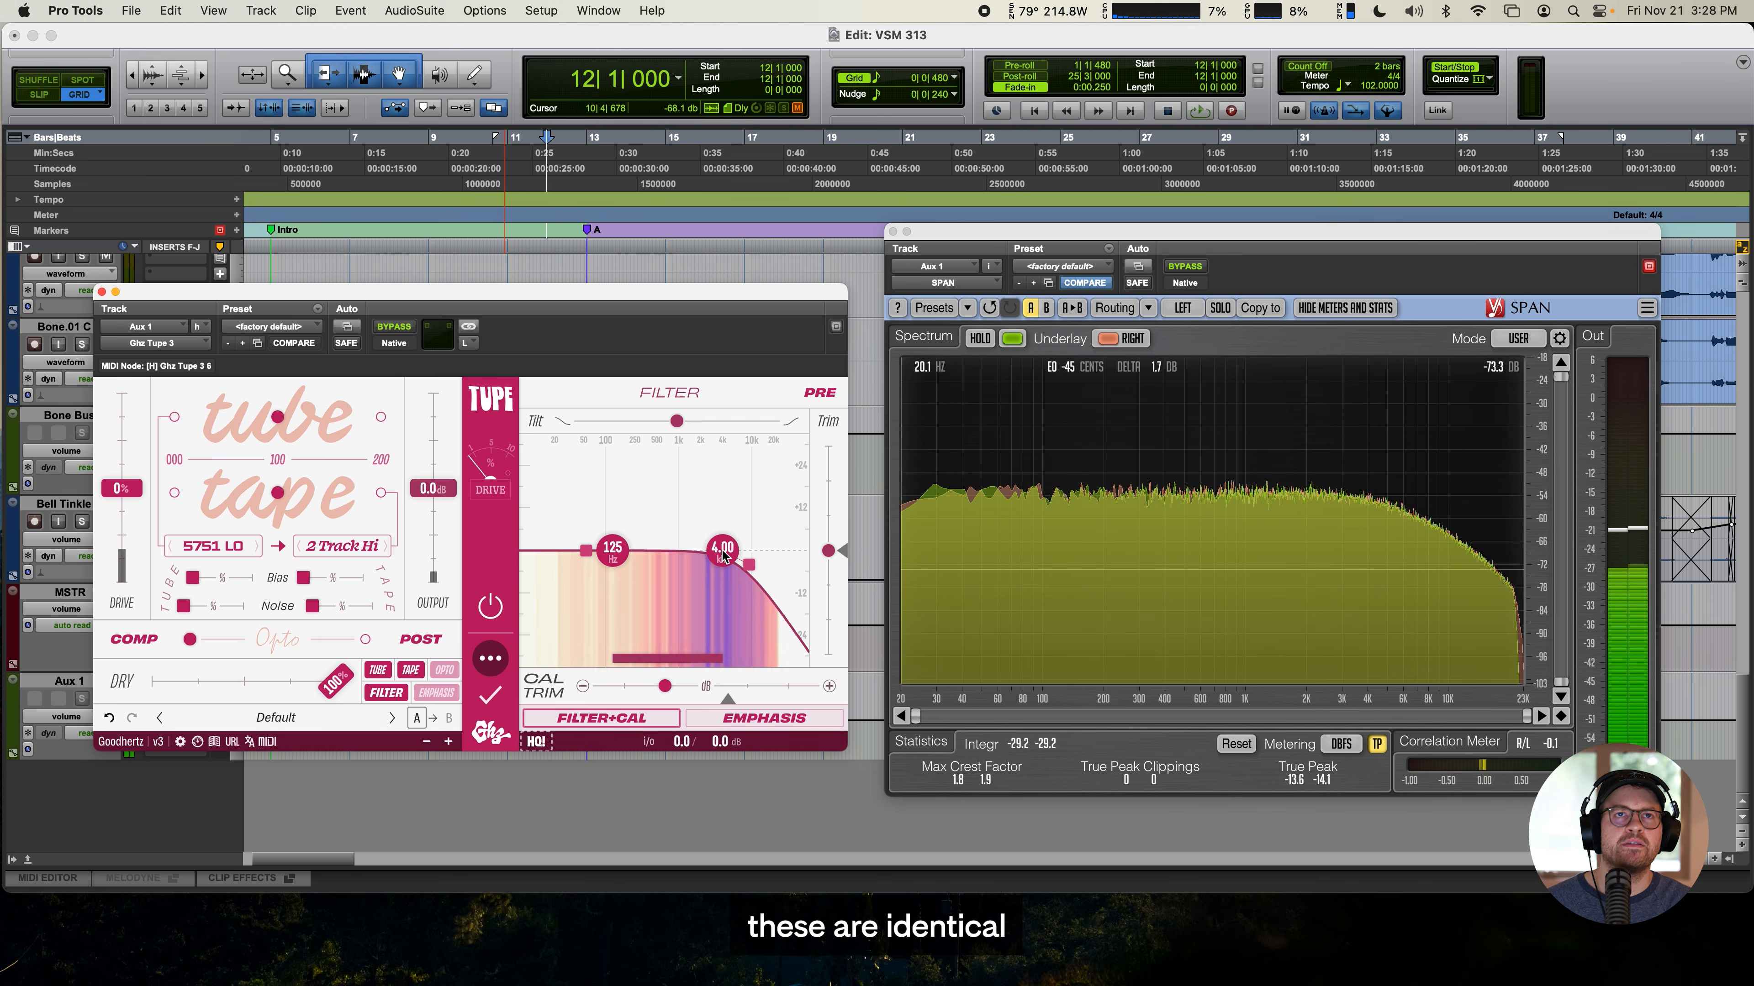
left_click_drag(723, 555, 744, 522)
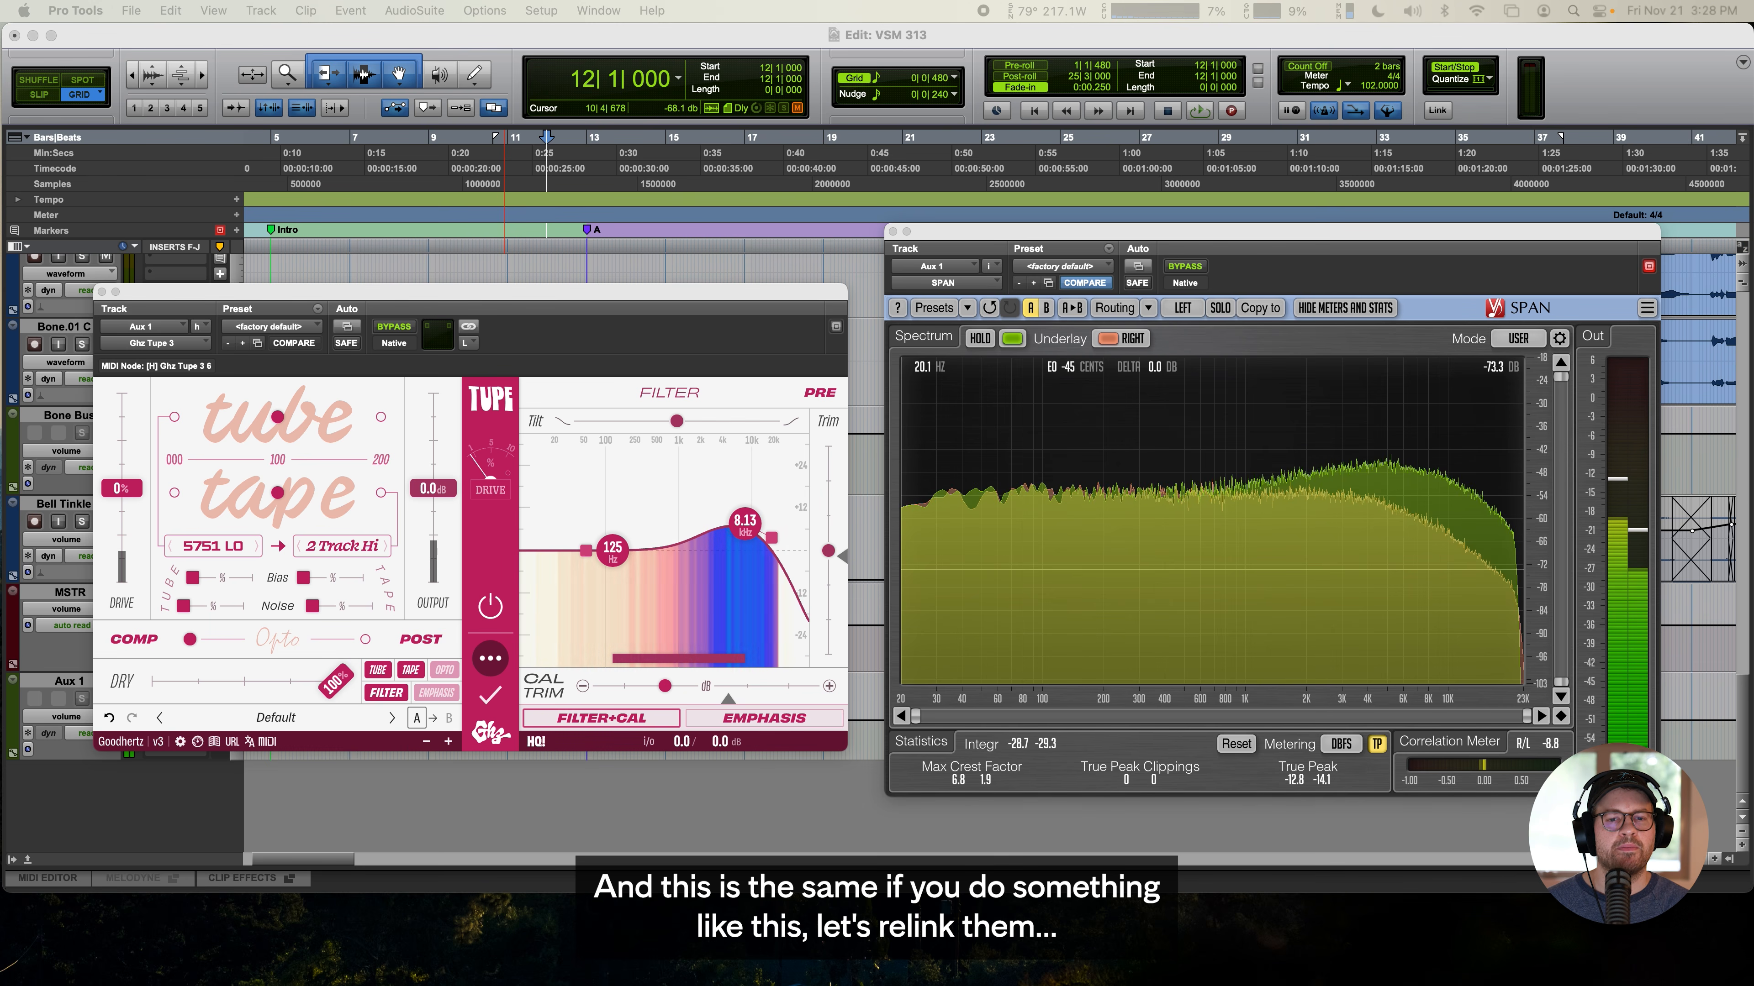
- Relink Tupe's channels to match them, unlink them to compare with HQ off on one channel, and close Tupe
left_click(468, 326)
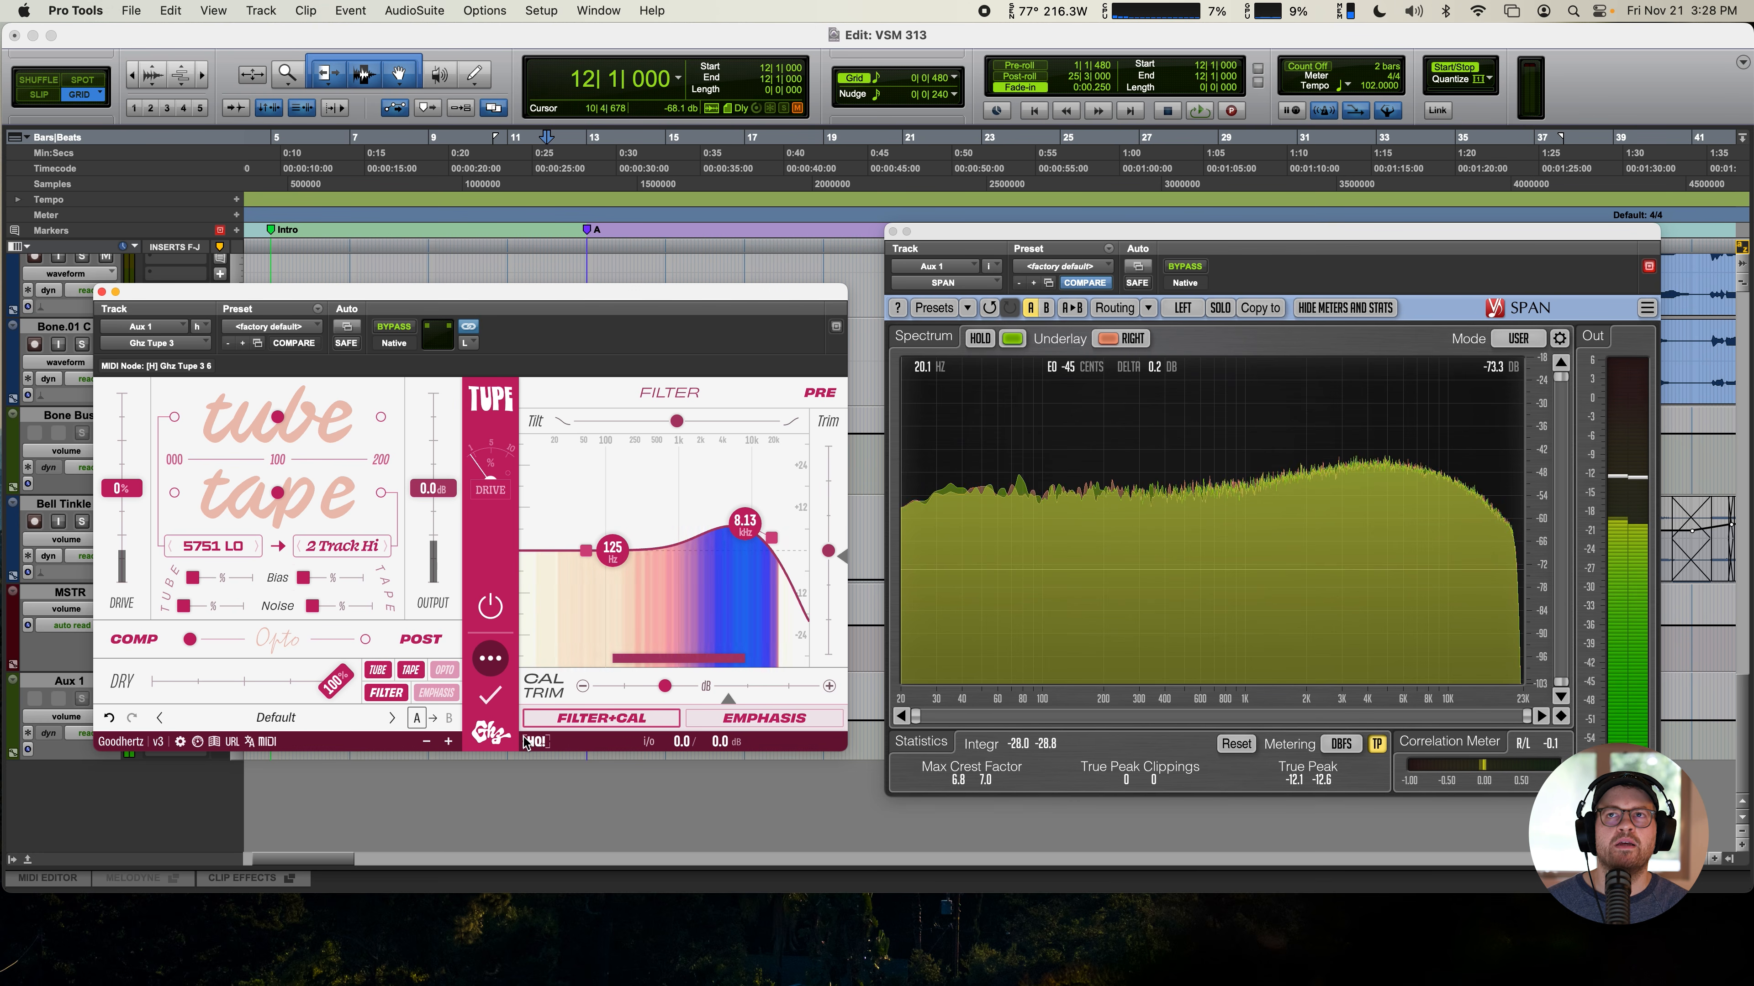
left_click(468, 326)
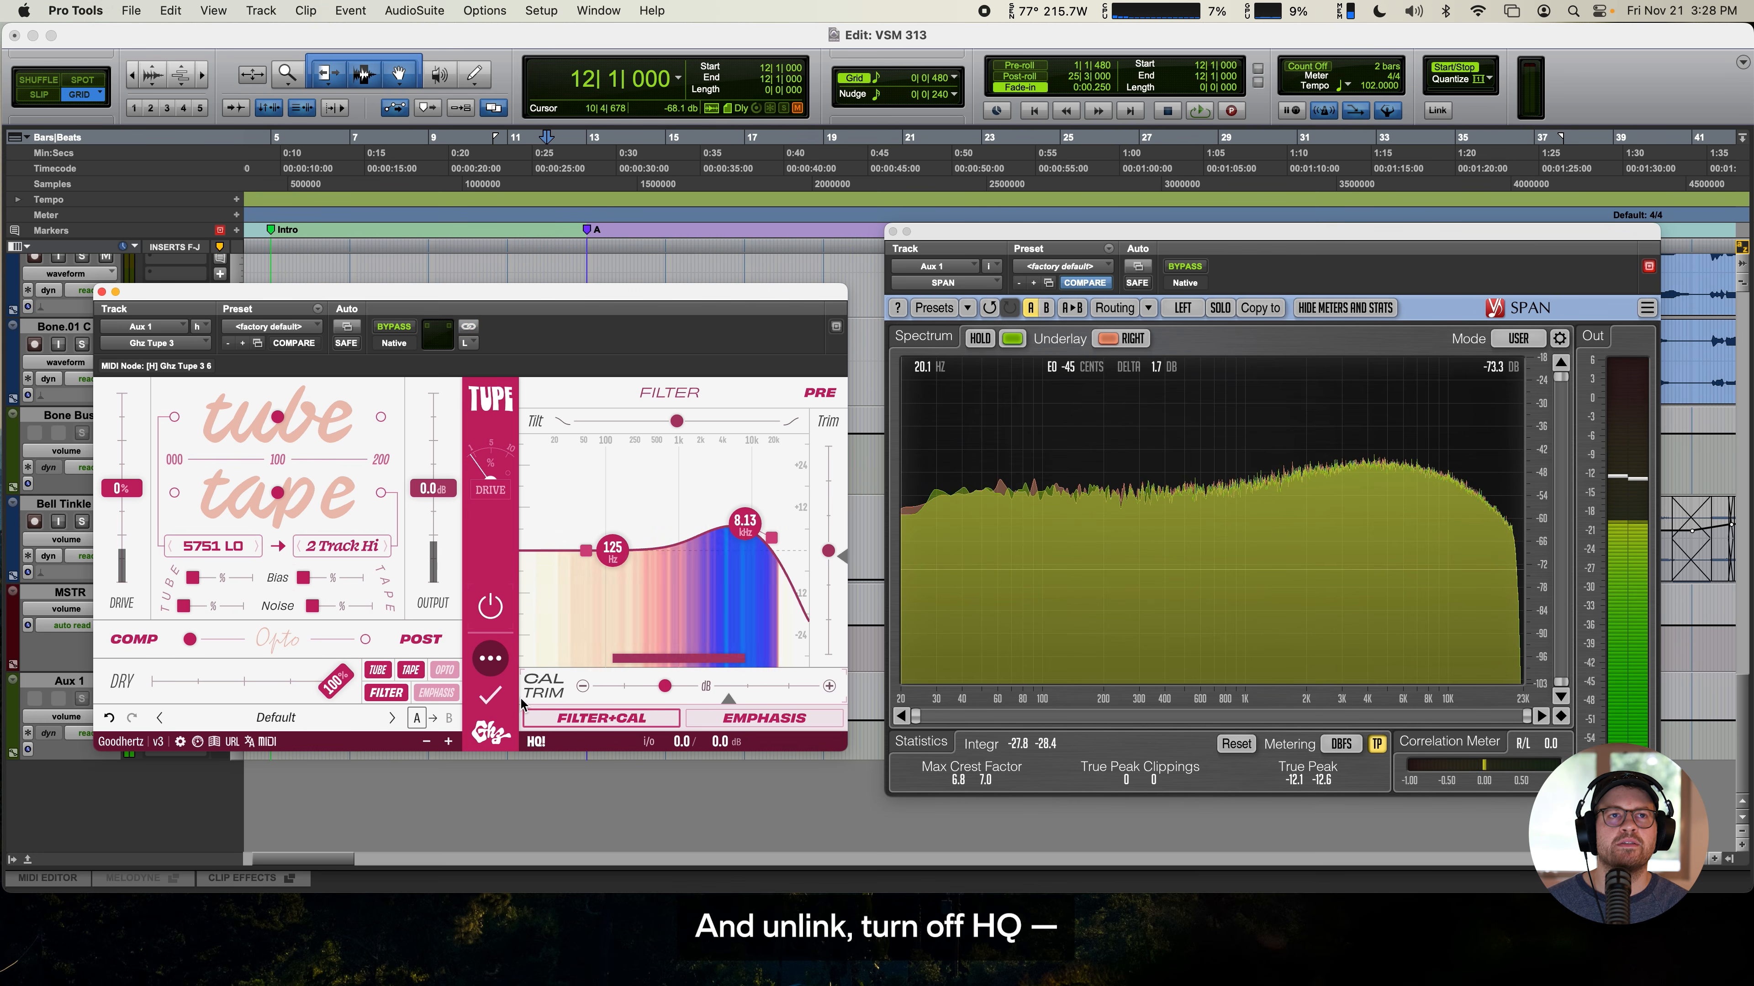
left_click(536, 741)
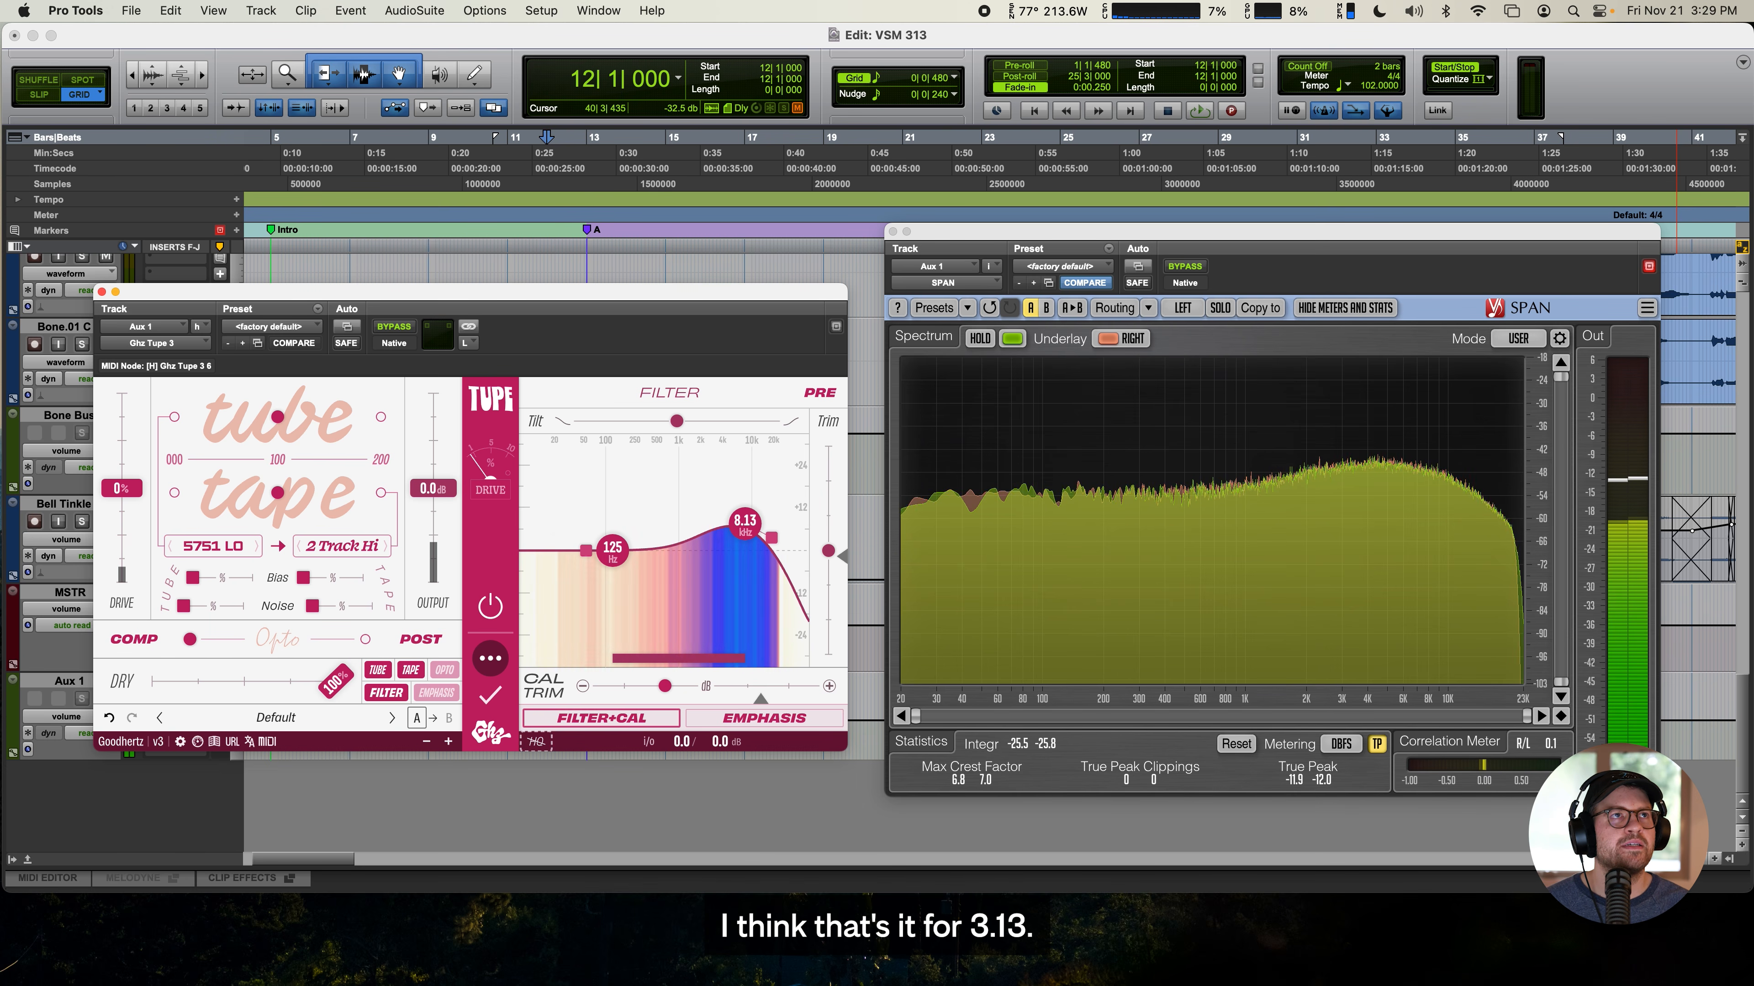
left_click(101, 292)
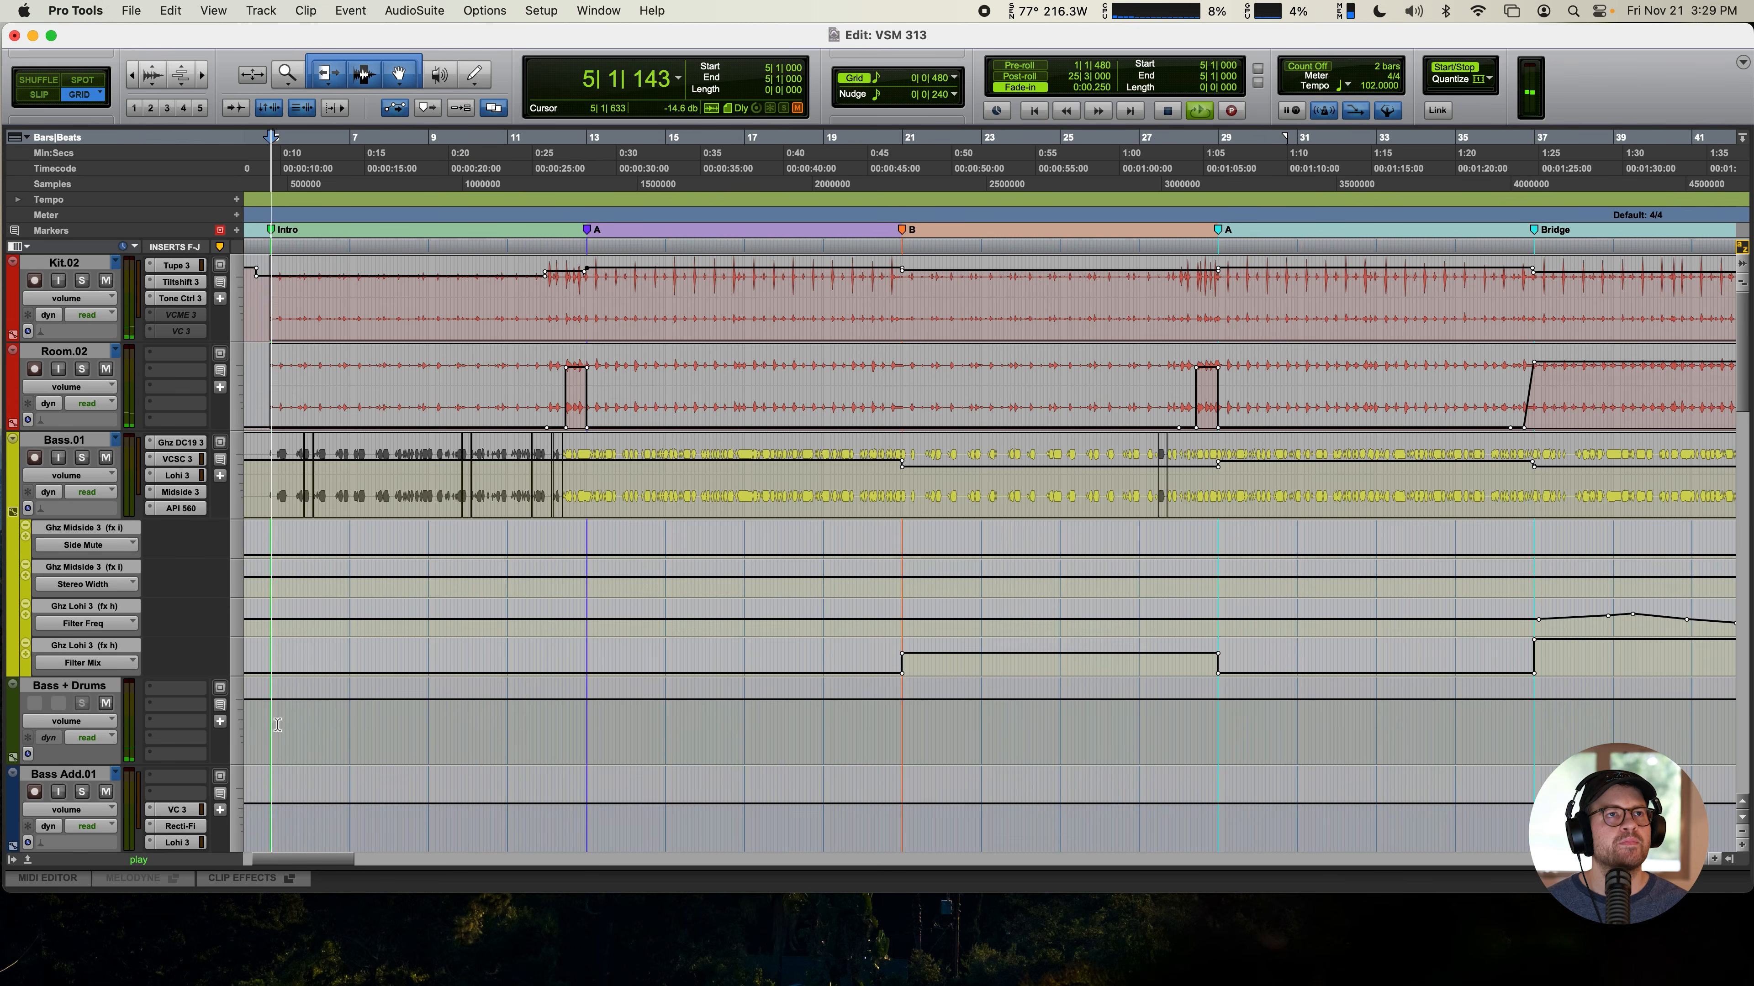
- Open VCME on the MSTR track with its advanced pane shown, and compare playback by bypassing and re-enabling the plugin
scroll(304, 725, "down", 15)
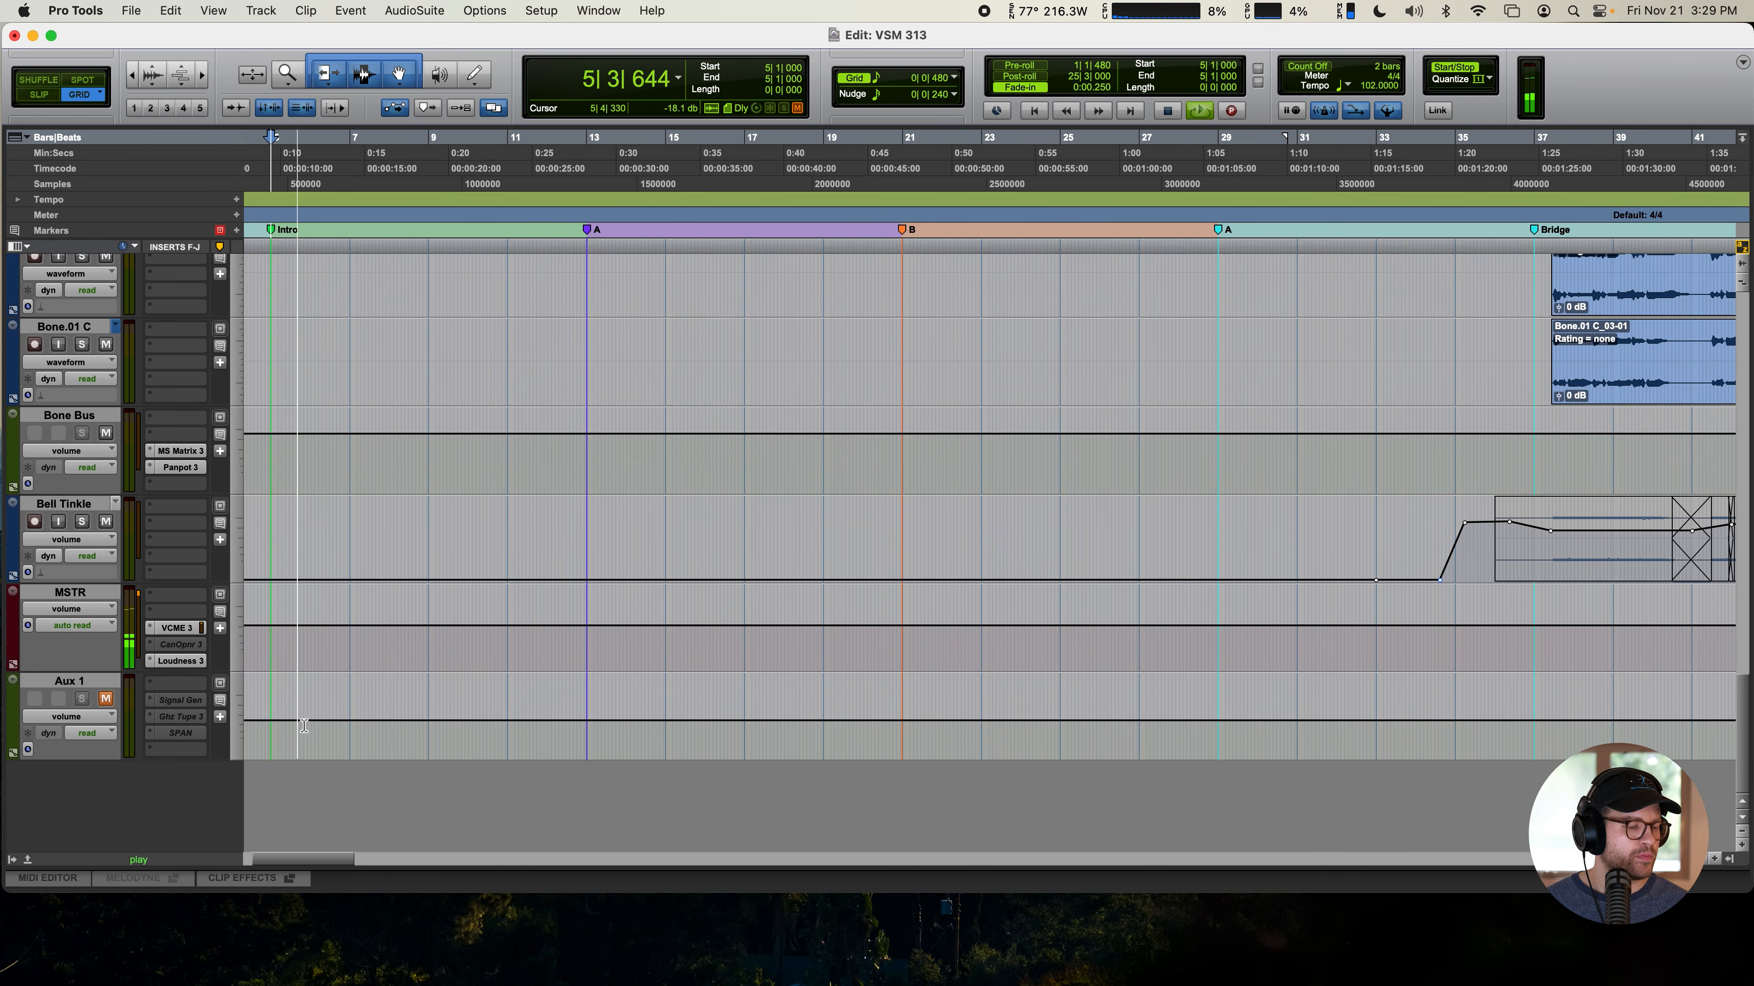
left_click(177, 627)
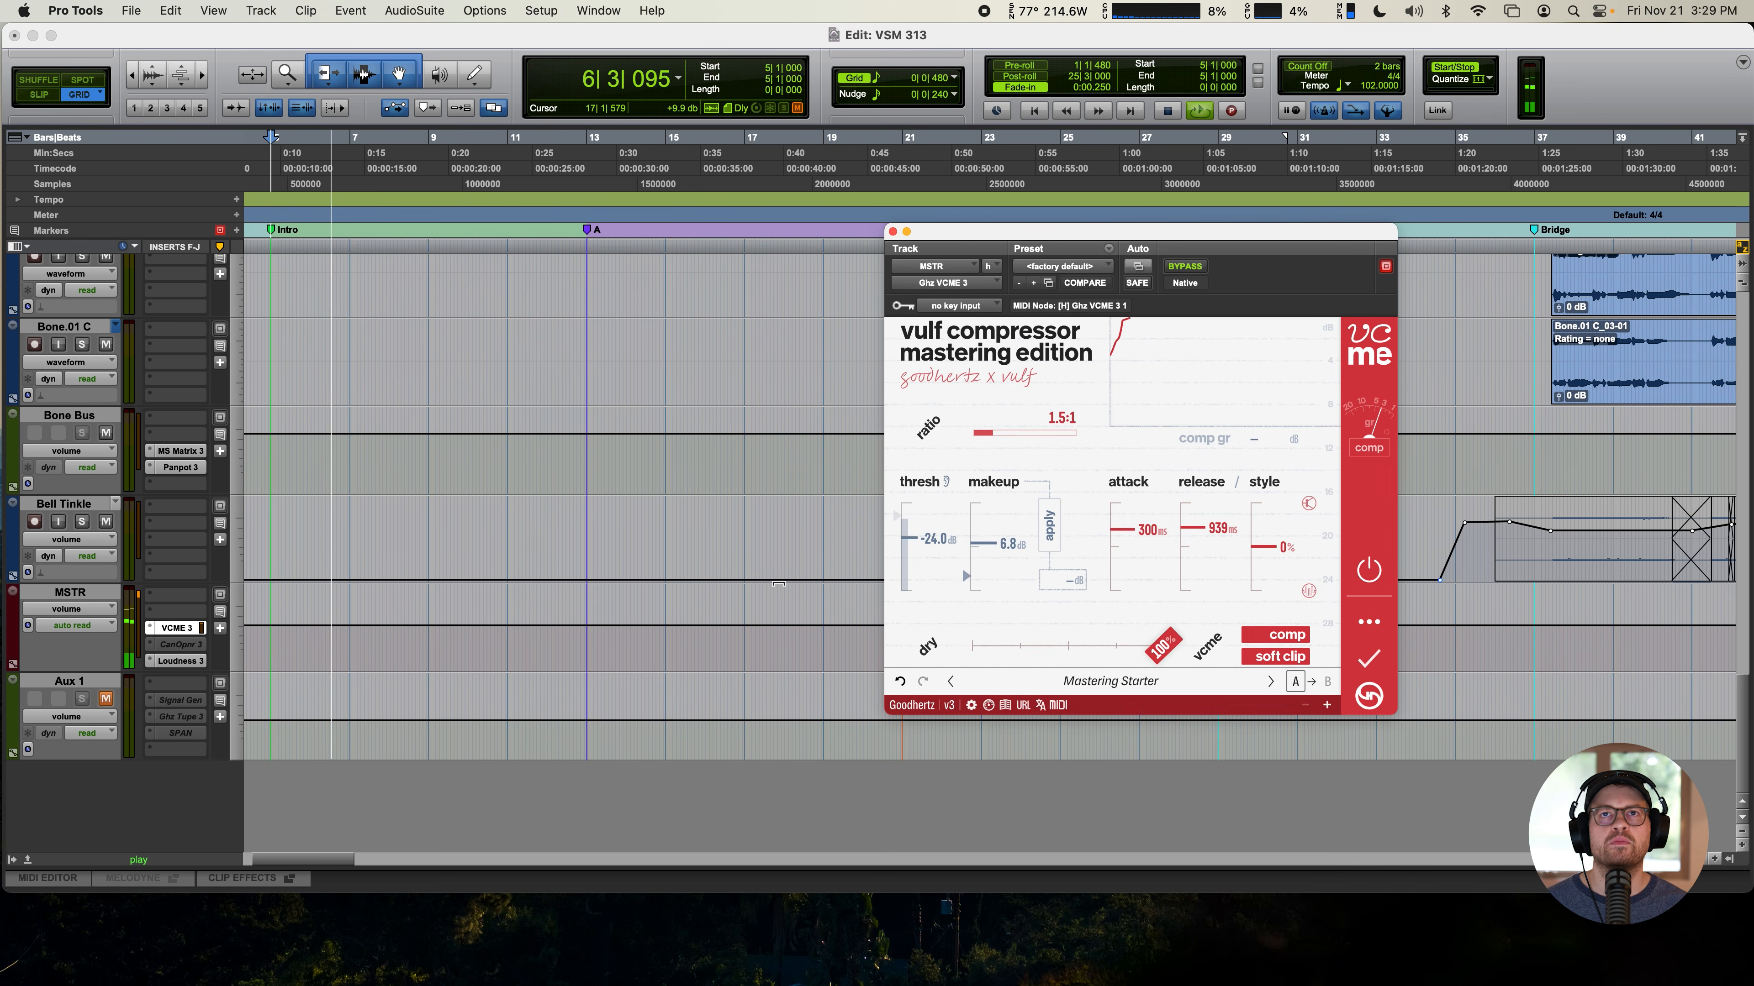
left_click(1368, 621)
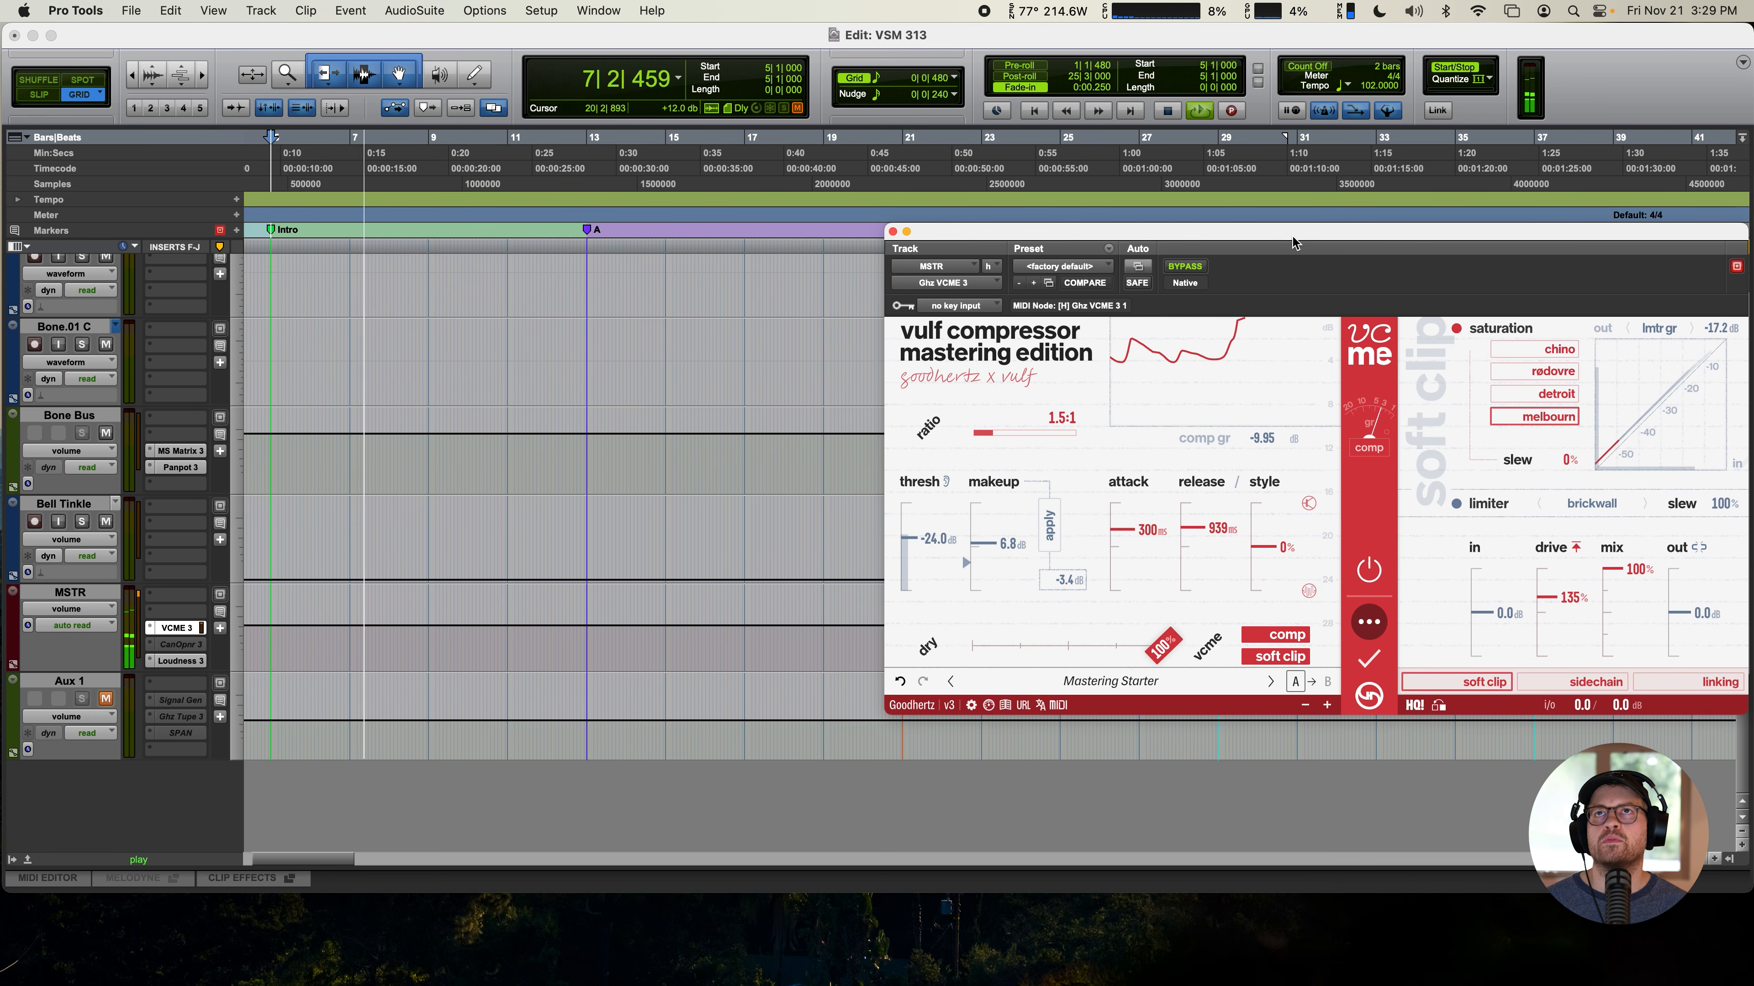
left_click_drag(1294, 237, 857, 237)
left_click(925, 560)
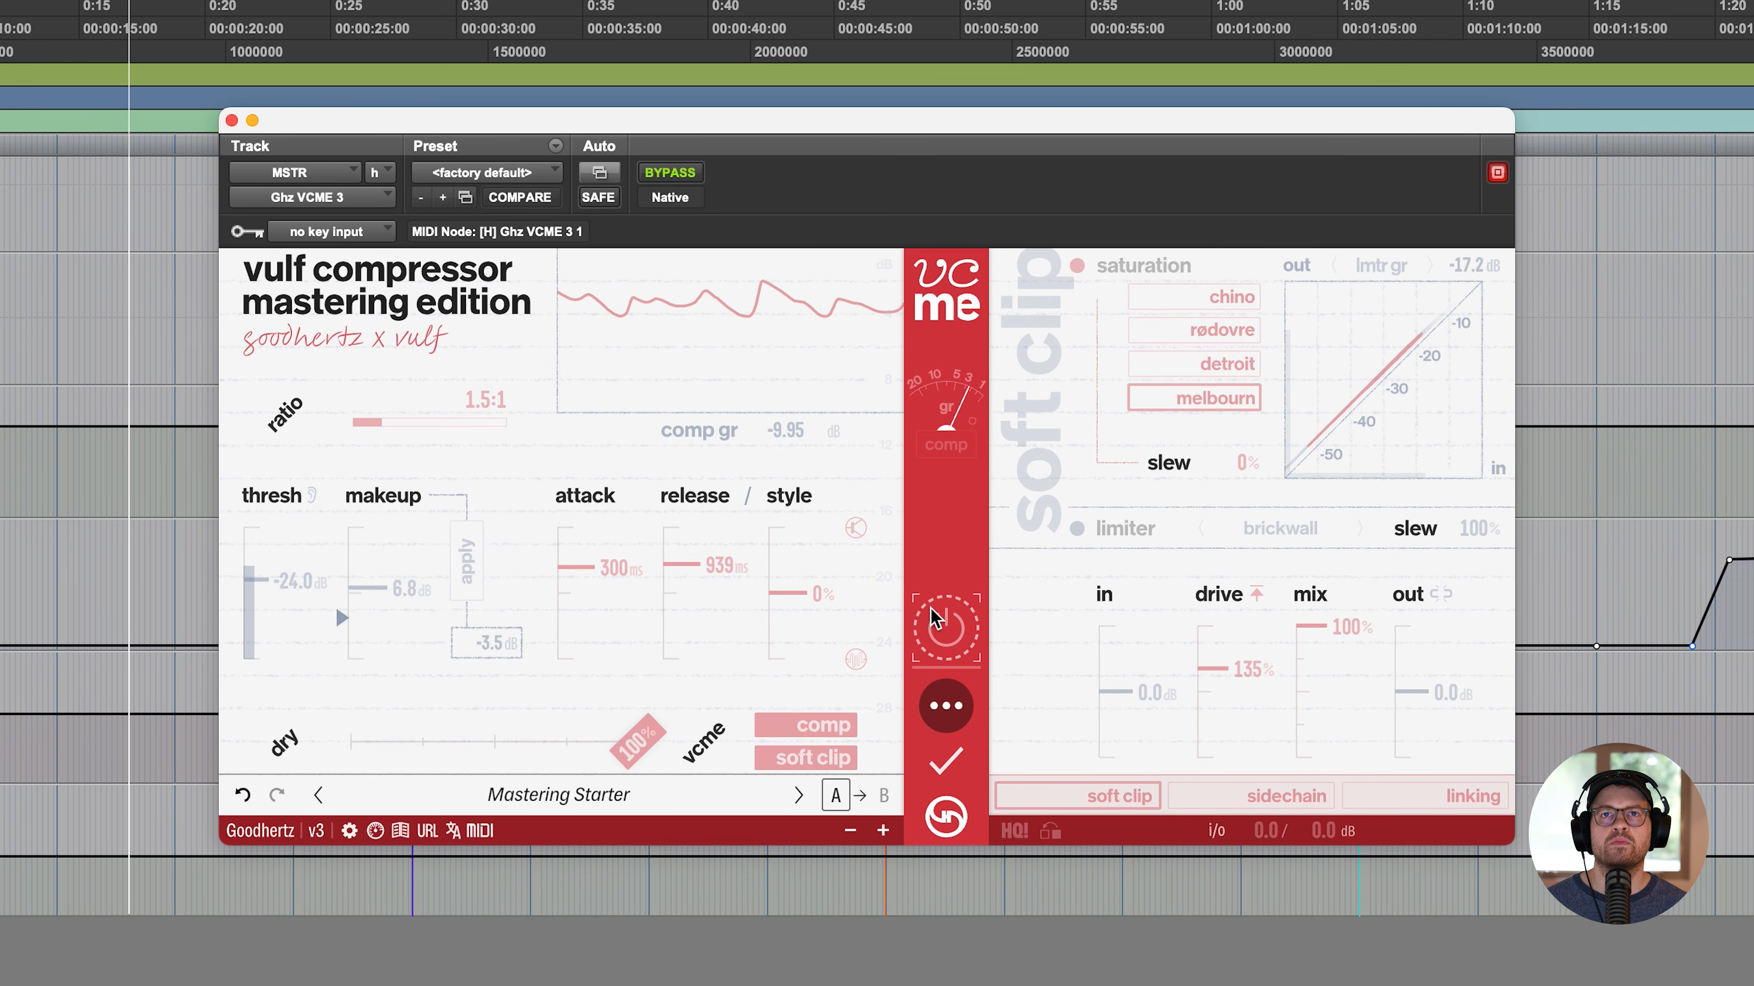
left_click(932, 617)
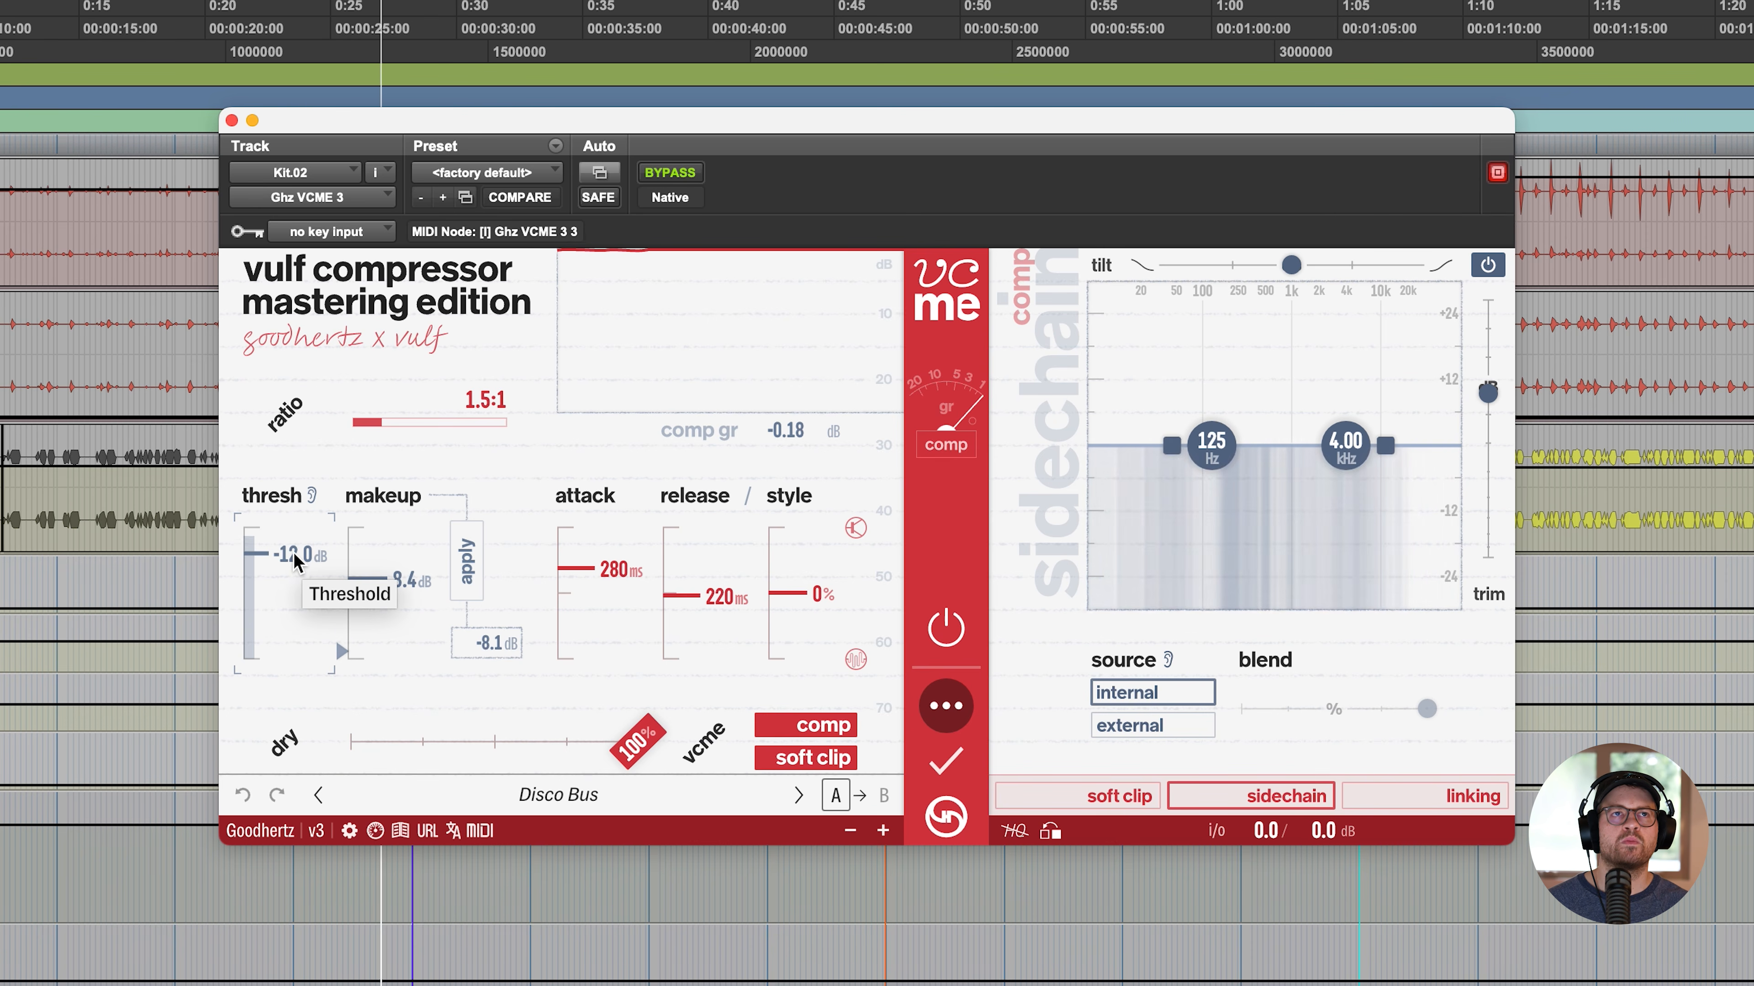
- Lower the compressor threshold to -30.0 dB in VCME on the Kit.02 track
left_click_drag(295, 560, 285, 593)
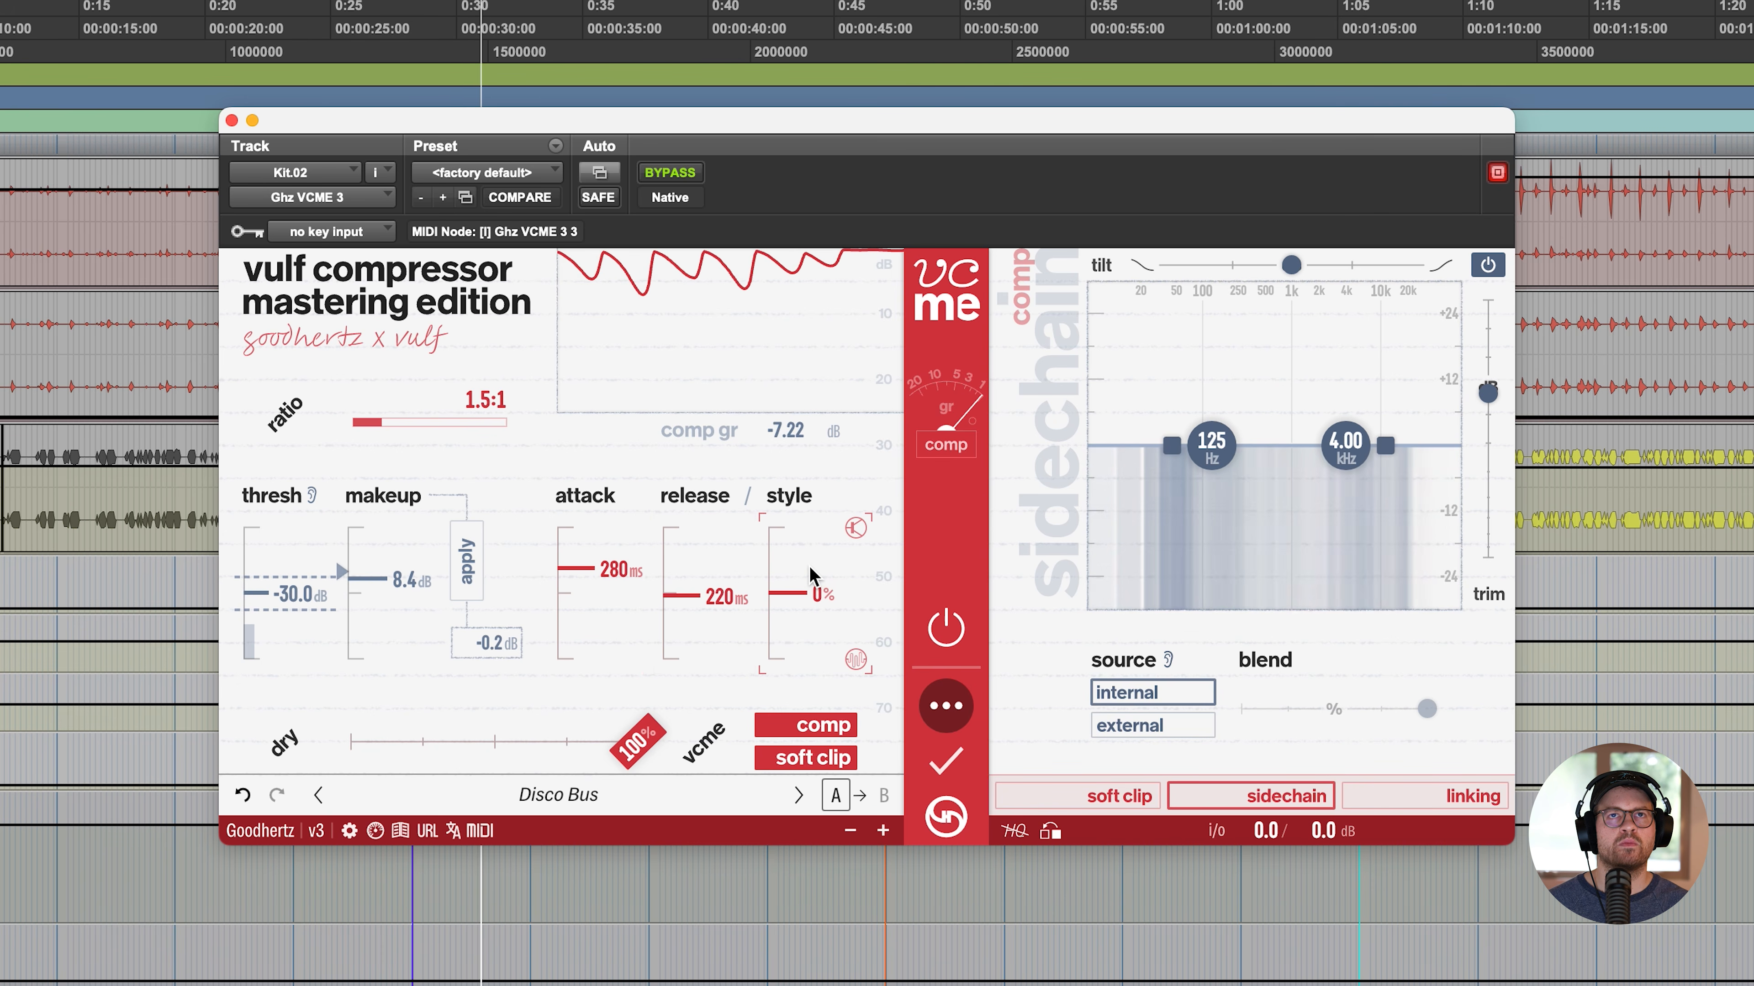
- Set VCME's compression style on Kit.02 to FET, apply the suggested makeup gain, and close the plugin
left_click_drag(813, 576, 813, 528)
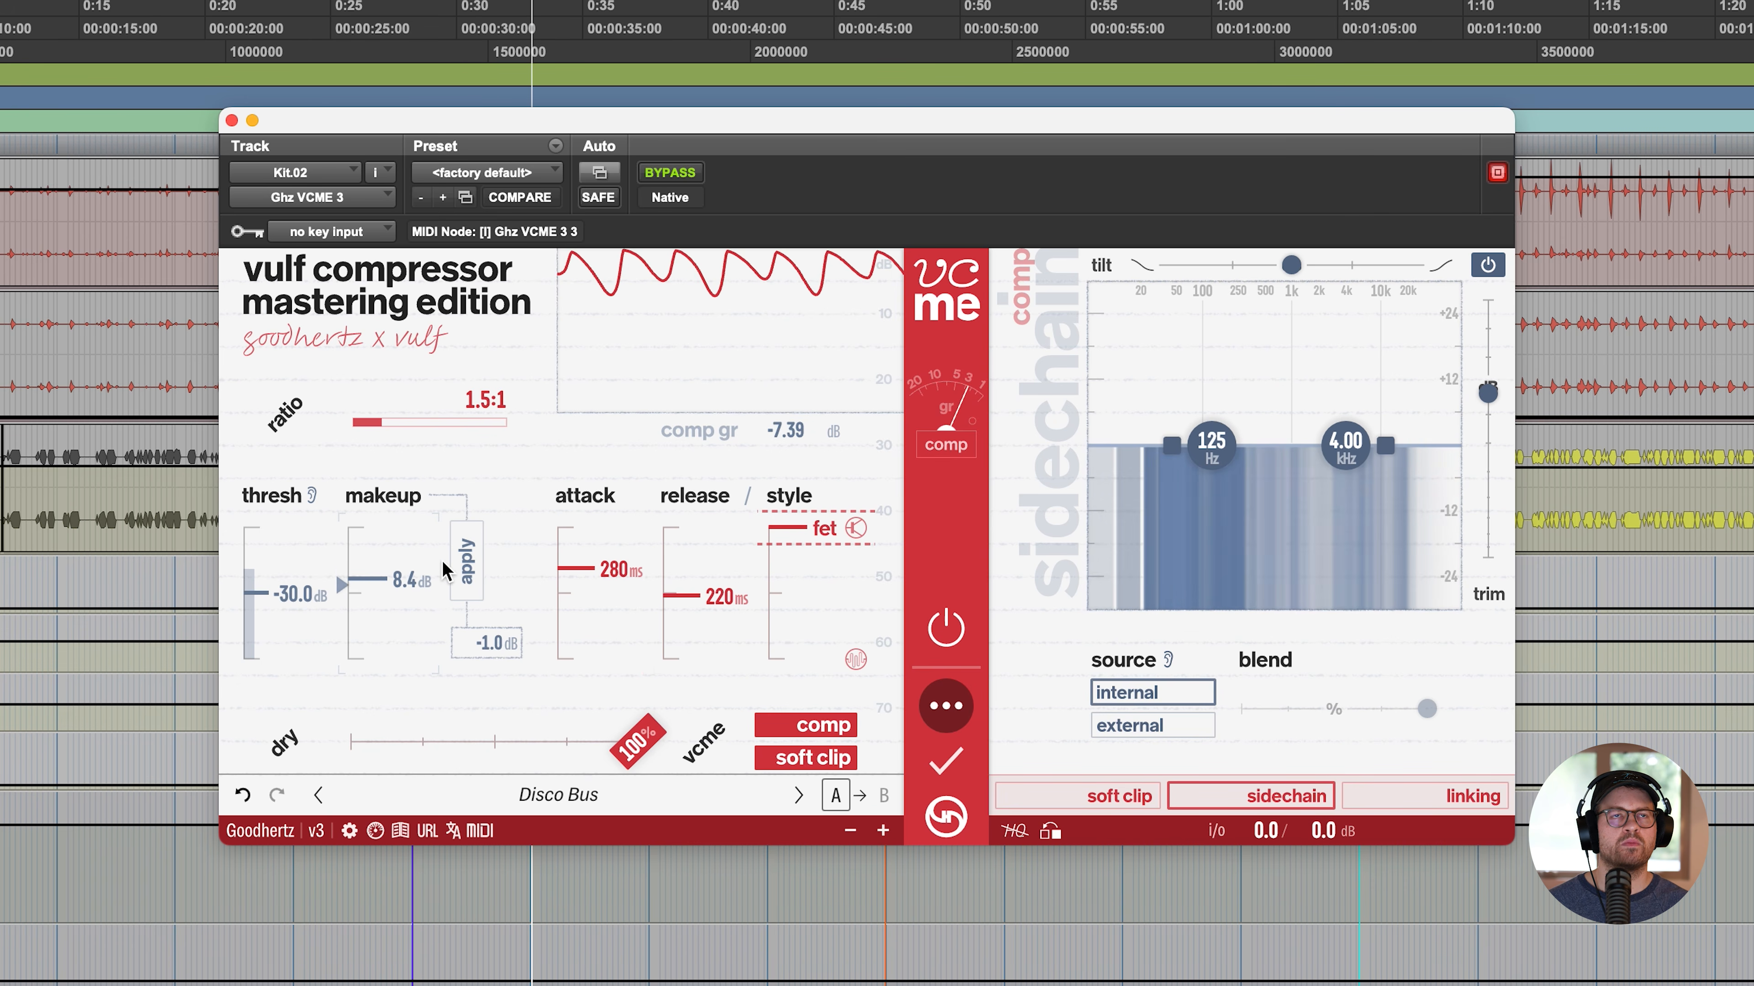
left_click(470, 562)
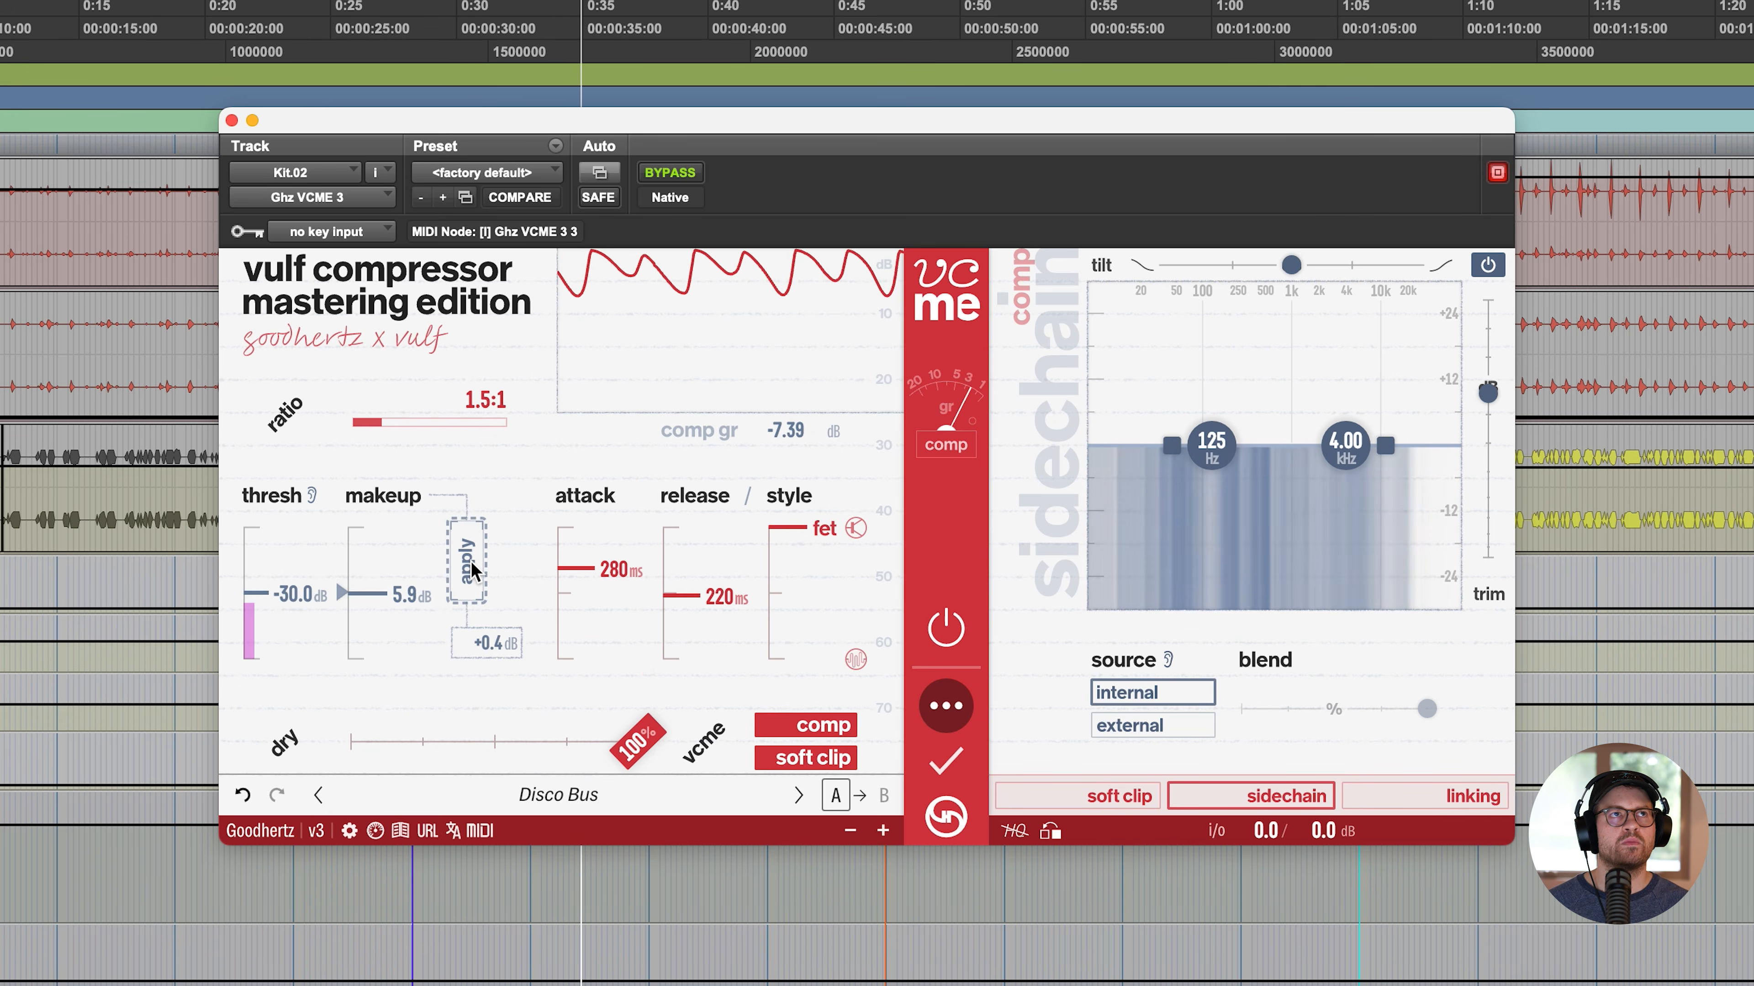
left_click(231, 120)
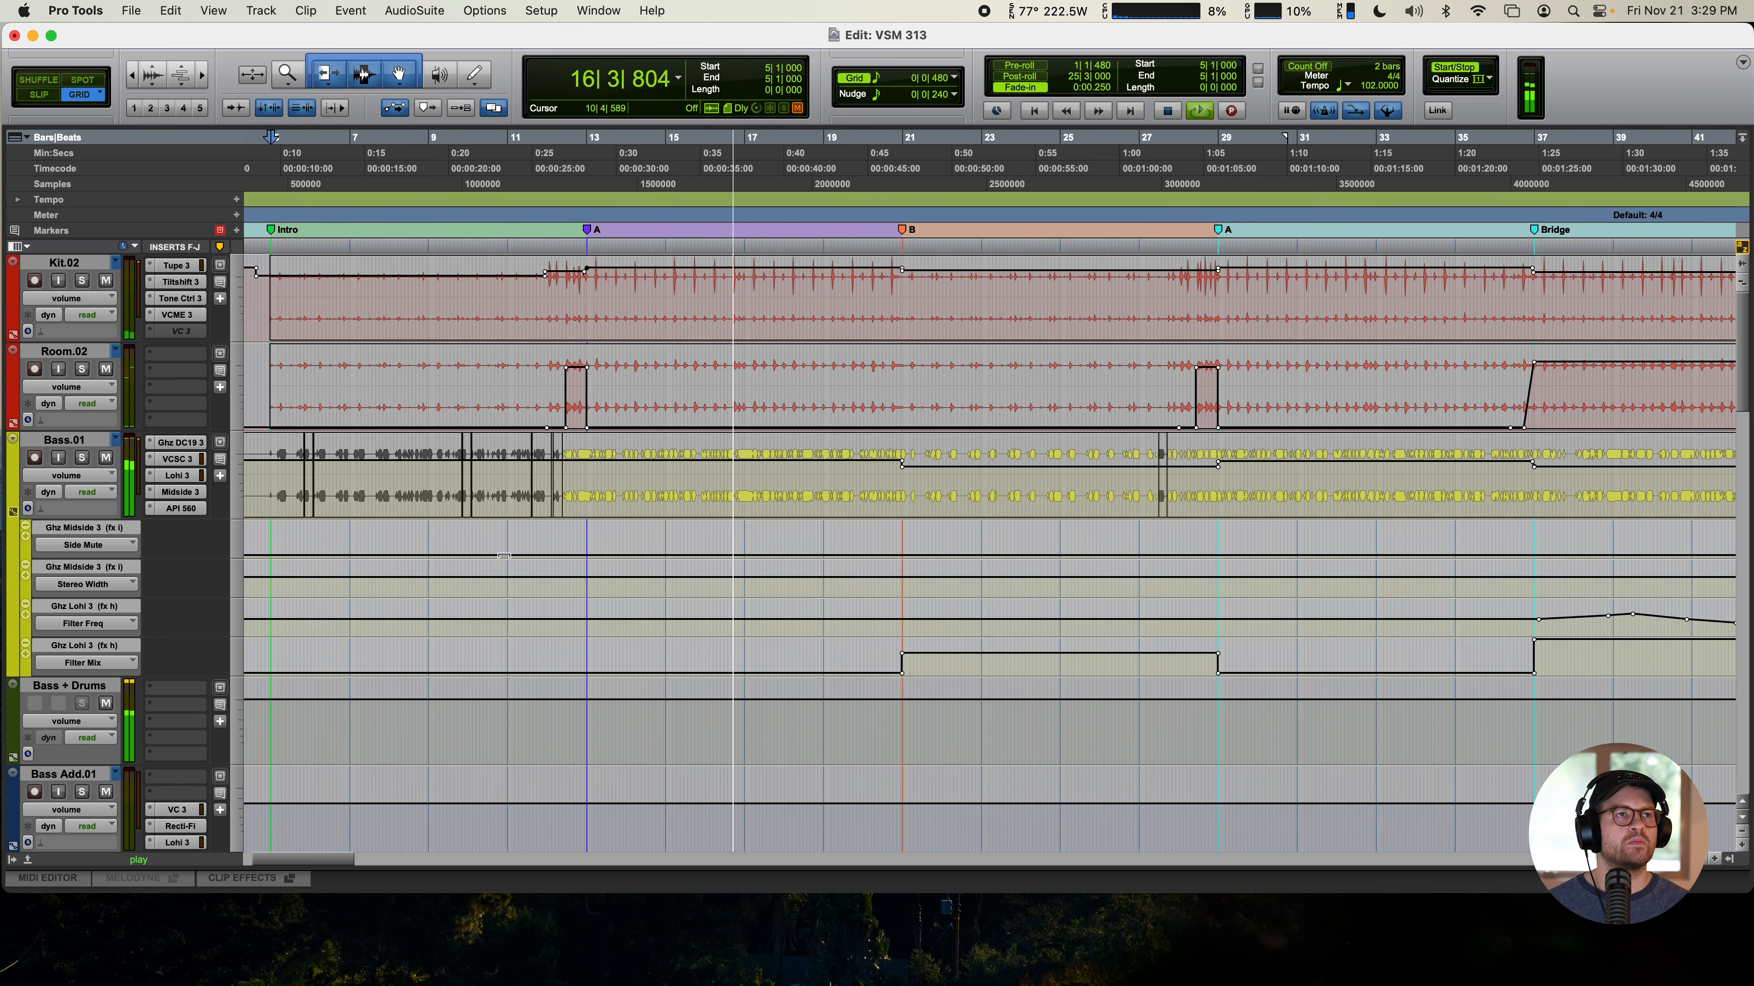
- Solo the Clav track, open its DC19 plugin, and lower the delay mix slightly
scroll(504, 555, "down", 5)
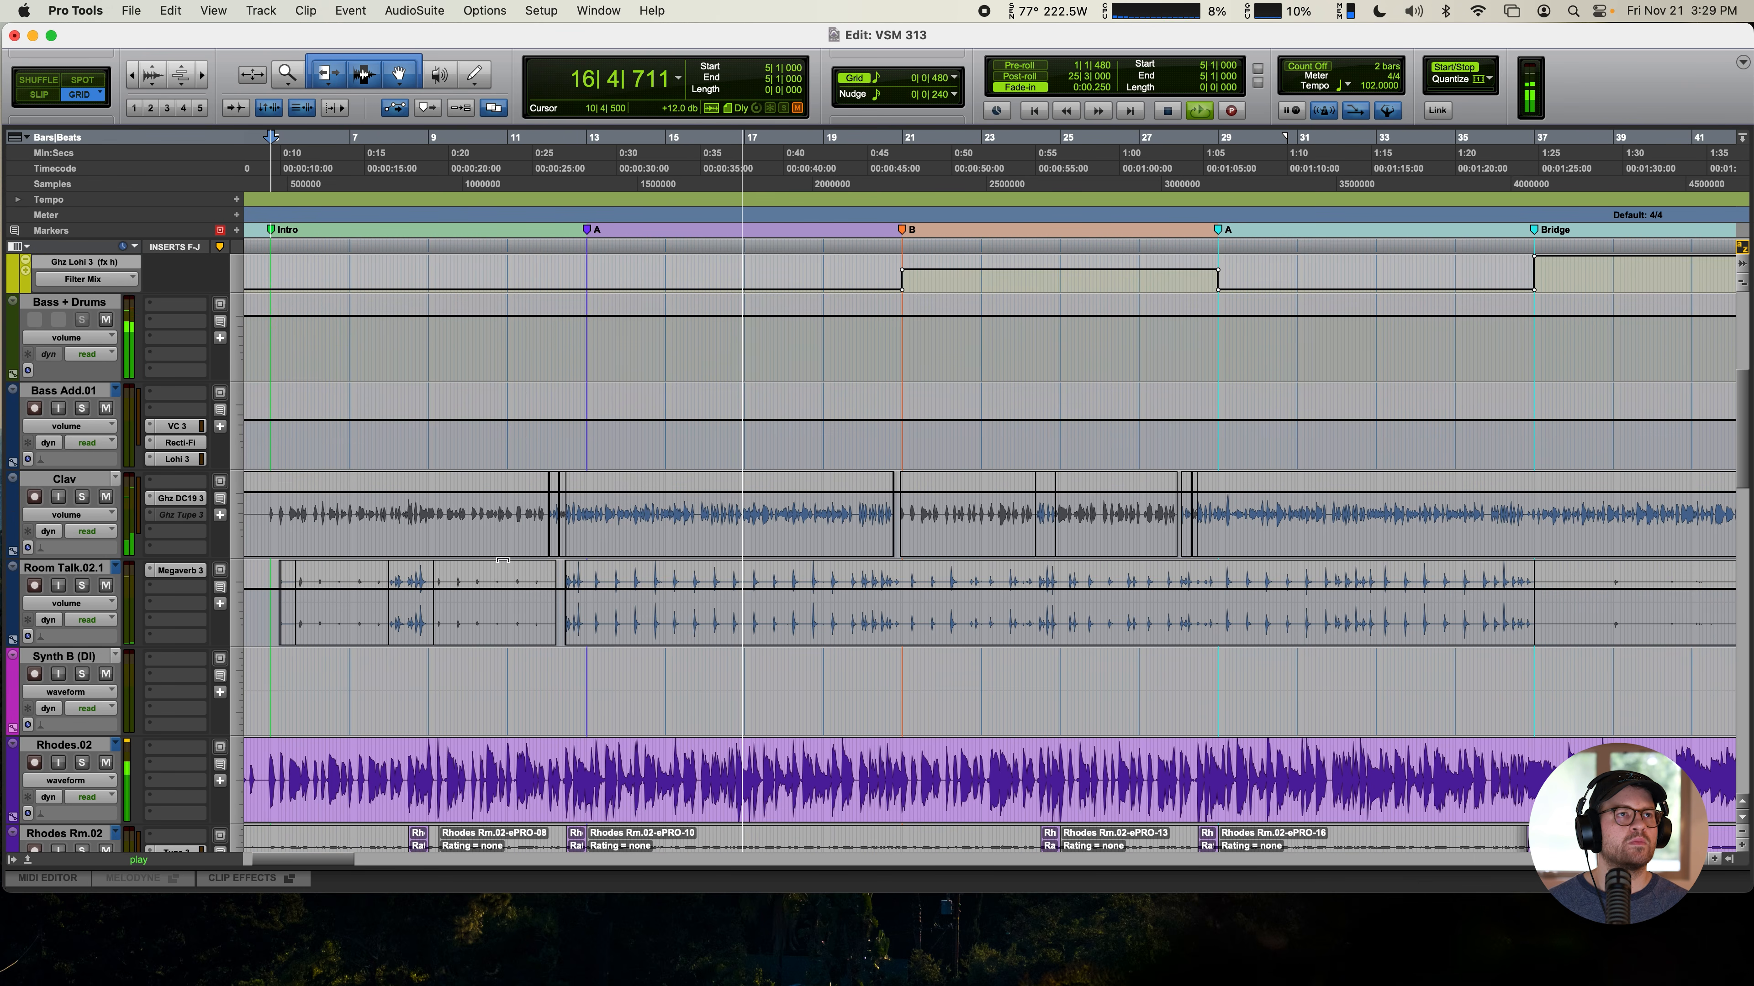
left_click(81, 497)
left_click(179, 498)
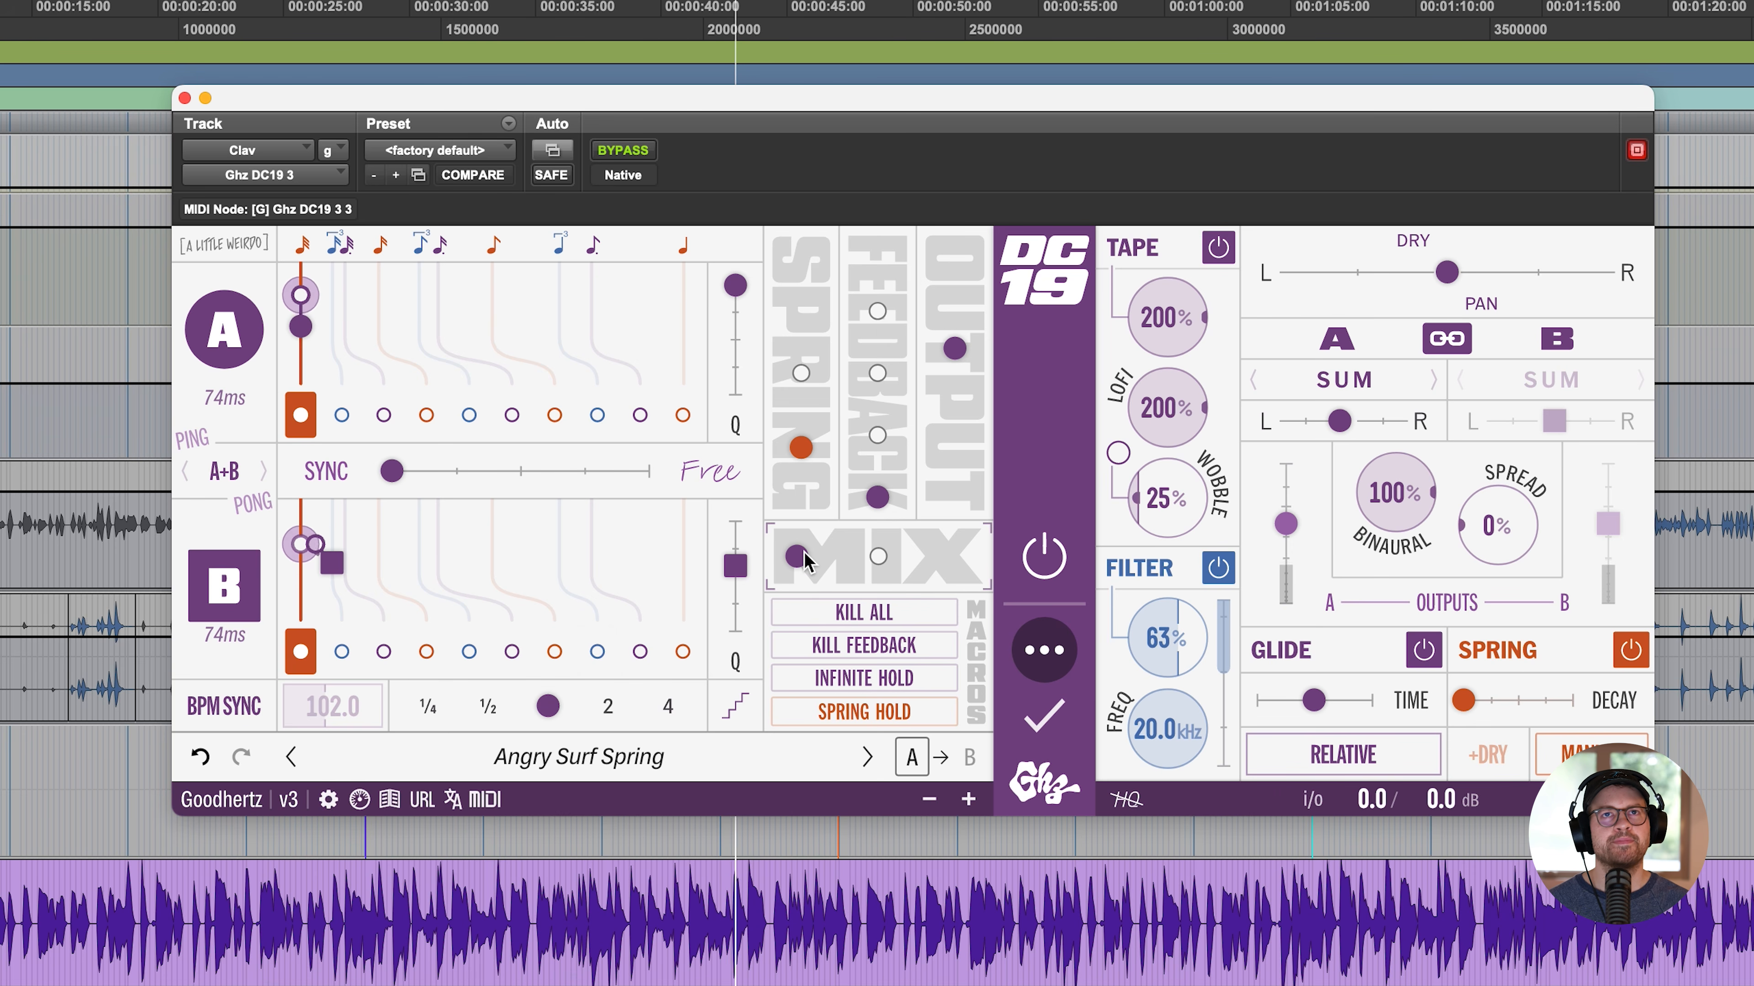
left_click_drag(804, 551, 710, 558)
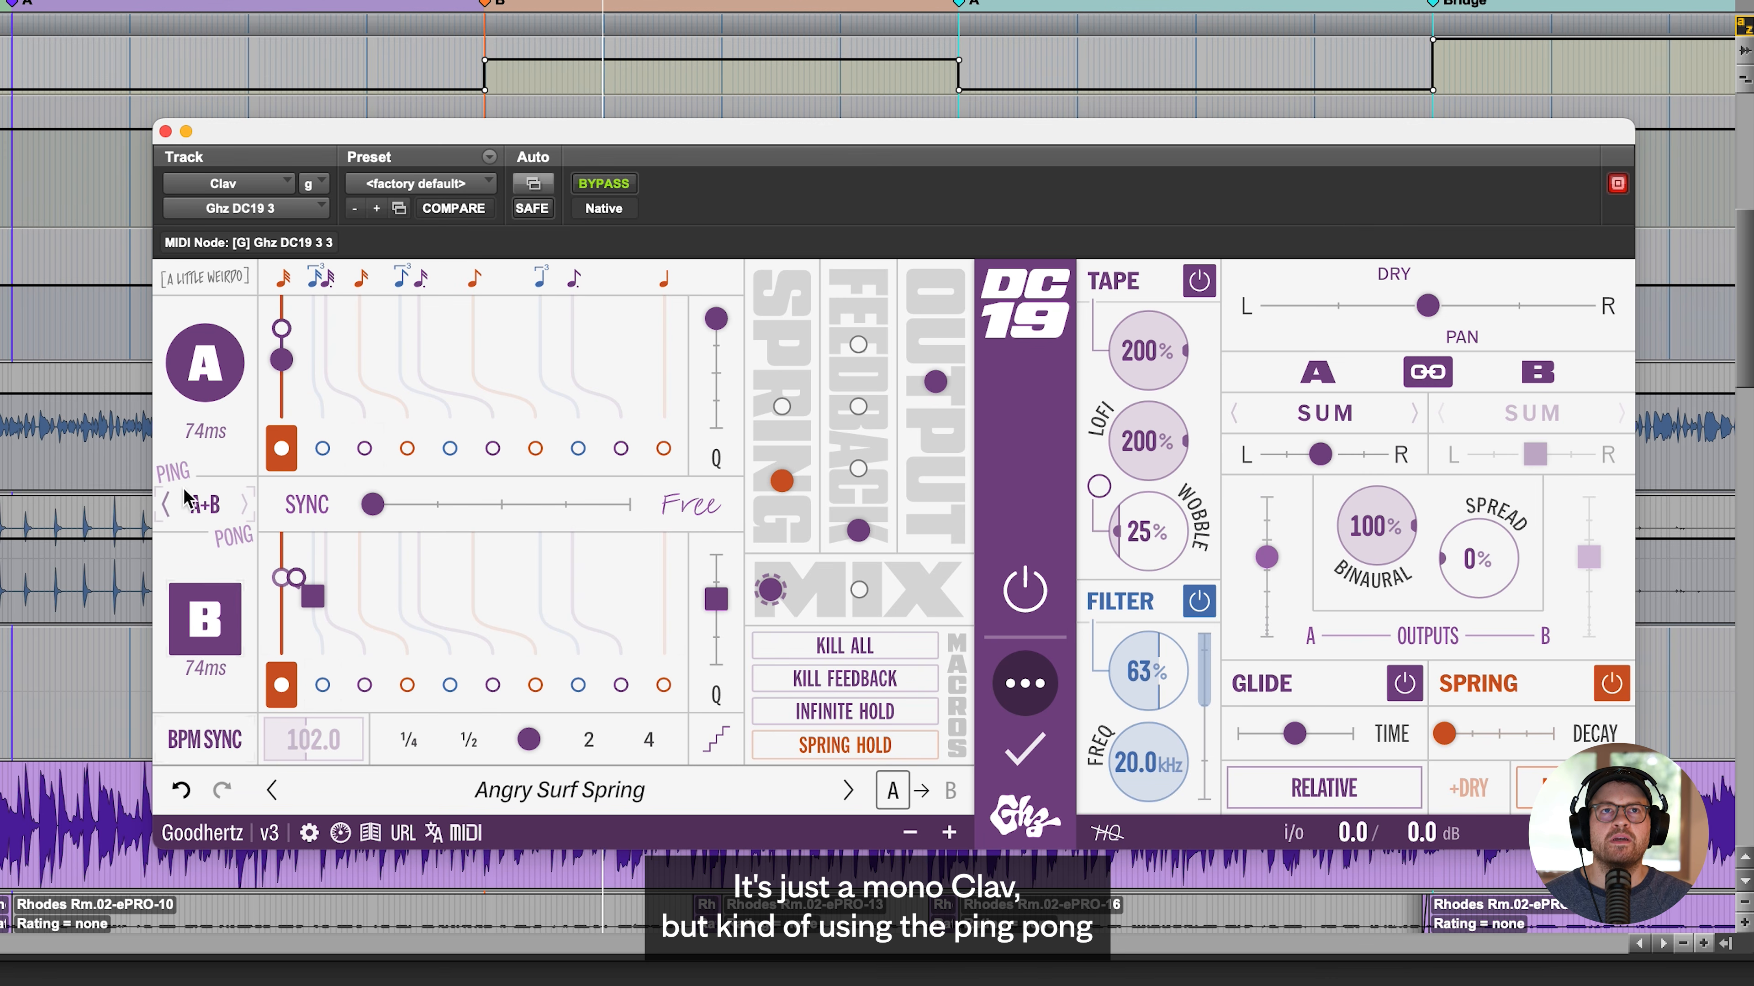
- Play from the A marker, raise DC19's mix, and audition the Infinite Hold and Spring Hold macros
left_click(21, 10)
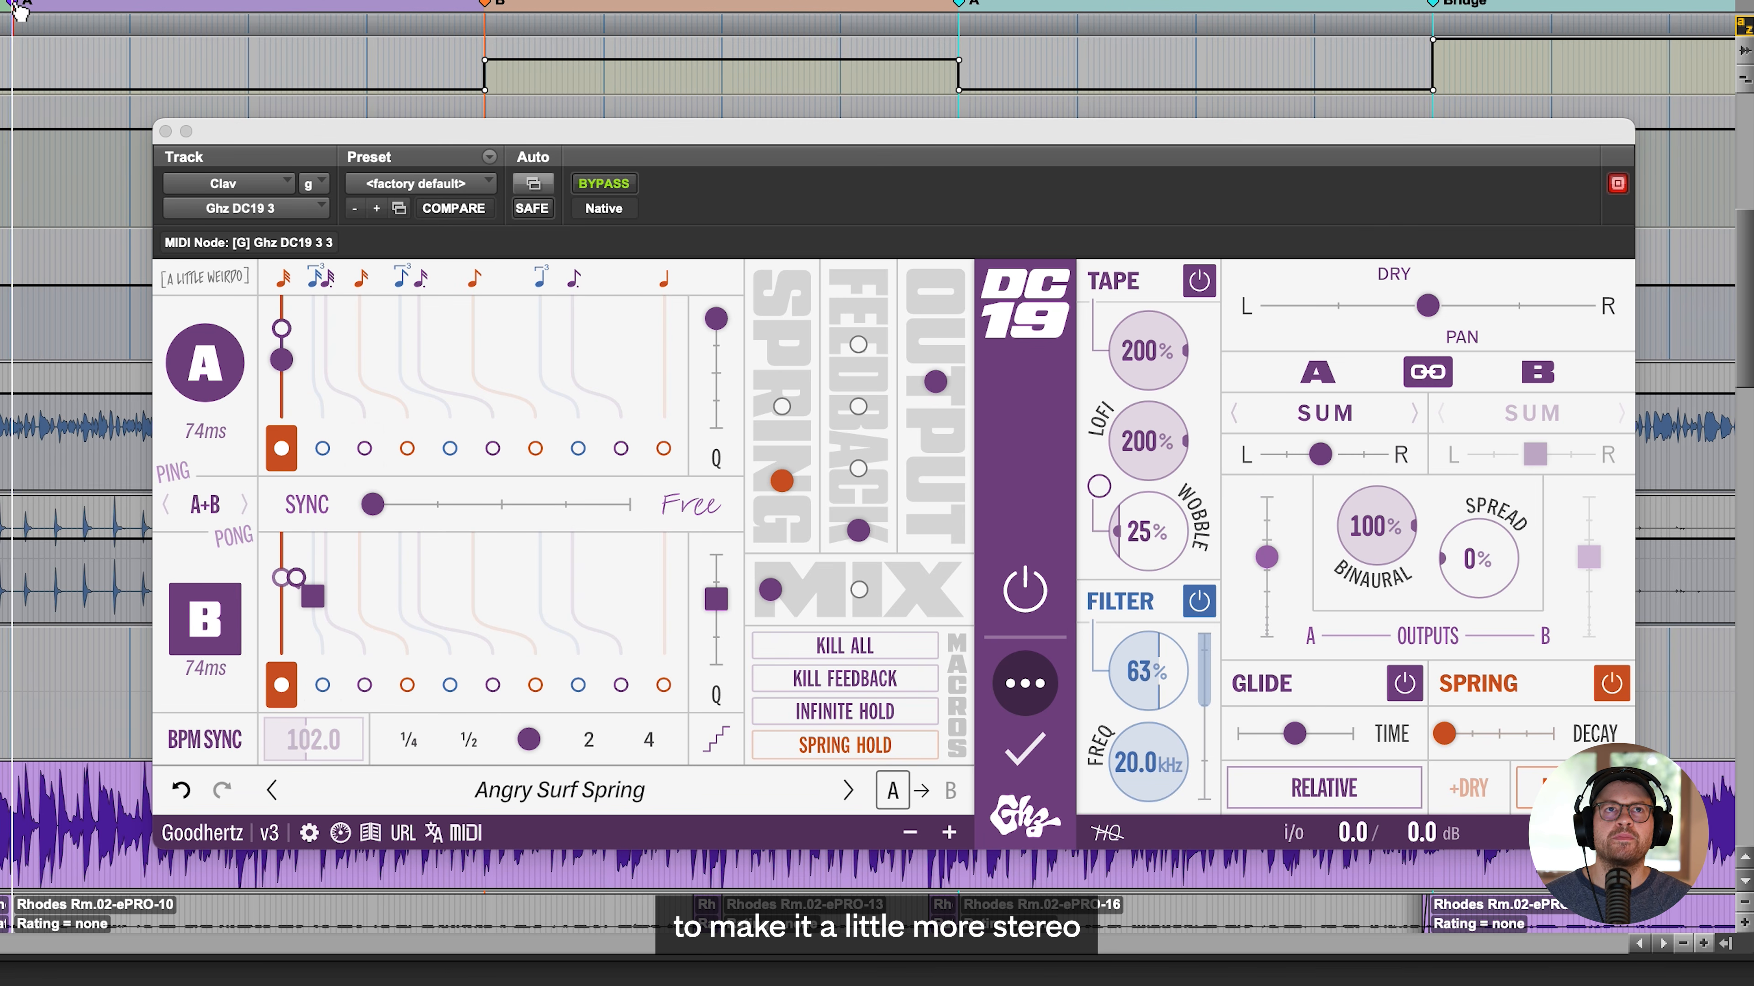
left_click_drag(780, 588, 836, 584)
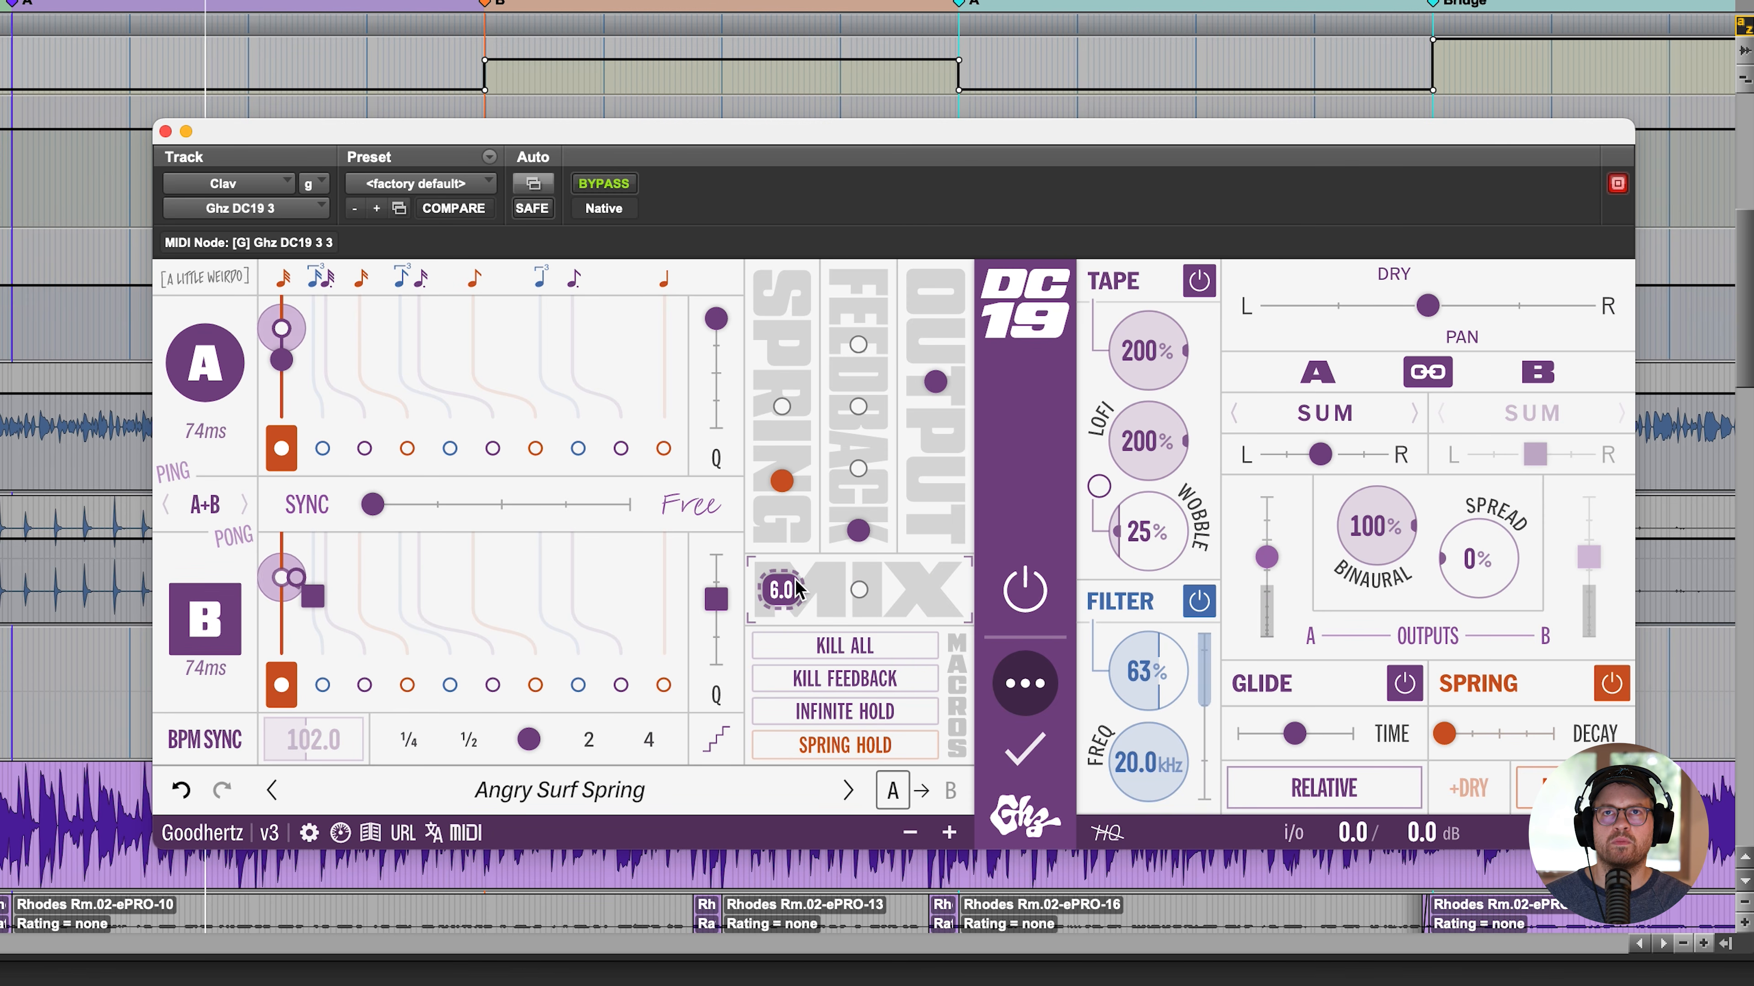
left_click(871, 713)
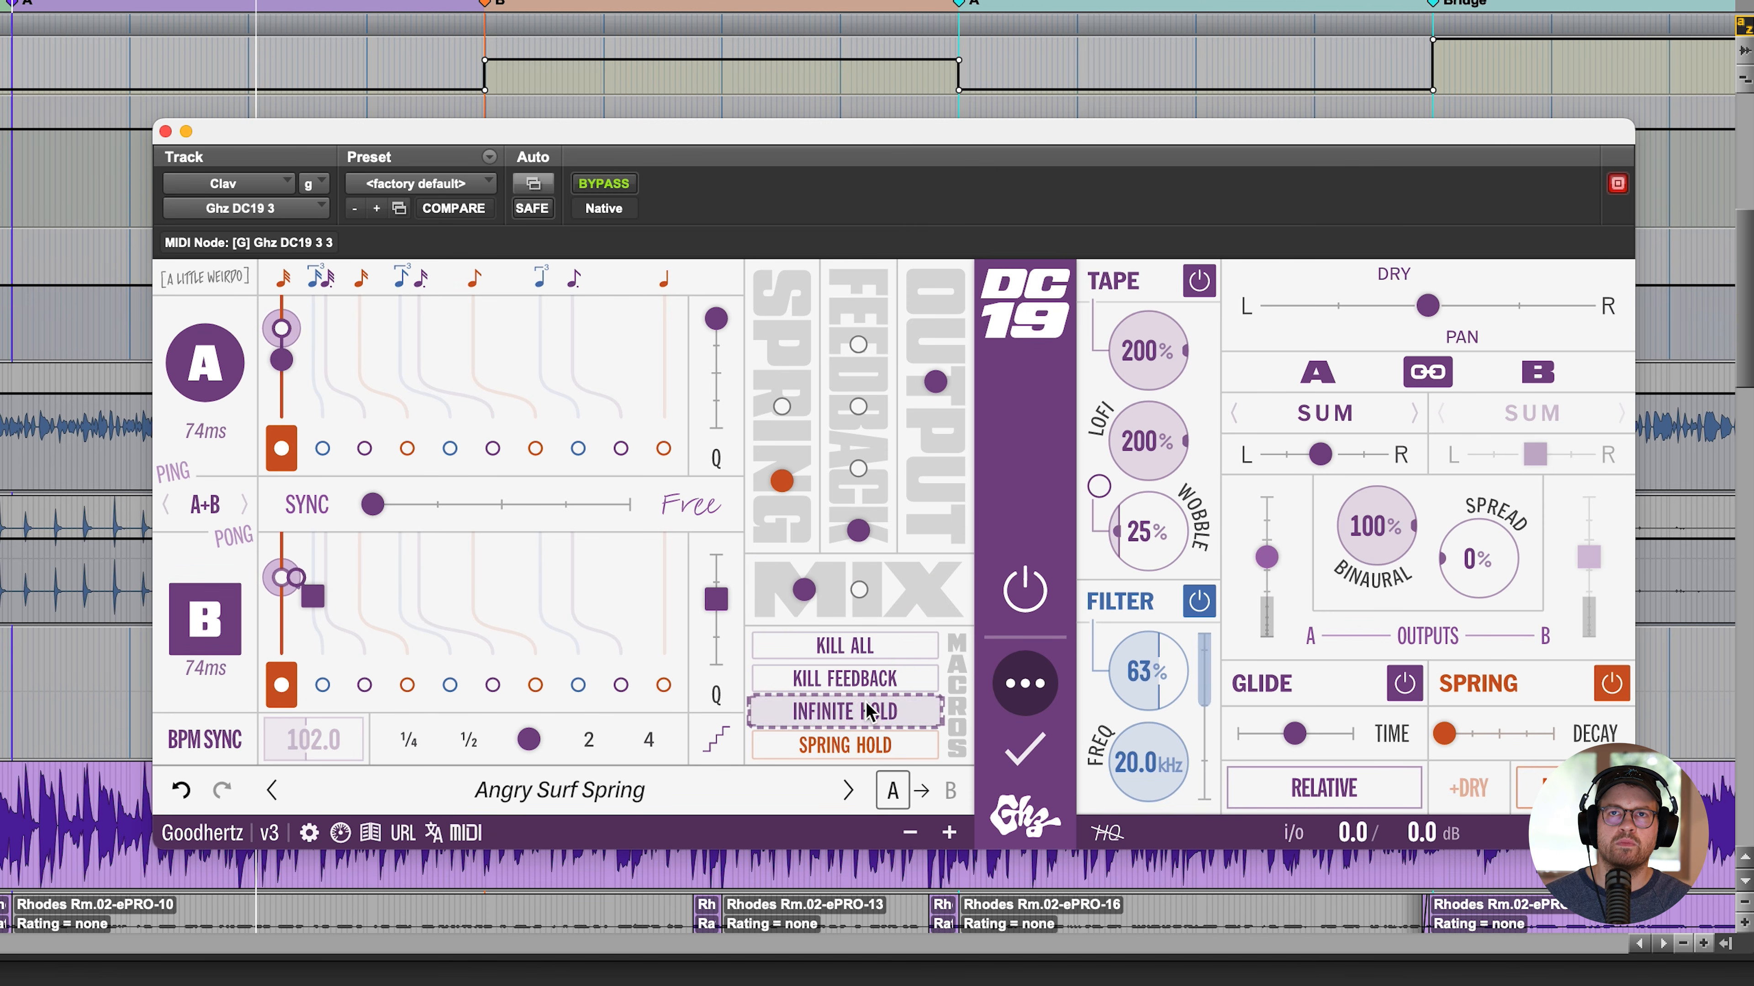
left_click(856, 744)
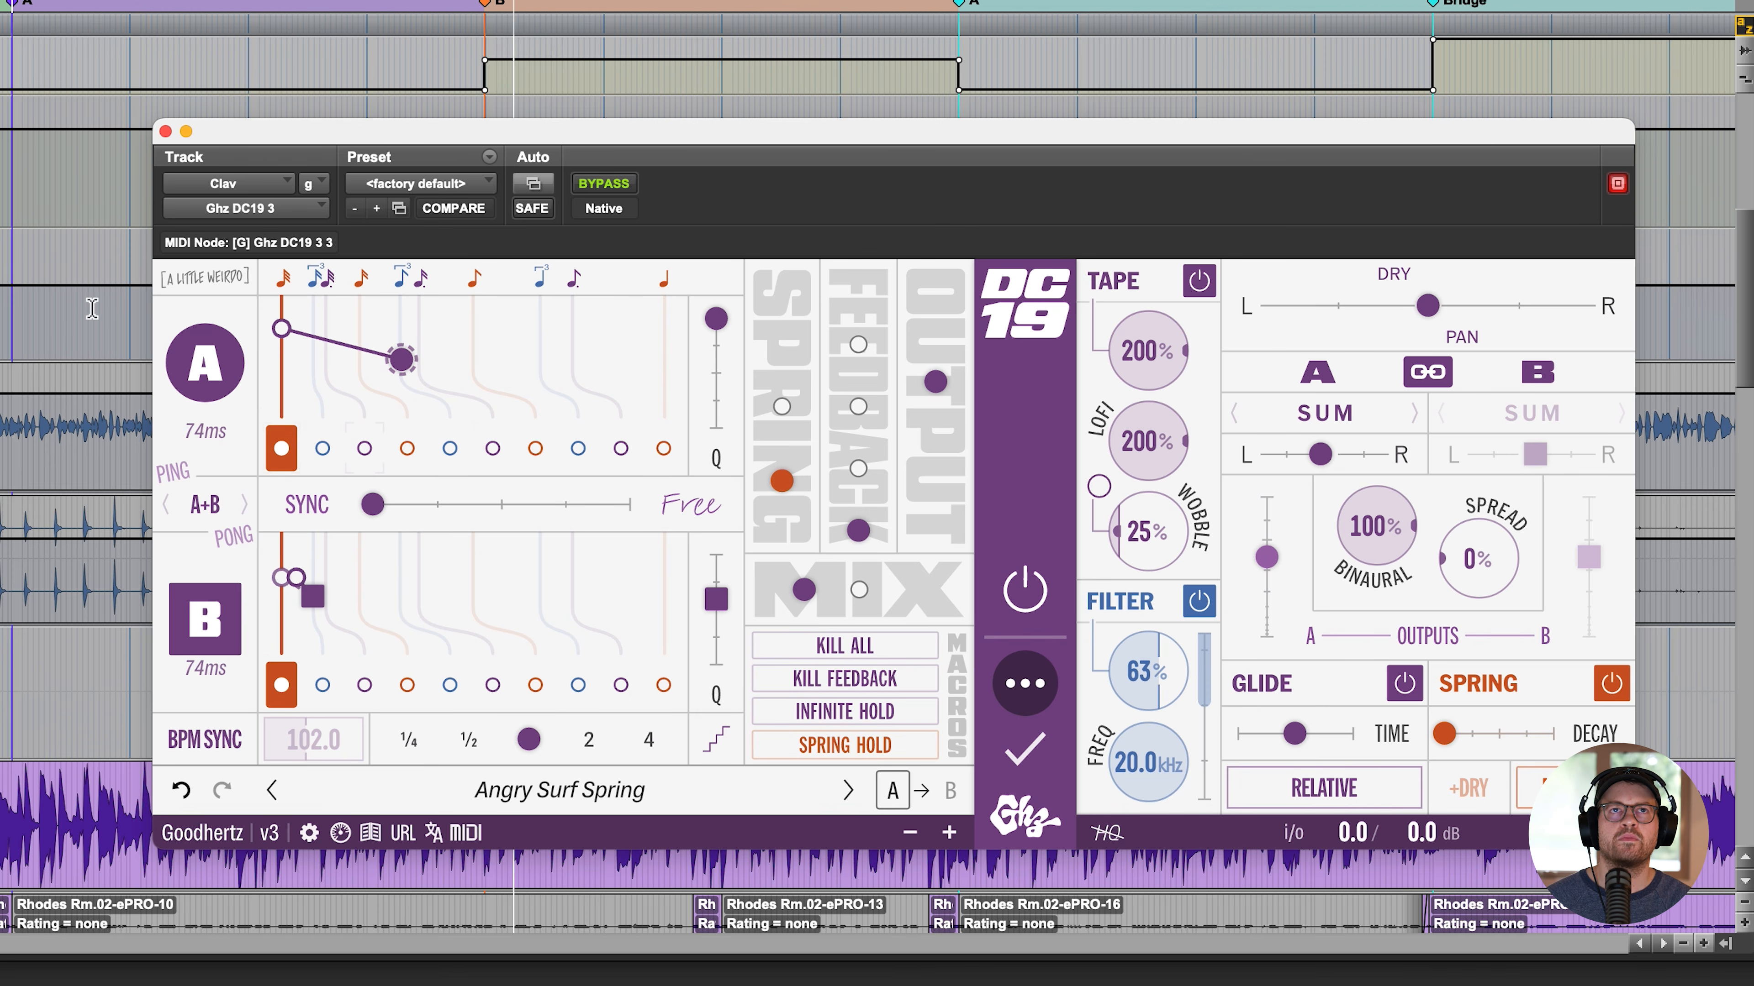
- Enable 16th, 8th and quarter-note quantizing for DC19's delay A and move its time control closer to the 16th note
left_click(418, 457)
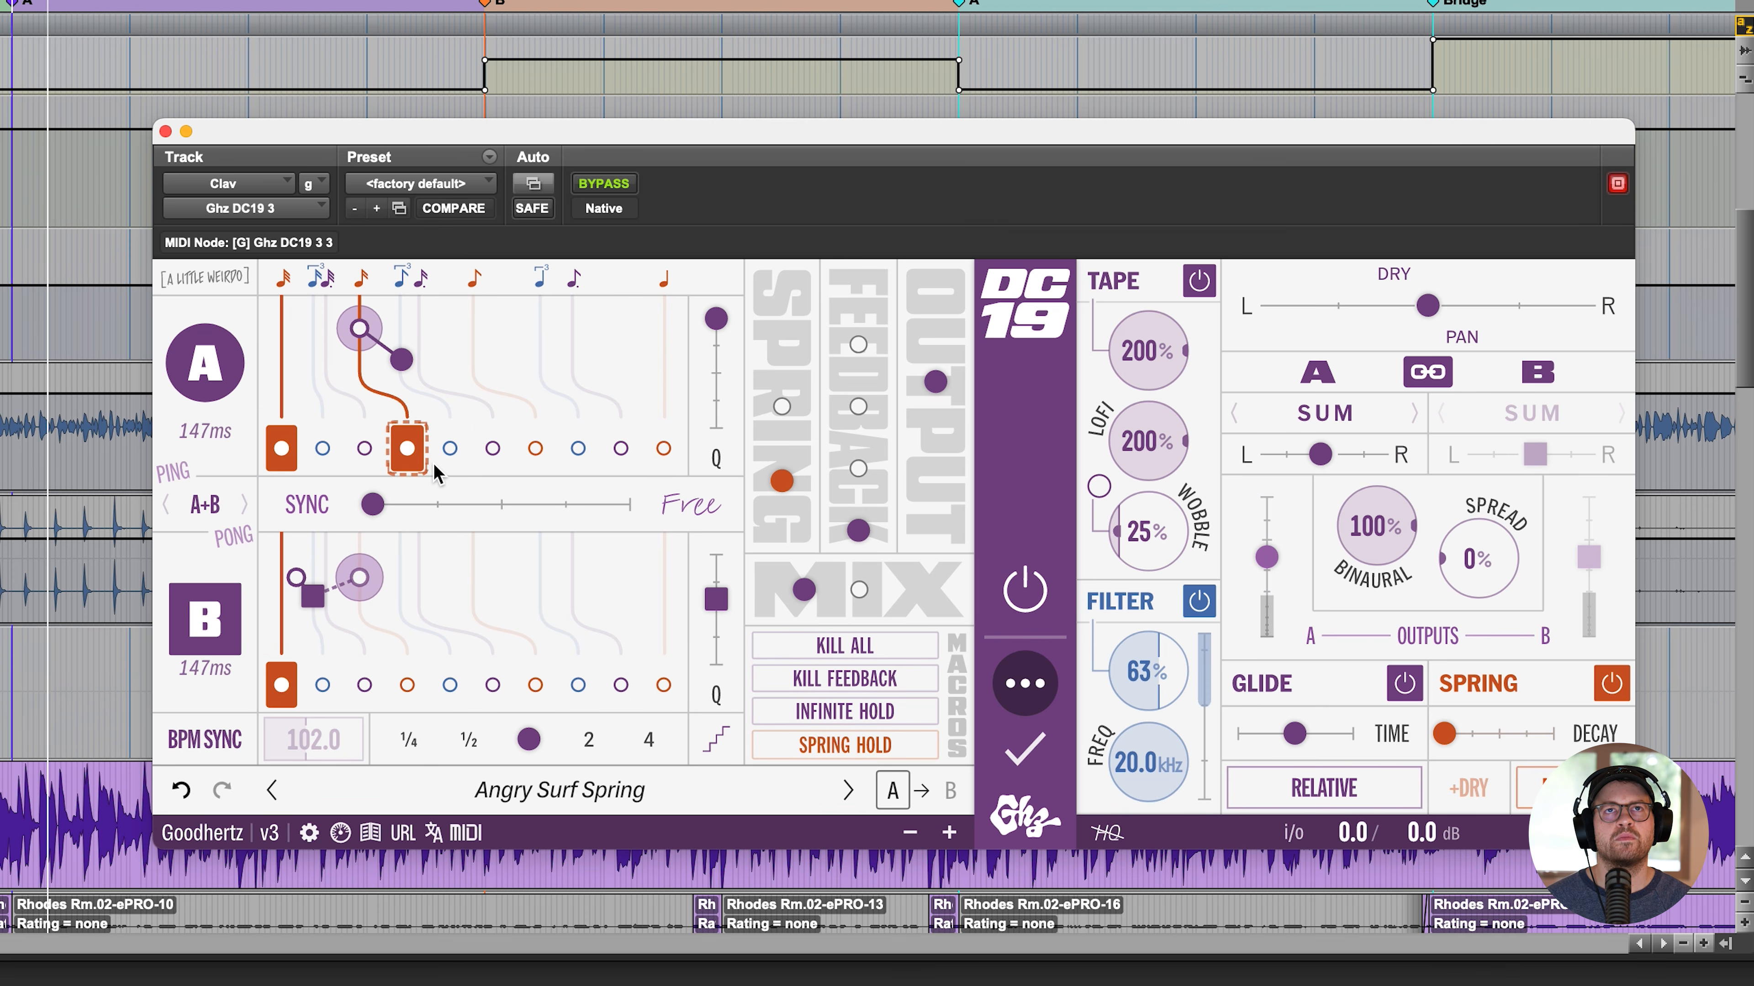
left_click(534, 451)
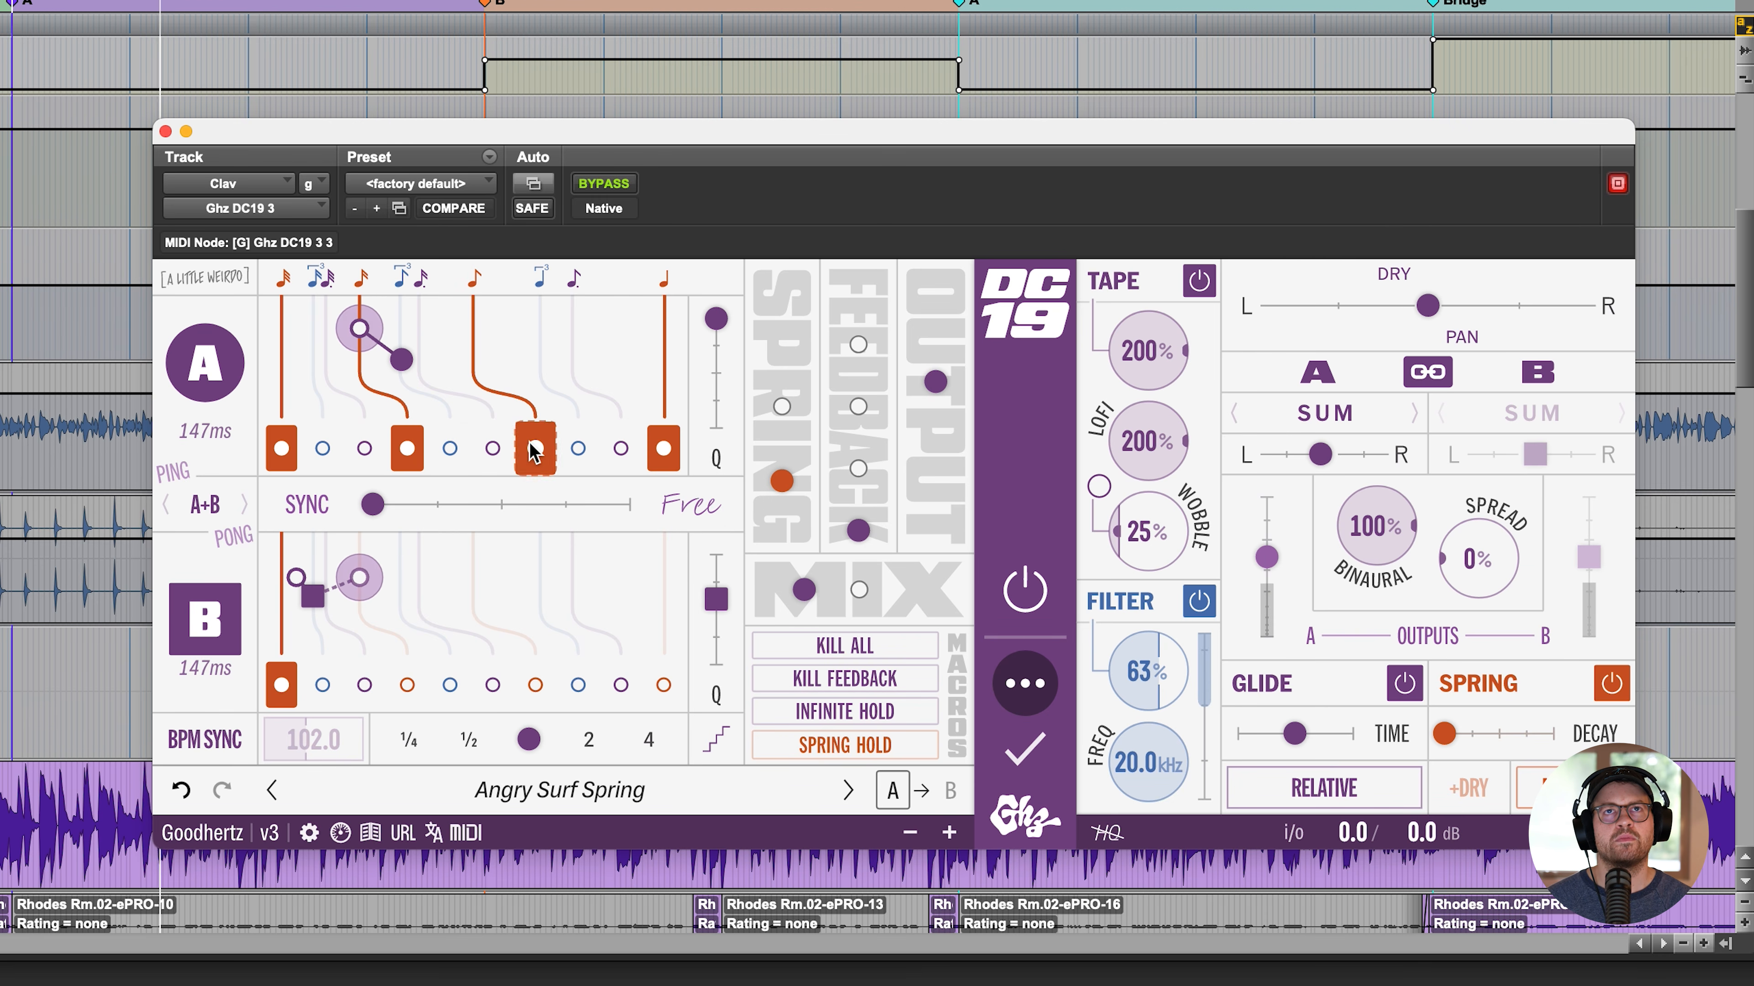
left_click(491, 350)
left_click(382, 338)
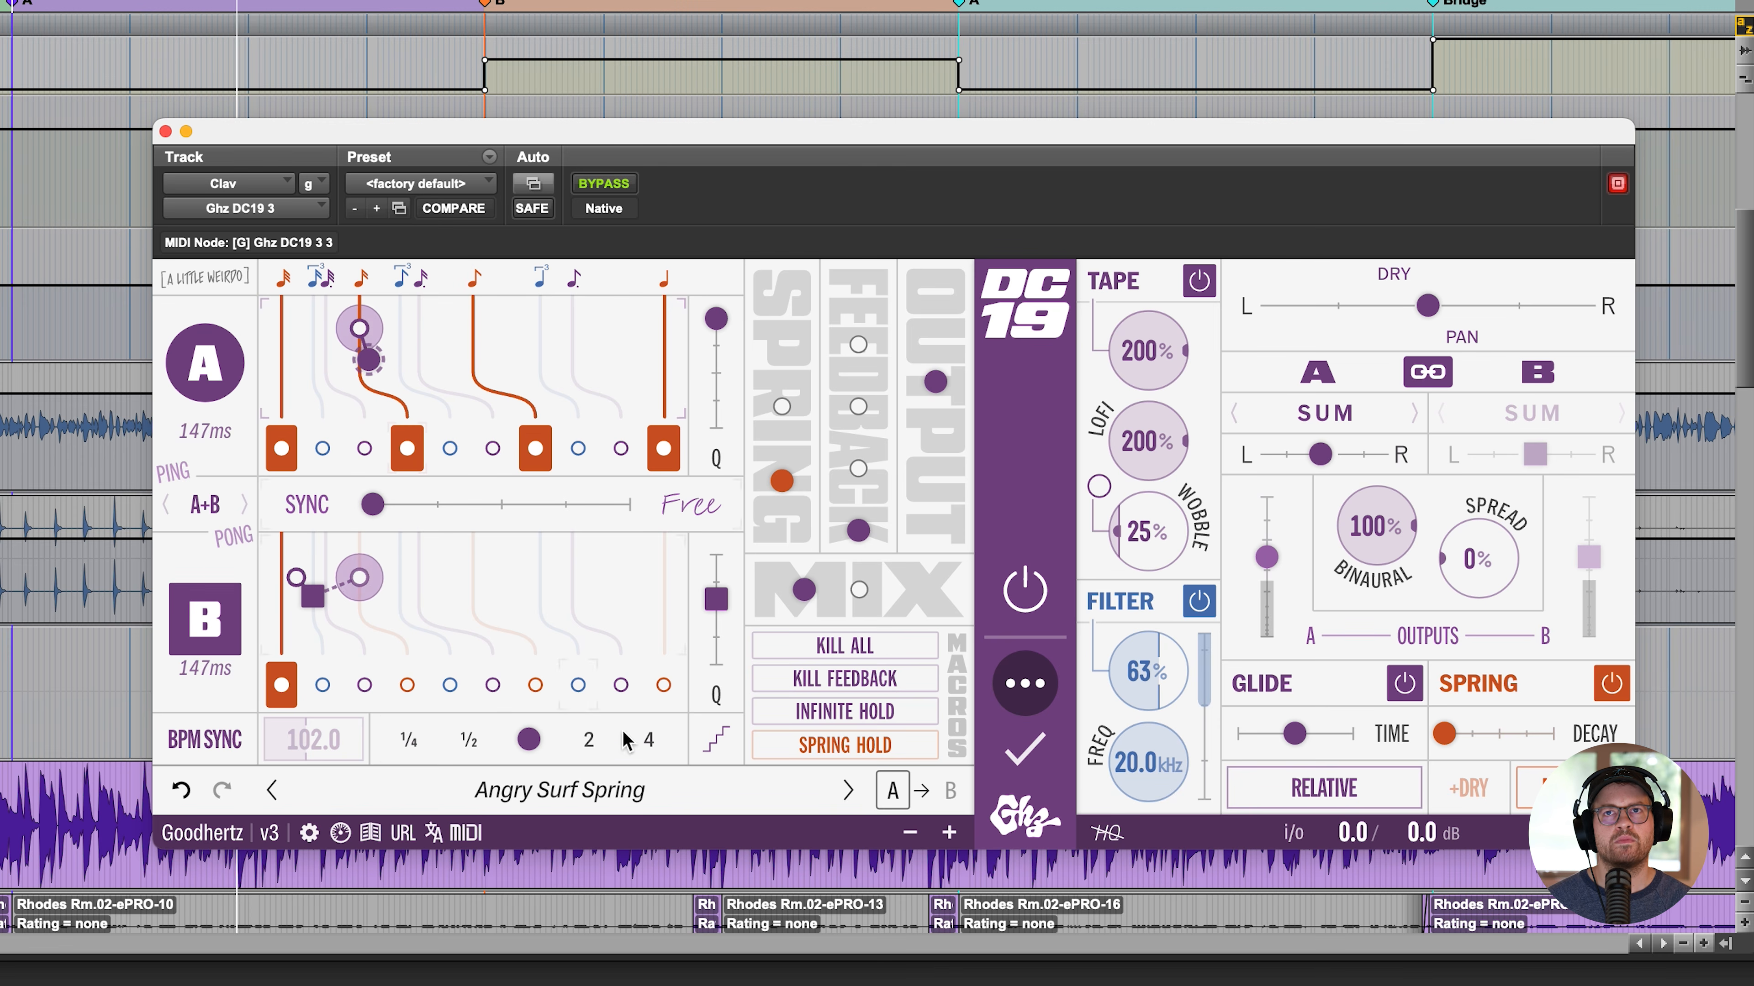
- Try DC19's Kill Feedback macro and switch Infinite Hold on and off during playback
left_click(834, 677)
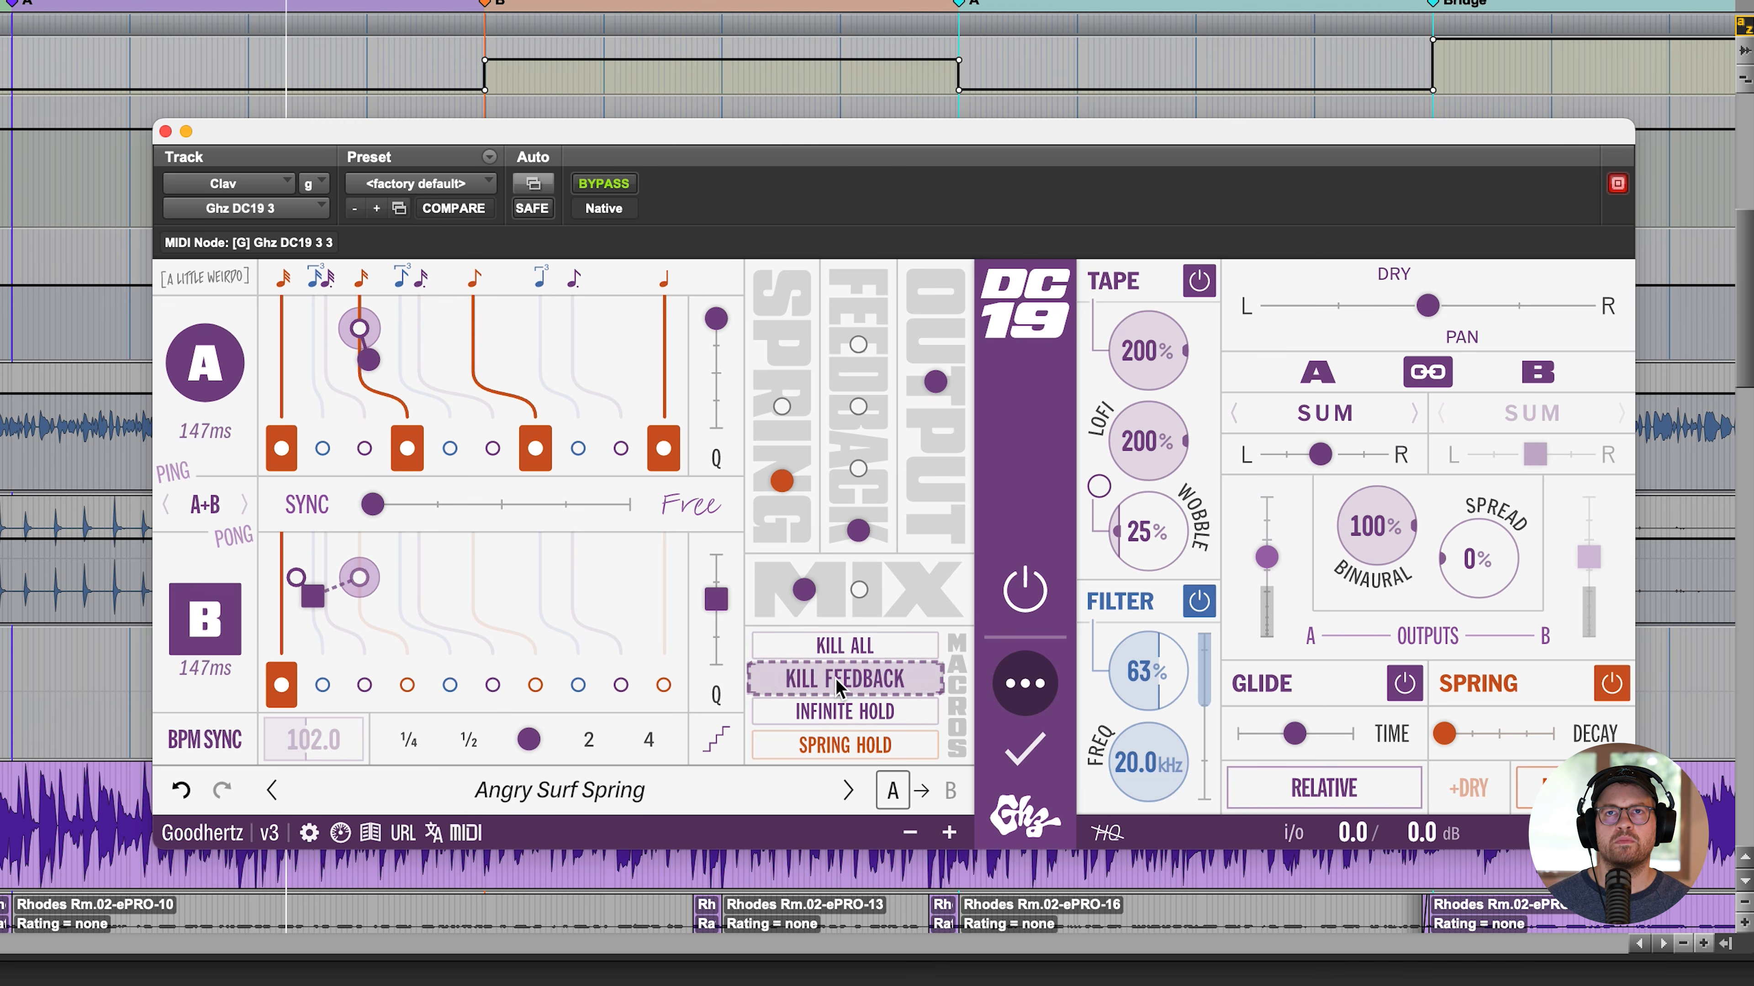
left_click(834, 706)
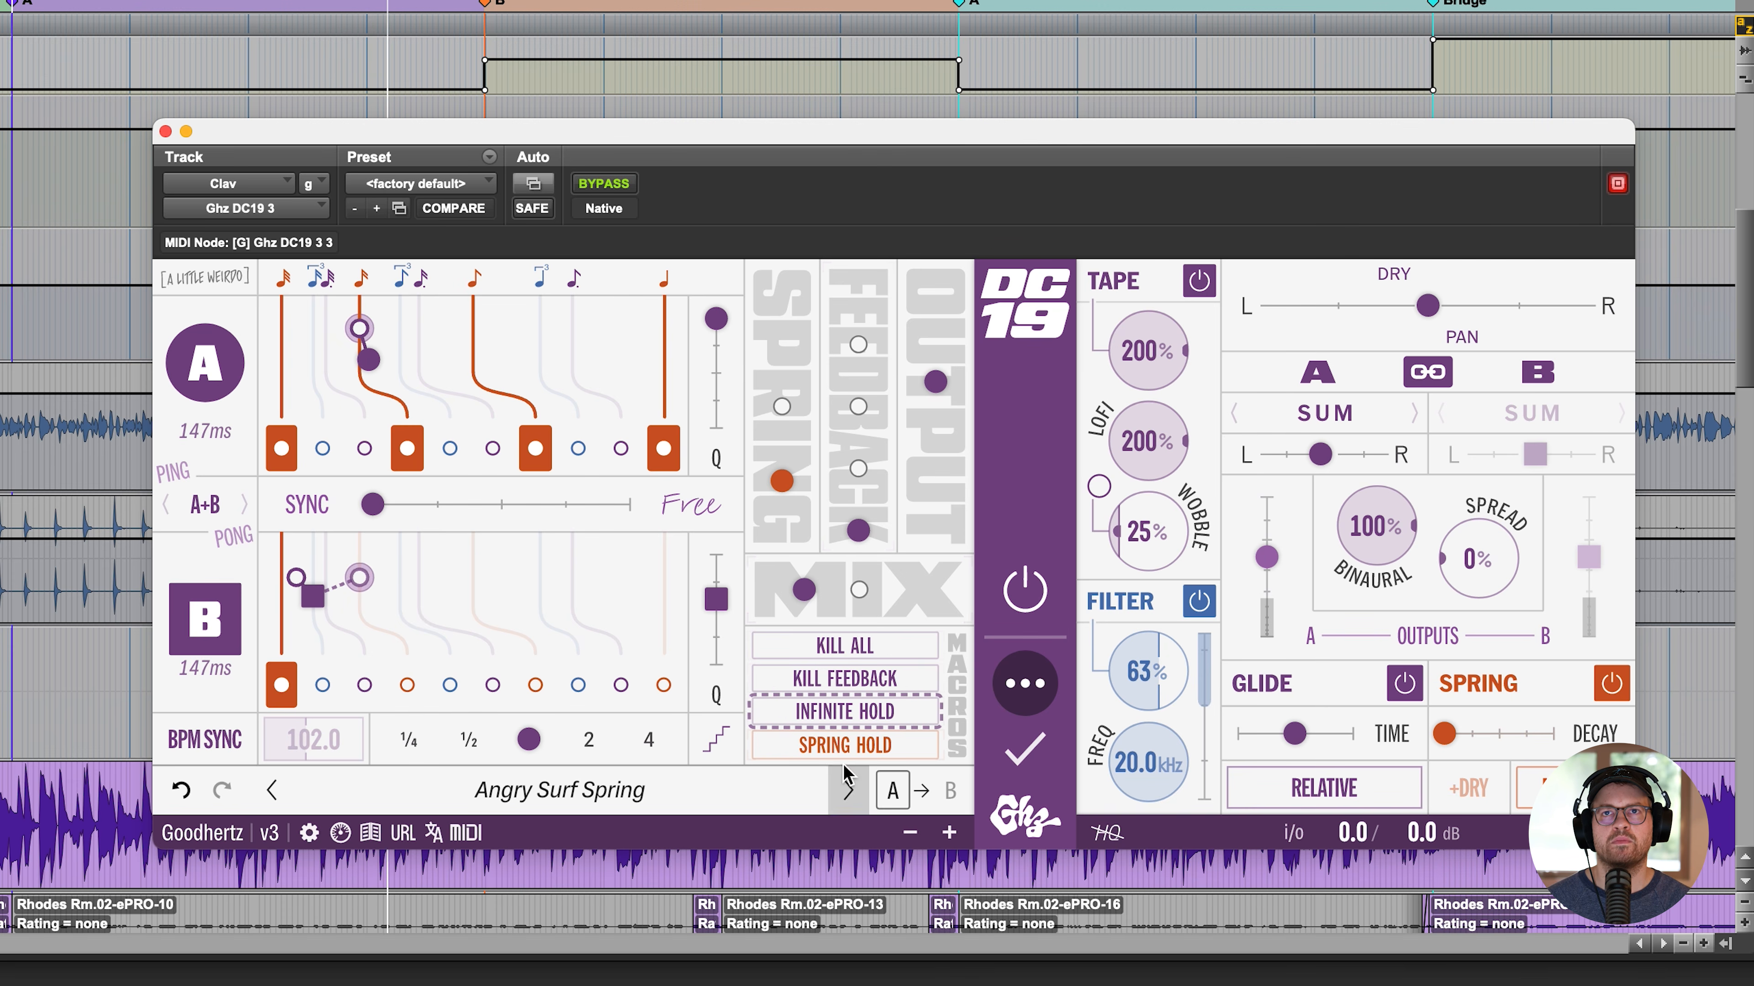
left_click(843, 709)
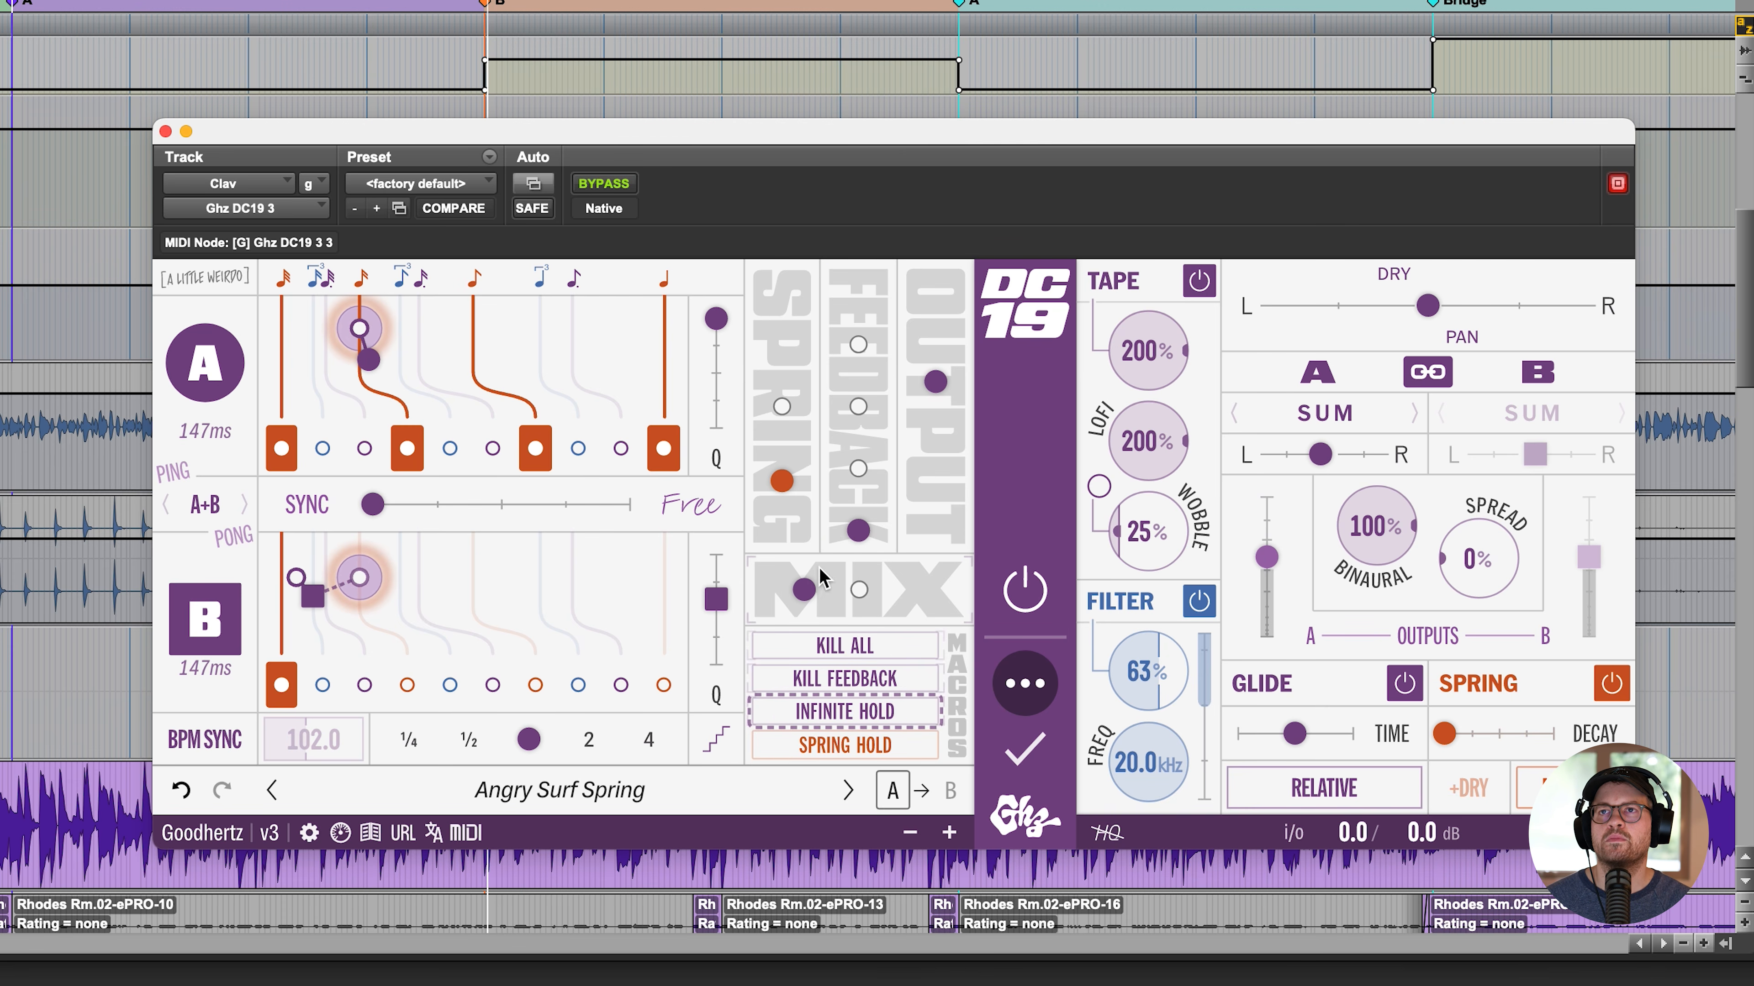
- Audition a higher DC19 feedback amount, return it to minimum, then lower the mix and close the plugin
left_click_drag(864, 509, 855, 463)
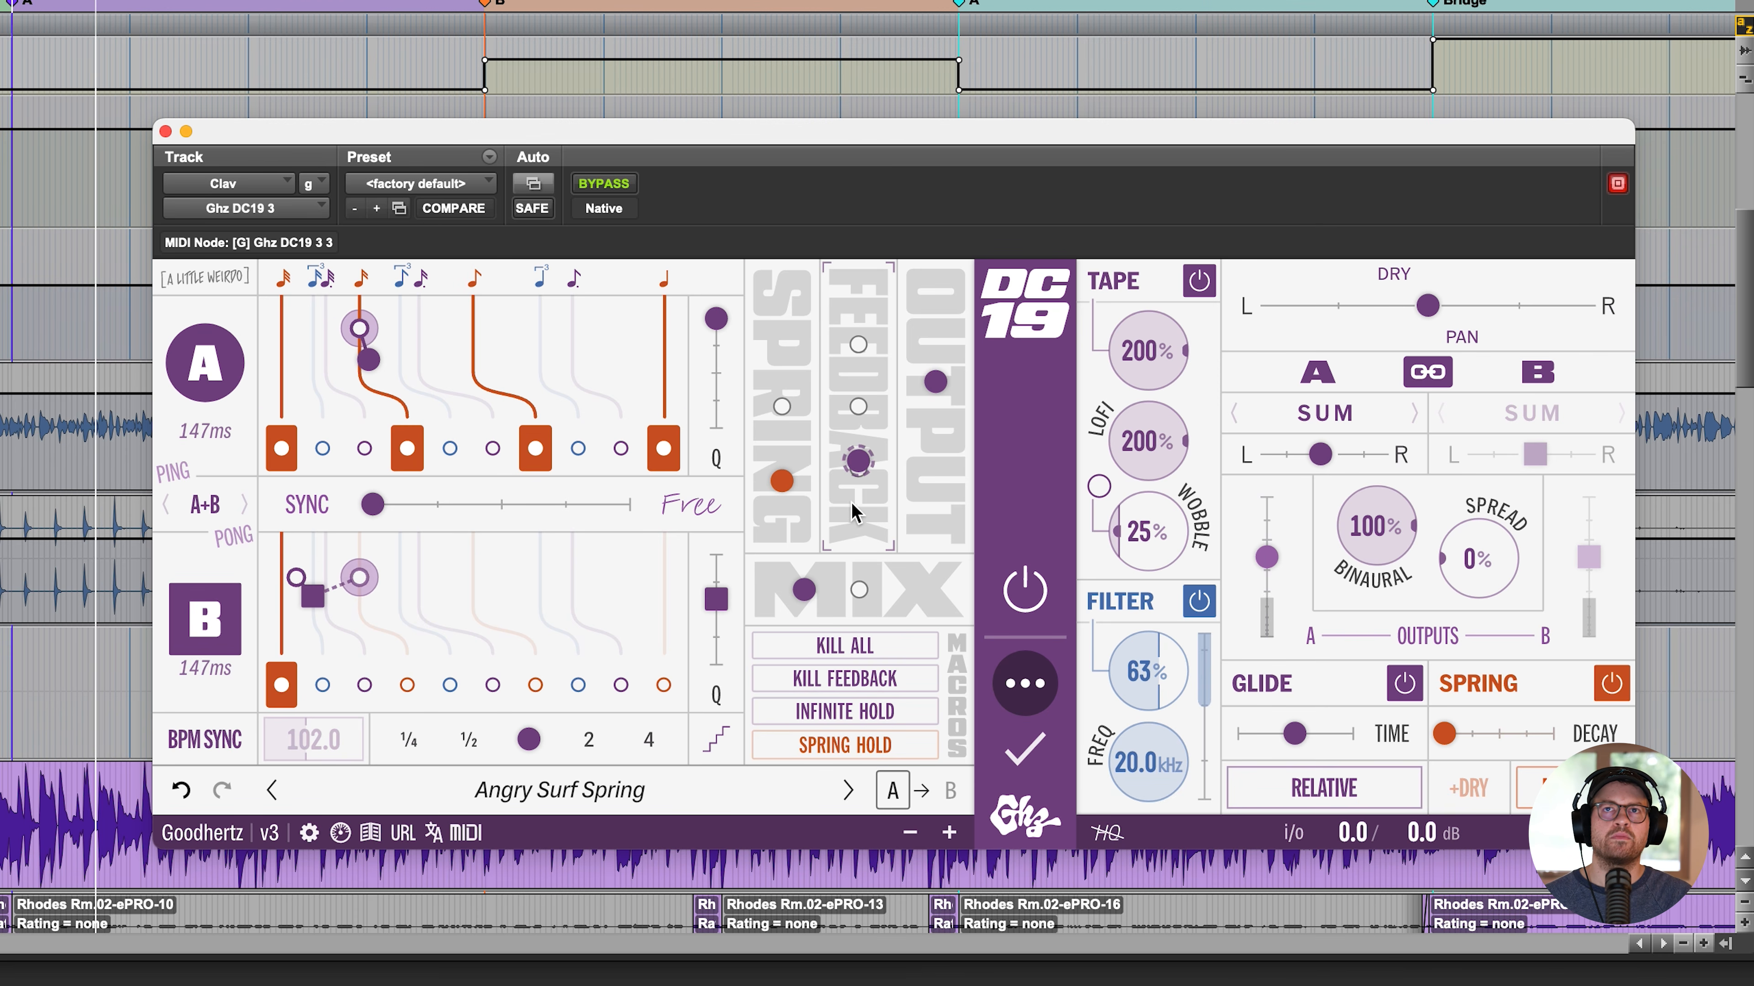
left_click(857, 530)
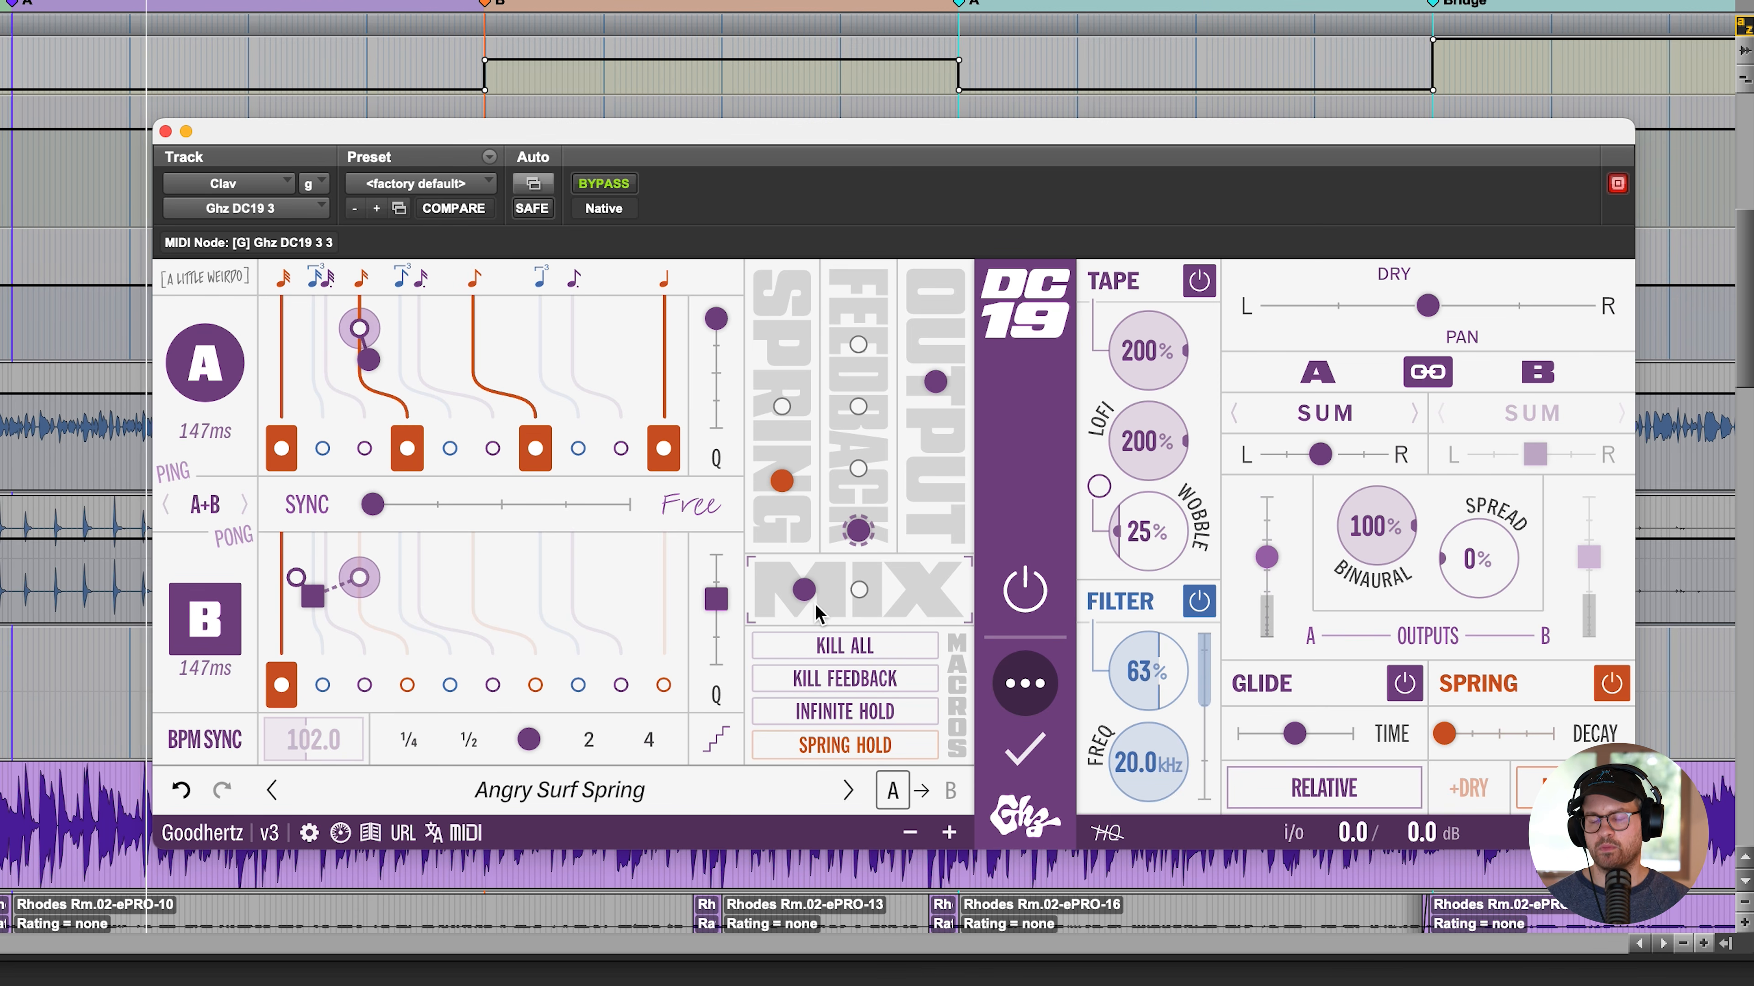
left_click_drag(816, 603, 780, 596)
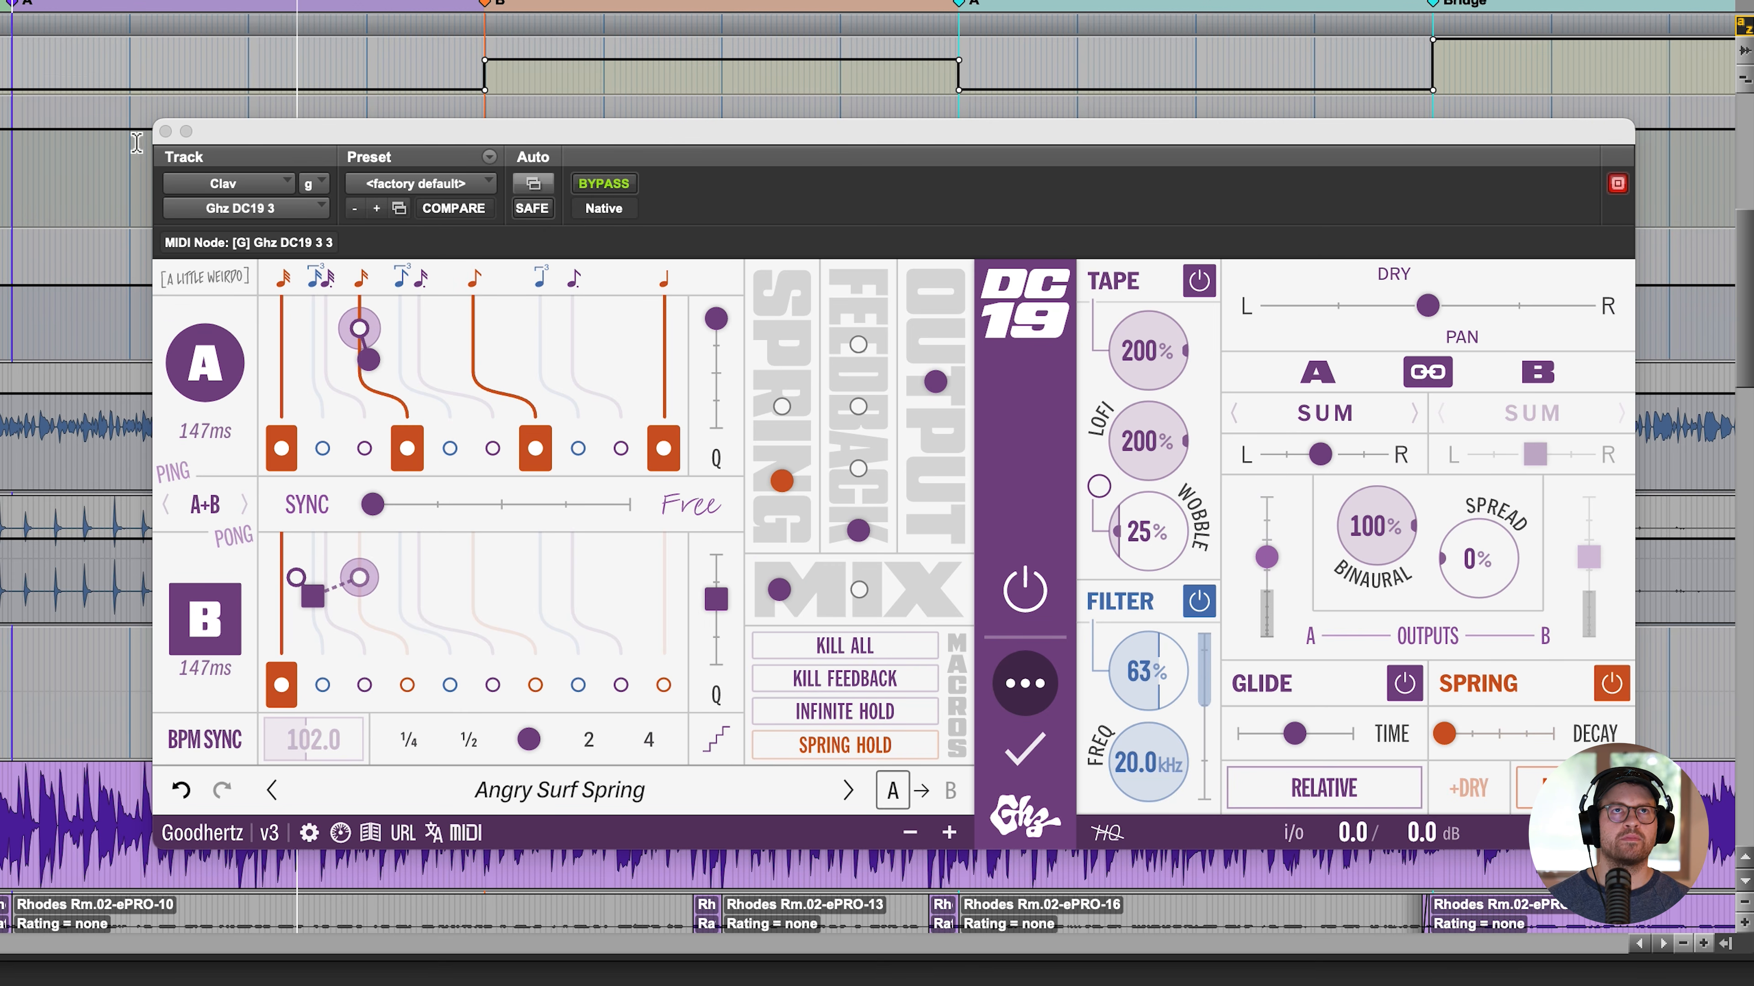
left_click(164, 132)
- Look through the session's tracks and their inserts, from Kit.02 down to the Vibe and Bone tracks
scroll(875, 605, "down", 4)
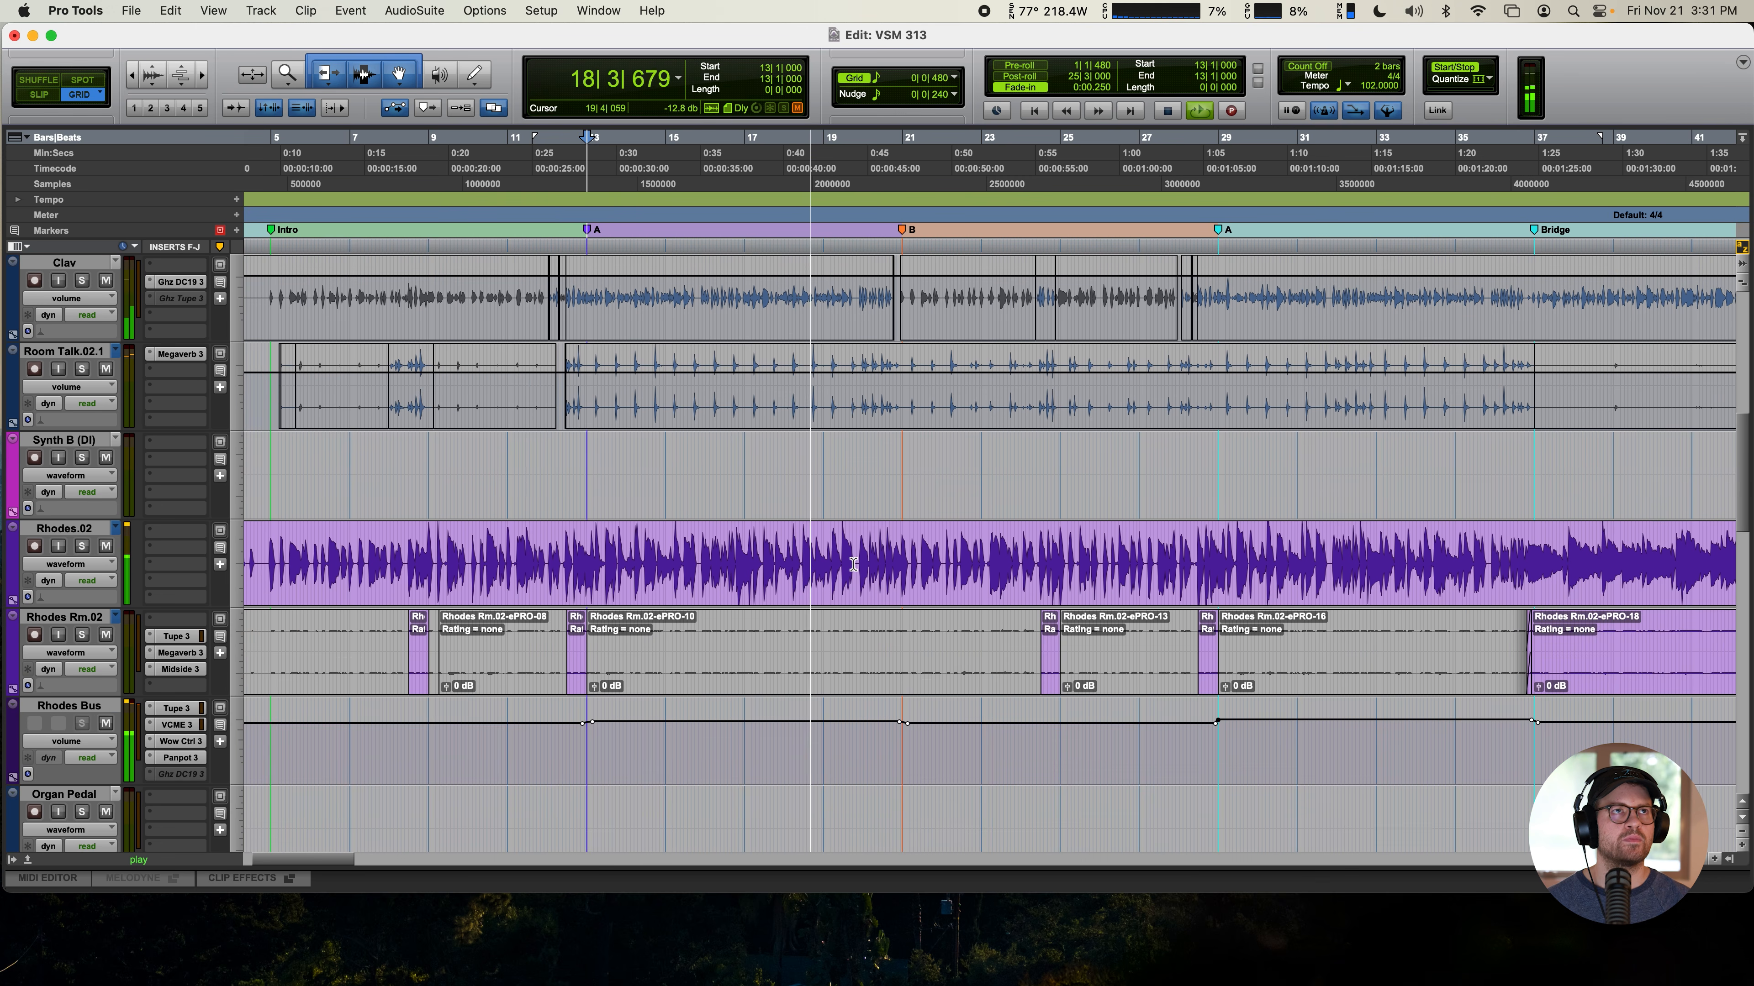
scroll(875, 605, "up", 4)
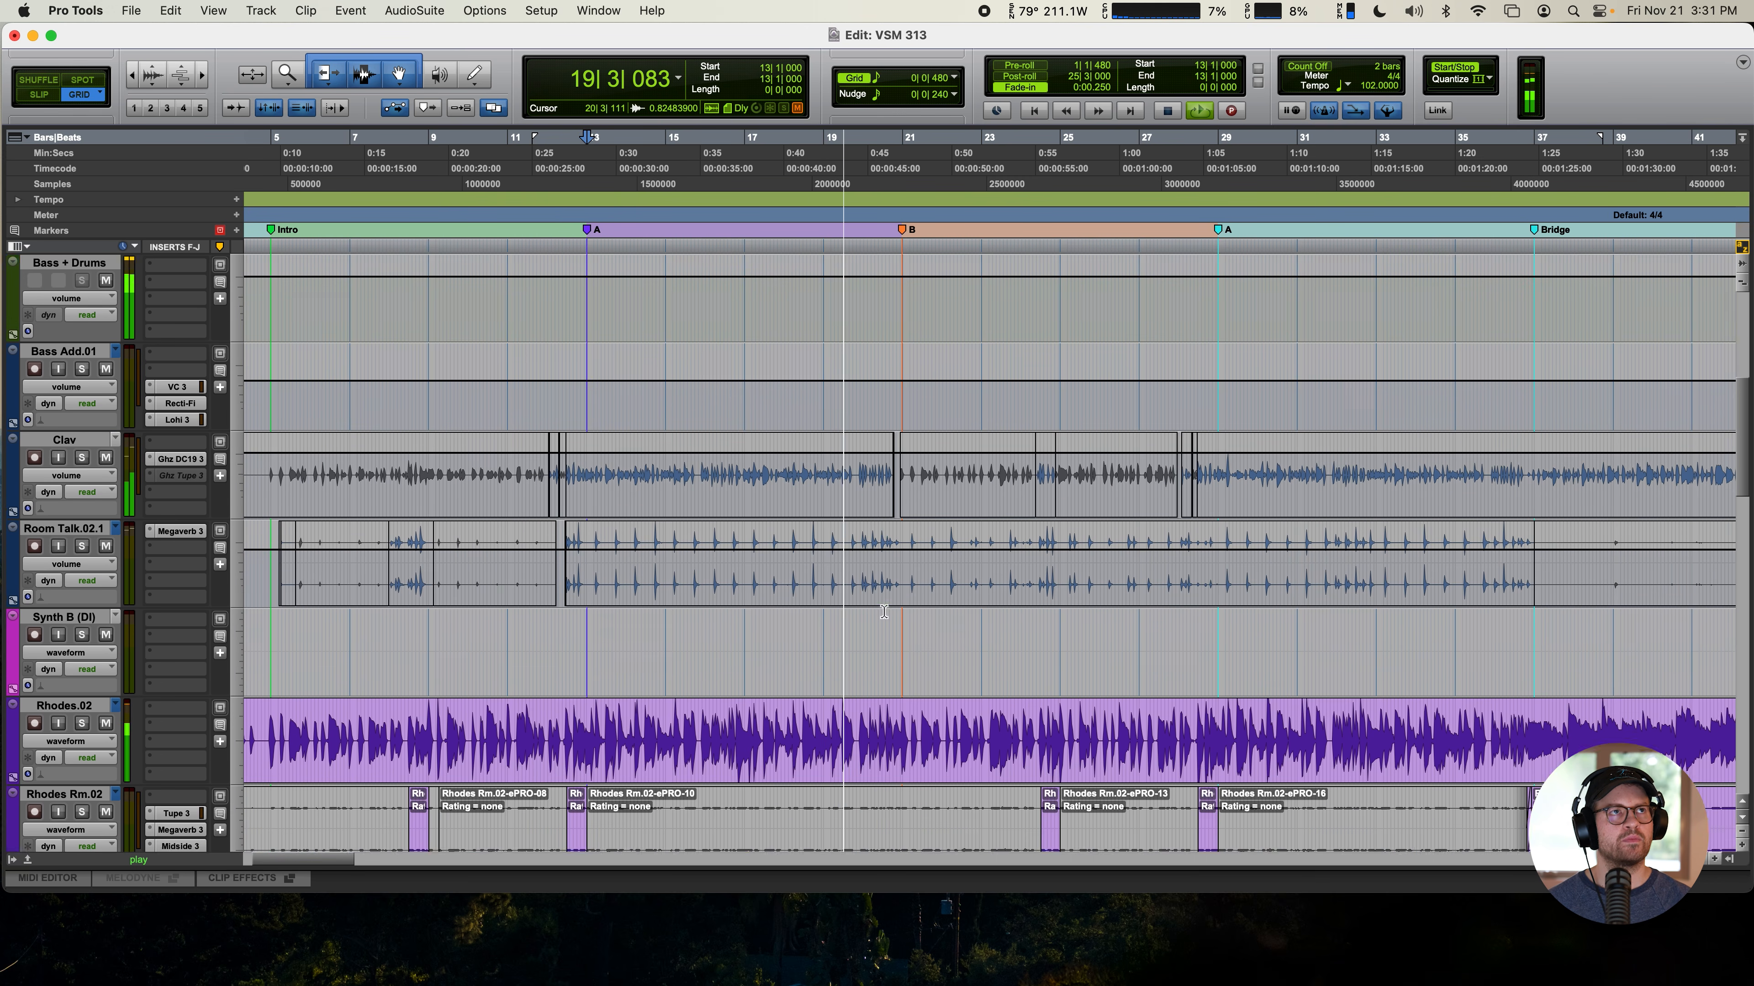
scroll(877, 606, "down", 5)
scroll(884, 611, "down", 8)
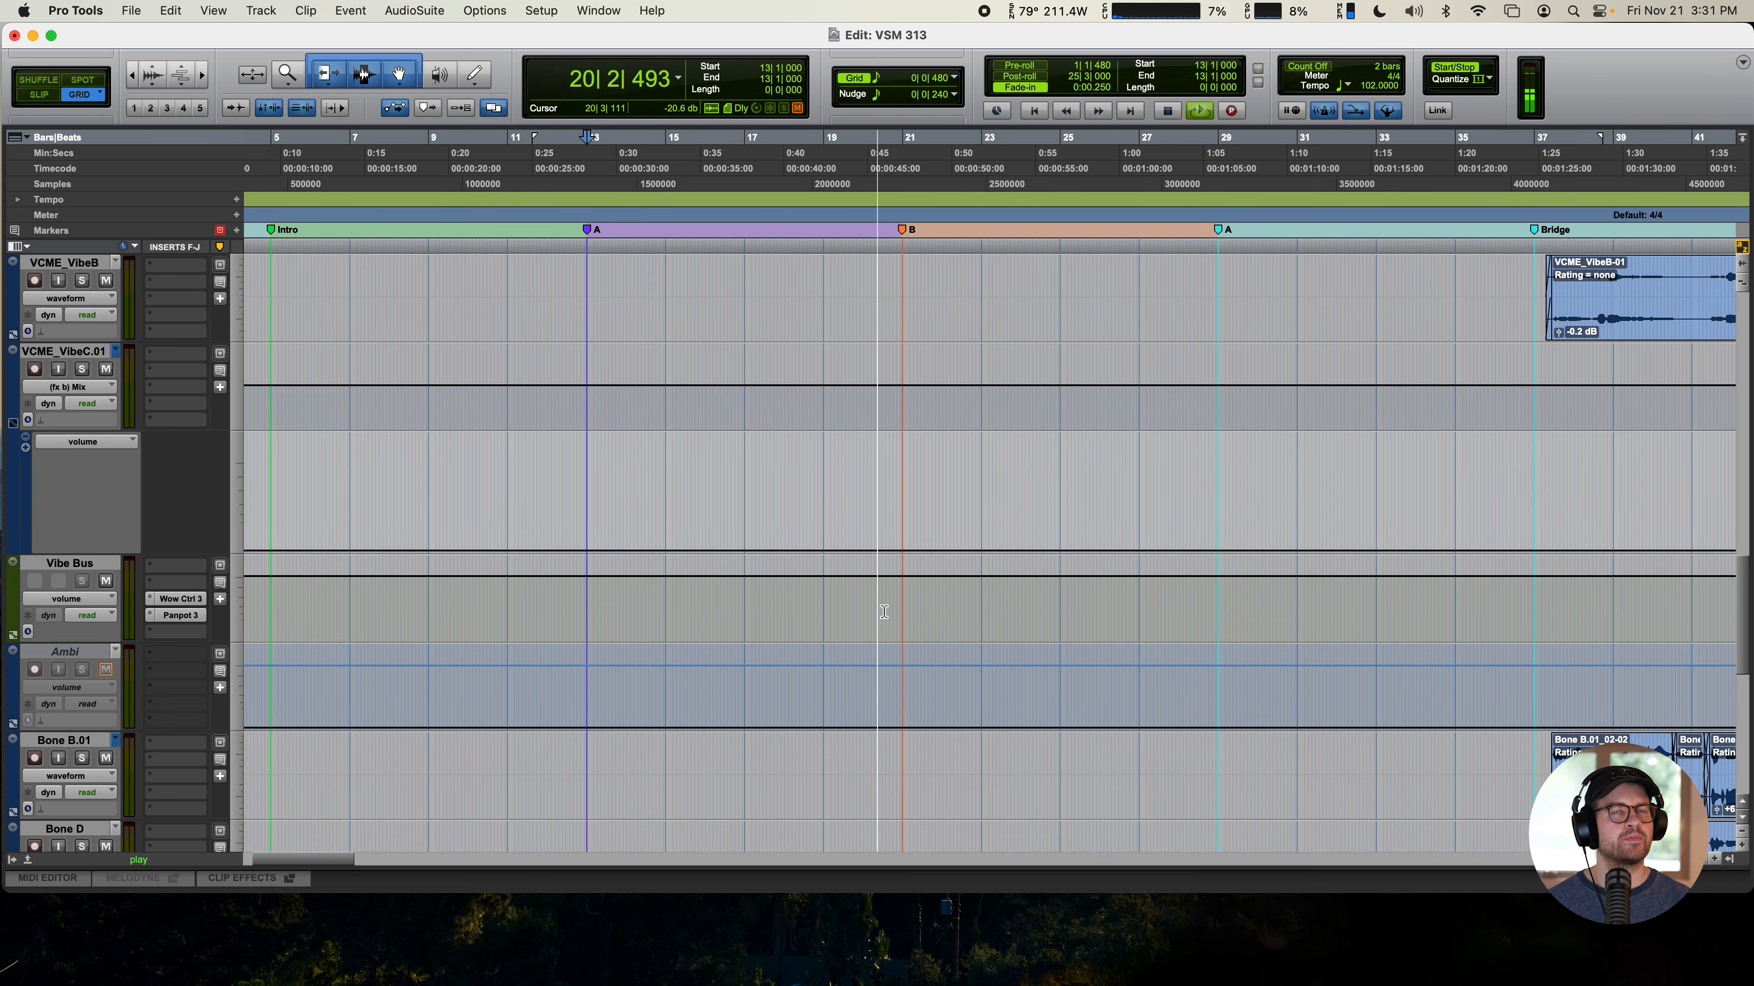
scroll(898, 615, "up", 10)
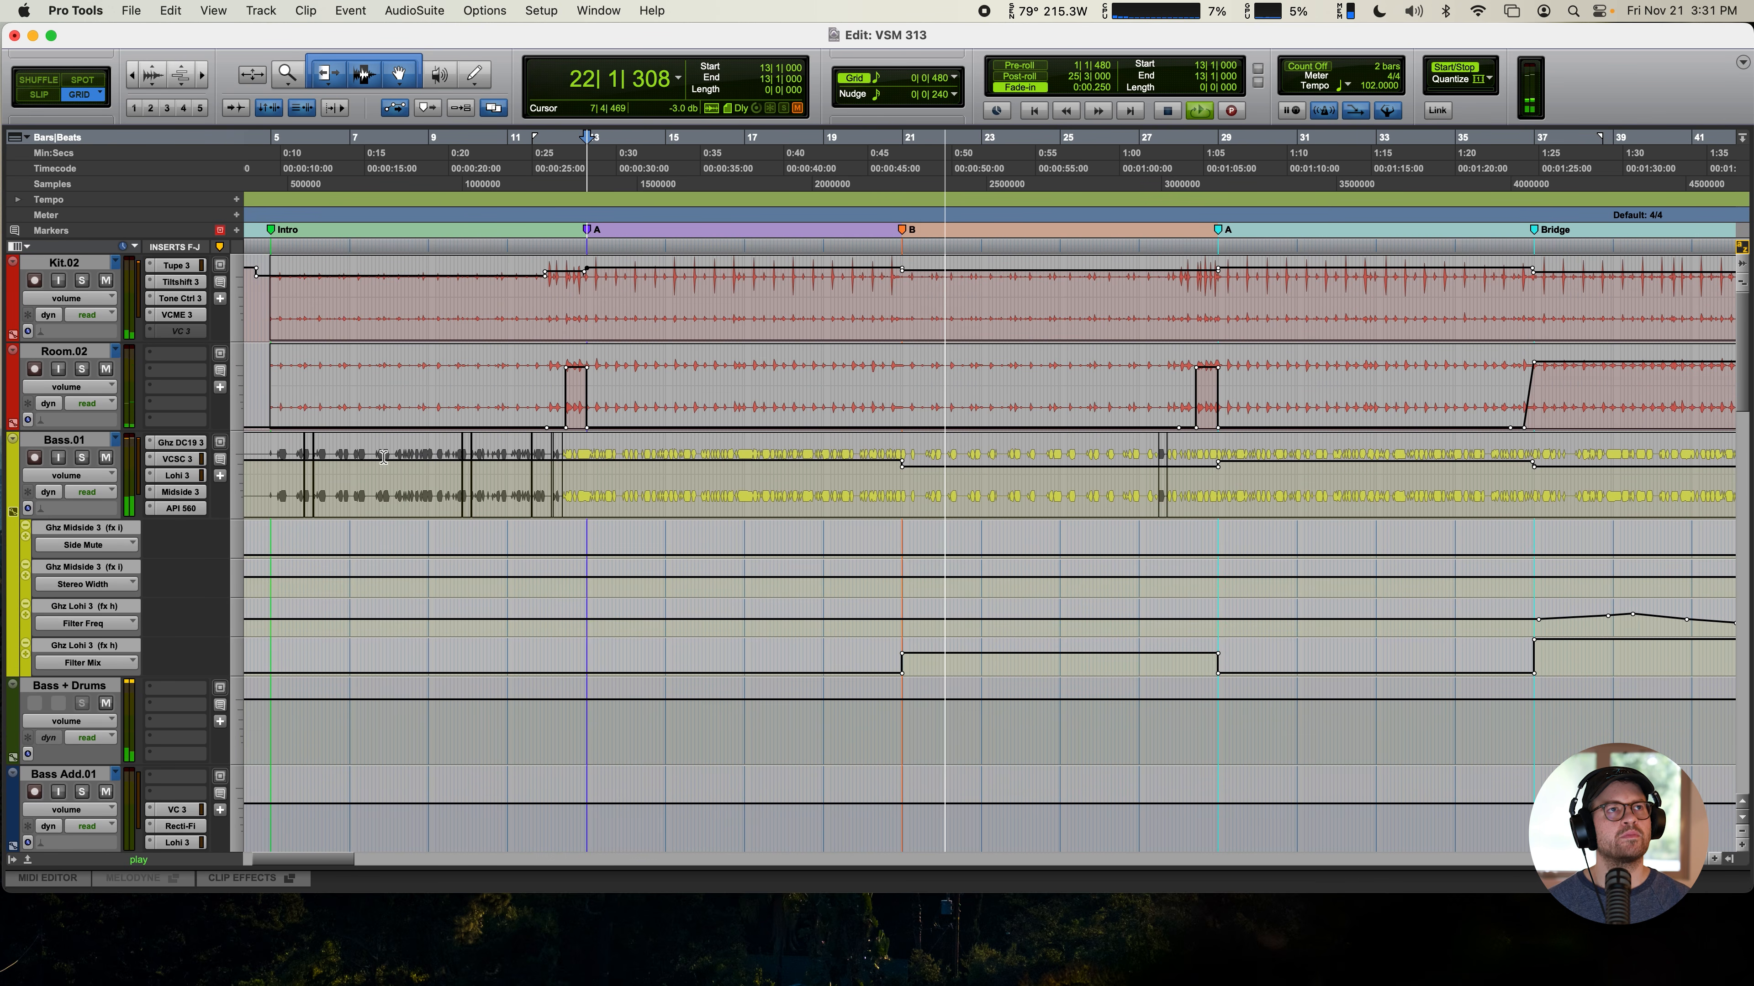
scroll(823, 401, "down", 3)
scroll(823, 401, "down", 1)
scroll(778, 442, "up", 7)
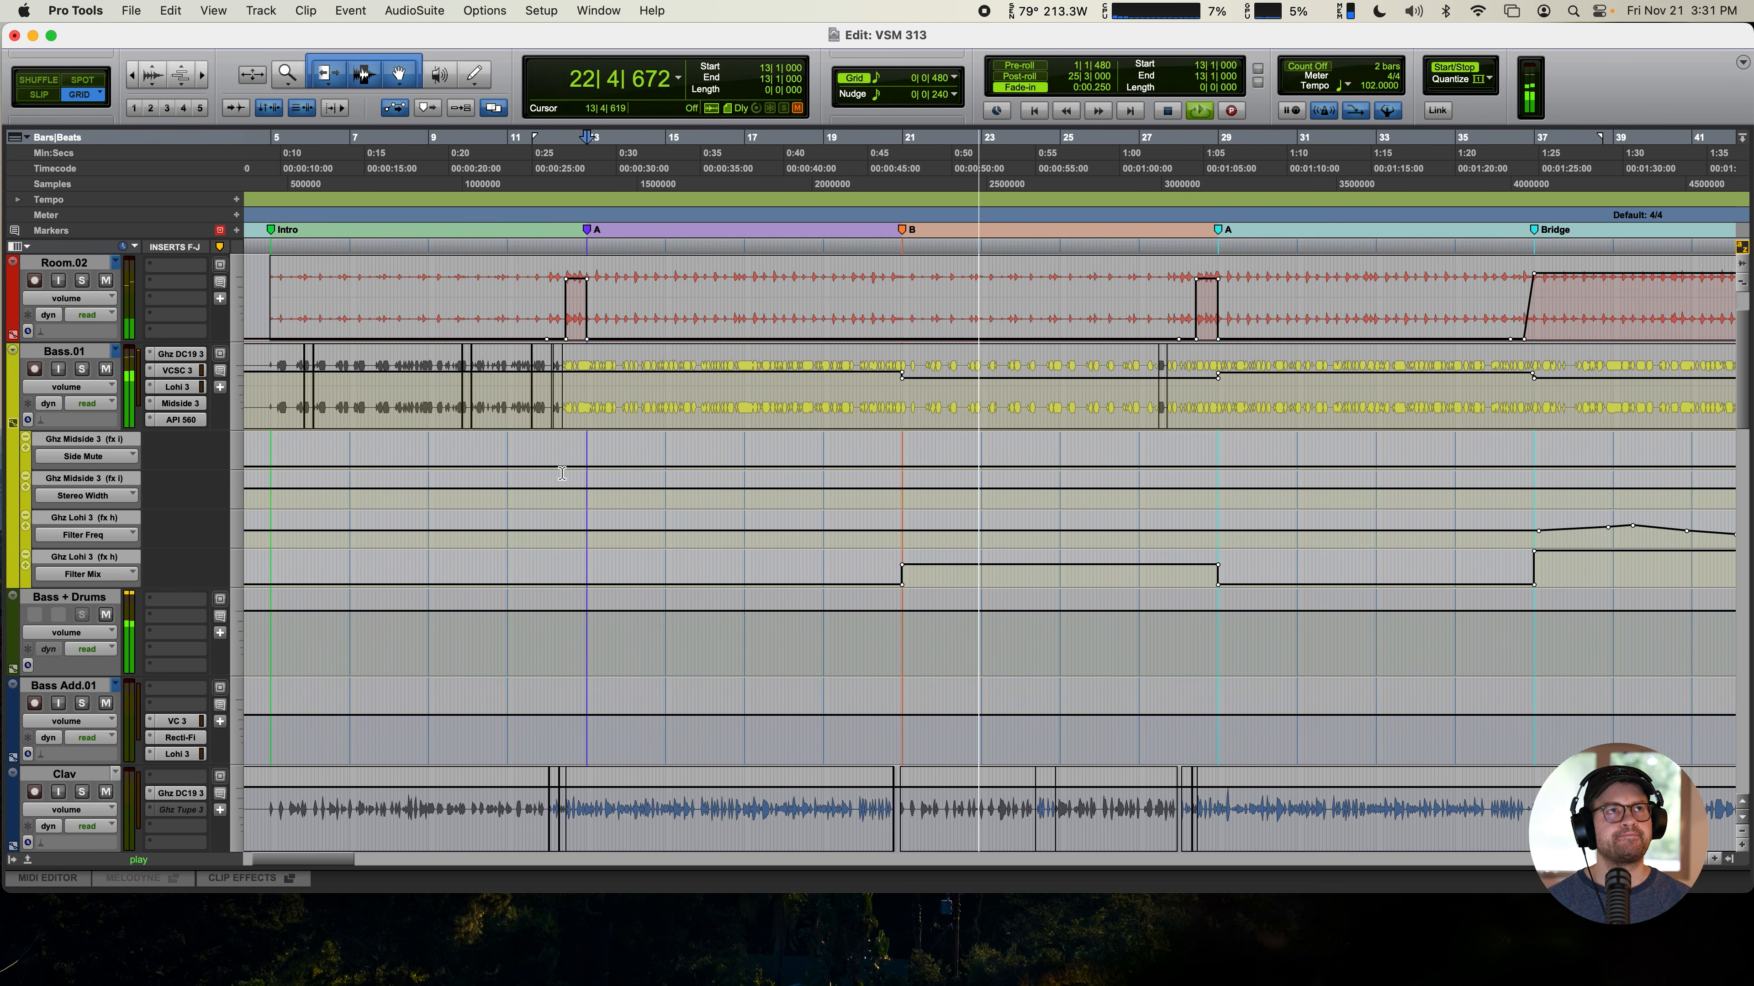
- Open Lohi on Bass.01 at a smaller size, compare playback with it off and on, and close it
left_click(178, 387)
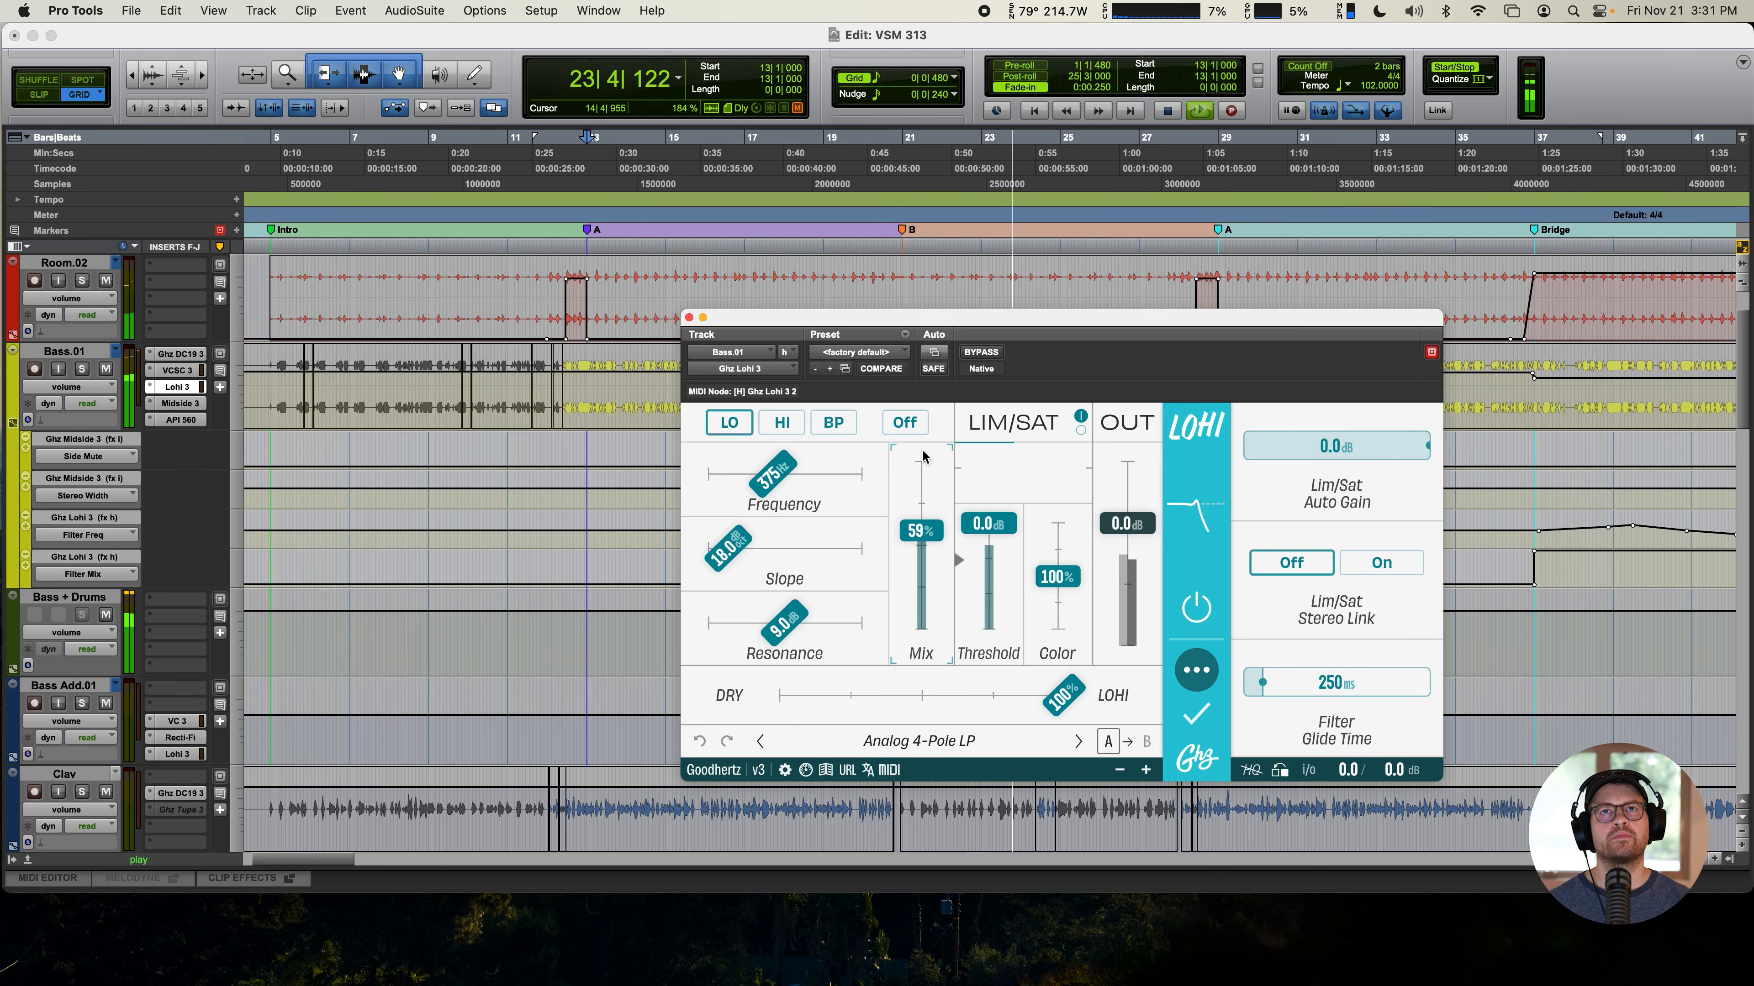
left_click(1118, 772)
left_click(1123, 580)
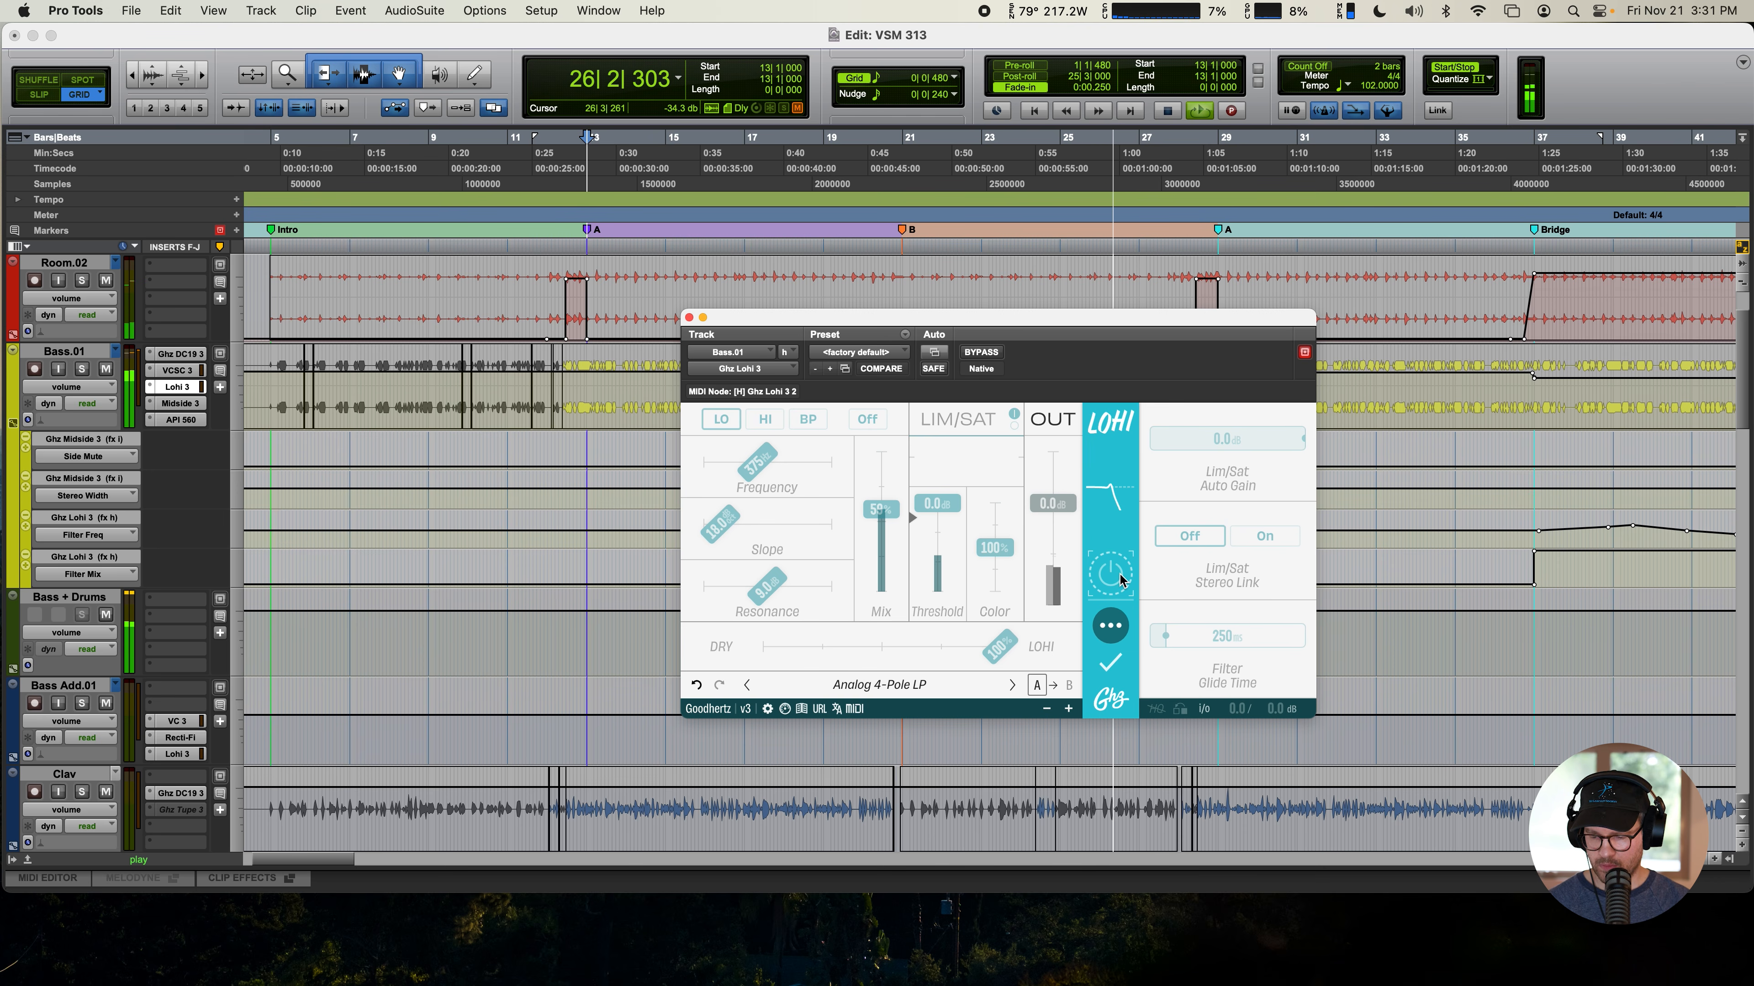
left_click(1120, 579)
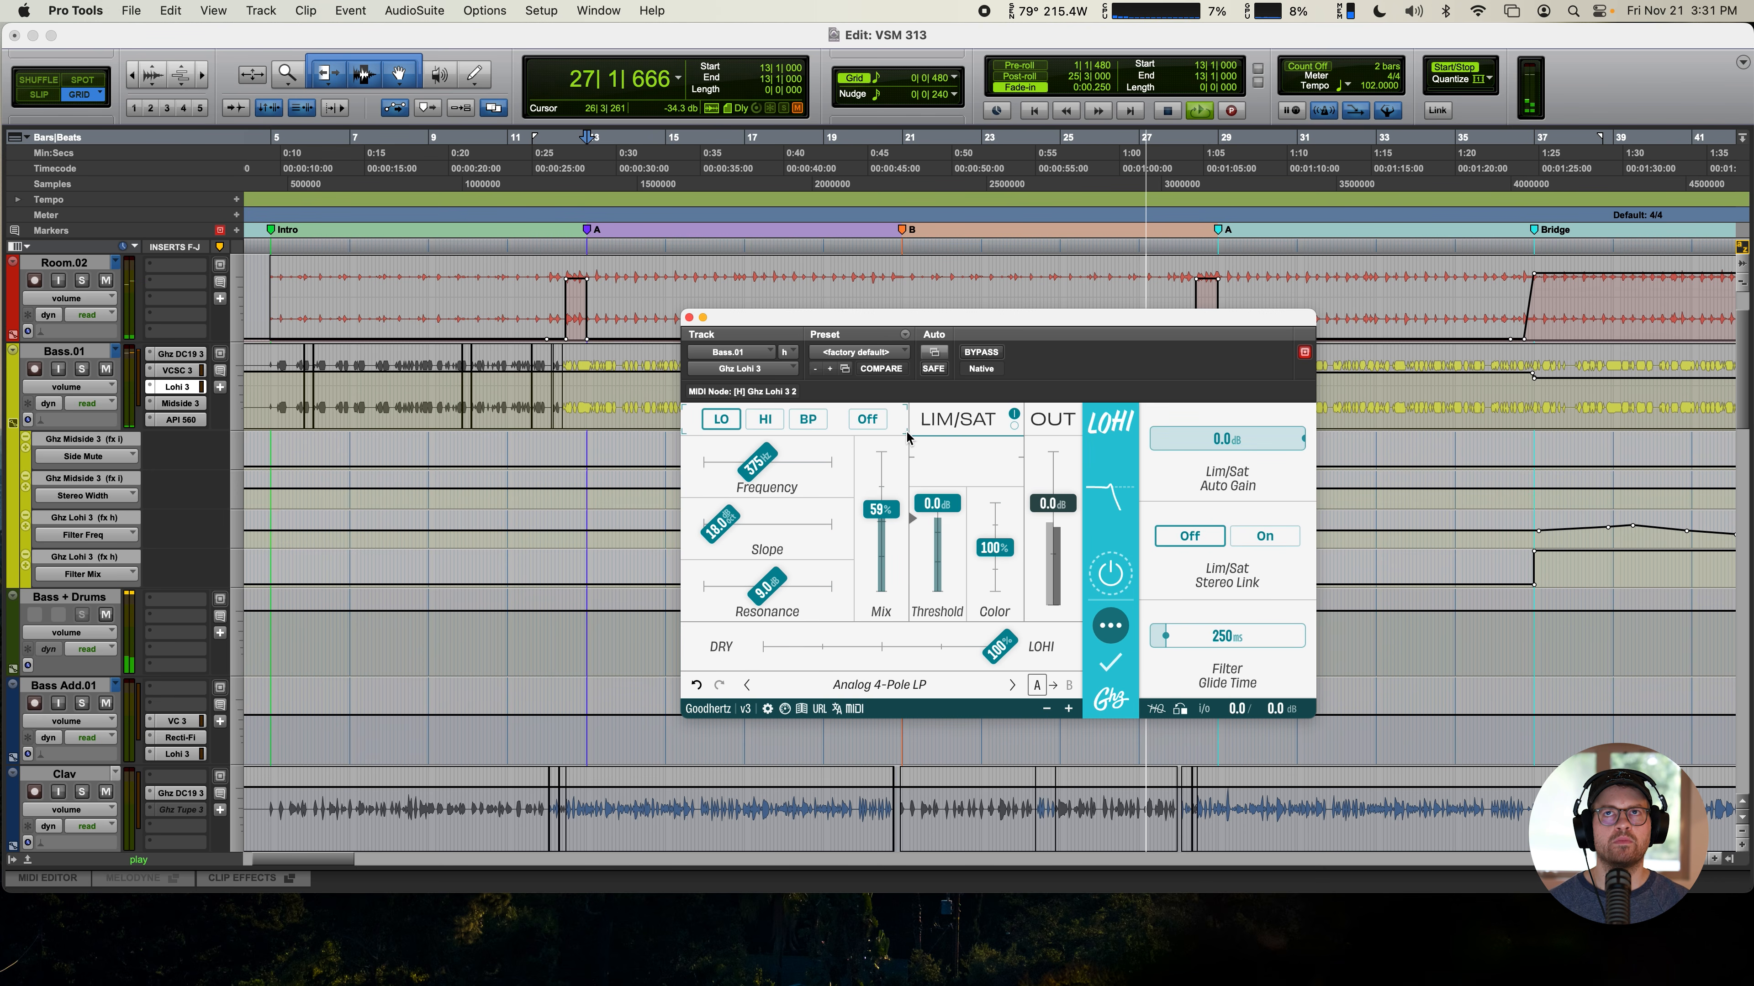
left_click_drag(729, 319, 461, 337)
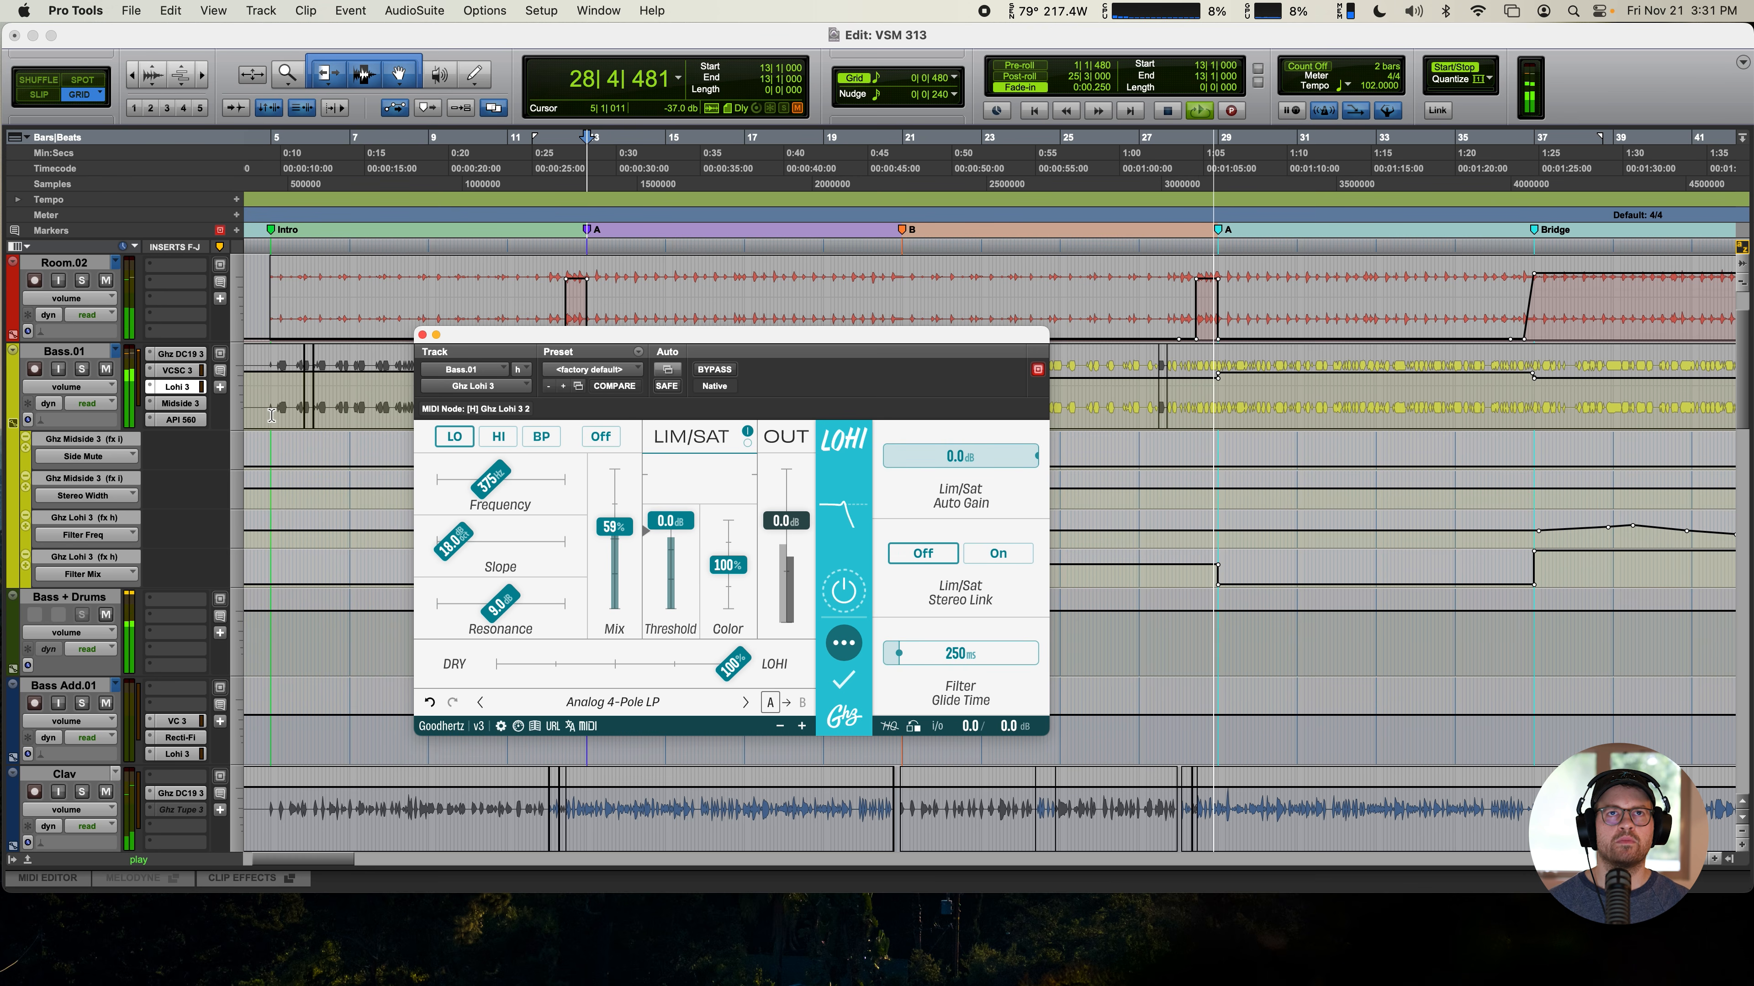
left_click(422, 334)
- Try an amount of 68% in Wow Control on the Rhodes Bus, undo it, and close the plugin
scroll(888, 575, "down", 5)
scroll(887, 575, "down", 2)
scroll(889, 574, "right", 5)
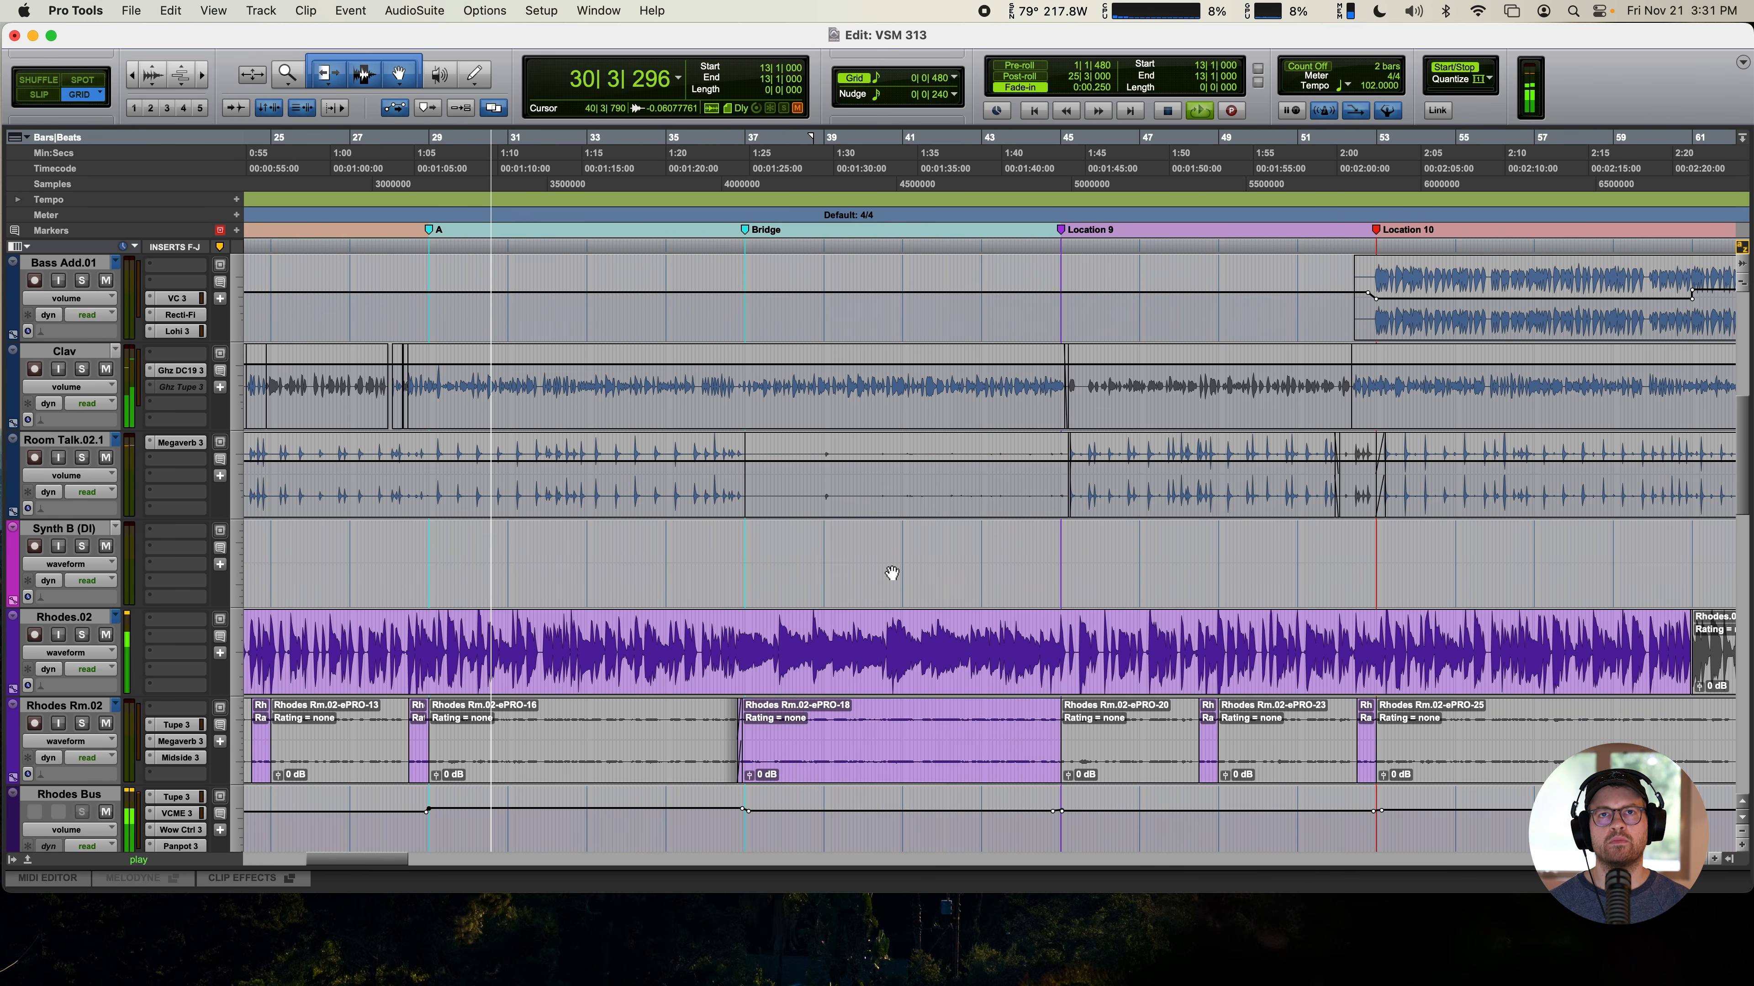
scroll(890, 573, "down", 8)
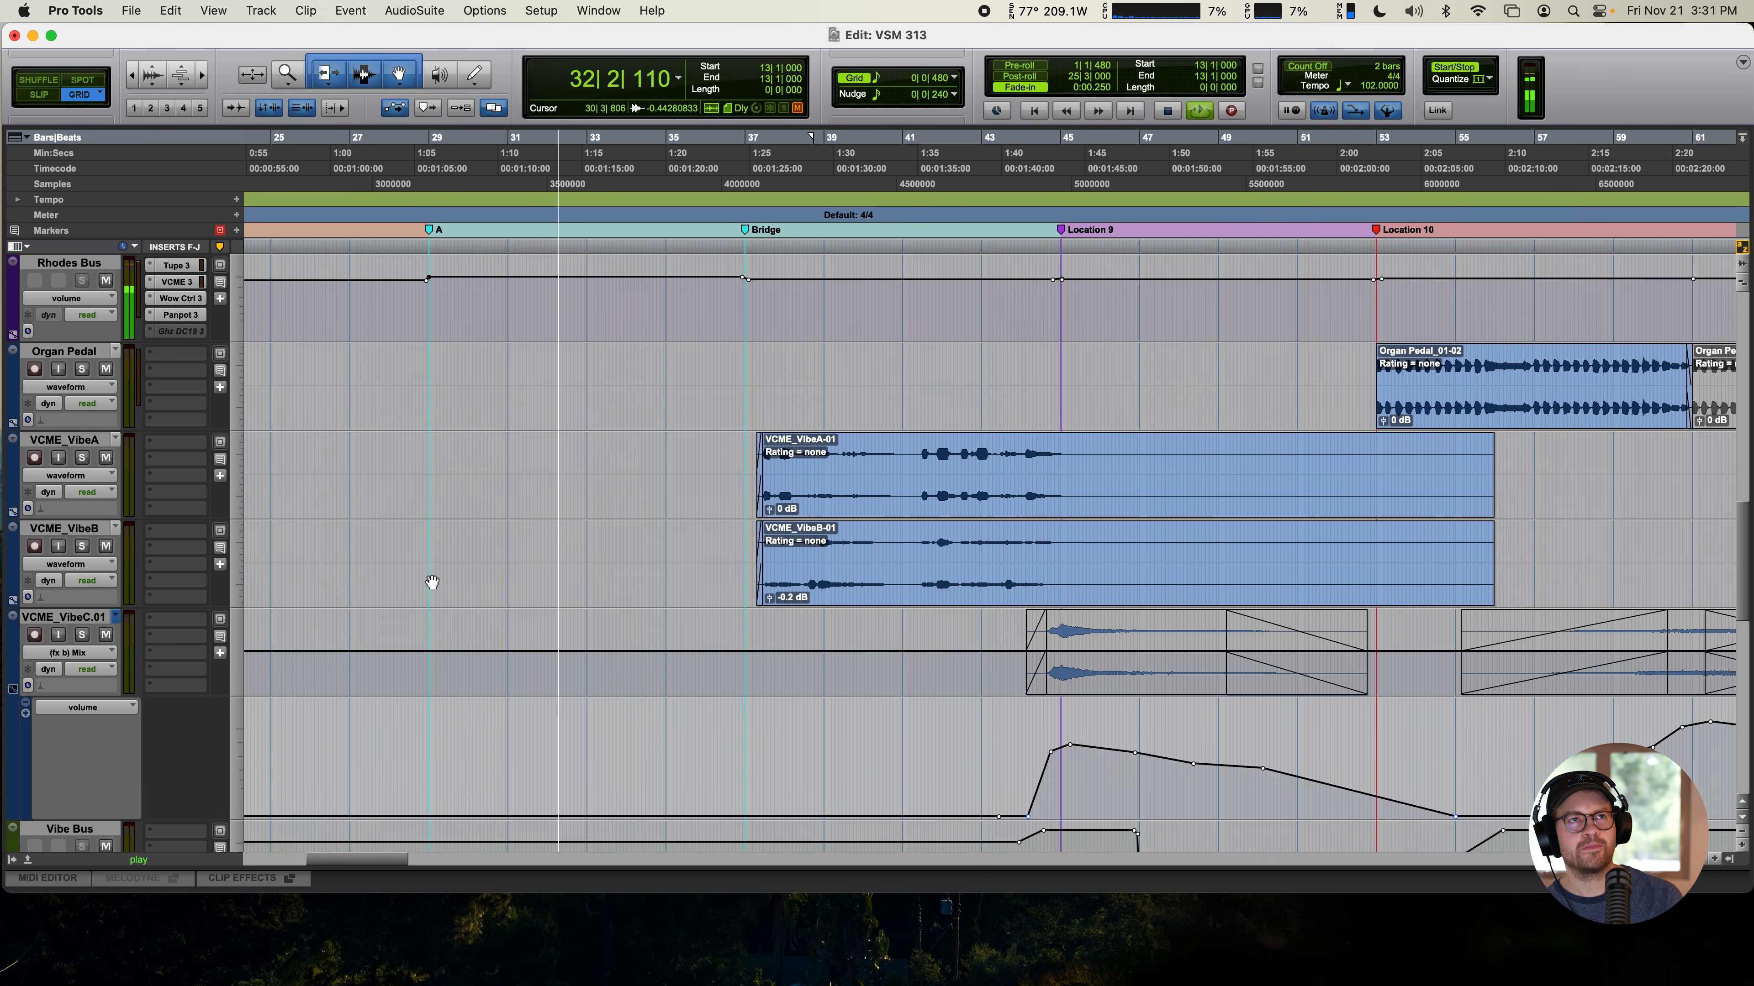
scroll(511, 544, "up", 5)
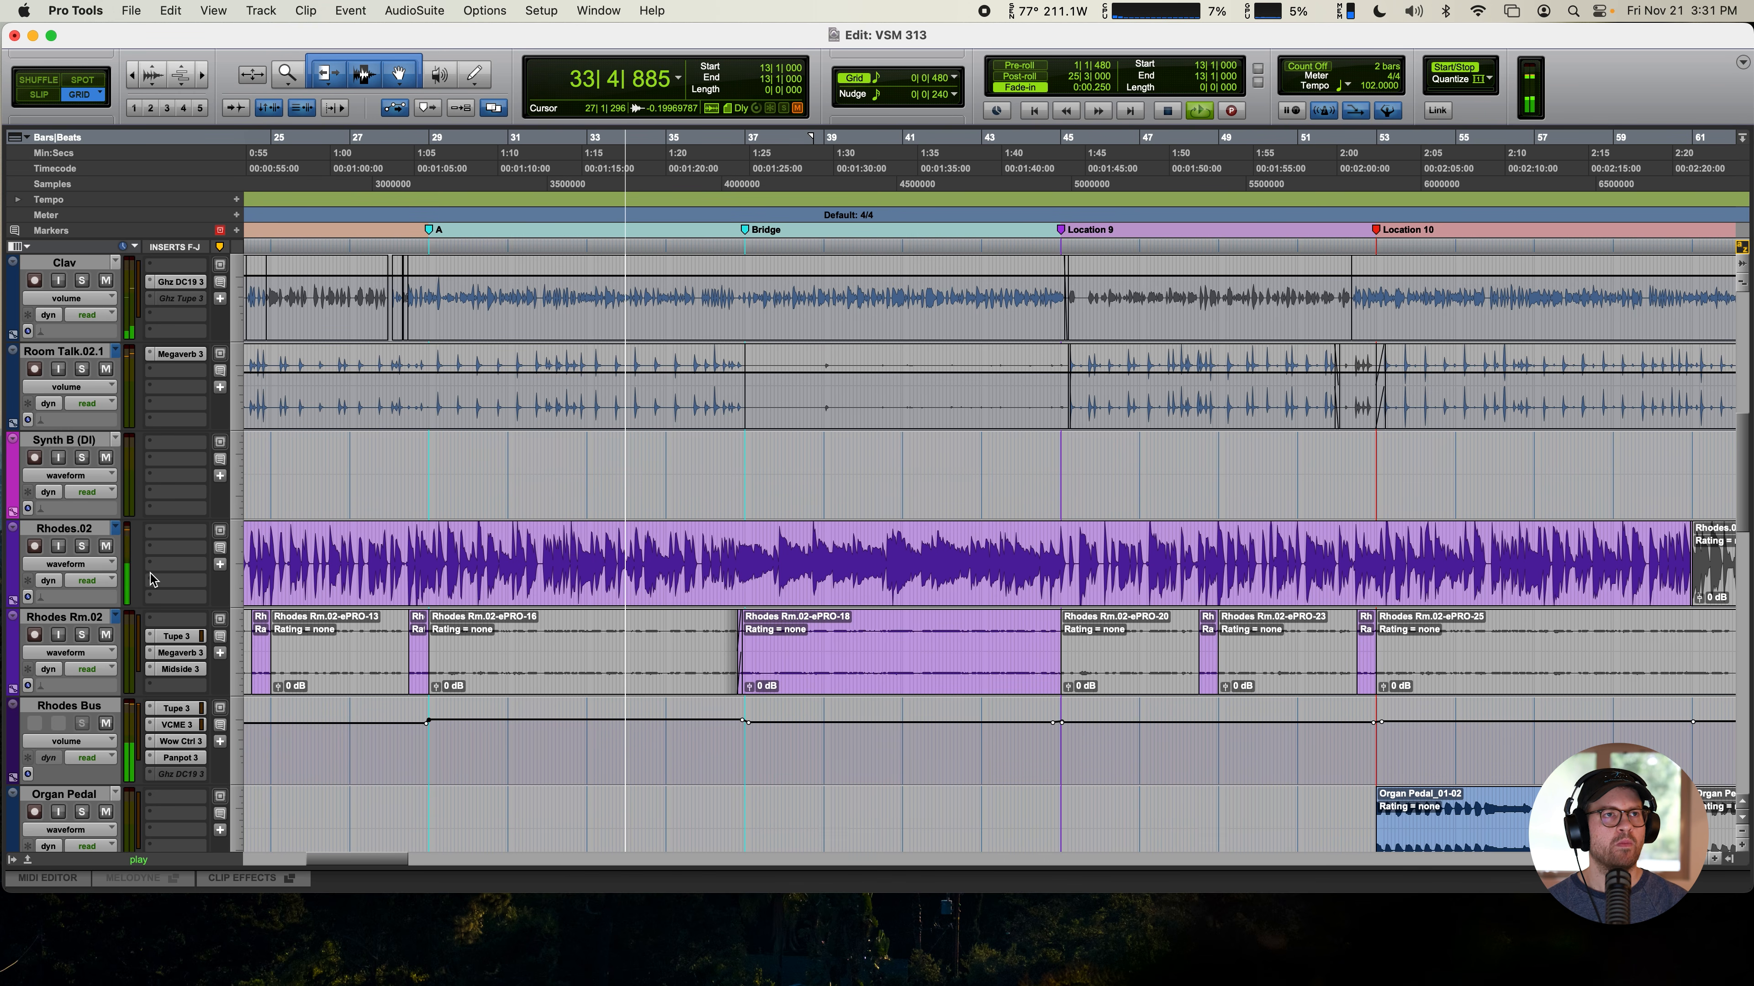
left_click(179, 743)
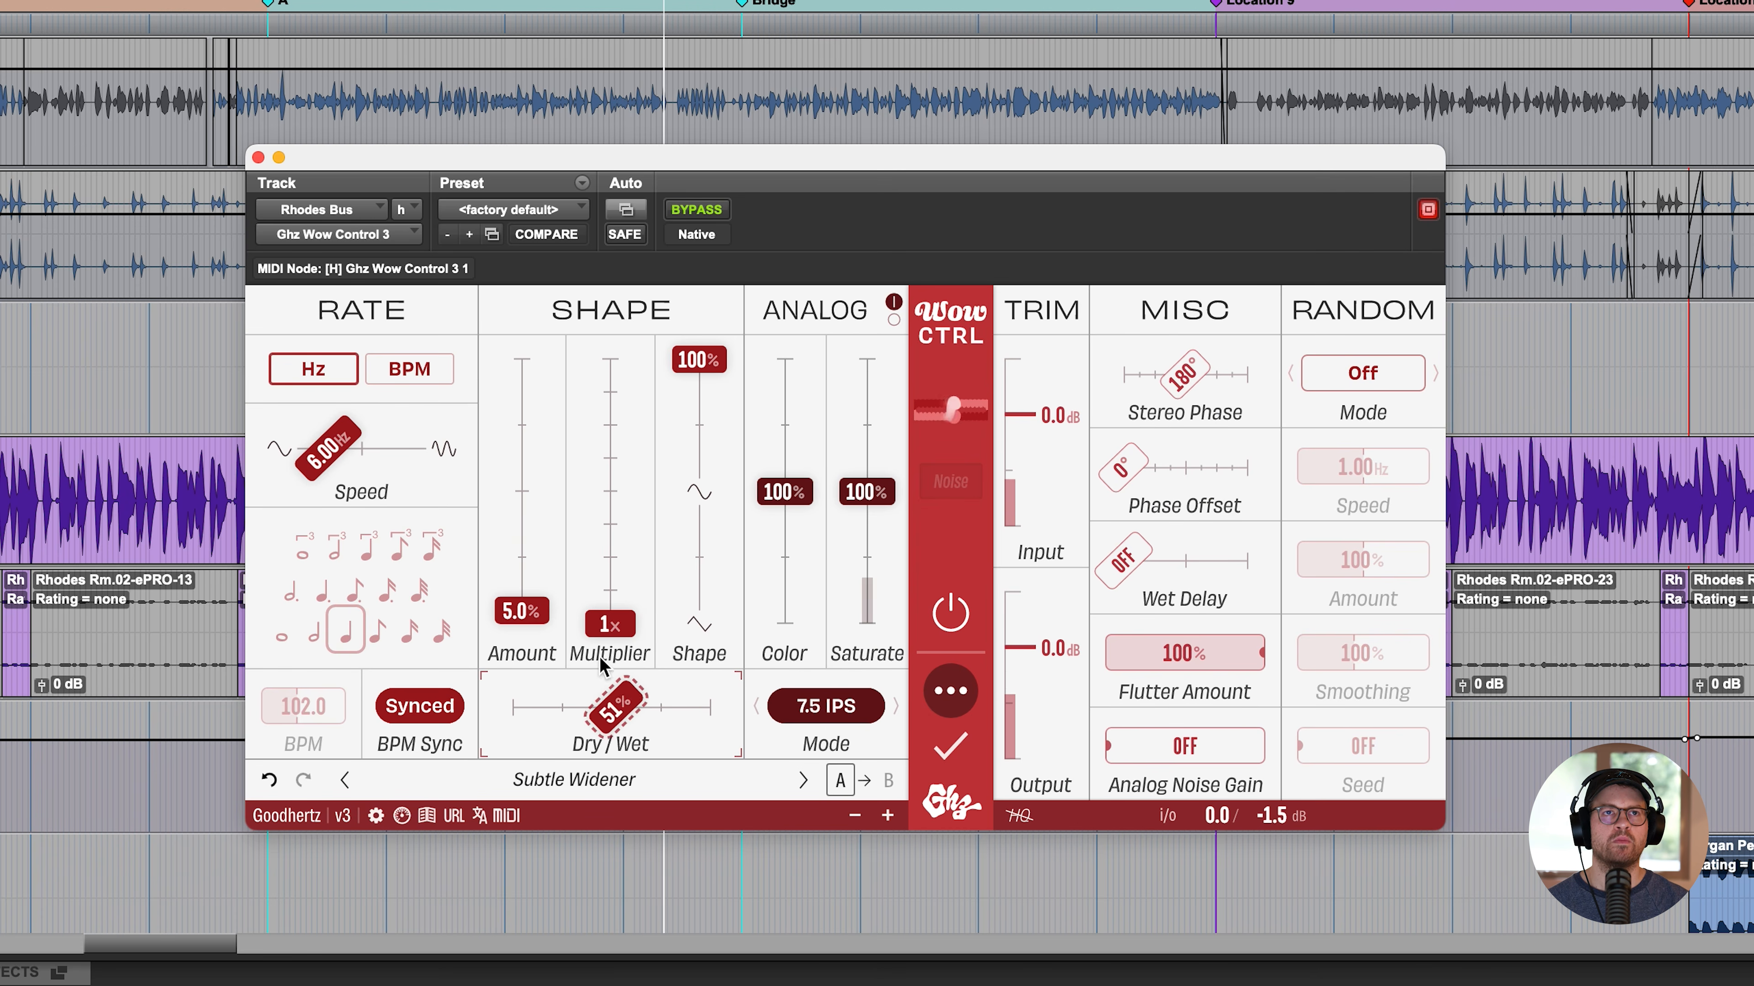
left_click_drag(521, 611, 524, 442)
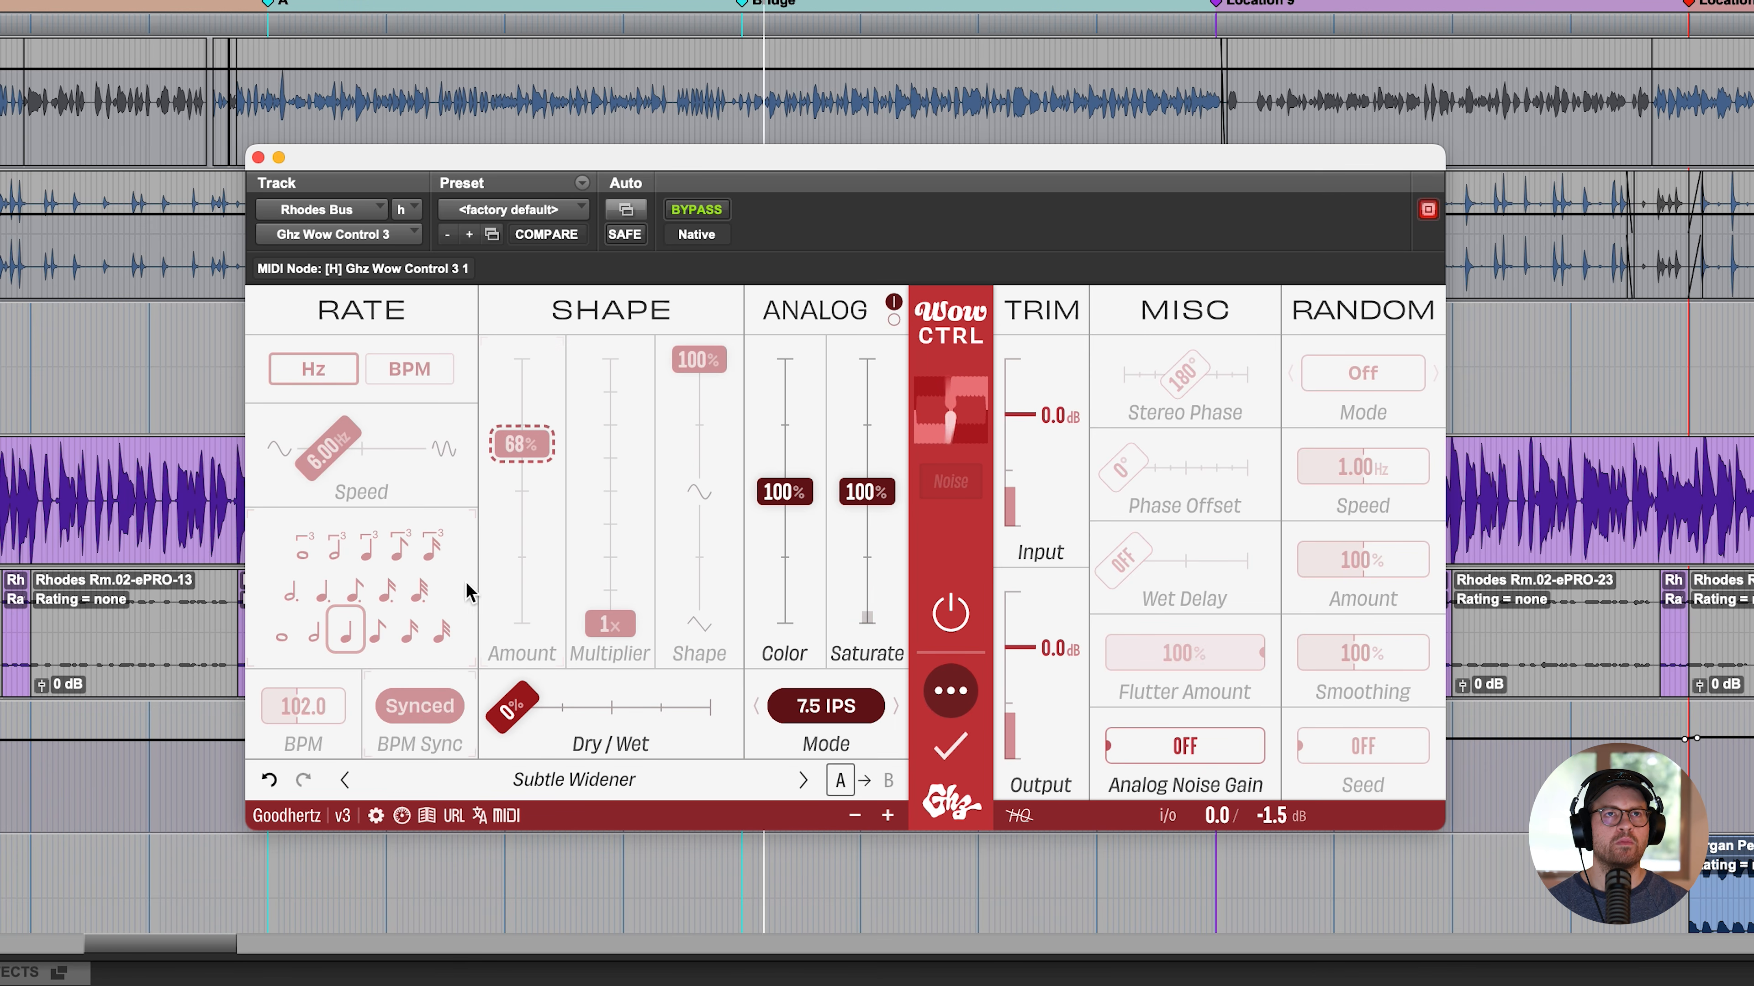
left_click(270, 780)
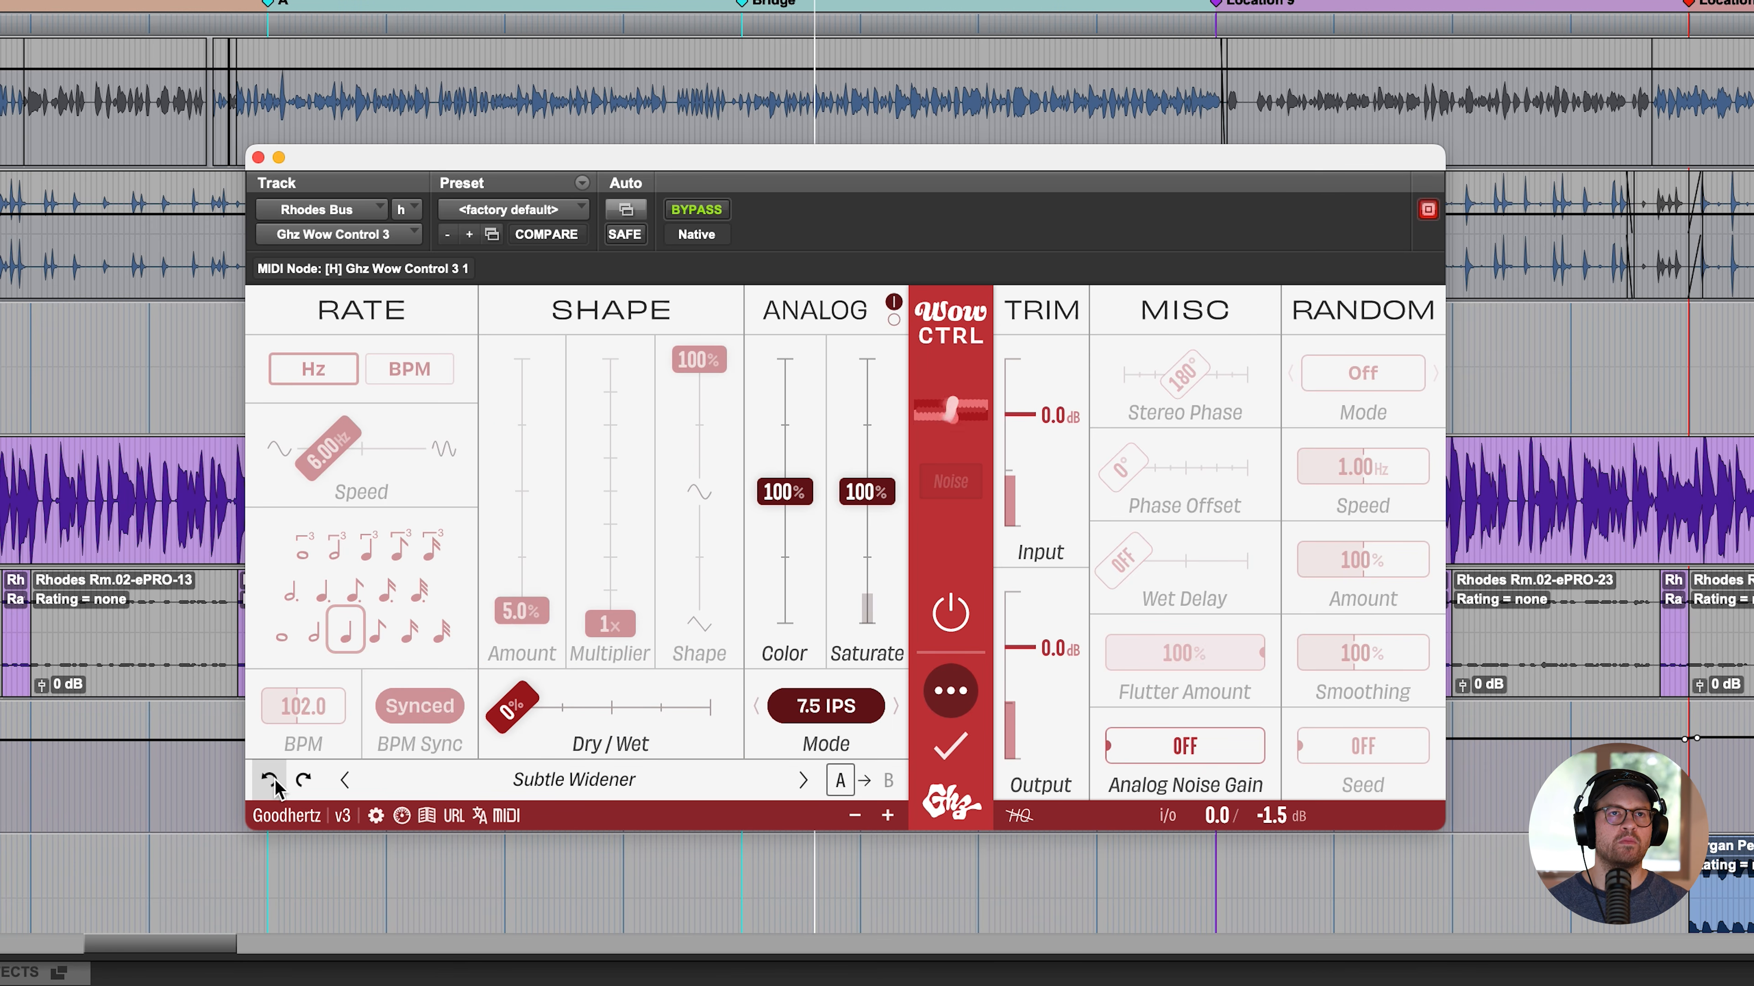
left_click(256, 157)
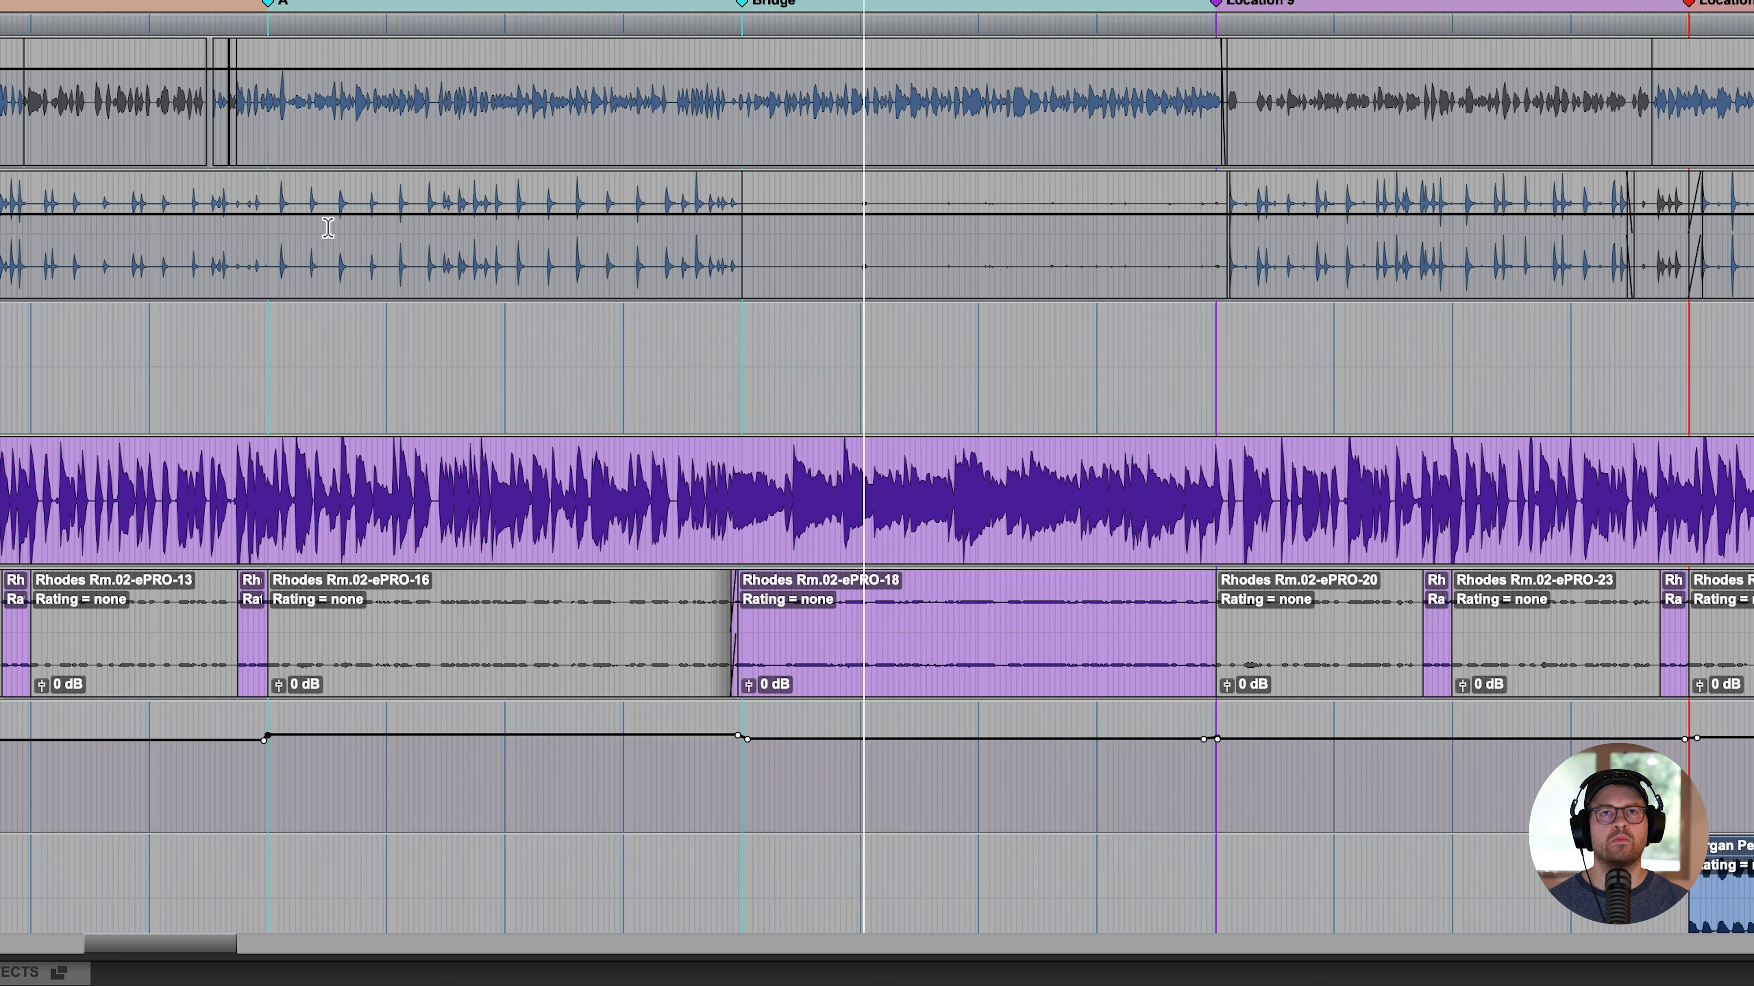
- Open Wow Control on the Vibe Bus and try an amount of 52%
scroll(704, 392, "down", 10)
scroll(579, 395, "down", 5)
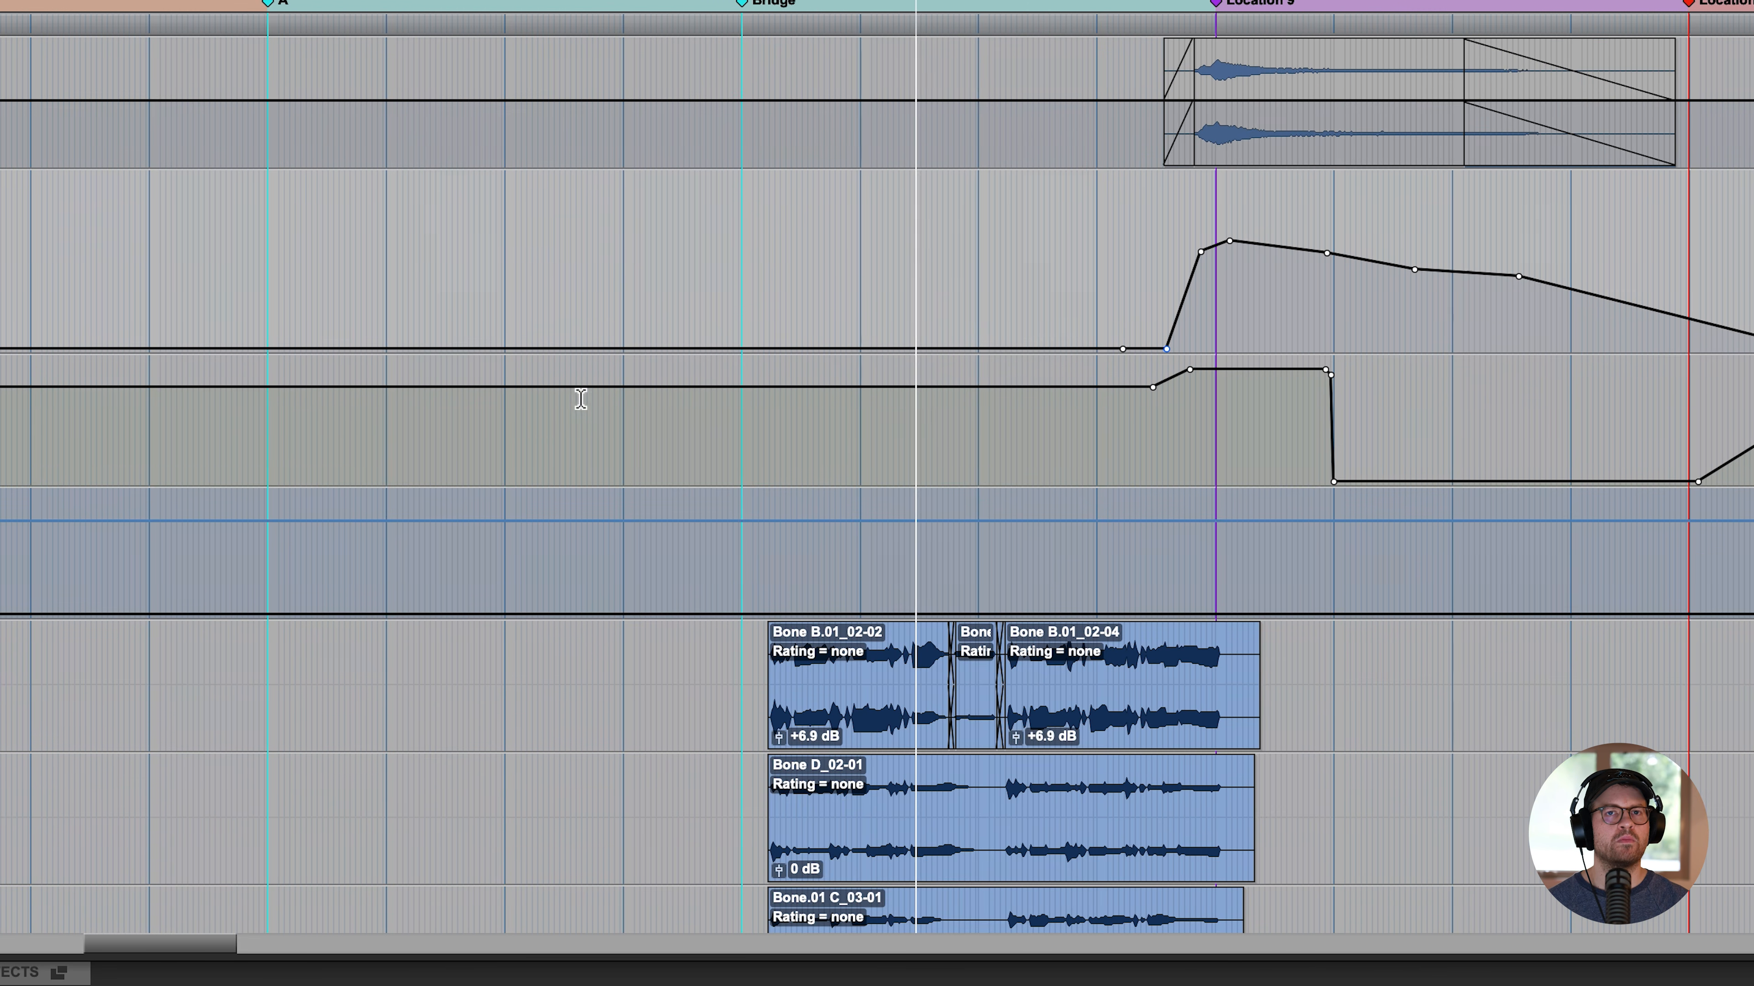
scroll(611, 380, "up", 10)
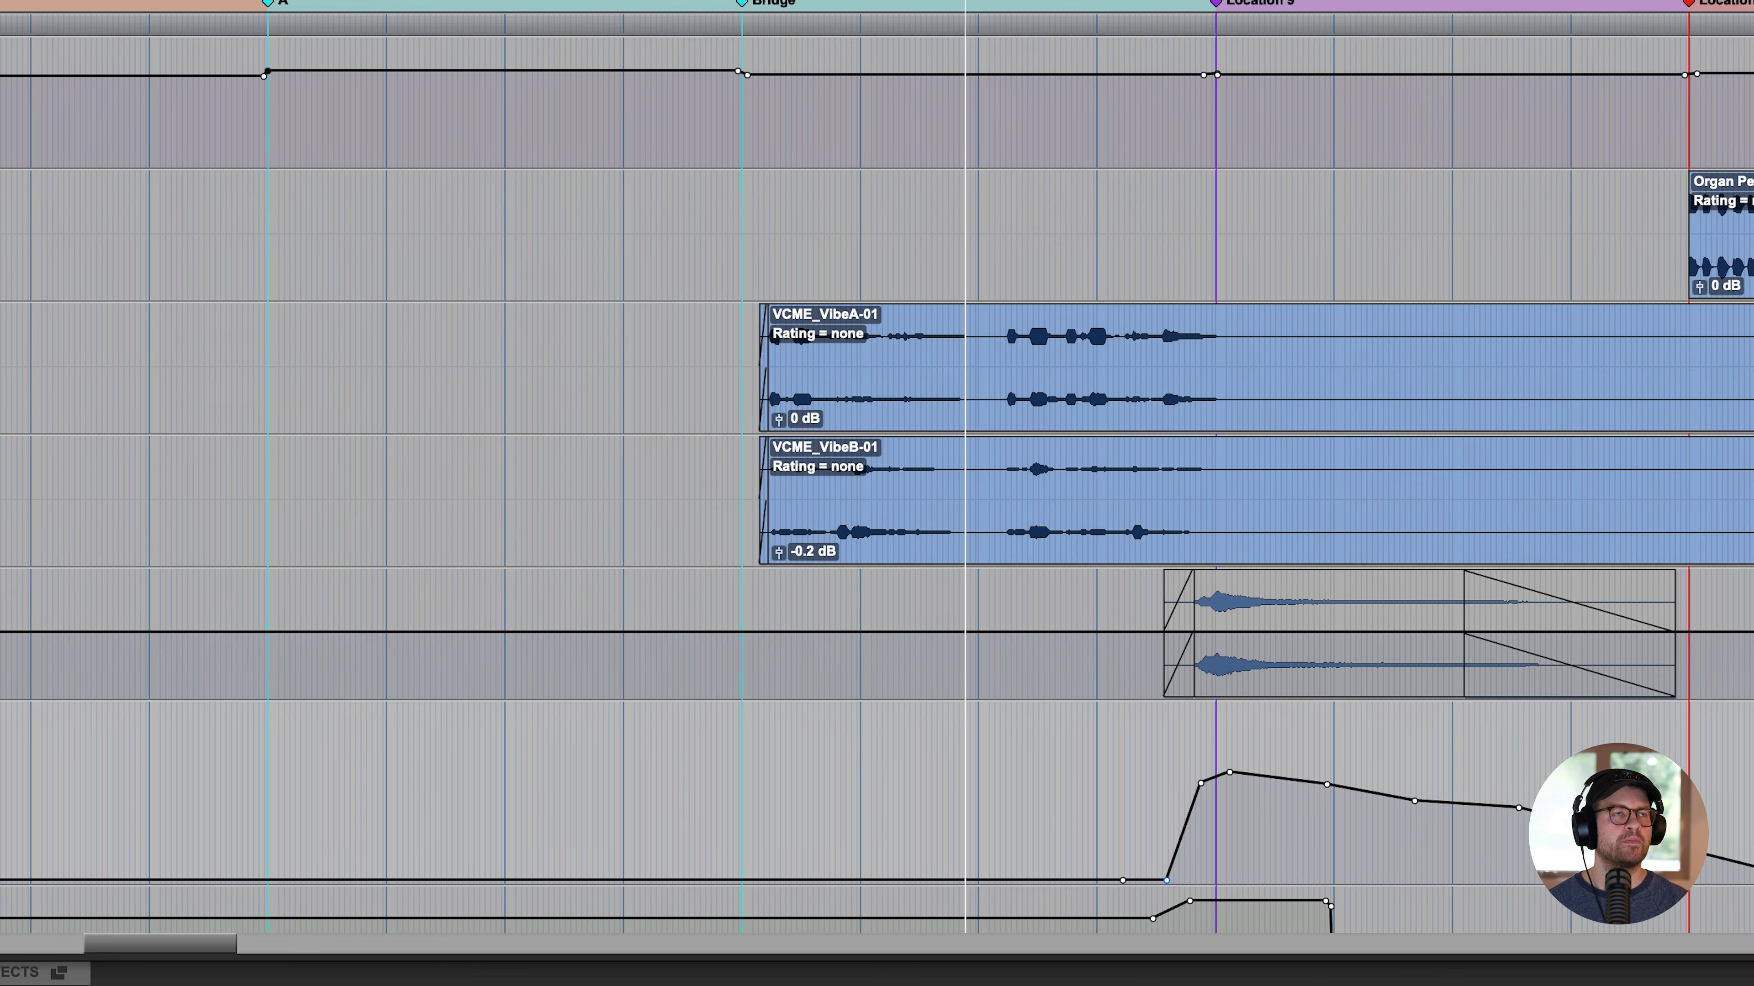
scroll(539, 662, "down", 5)
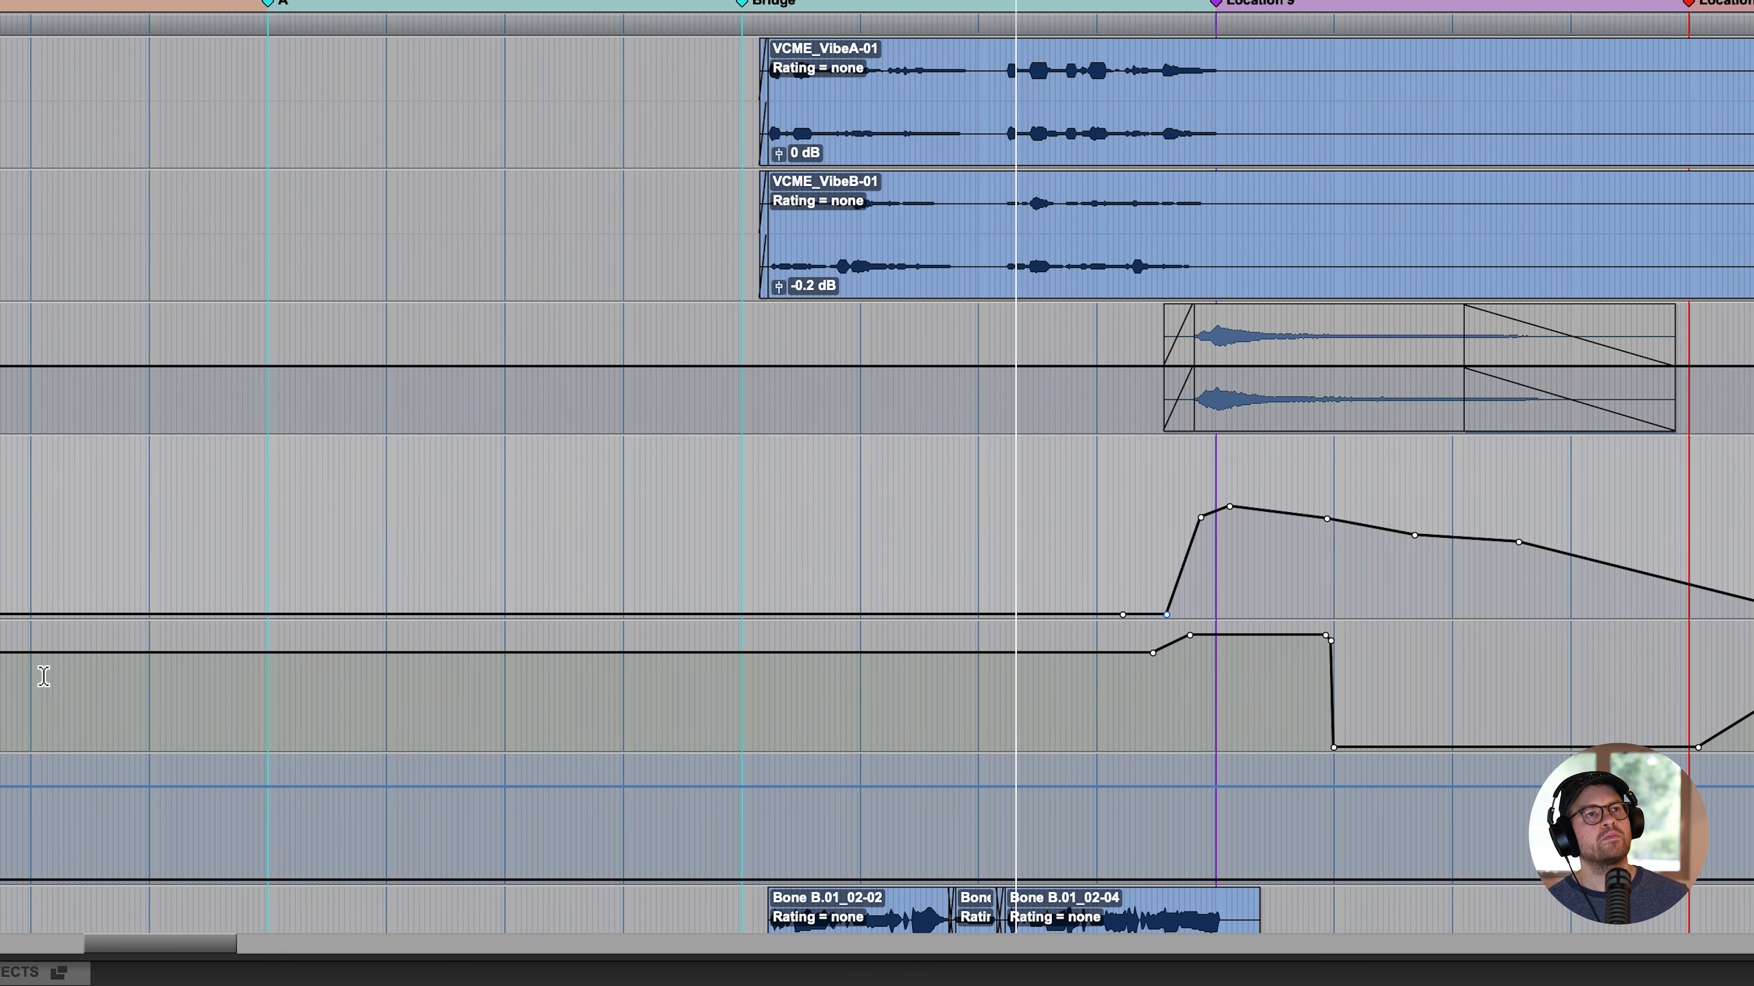
left_click(2, 673)
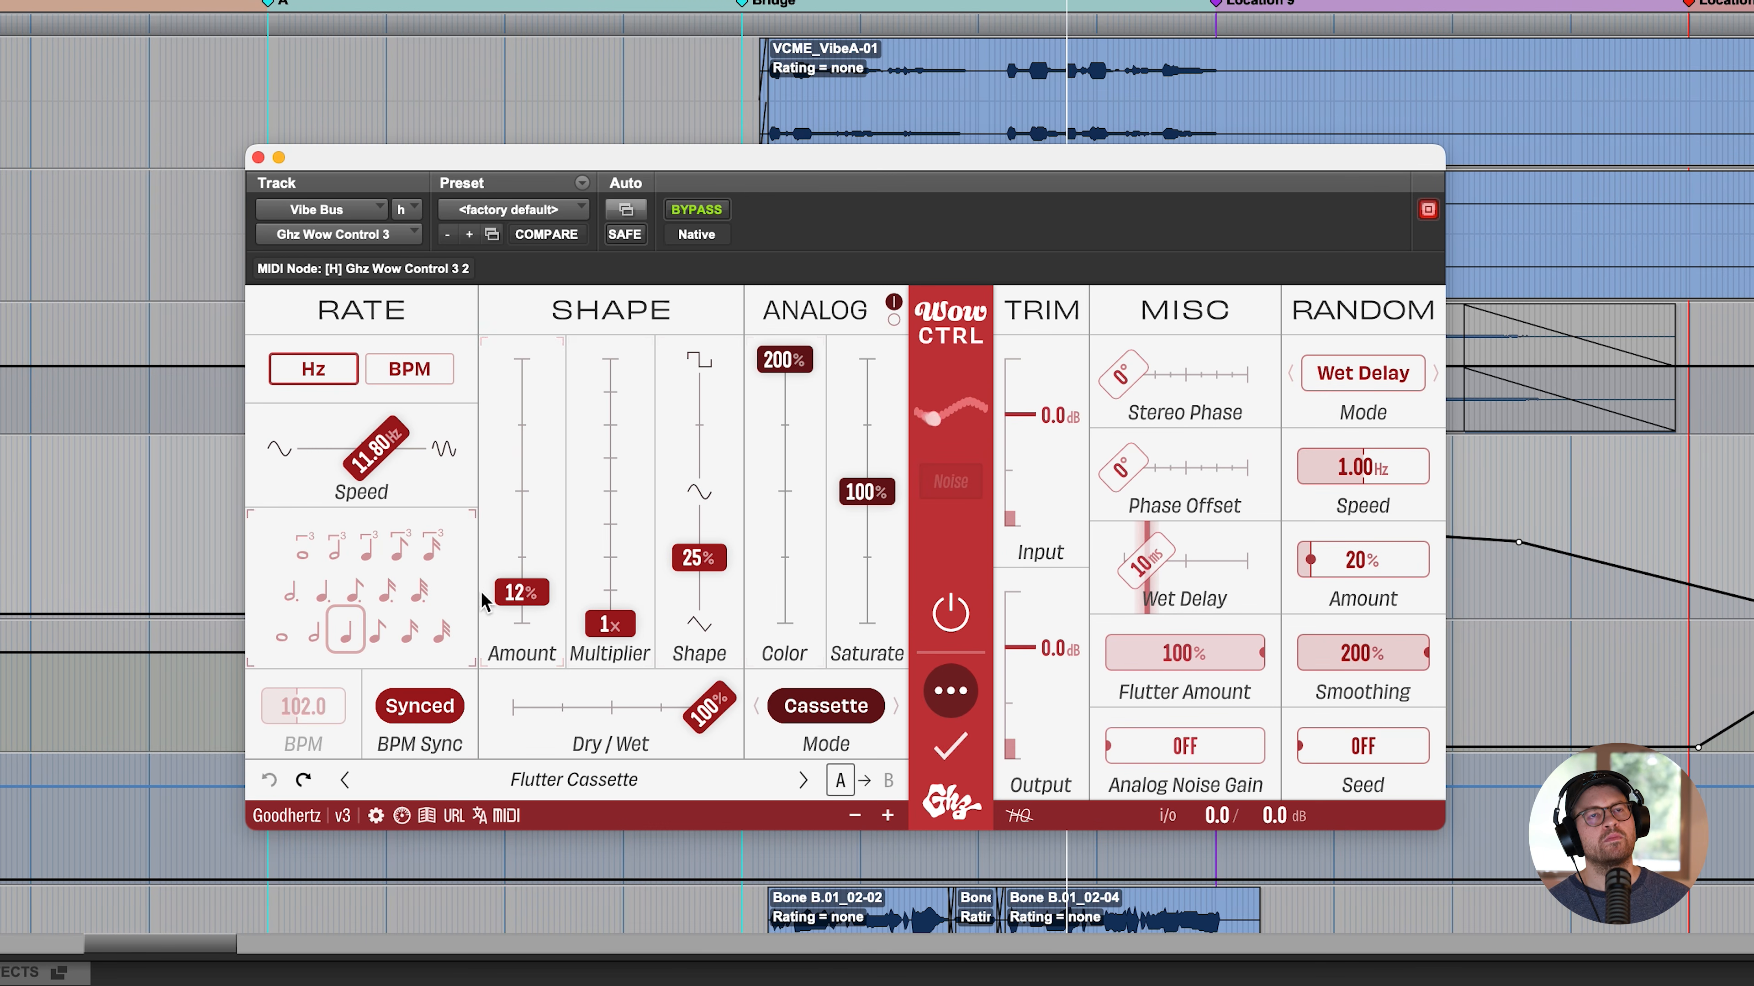
left_click_drag(483, 601, 575, 483)
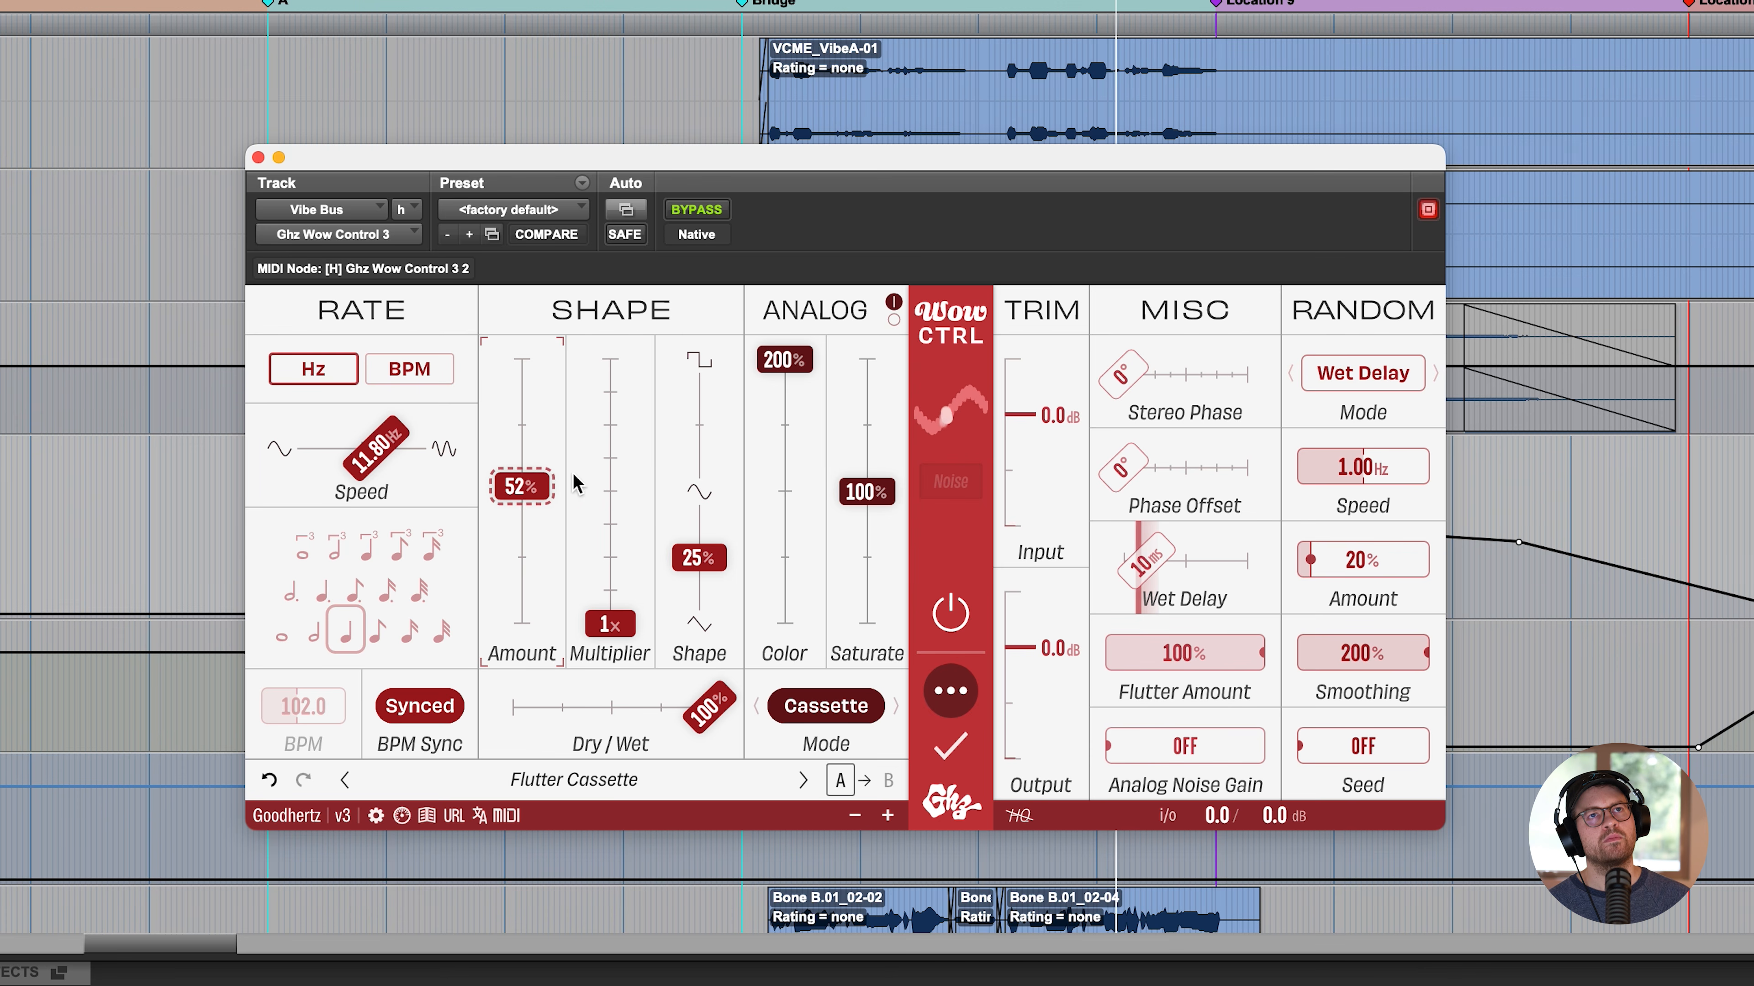
- Set Wow Control's wet delay to 25 ms, return the amount to 12%, and close the plugin
mouse_move(1136, 573)
left_mouse_down()
mouse_move(1216, 568)
mouse_move(1144, 567)
left_mouse_up()
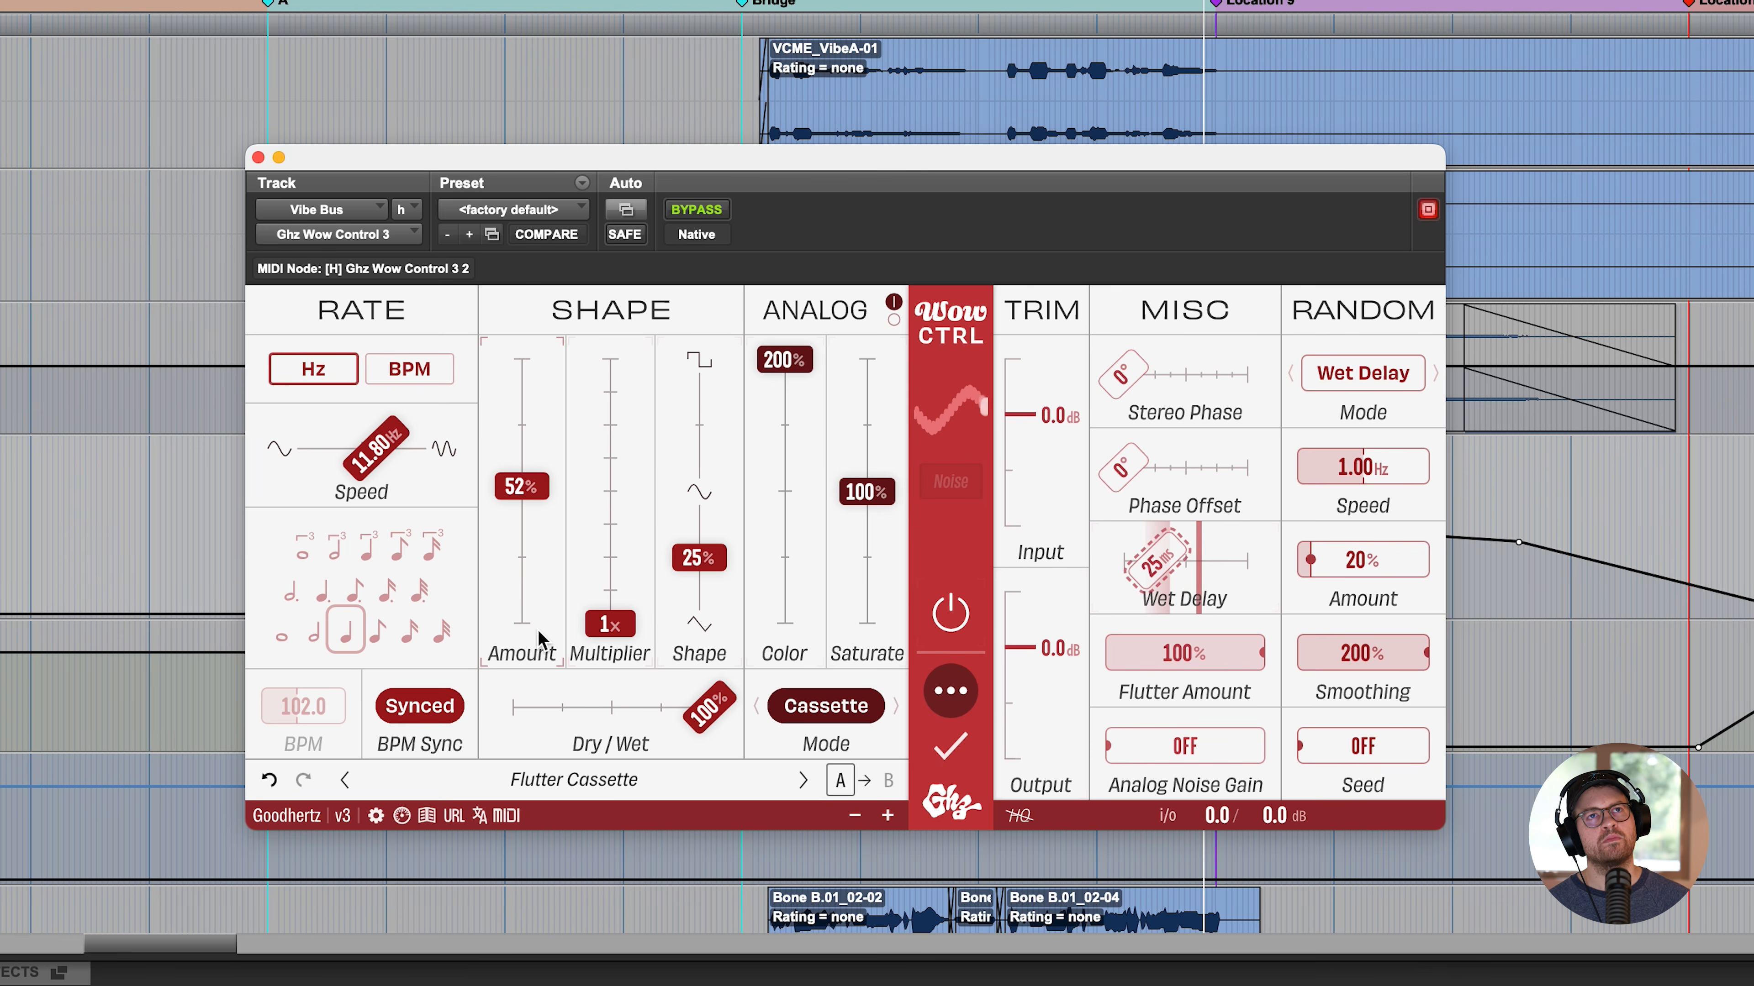
left_click(524, 599)
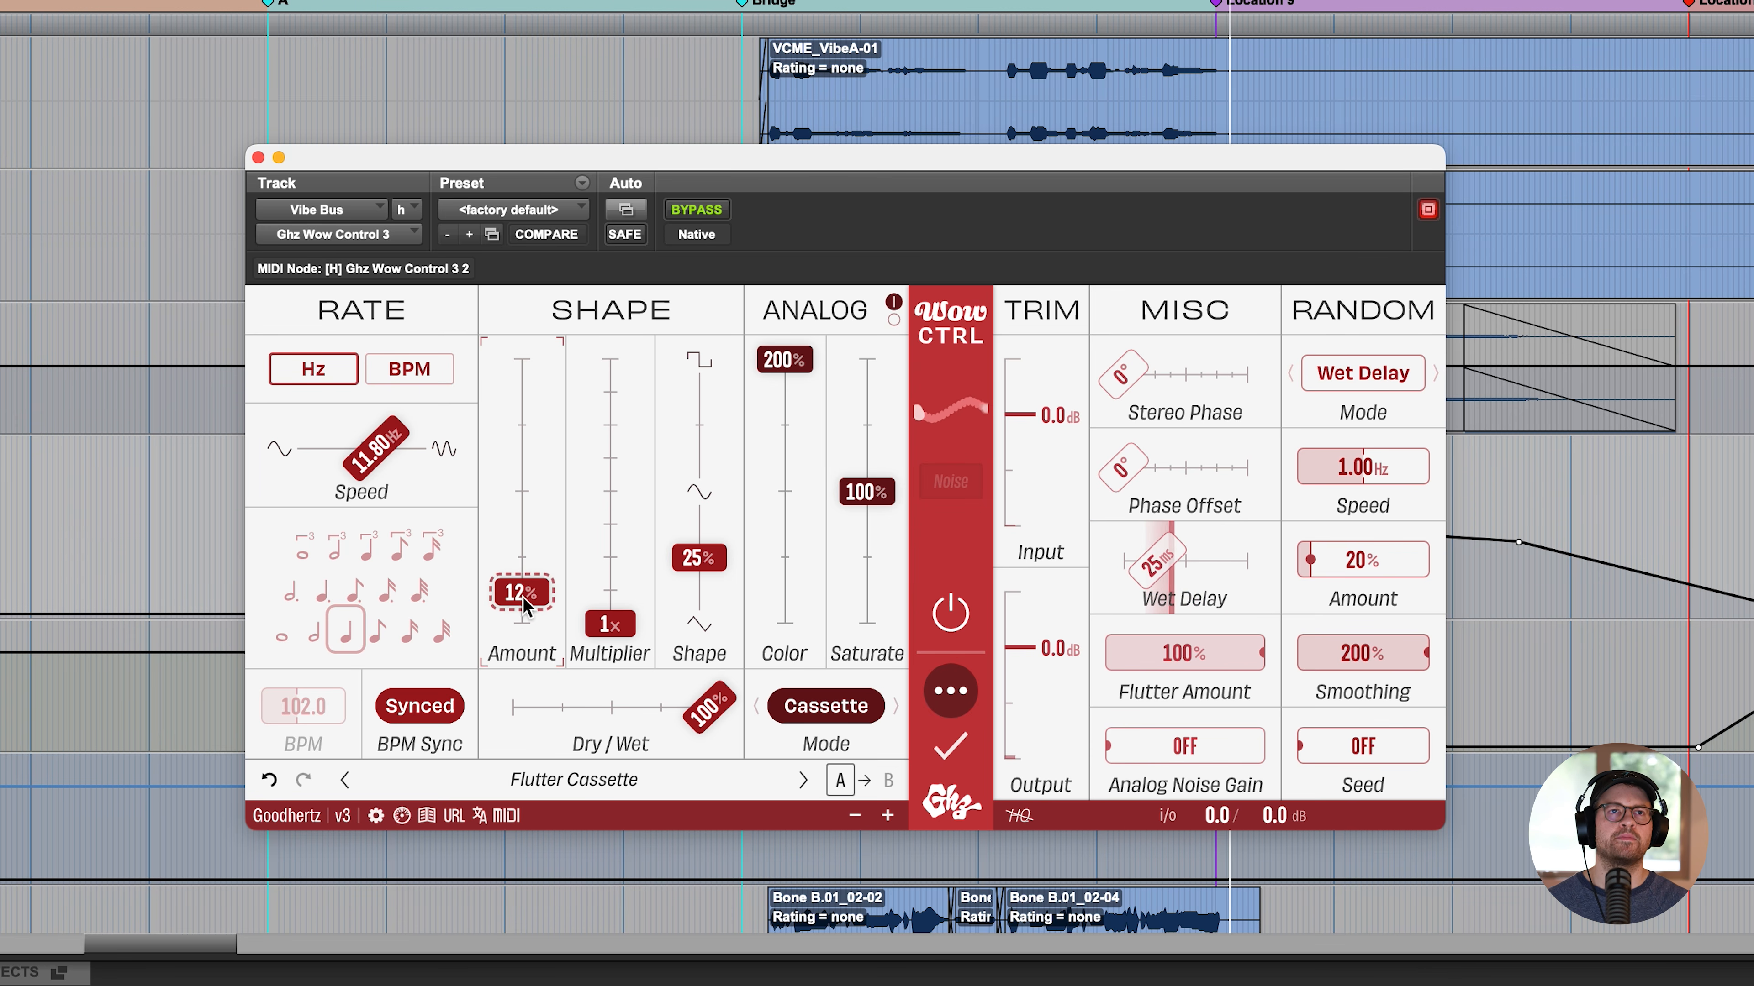
left_click(259, 158)
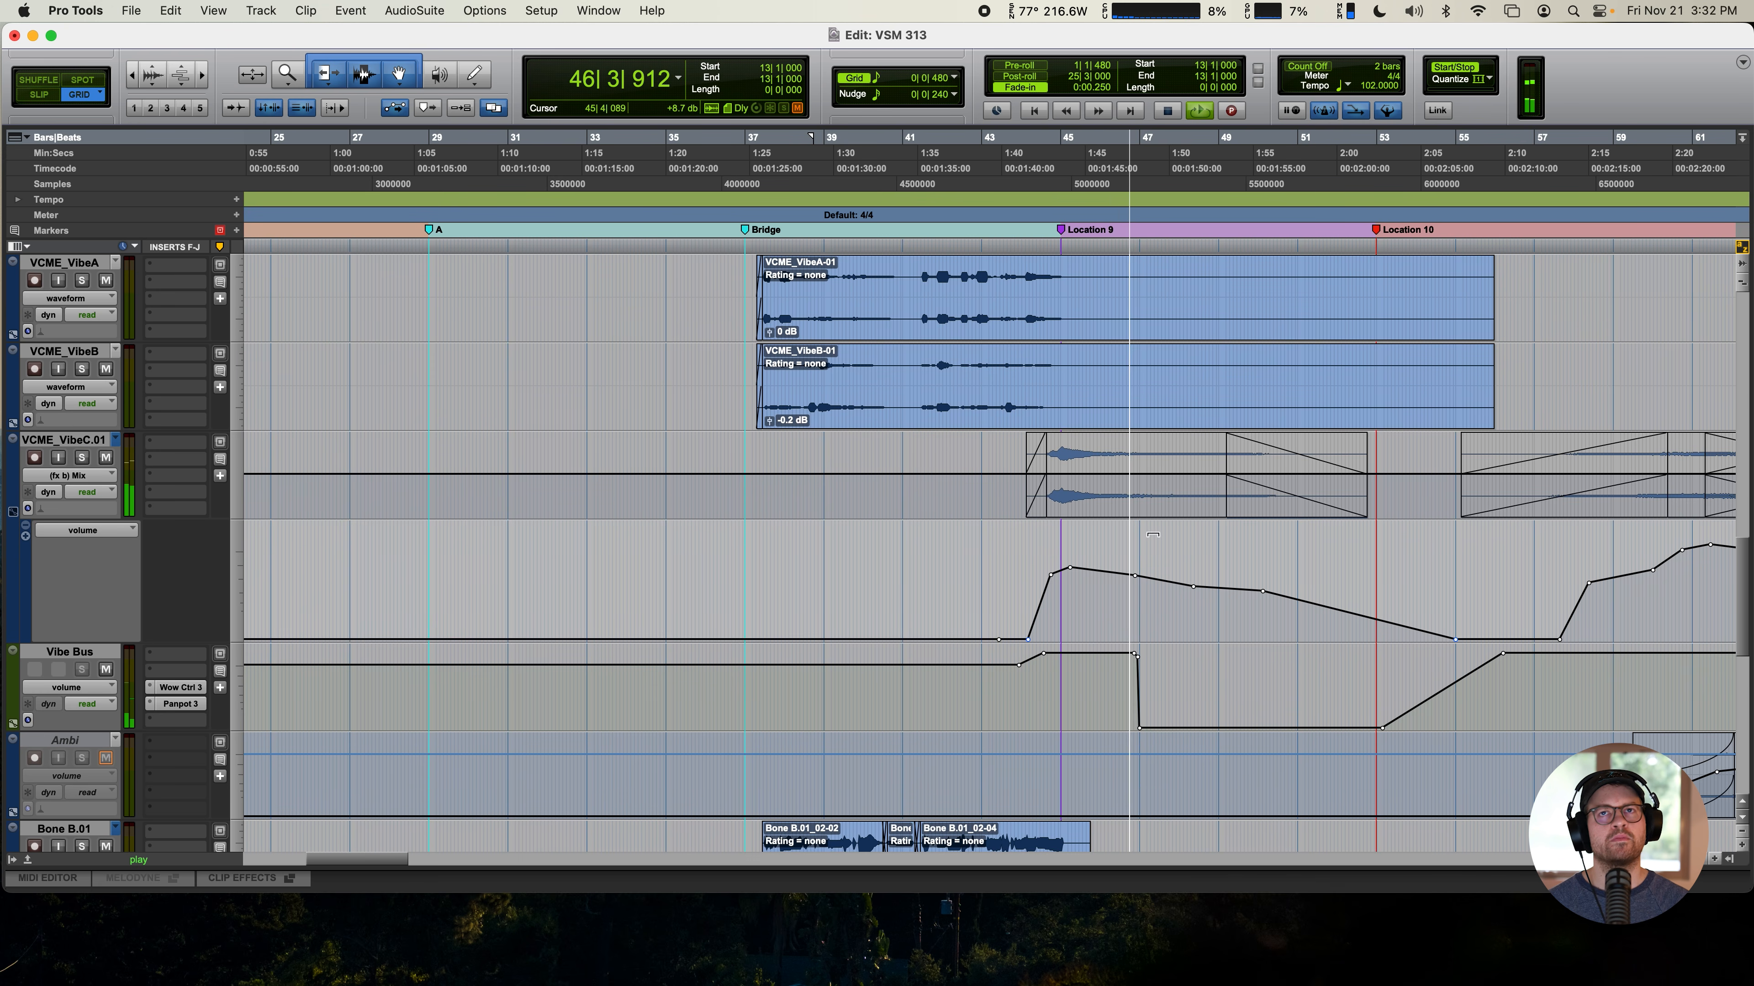
- Look through the session's tracks and their inserts, from the Lohi automation lanes down to the Bone tracks, during playback
scroll(1153, 534, "up", 5)
key("r")
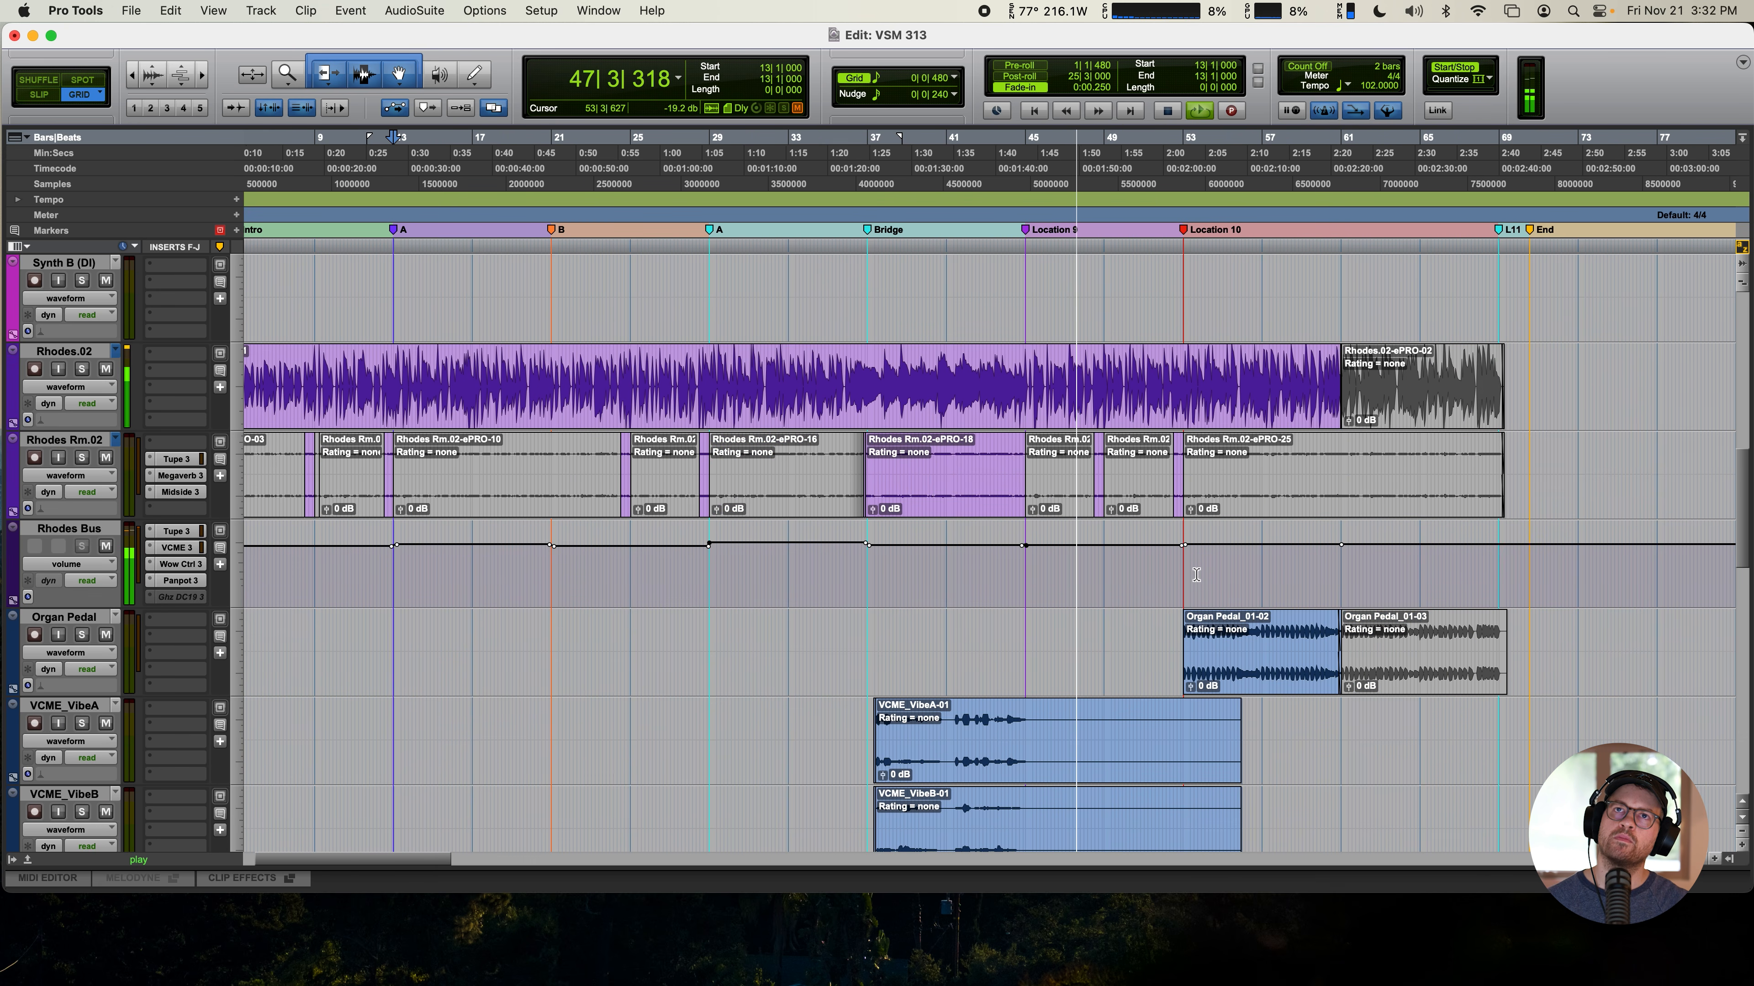
scroll(1196, 574, "down", 3)
scroll(1194, 580, "right", 8)
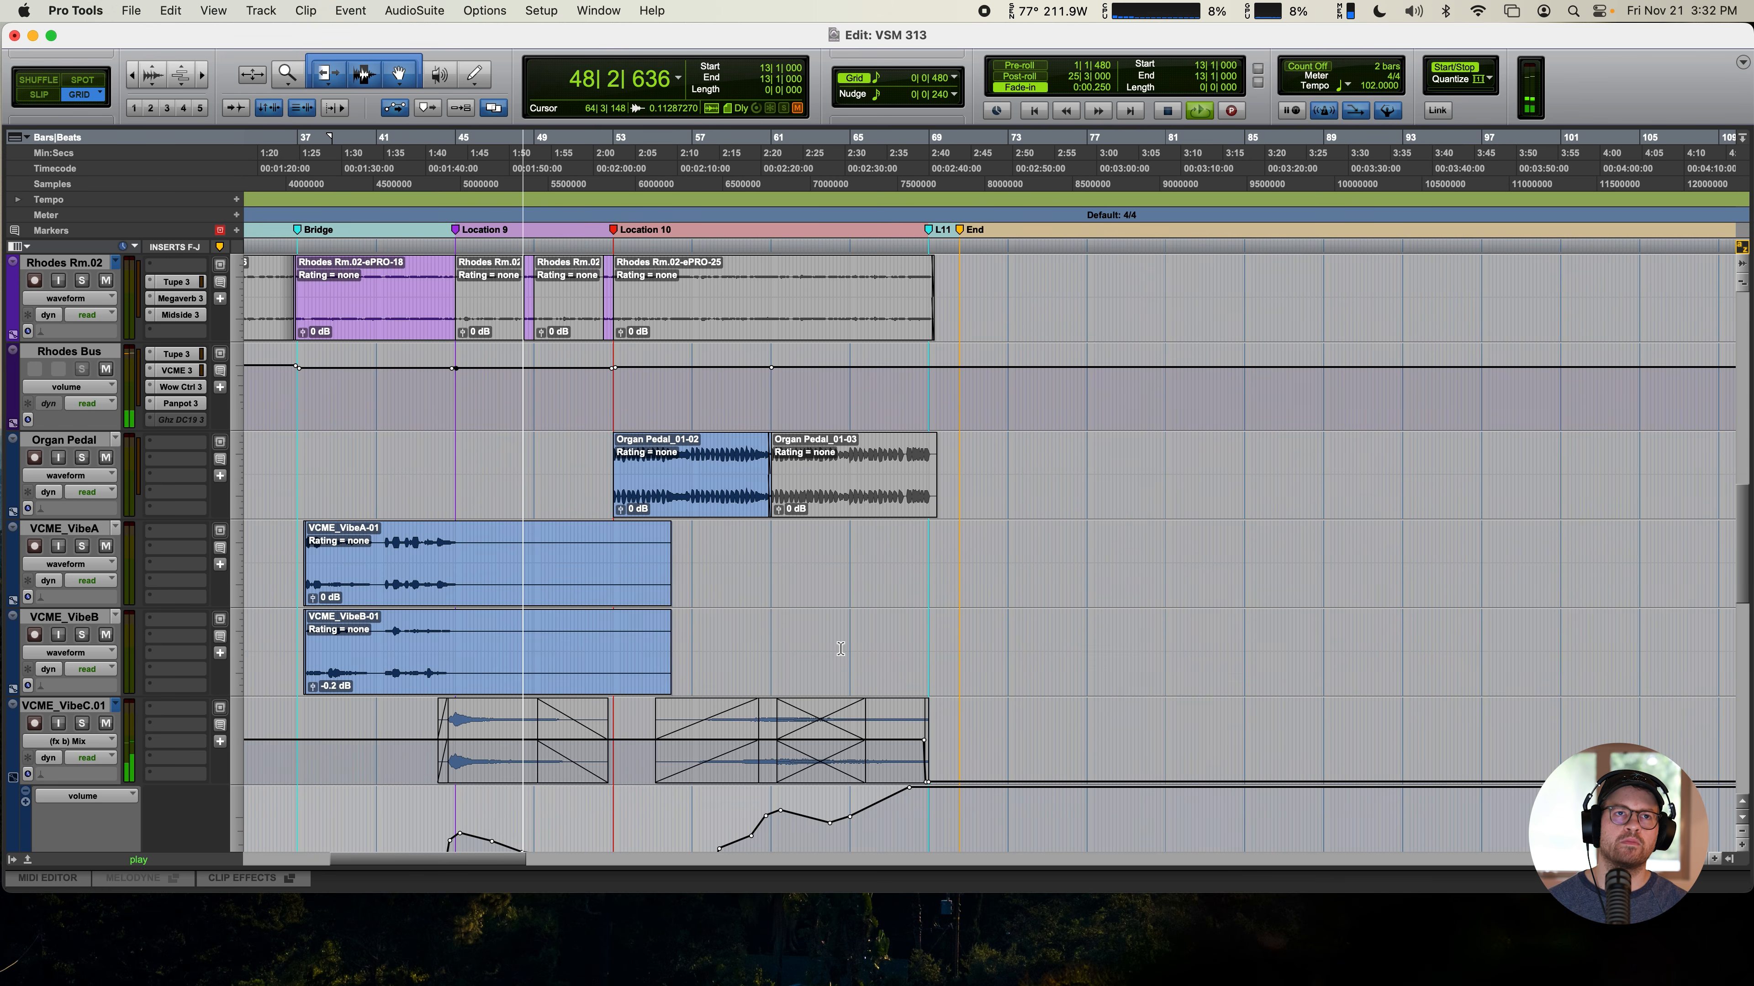
scroll(841, 648, "down", 5)
scroll(840, 648, "up", 15)
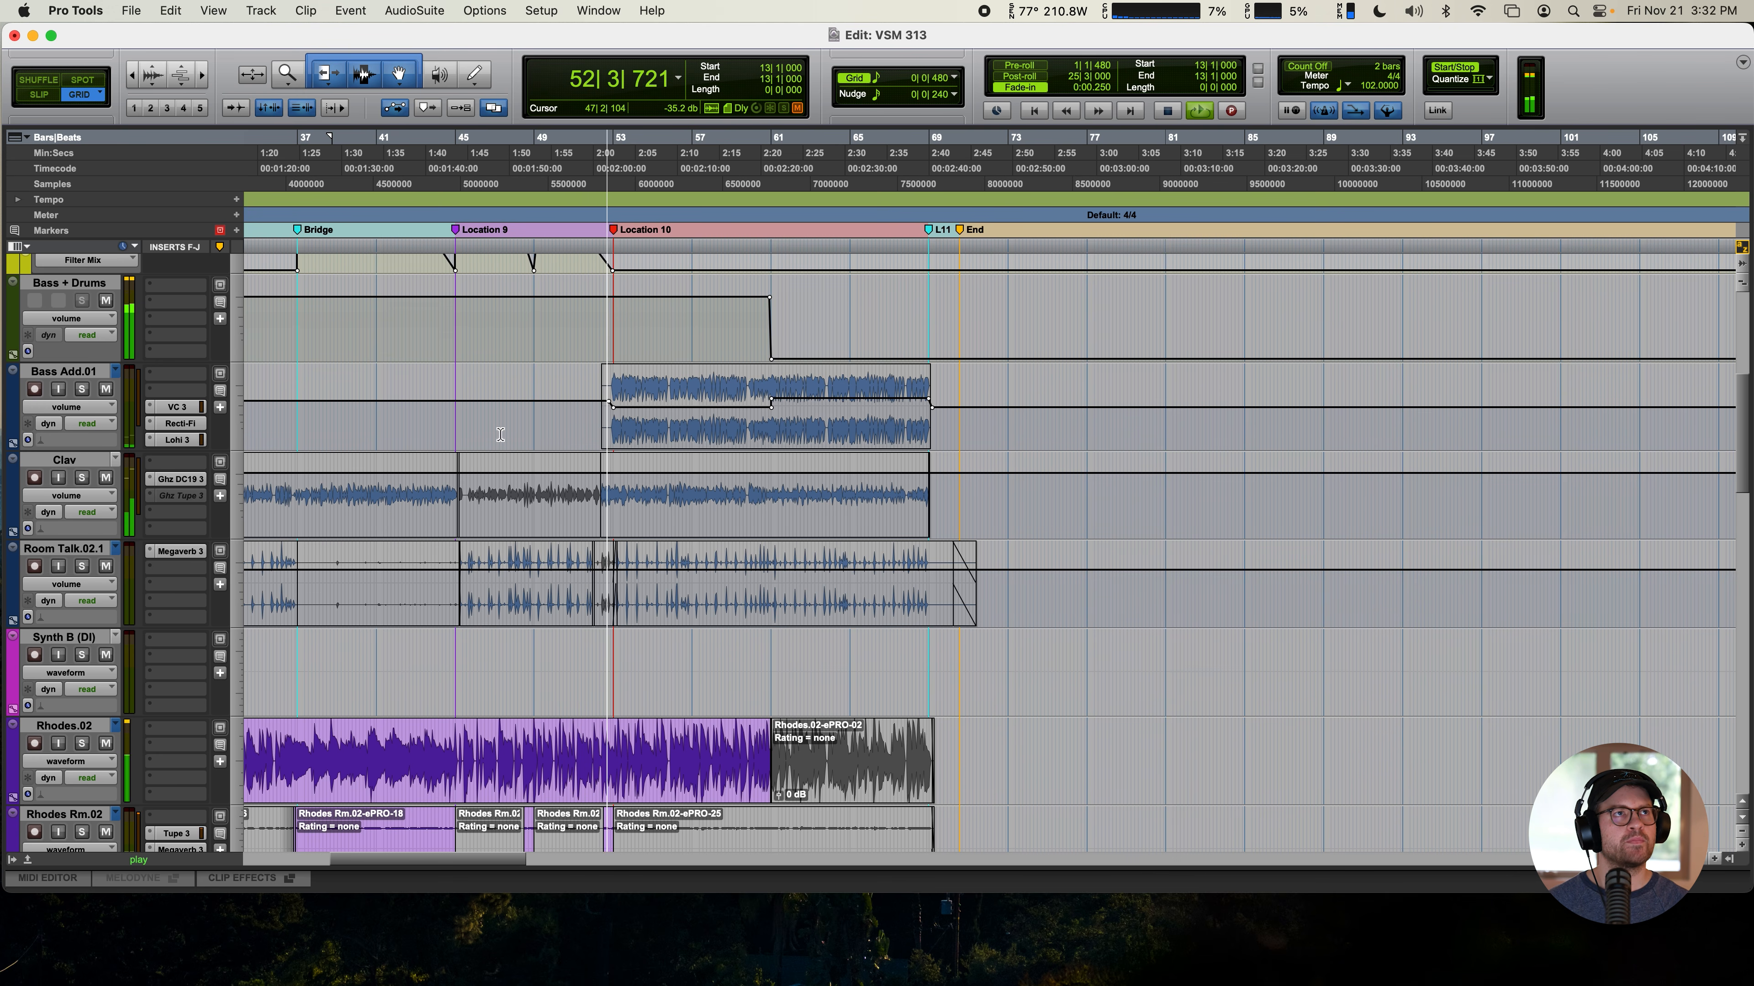
scroll(500, 434, "up", 3)
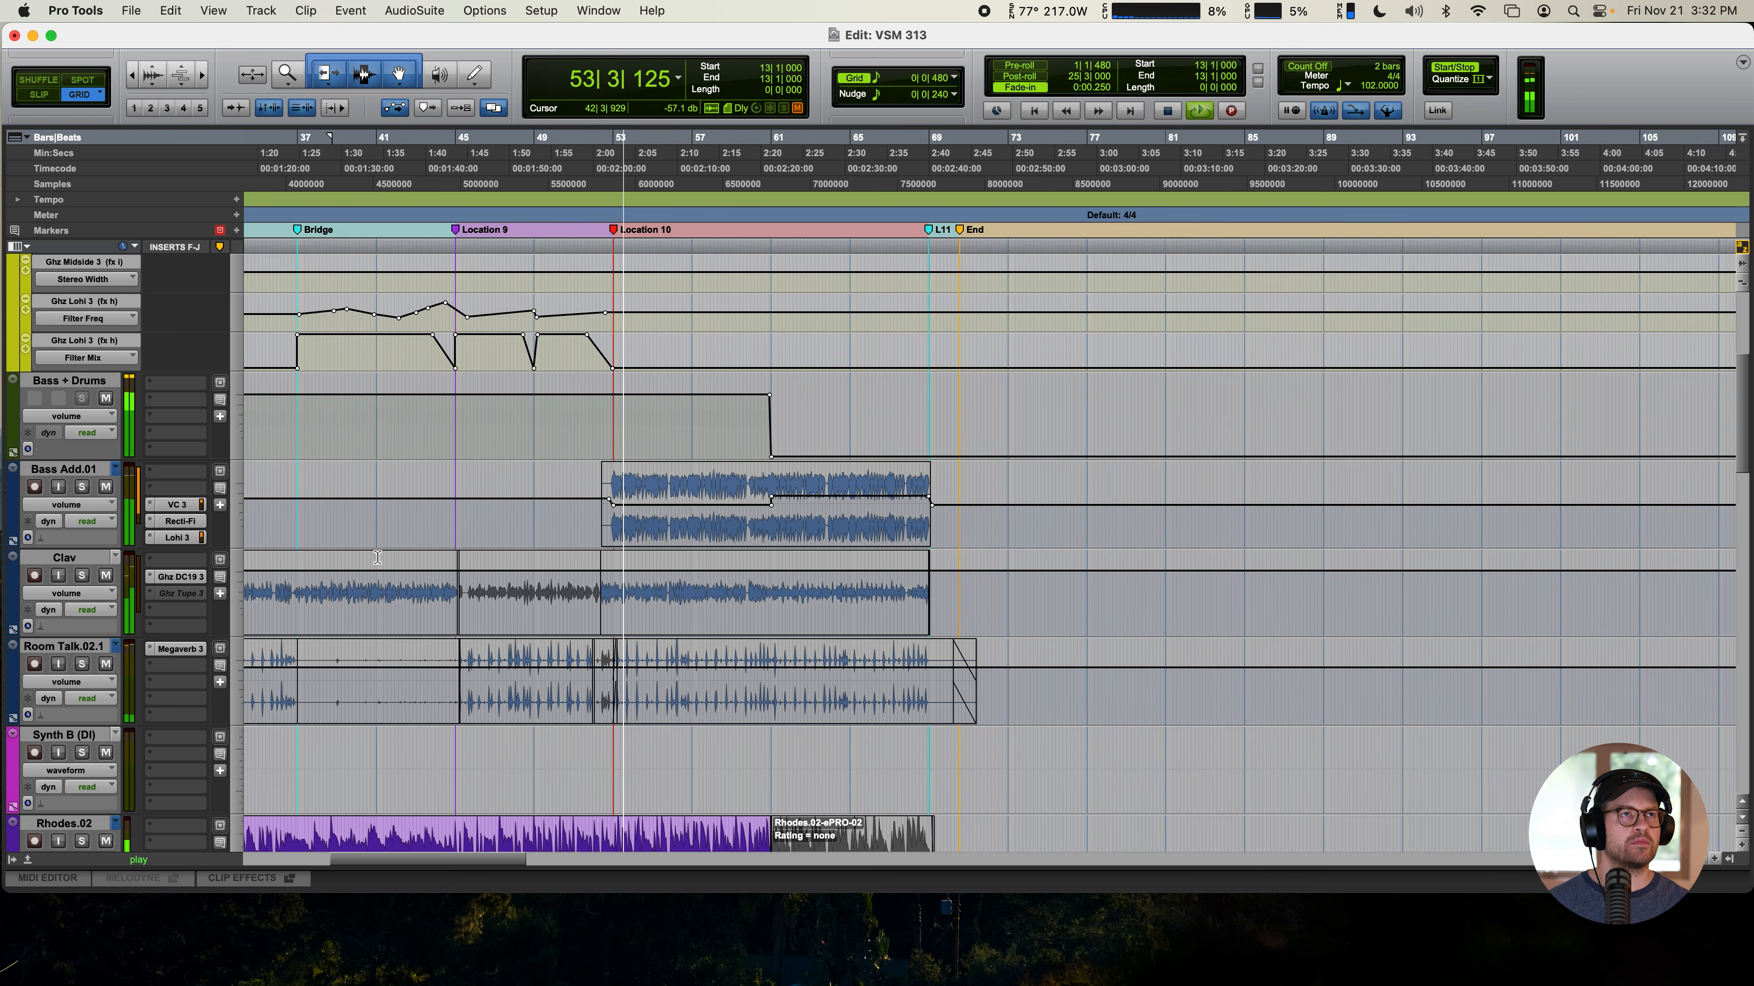
scroll(370, 672, "down", 2)
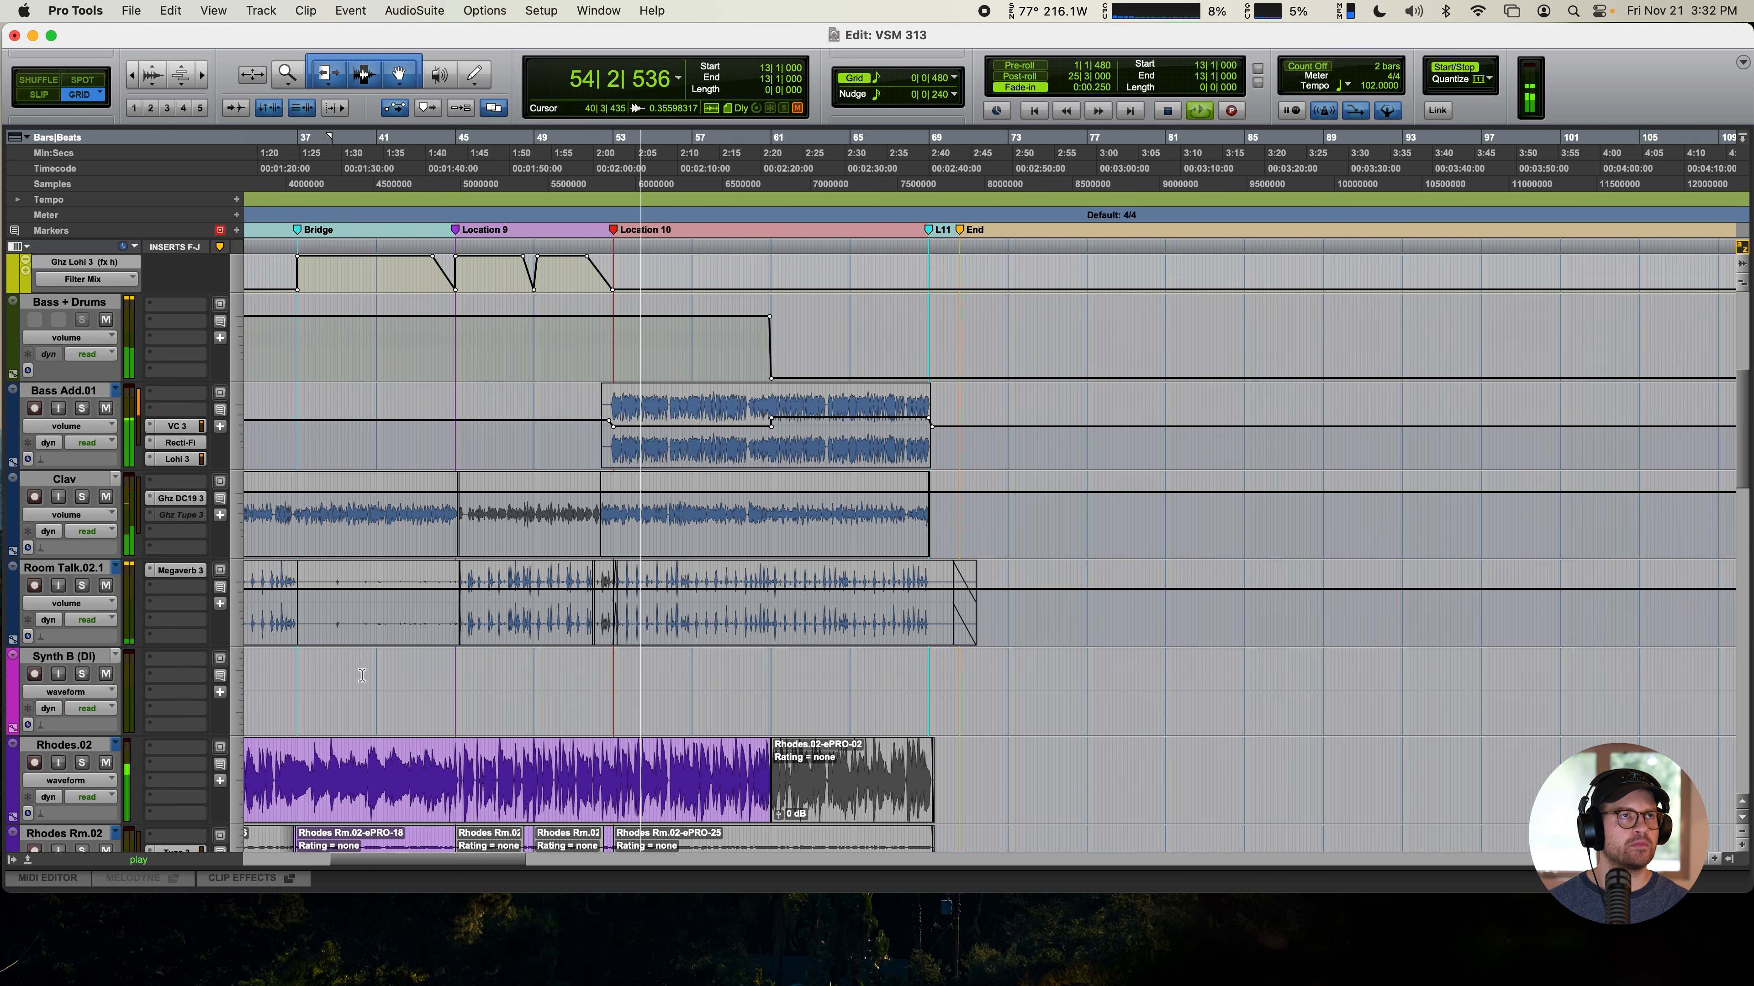
scroll(410, 608, "down", 15)
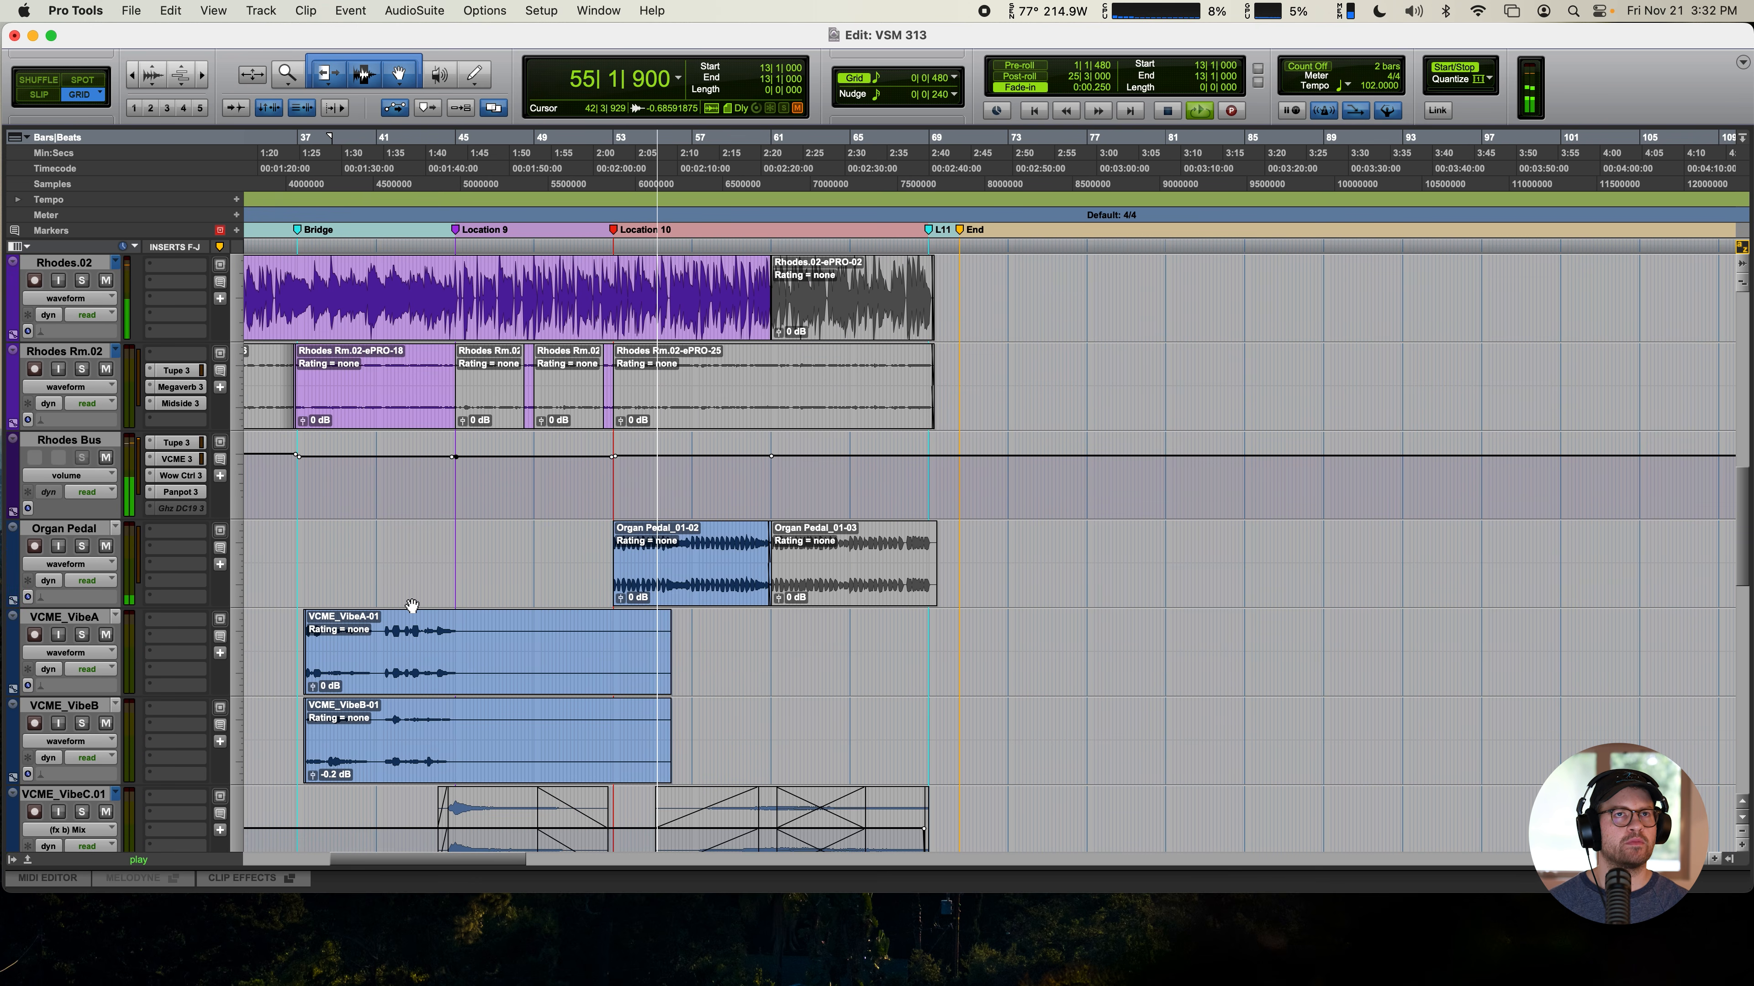
scroll(419, 594, "down", 7)
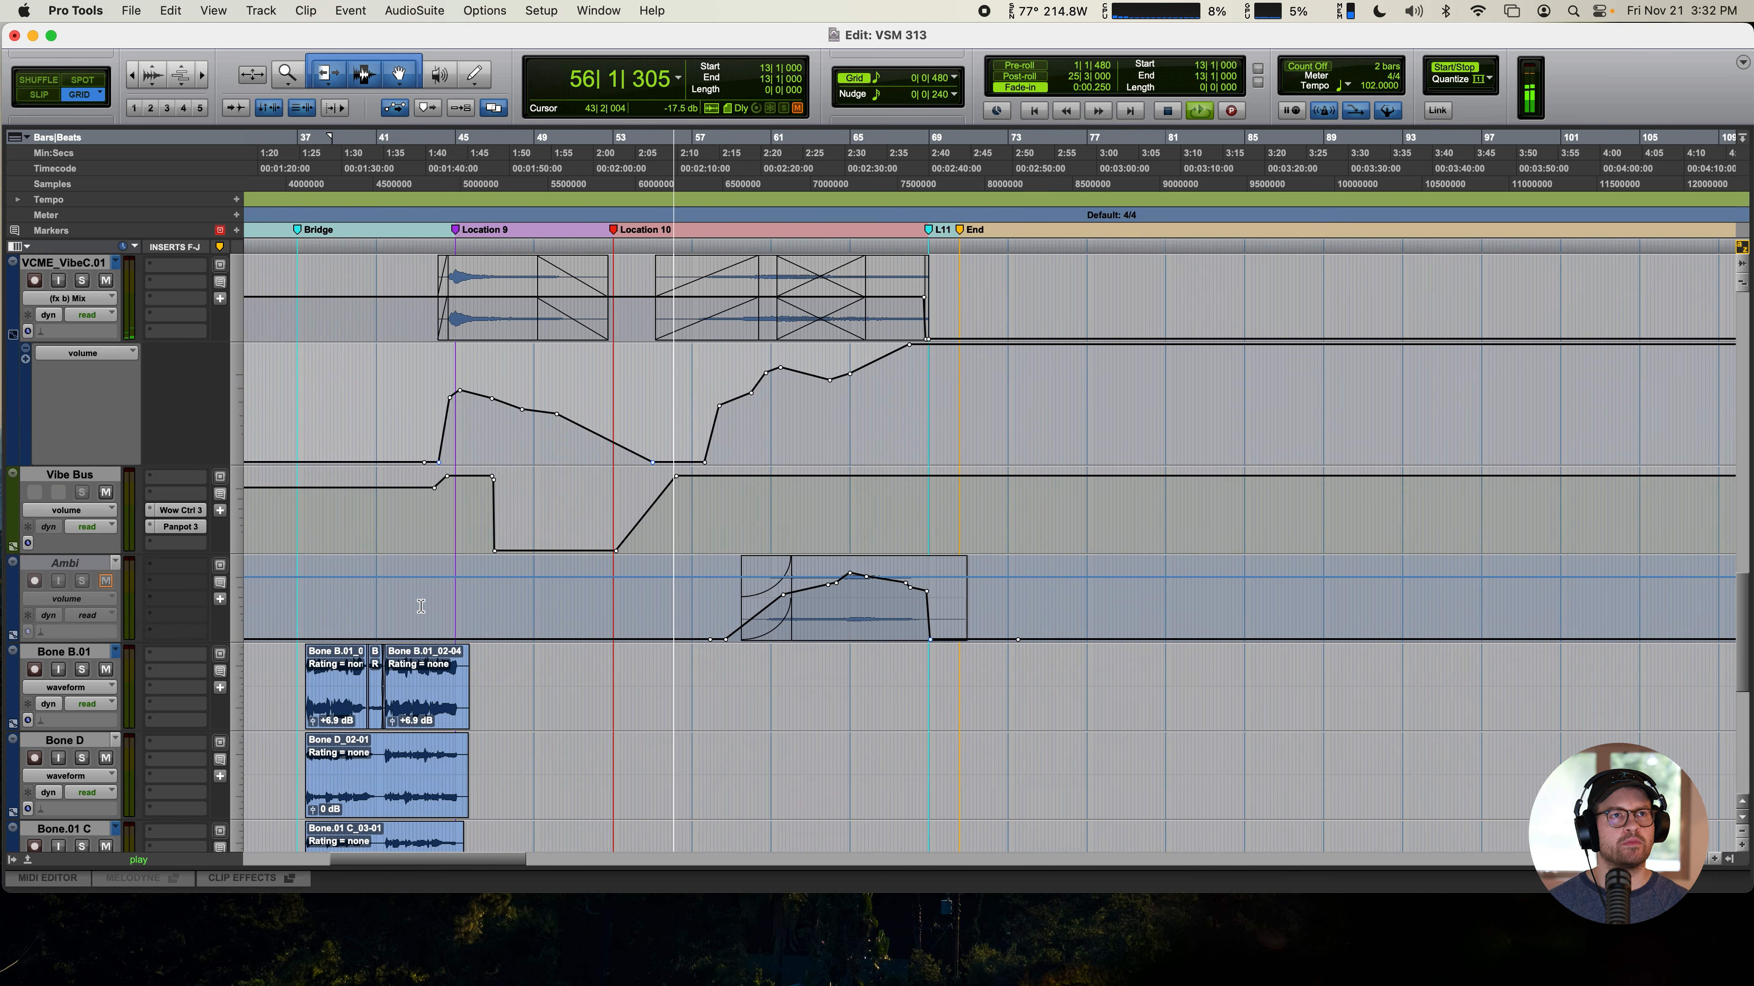
scroll(435, 615, "up", 15)
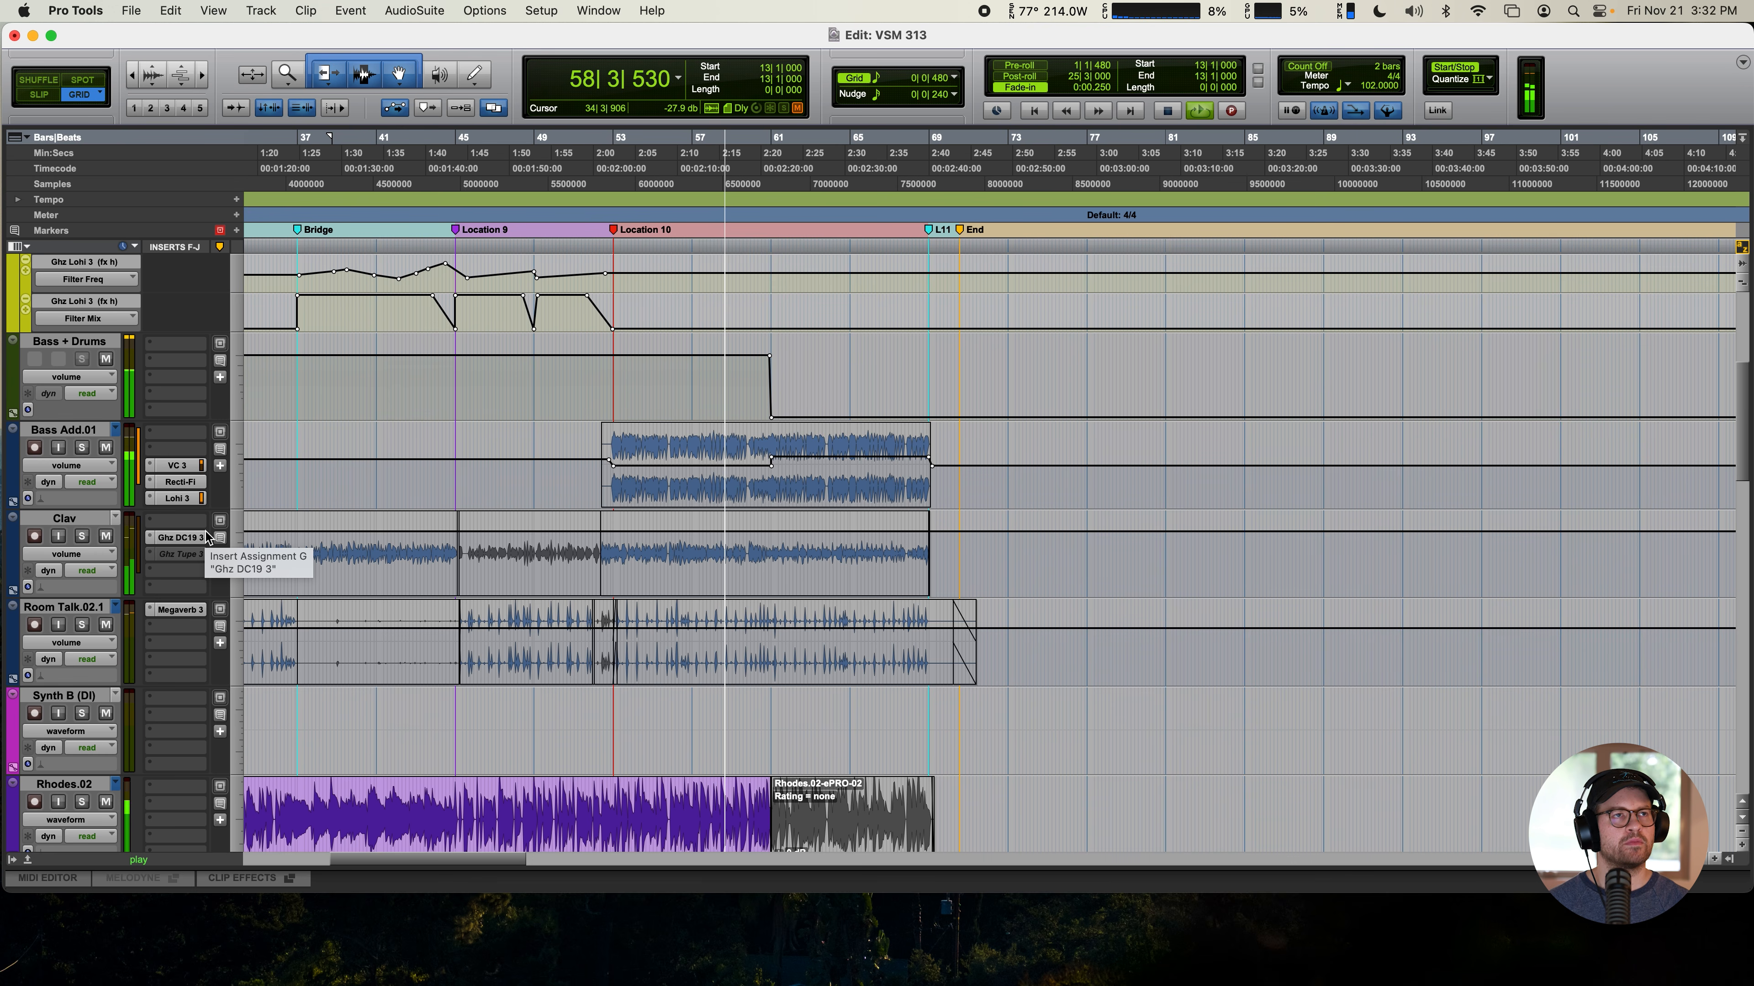
- Solo Room Talk.02.1, open its Megaverb, and play from the first A marker
left_click(81, 625)
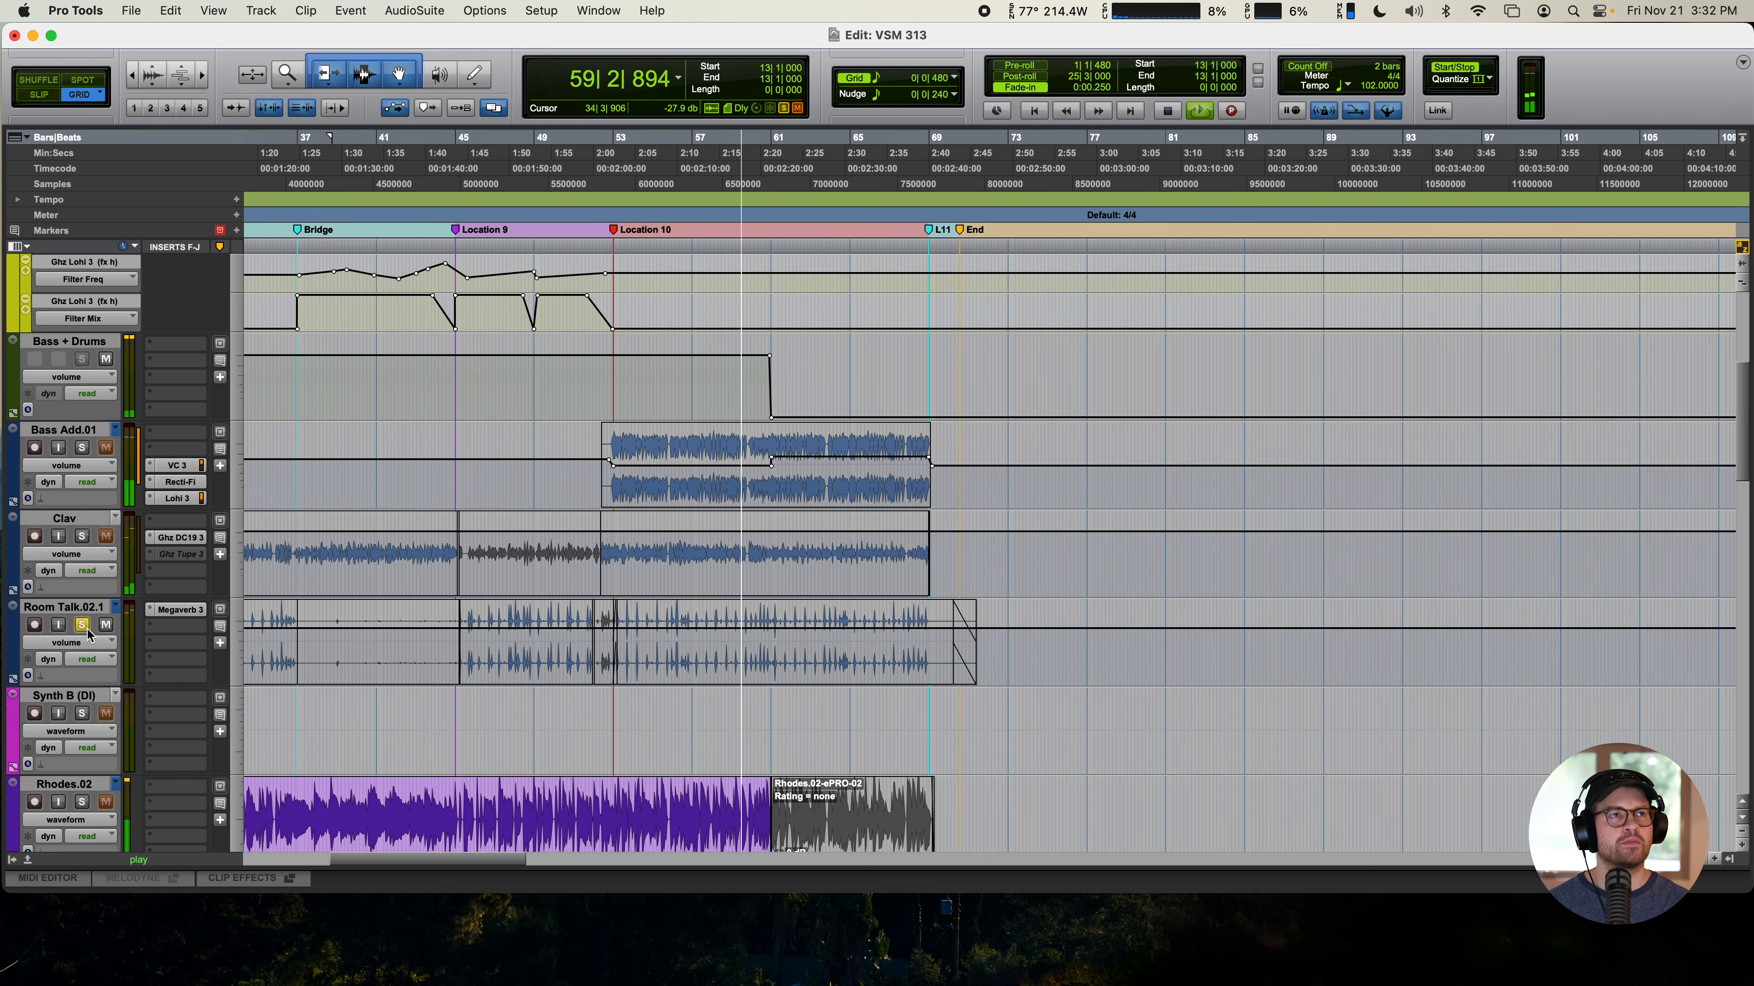
left_click(177, 609)
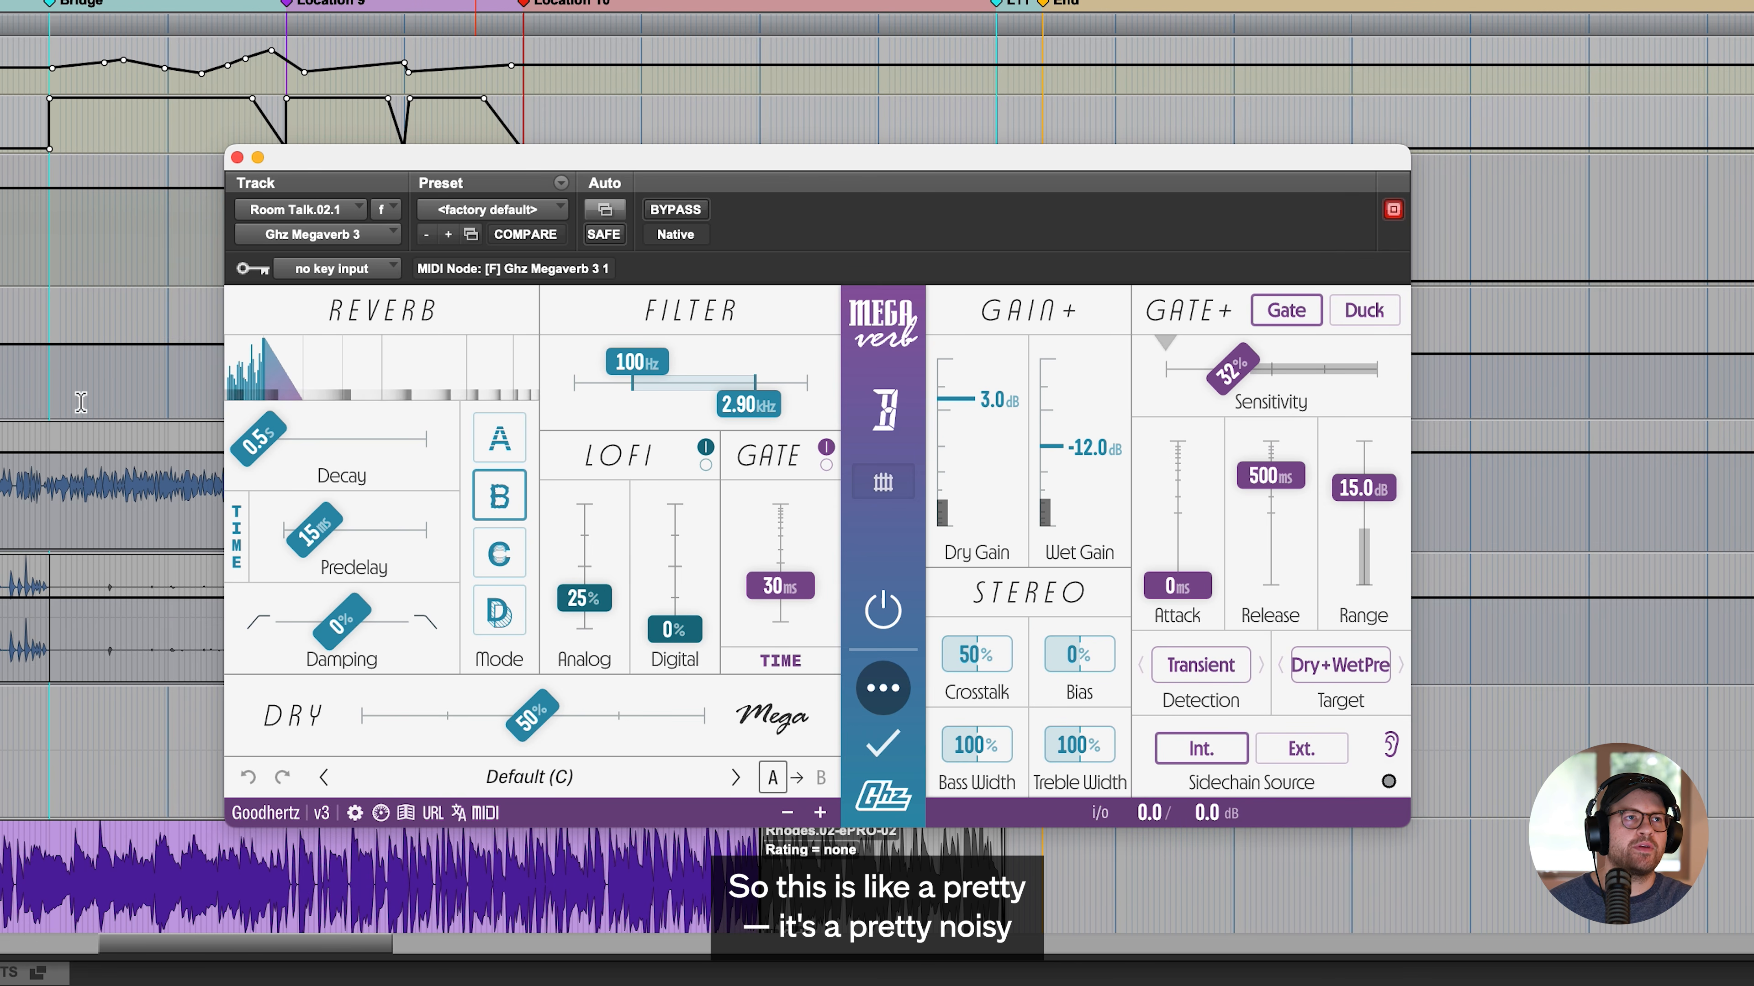
scroll(57, 364, "left", 10)
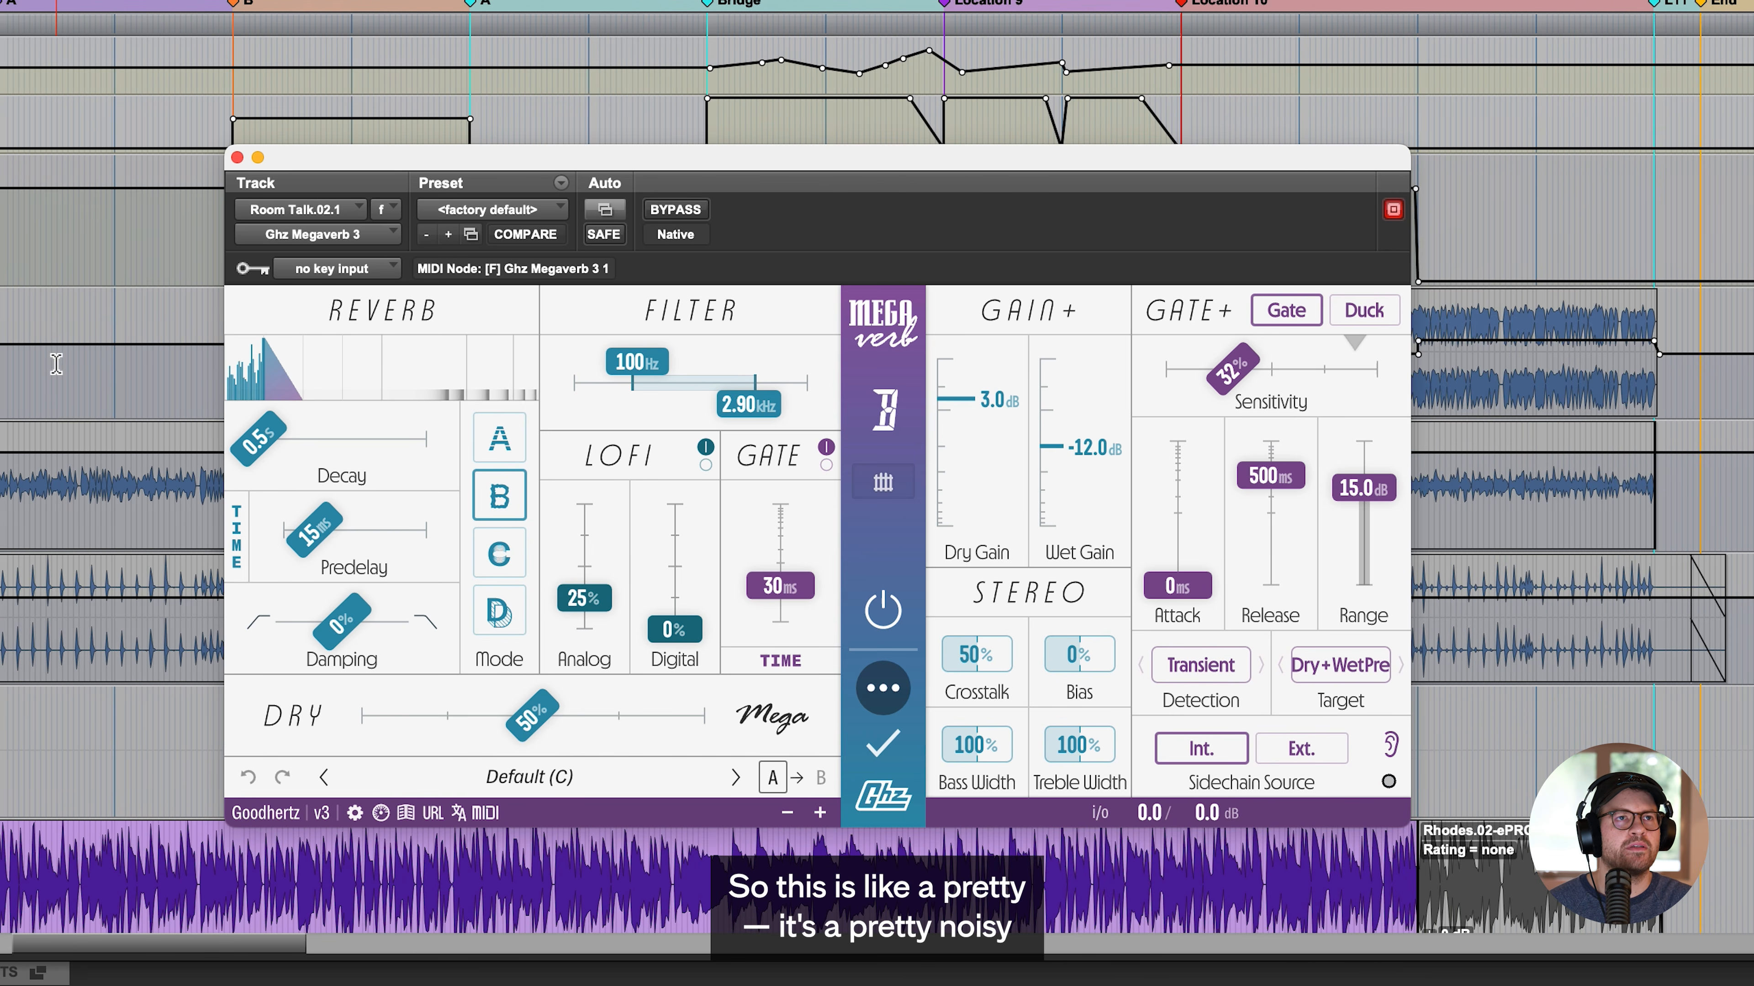
left_click(121, 351)
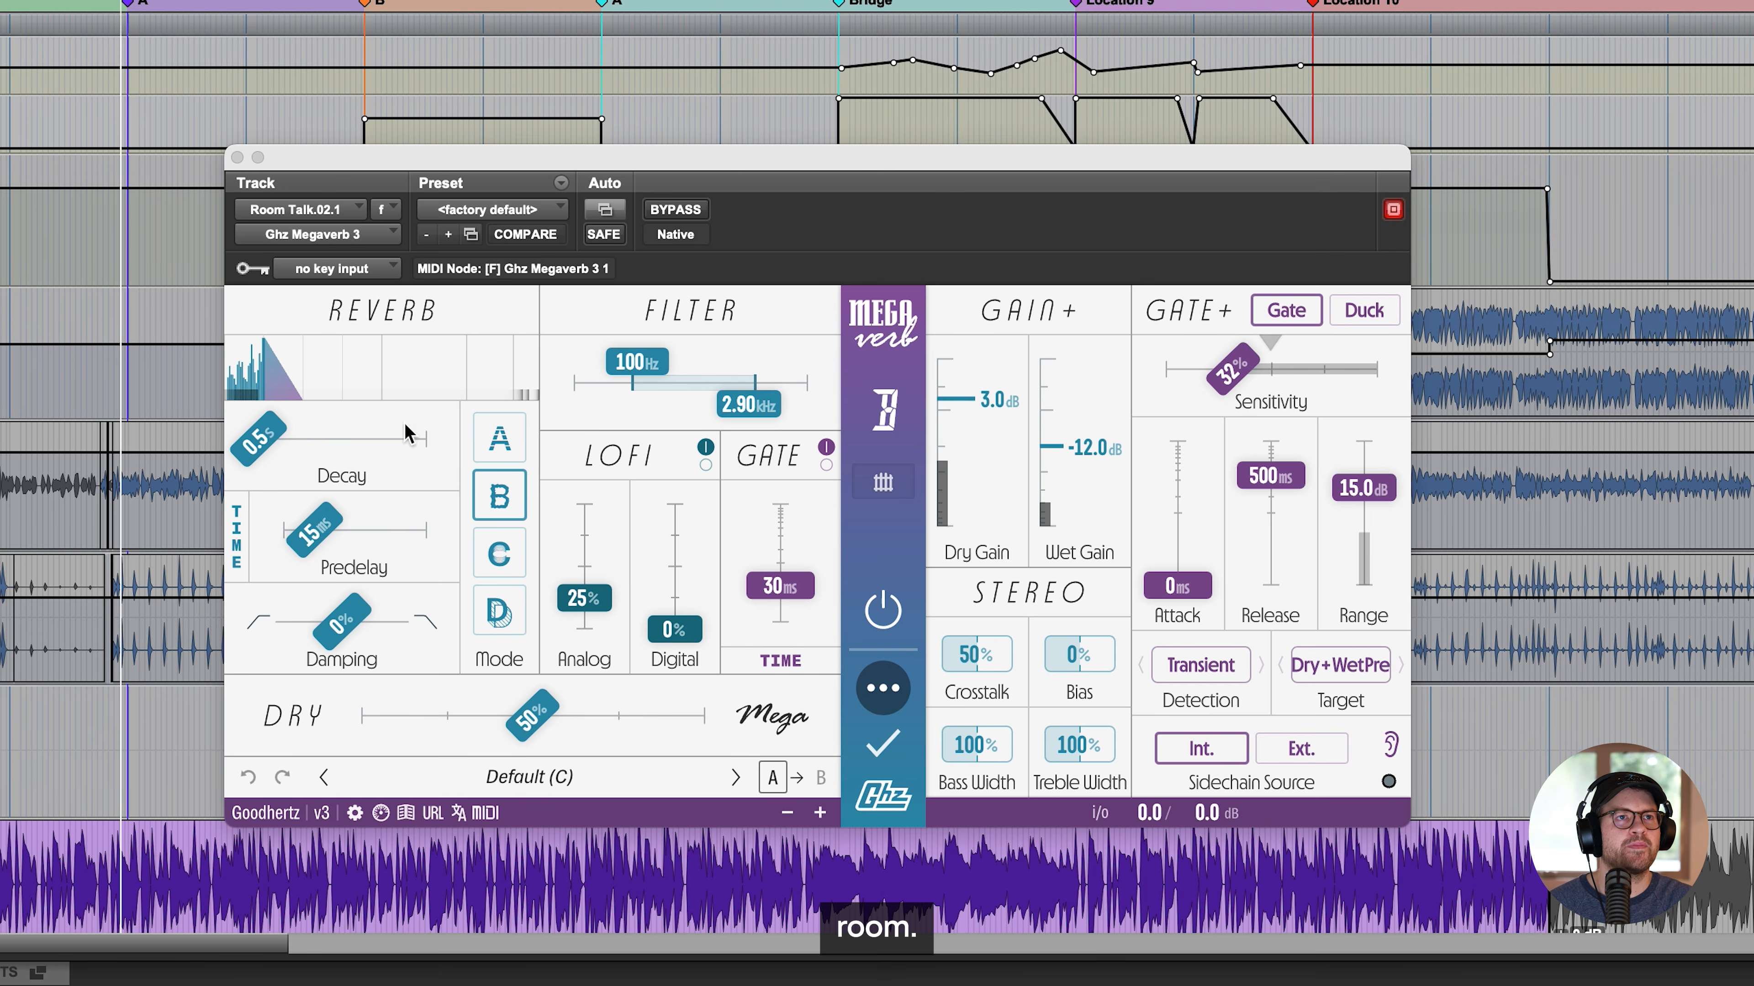
- Compare the Room Talk playback with Megaverb off and on, and close the plugin
left_click(889, 612)
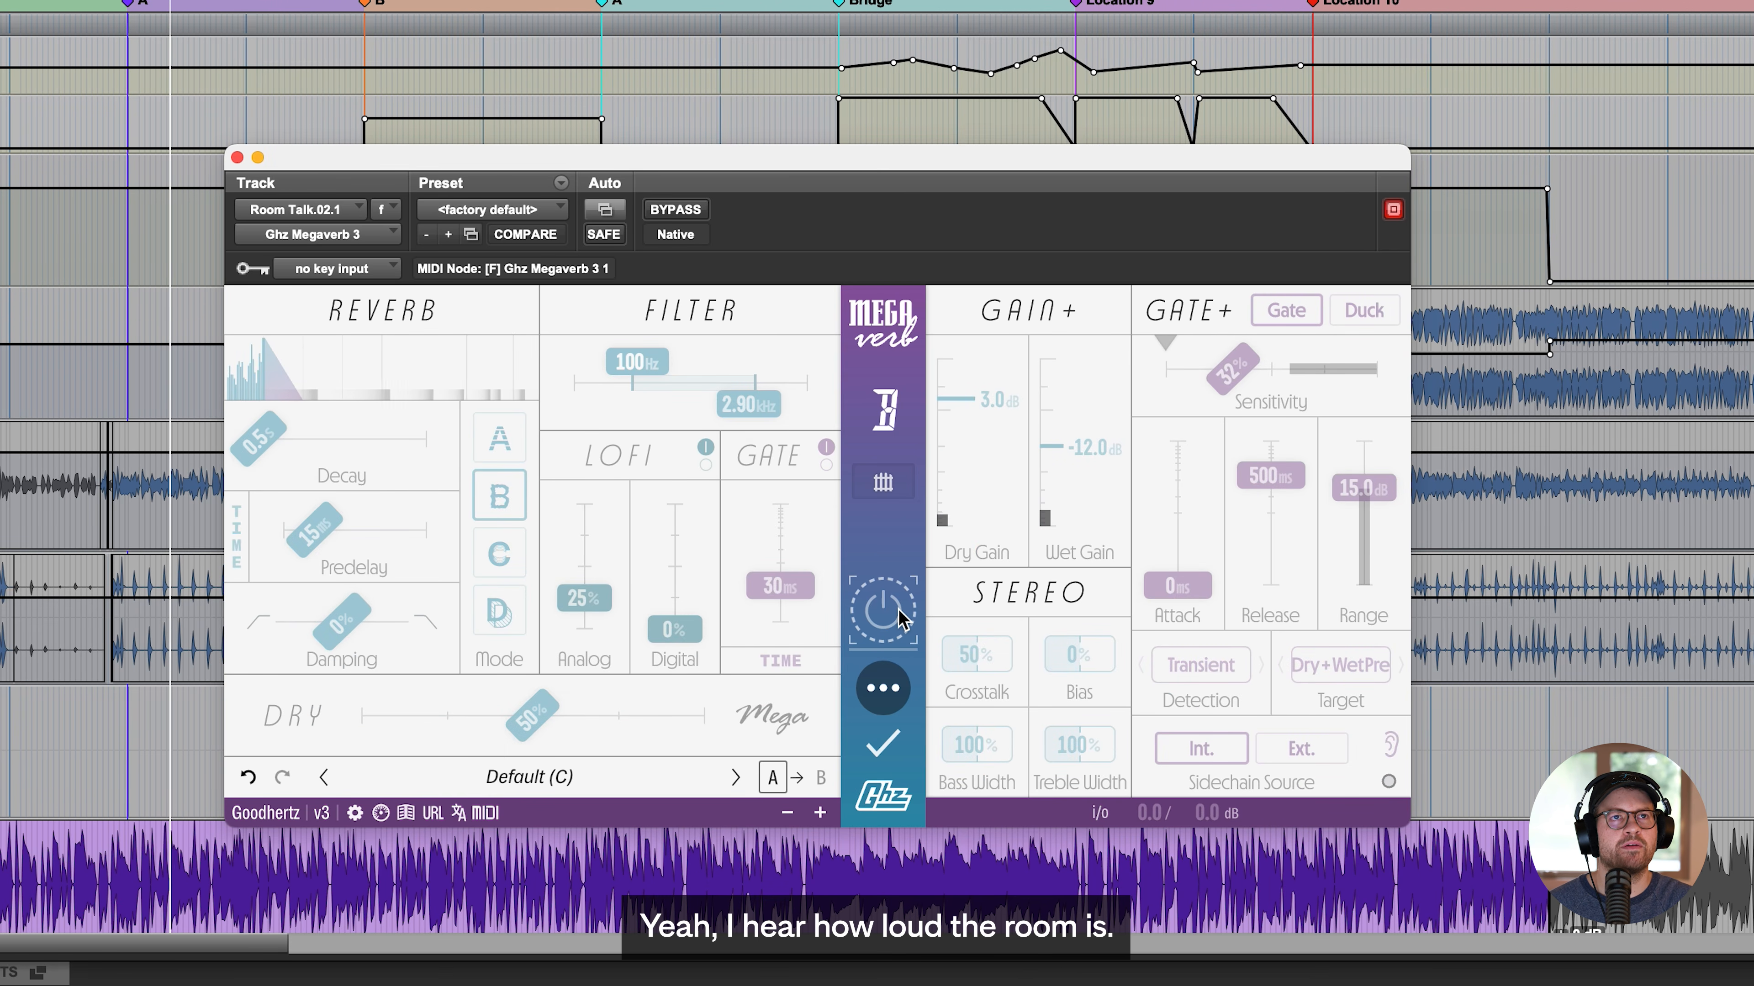
left_click(888, 614)
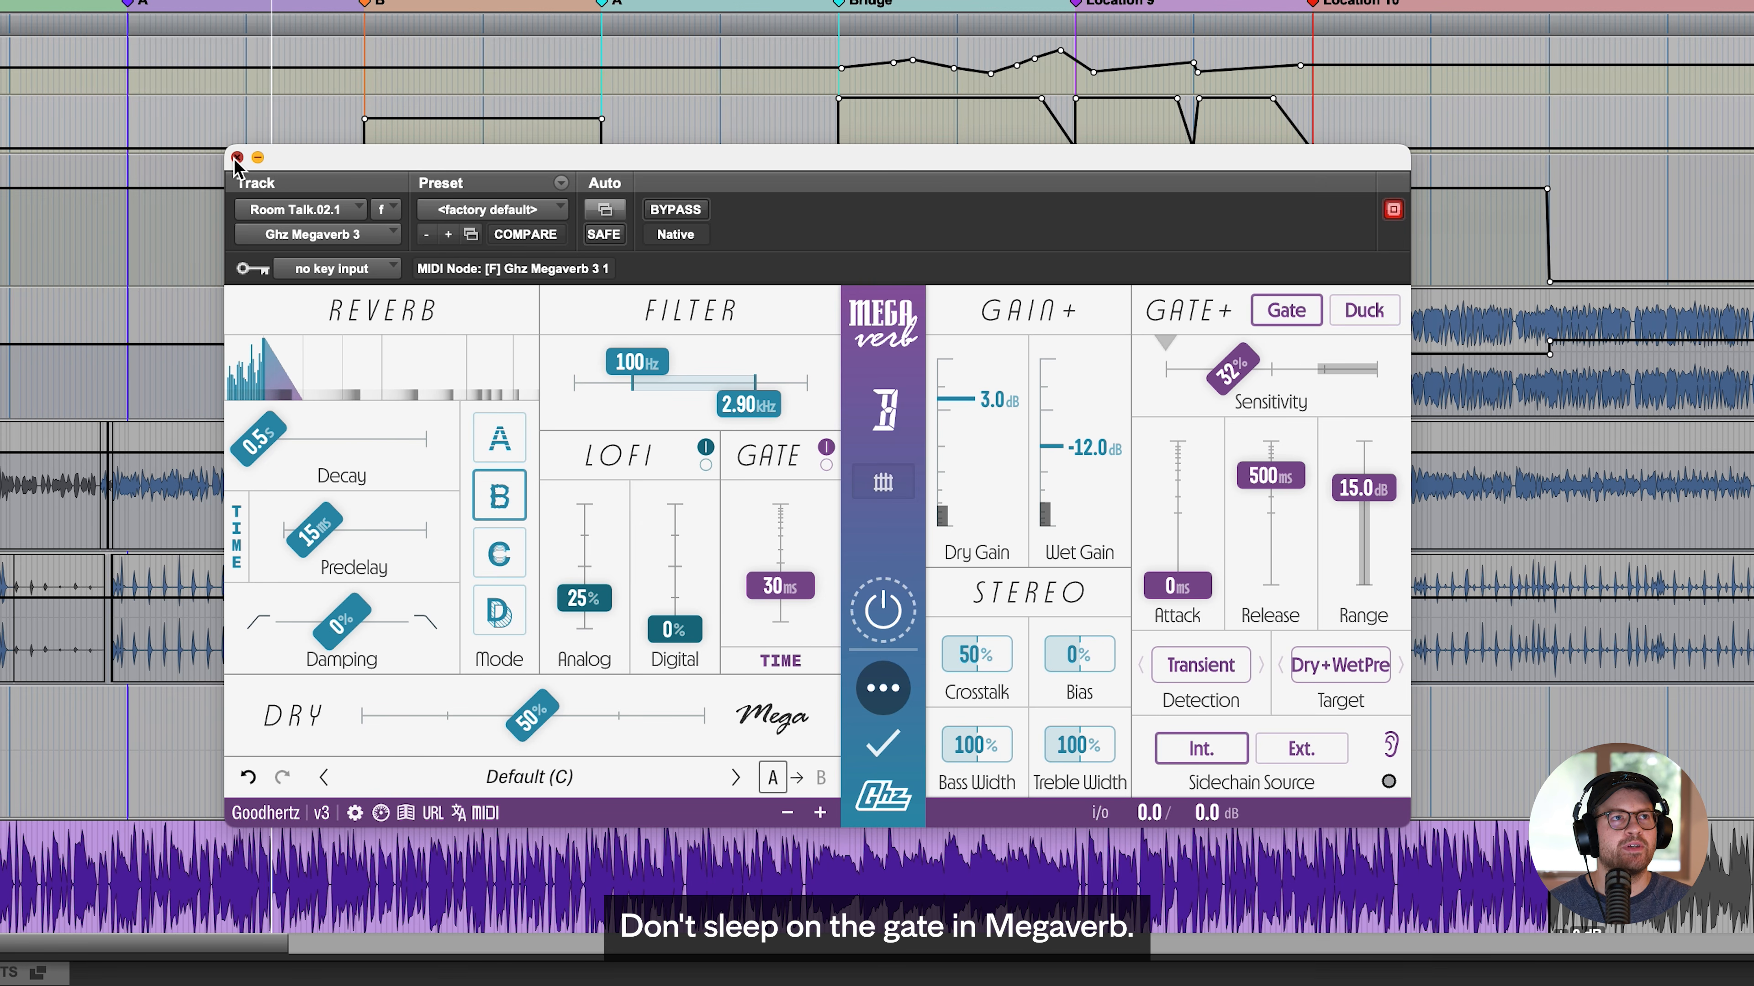
left_click(258, 158)
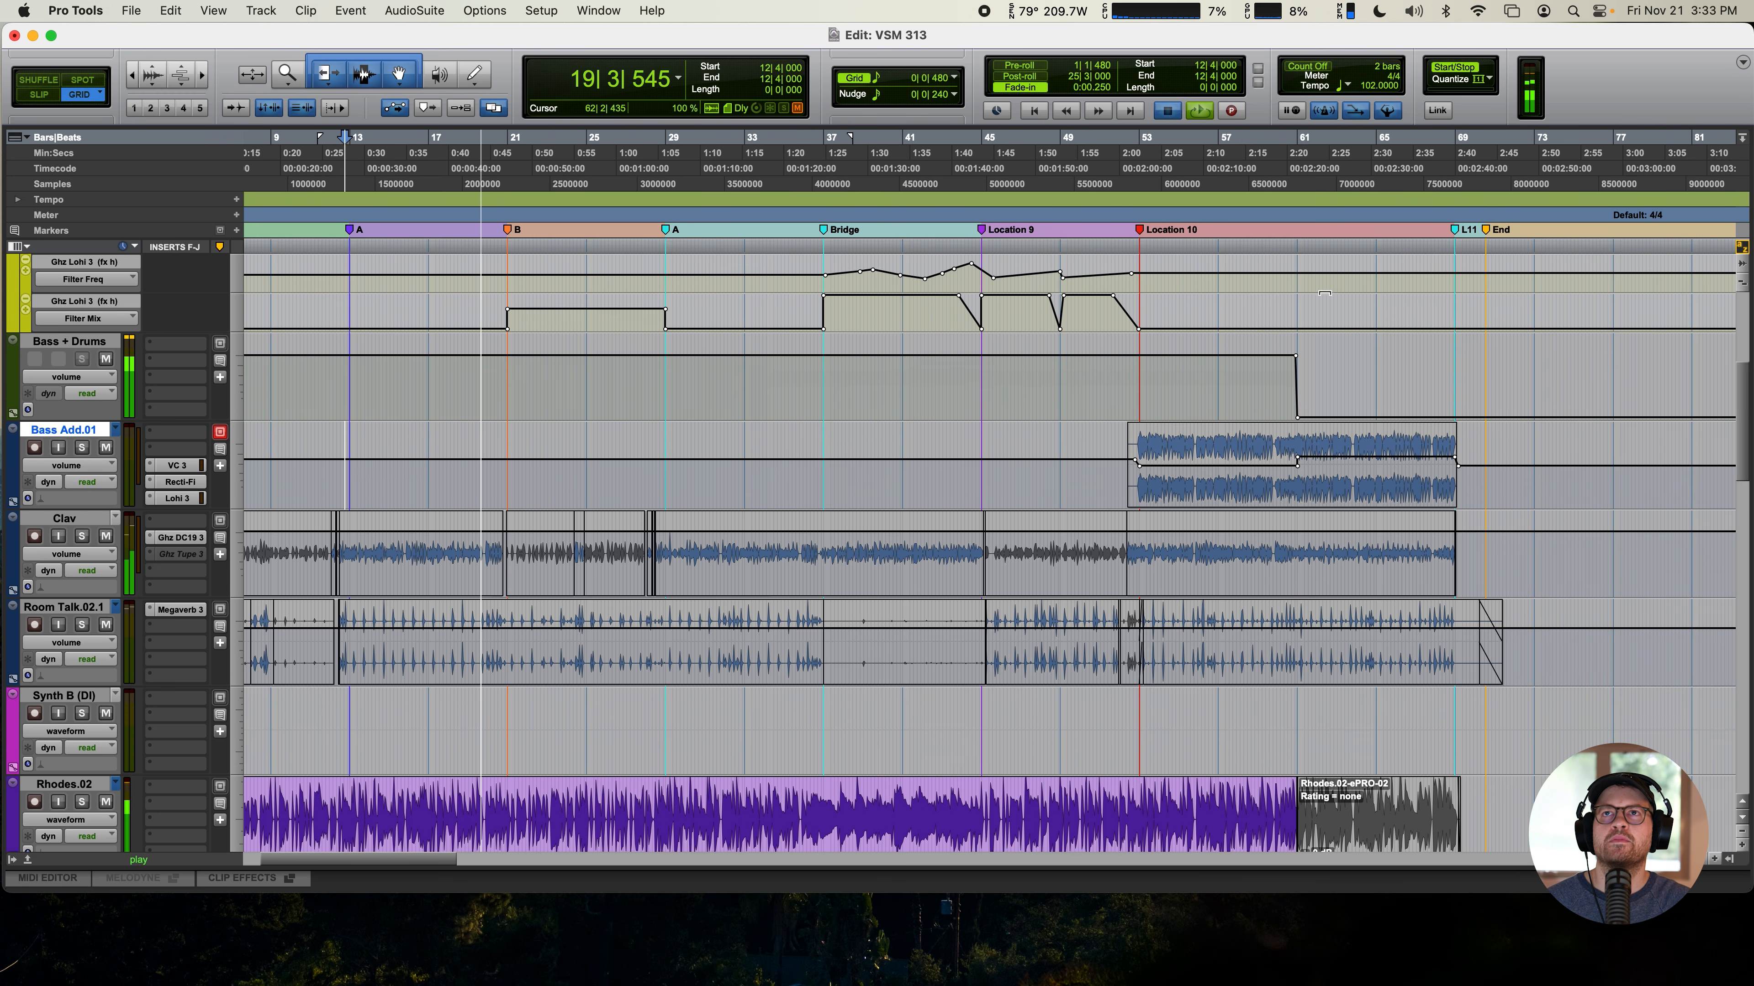
- Restart playback from bar 59, shortly before the volume drop on the Bass + Drums track
key("space")
left_click(1261, 387)
key("space")
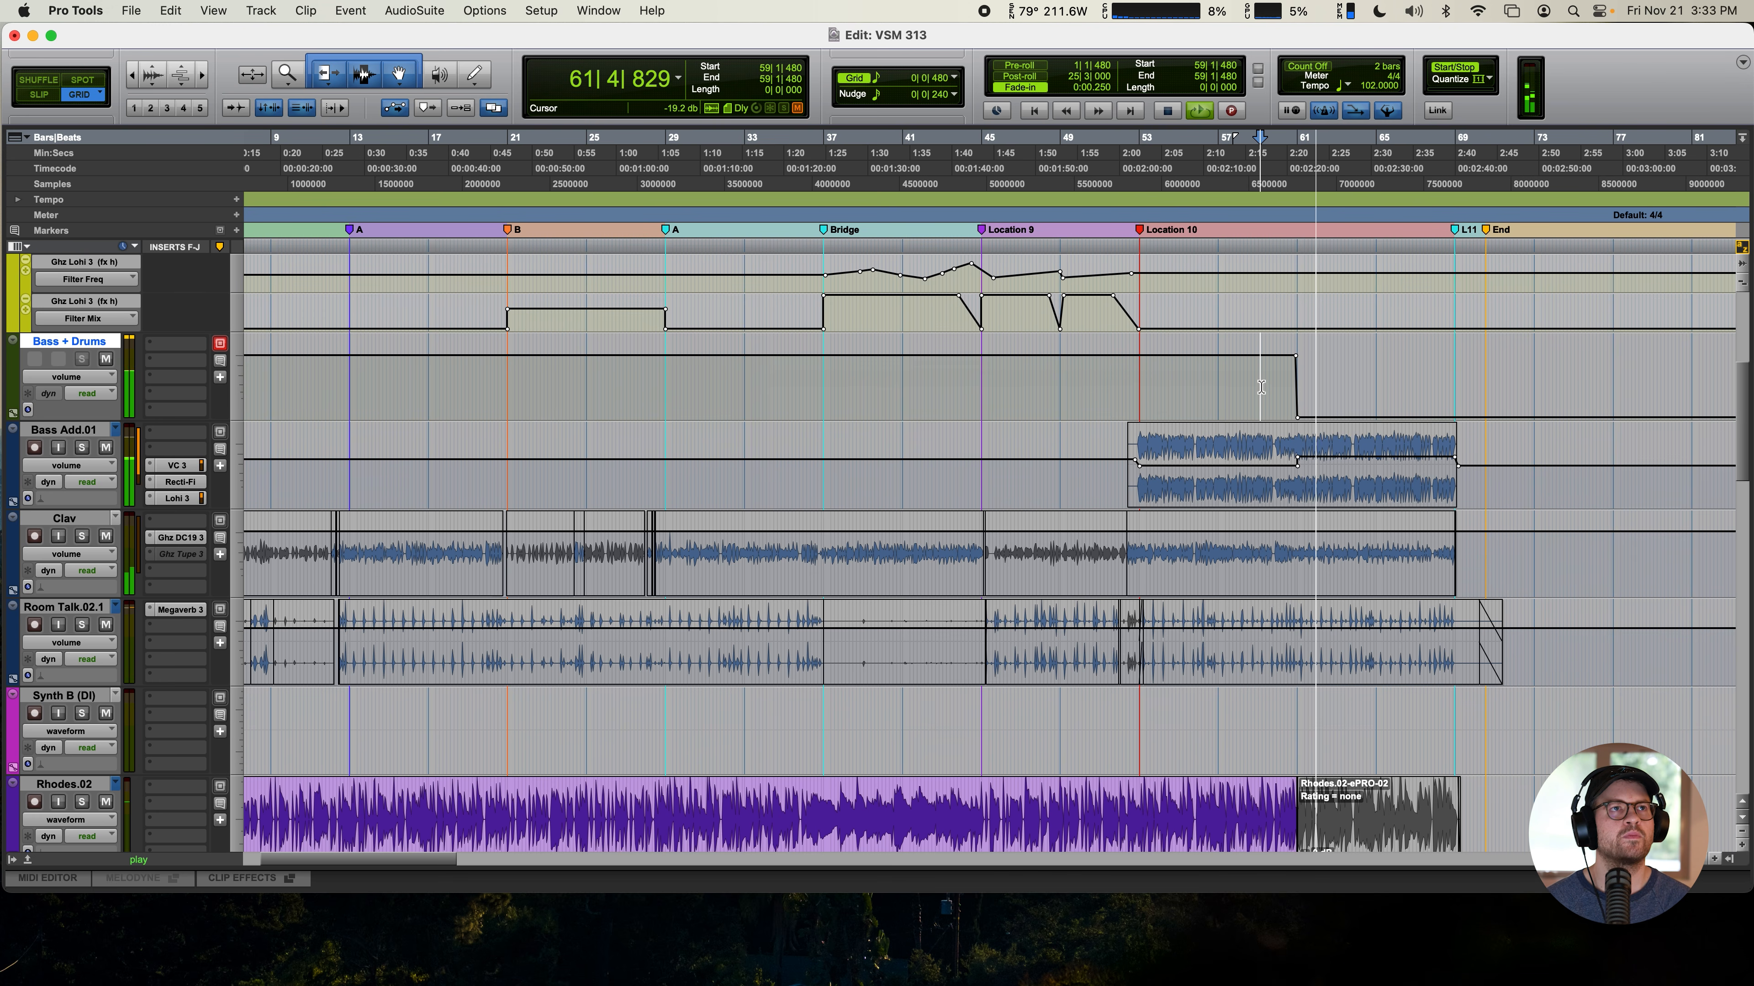
- Solo the Clav track, open its DC19, and set delay A to an eighth note (294 ms)
scroll(758, 568, "down", 5)
scroll(758, 569, "down", 8)
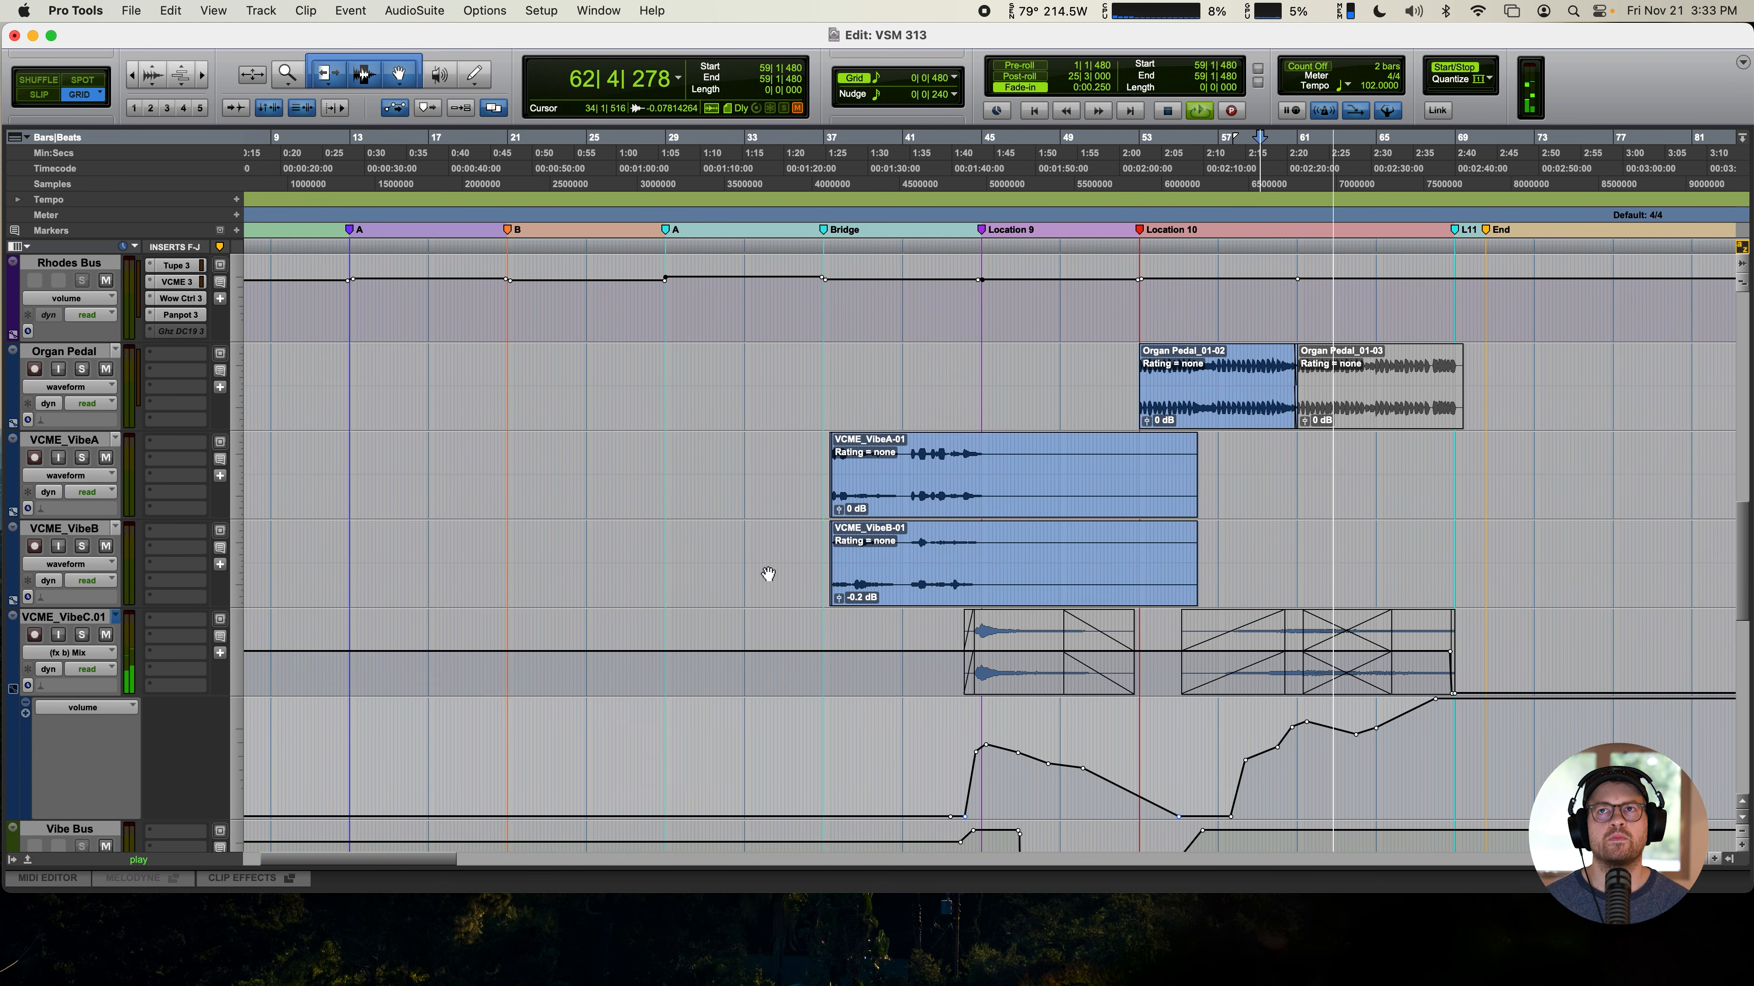
scroll(768, 579, "up", 8)
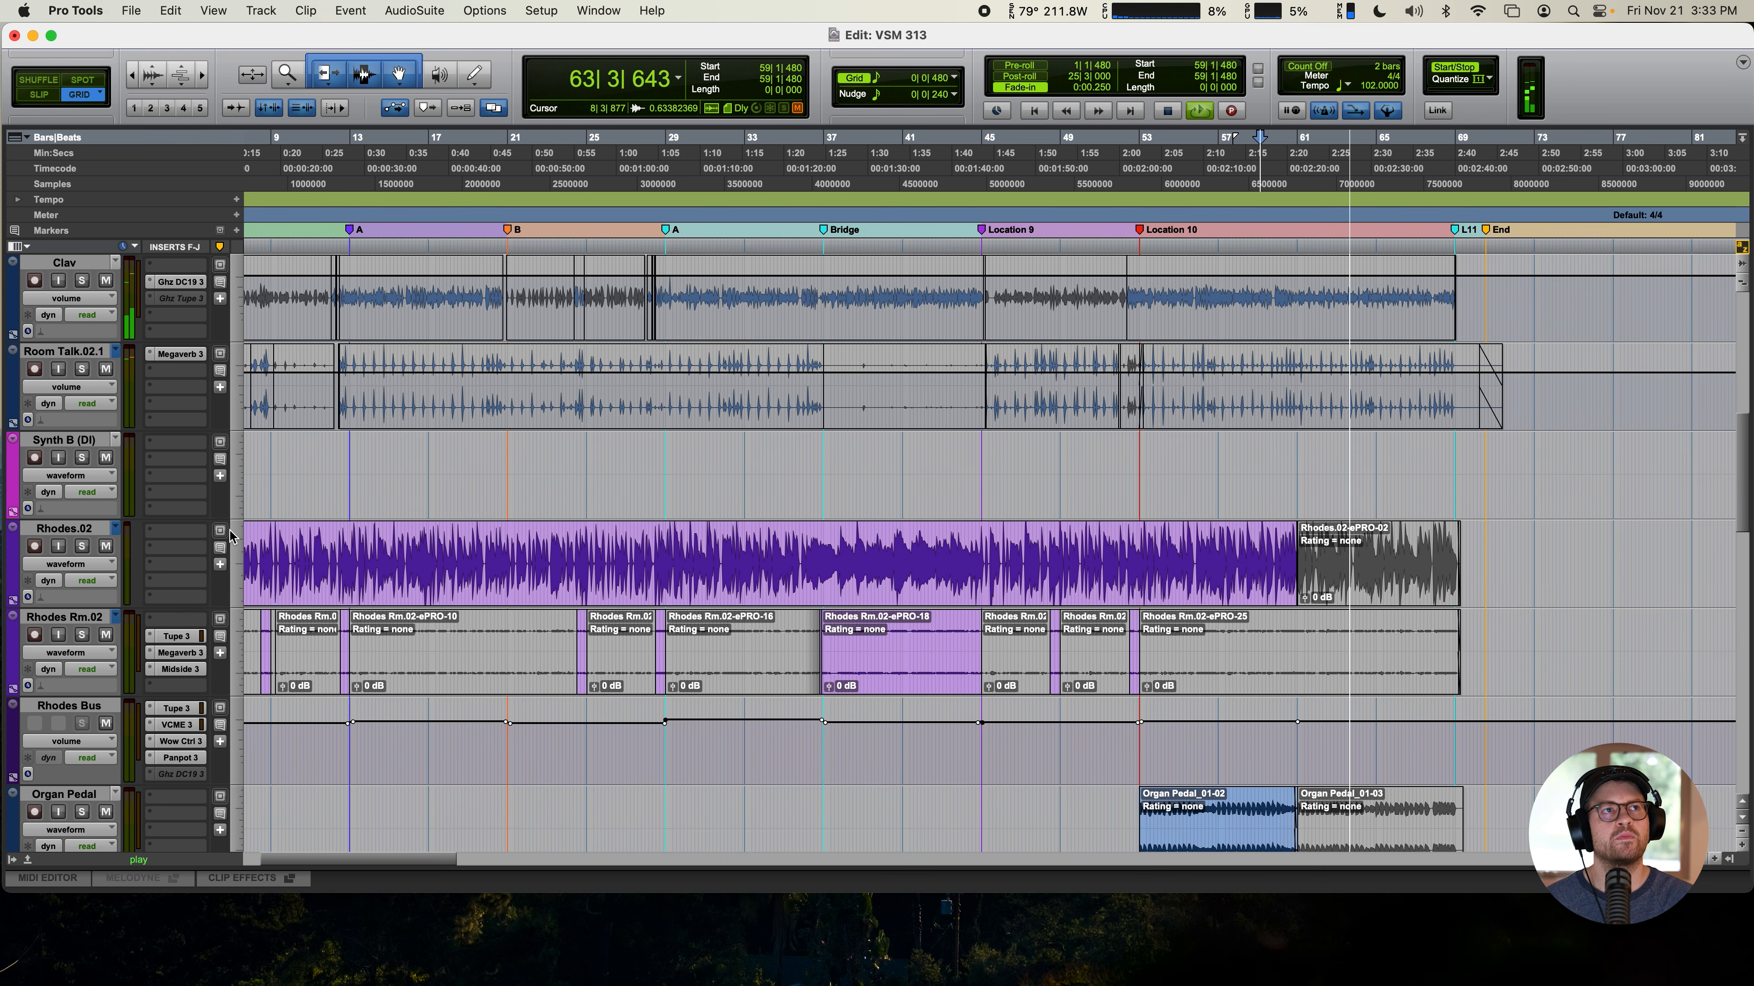
scroll(773, 597, "up", 5)
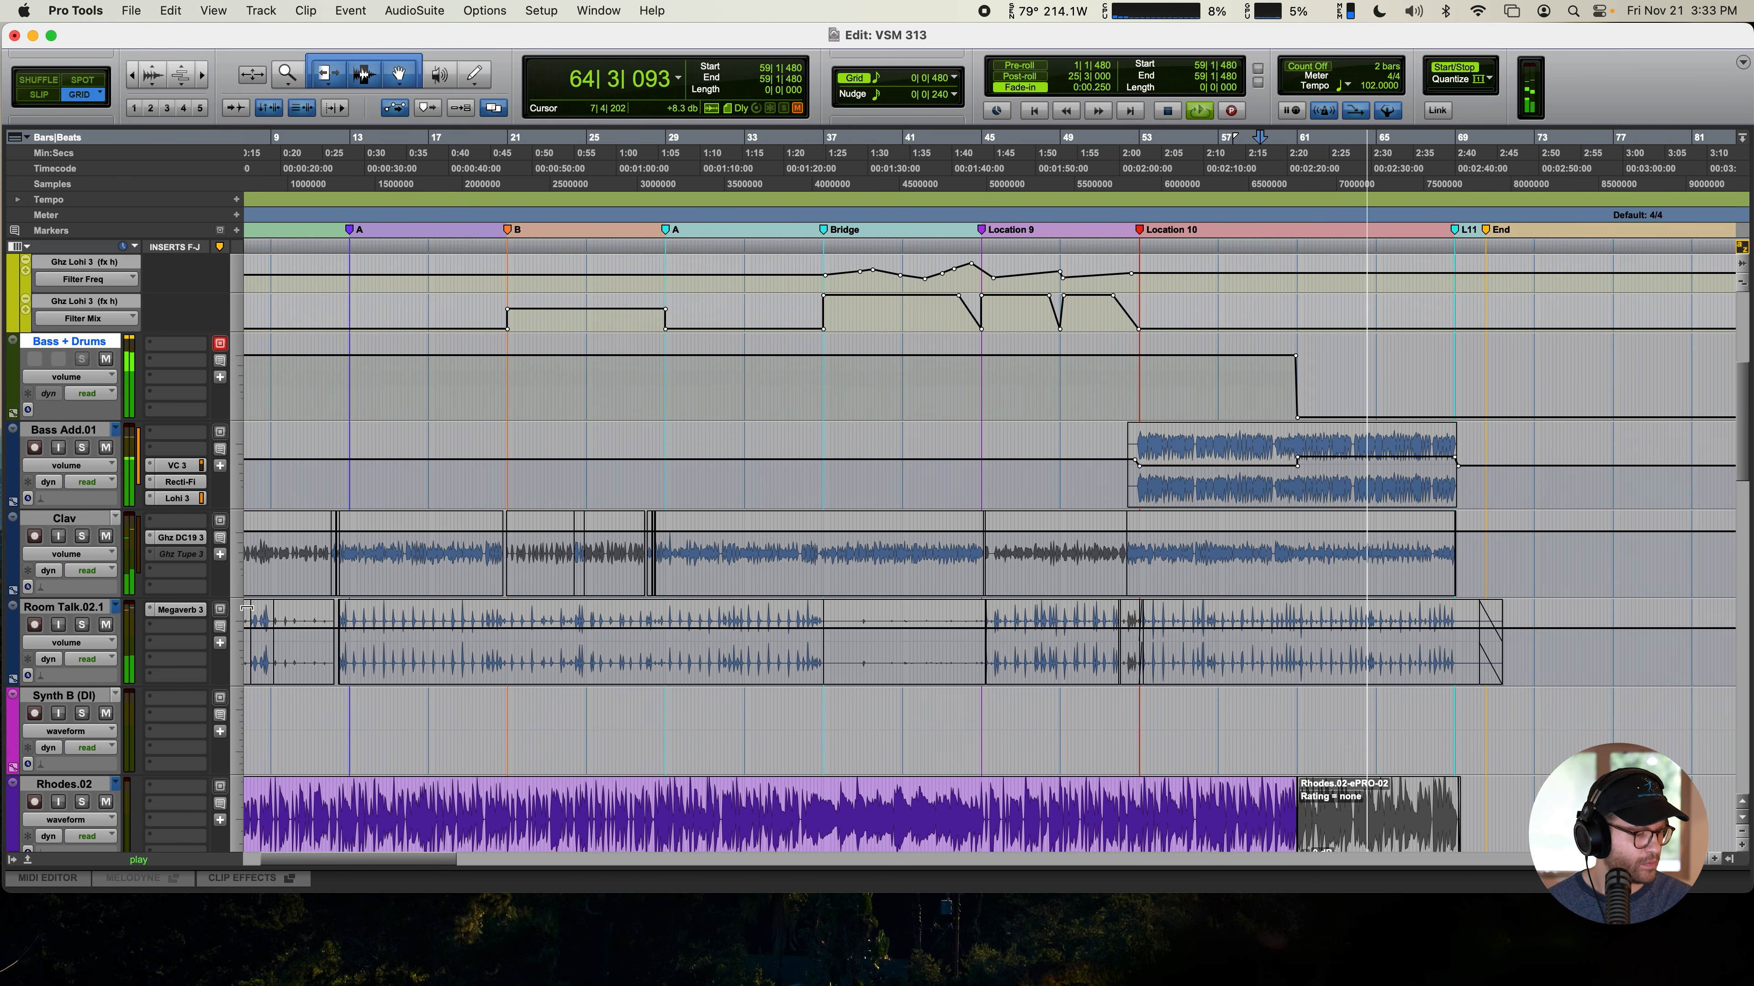
scroll(813, 531, "down", 3)
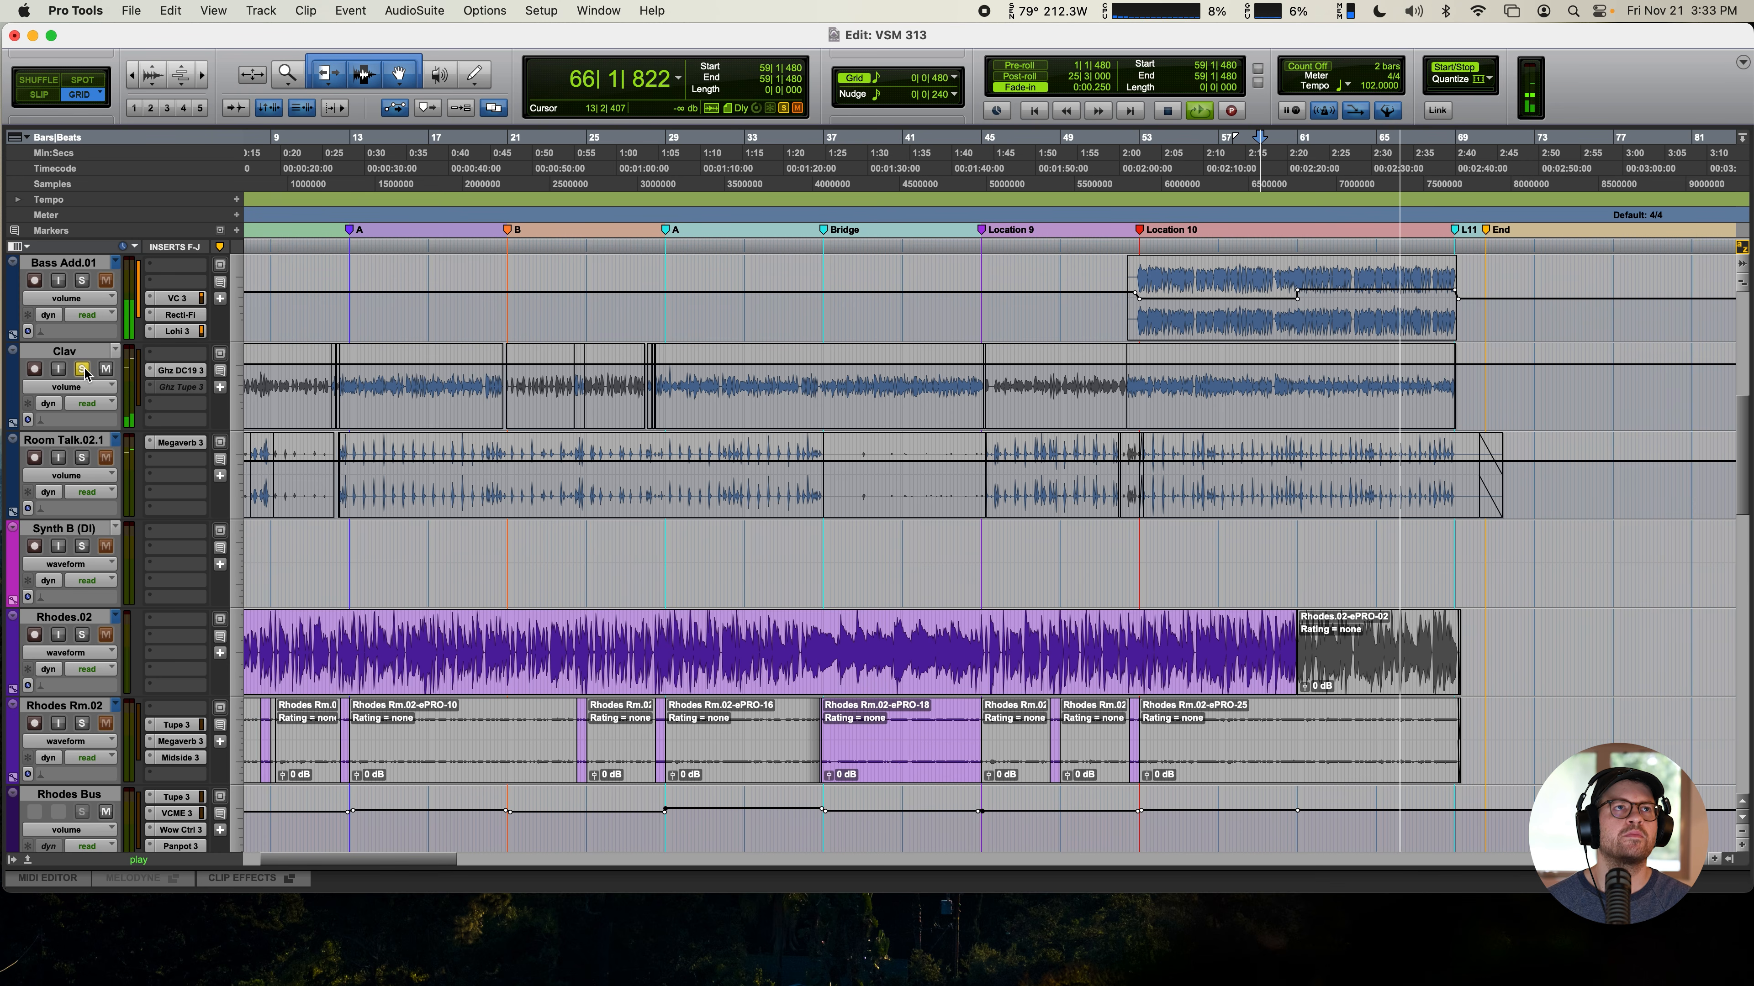
left_click(178, 370)
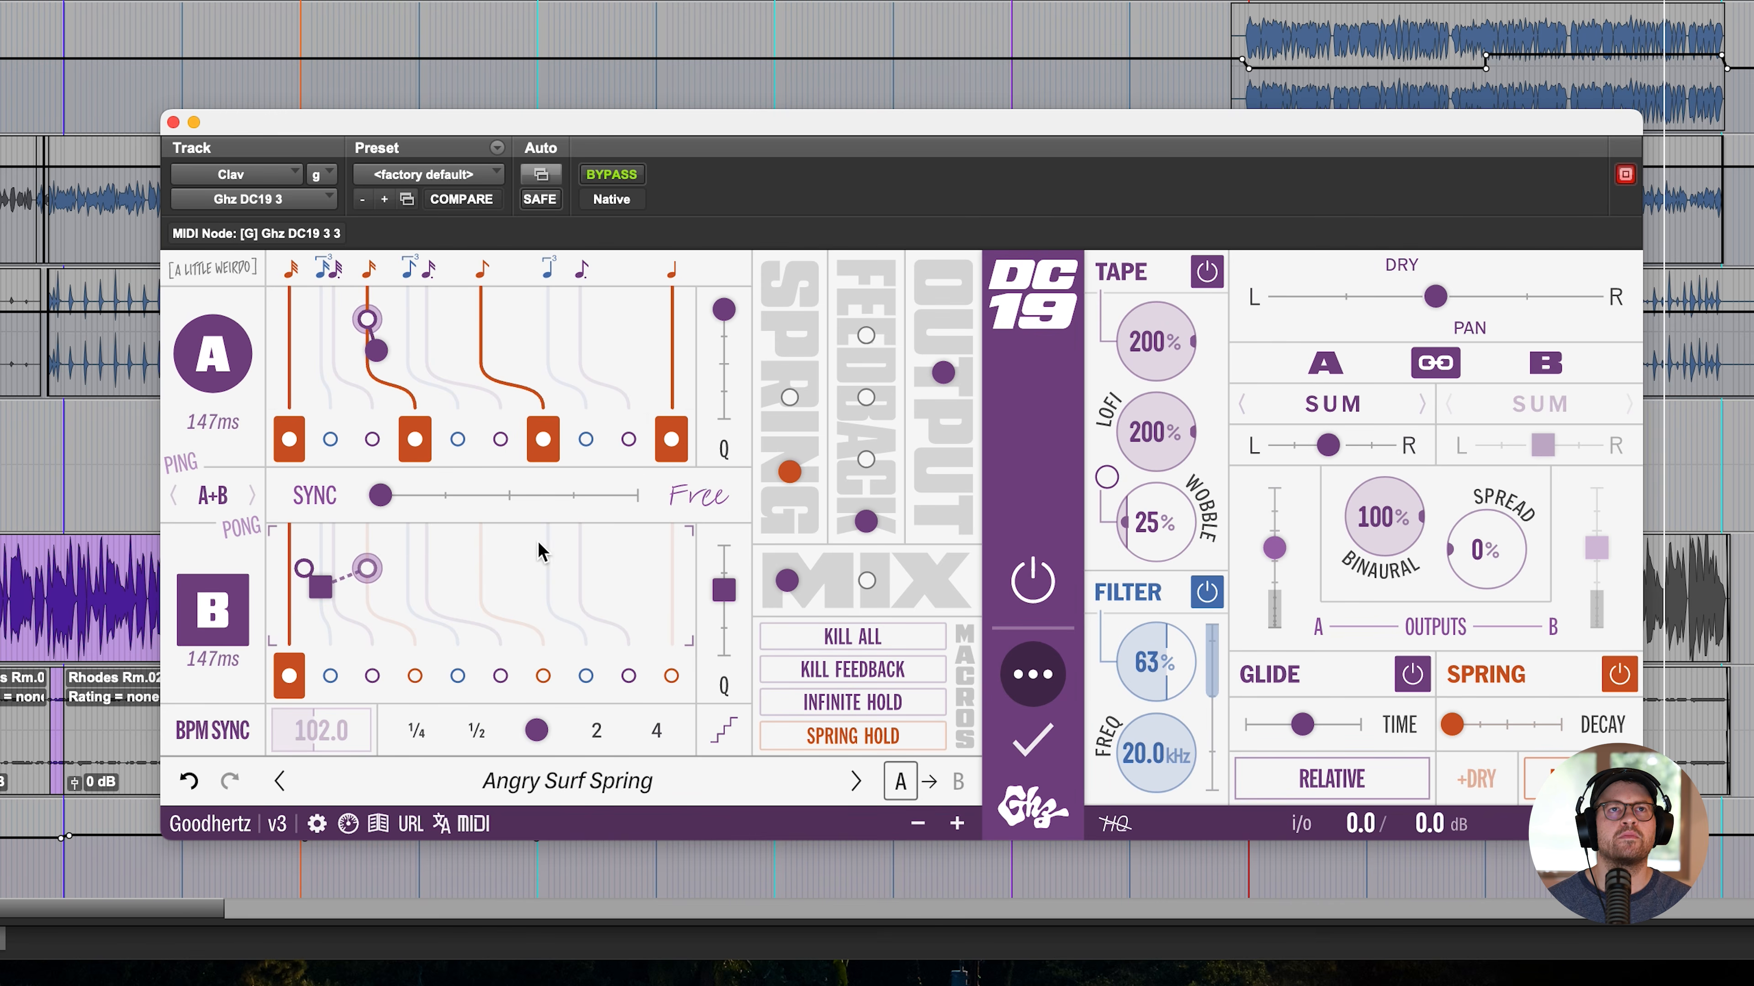
left_click(488, 344)
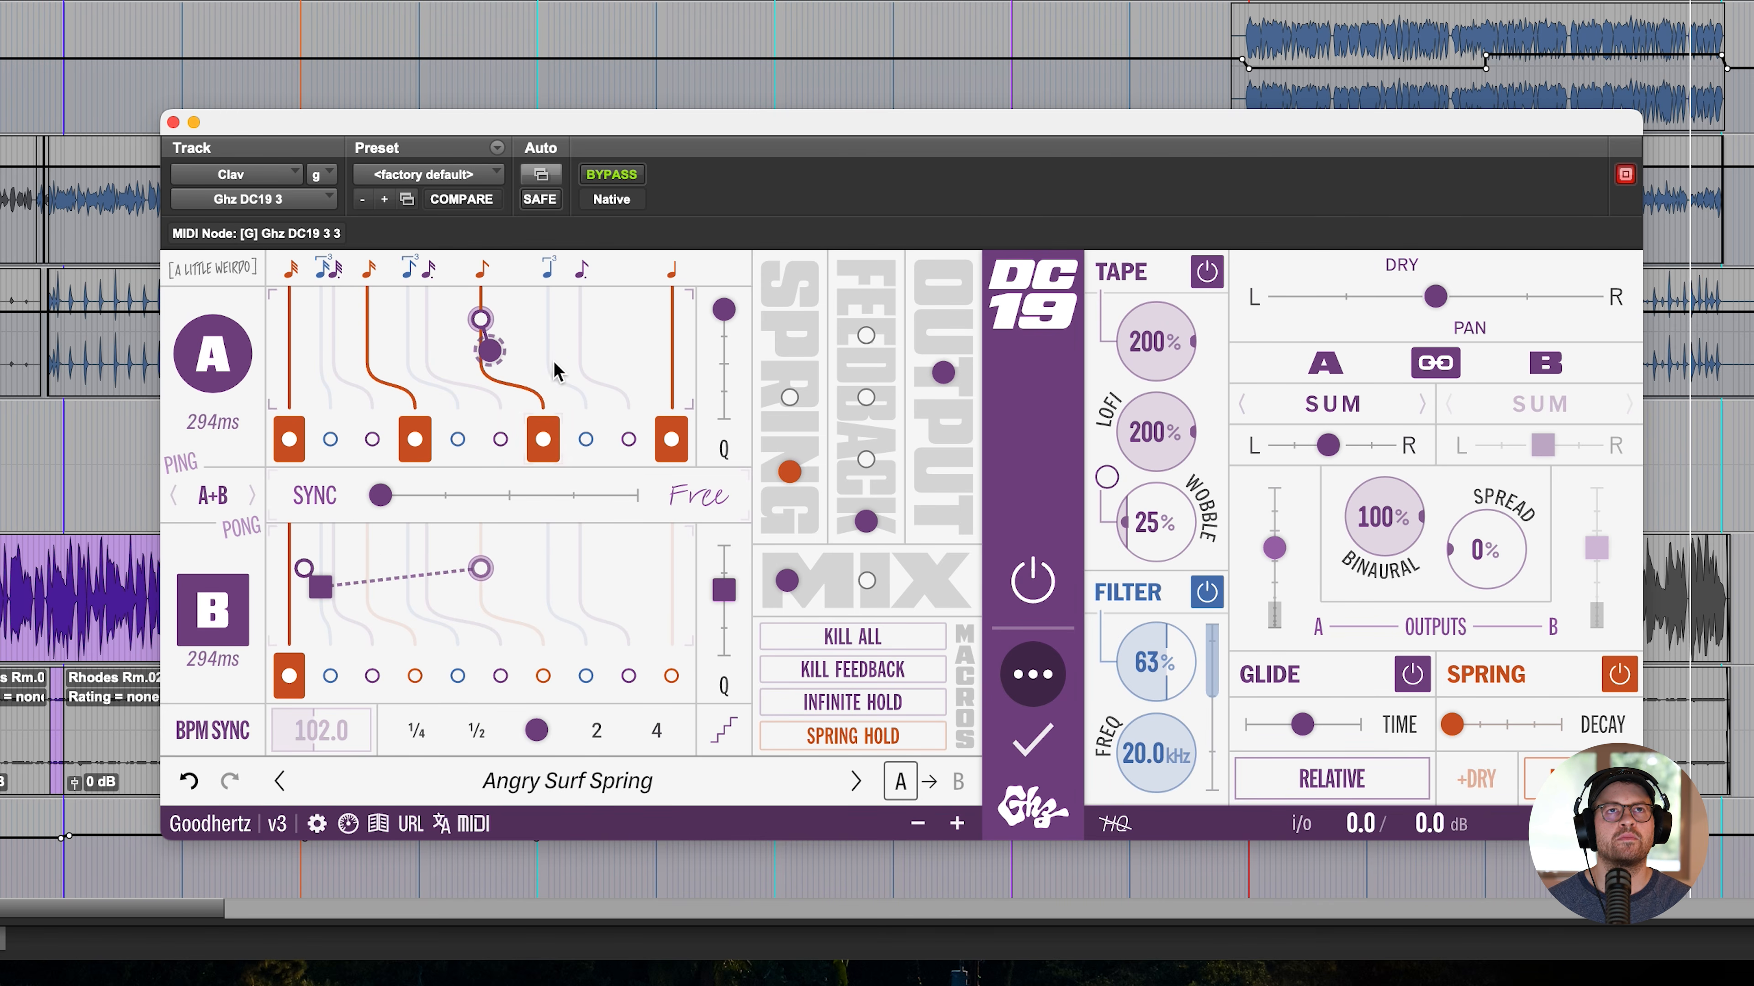
- Raise the DC19 feedback, lower the filter frequency to 2.41 kHz, and set the tape wobble to 200%
left_click_drag(865, 522, 883, 348)
left_click_drag(1155, 783, 1081, 740)
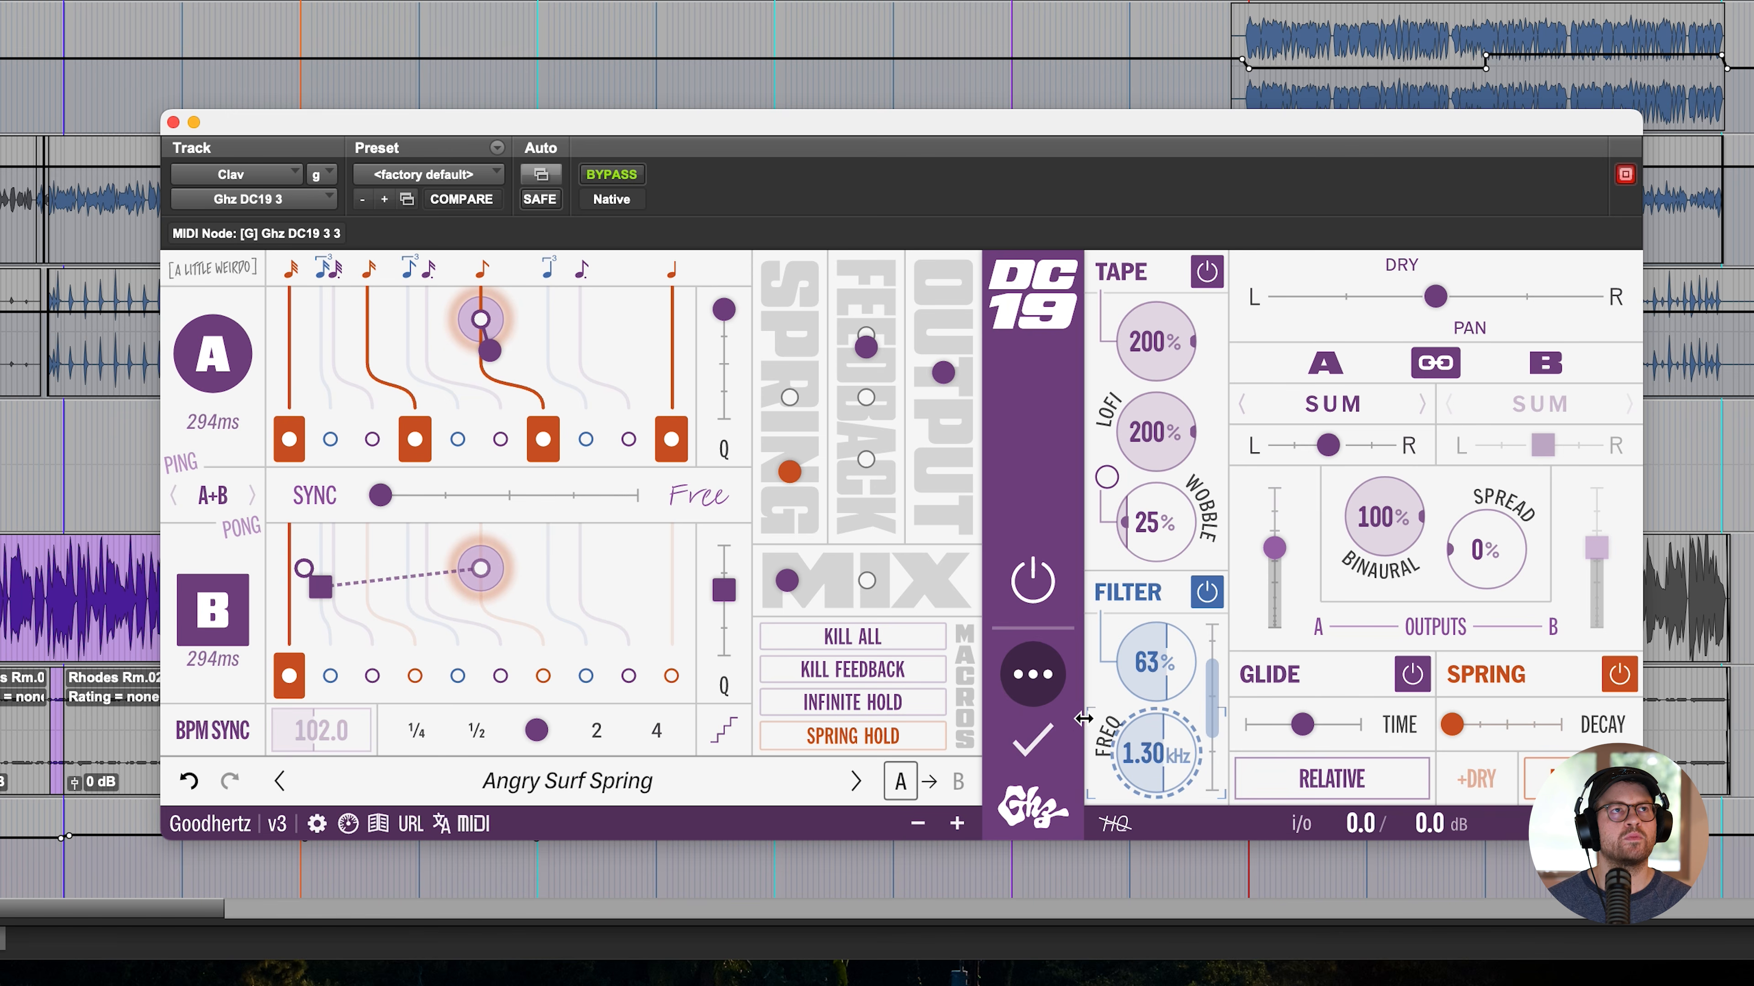
left_click_drag(1084, 719, 1118, 712)
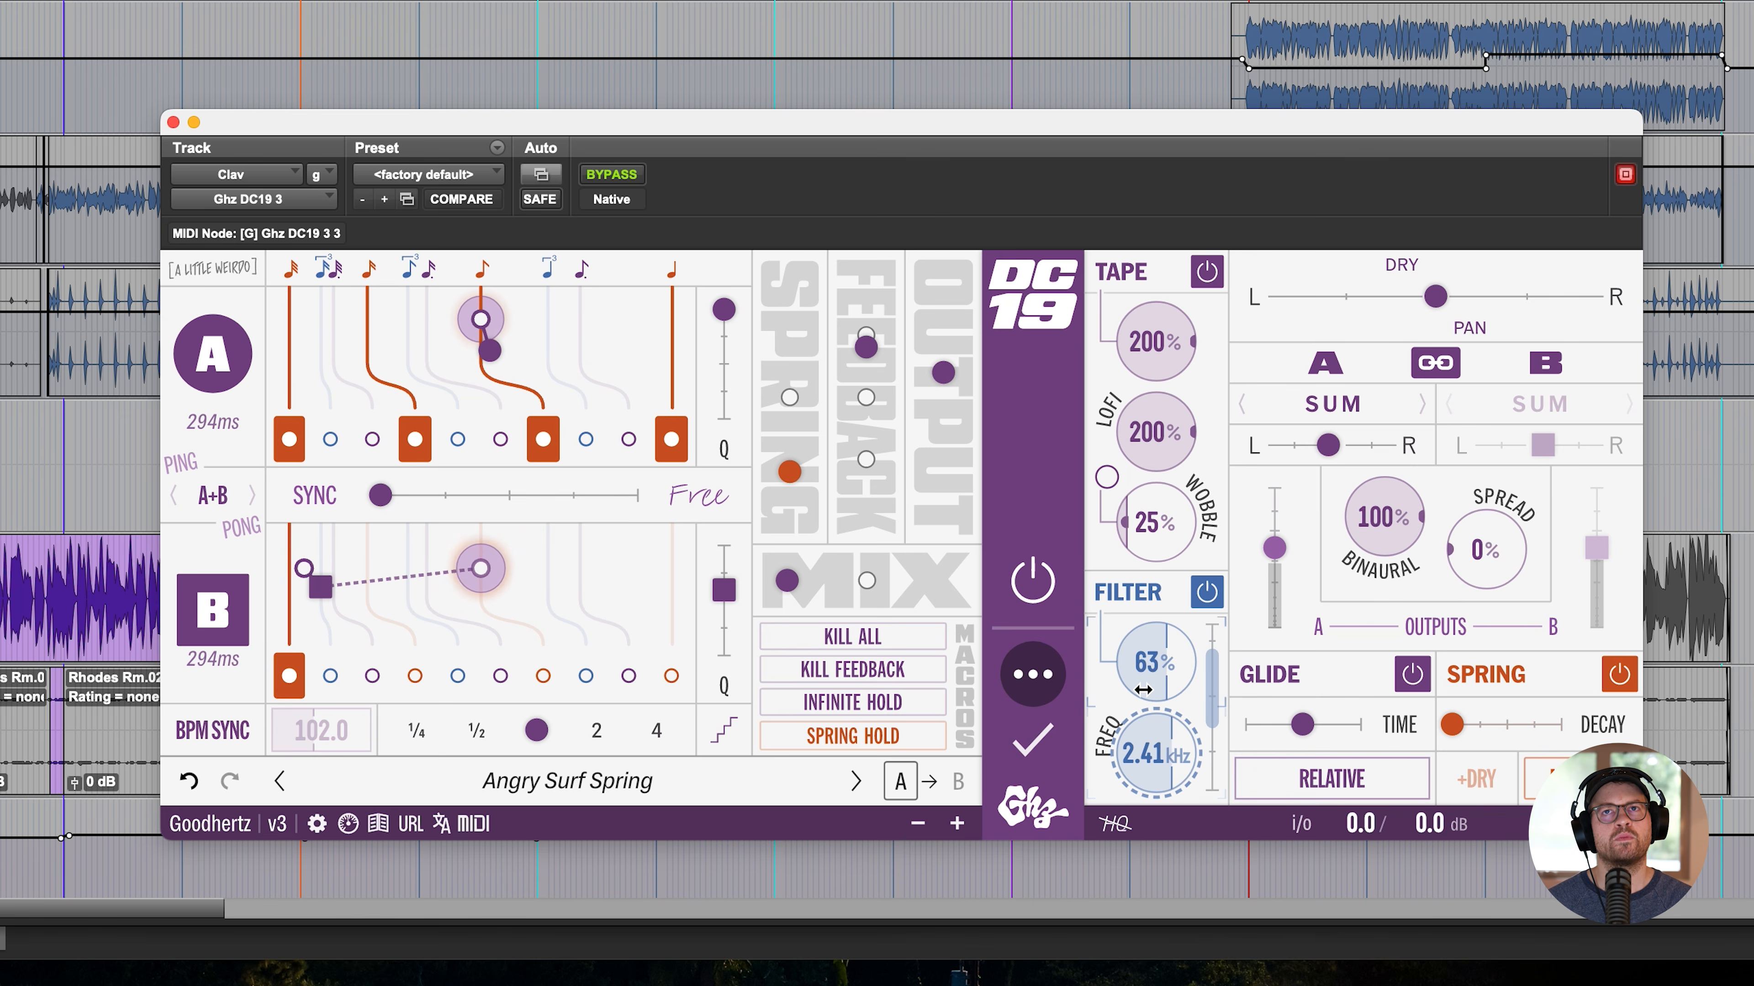
left_click_drag(1161, 505, 1165, 495)
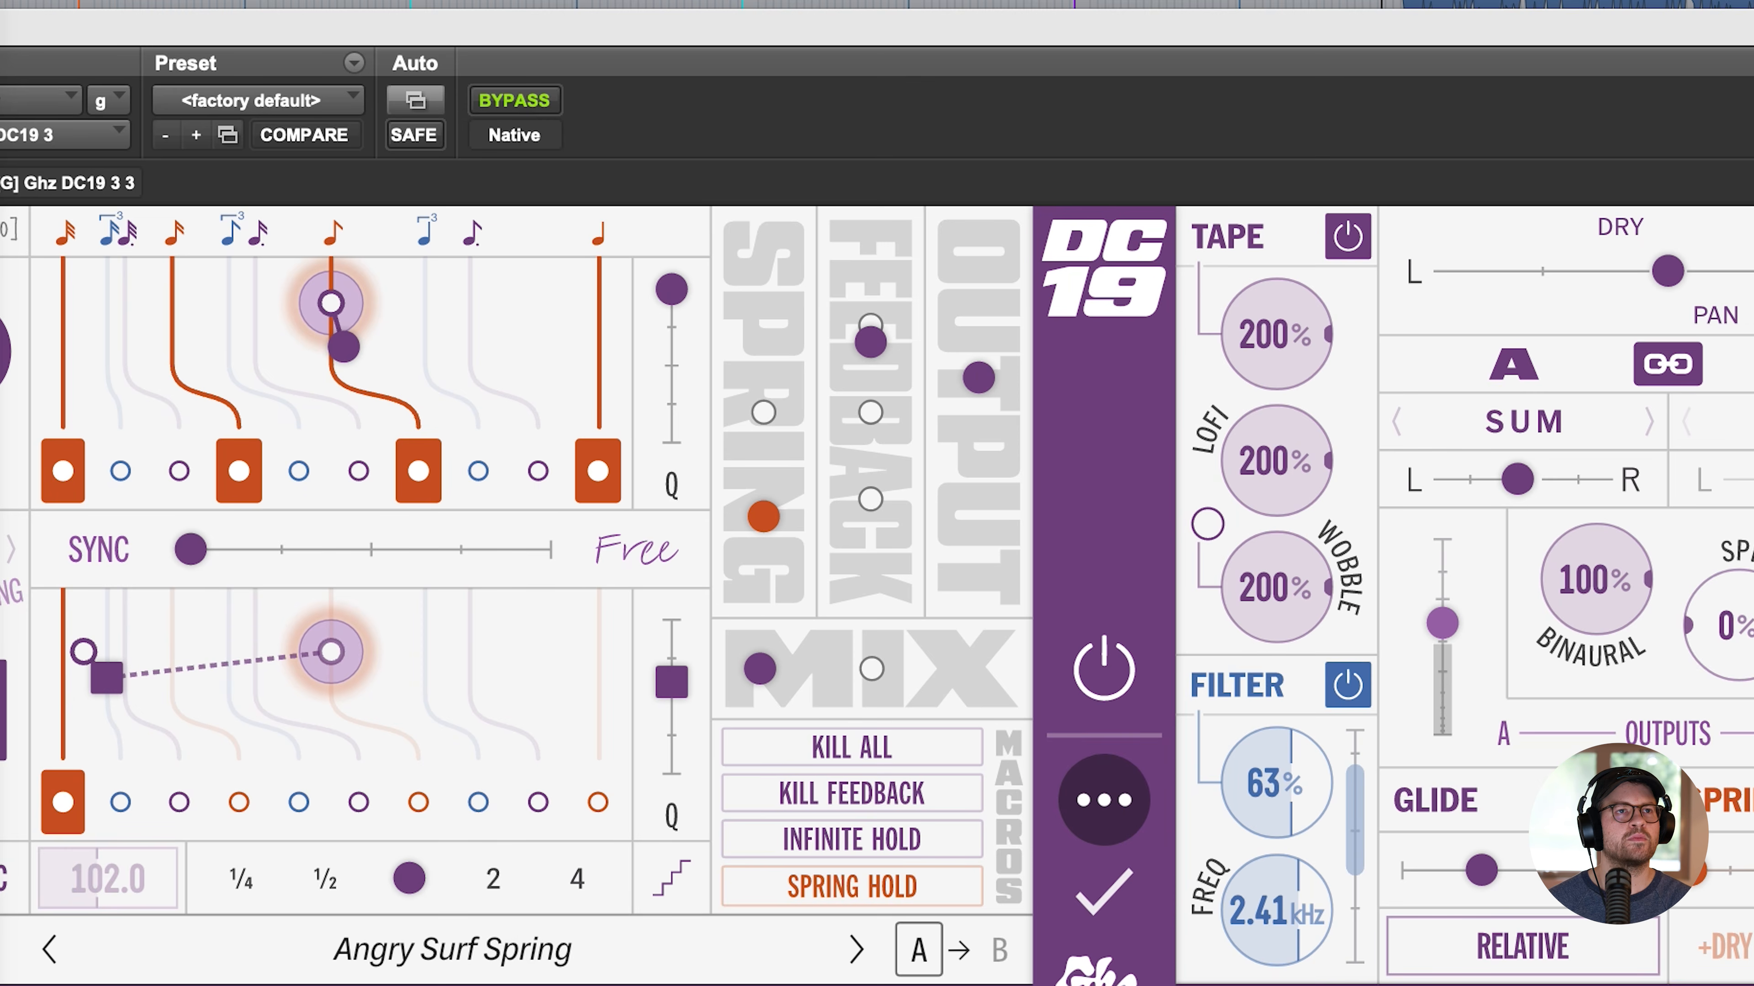
- Insert Wow Control on the Clav track and step back through its presets to Very Small Room with Rapidly Shifting Walls
left_click(157, 985)
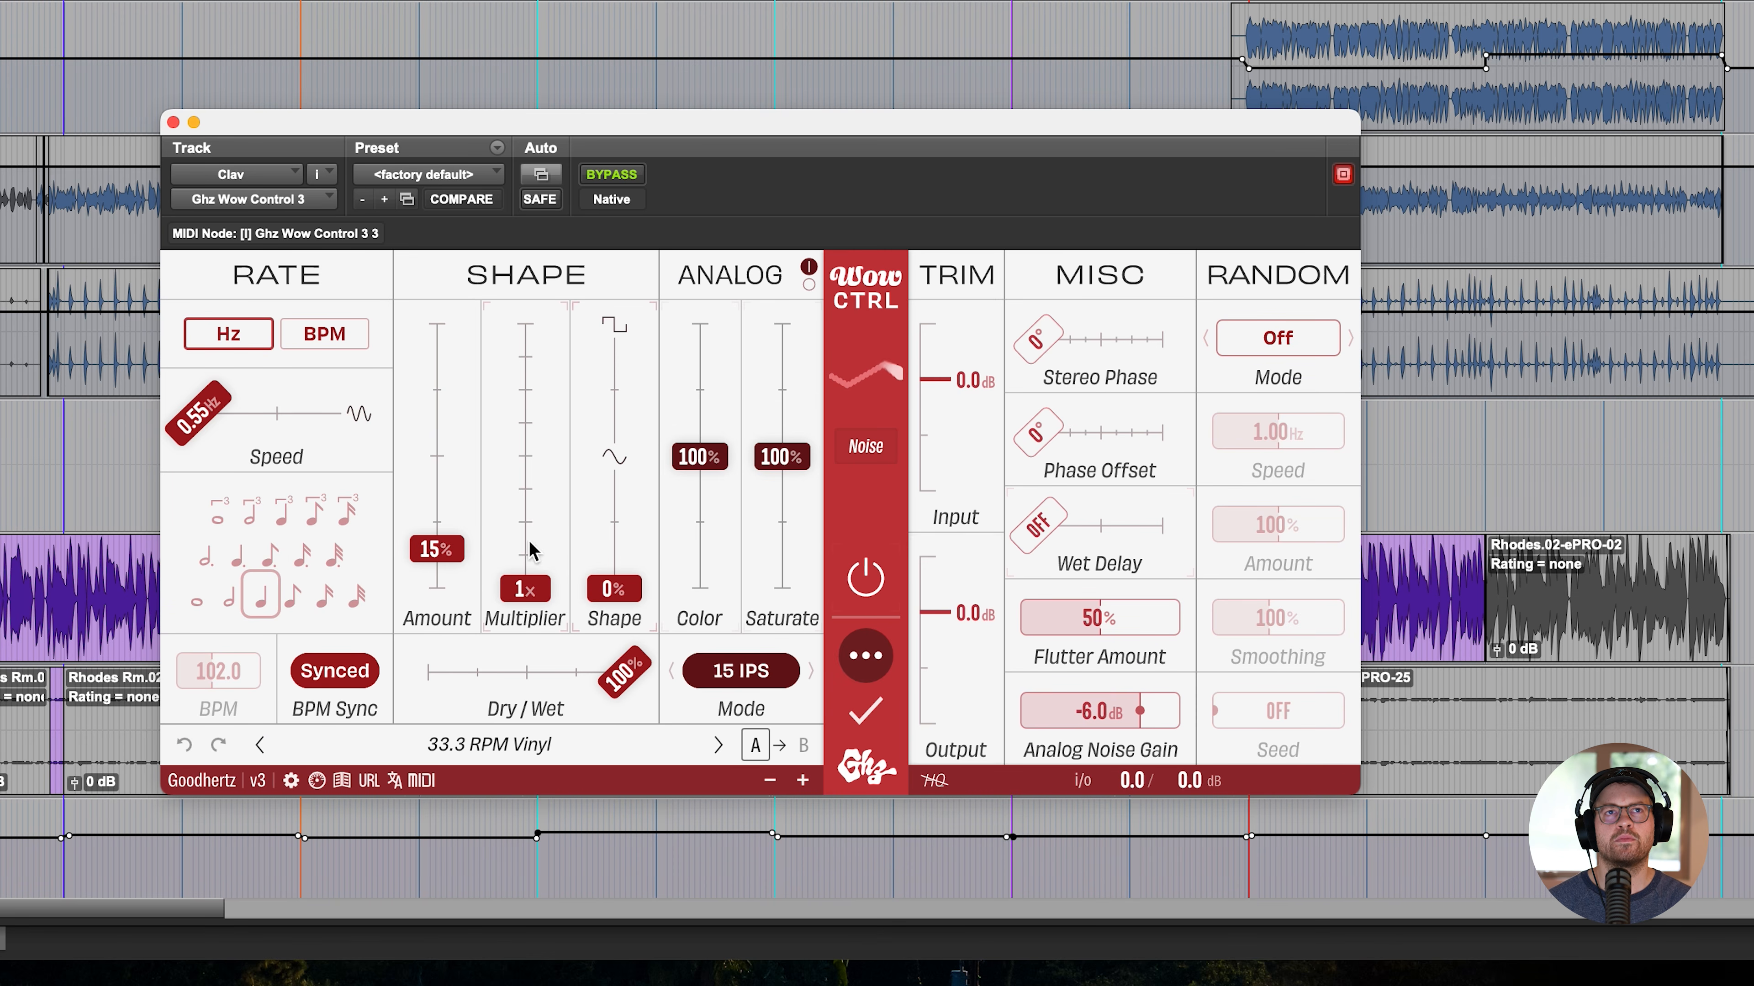
left_click(260, 745)
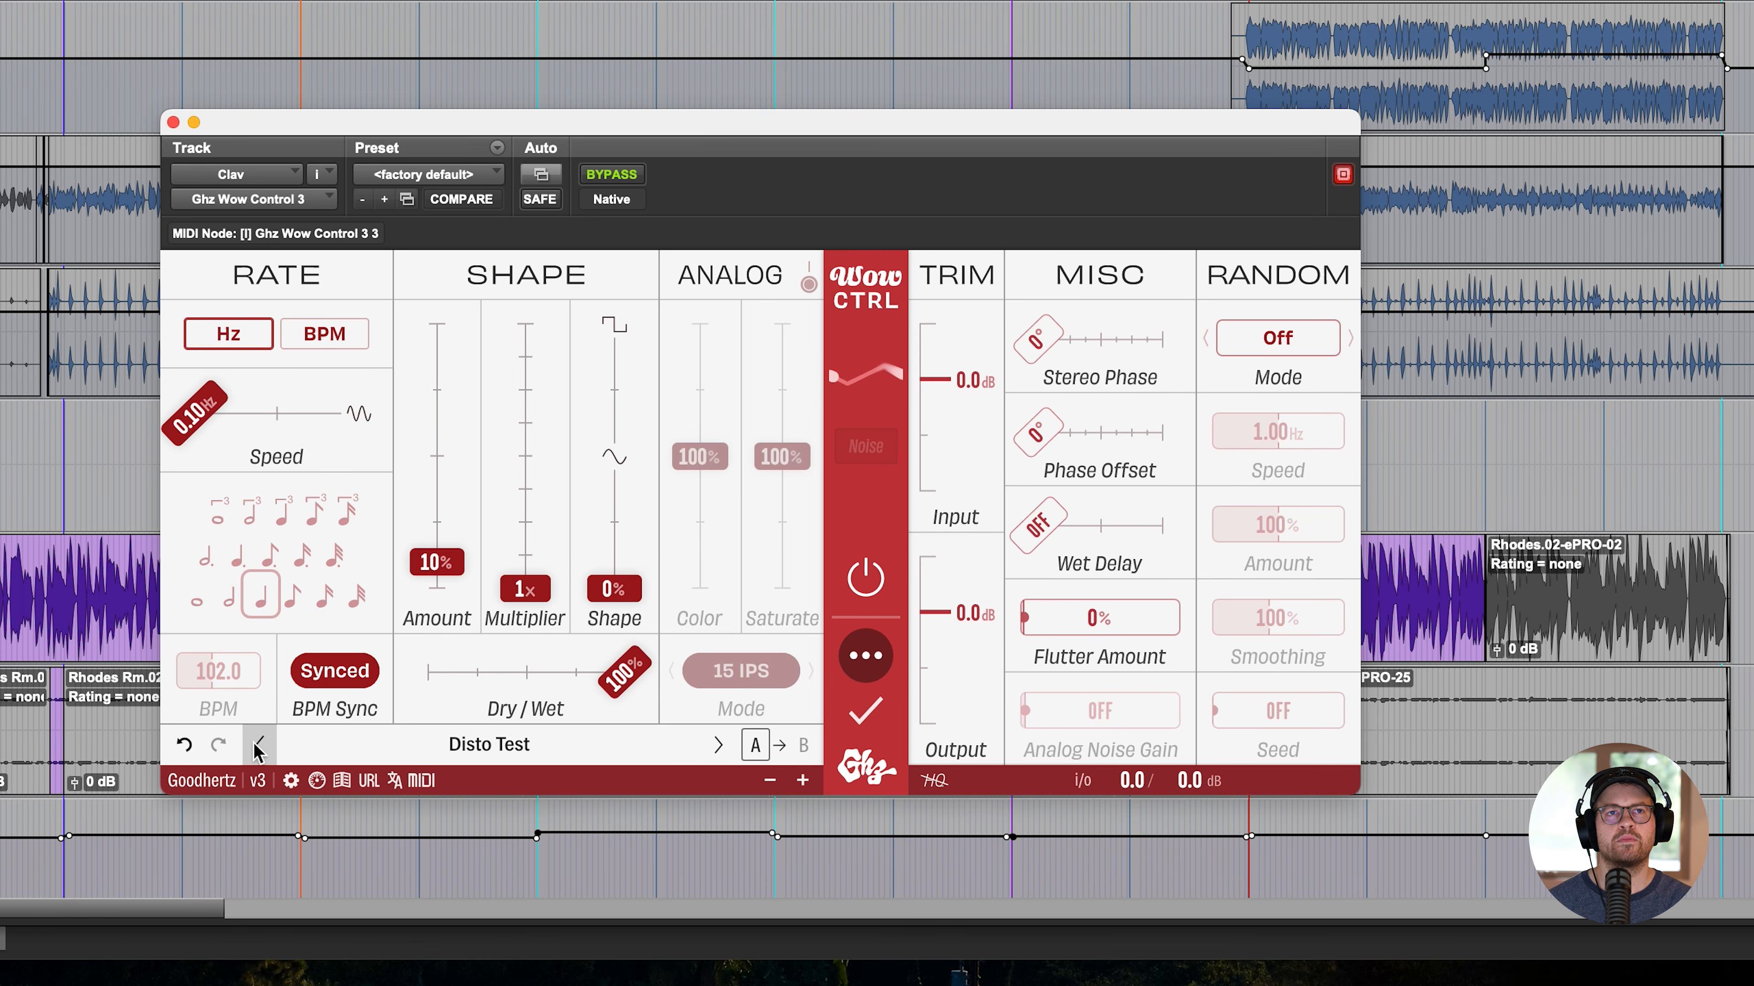
left_click(260, 745)
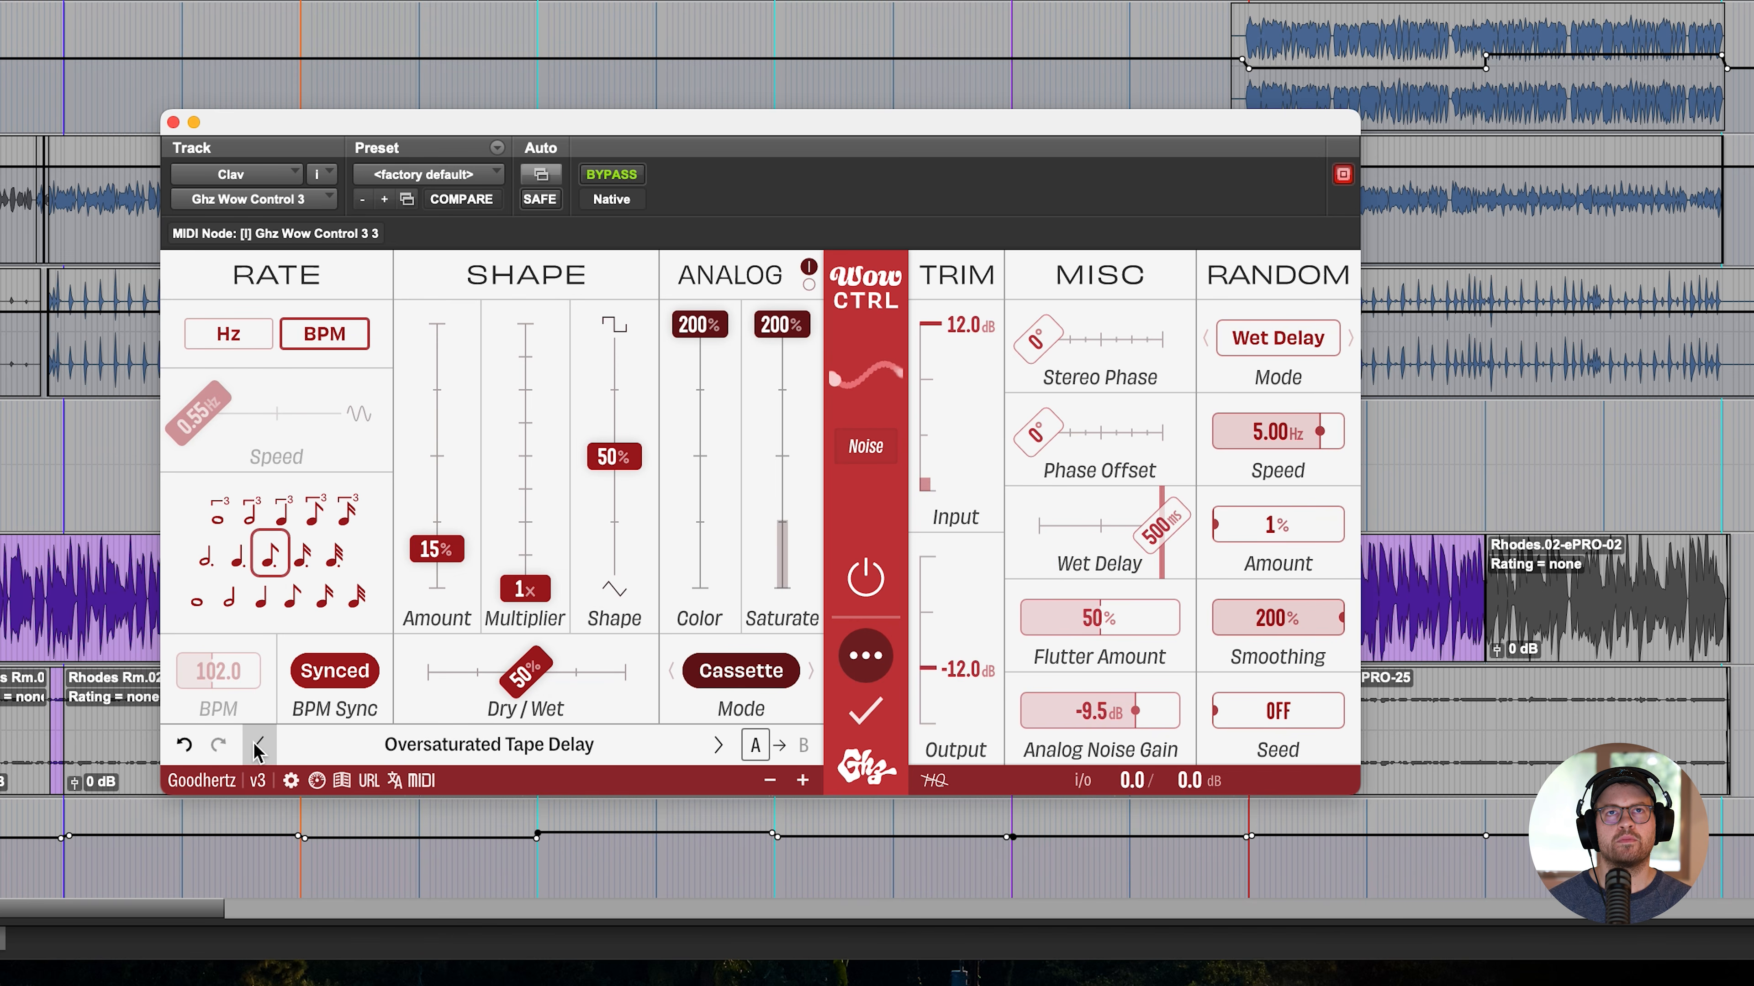
left_click(260, 745)
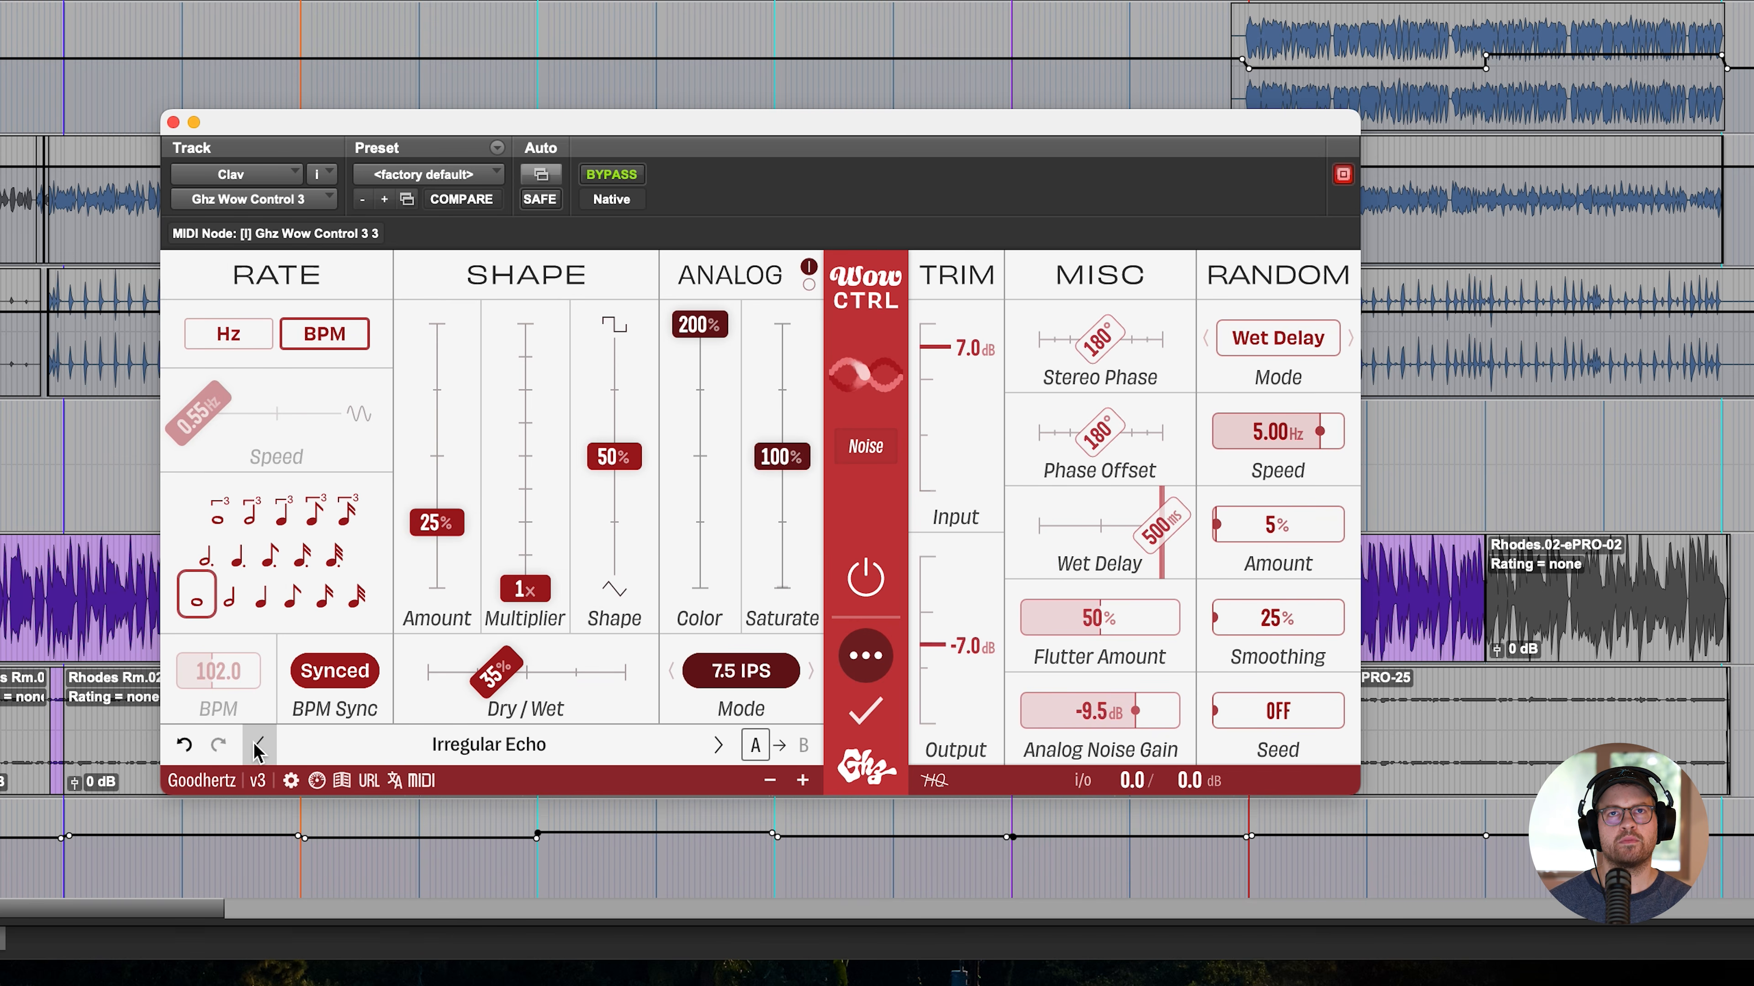
left_click(259, 744)
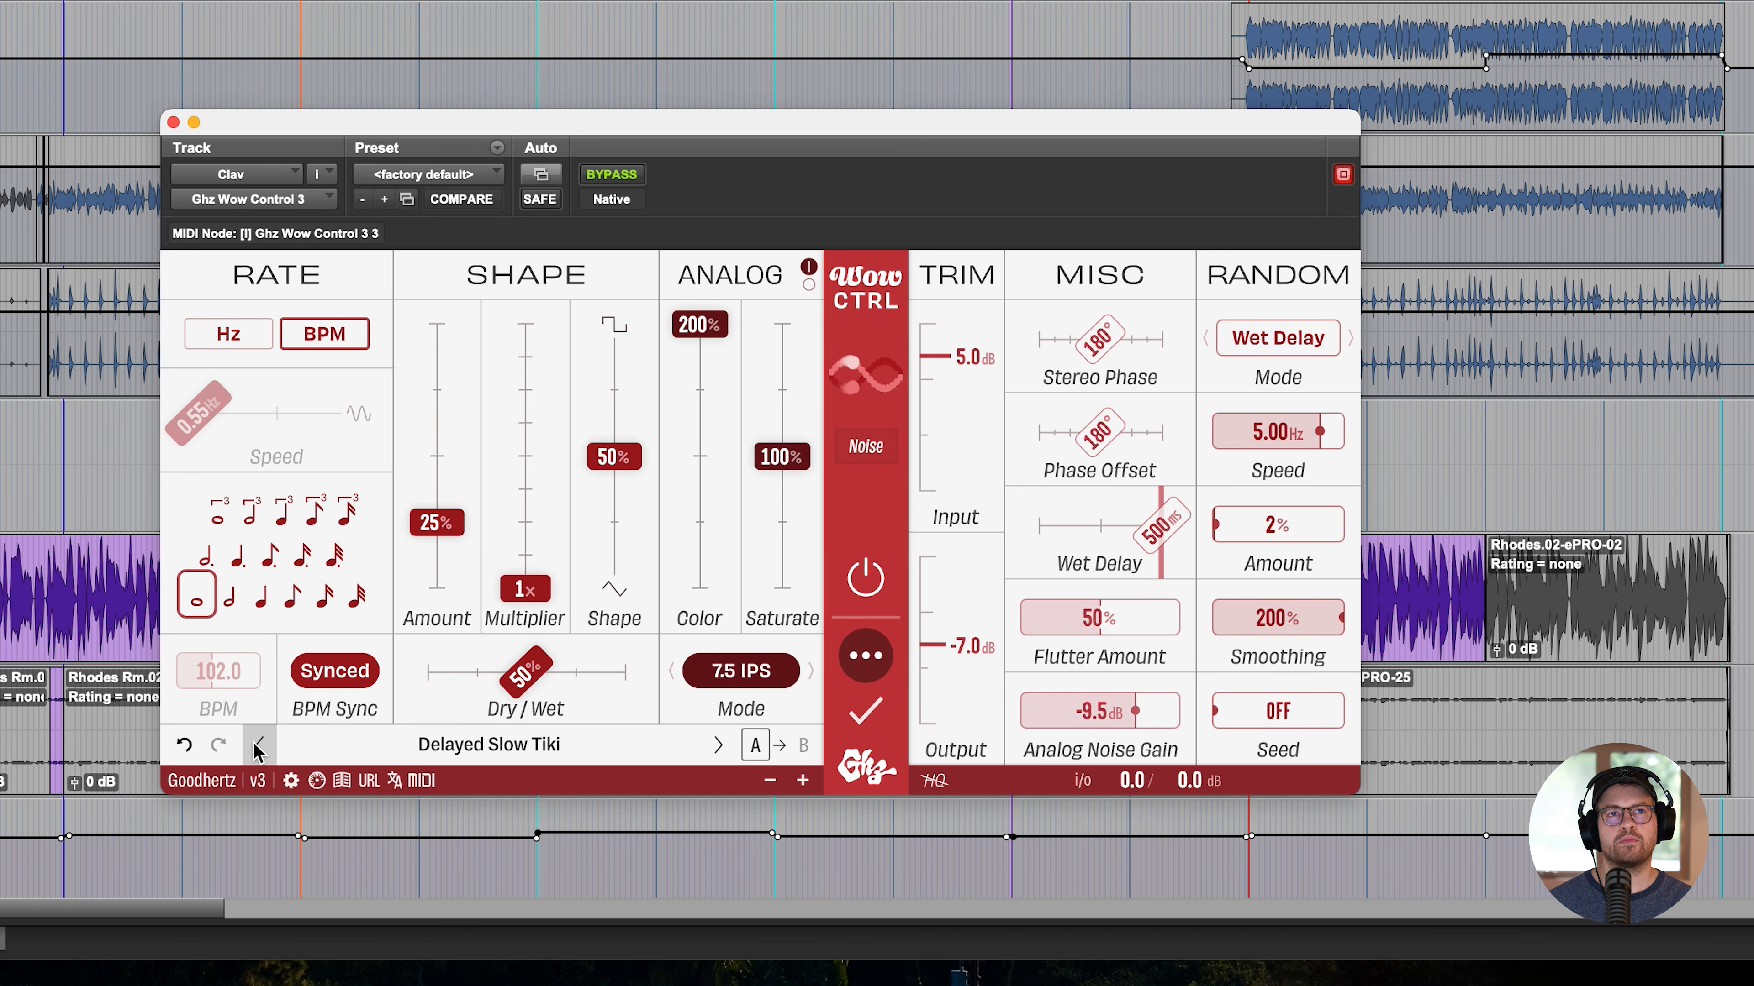
left_click(260, 745)
left_click(259, 745)
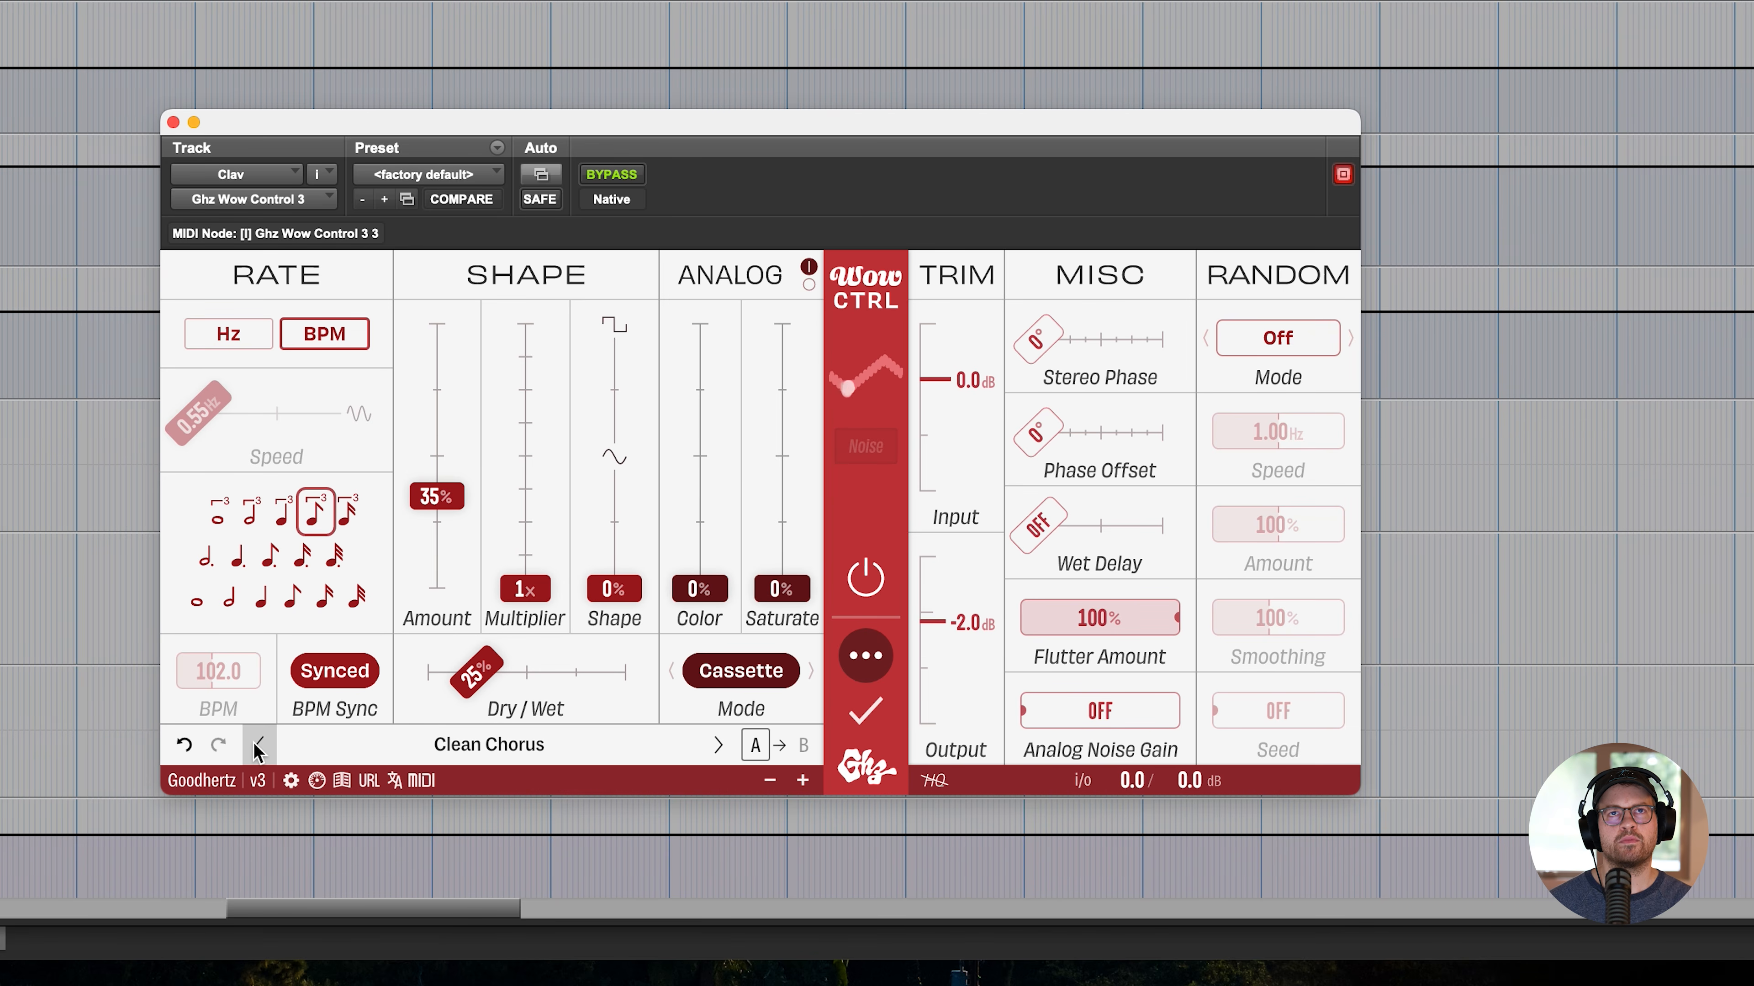
left_click(259, 744)
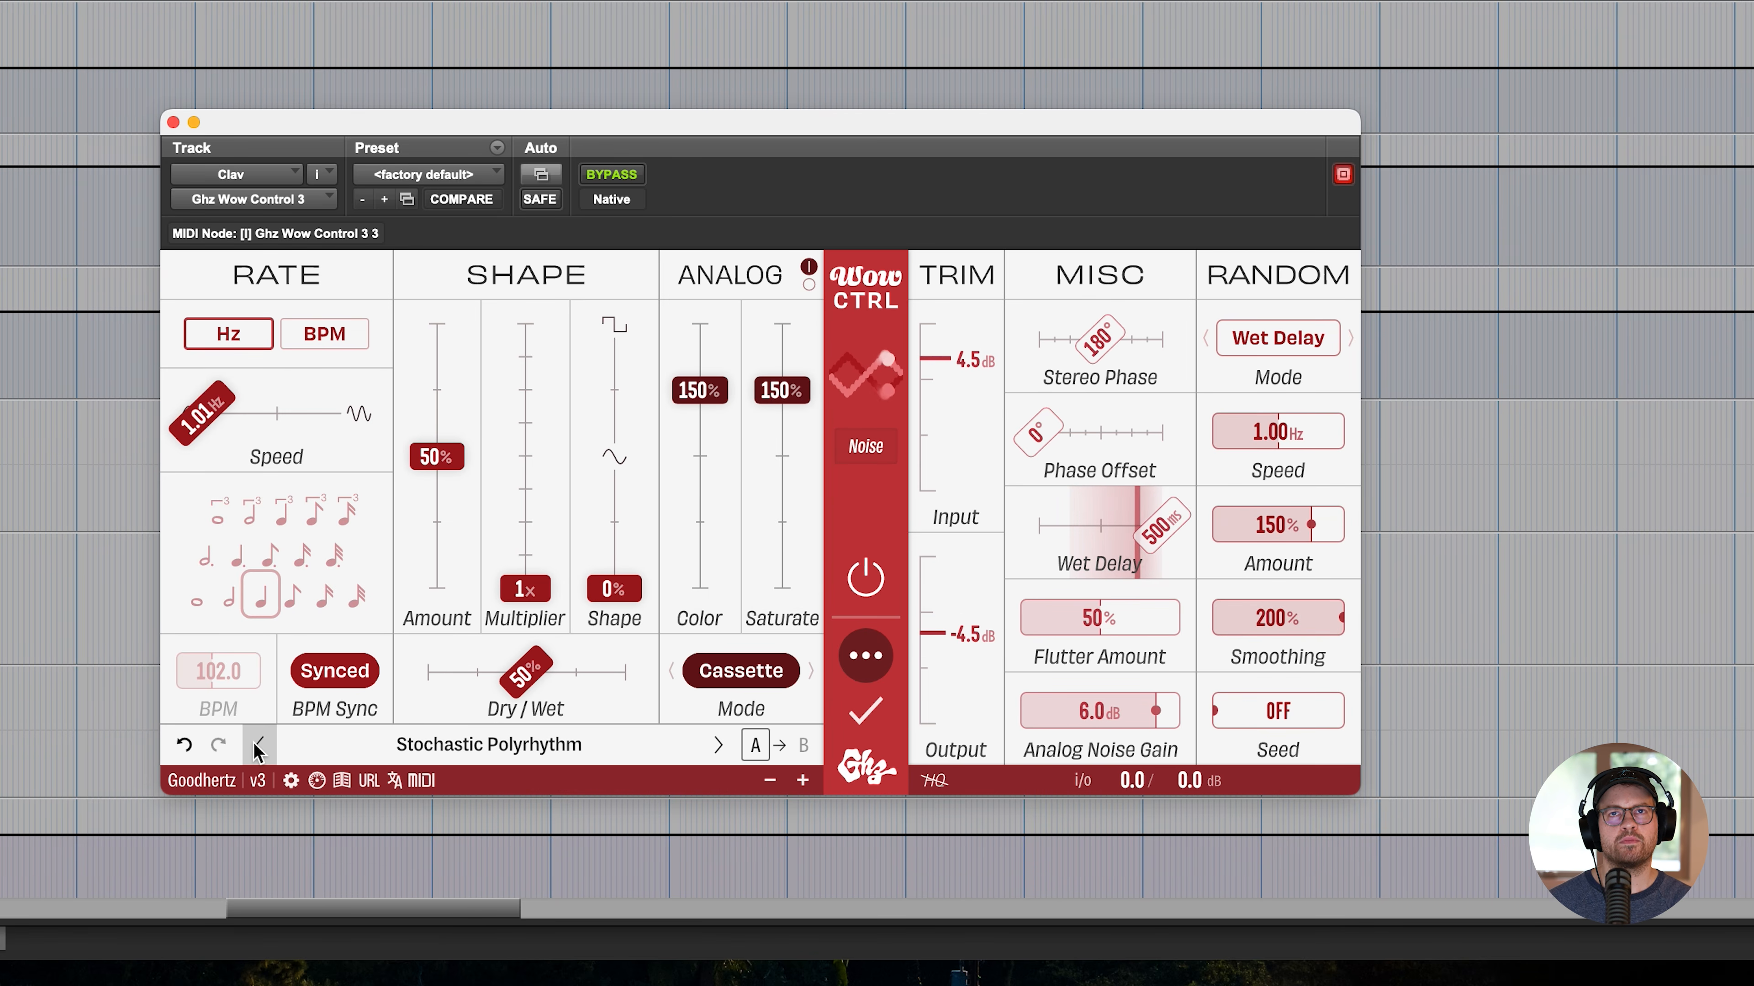
left_click(259, 744)
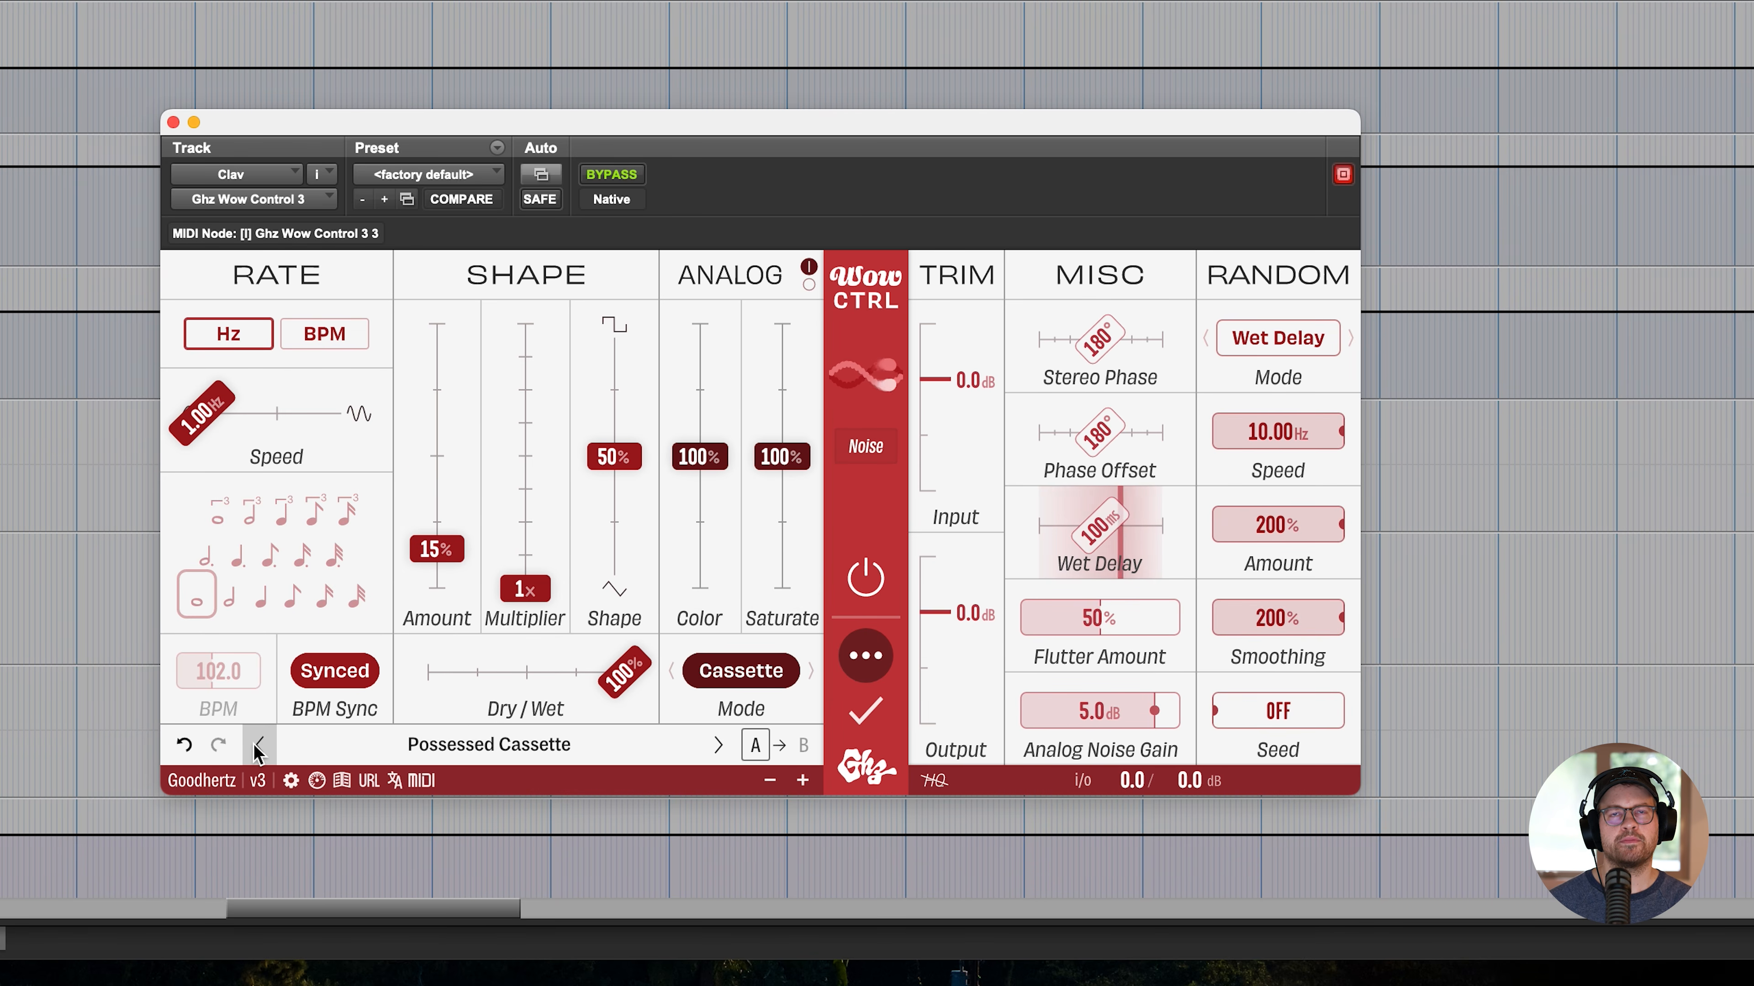
left_click(257, 746)
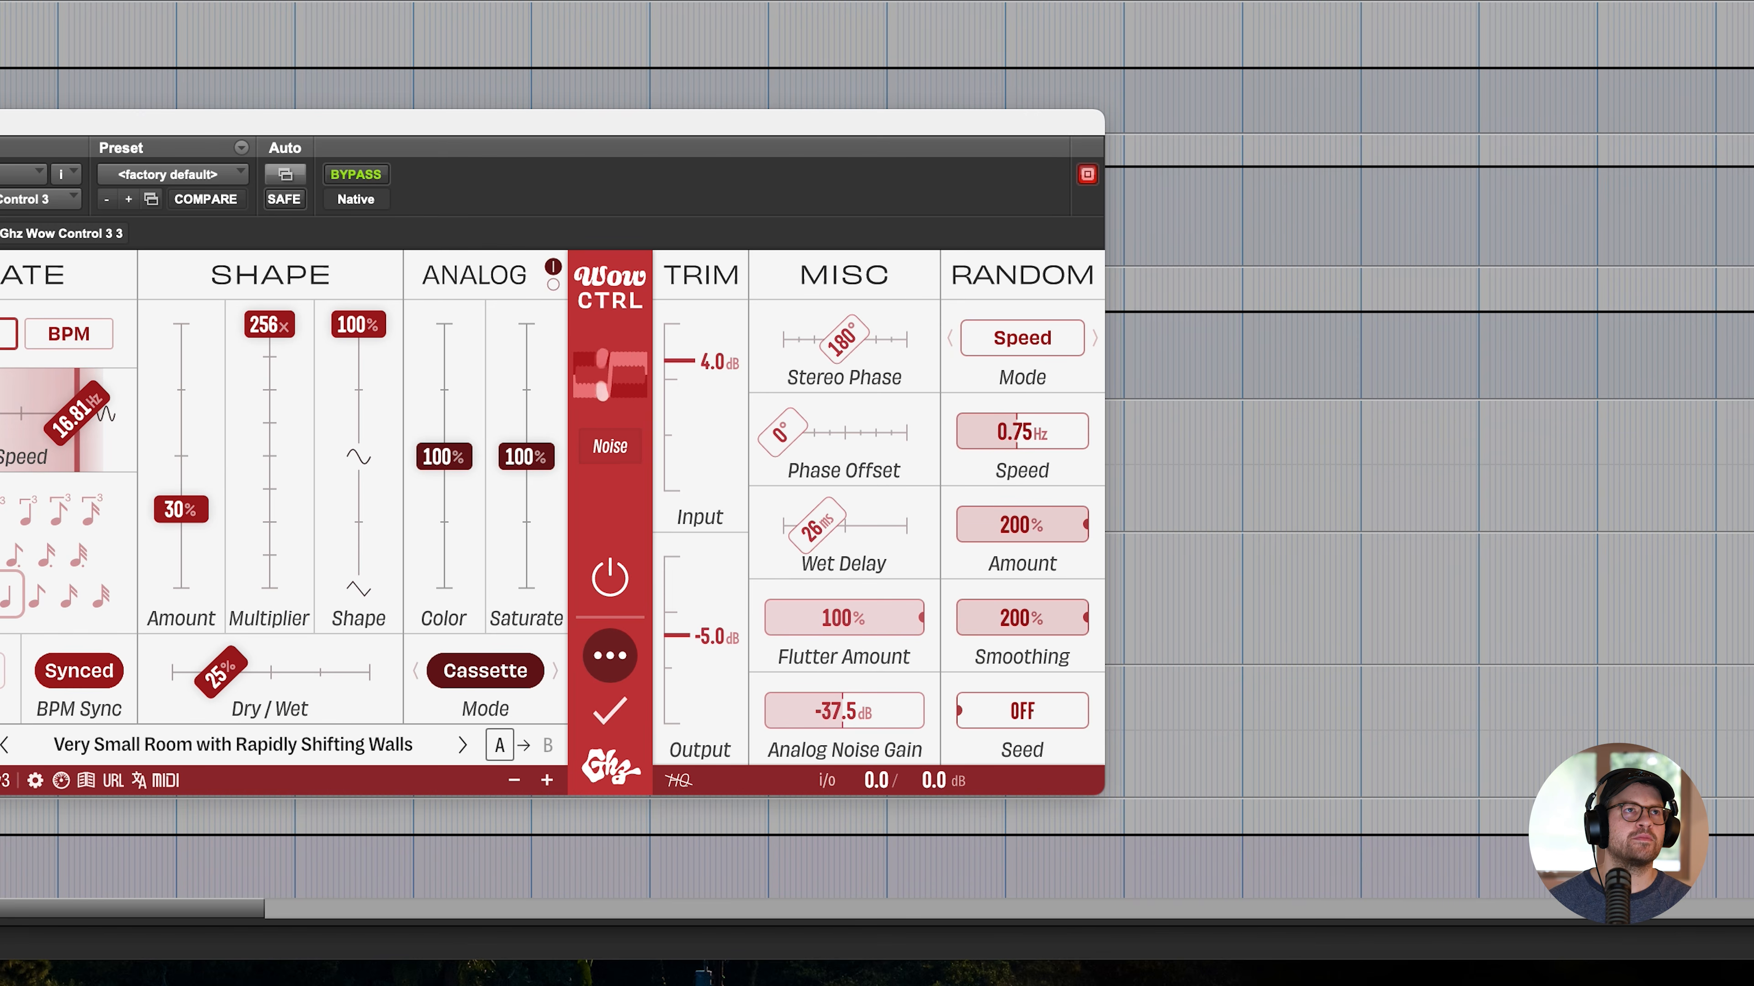
- Insert Lossy on the Clav track and step back through its presets to Whale Song
mouse_move(0, 585)
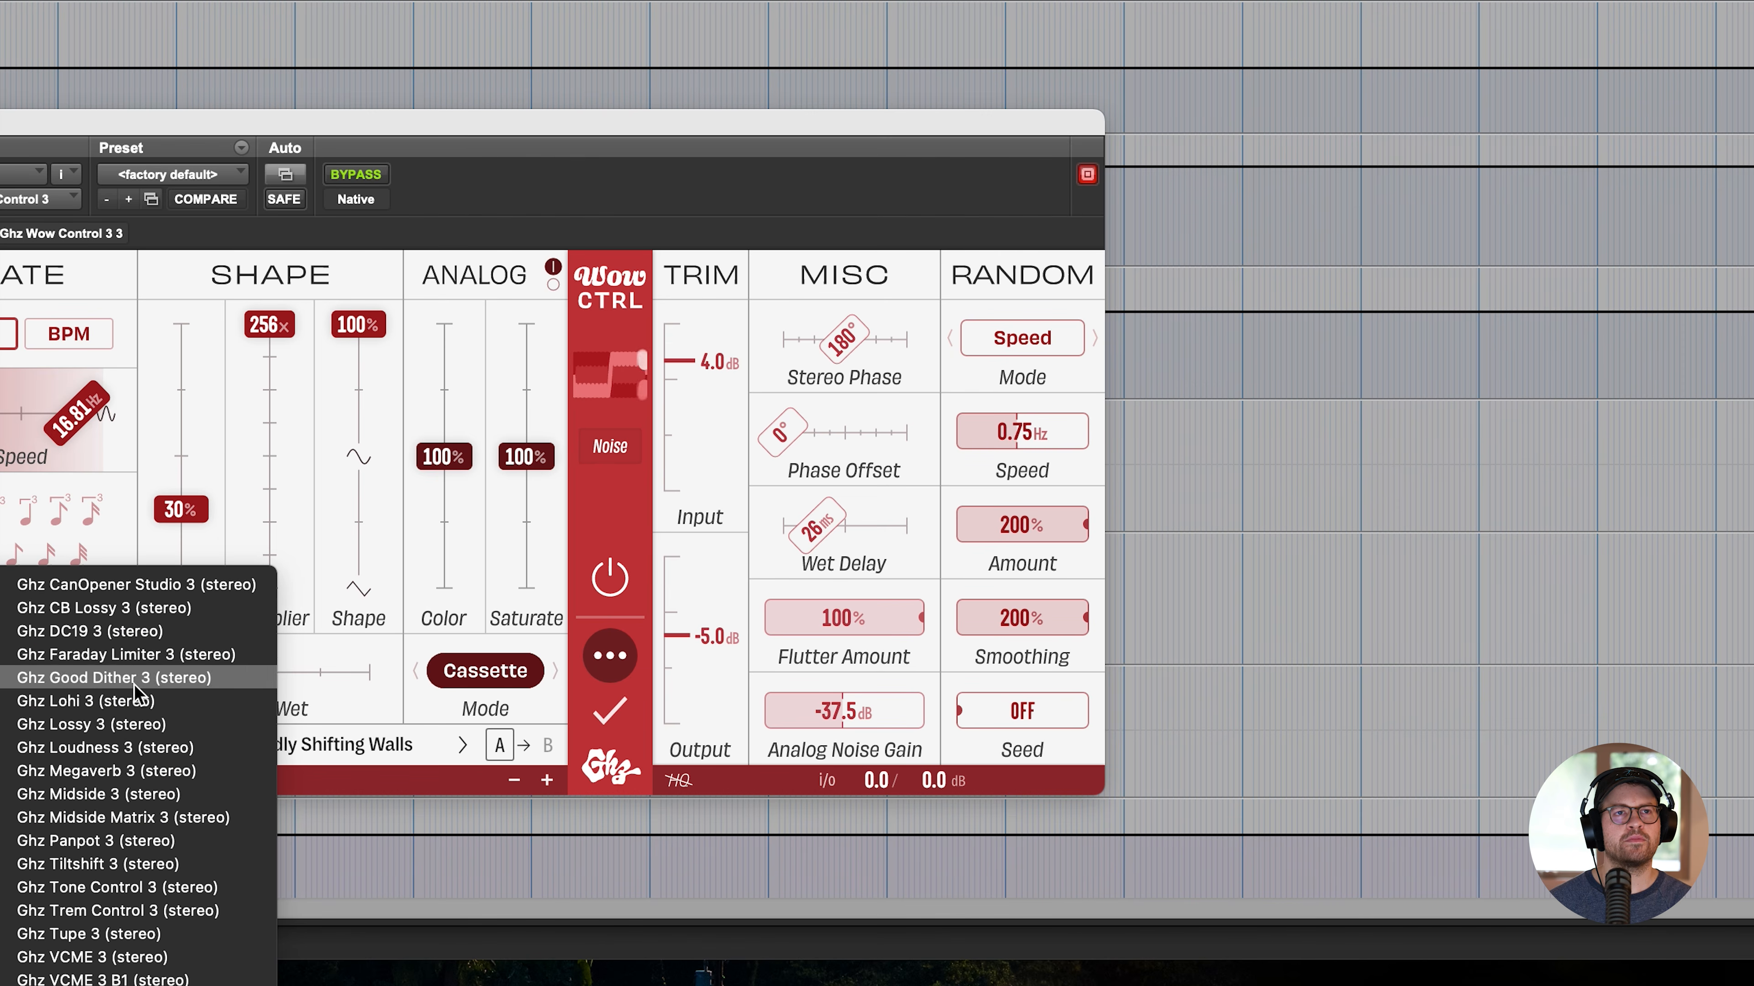
left_click(113, 723)
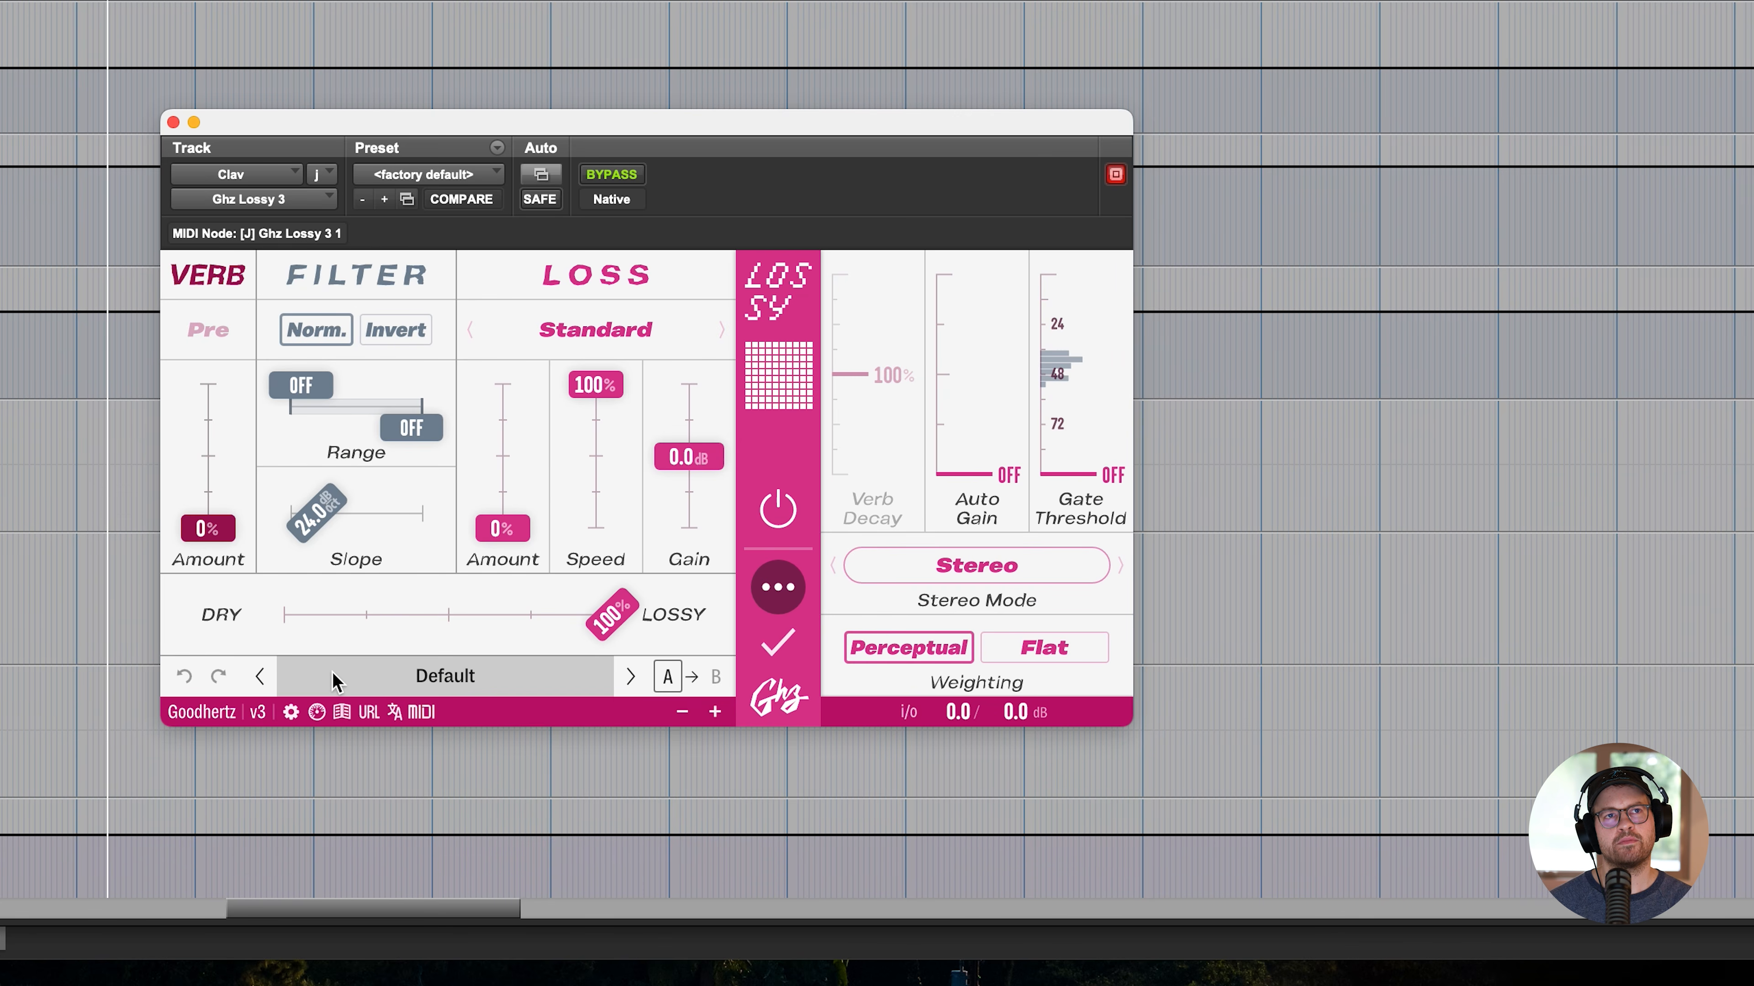
left_click(262, 675)
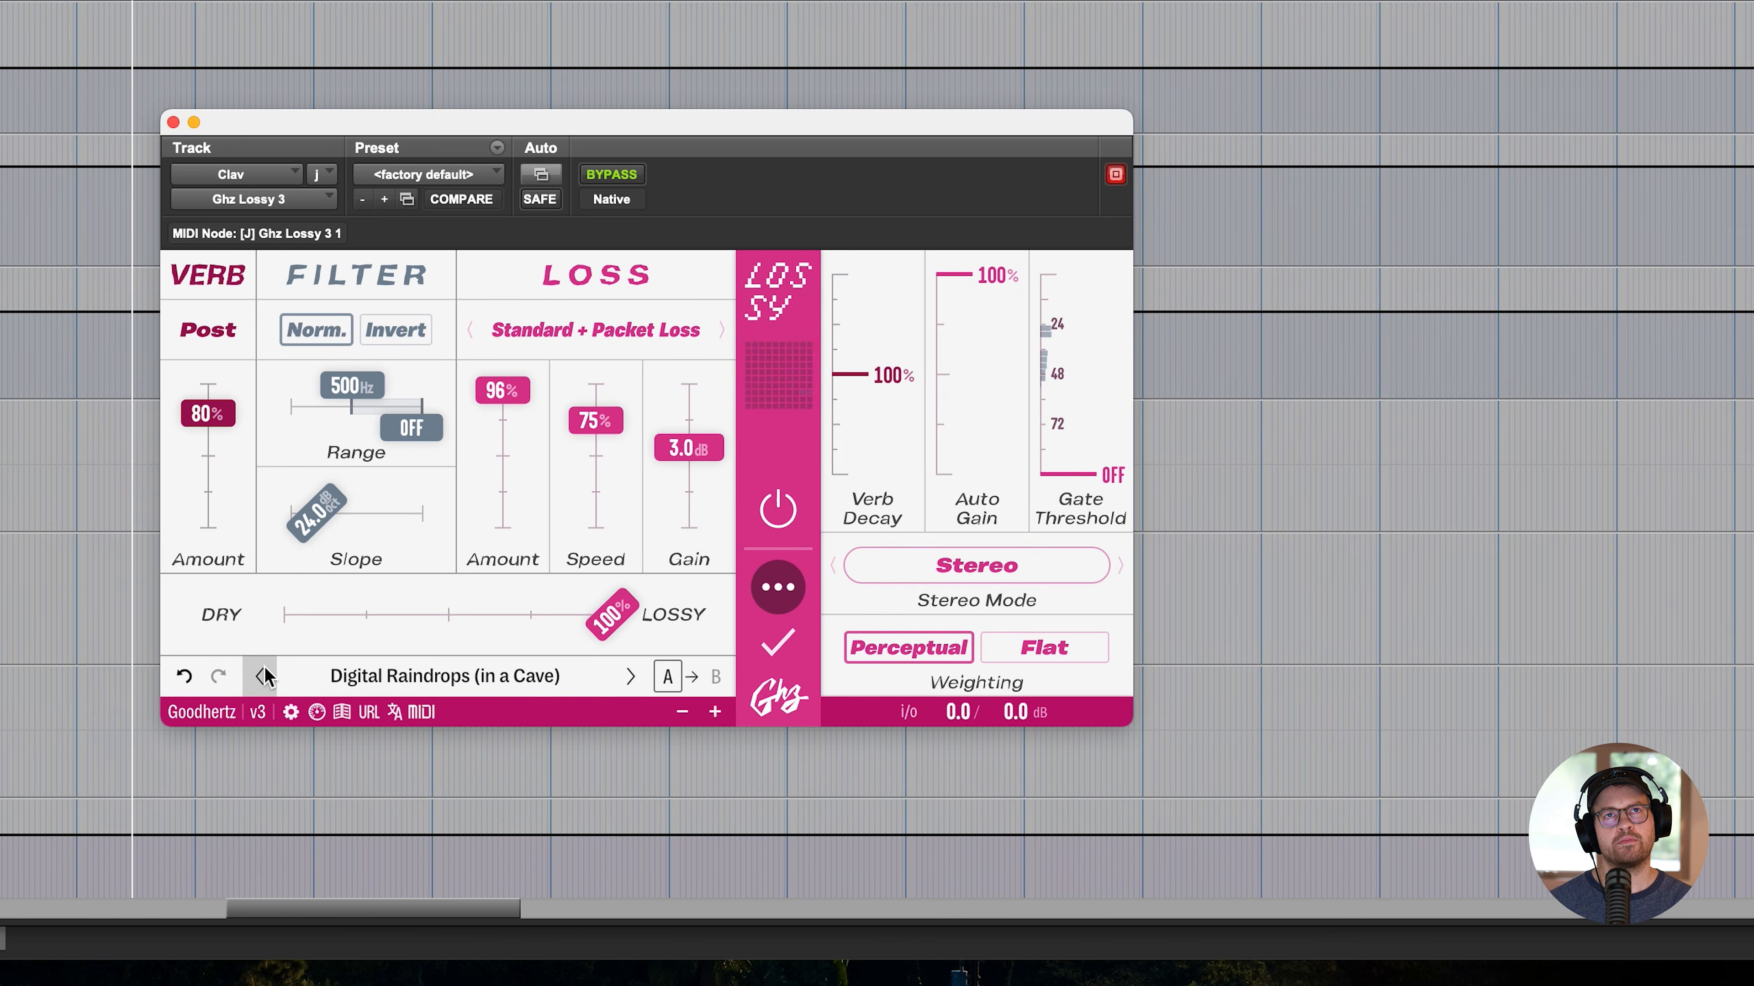
left_click(262, 676)
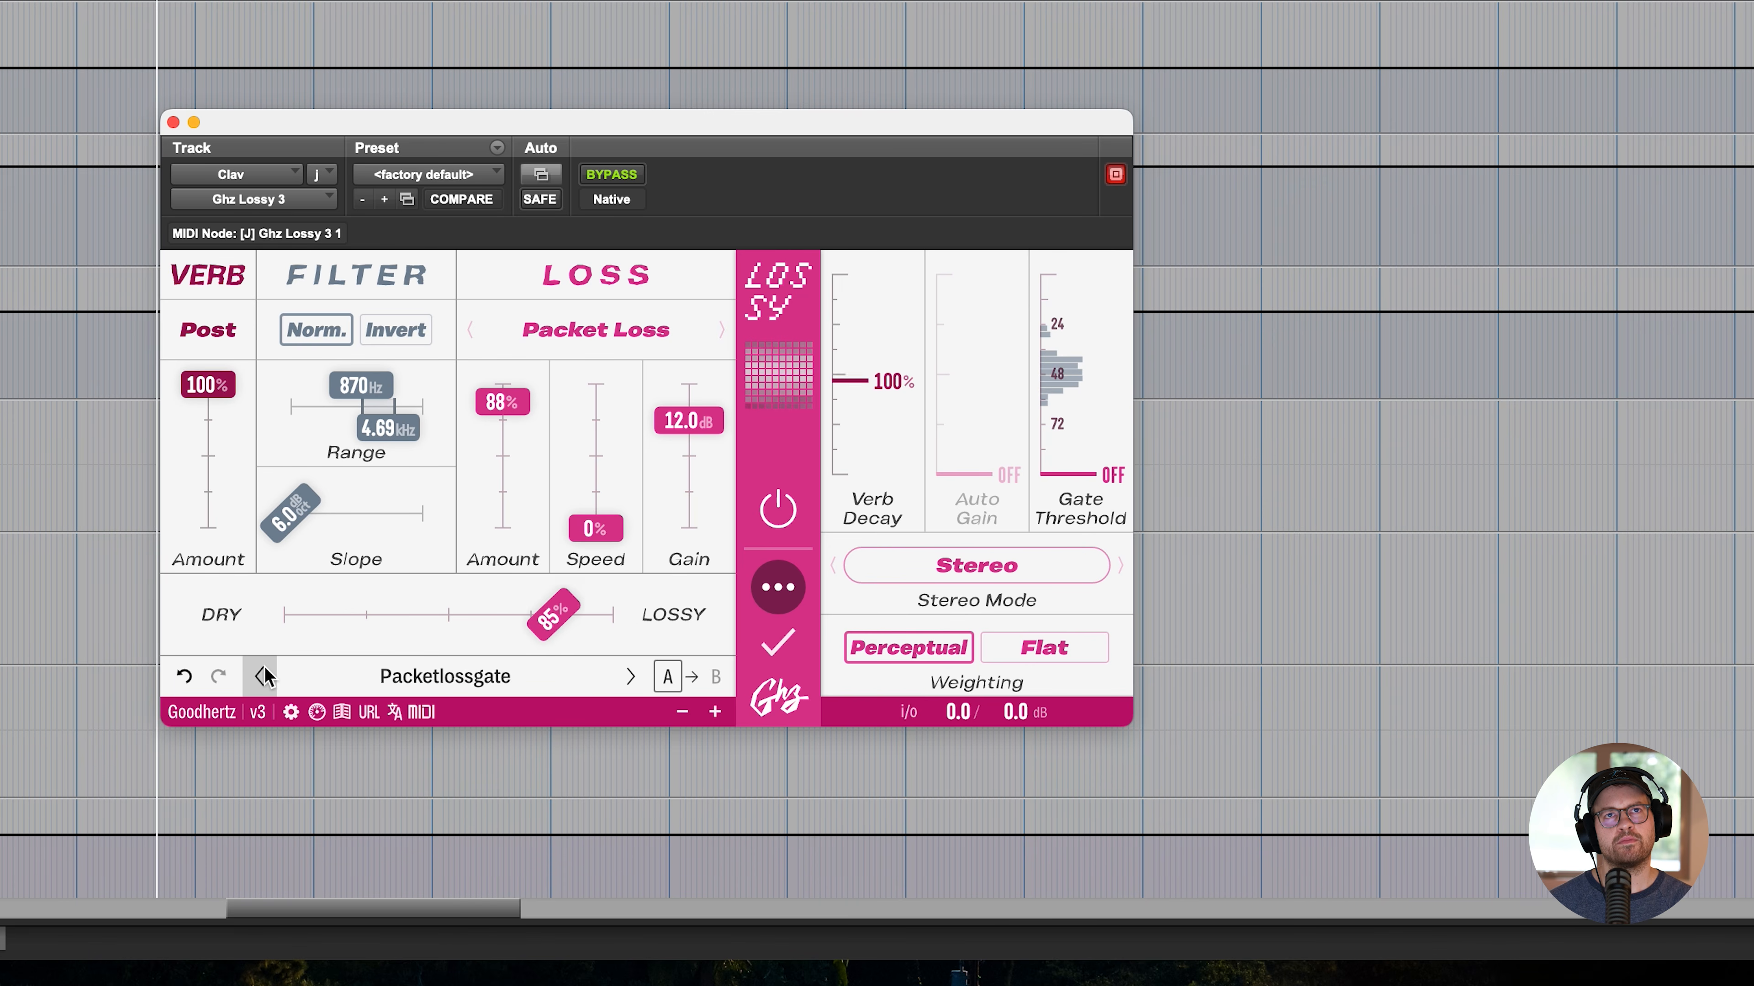
left_click(262, 676)
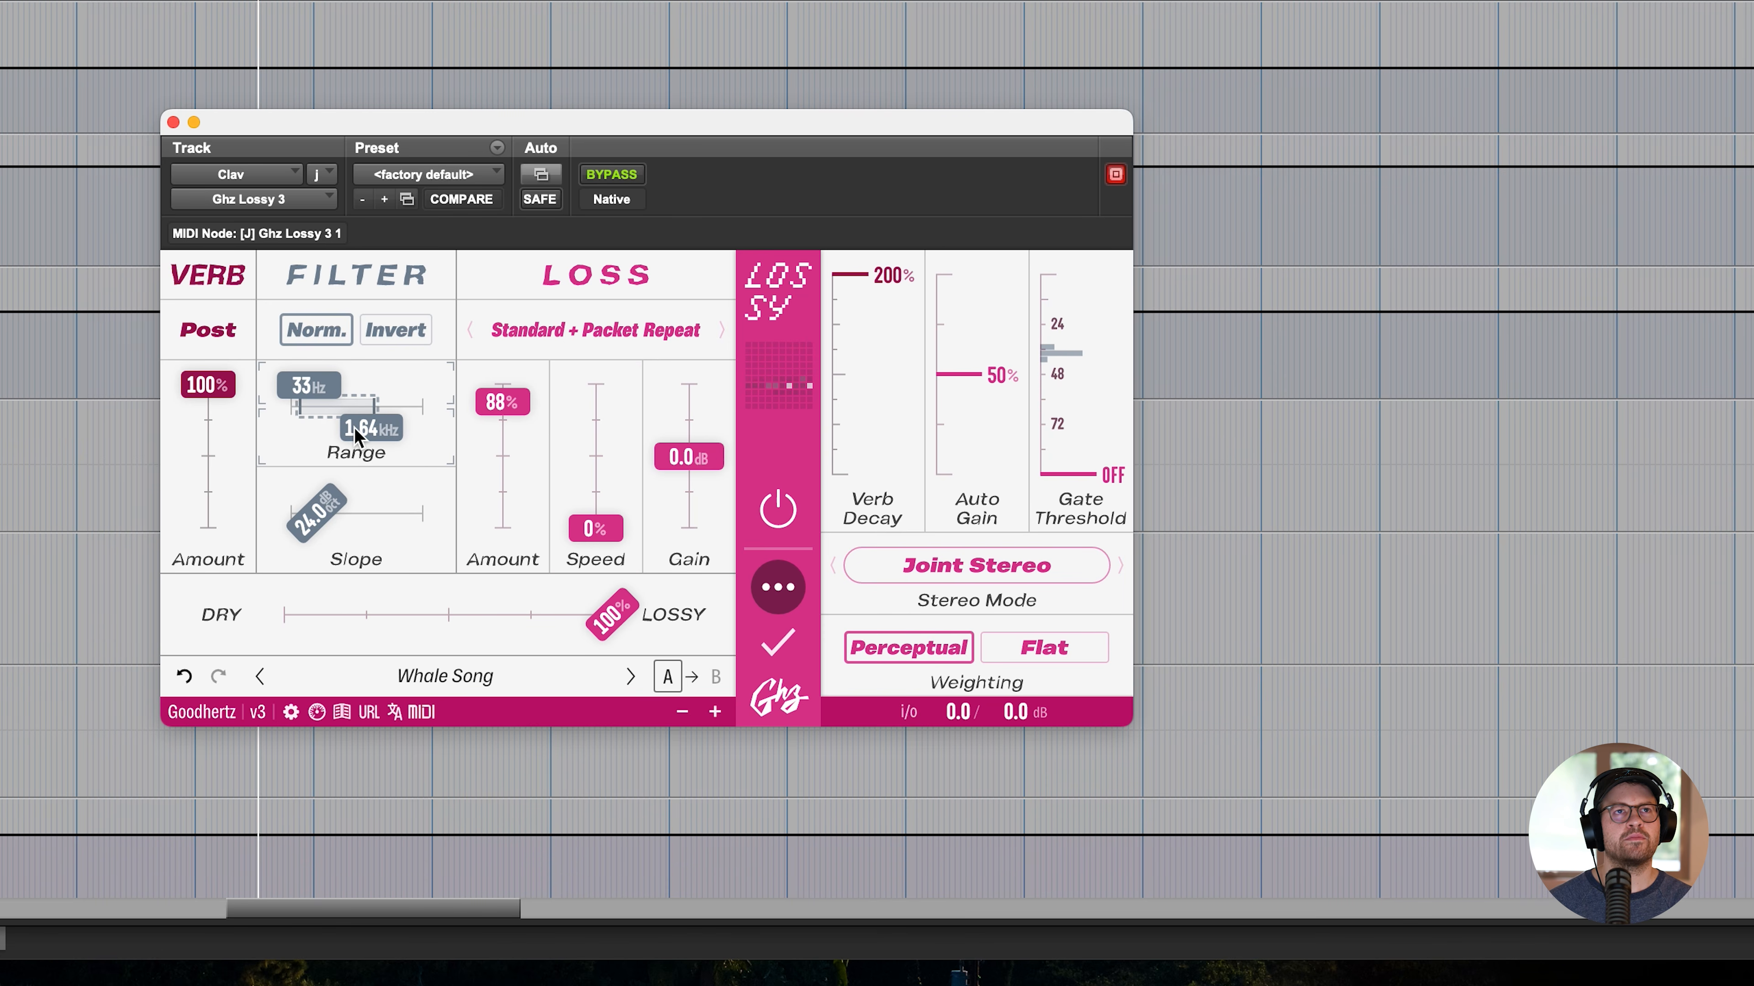
- Try a 441–881 Hz filter range, 96 dB/oct slope and 100% auto gain in Lossy, and switch to the Siney Verb preset
left_click_drag(310, 388, 358, 466)
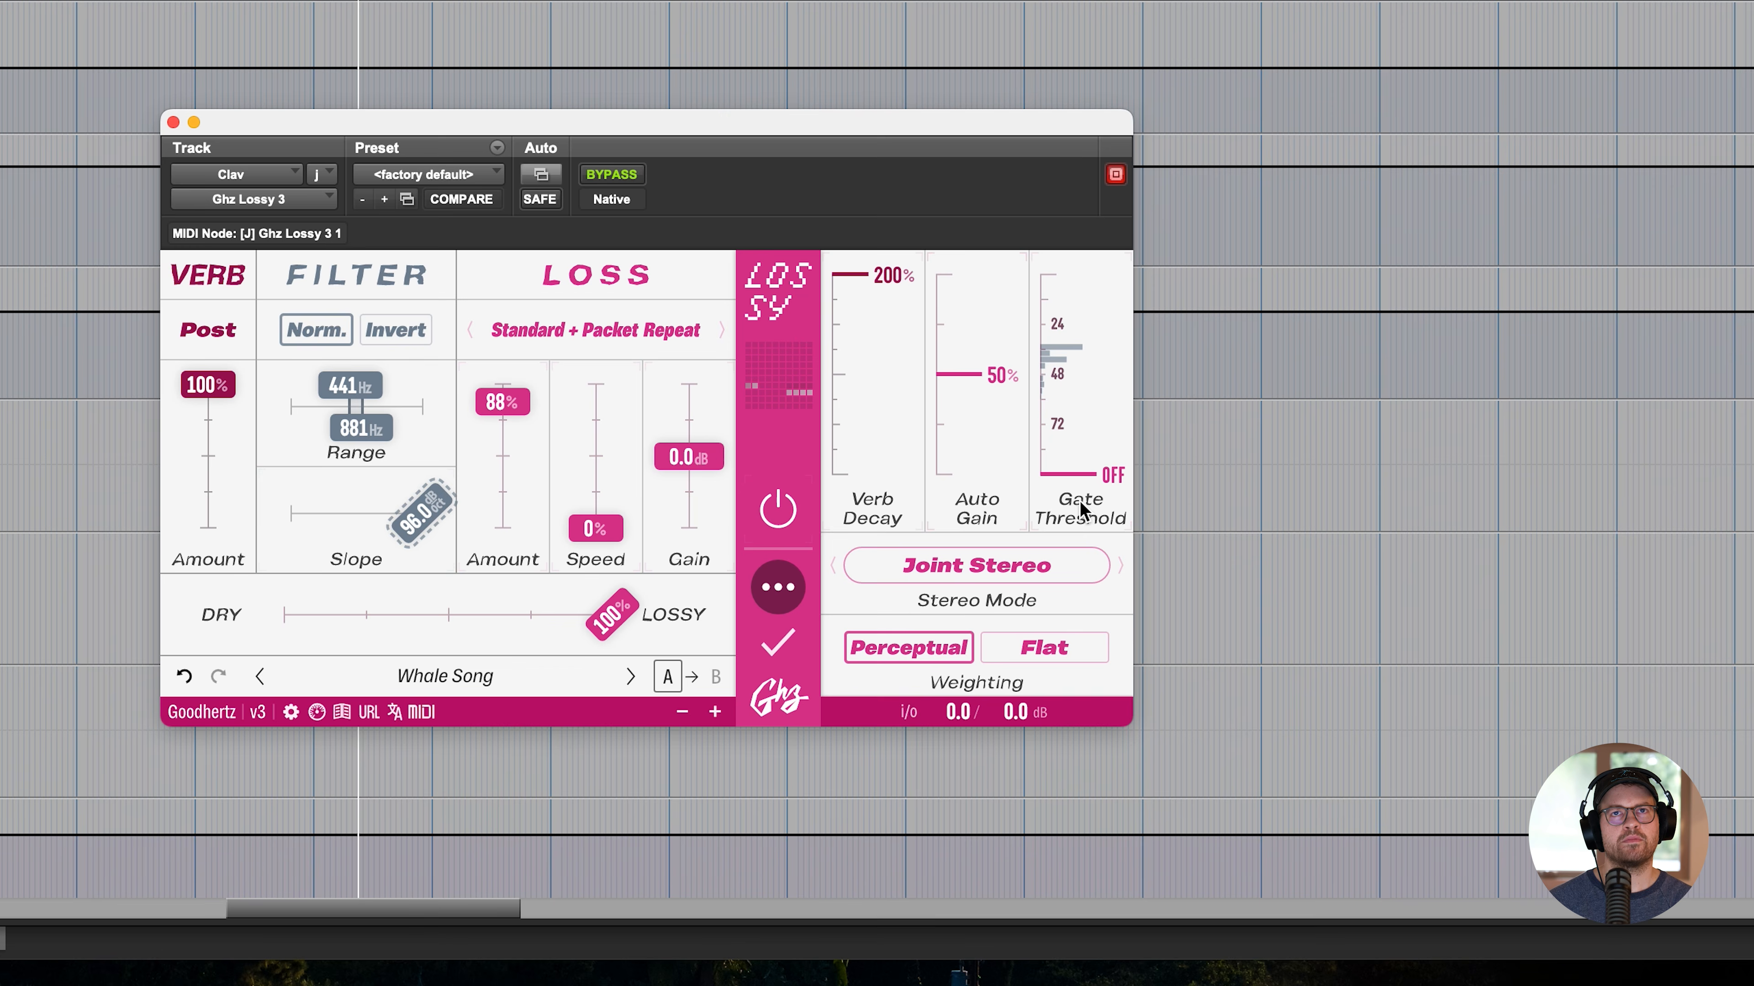
left_click_drag(975, 405, 989, 131)
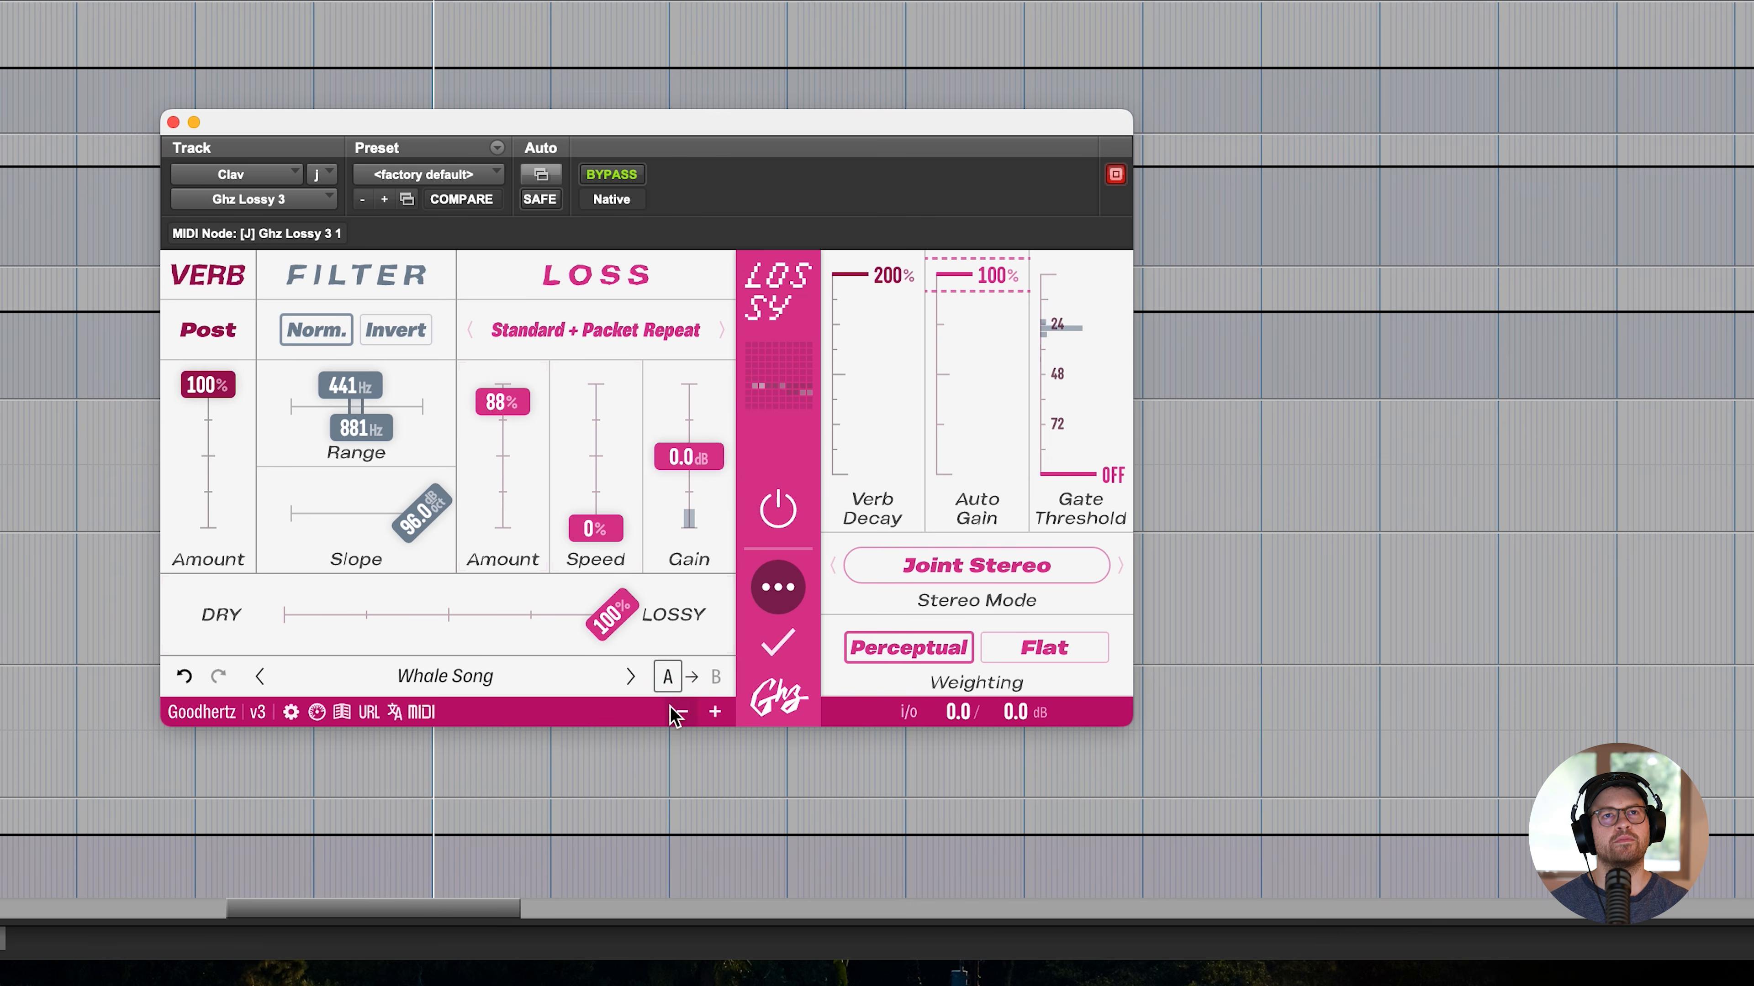
left_click(267, 678)
left_click(267, 678)
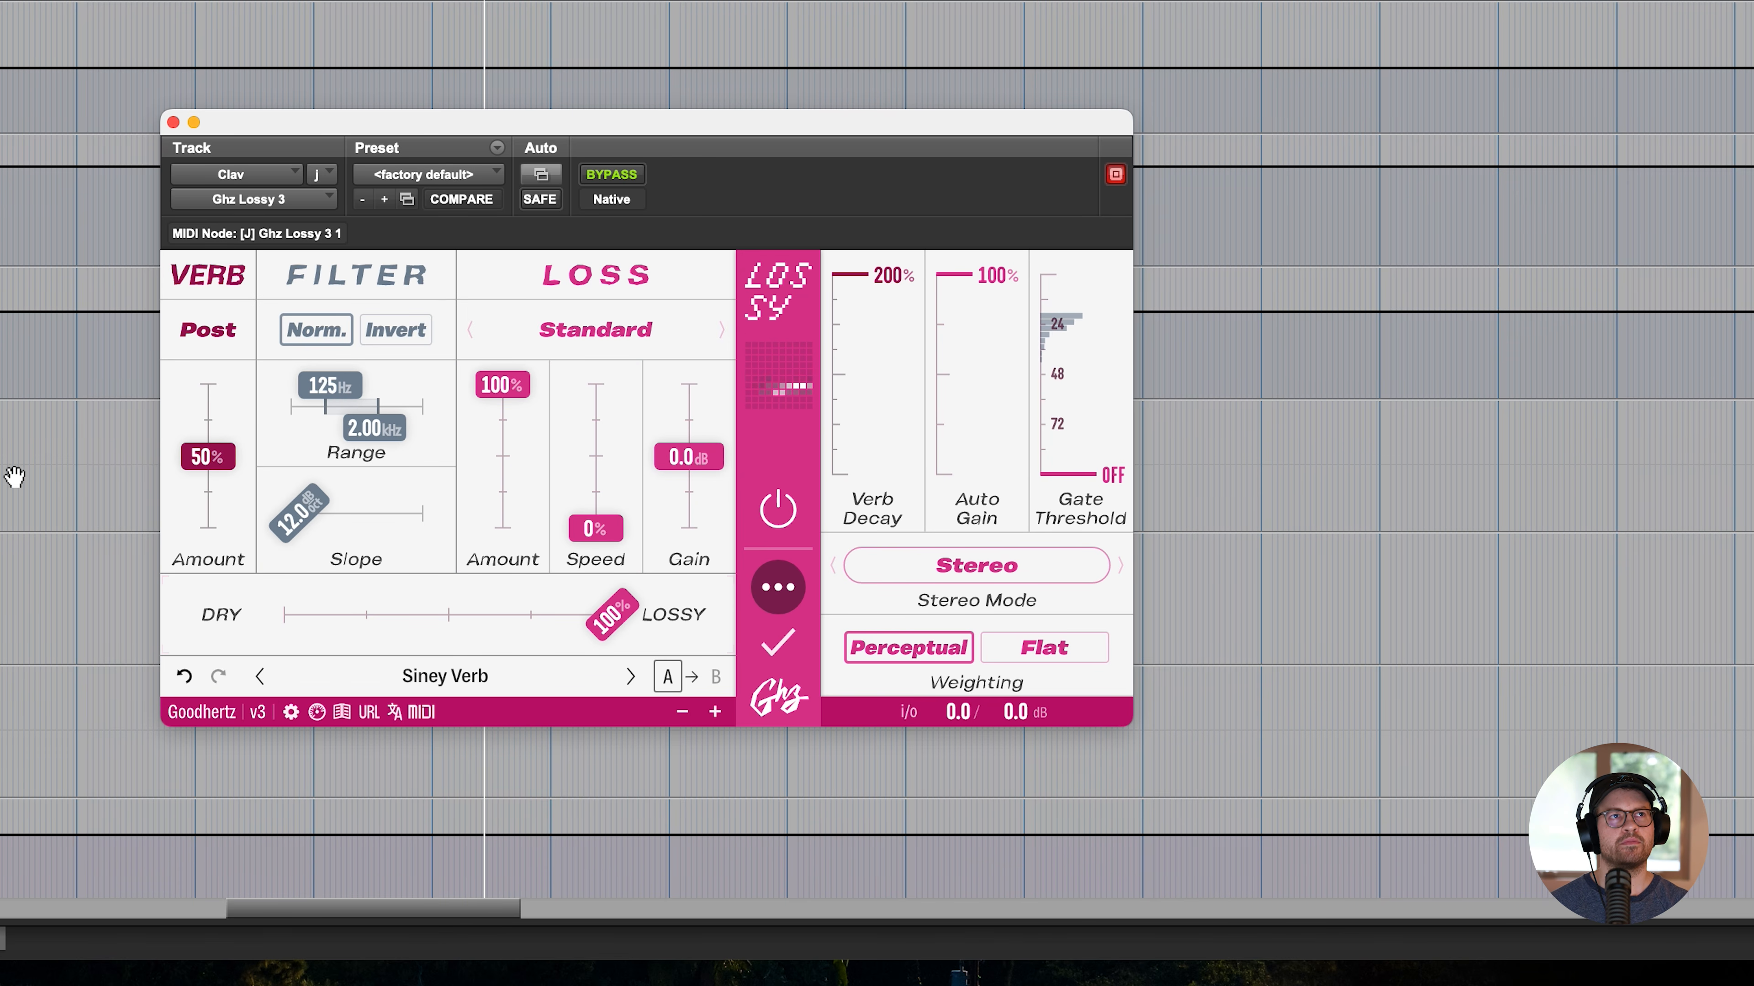
left_click_drag(604, 626, 687, 569)
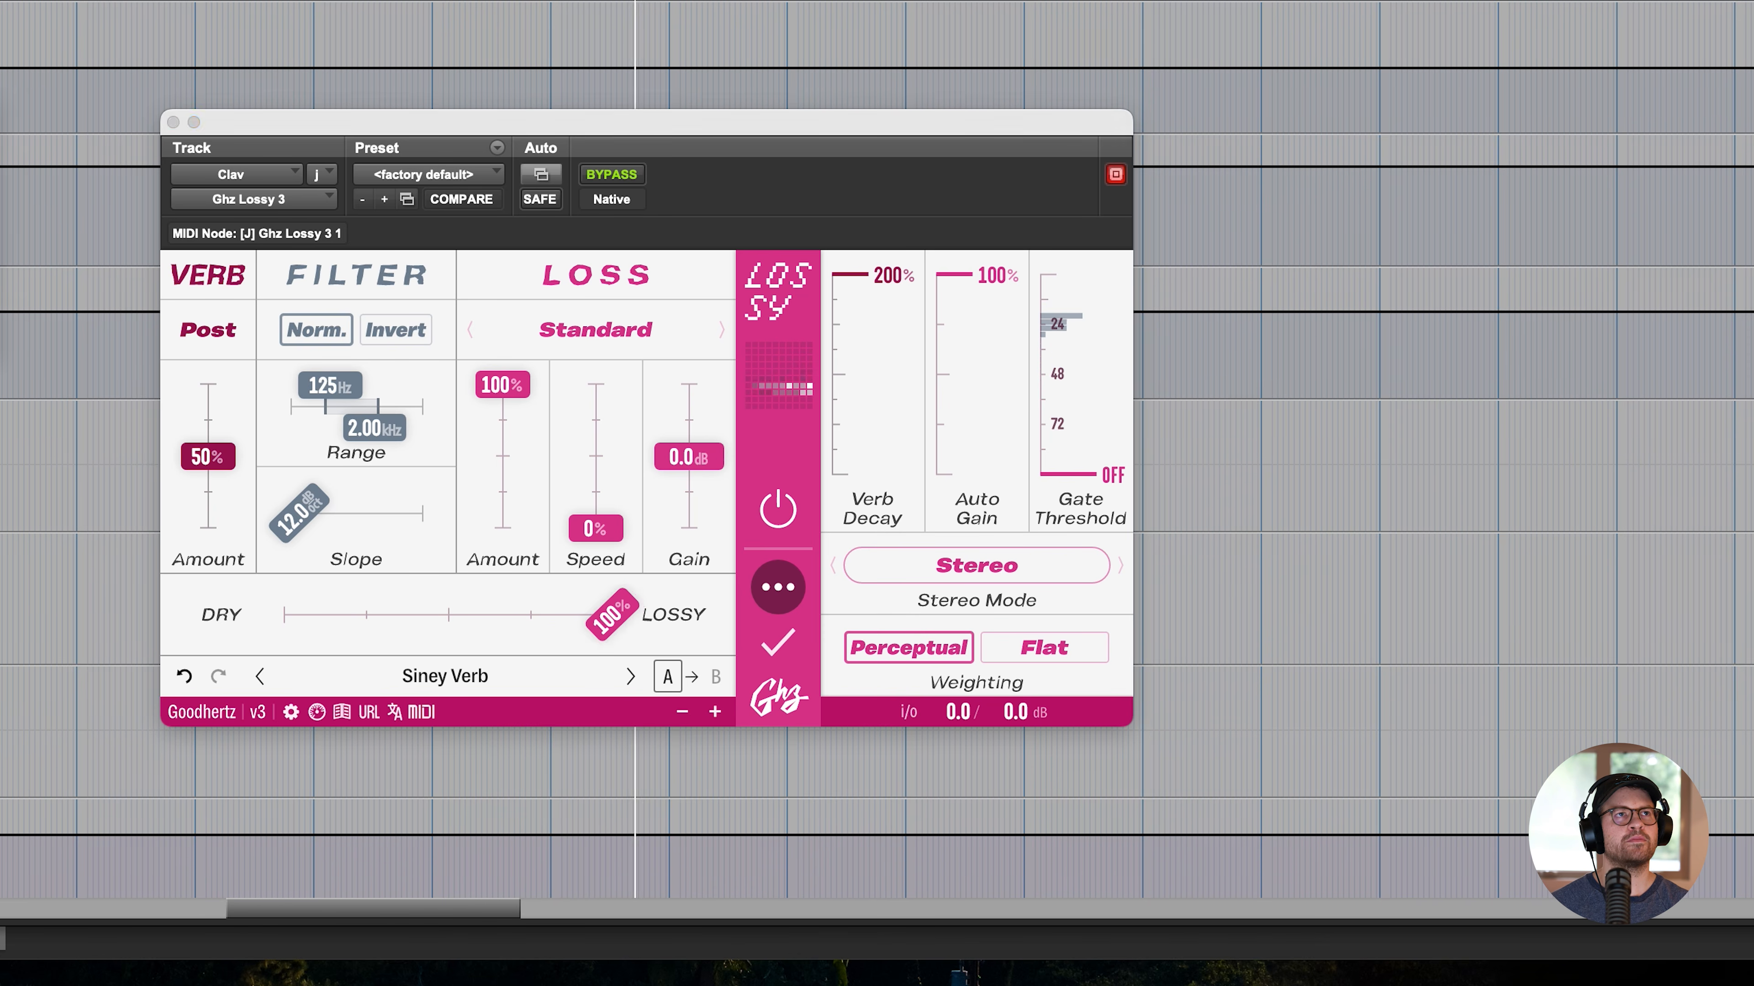
- Insert VCME Soft Clip on the Clav track and set its drive to 200%
mouse_move(2, 703)
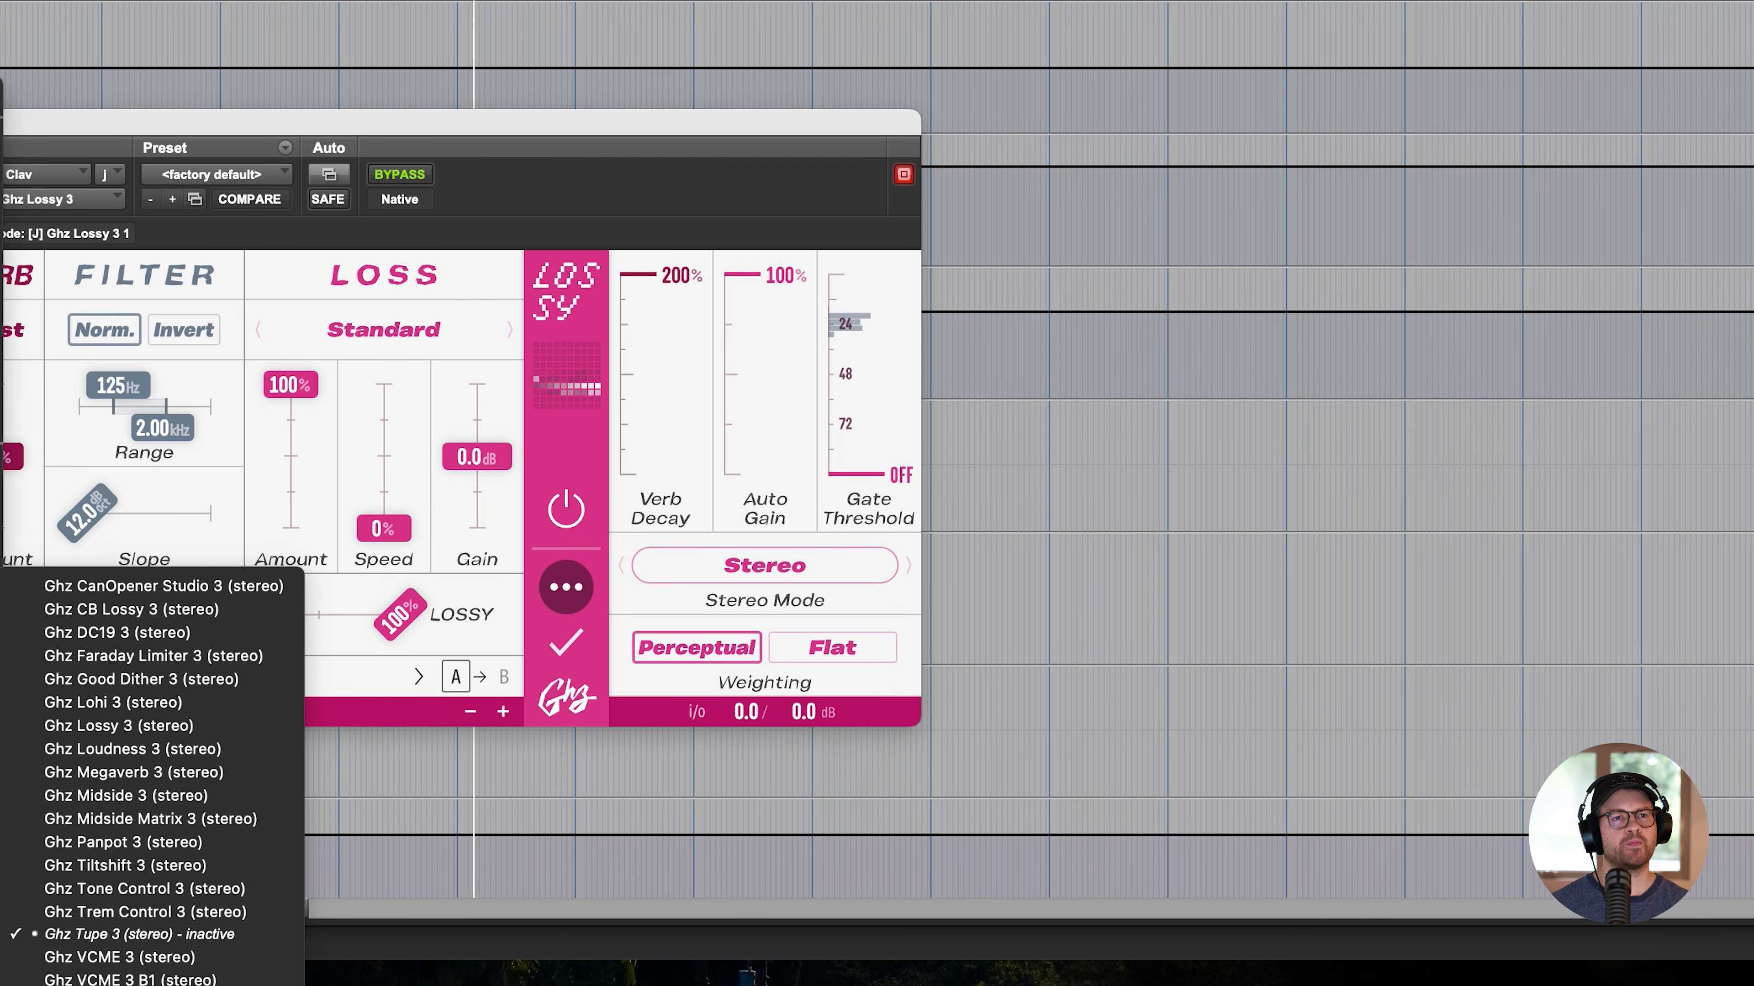
left_click(124, 985)
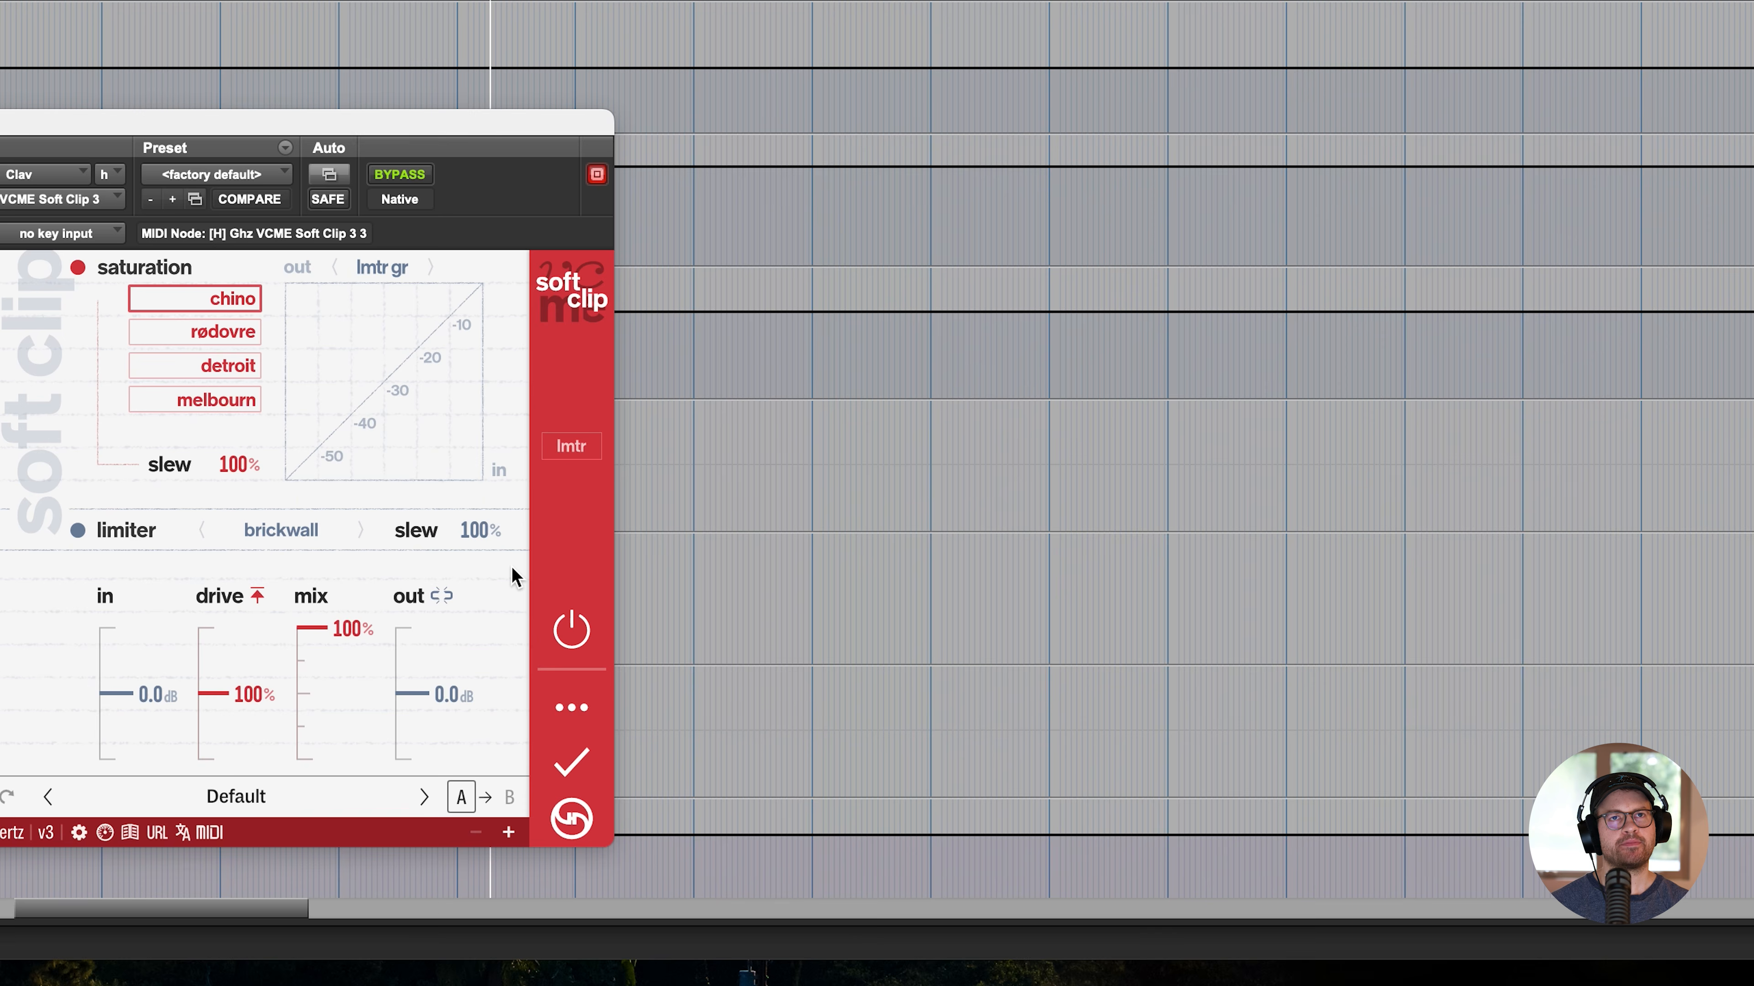
left_click_drag(439, 674, 435, 645)
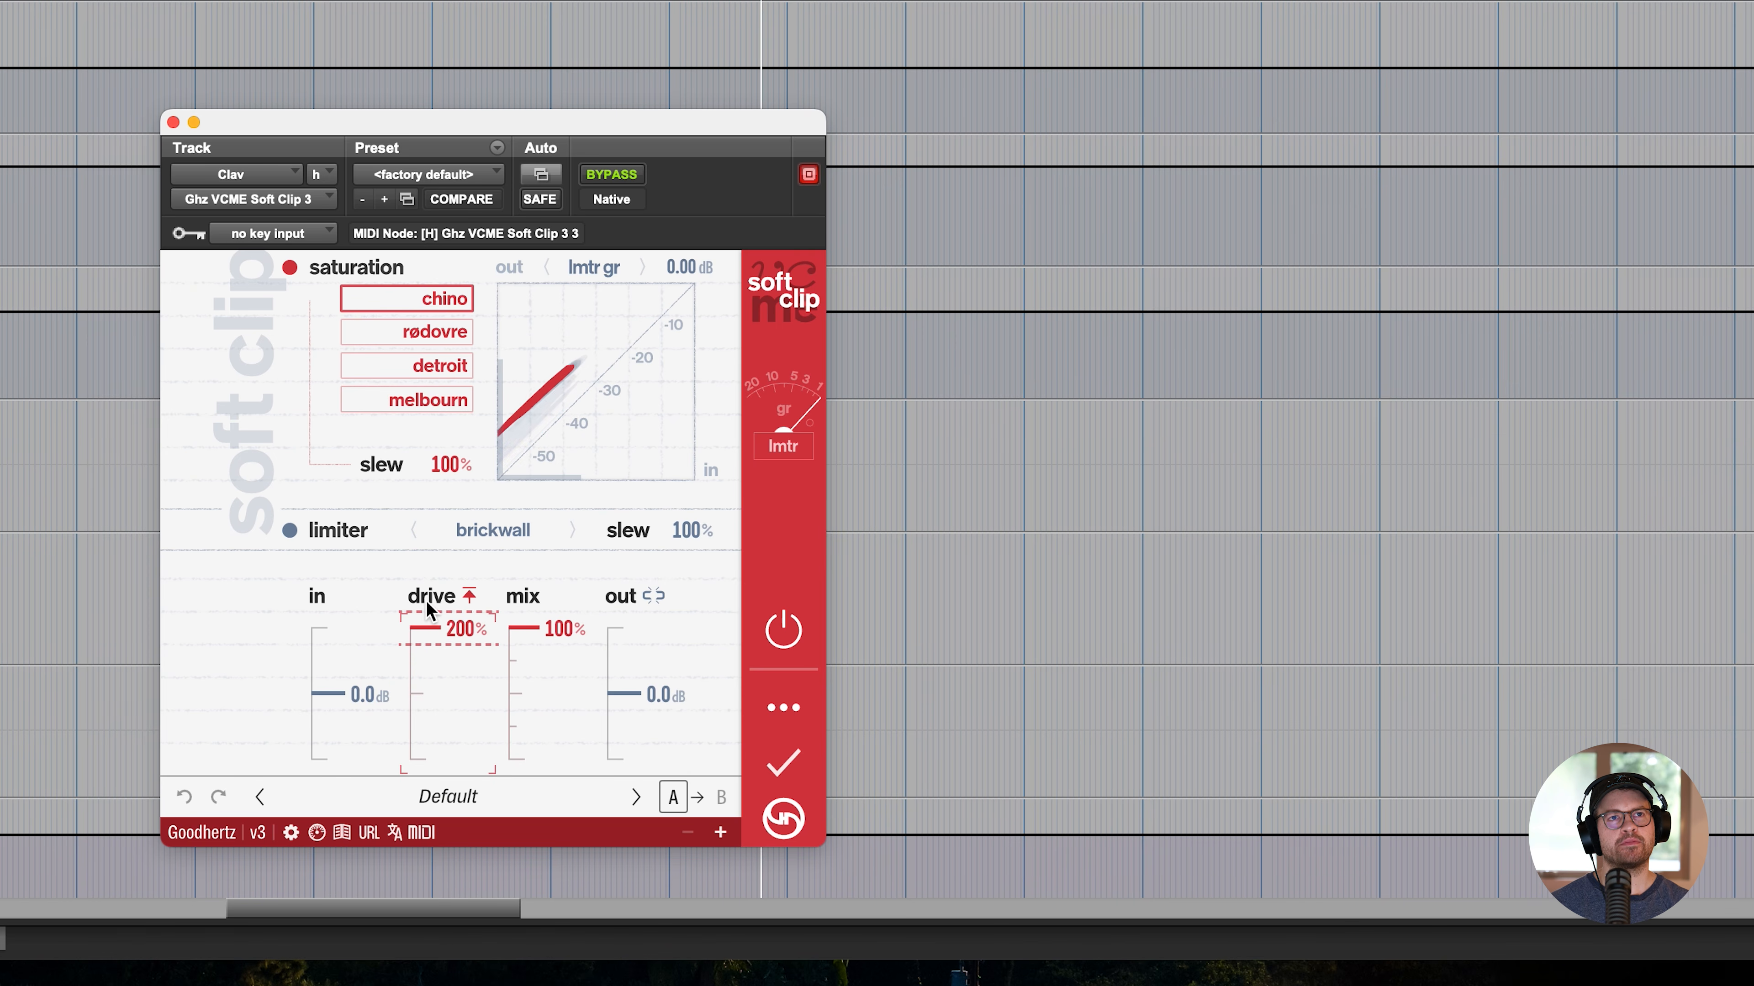
- Link the Soft Clip output to its input, set the input to 24 dB, choose rødovre saturation, and show the emphasis settings
left_click_drag(355, 706, 359, 679)
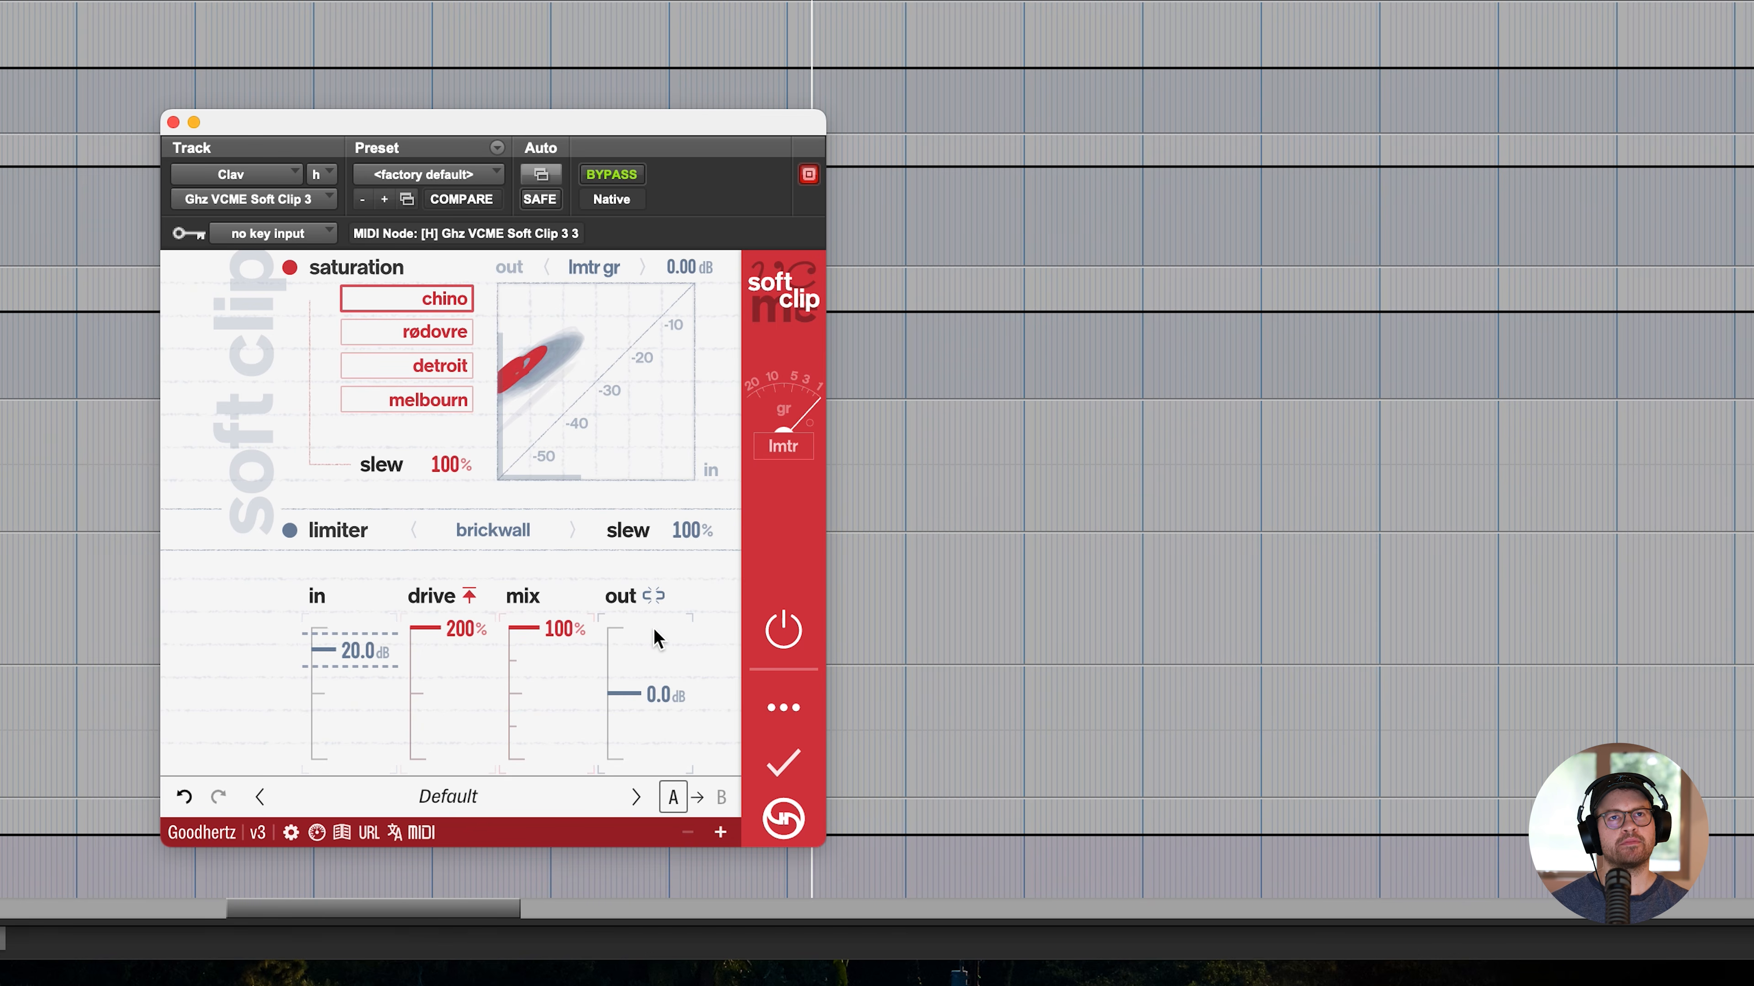
left_click(653, 595)
mouse_move(316, 623)
left_mouse_down()
mouse_move(345, 591)
mouse_move(341, 639)
left_mouse_up()
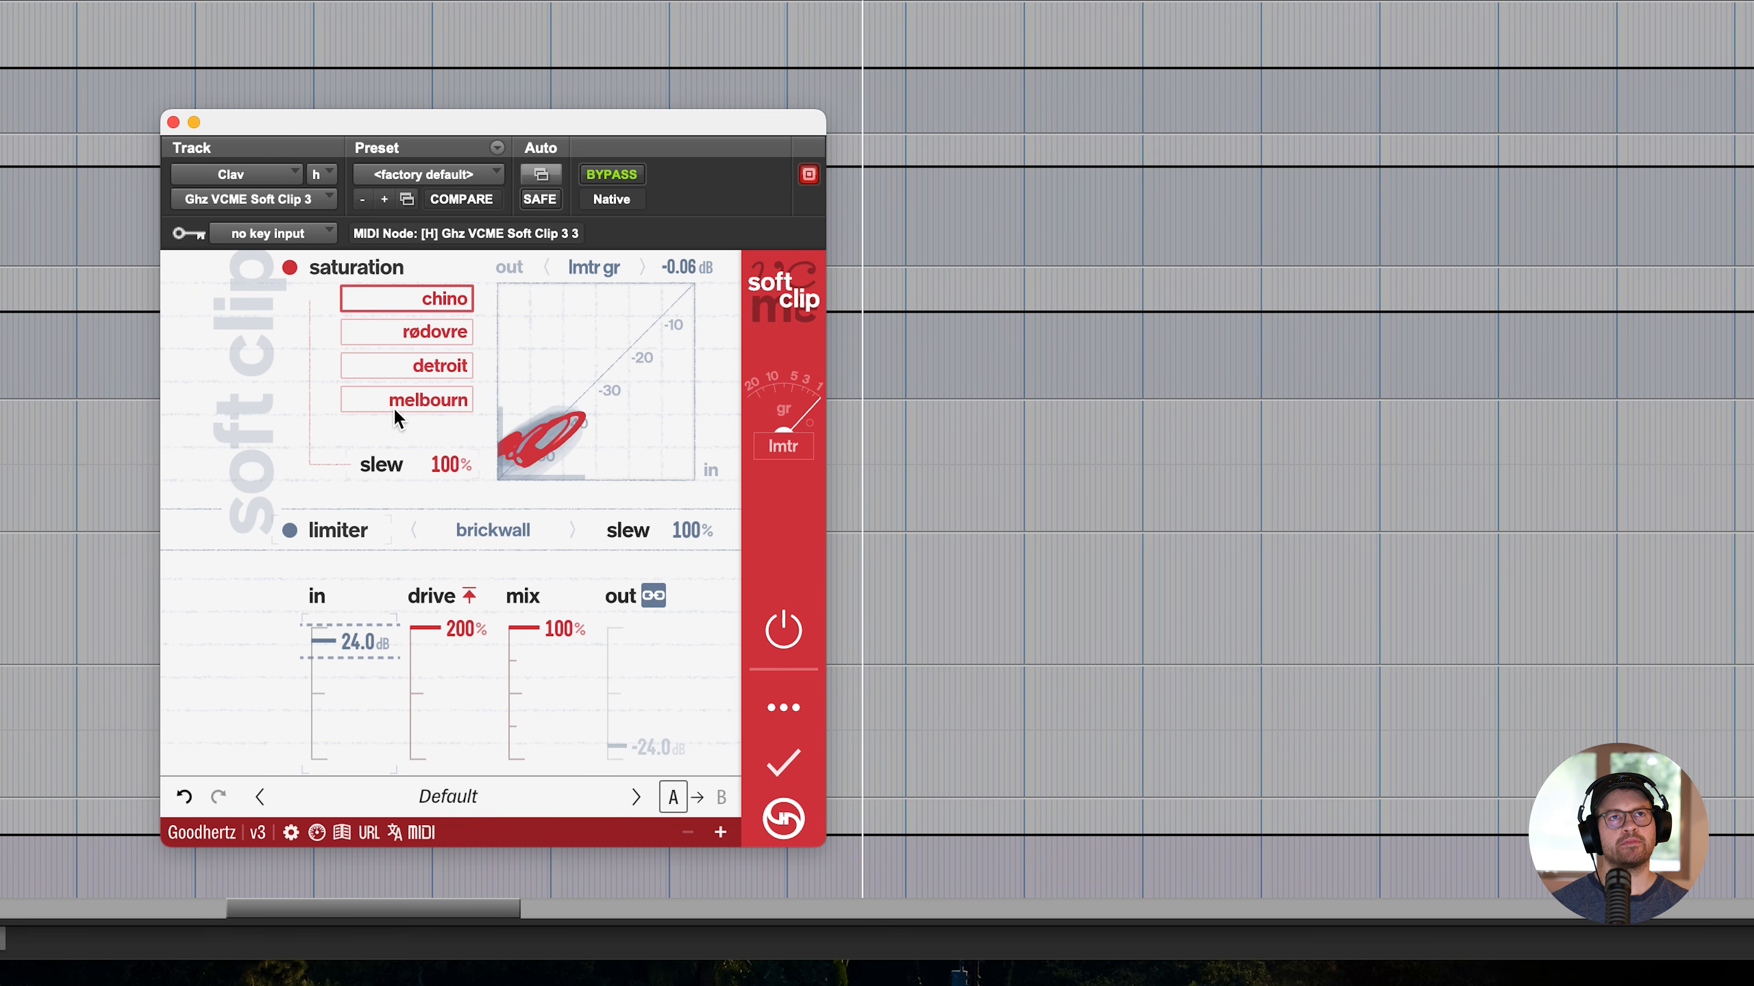
left_click(399, 332)
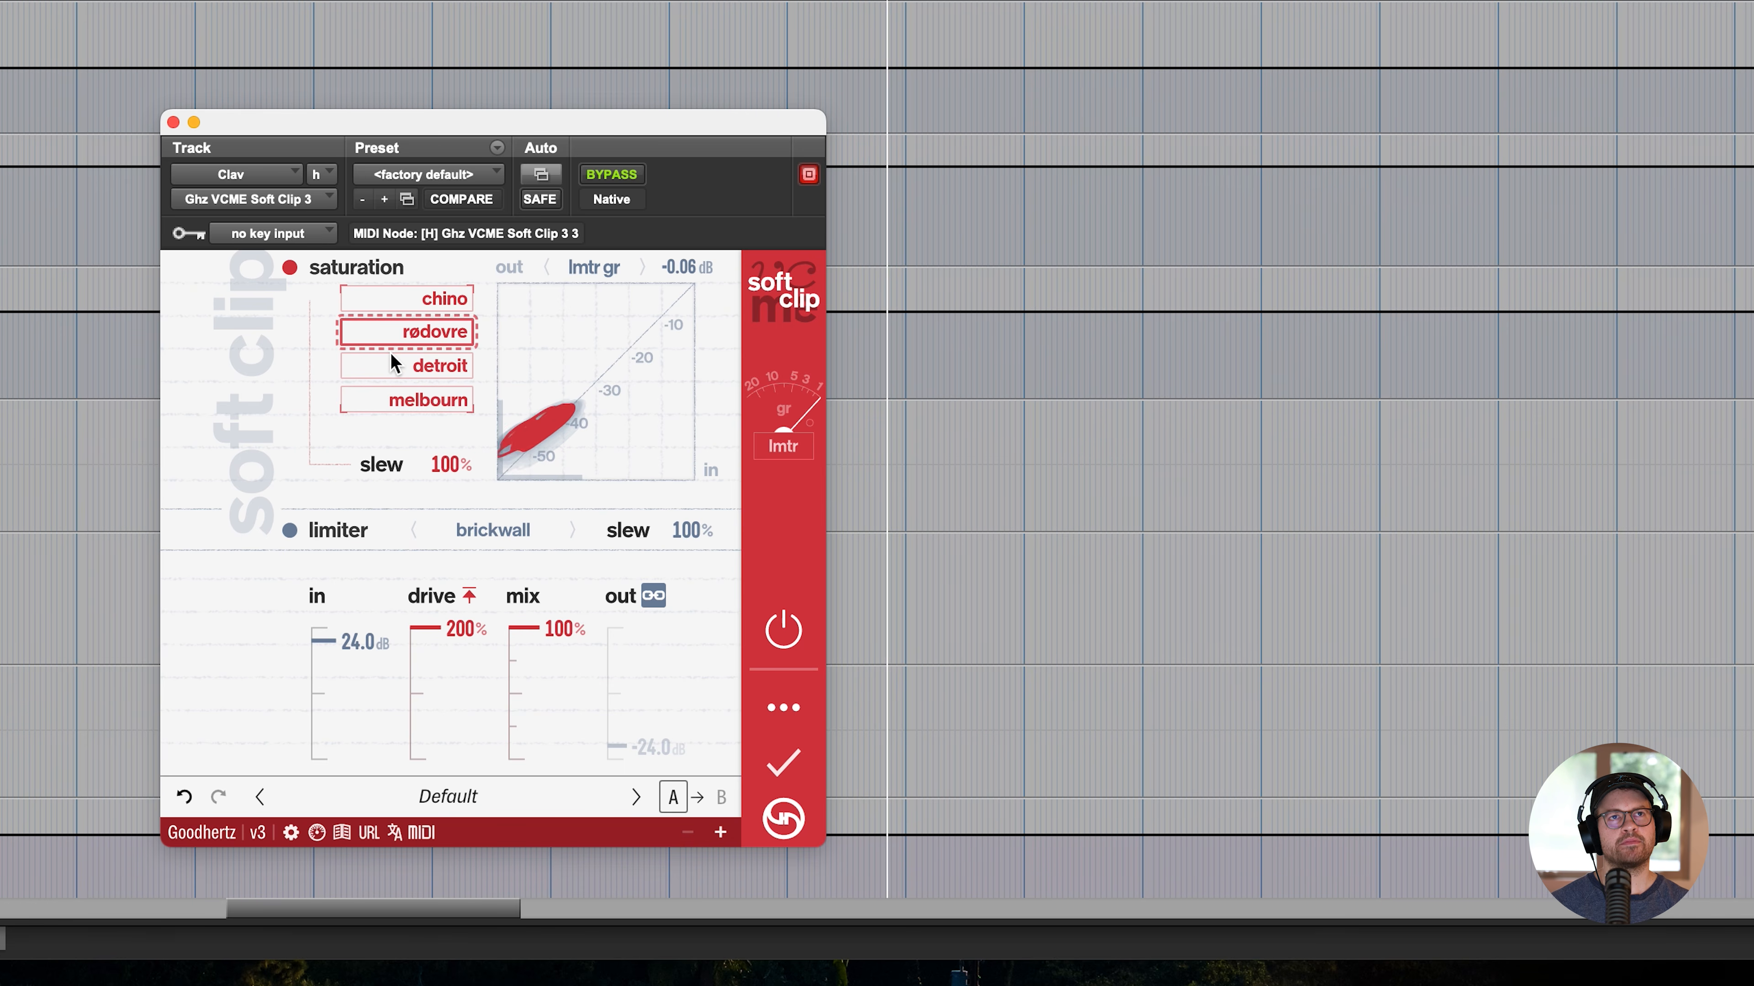
left_click(782, 707)
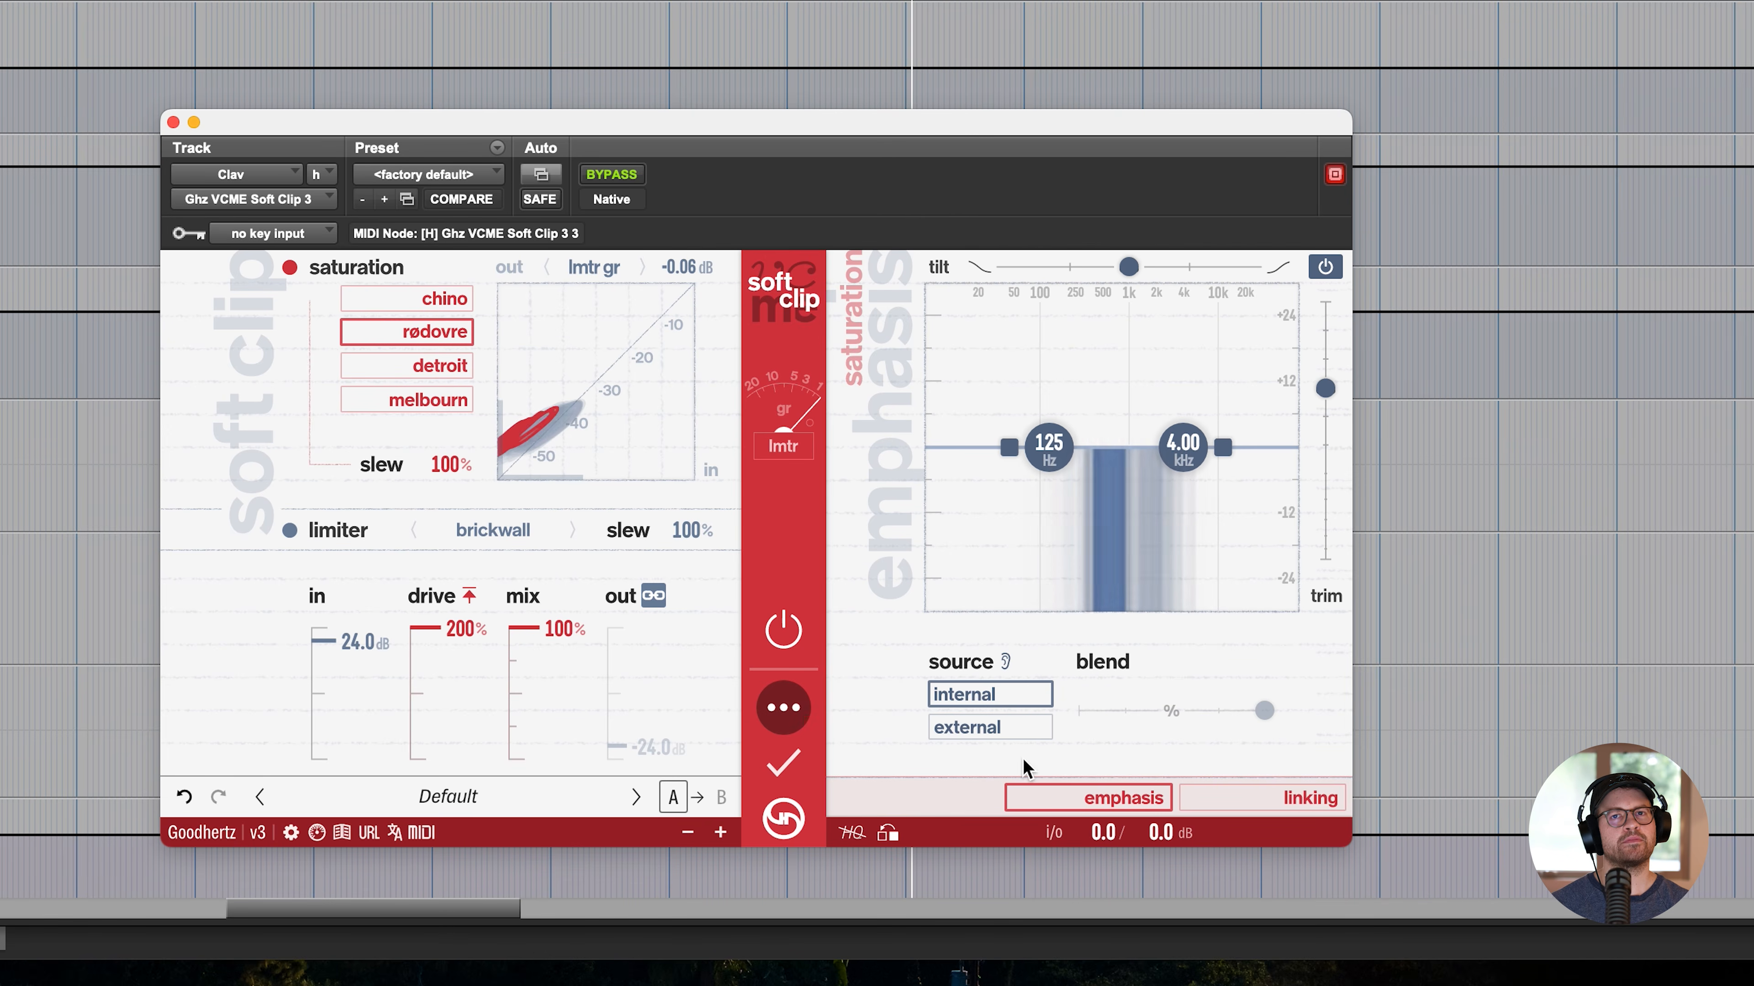
- Return to the Clav track's Lossy plugin and sweep its mix from lossy toward dry
left_click_drag(1096, 833, 1075, 688)
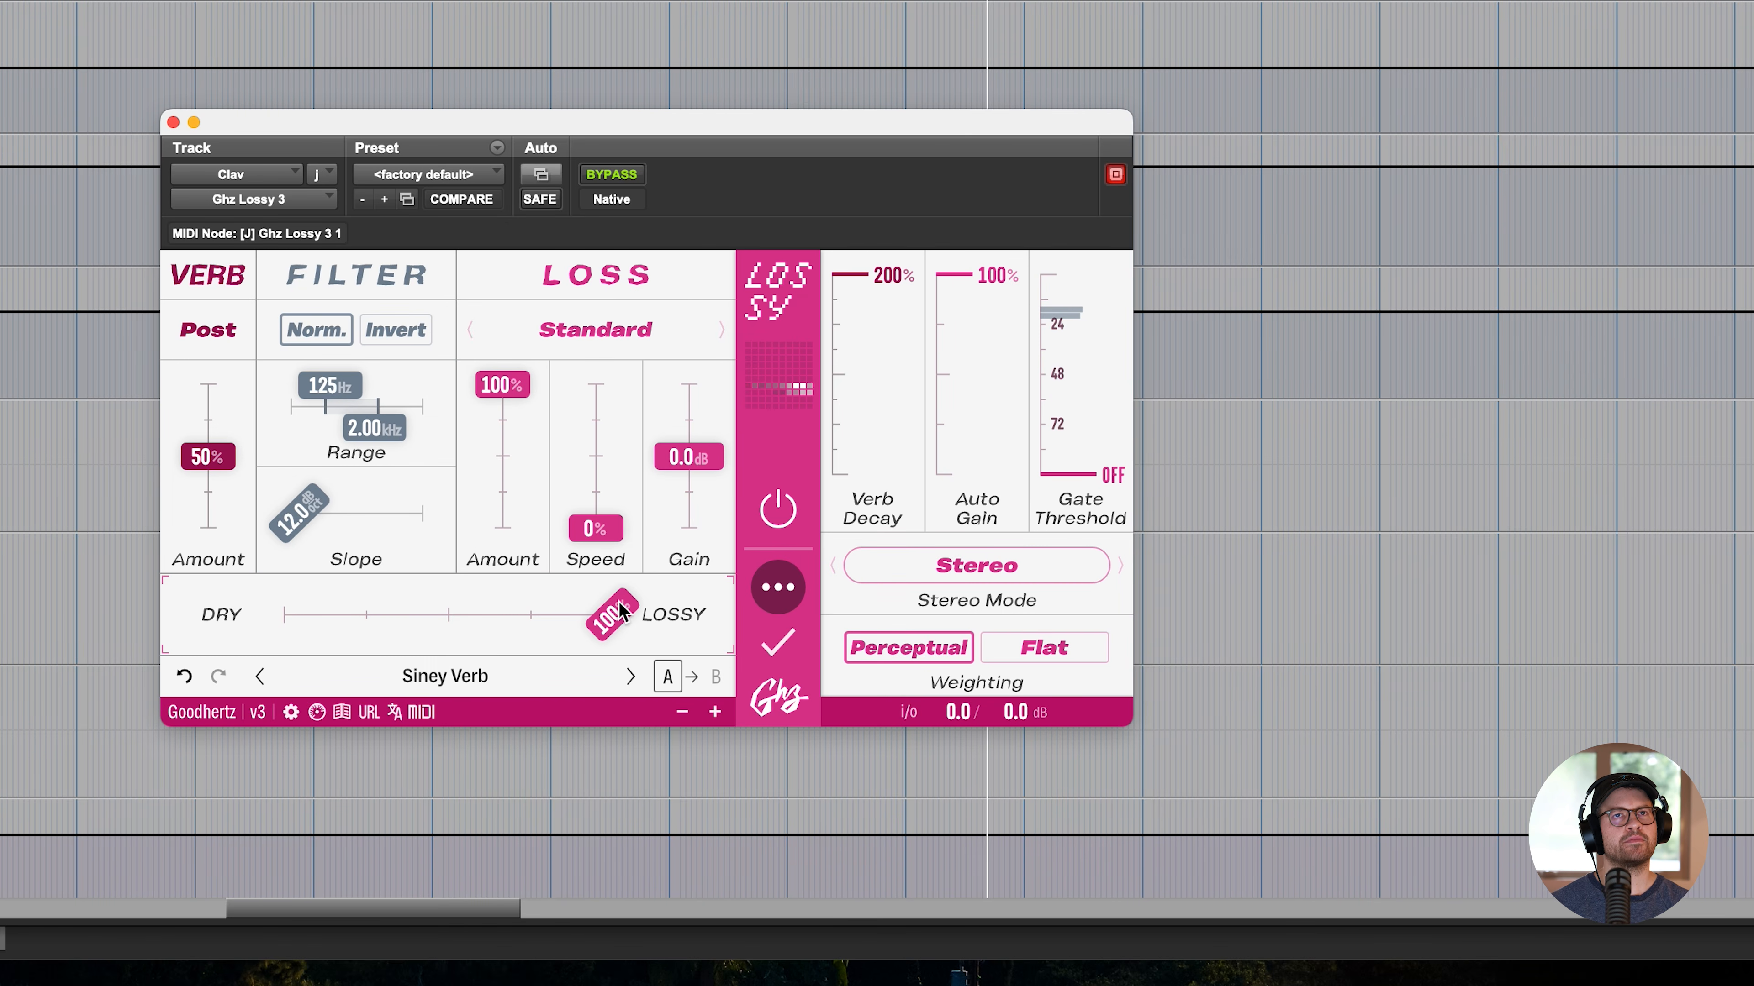
left_click_drag(620, 608, 267, 630)
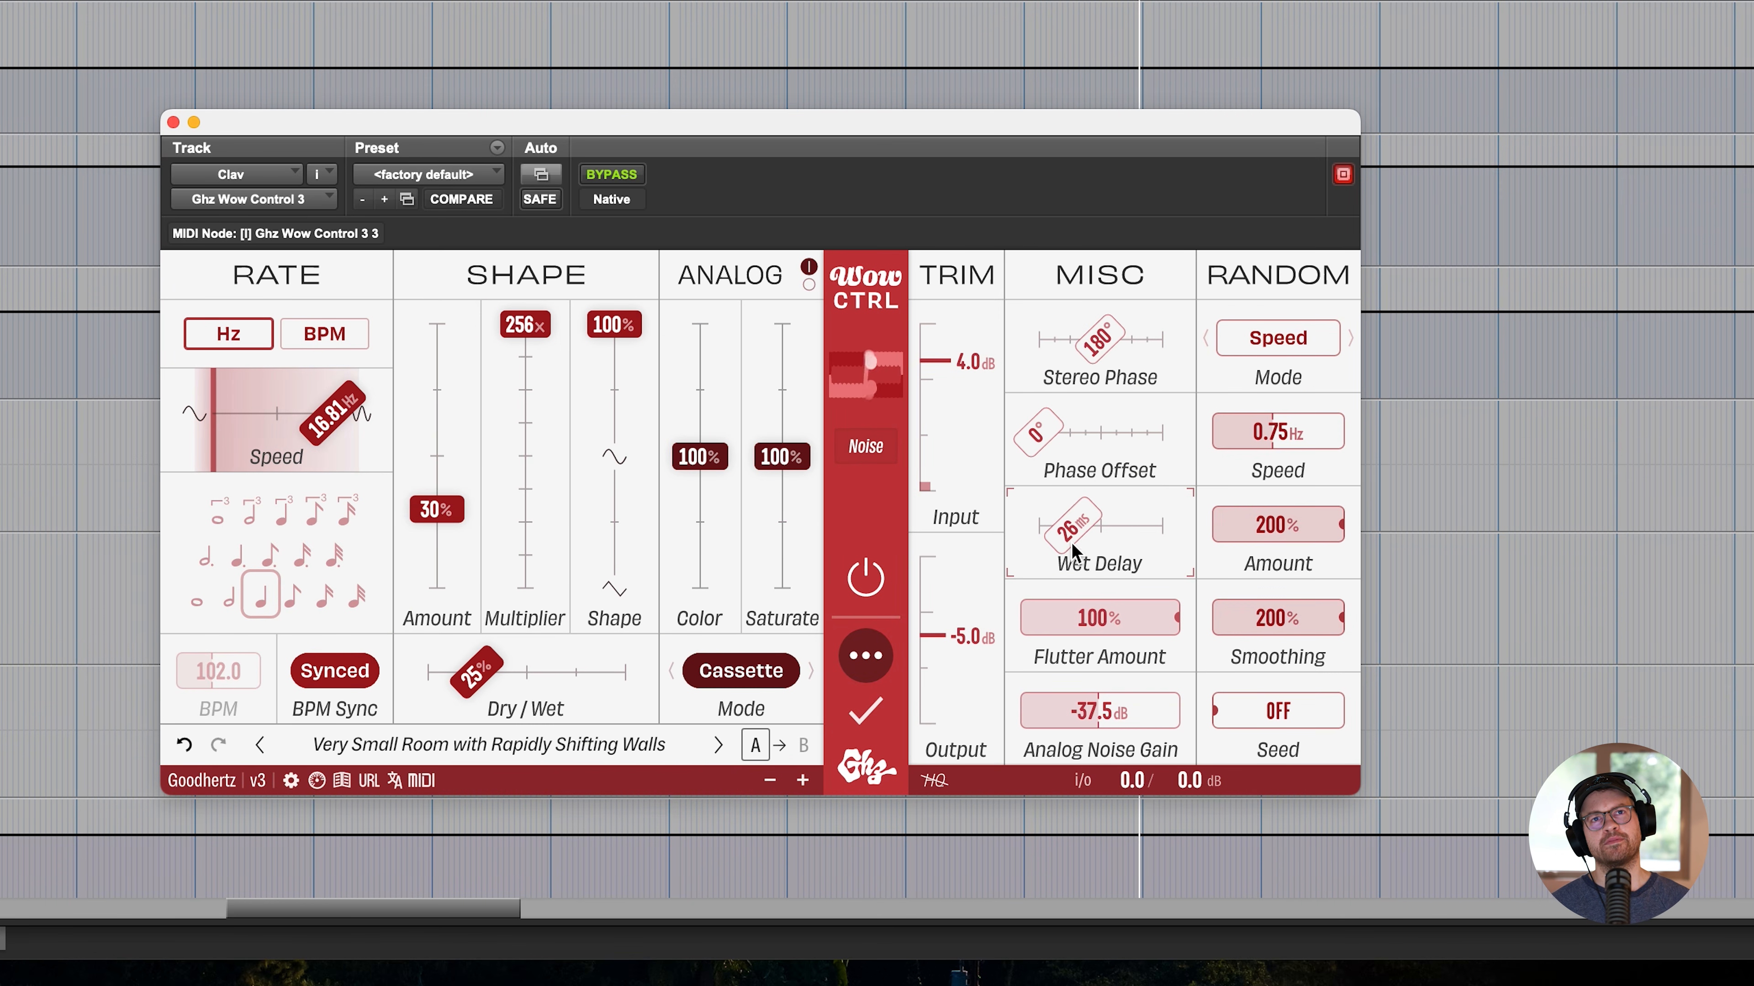
- Step back through the Clav's Wow Control presets to Walkmen and raise the wow amount to 87%
left_click(259, 744)
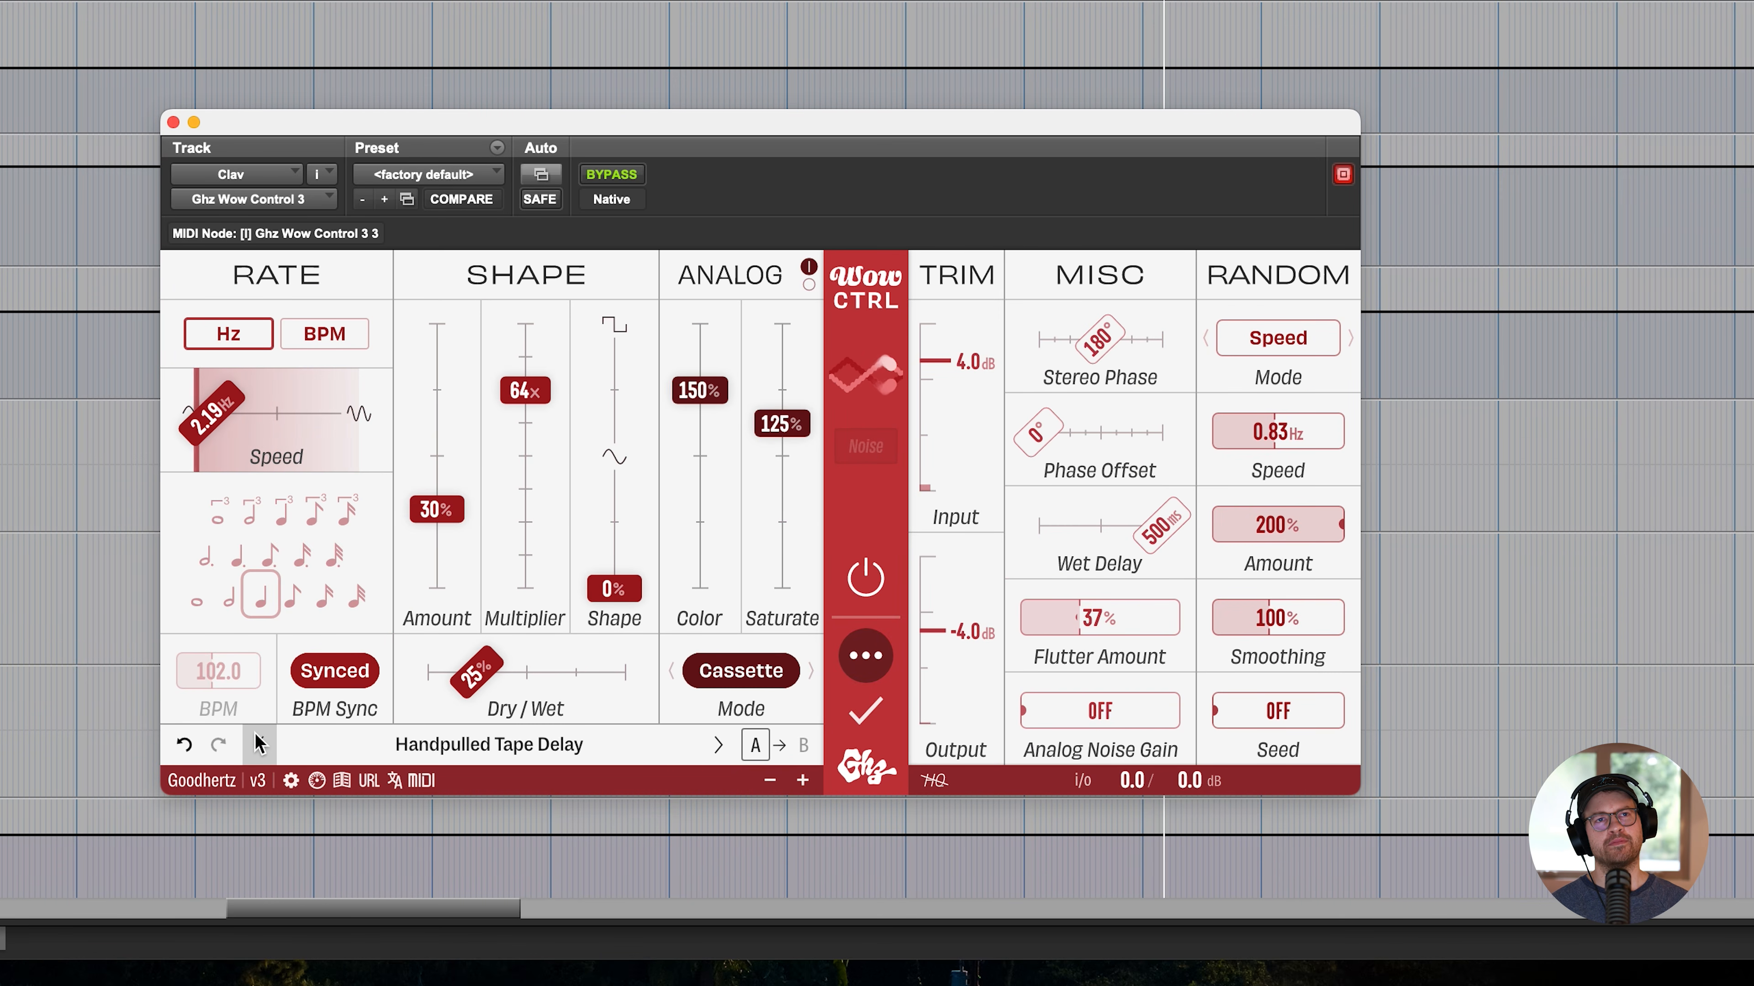
left_click(259, 744)
left_click(259, 744)
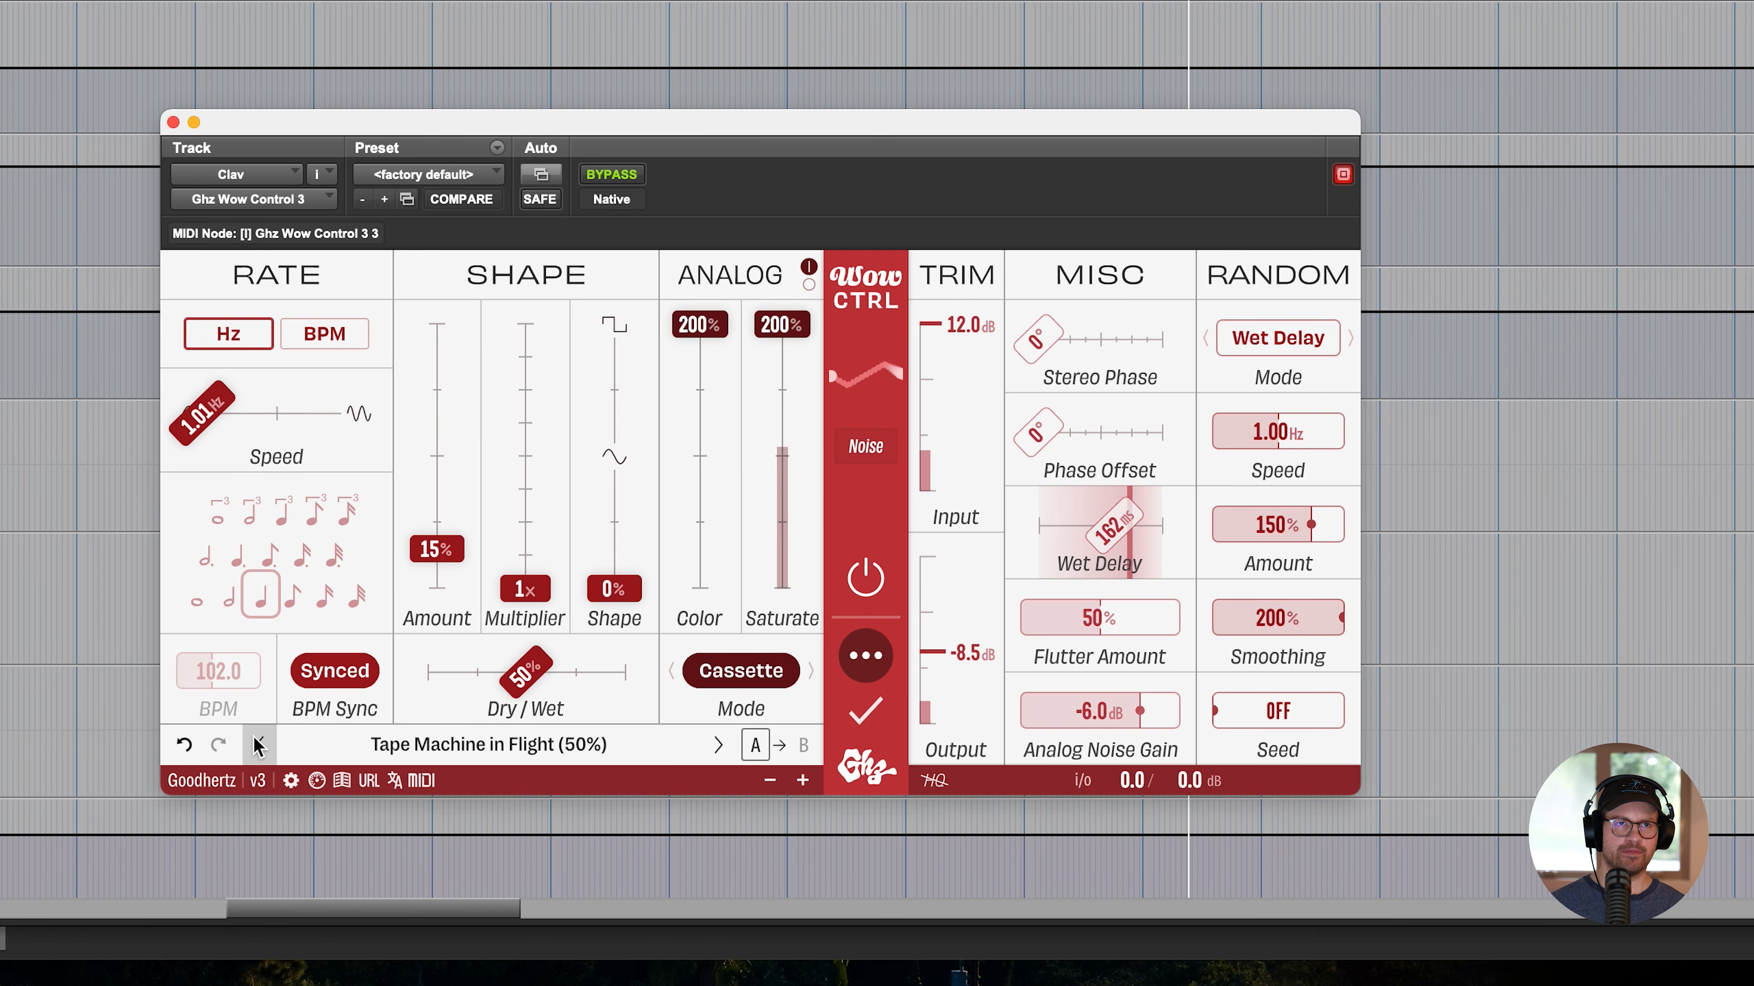
left_click(259, 744)
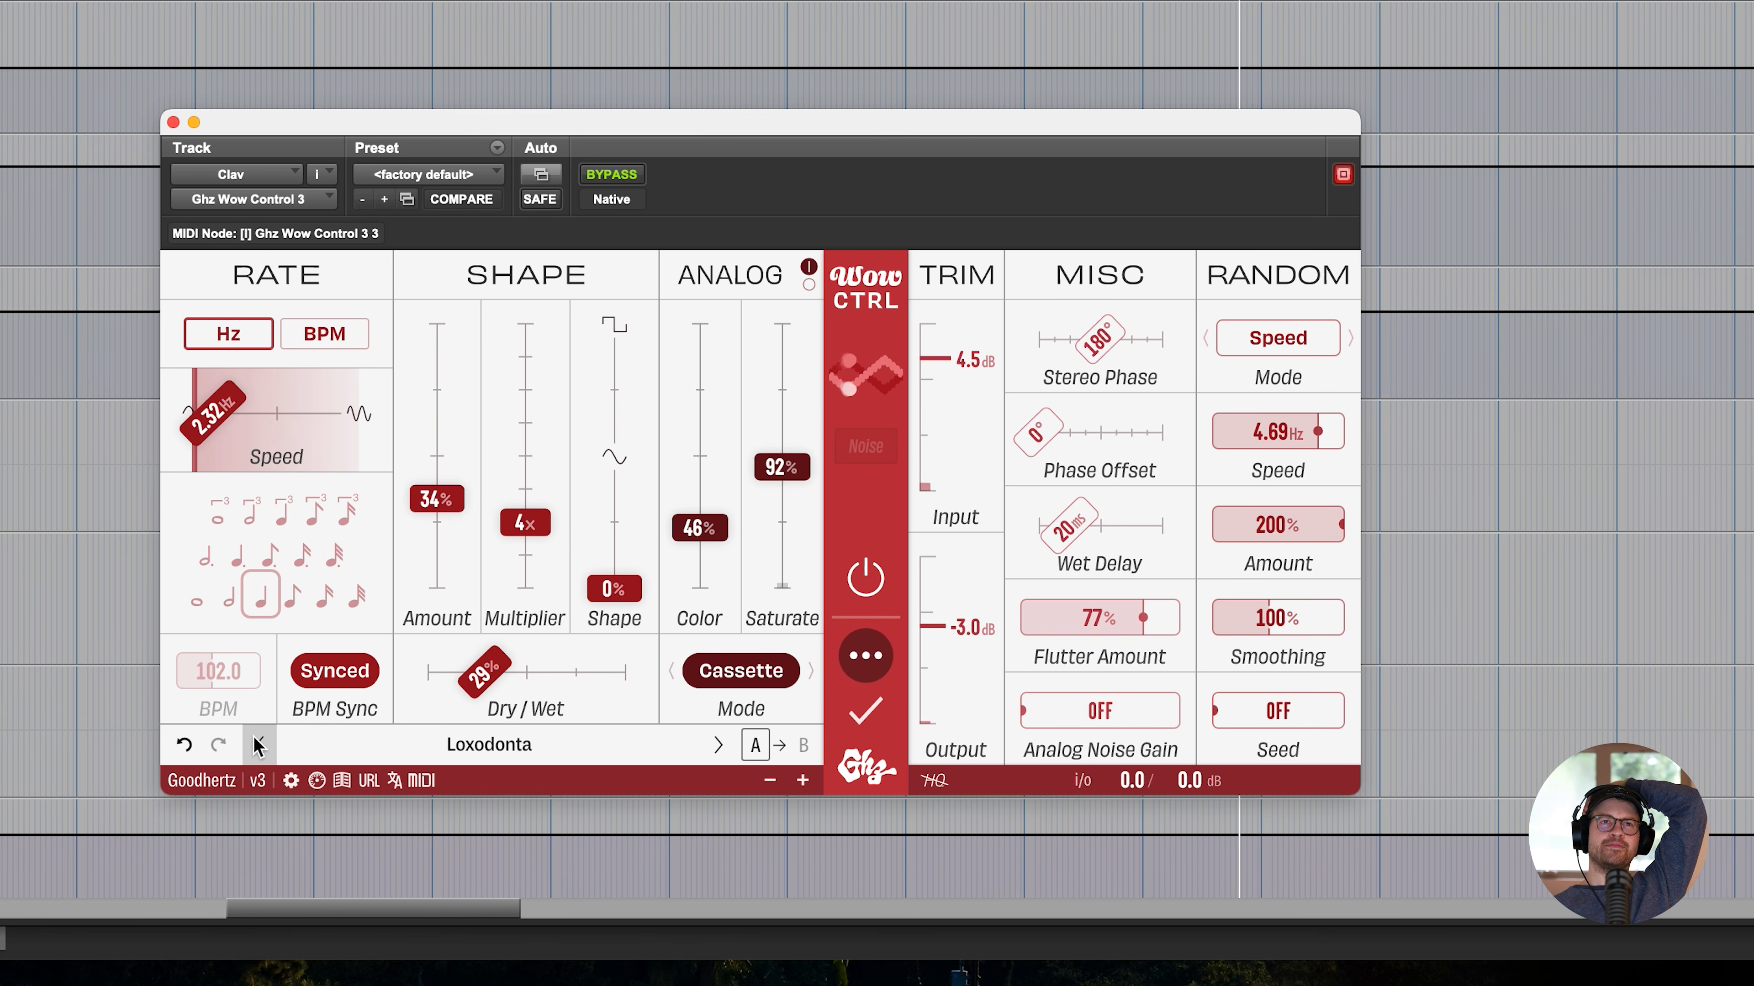
left_click(258, 745)
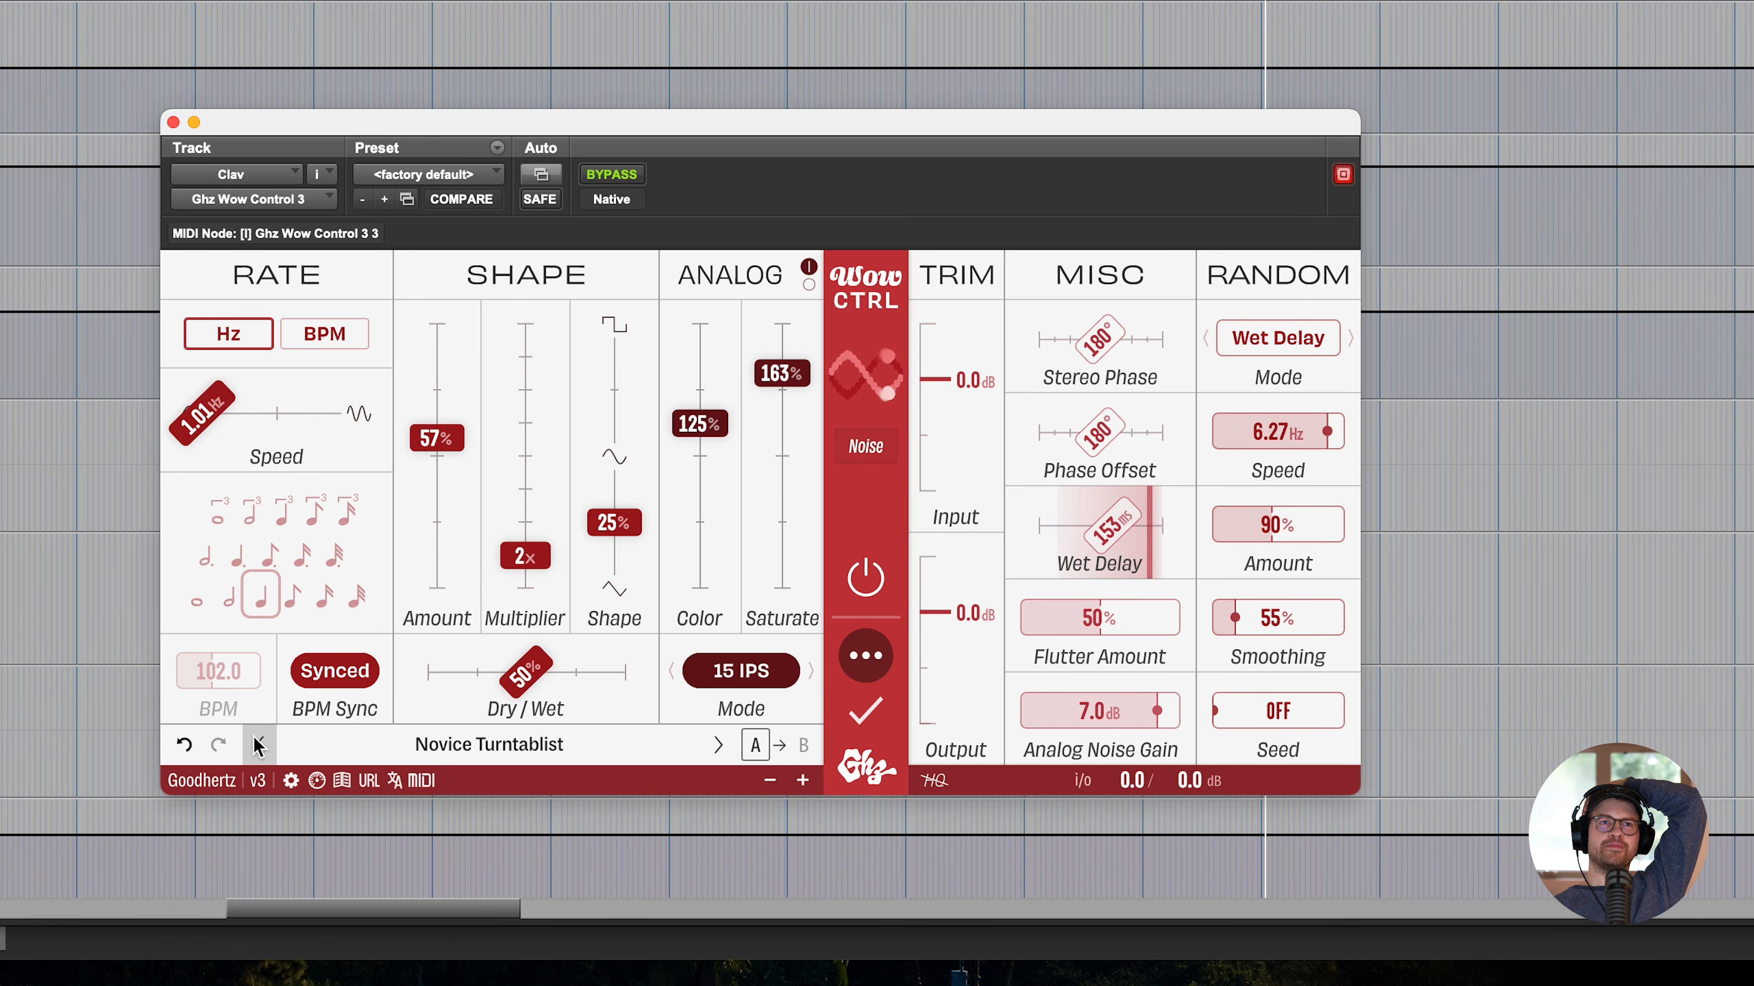
left_click(258, 745)
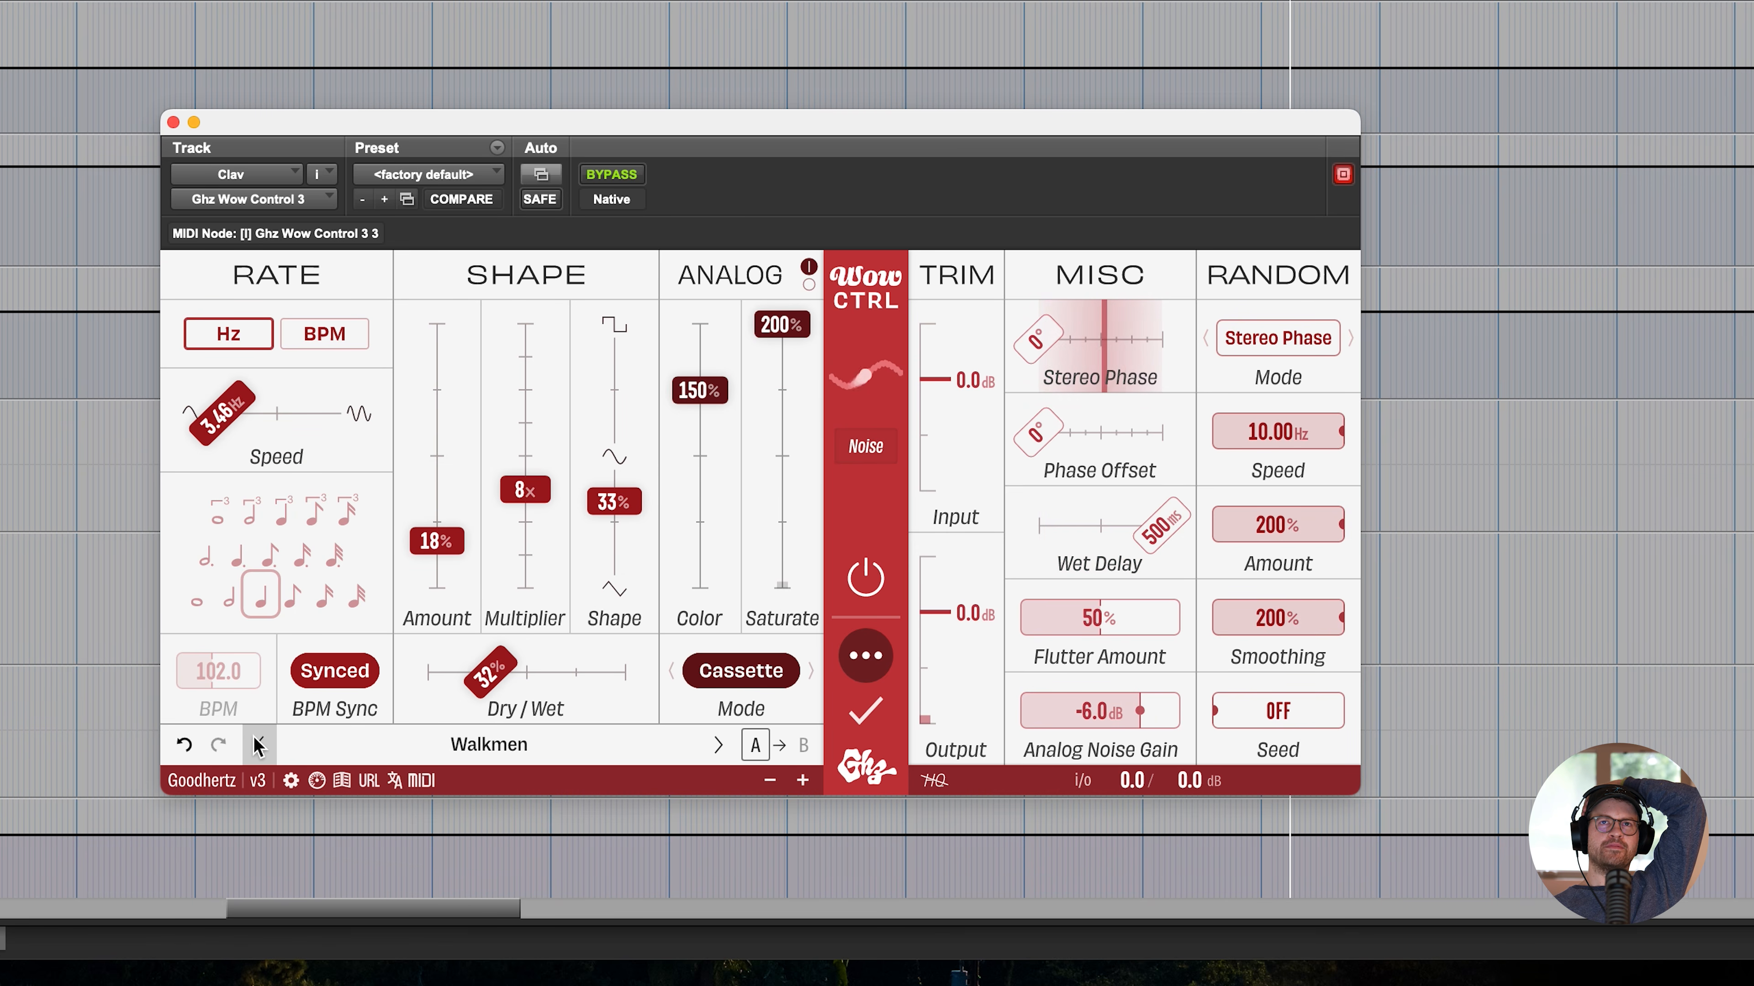
left_click_drag(436, 541, 452, 363)
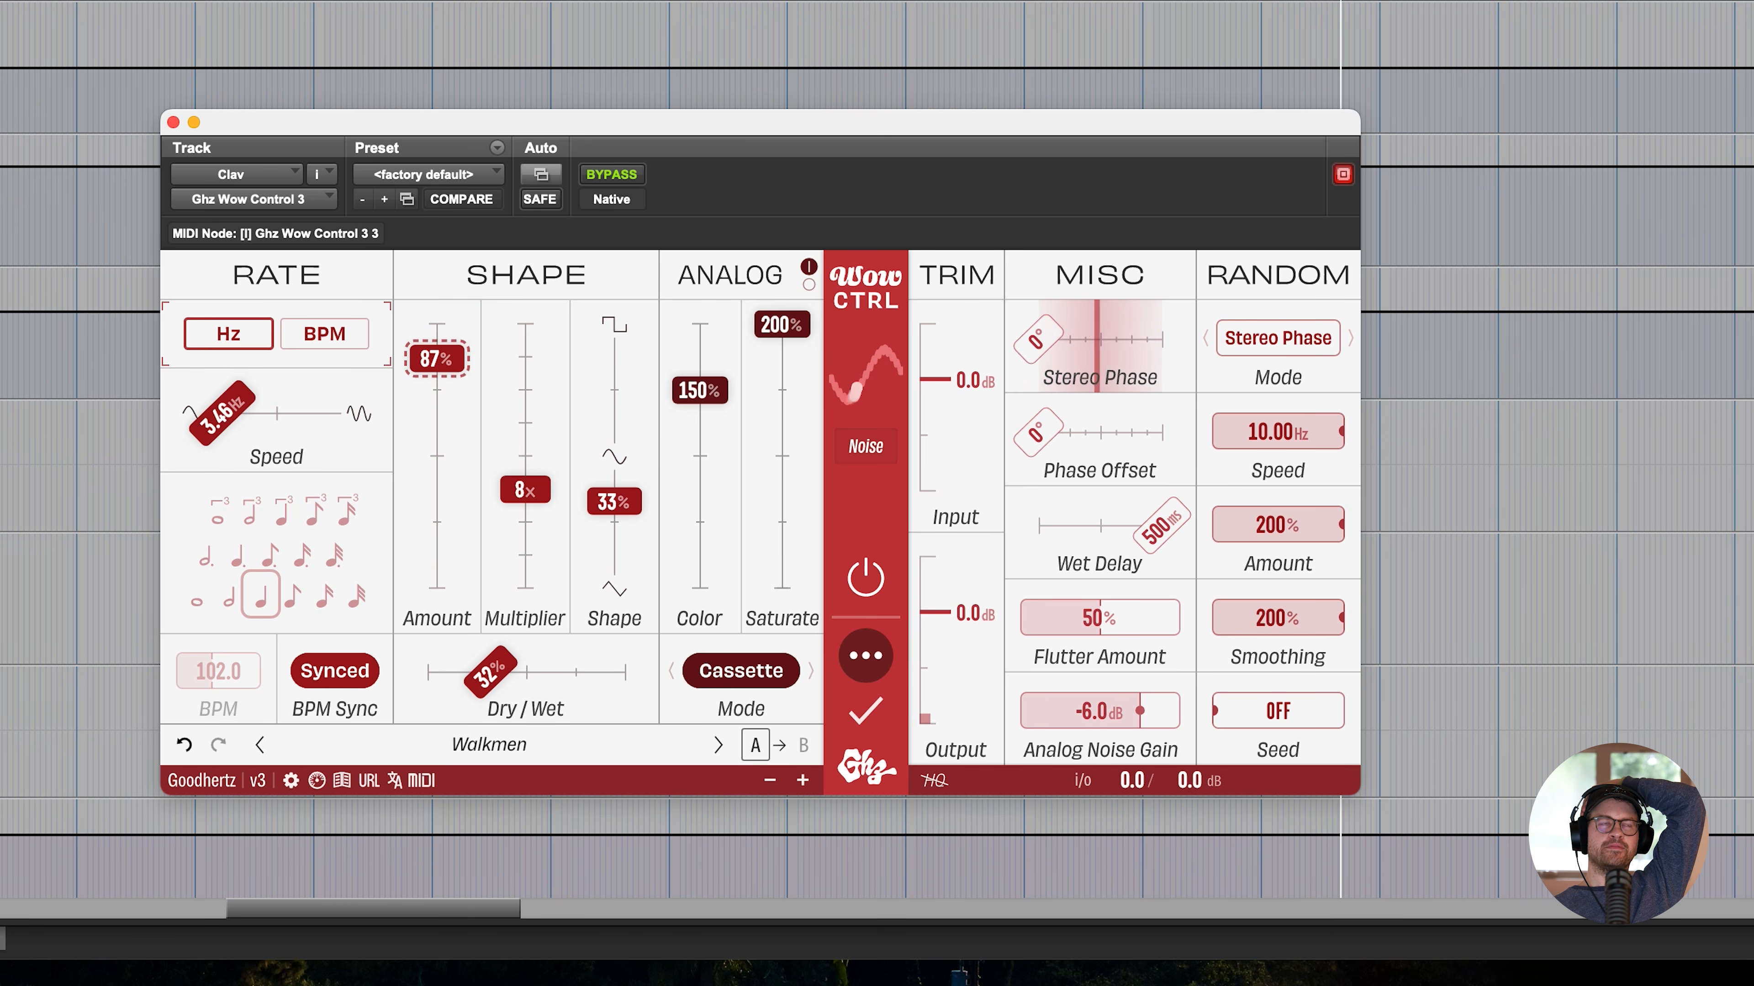
- Reopen the Clav track's DC19 and set its BPM sync multiplier to ¼
left_click(3, 414)
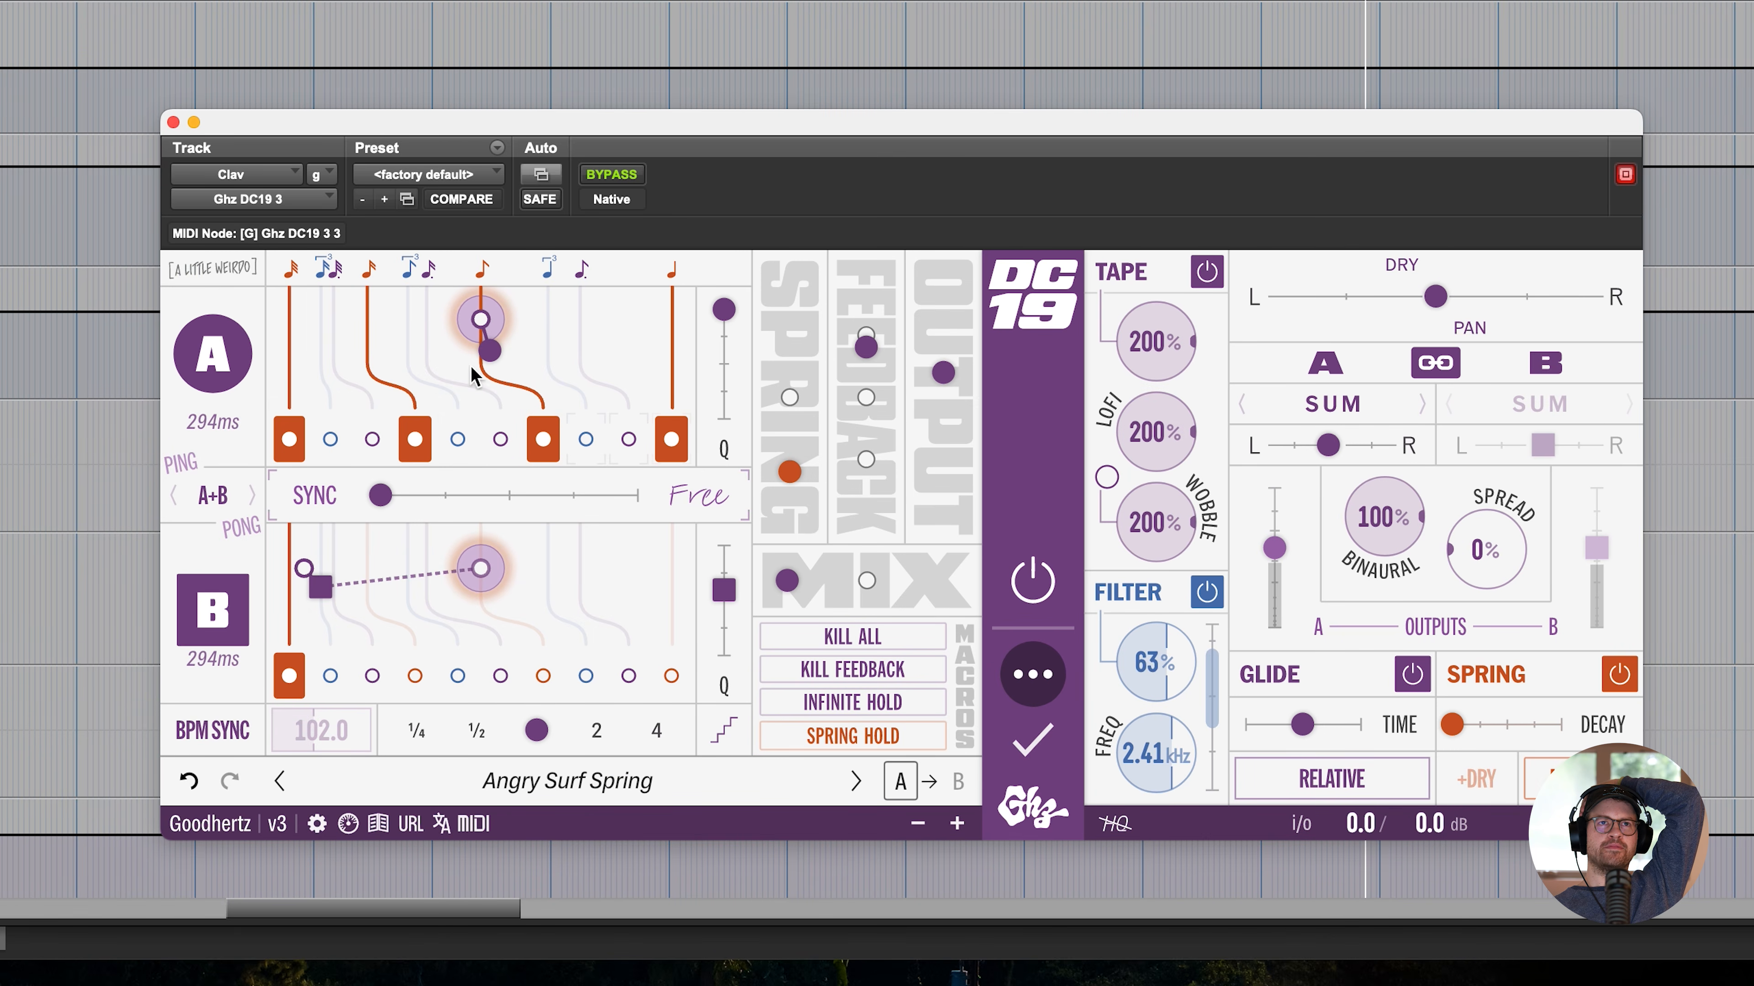
left_click(418, 729)
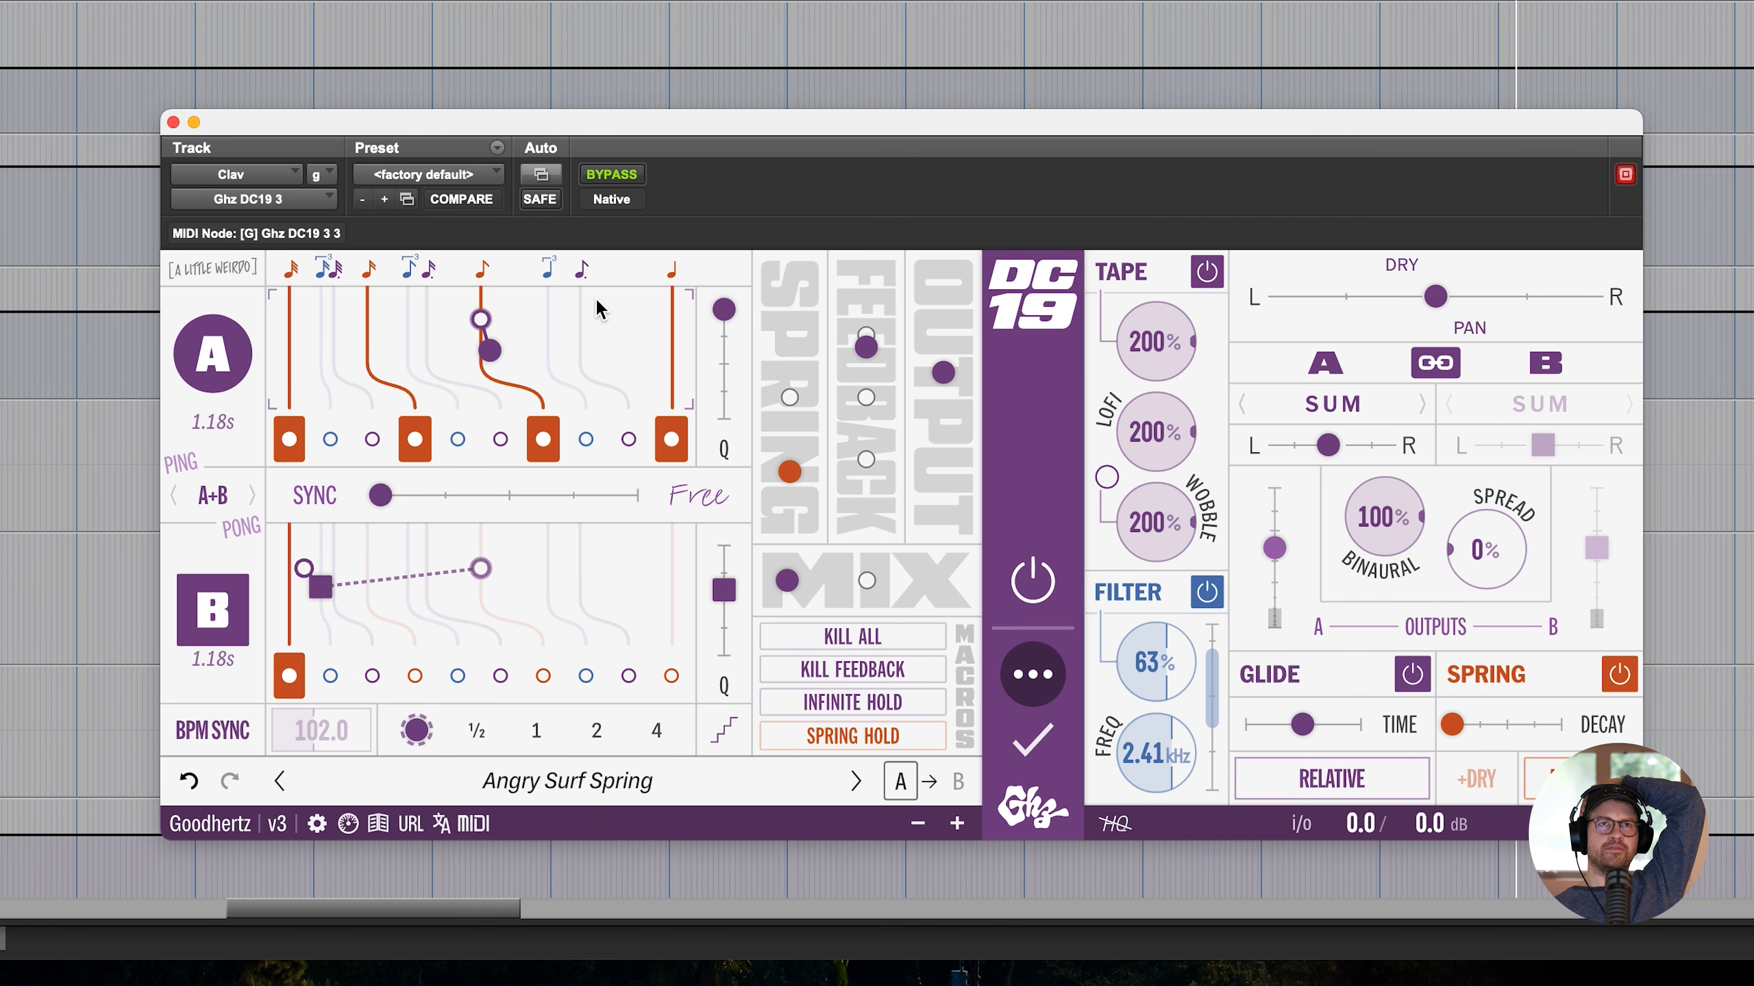
- Move the Clav DC19's delay timing from synced all the way to Free
left_click(534, 493)
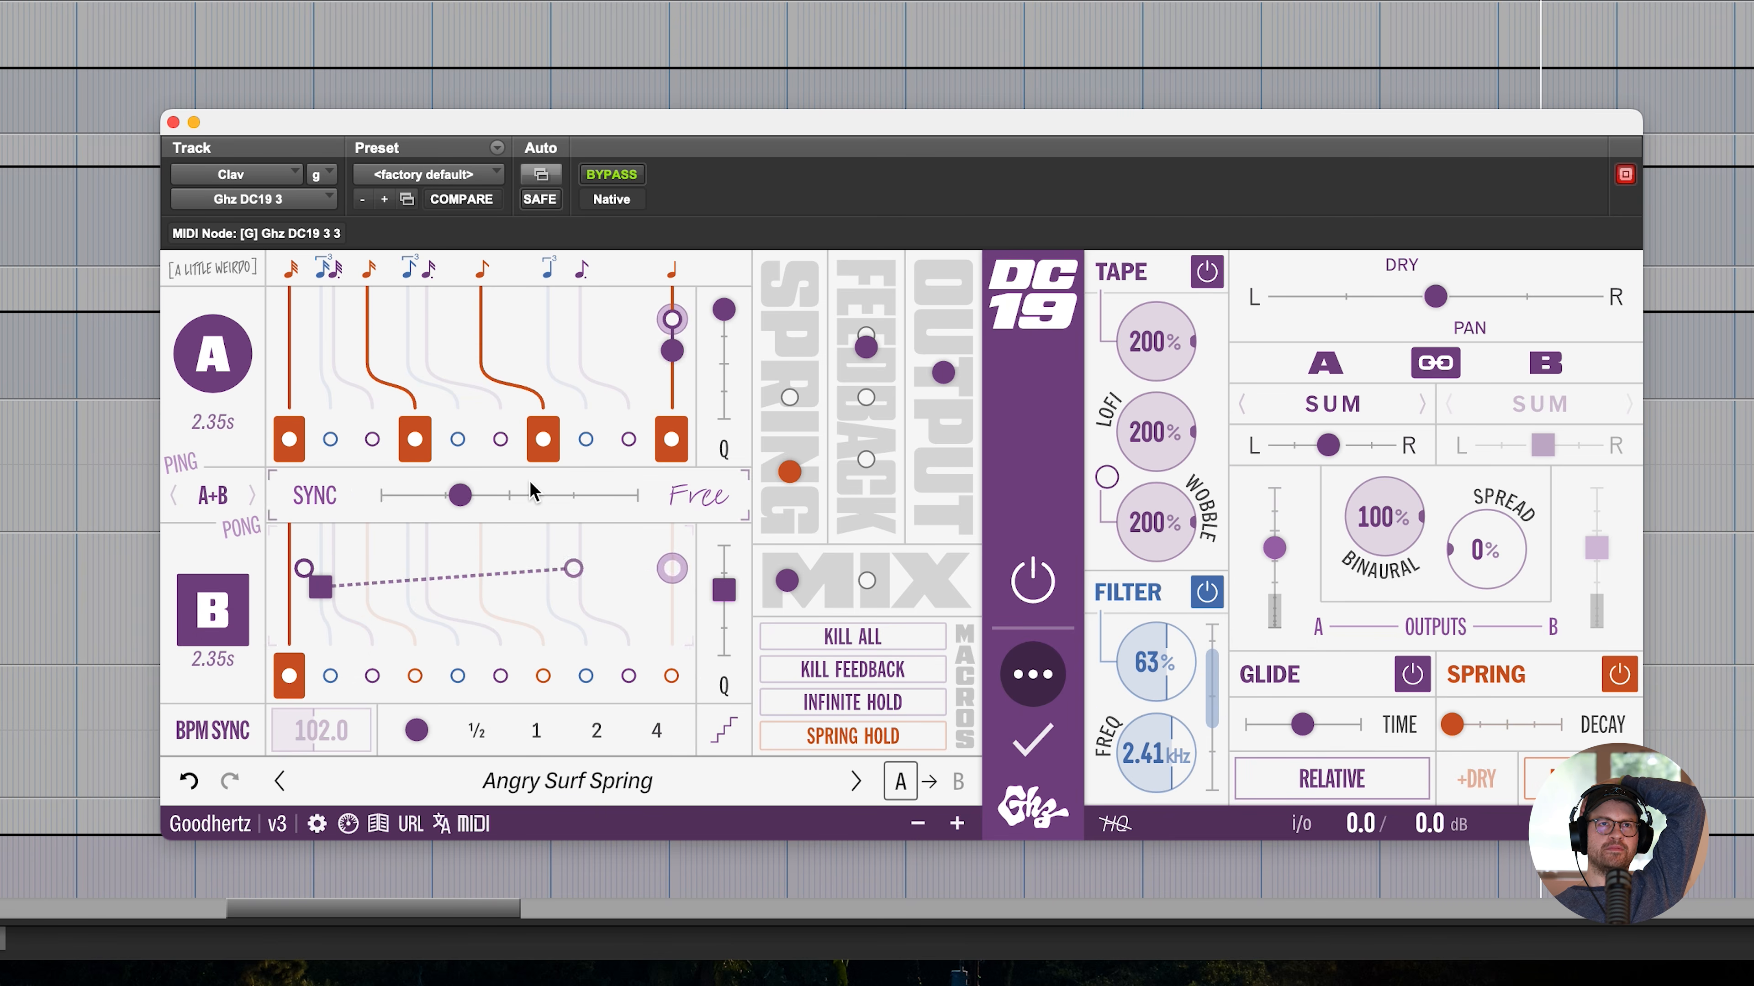
left_click_drag(534, 494, 727, 443)
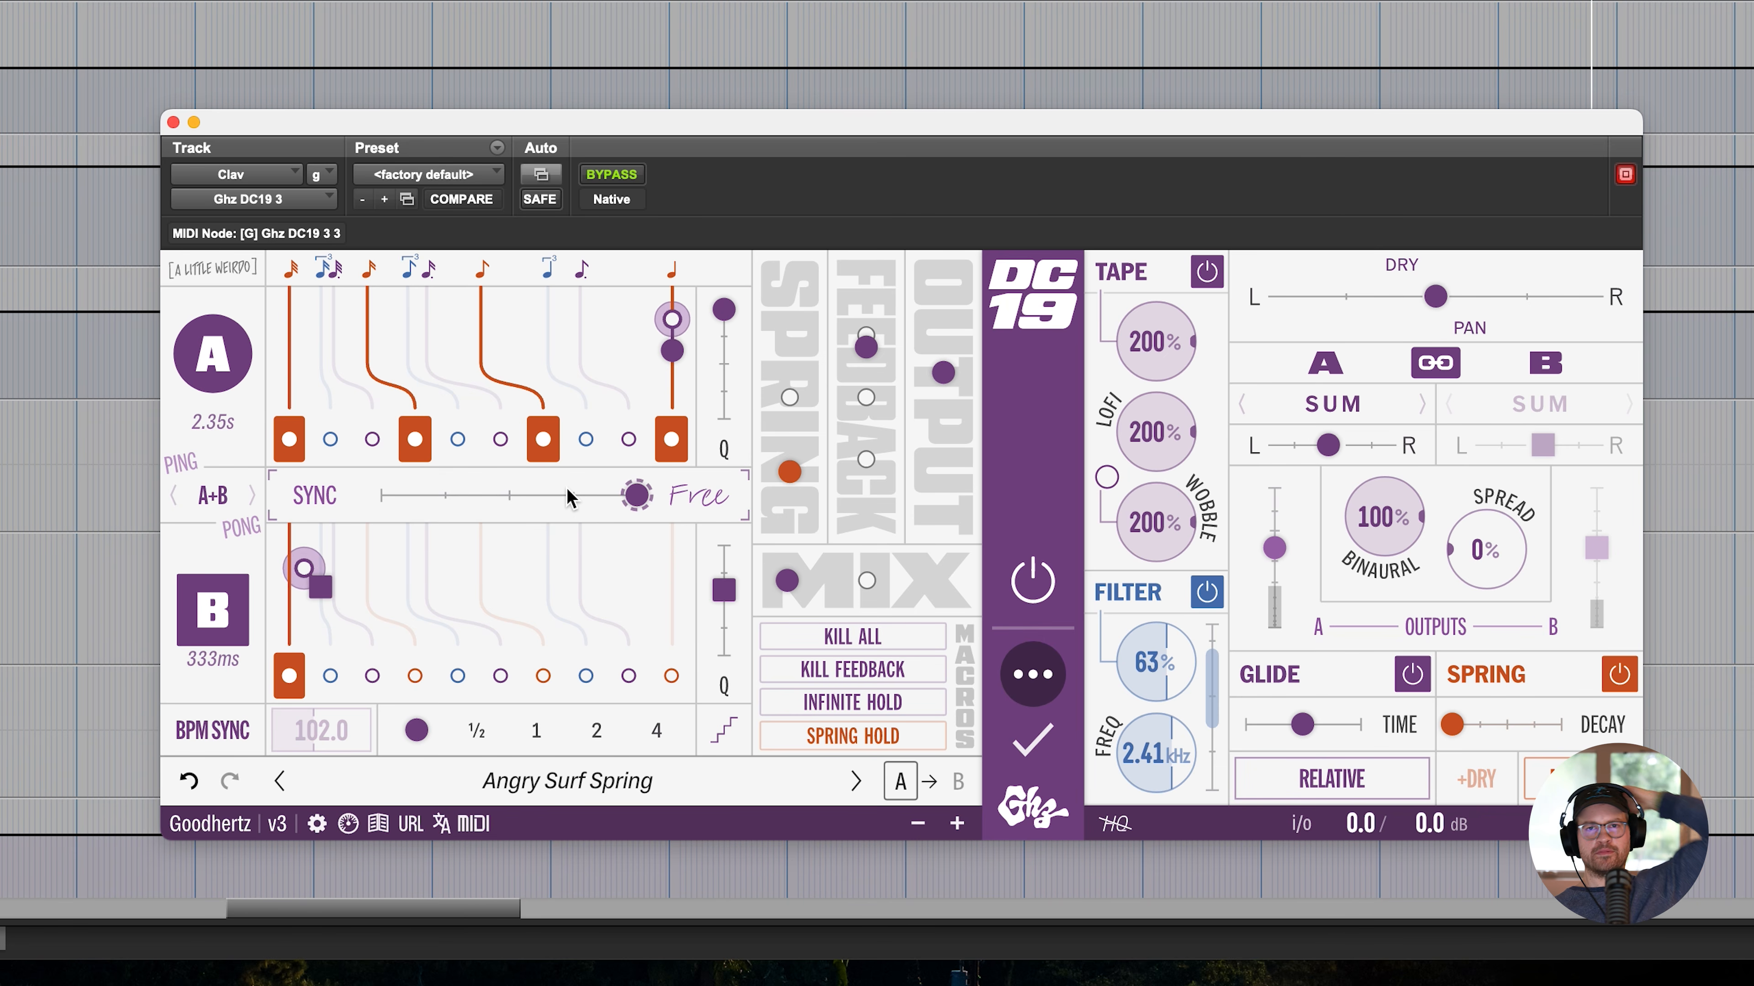
- Lower the DC19's output and feedback levels slightly and turn its filter amount down to OFF
left_click_drag(943, 373, 927, 418)
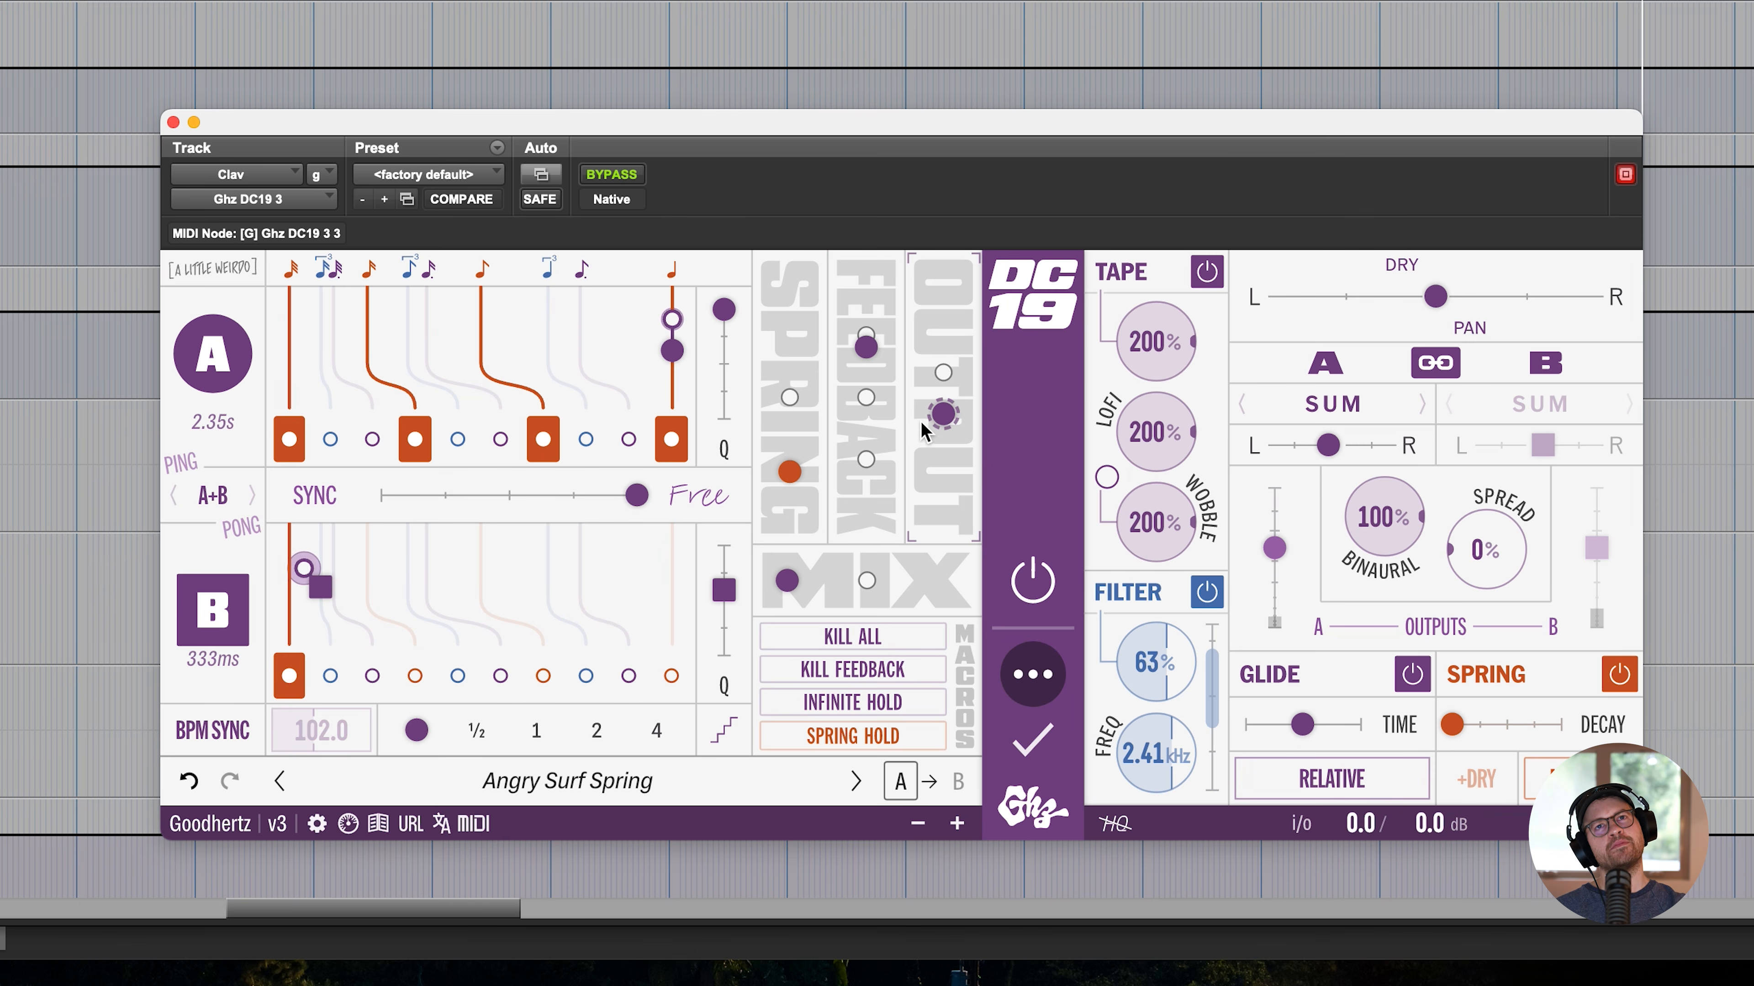
left_click_drag(867, 349, 871, 373)
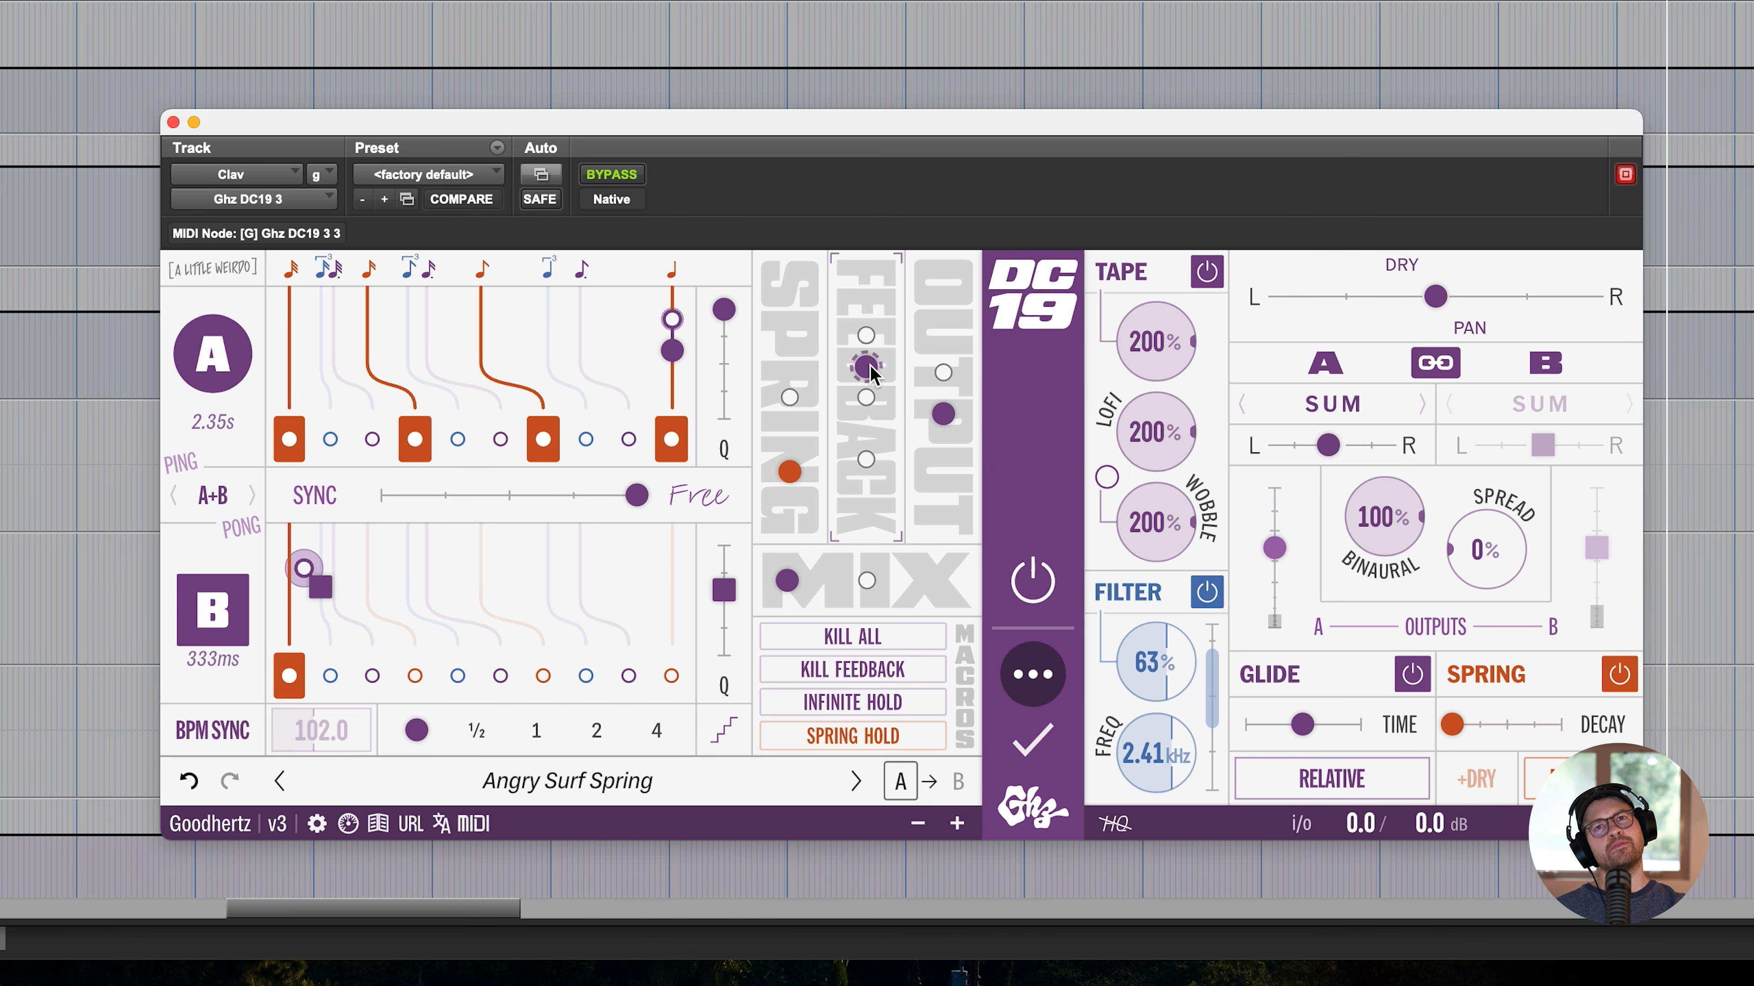
left_click_drag(1153, 672, 1009, 717)
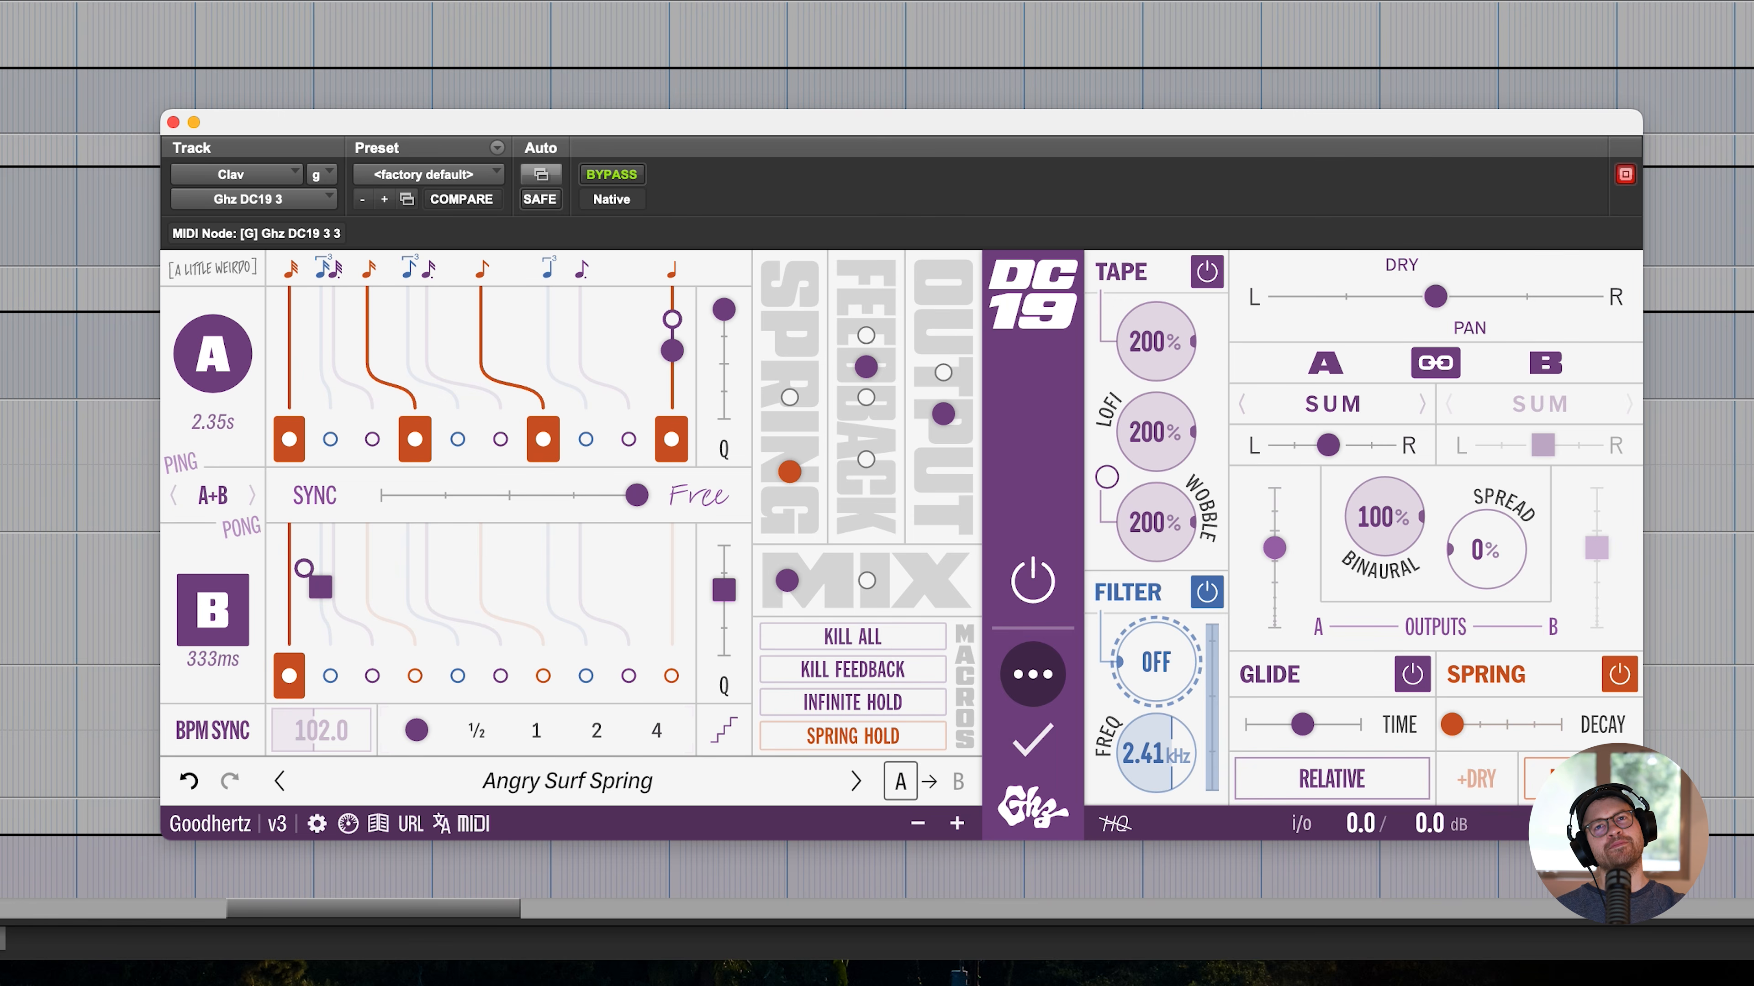
left_click(87, 226)
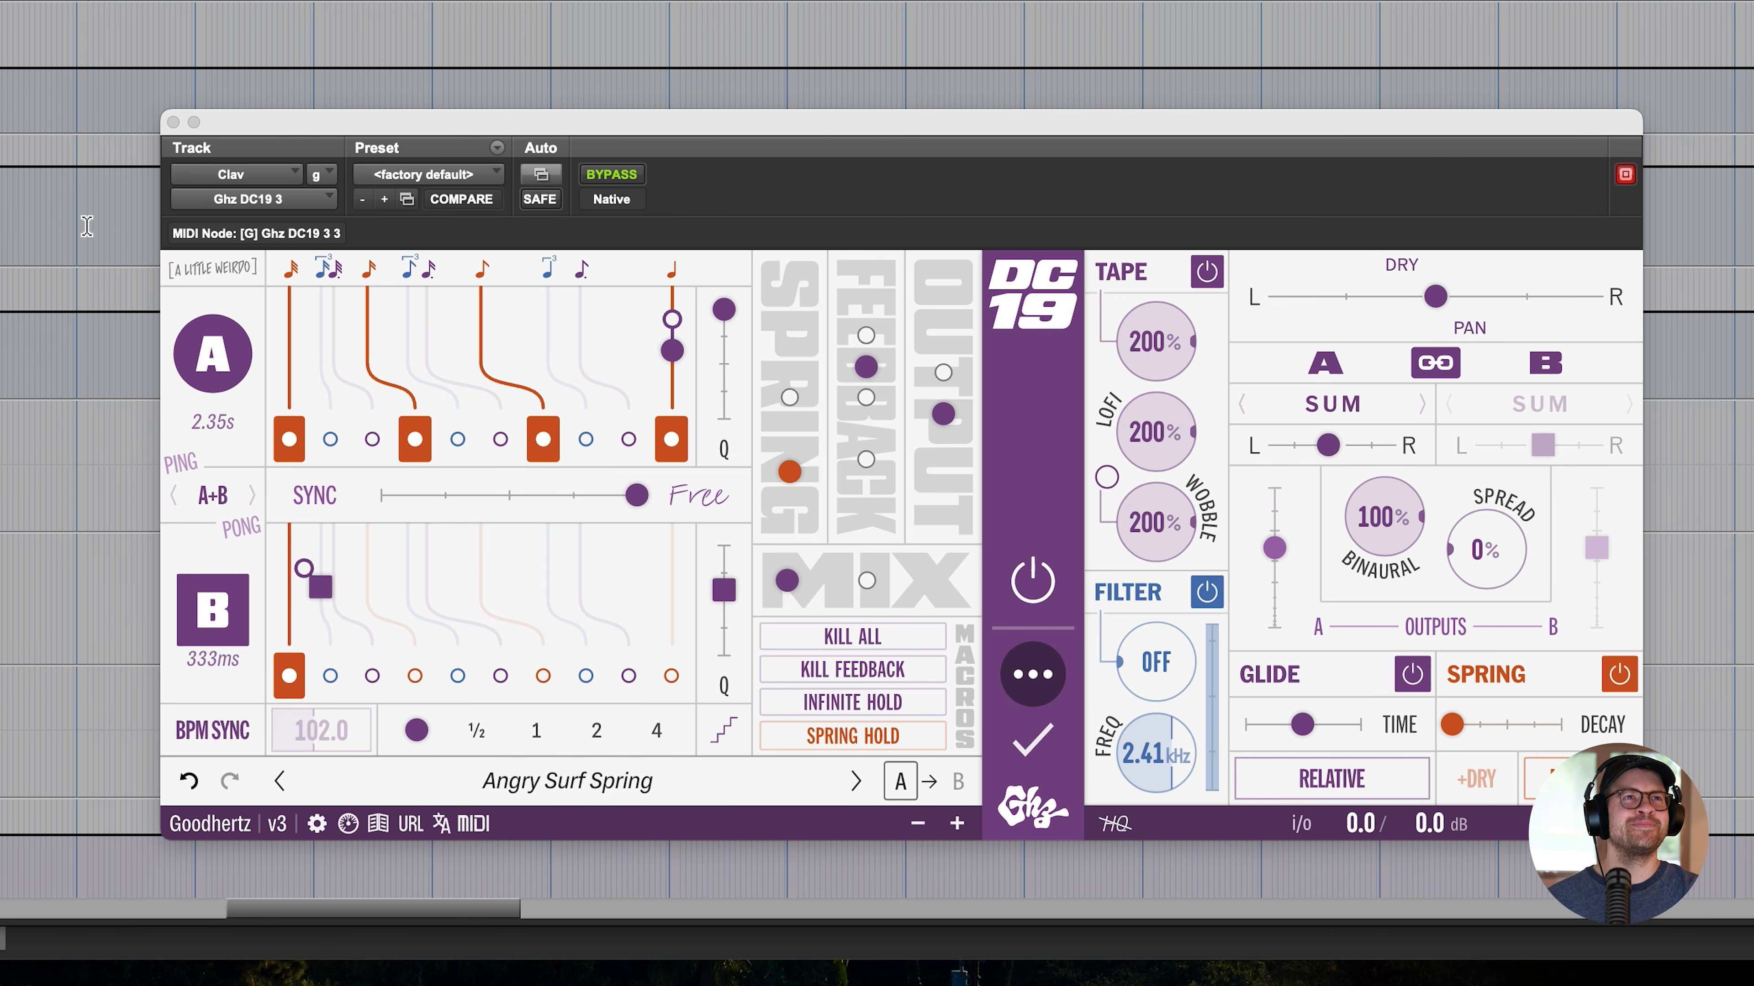